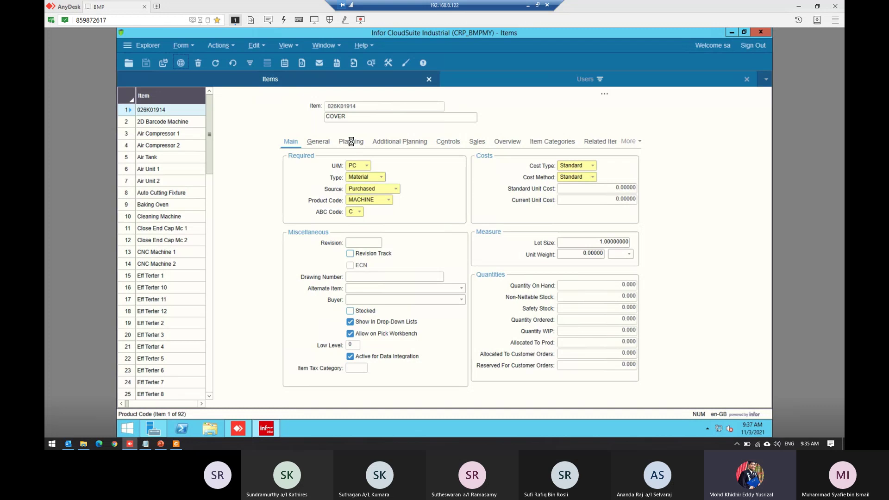
- Create a new item record named KHD-MachineTest with the description KHD Machine Test
{"action": "key", "text": "ctrl+n"}
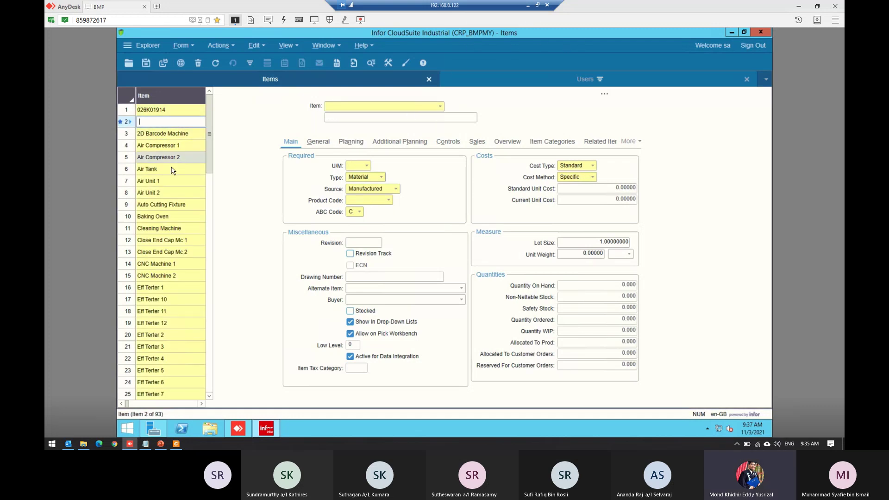
{"action": "left_click", "coordinate": [398, 107]}
{"action": "left_click", "coordinate": [328, 118]}
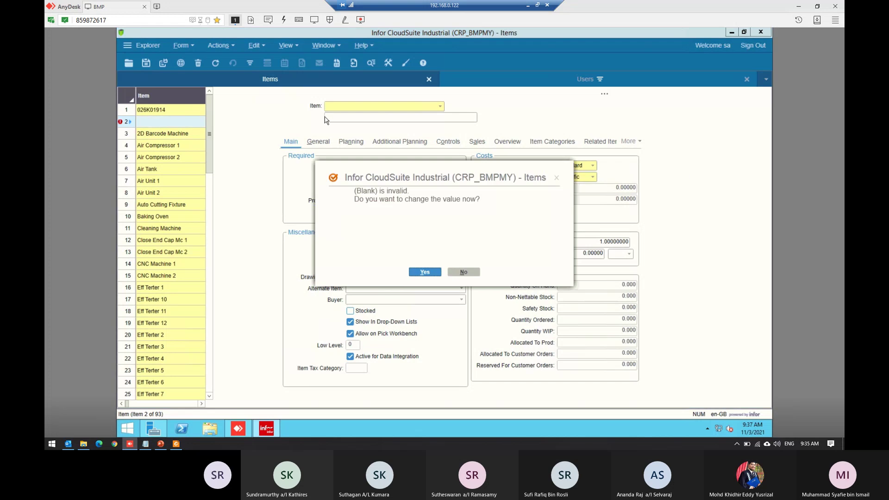
{"action": "left_click", "coordinate": [464, 271]}
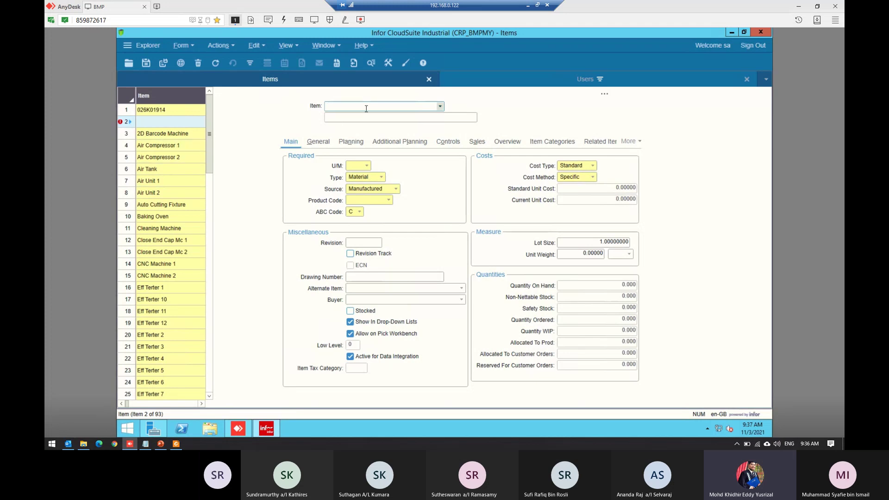
{"action": "type", "text": "KHD-"}
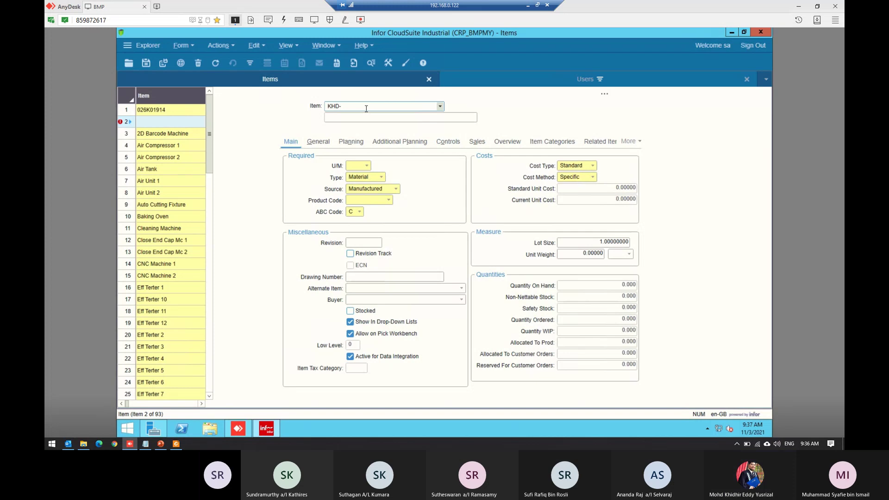
{"action": "type", "text": "MachineTest"}
{"action": "key", "text": "Tab"}
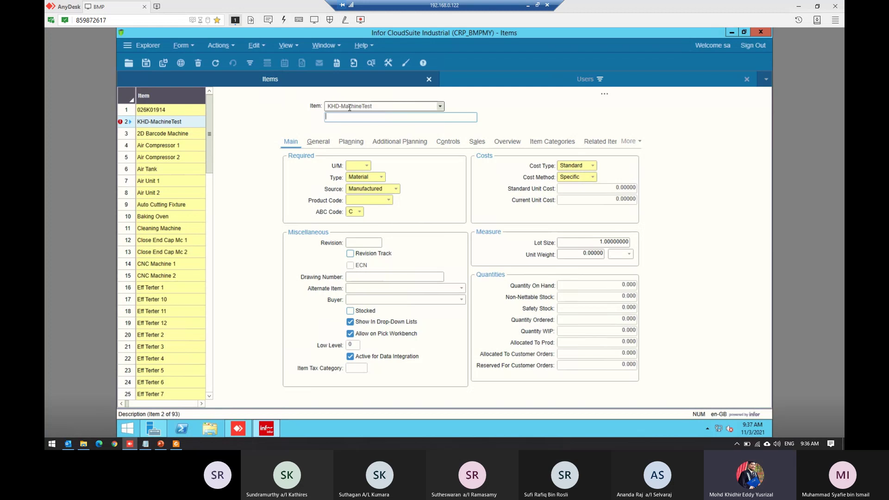
{"action": "type", "text": "K"}
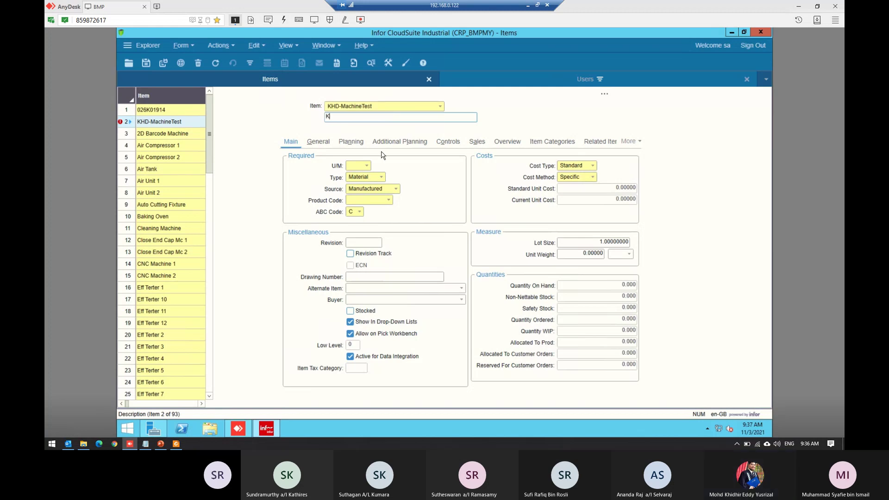
{"action": "type", "text": "HD Machine Test"}
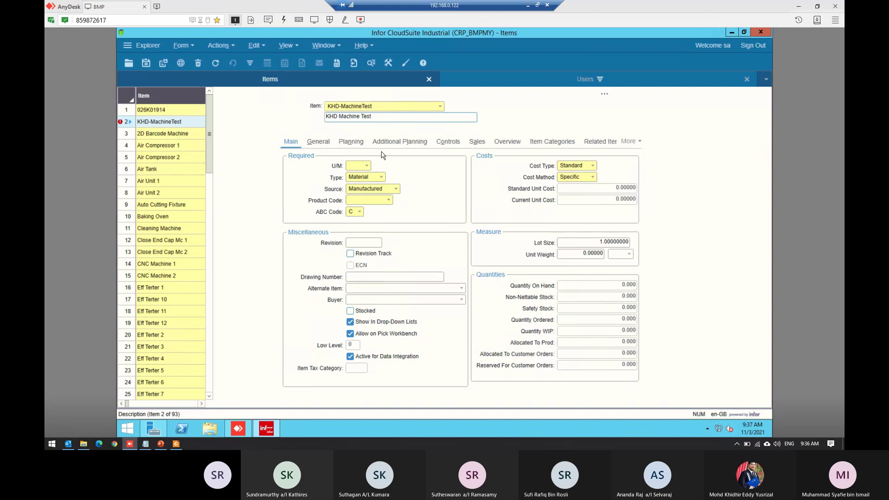
{"action": "key", "text": "Tab"}
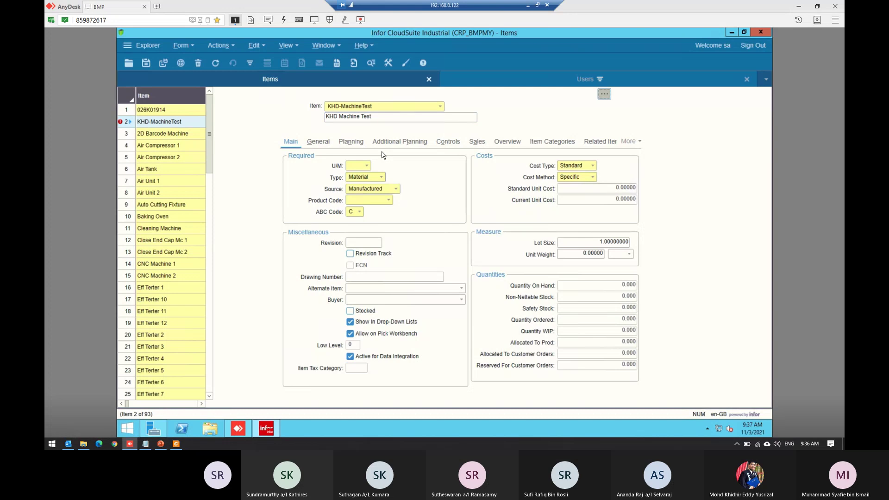
- Set the new item's unit of measure to PC and its source to Purchased
{"action": "left_click", "coordinate": [367, 166]}
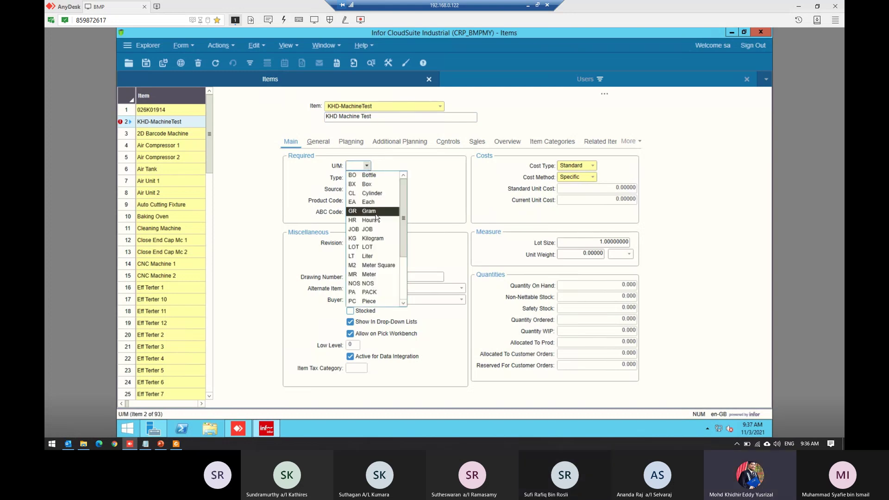
{"action": "scroll", "coordinate": [373, 218], "scroll_direction": "down", "scroll_amount": 3}
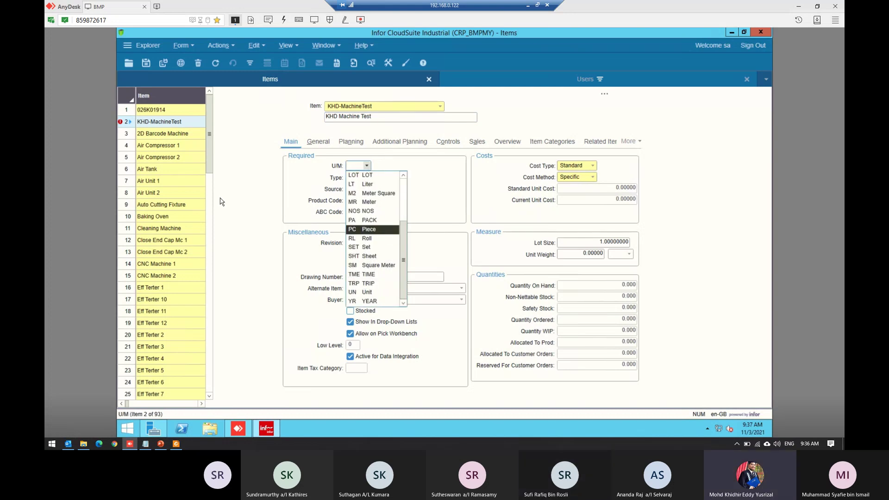
{"action": "left_click", "coordinate": [379, 229]}
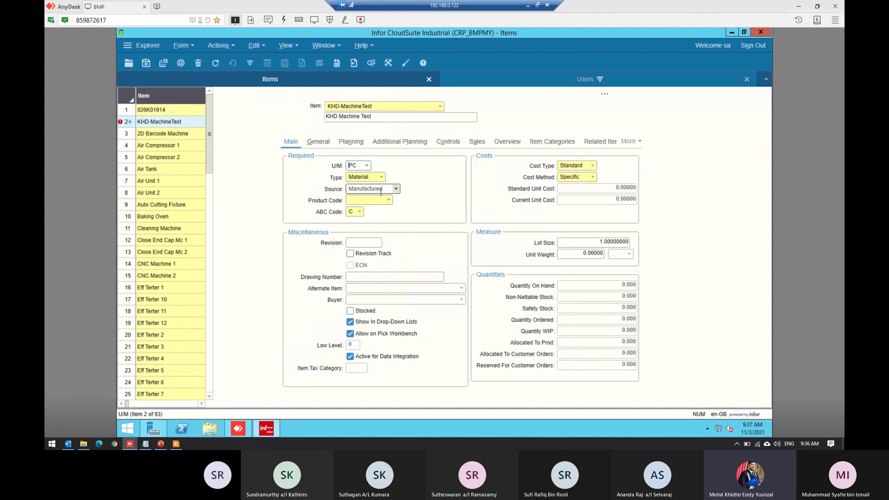
{"action": "left_click", "coordinate": [397, 189]}
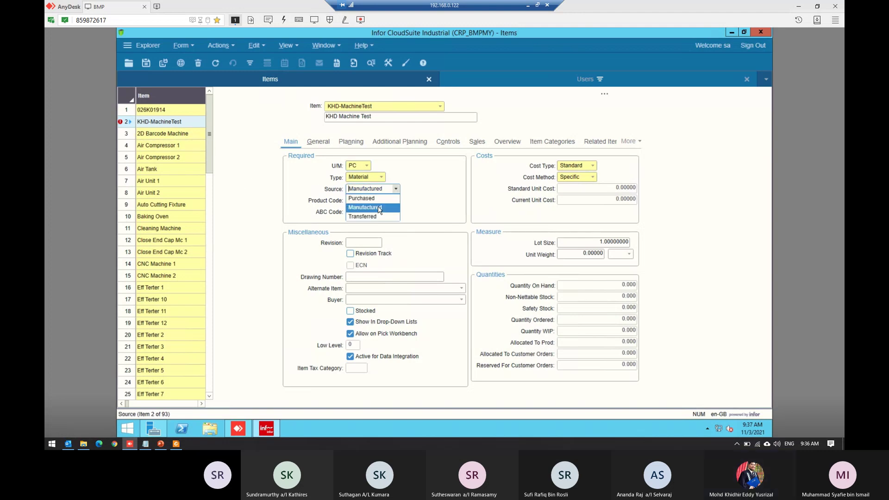
{"action": "left_click", "coordinate": [373, 199]}
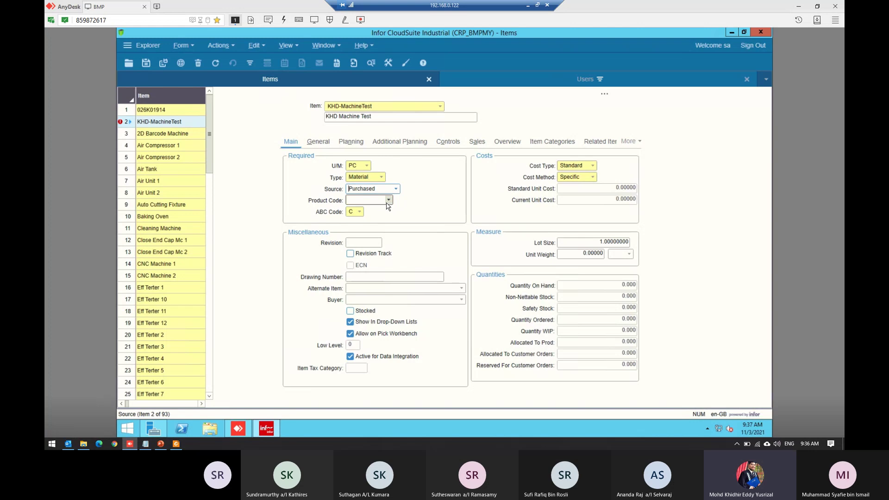
- Assign the product code MACHINE to the KHD-MachineTest item and save the record
{"action": "left_click", "coordinate": [388, 200]}
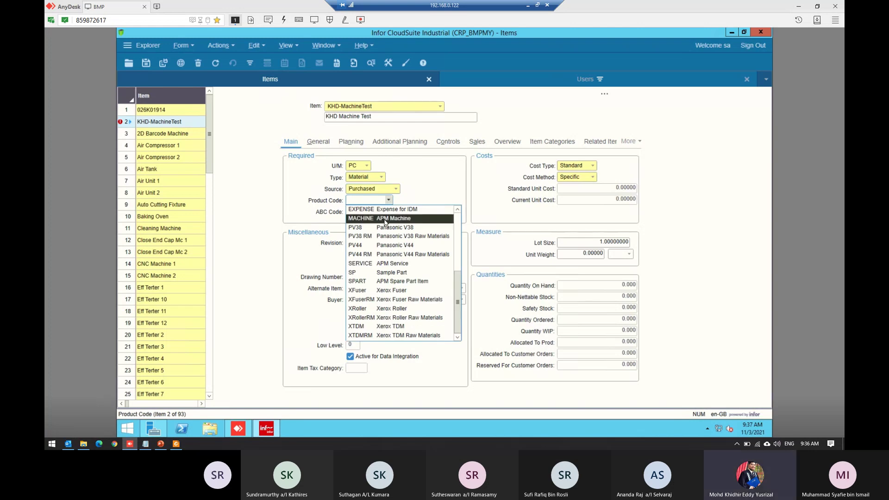
{"action": "scroll", "coordinate": [384, 241], "scroll_direction": "up", "scroll_amount": 3}
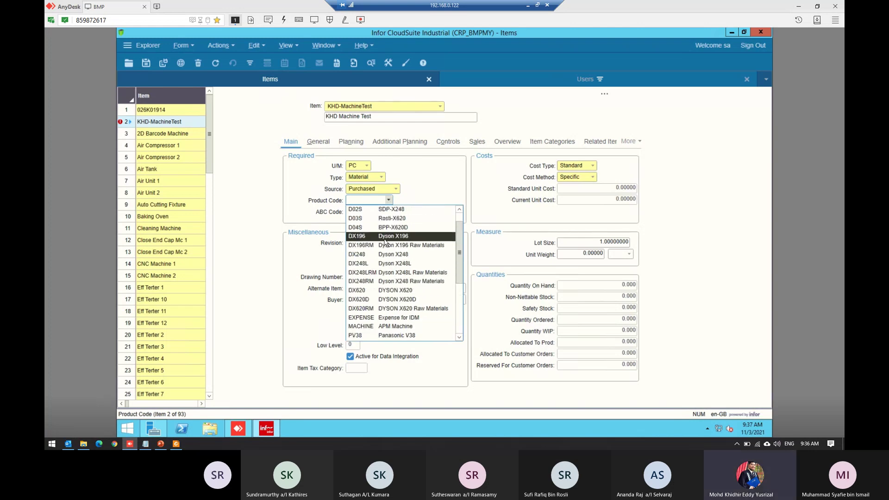
{"action": "scroll", "coordinate": [384, 260], "scroll_direction": "down", "scroll_amount": 3}
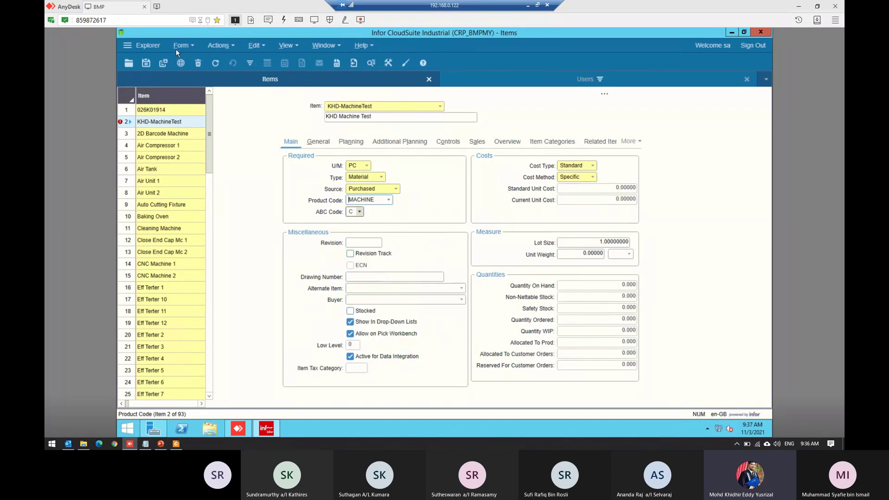
{"action": "left_click", "coordinate": [146, 63]}
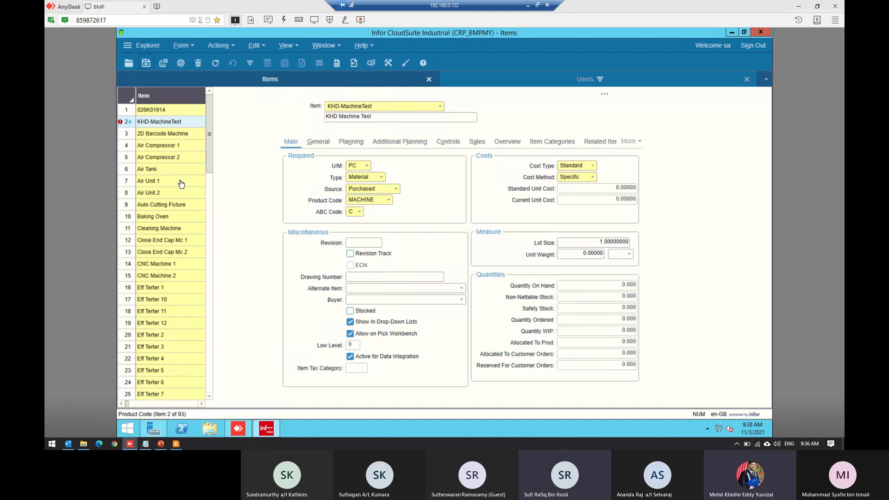
- Compare the new item's required settings with existing machine items such as Air Tank and Close End Cap Mc 2
{"action": "left_click", "coordinate": [178, 134]}
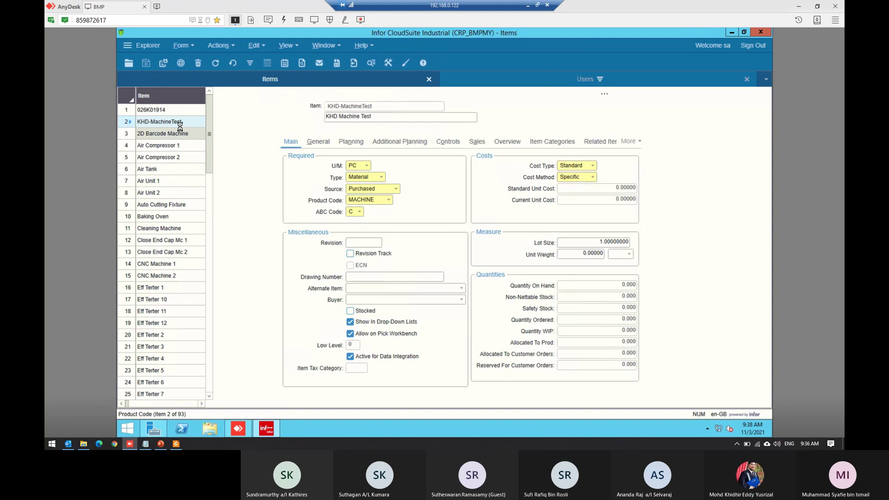
{"action": "left_click", "coordinate": [183, 124]}
{"action": "left_click", "coordinate": [179, 156]}
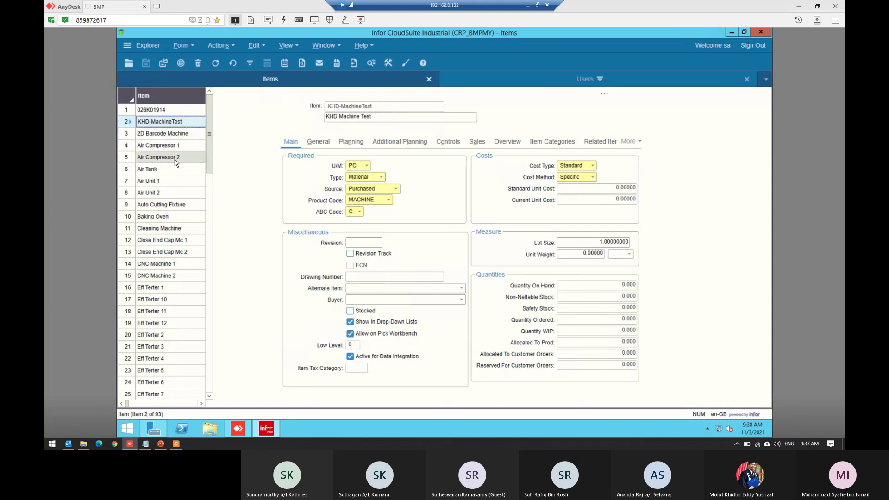
{"action": "left_click", "coordinate": [182, 123]}
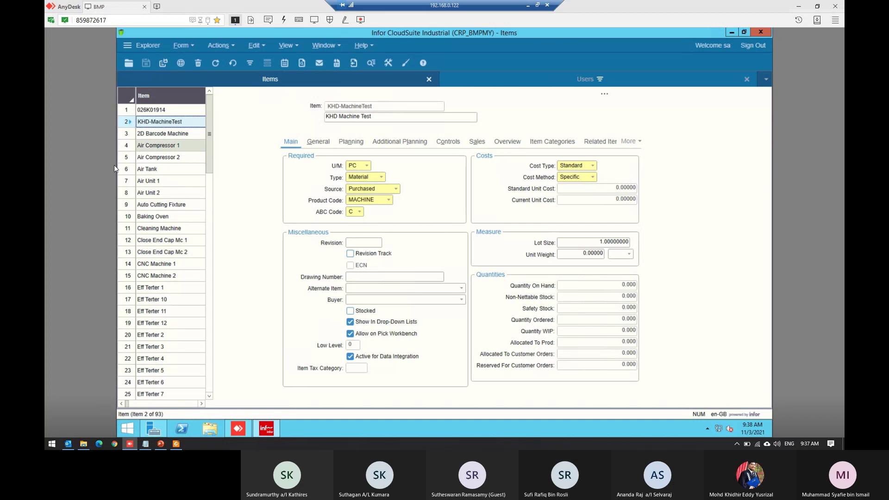
{"action": "left_click", "coordinate": [173, 217]}
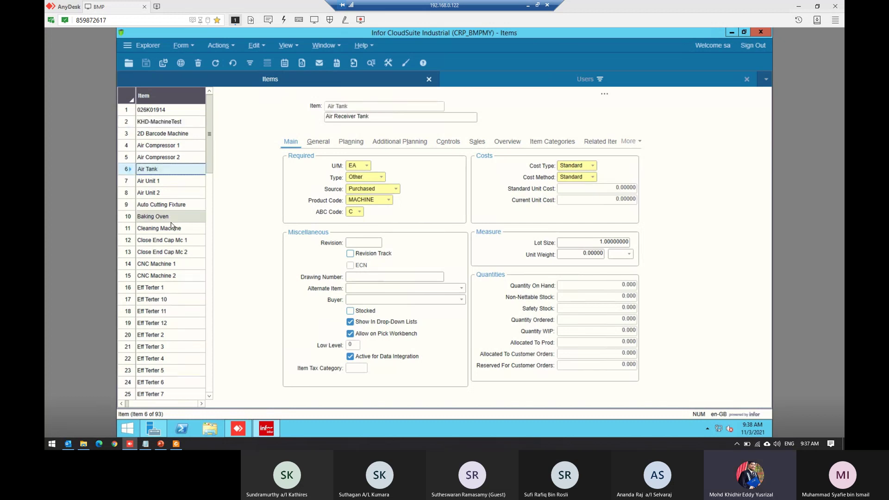
{"action": "left_click", "coordinate": [162, 252]}
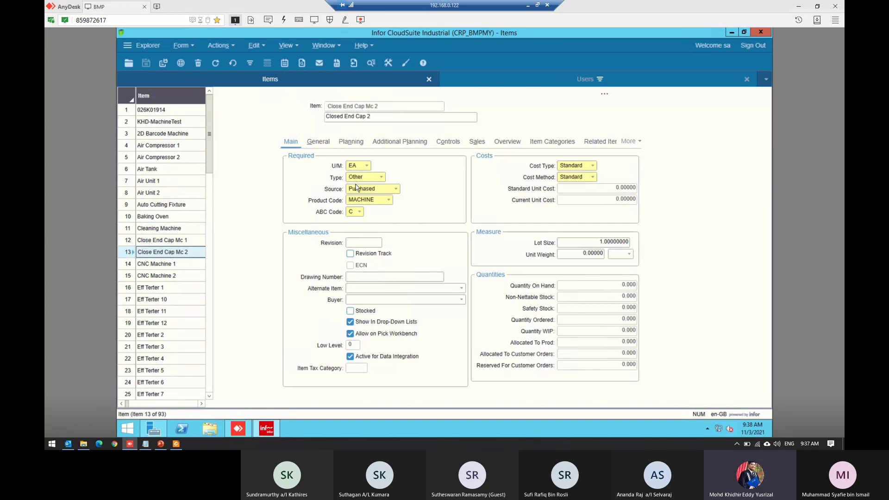
- Change the KHD-MachineTest item's unit of measure to EA and its type to Other, accepting the type change, and save the record
{"action": "left_click", "coordinate": [153, 123]}
{"action": "left_click", "coordinate": [366, 166]}
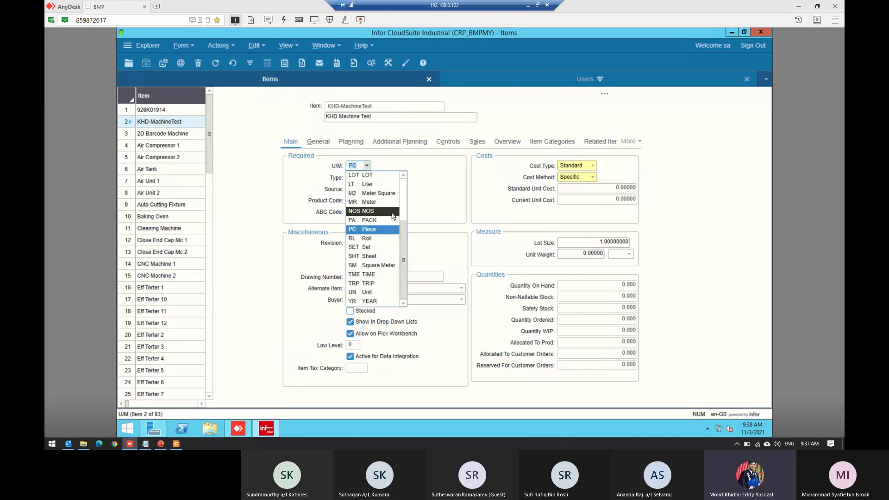
{"action": "scroll", "coordinate": [373, 208], "scroll_direction": "up", "scroll_amount": 3}
{"action": "left_click", "coordinate": [373, 202]}
{"action": "left_click", "coordinate": [381, 176]}
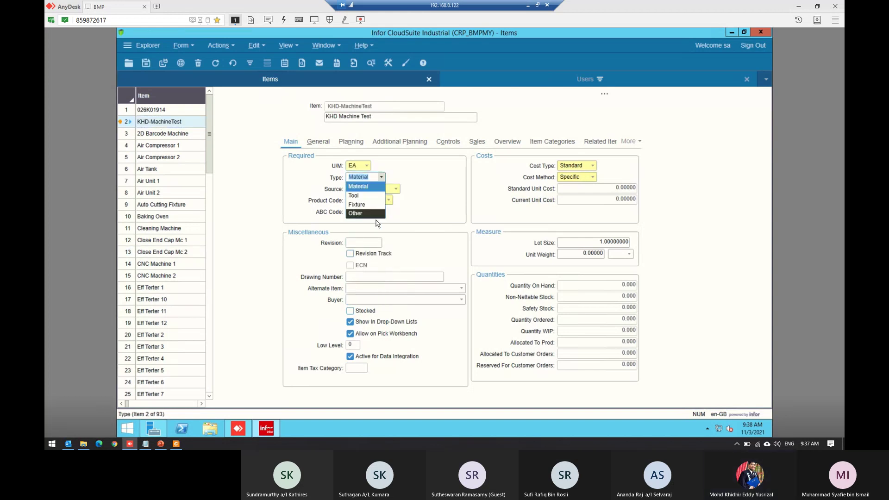
{"action": "left_click", "coordinate": [145, 62]}
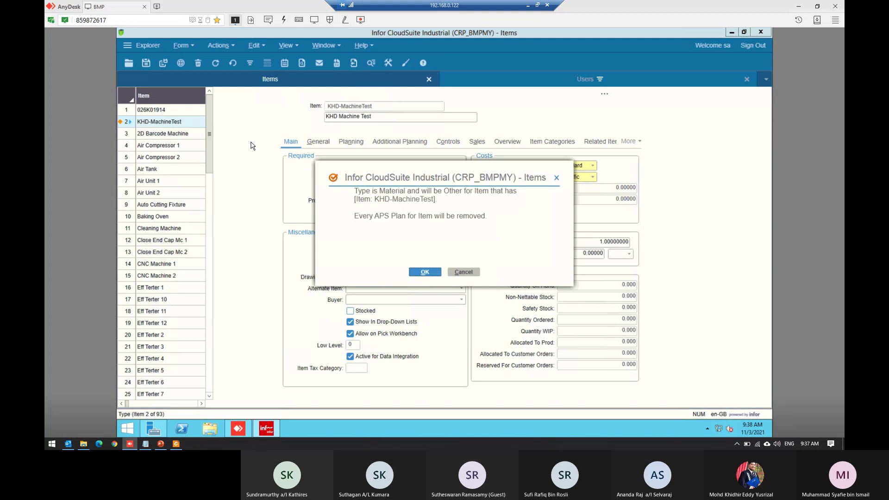
{"action": "left_click", "coordinate": [426, 271]}
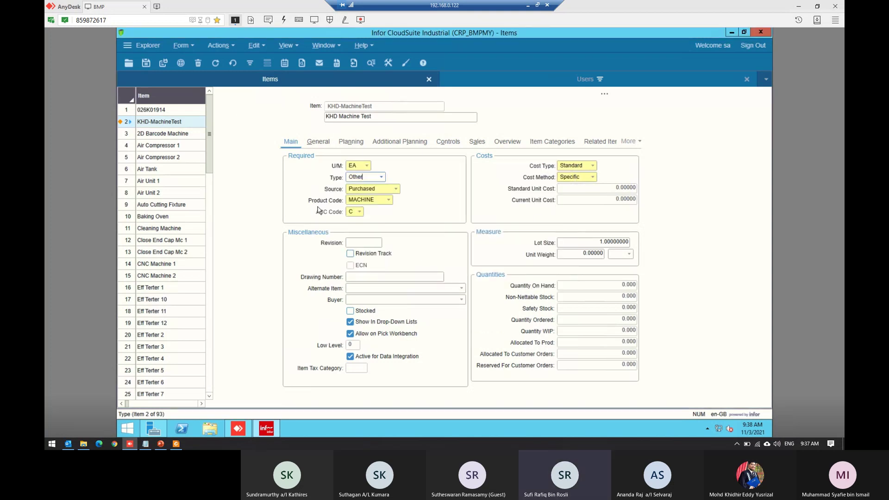
{"action": "left_click", "coordinate": [146, 64]}
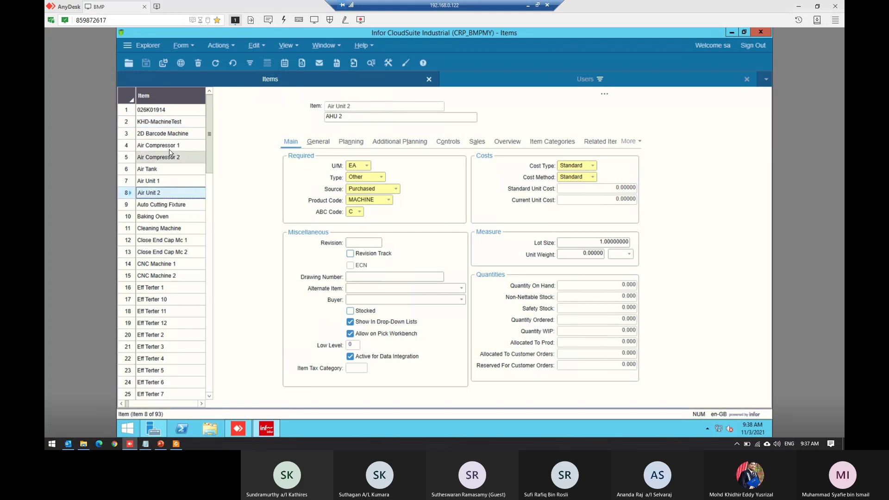
{"action": "left_click", "coordinate": [178, 123]}
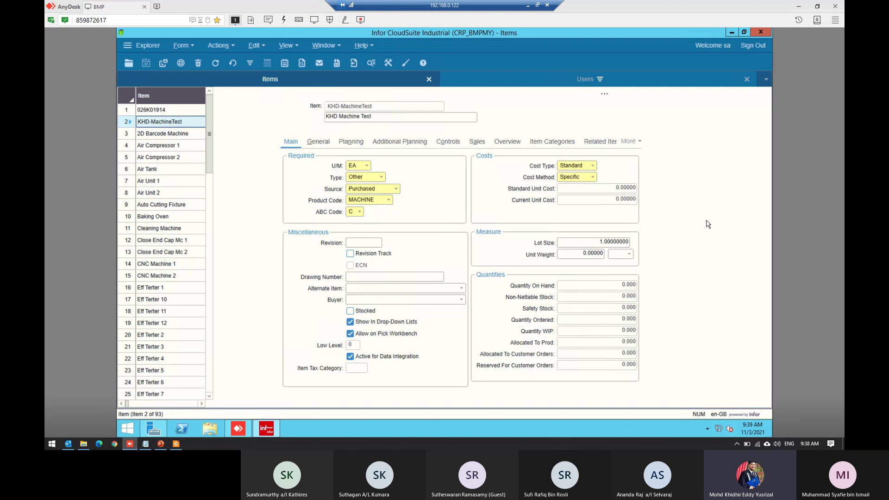
- Switch to the BMP APM Training Guide in PowerPoint and review the Items-Units (Machine), Items-Spare Part List and Service Items slides
{"action": "mouse_move", "coordinate": [144, 446]}
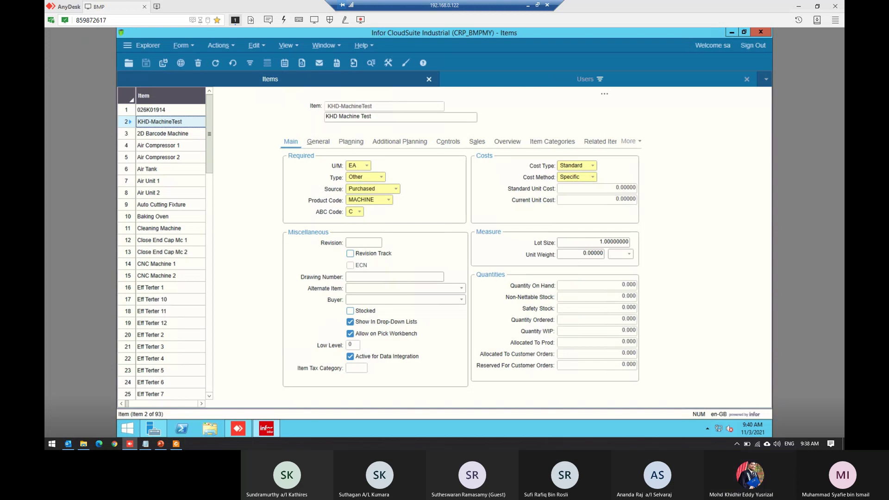
{"action": "left_click", "coordinate": [160, 444]}
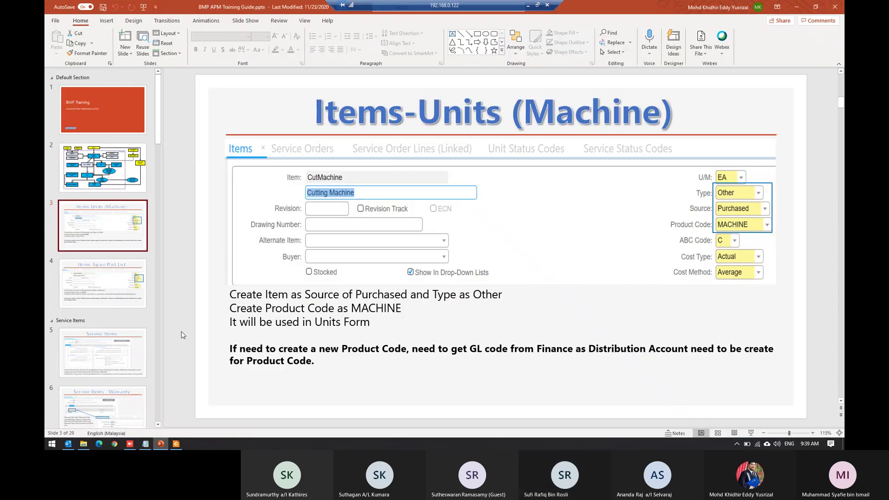
{"action": "left_click", "coordinate": [118, 275]}
{"action": "left_click", "coordinate": [116, 244]}
{"action": "left_click", "coordinate": [118, 279]}
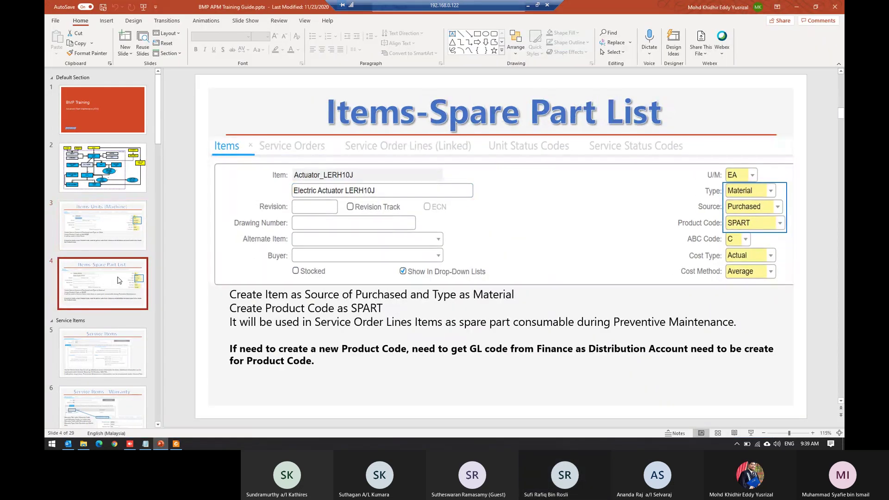
{"action": "left_click", "coordinate": [118, 243]}
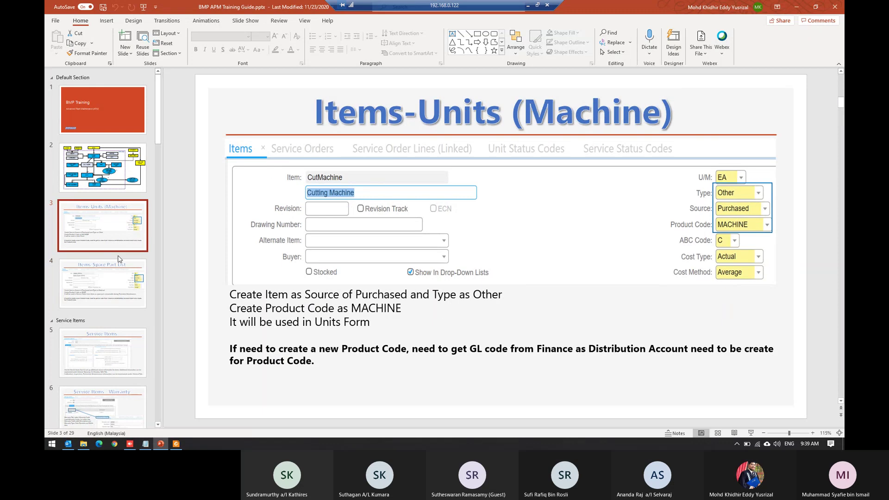
{"action": "left_click", "coordinate": [119, 281]}
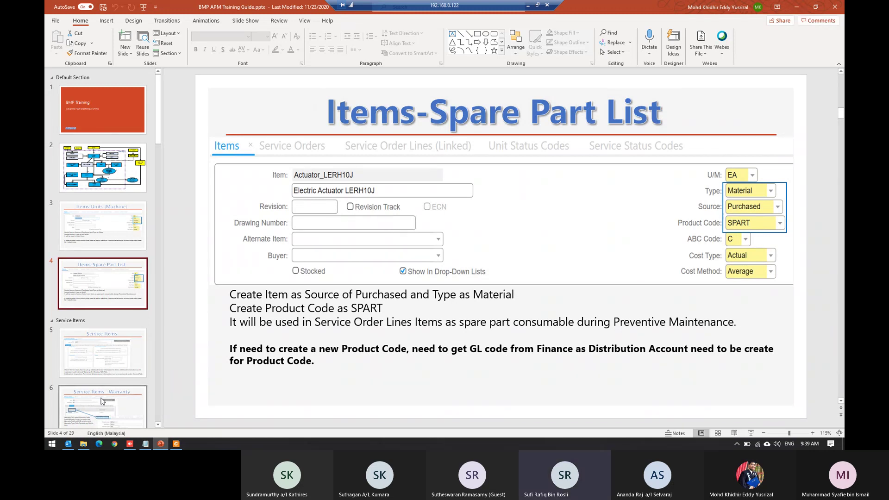
{"action": "left_click", "coordinate": [107, 366]}
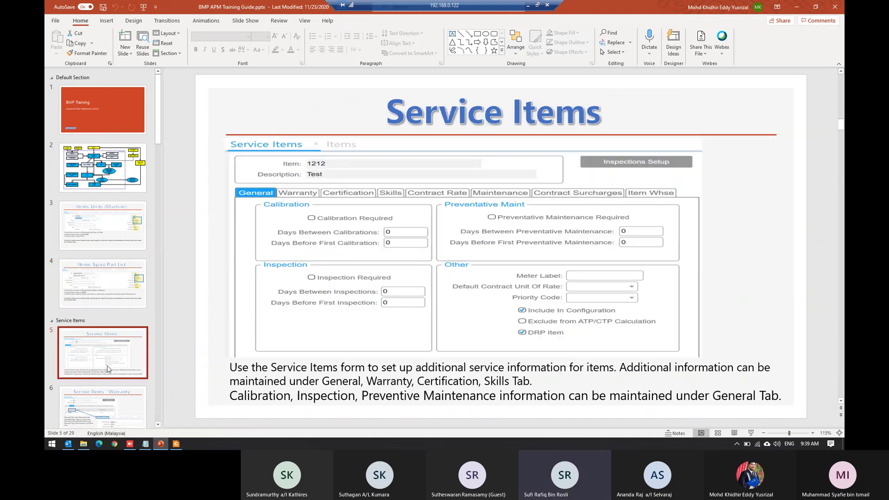
{"action": "left_click", "coordinate": [123, 310]}
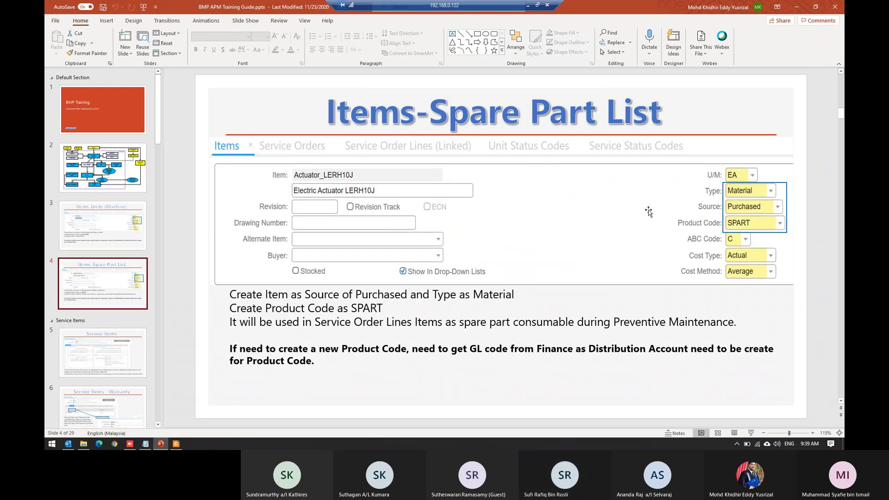
- Review the Service Items - Warranty and Items-Spare Part List slides, and return to Infor CloudSuite Industrial
{"action": "left_click", "coordinate": [131, 391]}
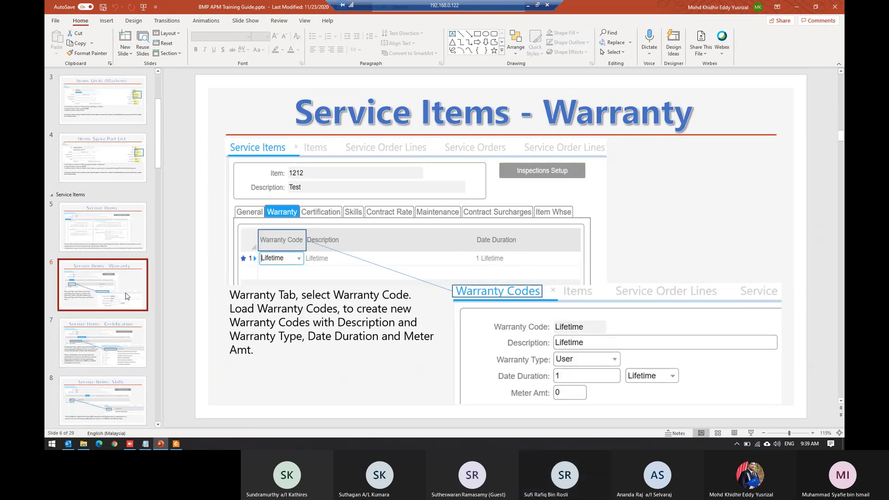
{"action": "left_click", "coordinate": [122, 181]}
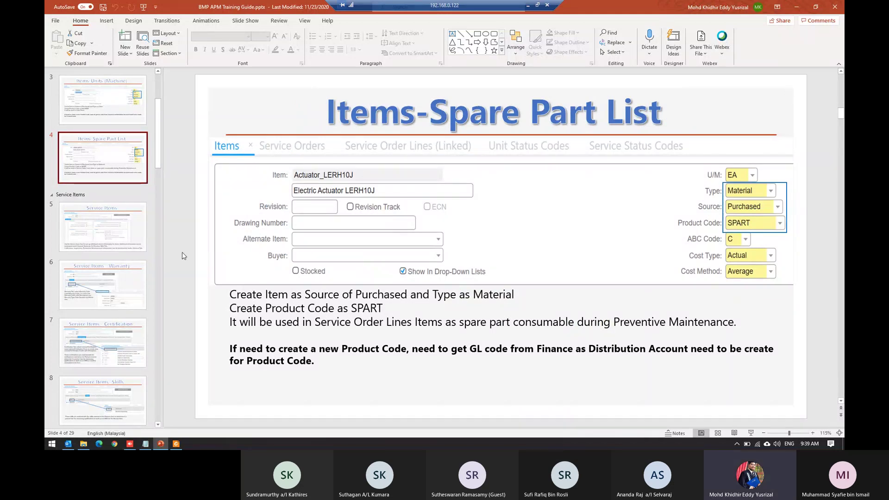
{"action": "left_click", "coordinate": [793, 7]}
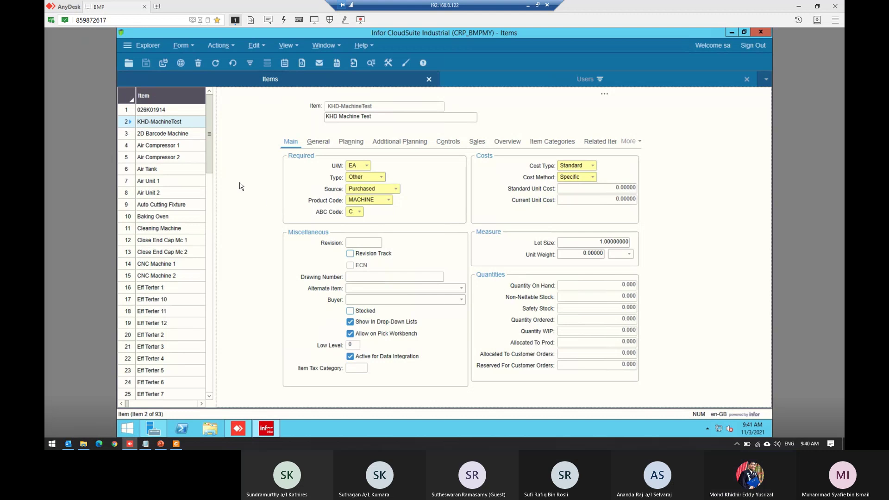
- Filter the Items form by the product code SPART to list the spare part items
{"action": "left_click", "coordinate": [251, 66]}
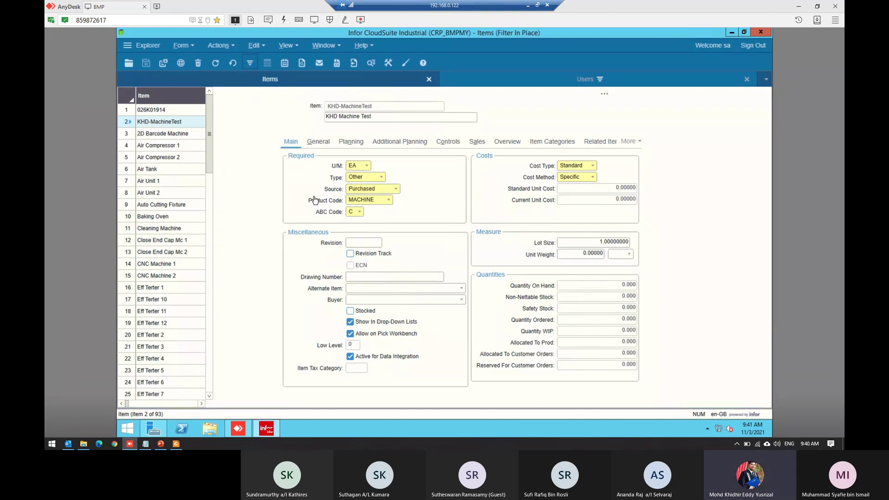
{"action": "left_click", "coordinate": [390, 202]}
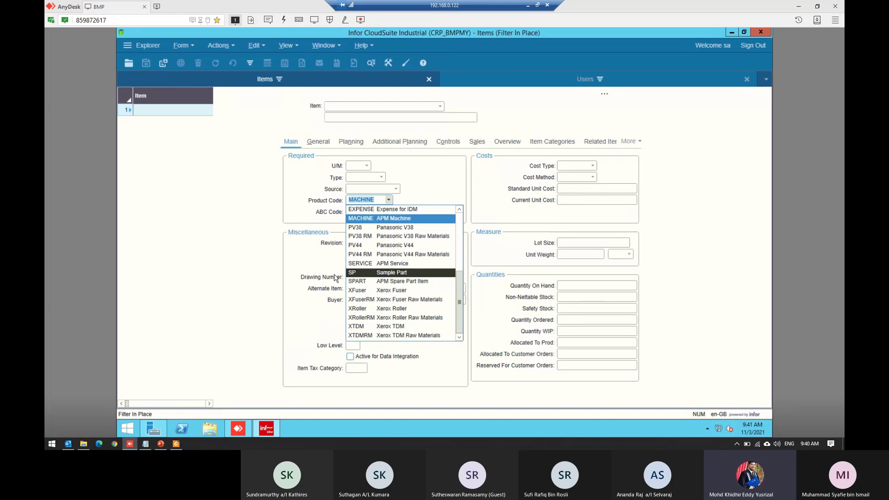
{"action": "left_click", "coordinate": [439, 281]}
{"action": "left_click", "coordinate": [250, 62]}
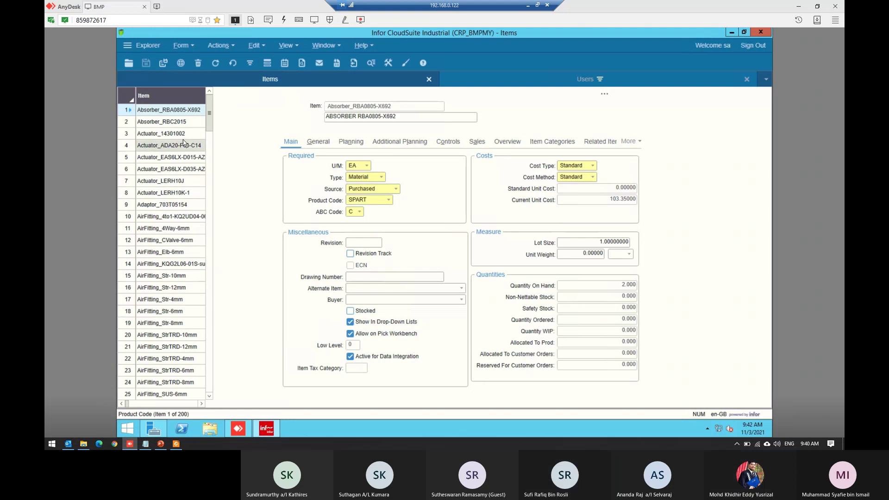
- Examine the required settings of existing spare parts such as Actuator_ADA20-F03-C14 and AirFitting_4Way-6mm
{"action": "left_click", "coordinate": [160, 146]}
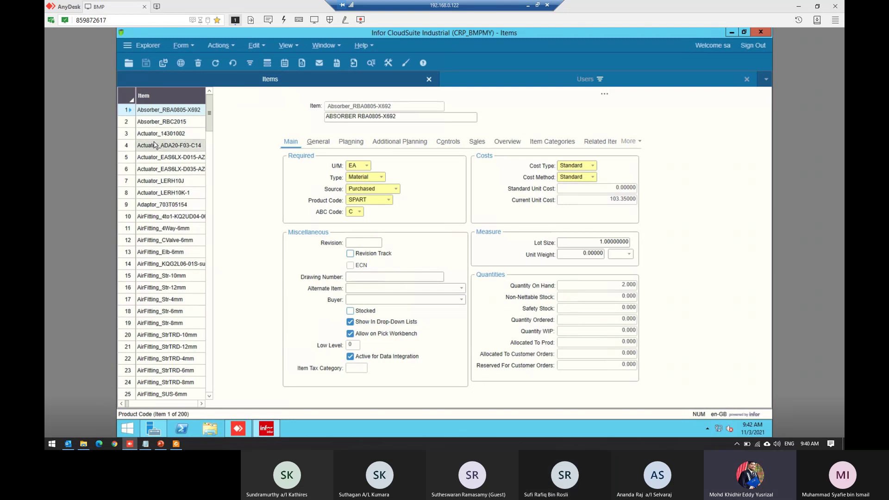
{"action": "left_click", "coordinate": [168, 182]}
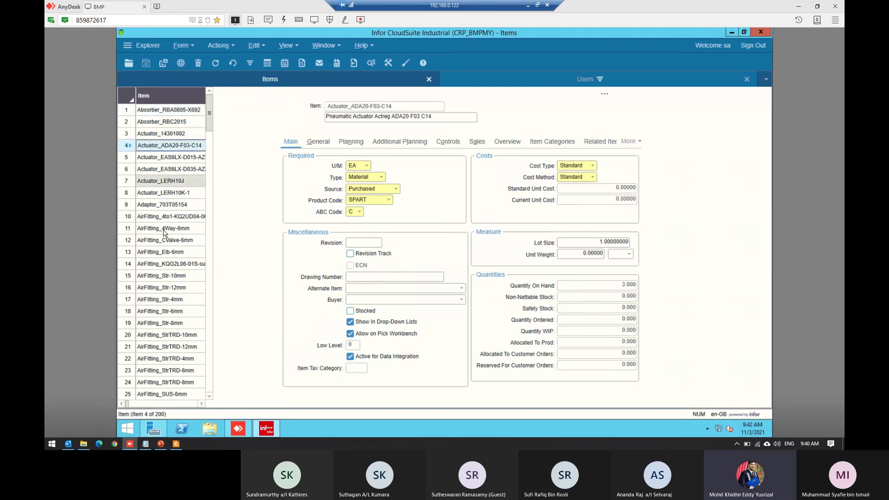
{"action": "left_click", "coordinate": [166, 228]}
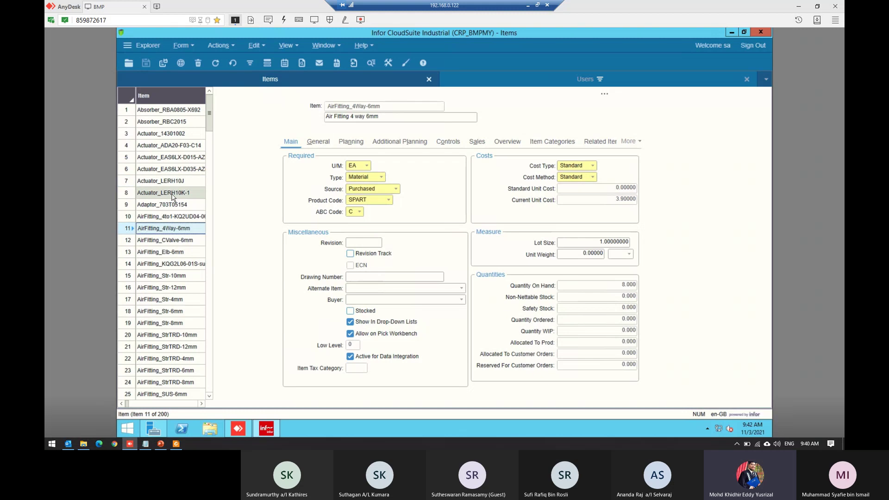
- Add a new item record below Absorber_RBA0805-X692 and name the item KHD_Absorber_ABC2015
{"action": "left_click", "coordinate": [176, 110]}
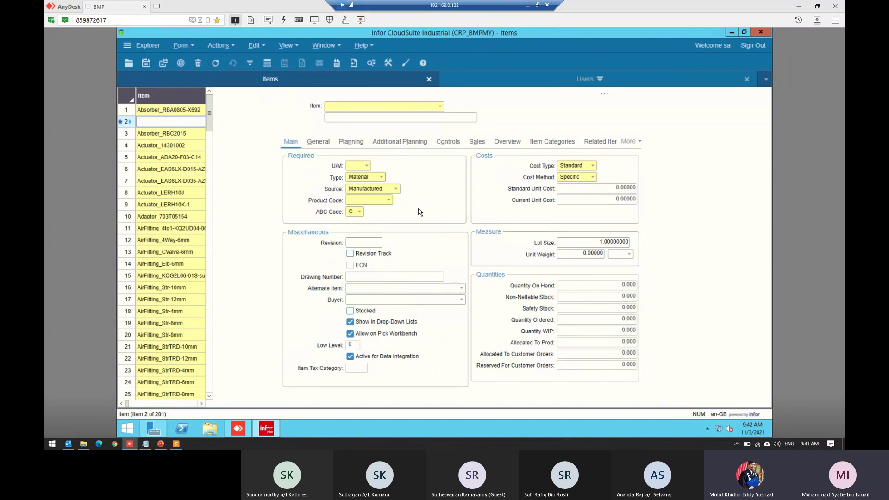
{"action": "left_click", "coordinate": [564, 151]}
{"action": "left_click", "coordinate": [462, 271]}
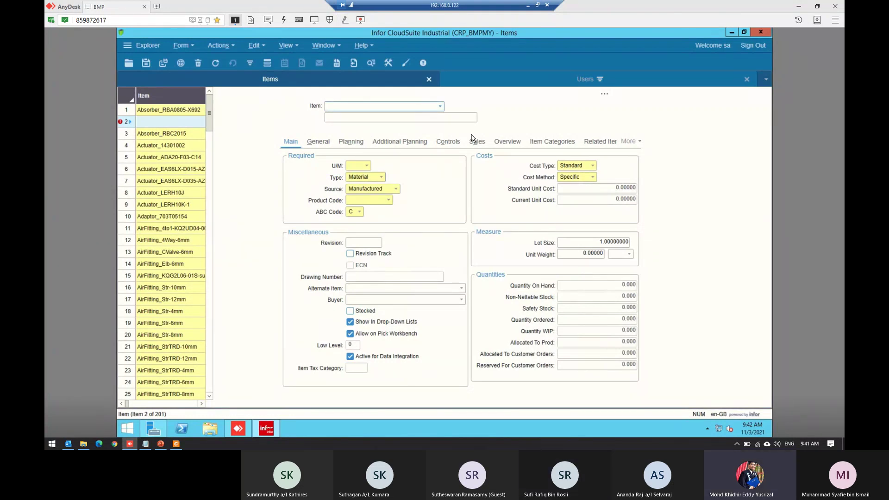
{"action": "type", "text": "KHD_"}
{"action": "type", "text": "Absorber_"}
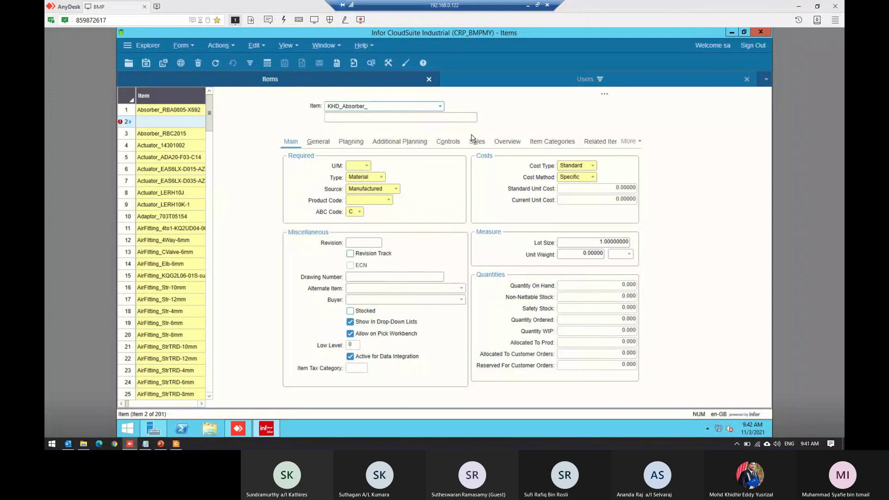
{"action": "type", "text": "ABC2015"}
{"action": "key", "text": "Tab"}
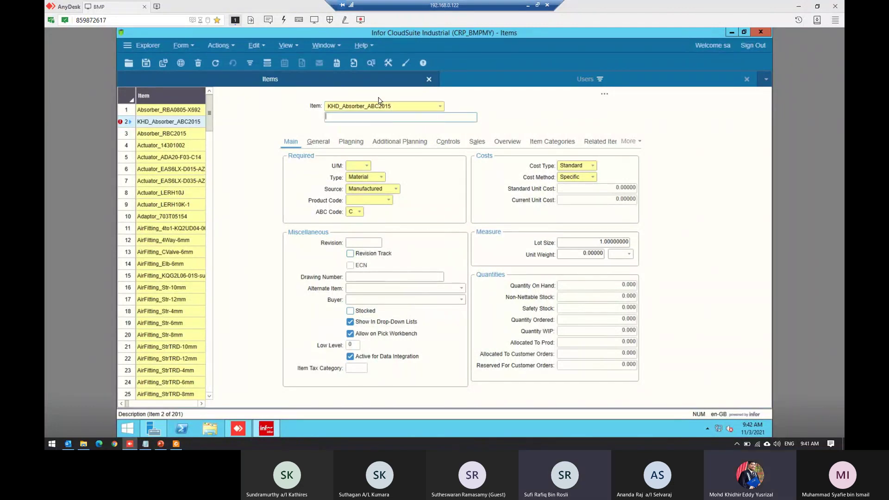
- Enter the description KHD Absorber ABC2015 for the new spare part item
{"action": "type", "text": "KH"}
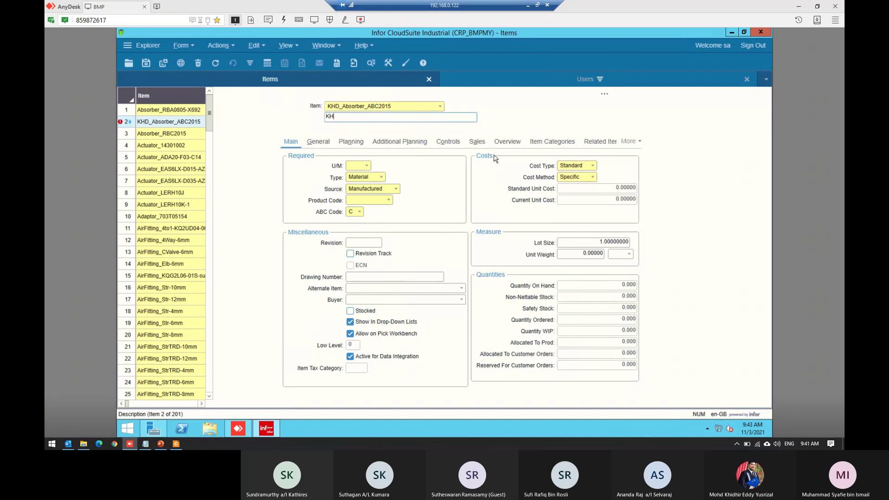
{"action": "type", "text": "D Absorber ABC015"}
{"action": "key", "text": "Left"}
{"action": "key", "text": "Left"}
{"action": "key", "text": "Left"}
{"action": "type", "text": "2"}
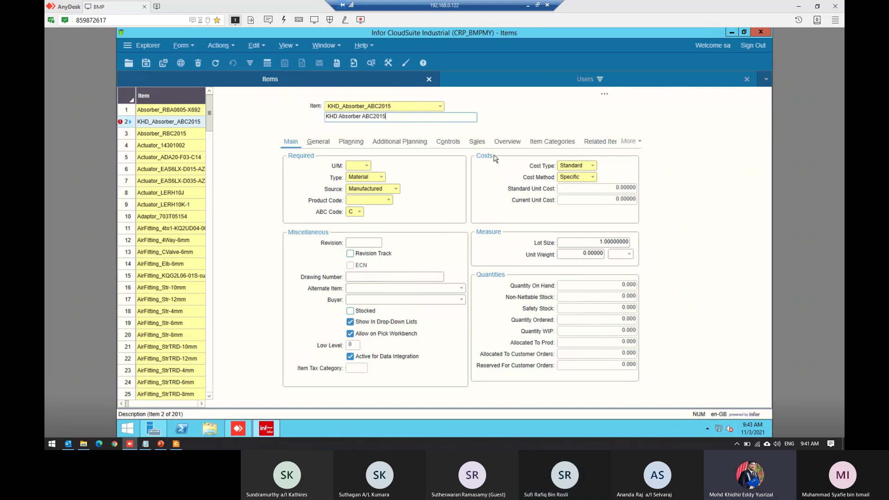
- Set the new spare part's unit of measure to EA and its source to Purchased
{"action": "left_click", "coordinate": [366, 165]}
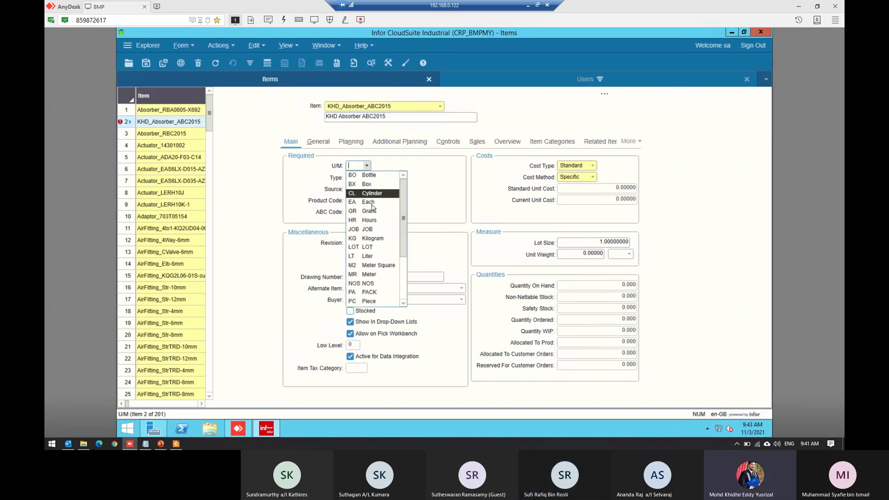
{"action": "scroll", "coordinate": [377, 246], "scroll_direction": "down", "scroll_amount": 3}
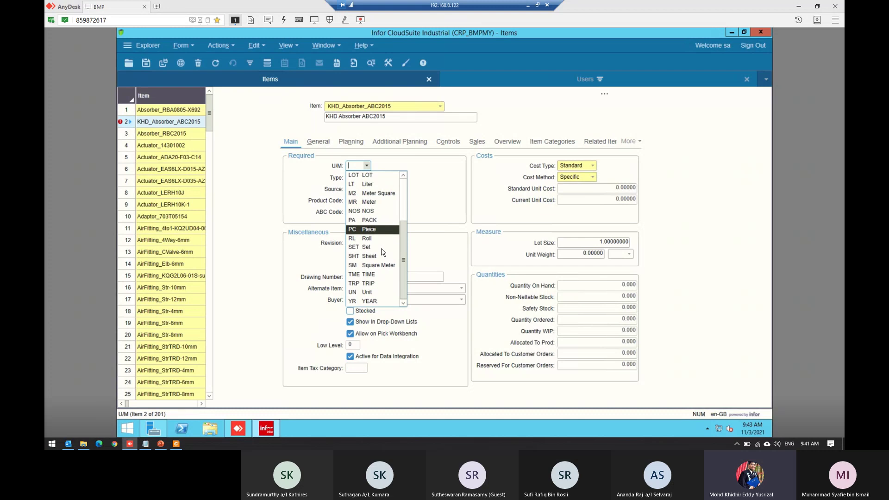
{"action": "scroll", "coordinate": [382, 253], "scroll_direction": "up", "scroll_amount": 3}
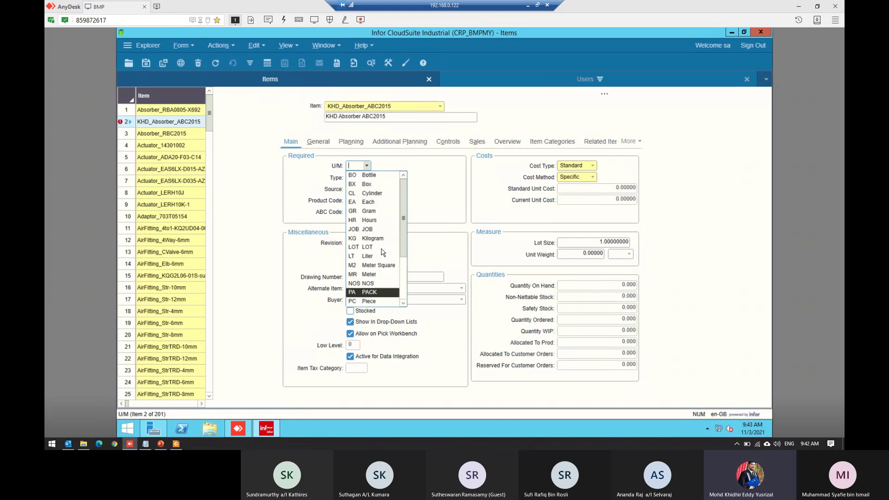
{"action": "left_click", "coordinate": [379, 204]}
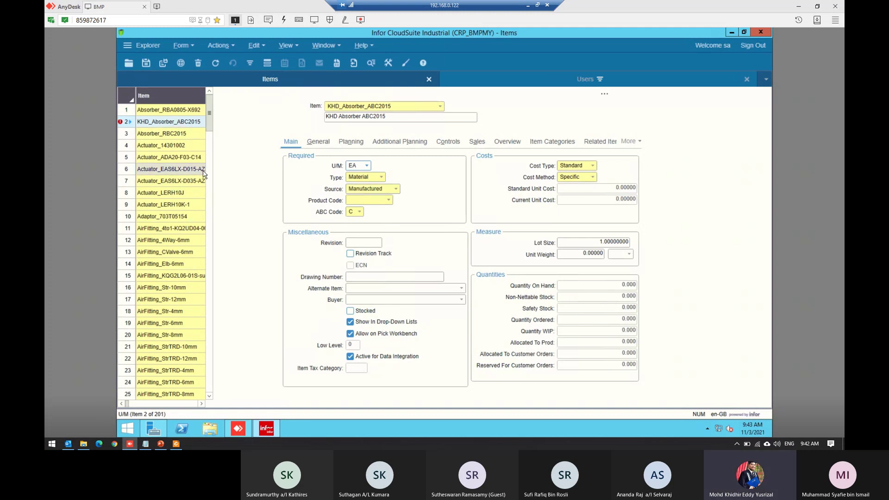
{"action": "left_click", "coordinate": [396, 189]}
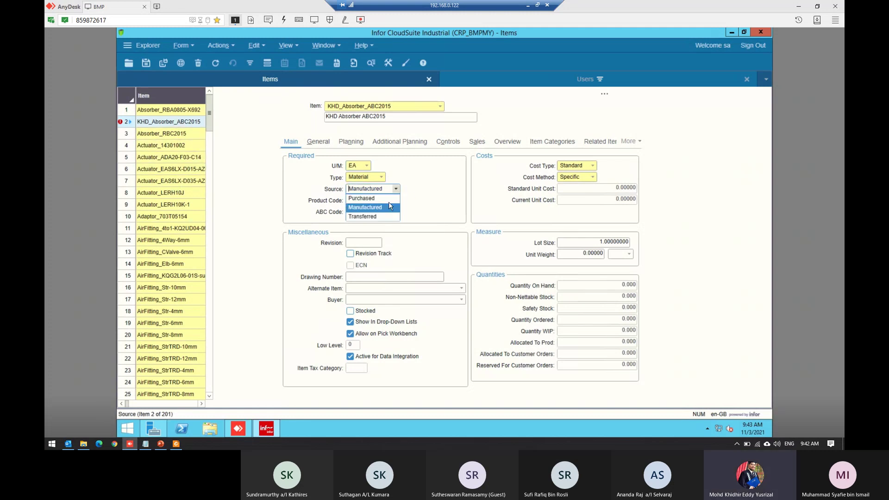
{"action": "left_click", "coordinate": [391, 199]}
- Assign the product code SPART to the KHD_Absorber_ABC2015 item and save the record
{"action": "left_click", "coordinate": [389, 199]}
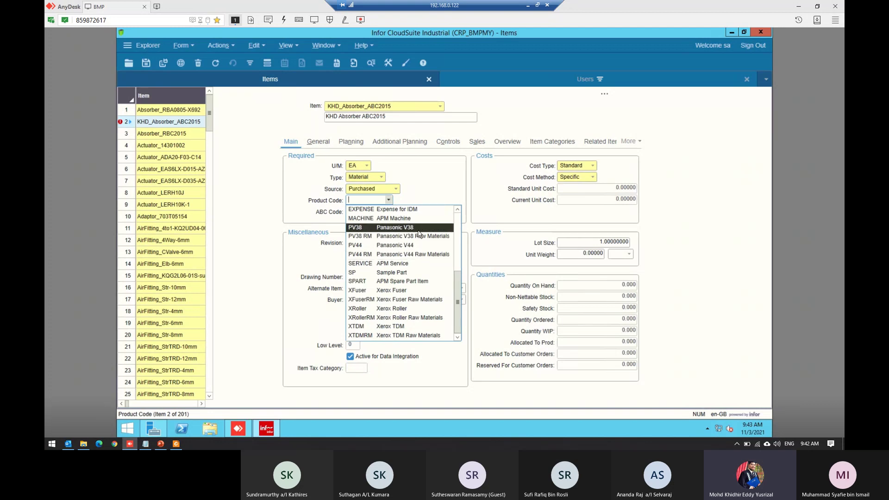
{"action": "scroll", "coordinate": [417, 269], "scroll_direction": "up", "scroll_amount": 4}
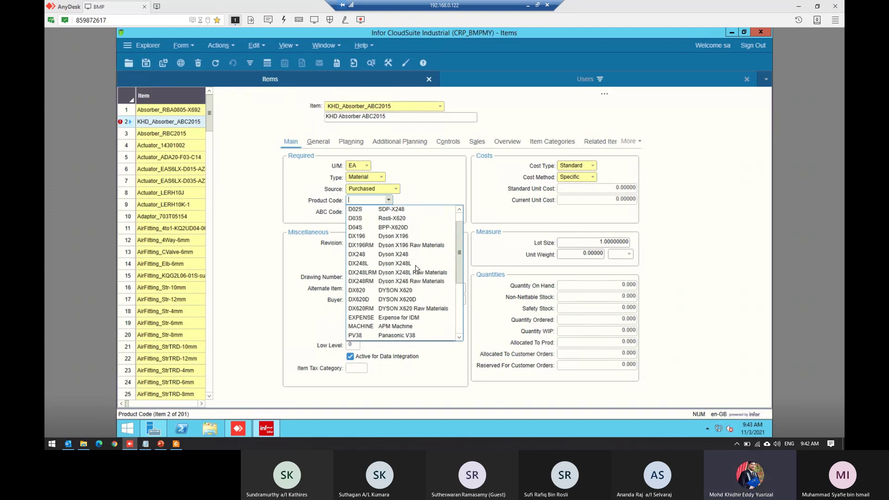
{"action": "scroll", "coordinate": [417, 269], "scroll_direction": "down", "scroll_amount": 4}
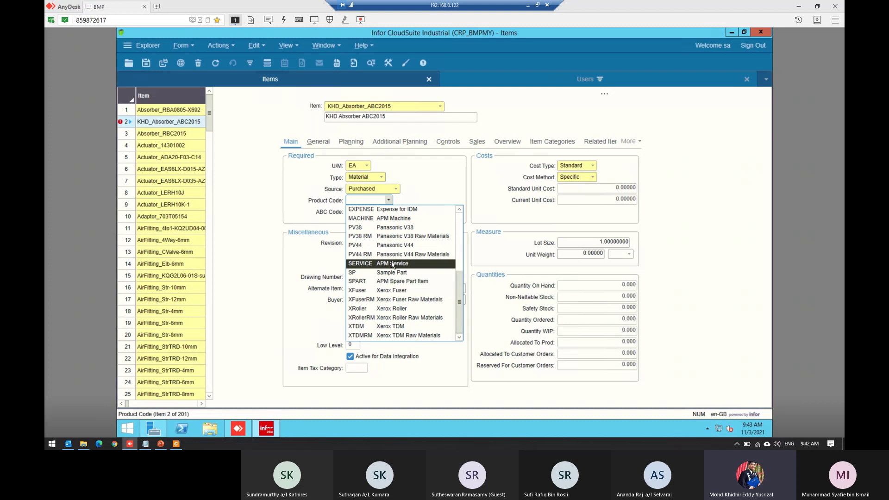
{"action": "left_click", "coordinate": [409, 279]}
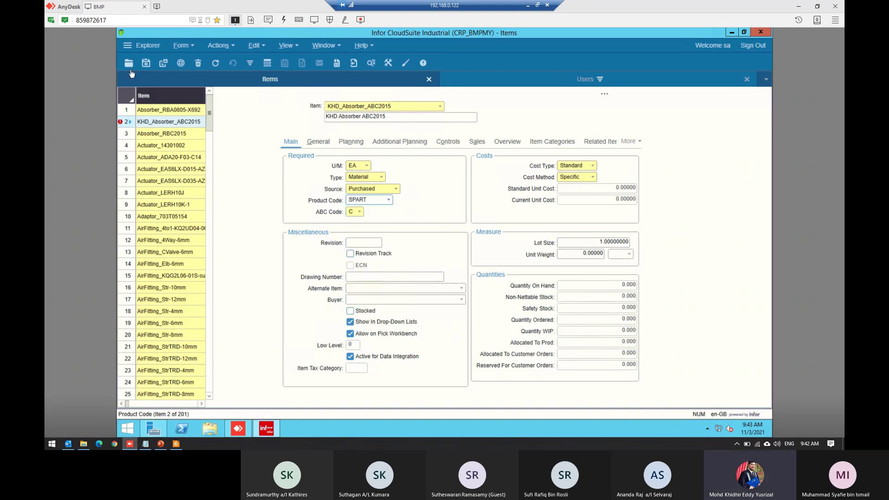
{"action": "left_click", "coordinate": [146, 63]}
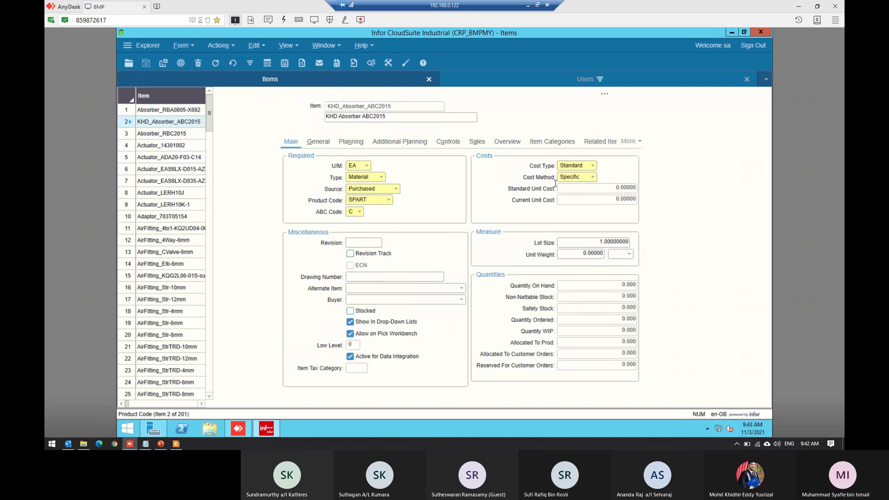
- Examine the Item Costs form for KHD_Absorber_ABC2015, including its quantity on hand and unit costs, and close it to return to Items
{"action": "left_click", "coordinate": [605, 94]}
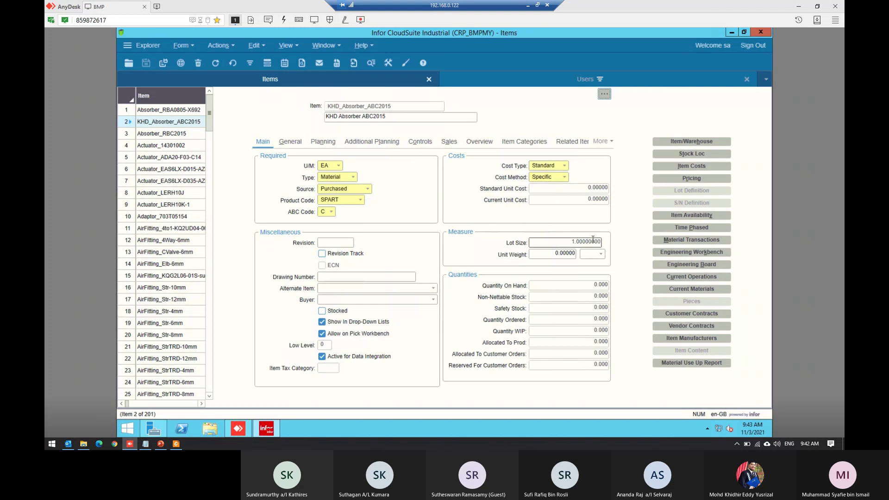
{"action": "left_click", "coordinate": [695, 170]}
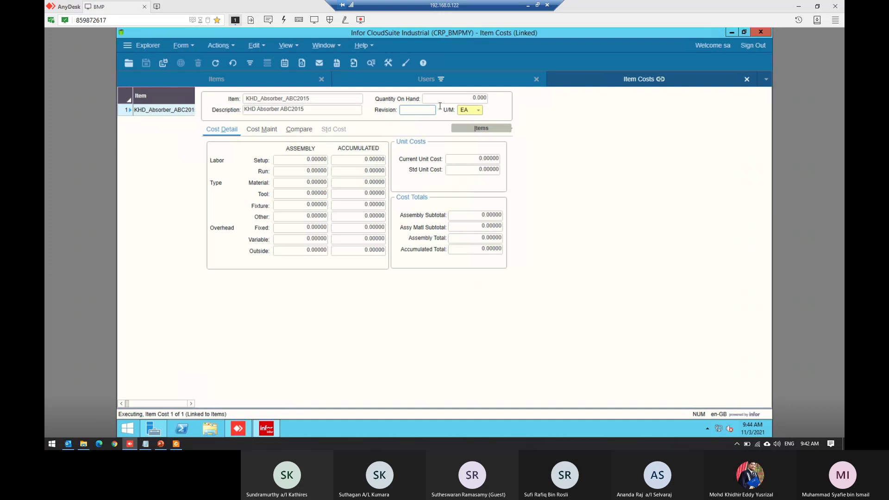
{"action": "left_click", "coordinate": [456, 99]}
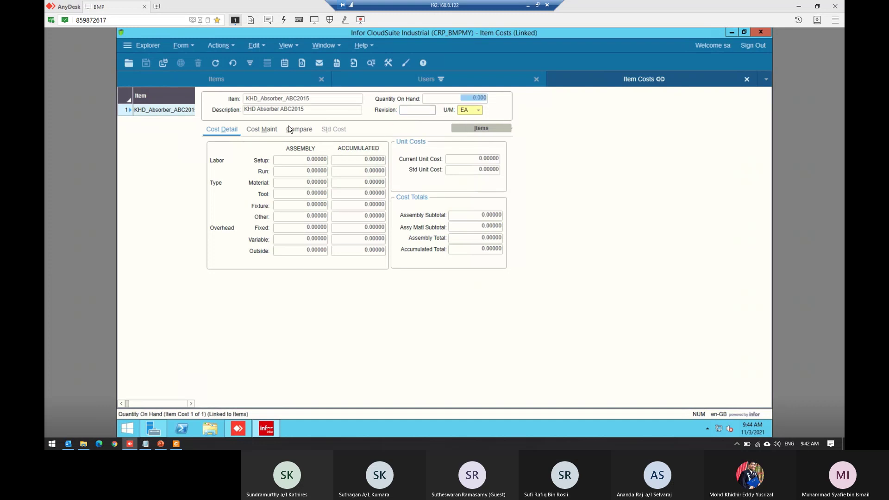
{"action": "left_click", "coordinate": [261, 129]}
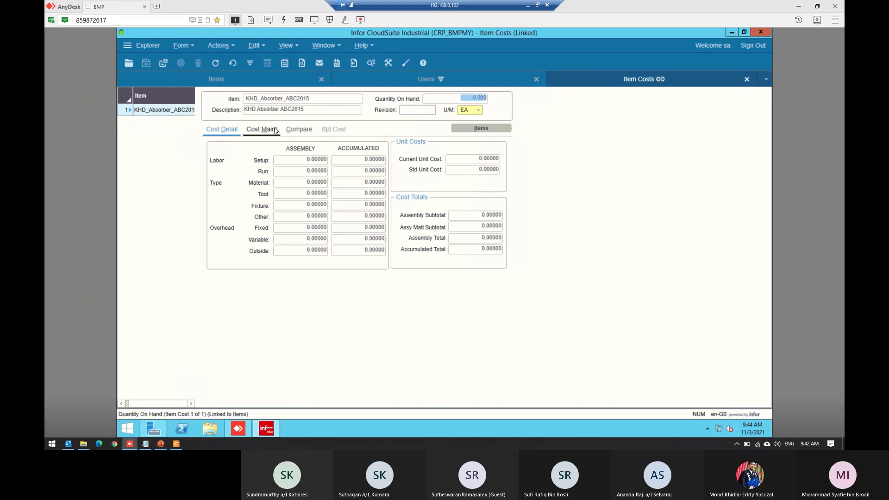
{"action": "left_click", "coordinate": [221, 130]}
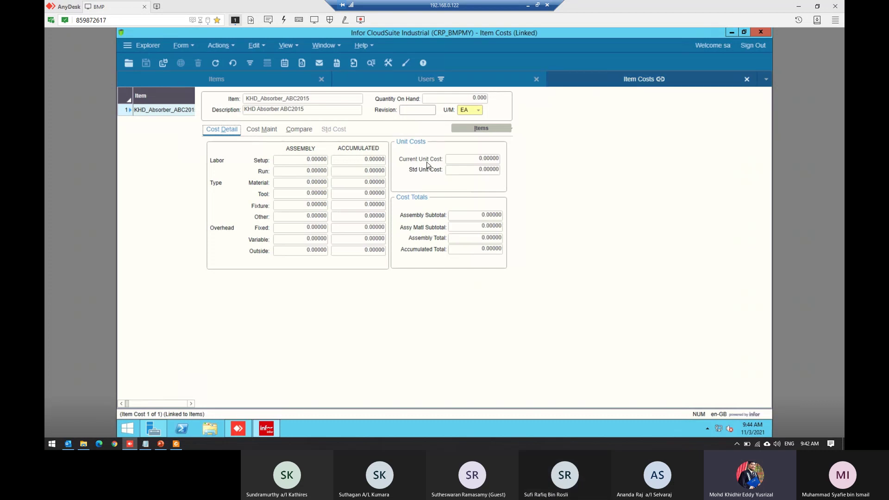
{"action": "left_click", "coordinate": [463, 83]}
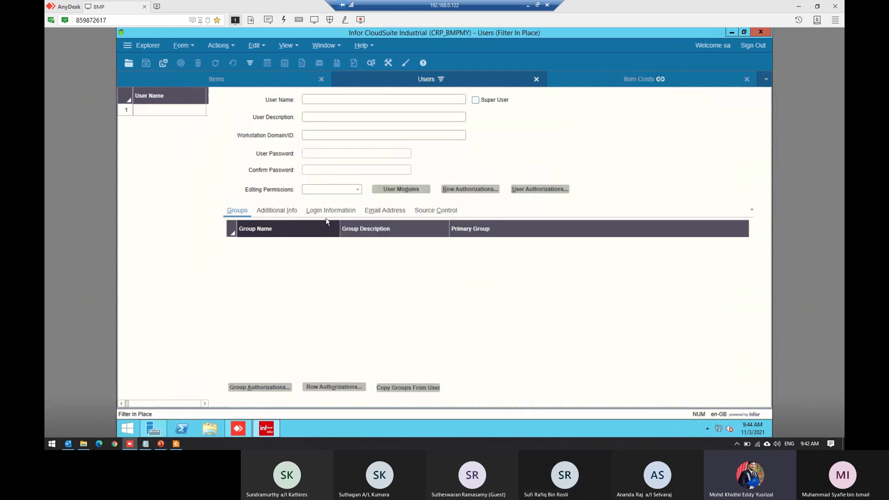
{"action": "left_click", "coordinate": [746, 81]}
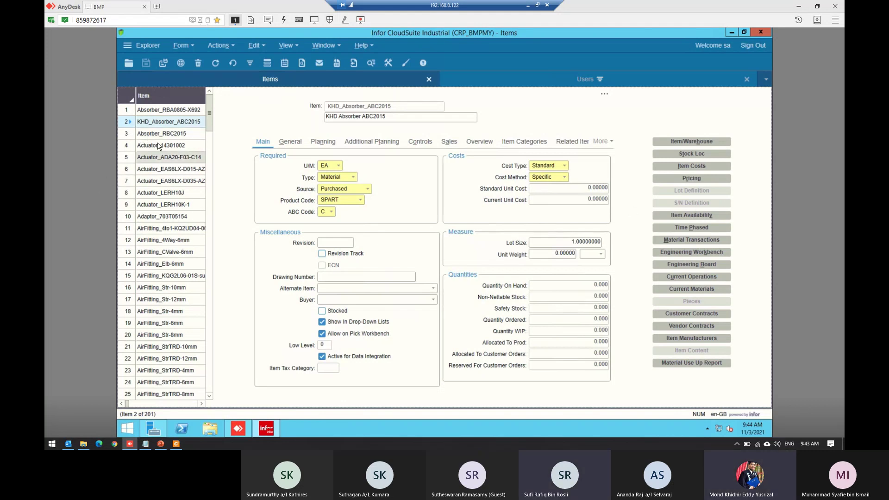
- Compare the new spare part's settings and costs with existing items such as Absorber_RBC2015 and AirFitting_CValve-6mm
{"action": "left_click", "coordinate": [174, 134]}
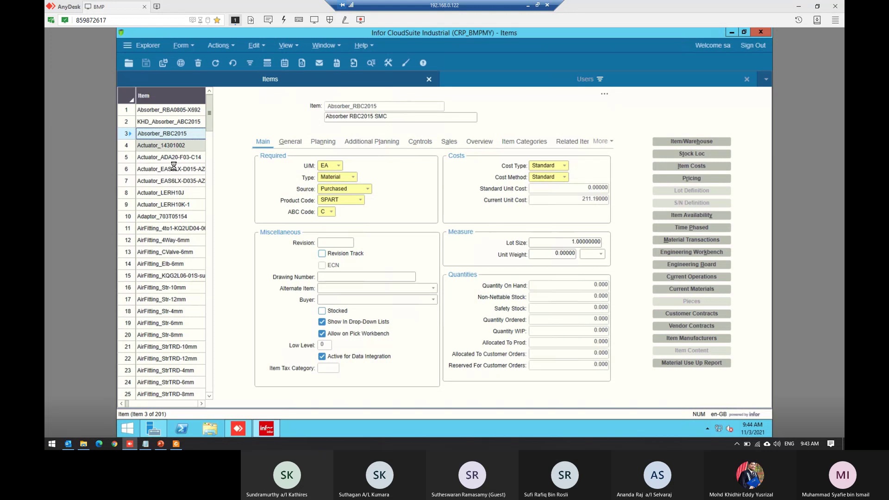
{"action": "left_click", "coordinate": [174, 147]}
{"action": "left_click", "coordinate": [174, 160]}
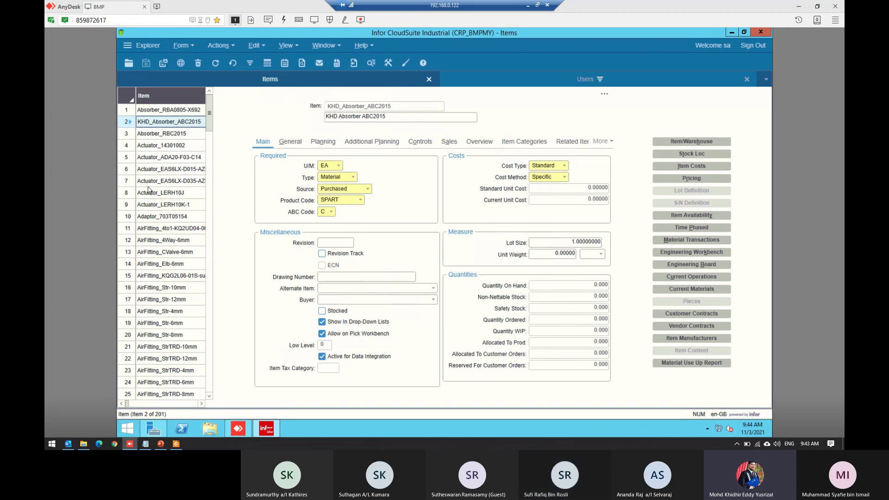
{"action": "left_click", "coordinate": [173, 253]}
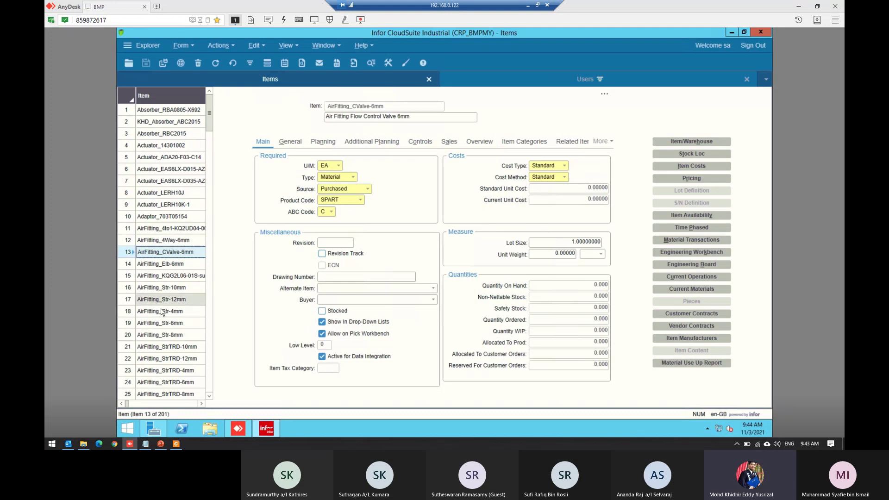
- Compare the costs and quantities of AirFitting_Str-4mm and AirFitting_StrTRD-10mm with KHD_Absorber_ABC2015
{"action": "left_click", "coordinate": [162, 312]}
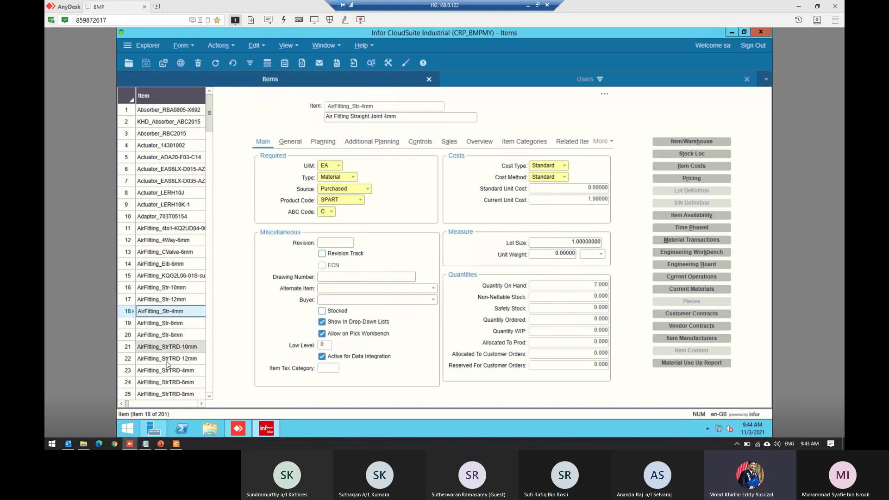
{"action": "left_click", "coordinate": [170, 347]}
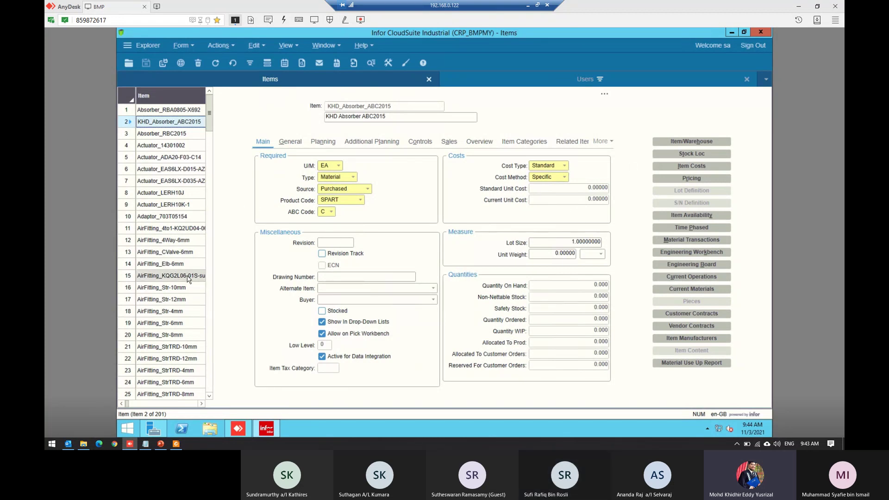
{"action": "scroll", "coordinate": [169, 306], "scroll_direction": "down", "scroll_amount": 3}
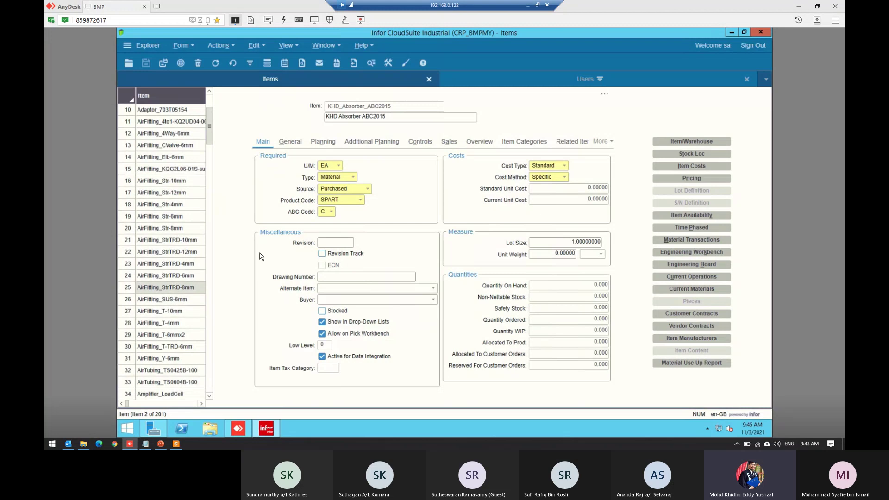
{"action": "scroll", "coordinate": [171, 192], "scroll_direction": "up", "scroll_amount": 3}
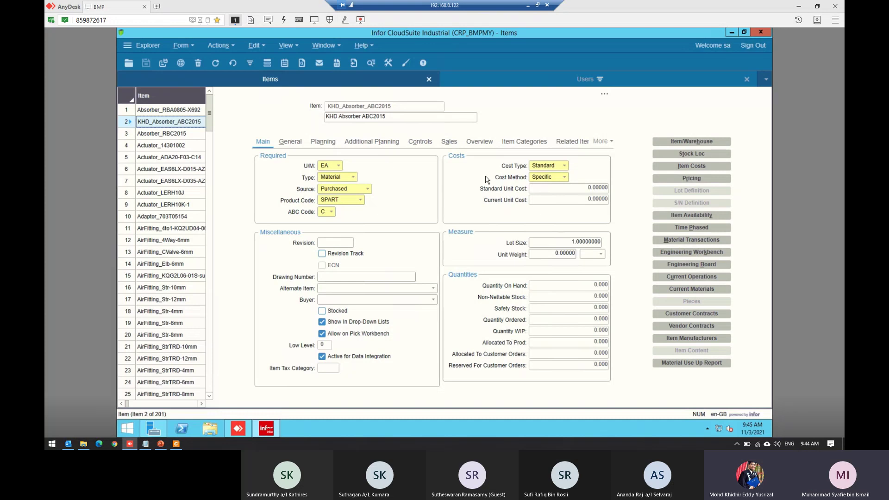
- Review the General and Planning settings of KHD_Absorber_ABC2015 and return to its Main settings
{"action": "left_click", "coordinate": [291, 142]}
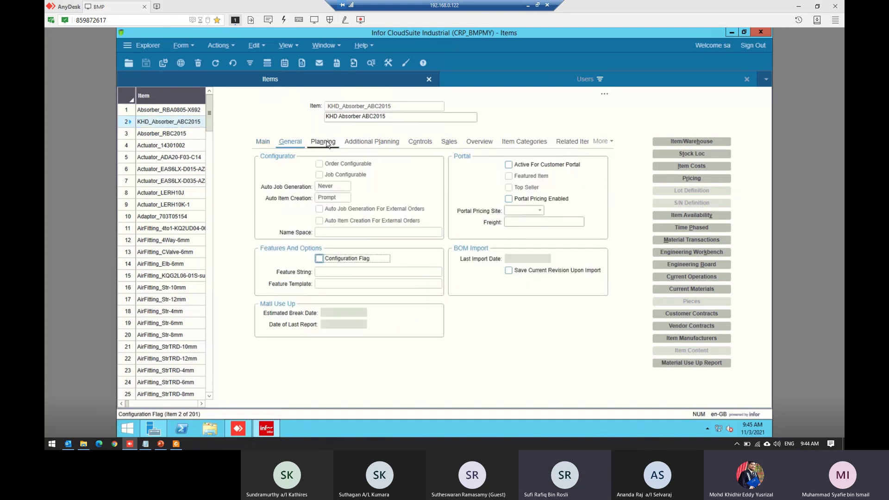
{"action": "left_click", "coordinate": [327, 143]}
{"action": "left_click", "coordinate": [269, 144]}
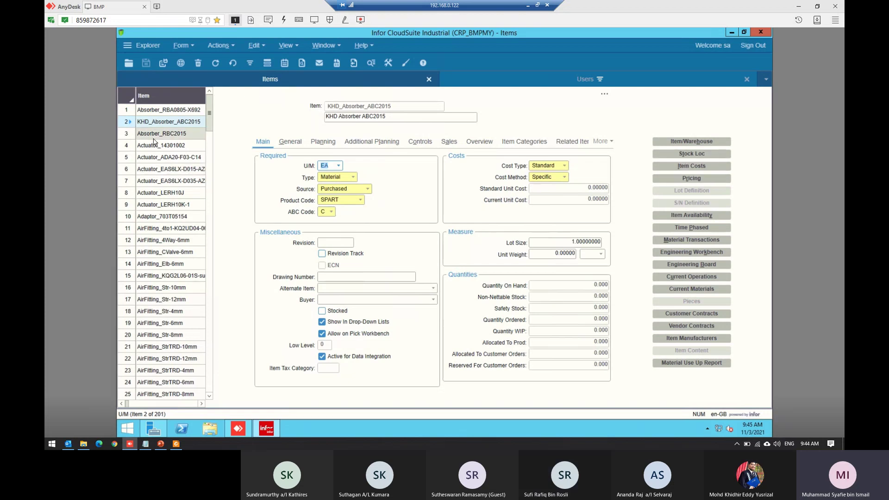
- Examine the stockroom location record of KHD_Absorber_ABC2015, including its warehouse, location and costs, and close it to return to Items
{"action": "scroll", "coordinate": [154, 141], "scroll_direction": "down", "scroll_amount": 1}
{"action": "scroll", "coordinate": [154, 141], "scroll_direction": "up", "scroll_amount": 1}
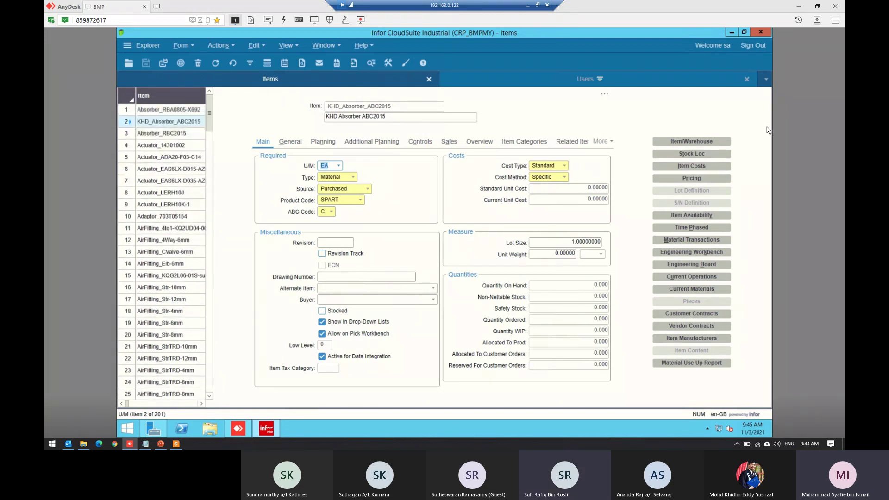
{"action": "left_click", "coordinate": [692, 153]}
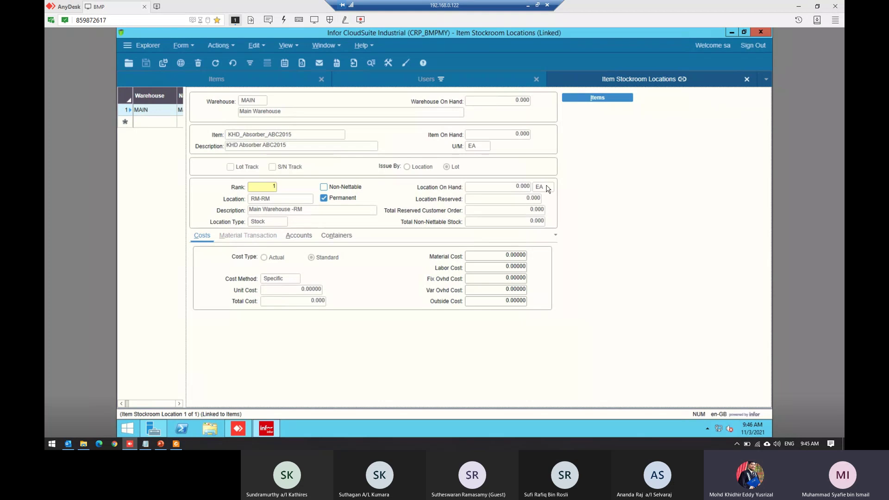
{"action": "left_click", "coordinate": [745, 83]}
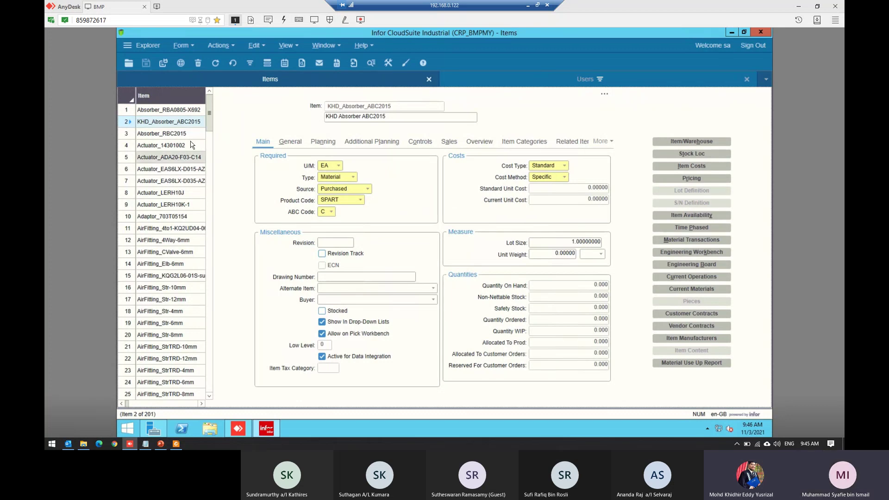
- Check the unit costs and quantities on hand of existing spare parts such as BarcodeScanner-DS1500, Bearing_RollerFeeder, Belting_SPA-3150LW and BearingInsert_Dia20x55L
{"action": "scroll", "coordinate": [207, 155], "scroll_direction": "down", "scroll_amount": 1}
{"action": "scroll", "coordinate": [186, 185], "scroll_direction": "down", "scroll_amount": 8}
{"action": "left_click", "coordinate": [166, 209]}
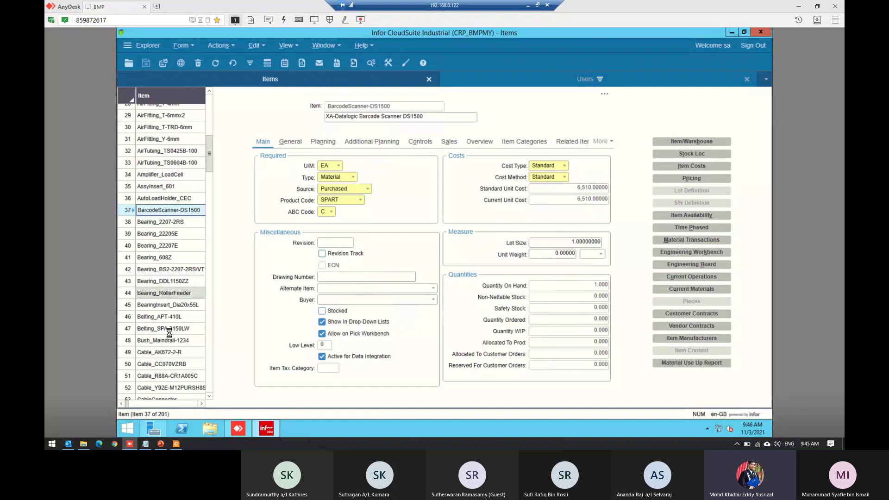
{"action": "left_click", "coordinate": [166, 293]}
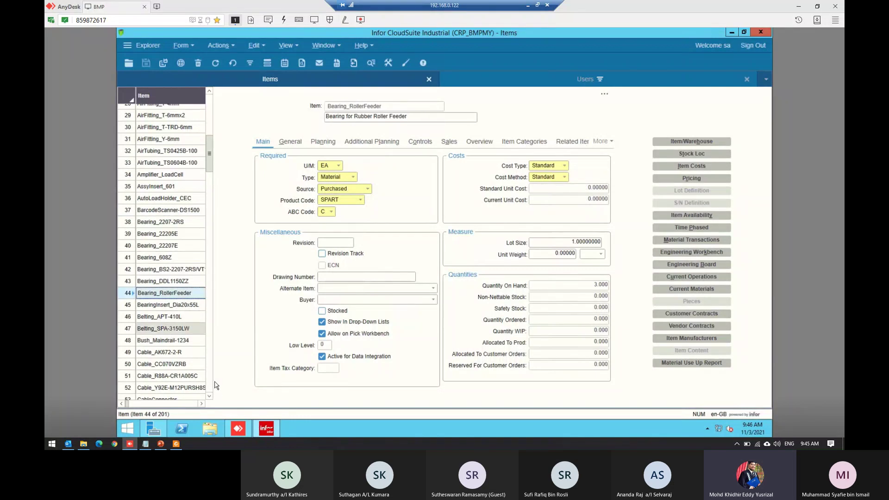
{"action": "left_click", "coordinate": [186, 329]}
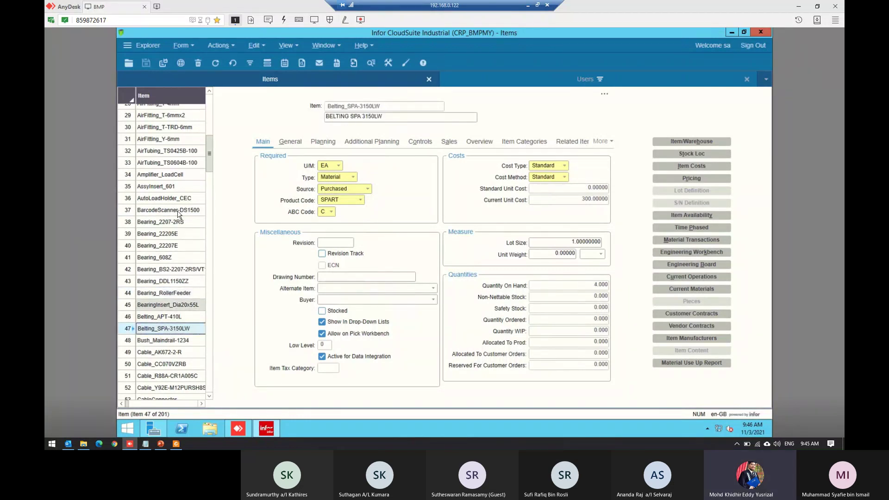
{"action": "key", "text": "Up"}
{"action": "key", "text": "Up"}
{"action": "scroll", "coordinate": [176, 212], "scroll_direction": "up", "scroll_amount": 7}
{"action": "scroll", "coordinate": [176, 212], "scroll_direction": "up", "scroll_amount": 1}
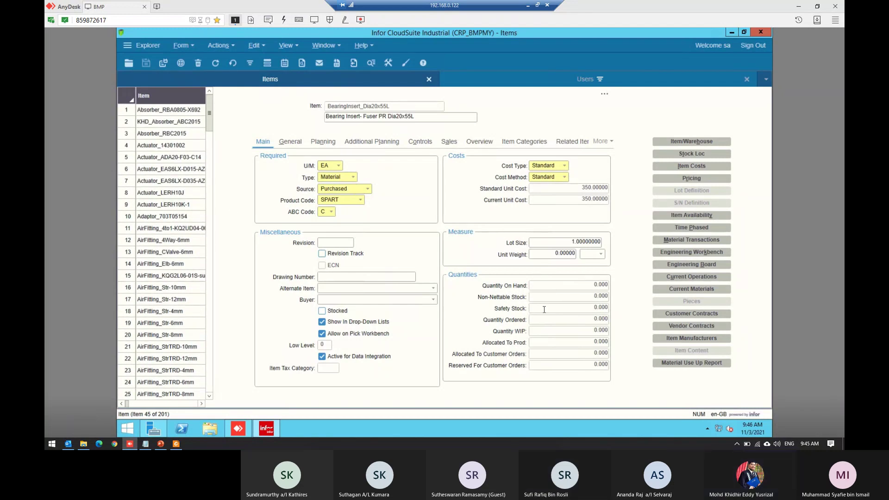
- Close the Users form
{"action": "left_click", "coordinate": [693, 84]}
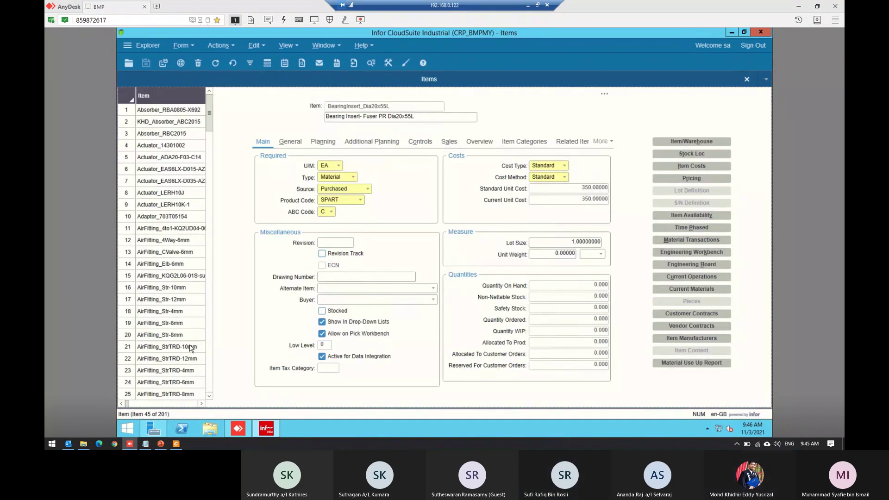
{"action": "mouse_move", "coordinate": [170, 447]}
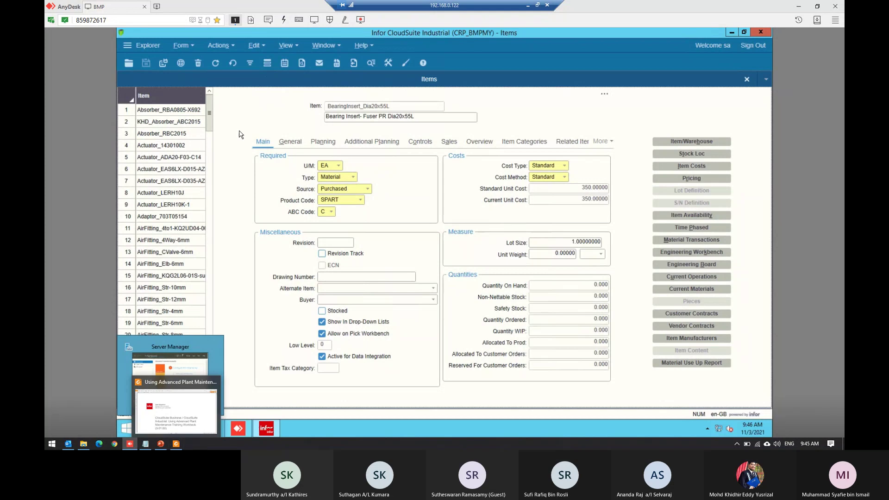
{"action": "left_click", "coordinate": [182, 45]}
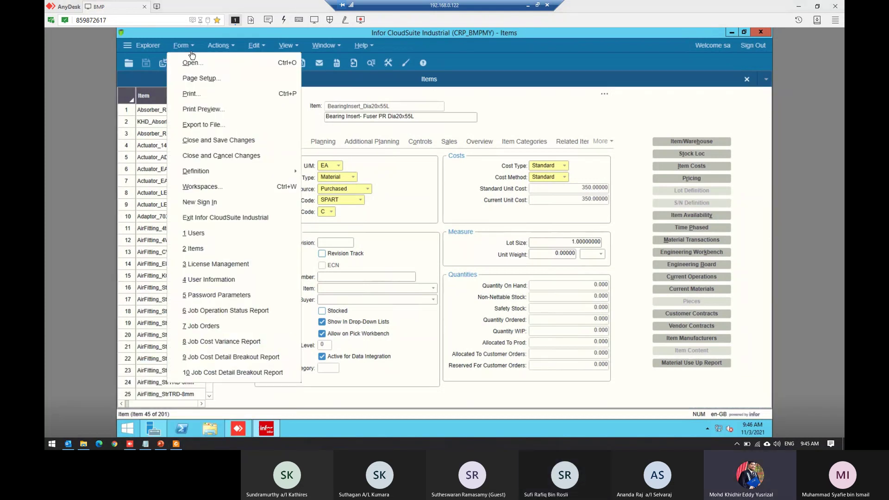
{"action": "left_click", "coordinate": [196, 63]}
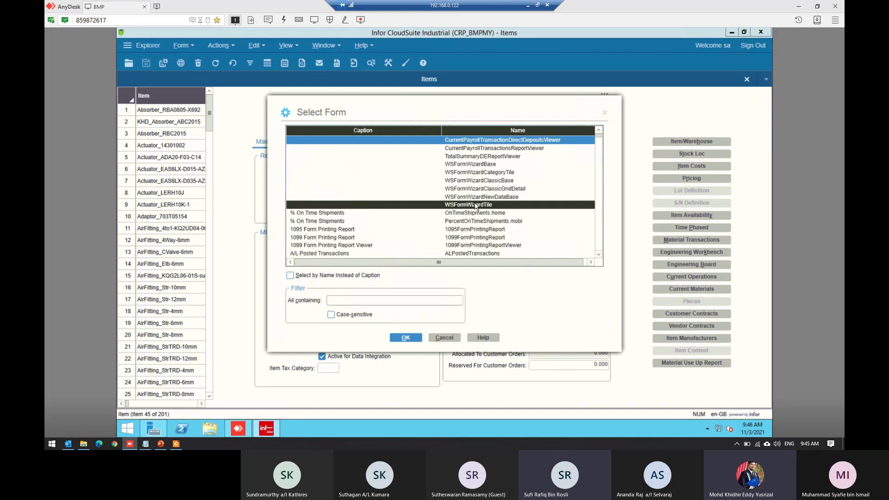
{"action": "left_click", "coordinate": [605, 112]}
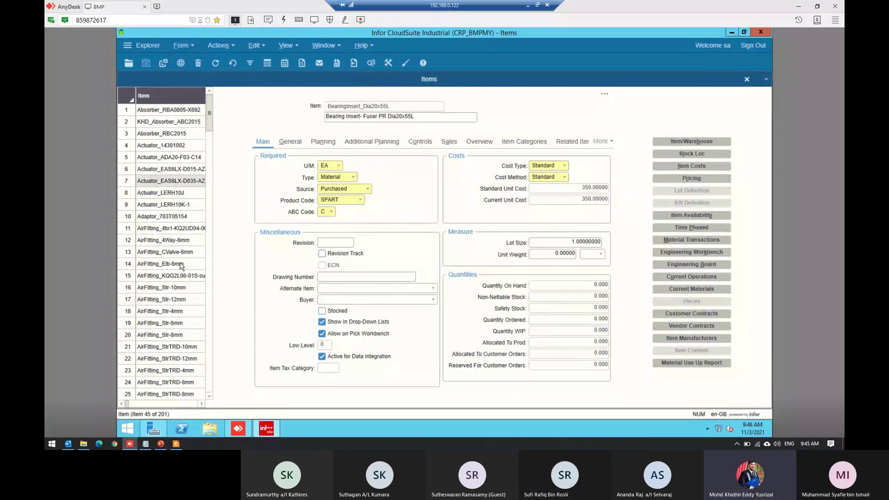
- Open the Service Items form alongside the Items form
{"action": "left_click", "coordinate": [181, 45]}
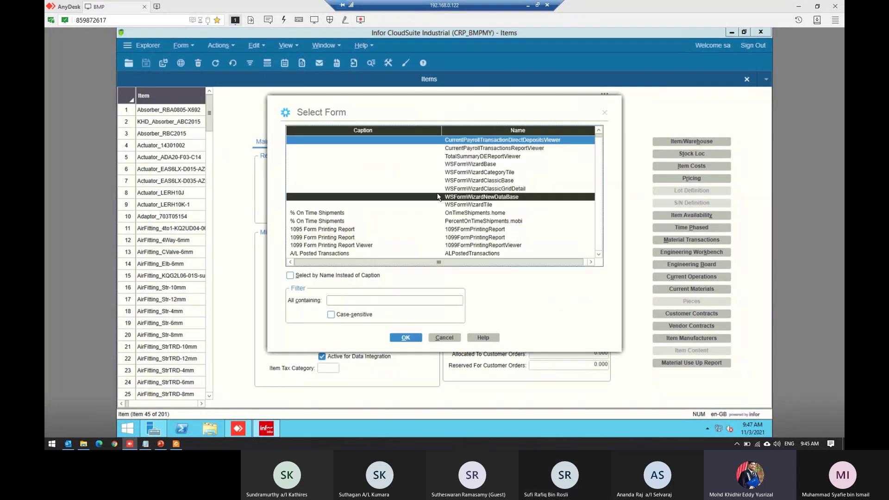
{"action": "left_click", "coordinate": [438, 196]}
{"action": "type", "text": "service i"}
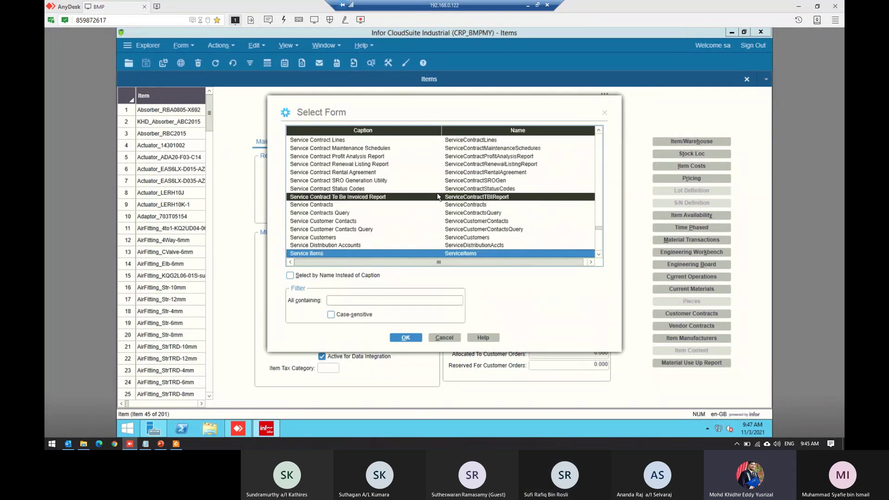
{"action": "key", "text": "Return"}
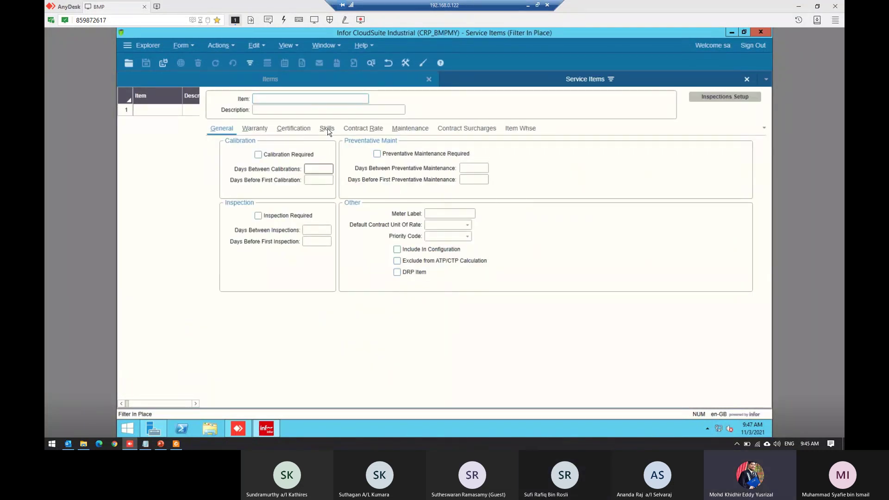
{"action": "left_click", "coordinate": [328, 84]}
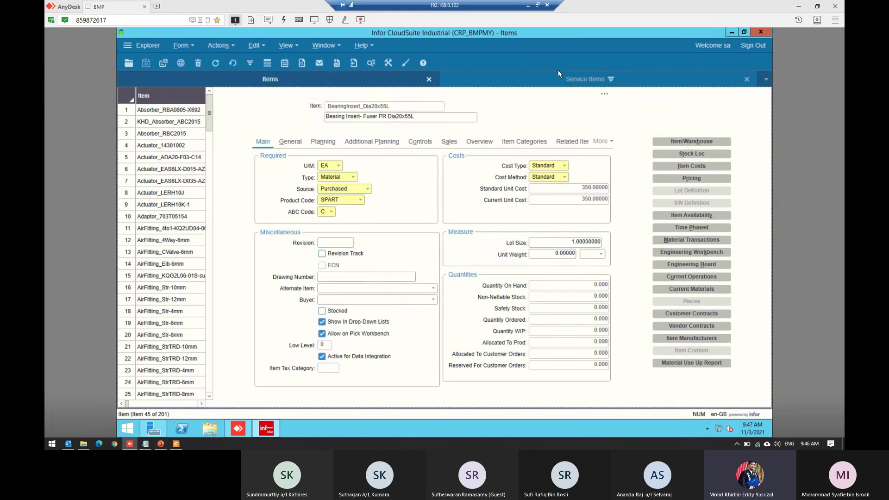
{"action": "left_click", "coordinate": [559, 74]}
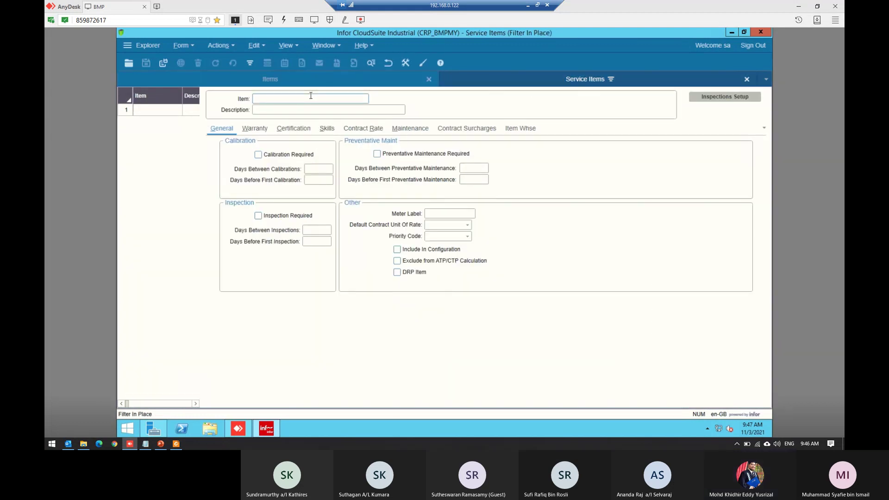
- Filter the service items by KHD* and narrow the result to the KHD-MachineTest record
{"action": "type", "text": "KHD*"}
{"action": "left_click", "coordinate": [249, 63]}
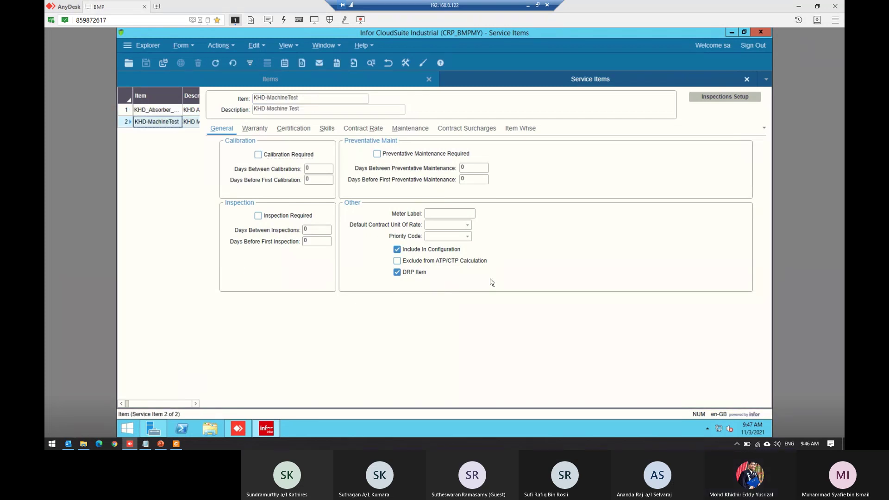
{"action": "left_click", "coordinate": [249, 66]}
{"action": "left_click", "coordinate": [276, 97]}
{"action": "key", "text": "F4"}
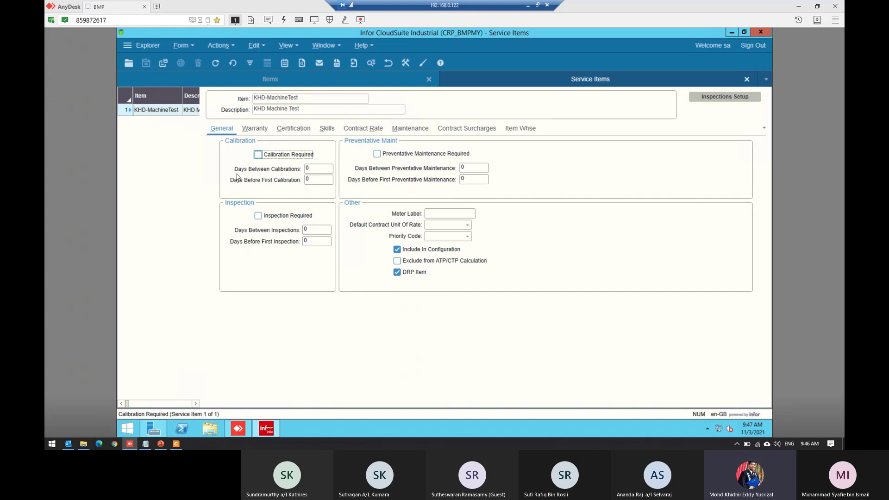
- Try to choose a warranty code in the first warranty line of KHD-MachineTest
{"action": "left_click", "coordinate": [250, 131]}
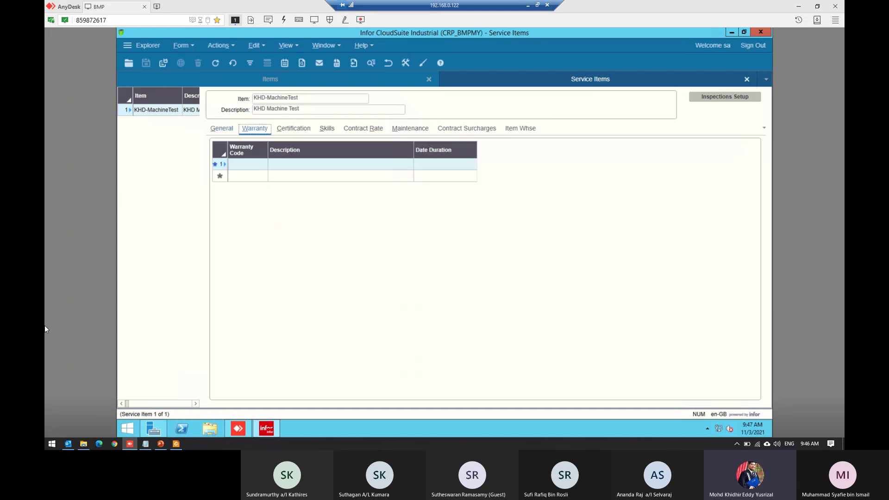
{"action": "left_click", "coordinate": [261, 166]}
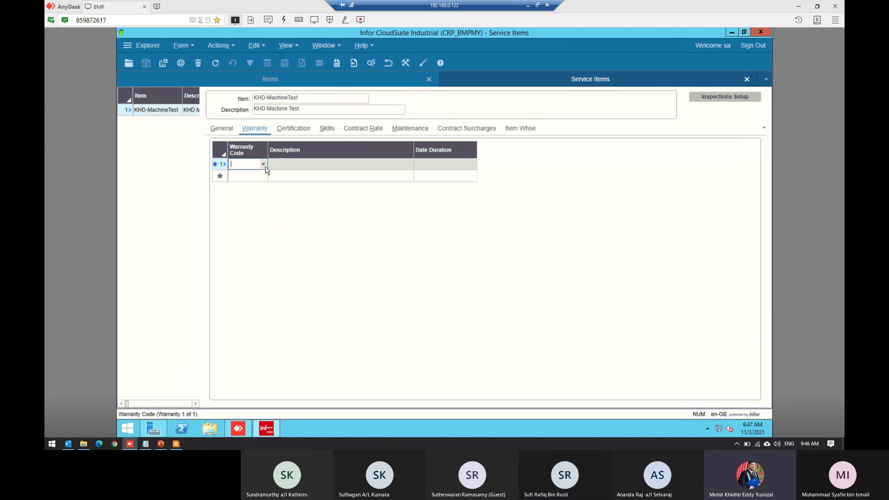
{"action": "left_click", "coordinate": [265, 167]}
{"action": "left_click", "coordinate": [266, 167]}
{"action": "right_click", "coordinate": [241, 166]}
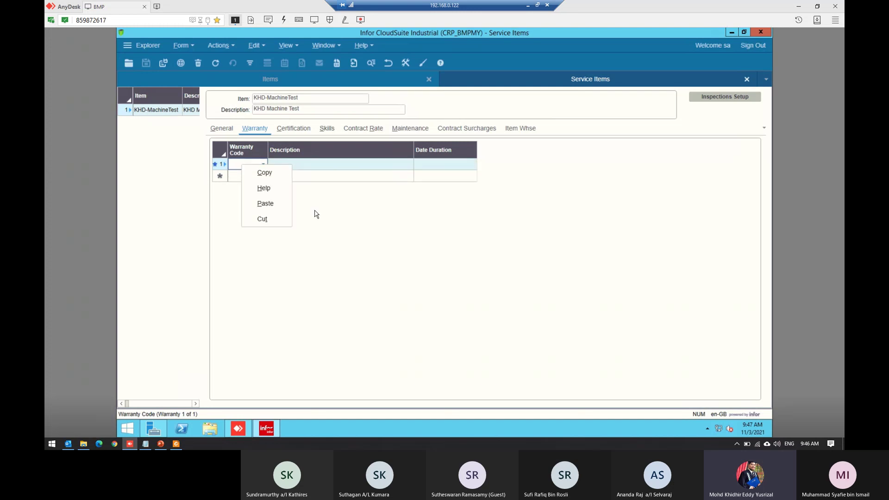
{"action": "right_click", "coordinate": [250, 167]}
{"action": "right_click", "coordinate": [335, 165]}
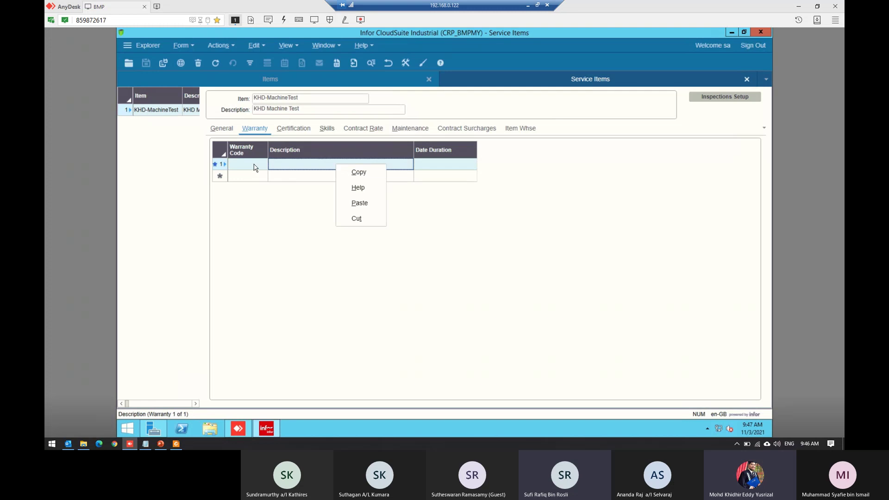
{"action": "right_click", "coordinate": [254, 165]}
{"action": "left_click", "coordinate": [420, 233]}
{"action": "left_click", "coordinate": [253, 164]}
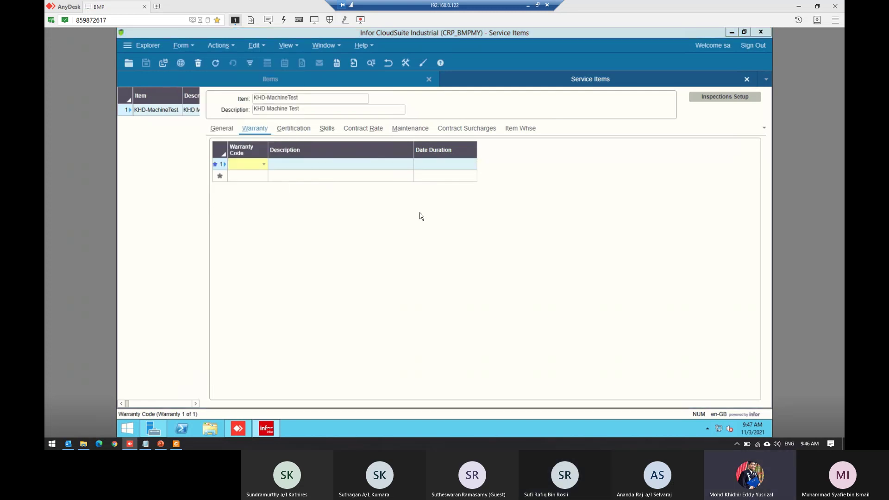
- Open the Warranty Codes form and enter Test1 as a new warranty code
{"action": "key", "text": "ctrl+o"}
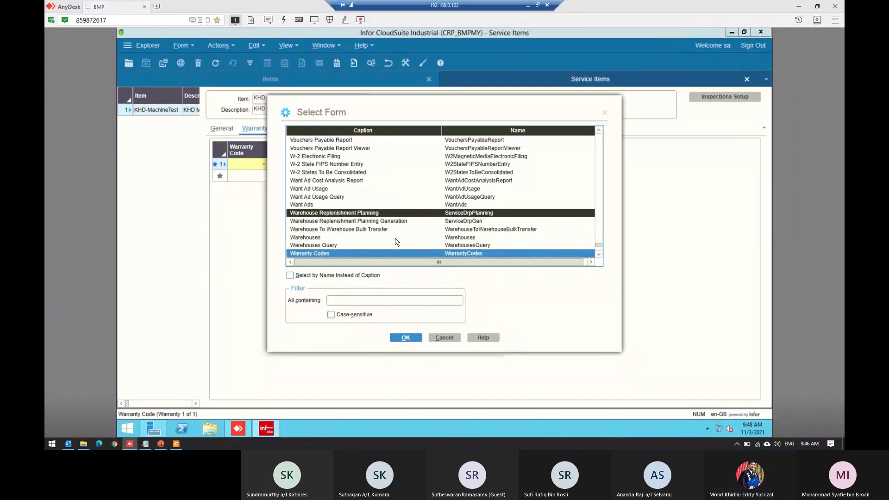
{"action": "key", "text": "Return"}
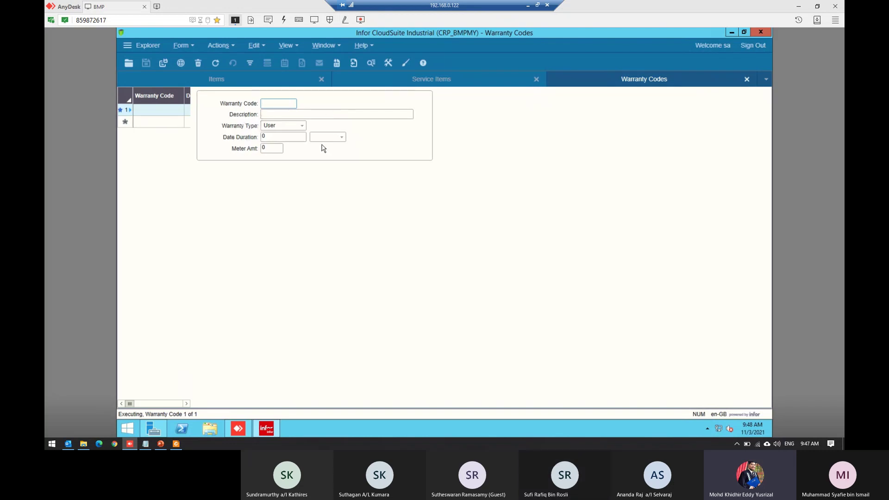
{"action": "type", "text": "Test1"}
{"action": "key", "text": "Tab"}
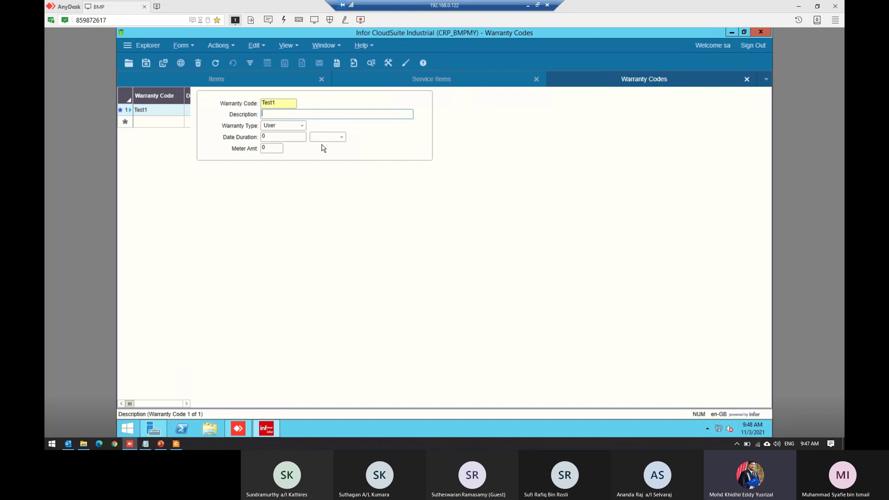
- Give the Test1 warranty code the description 2 Years and set its warranty type to Vendor
{"action": "type", "text": "O"}
{"action": "key", "text": "BackSpace"}
{"action": "type", "text": "2 Years"}
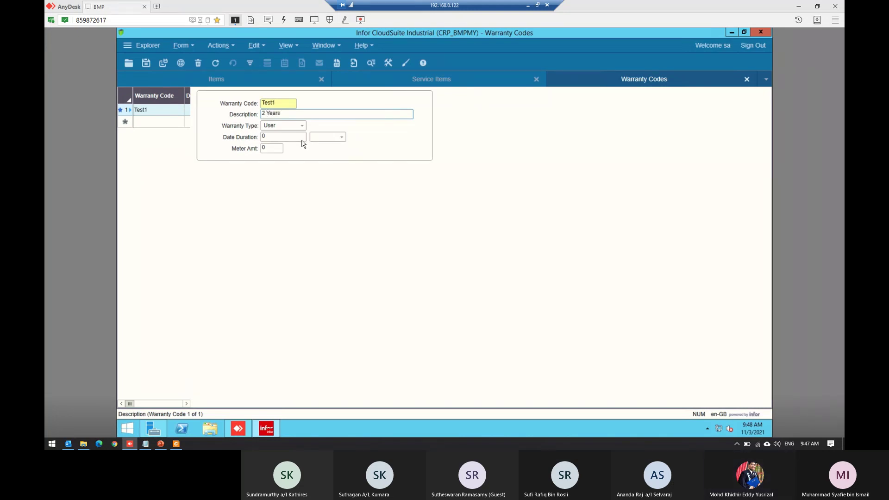
{"action": "left_click", "coordinate": [302, 125]}
{"action": "left_click", "coordinate": [295, 138]}
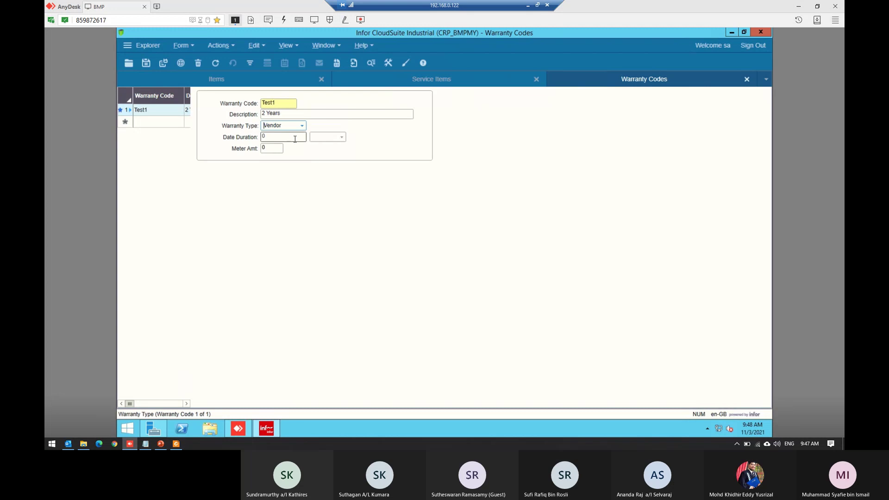
- Set the Test1 warranty code's date duration to 2 Year(s) and save the record
{"action": "left_click", "coordinate": [295, 139]}
{"action": "left_click", "coordinate": [341, 137]}
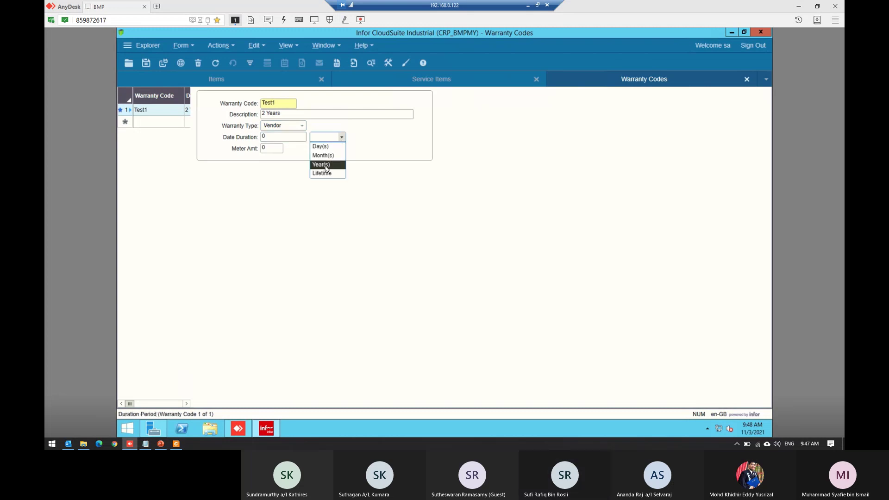
{"action": "left_click", "coordinate": [326, 165]}
{"action": "left_click", "coordinate": [292, 137]}
{"action": "type", "text": "2"}
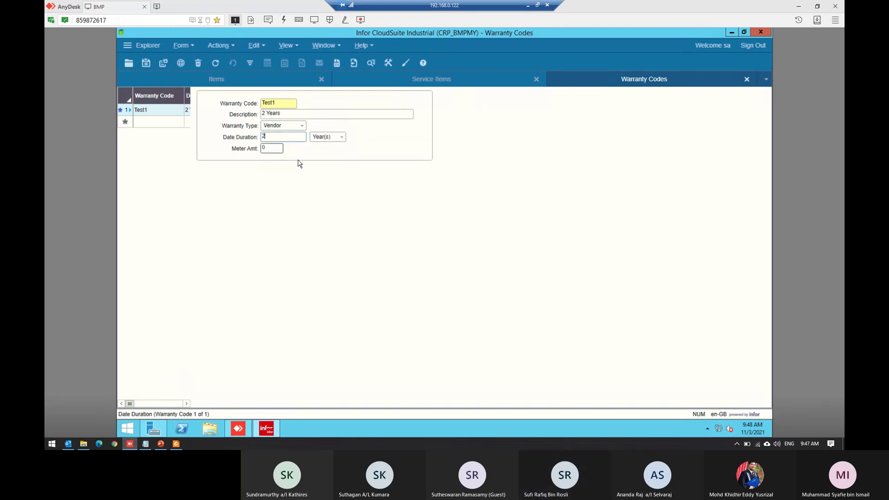
{"action": "key", "text": "ctrl+s"}
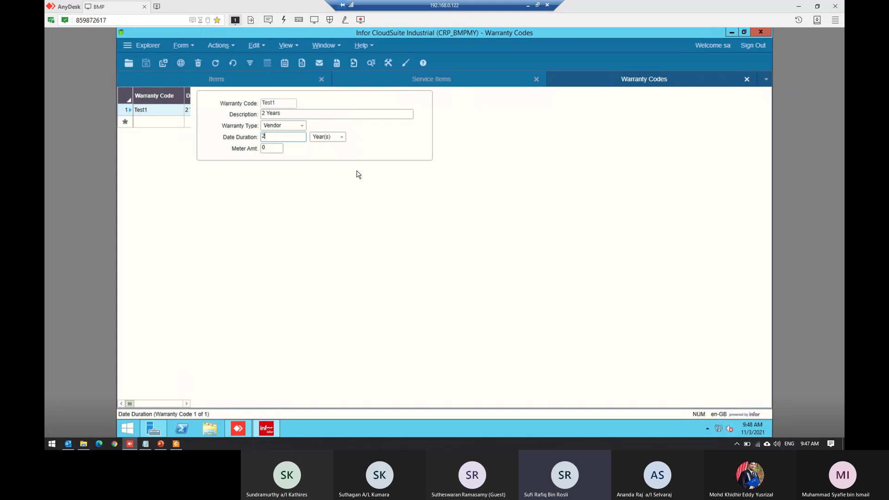
- Assign the Test1 warranty code to the first warranty line of the KHD-MachineTest service item and save it
{"action": "left_click", "coordinate": [451, 84]}
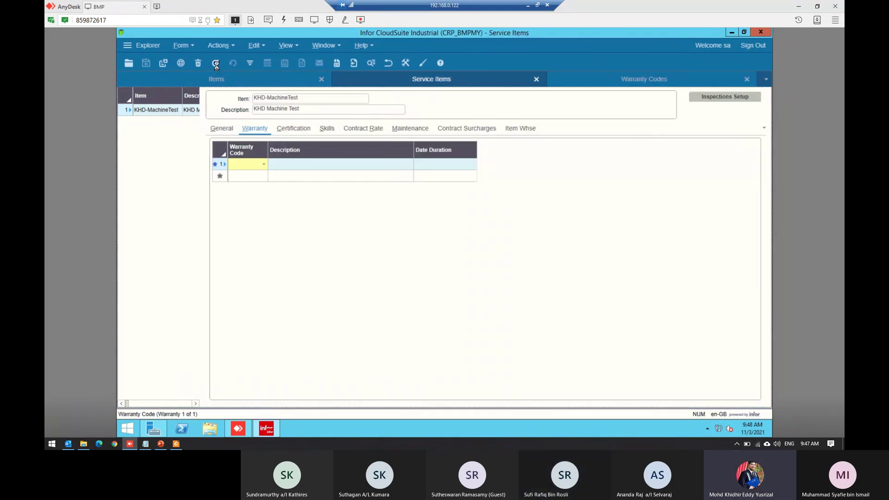
{"action": "left_click", "coordinate": [247, 163]}
{"action": "left_click", "coordinate": [263, 164]}
{"action": "left_click", "coordinate": [250, 175]}
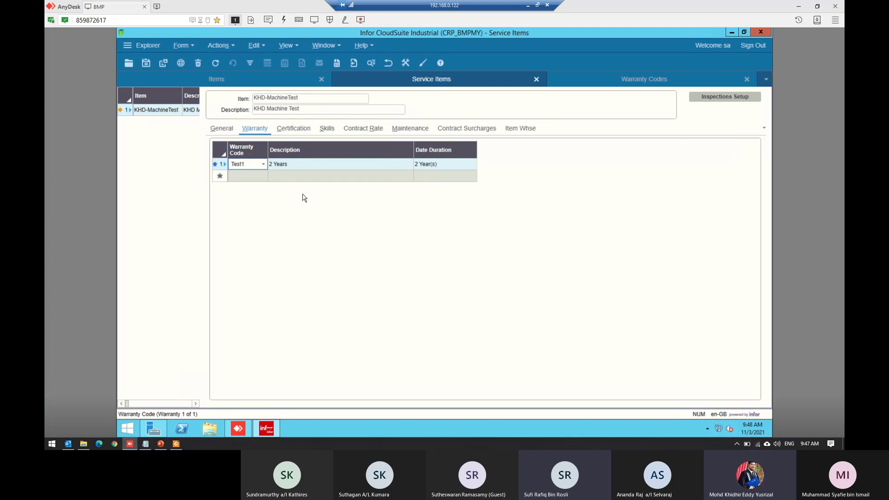
{"action": "key", "text": "ctrl+s"}
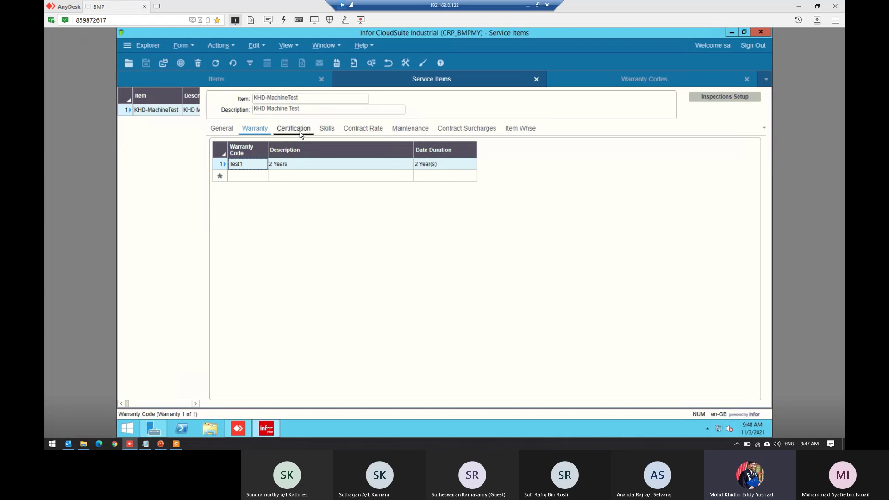
- Examine the certification and skills lists of the KHD-MachineTest service item, comparing them with its warranty list
{"action": "left_click", "coordinate": [327, 131]}
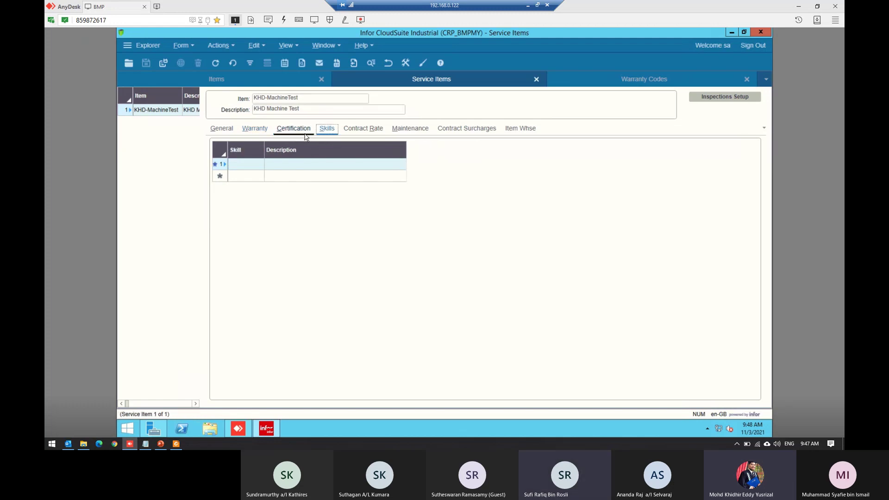
{"action": "left_click", "coordinate": [305, 134]}
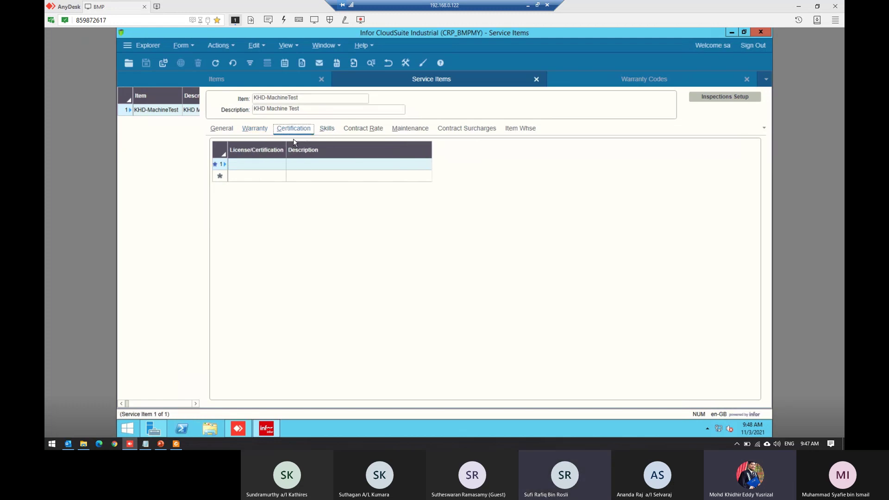
{"action": "left_click", "coordinate": [281, 166]}
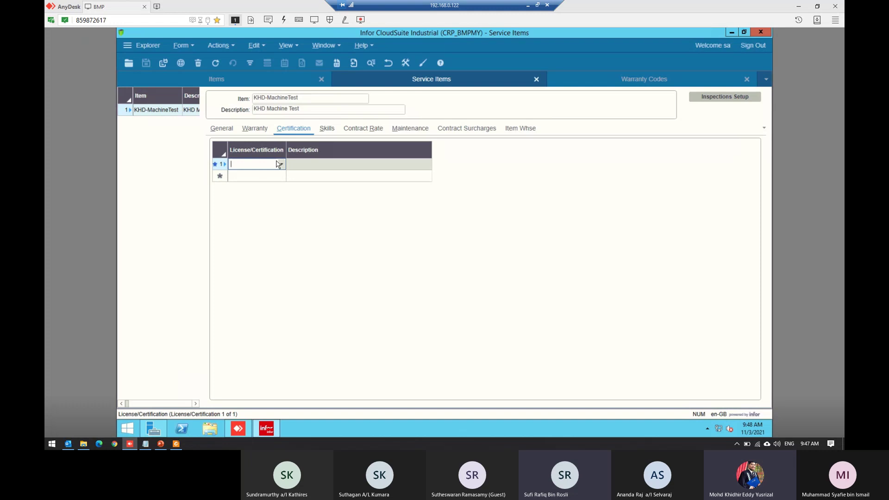
{"action": "left_click", "coordinate": [327, 129]}
{"action": "left_click", "coordinate": [297, 130]}
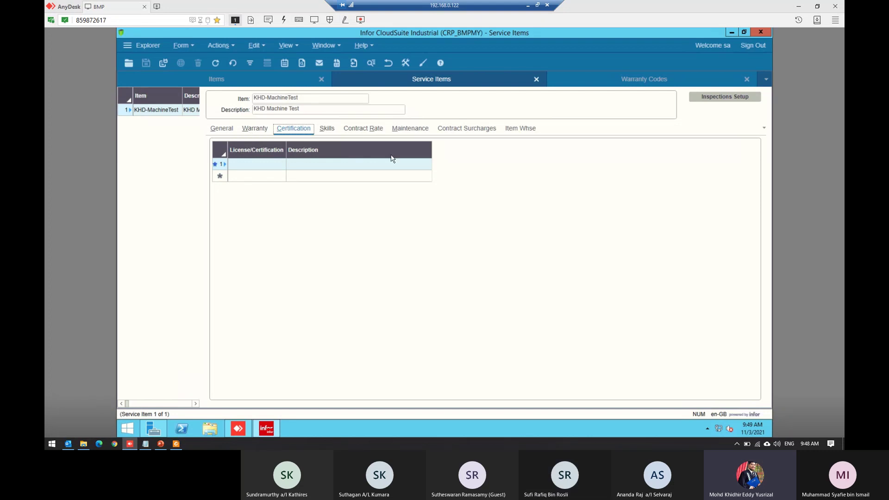
{"action": "left_click", "coordinate": [263, 129]}
{"action": "left_click", "coordinate": [294, 132]}
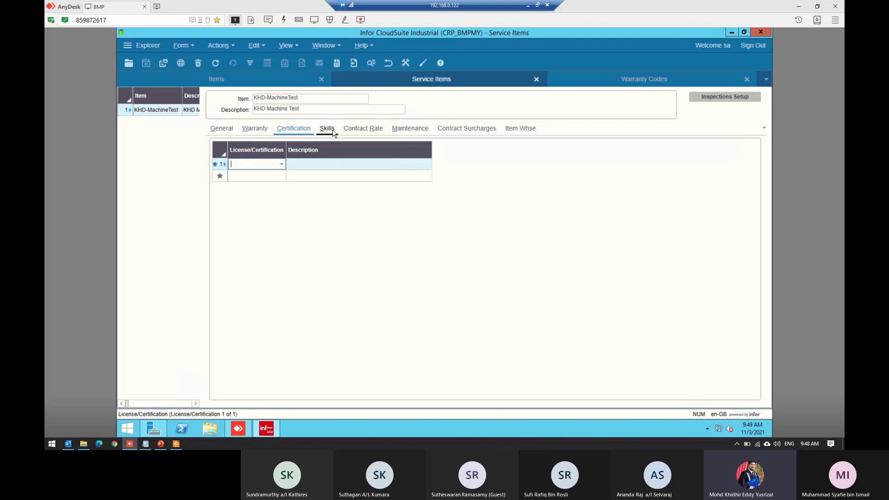
{"action": "left_click", "coordinate": [332, 132]}
{"action": "left_click", "coordinate": [292, 133]}
{"action": "left_click", "coordinate": [327, 133]}
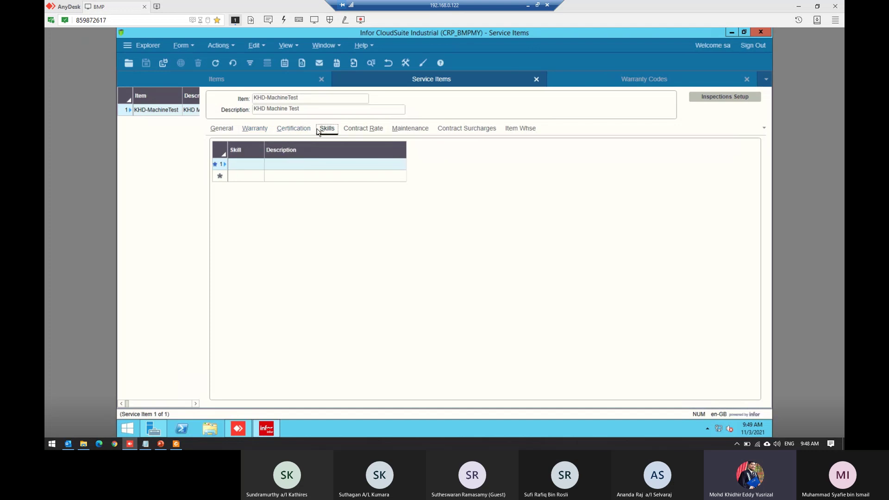
{"action": "left_click", "coordinate": [296, 130]}
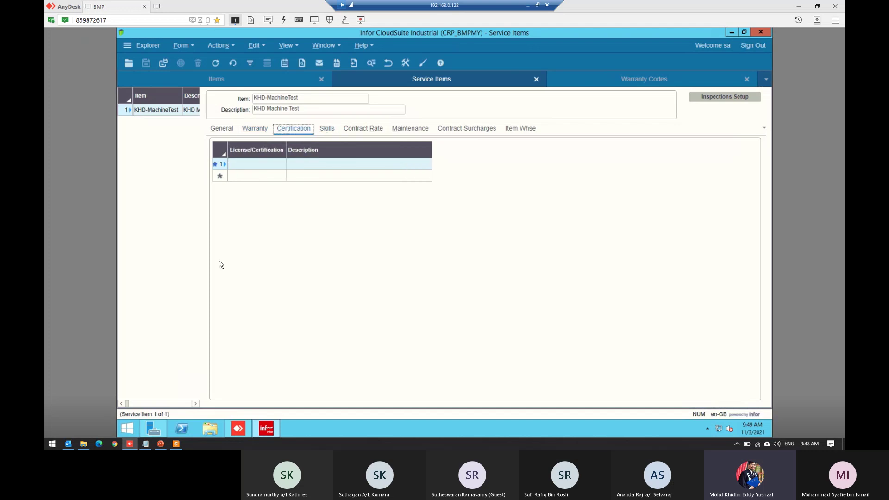
- Try to choose a license/certification in the first certification line of KHD-MachineTest
{"action": "left_click", "coordinate": [278, 165]}
{"action": "left_click", "coordinate": [281, 166]}
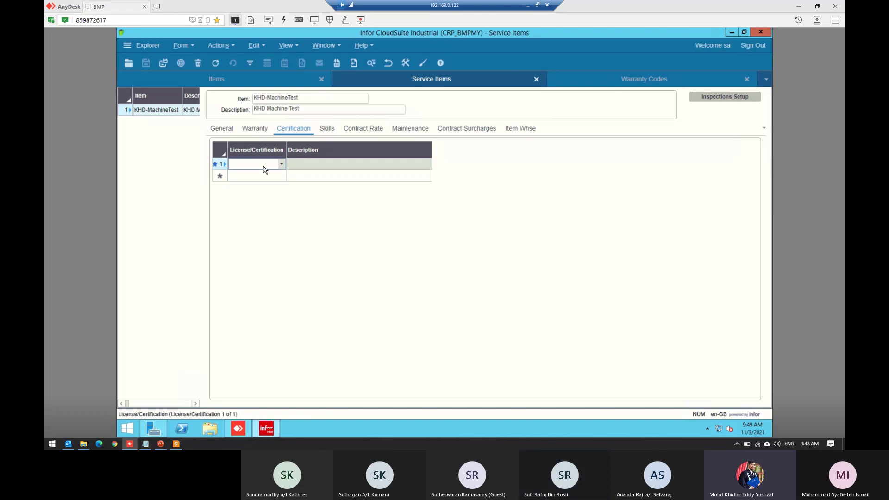
{"action": "right_click", "coordinate": [261, 169]}
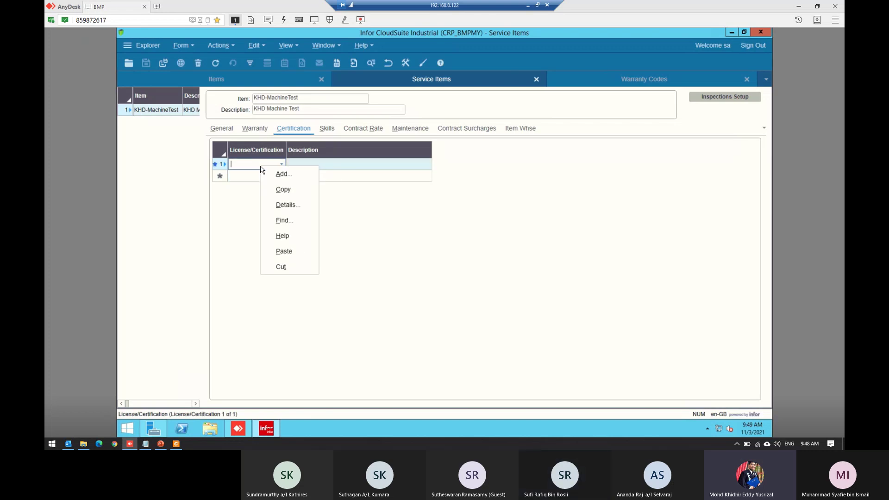
{"action": "left_click", "coordinate": [326, 184]}
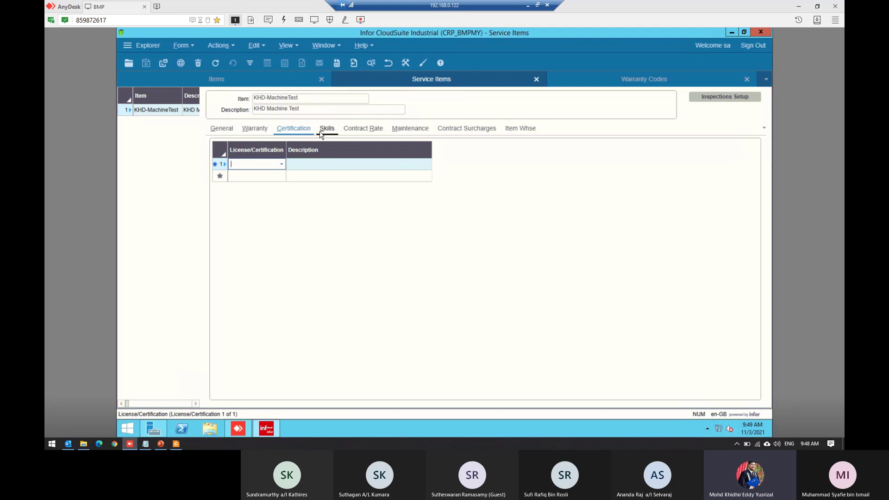
- Try to add TestCert as a new license/certification from the certification line, closing the form without finishing the record
{"action": "right_click", "coordinate": [256, 165]}
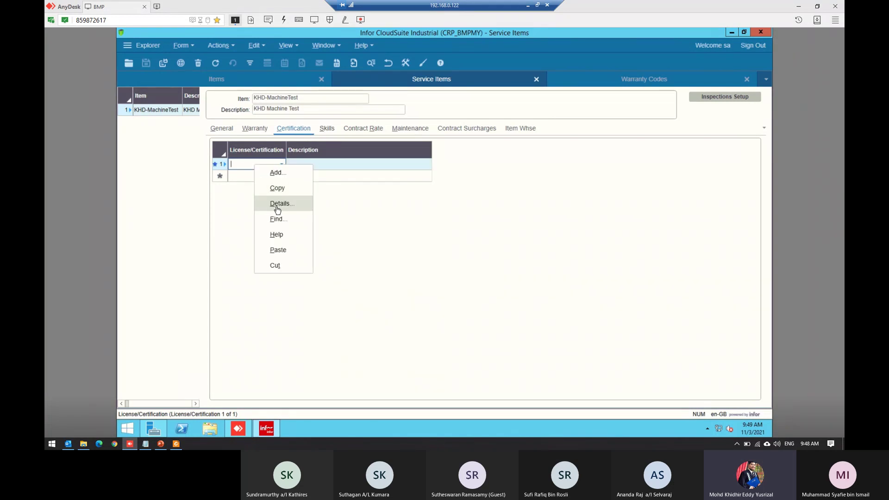
{"action": "left_click", "coordinate": [278, 173]}
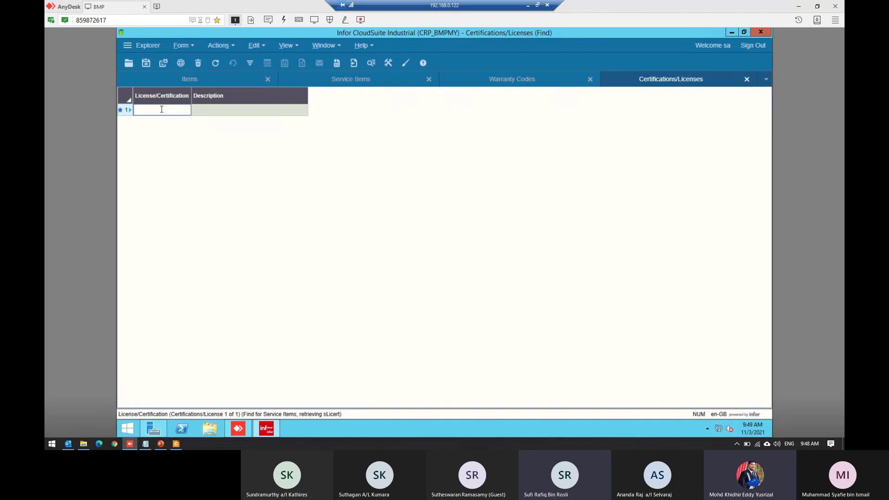
{"action": "type", "text": "TestCert"}
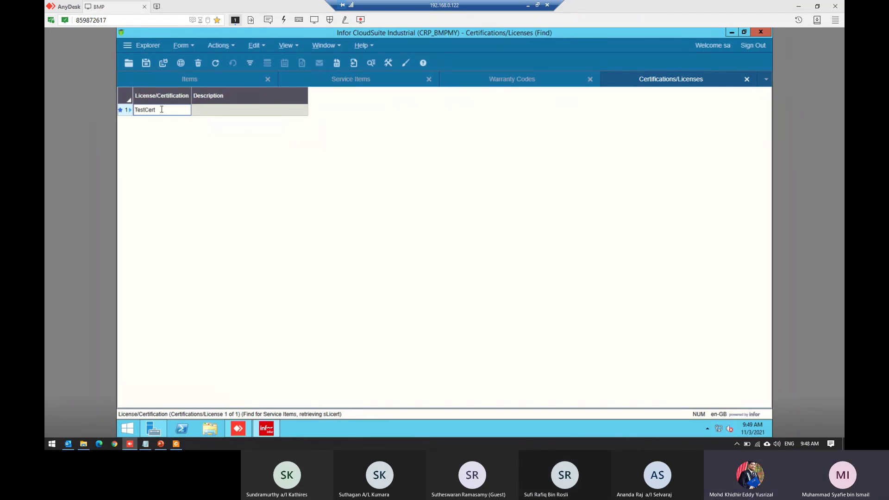
{"action": "key", "text": "Tab"}
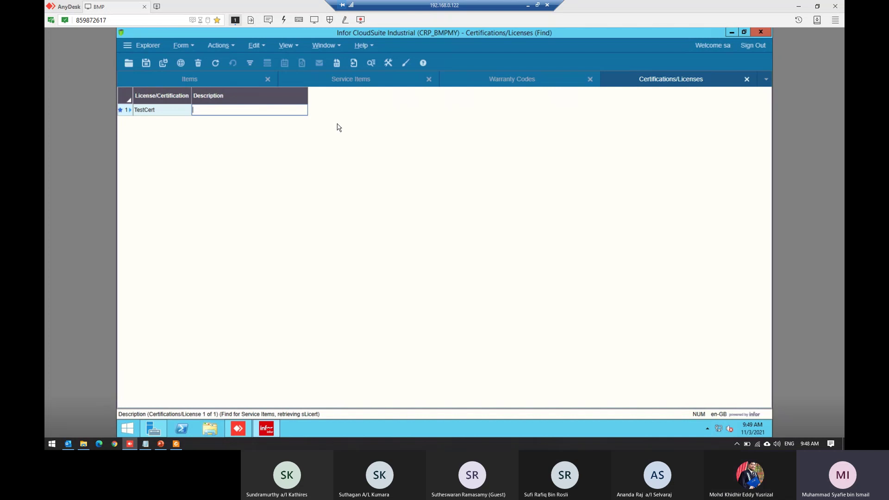
{"action": "left_click", "coordinate": [747, 79]}
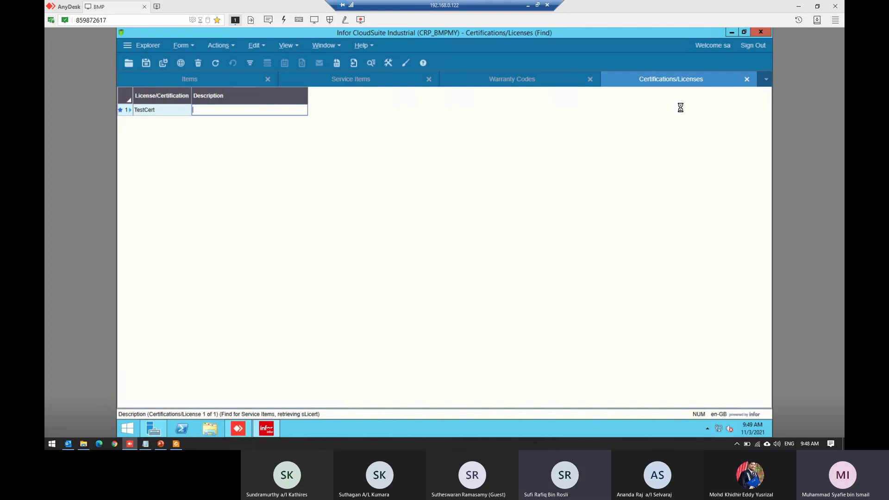
{"action": "left_click", "coordinate": [453, 272]}
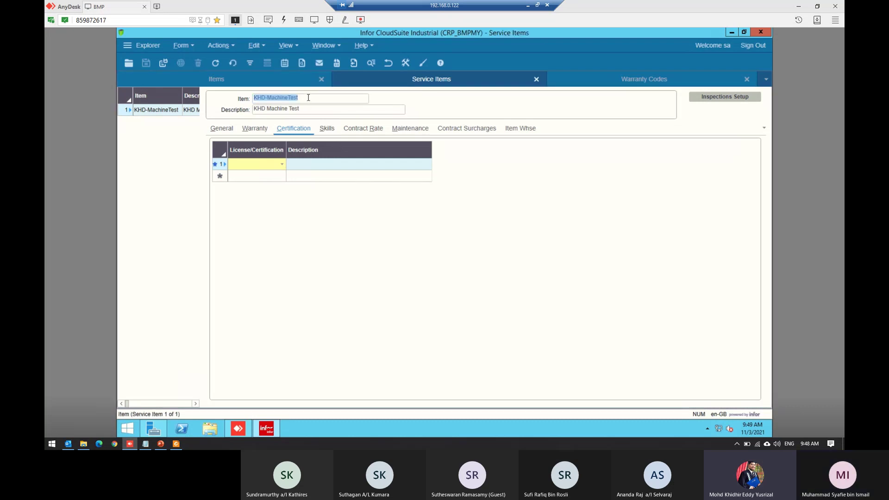
{"action": "left_click", "coordinate": [216, 63]}
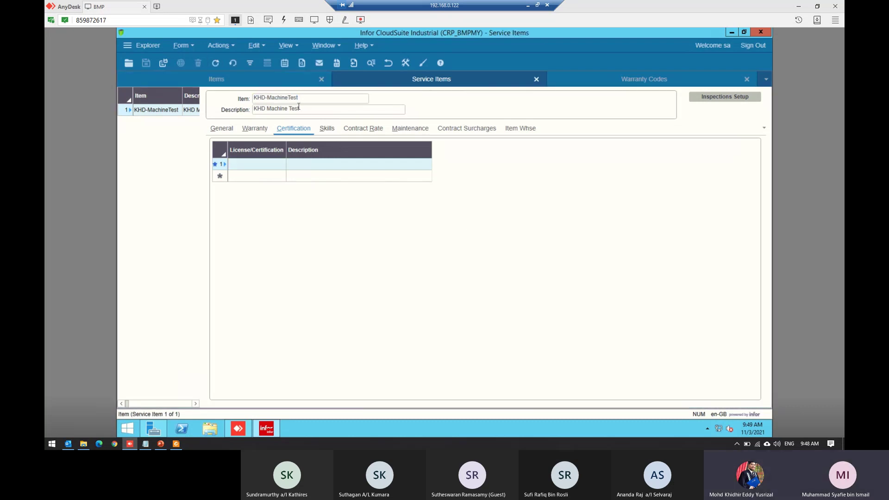
- Filter the service items by Sya*, select the spare part record, and briefly check the Items form
{"action": "left_click", "coordinate": [250, 63]}
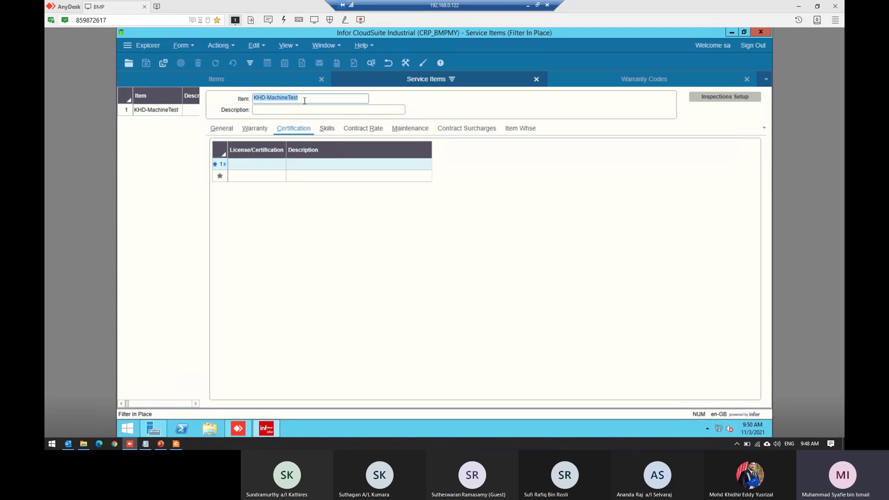
{"action": "type", "text": "Sya*"}
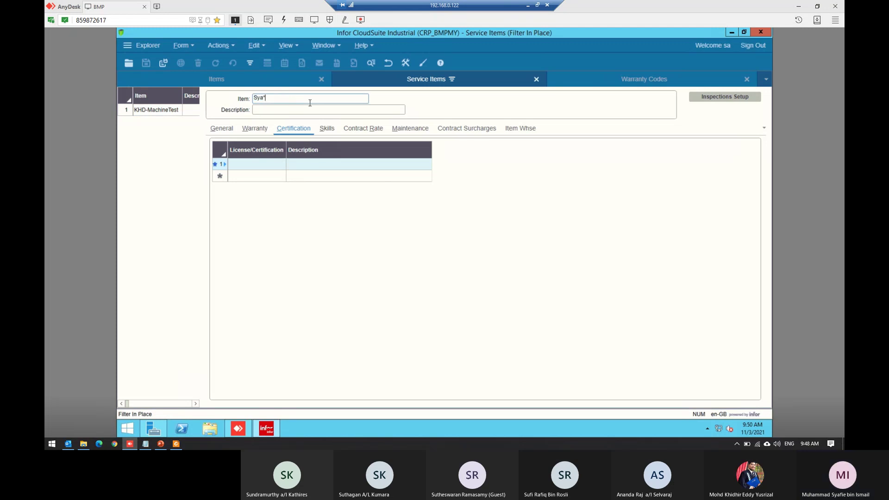
{"action": "key", "text": "F4"}
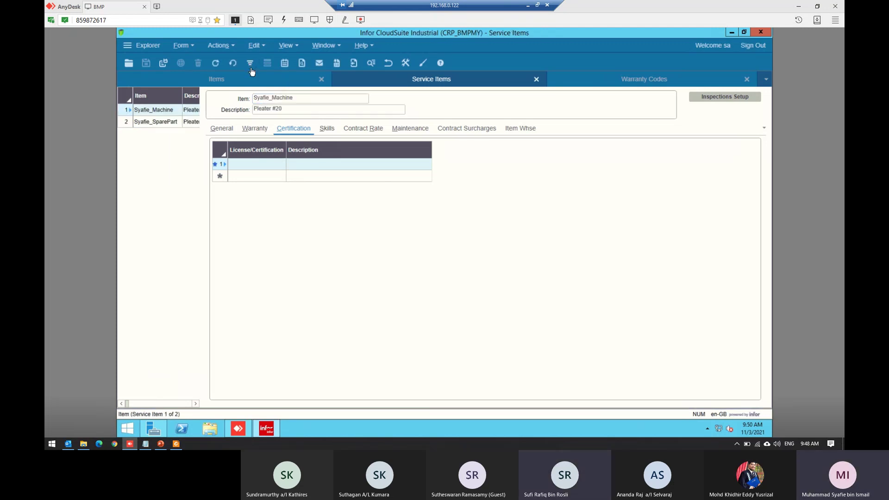
{"action": "left_click", "coordinate": [168, 120]}
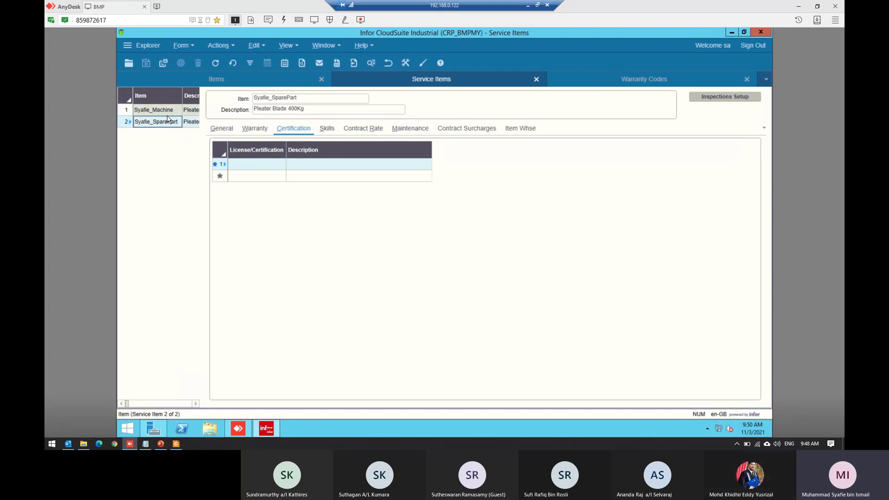
{"action": "left_click", "coordinate": [265, 86]}
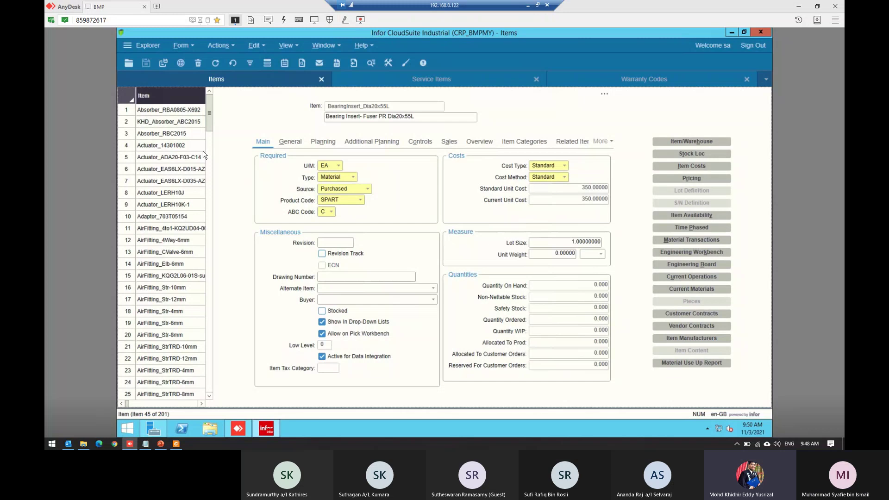
{"action": "left_click", "coordinate": [364, 80]}
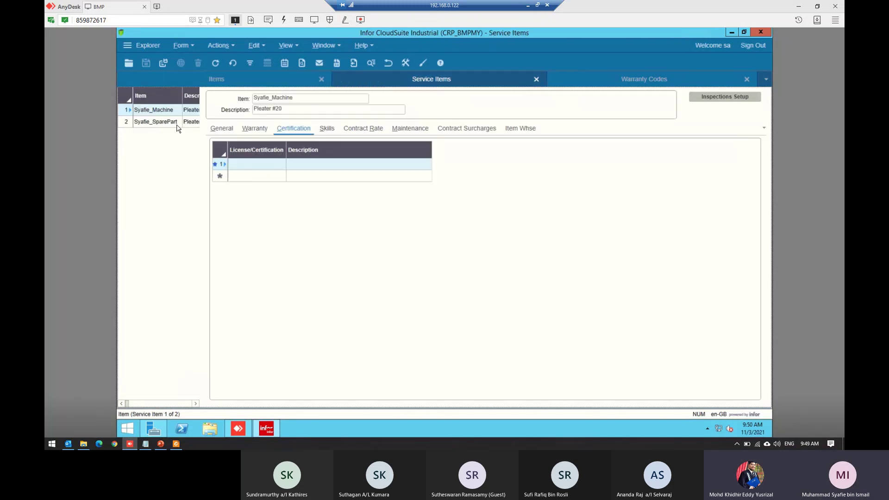
- Re-enter the service item filter as sya* and run it again
{"action": "left_click", "coordinate": [250, 65]}
{"action": "left_click_drag", "start_coordinate": [316, 101], "coordinate": [85, 100]}
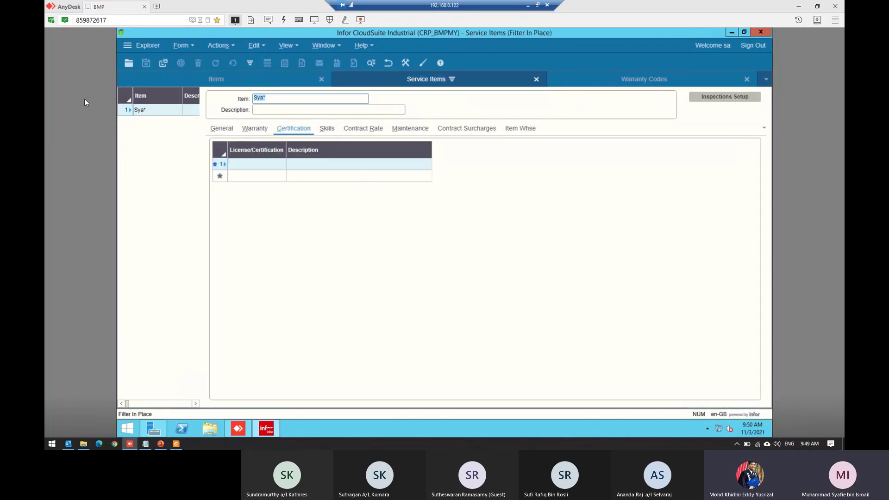
{"action": "type", "text": "KHD-MachineTest"}
{"action": "key", "text": "BackSpace"}
{"action": "key", "text": "BackSpace"}
{"action": "key", "text": "BackSpace"}
{"action": "key", "text": "BackSpace"}
{"action": "key", "text": "BackSpace"}
{"action": "key", "text": "BackSpace"}
{"action": "key", "text": "BackSpace"}
{"action": "key", "text": "BackSpace"}
{"action": "key", "text": "BackSpace"}
{"action": "key", "text": "BackSpace"}
{"action": "key", "text": "BackSpace"}
{"action": "key", "text": "BackSpace"}
{"action": "key", "text": "BackSpace"}
{"action": "key", "text": "BackSpace"}
{"action": "key", "text": "BackSpace"}
{"action": "type", "text": "sya"}
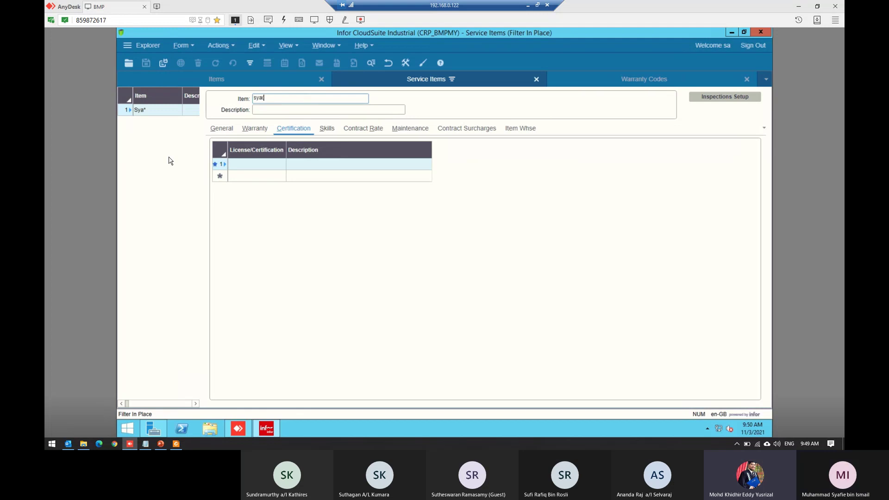
{"action": "type", "text": "f"}
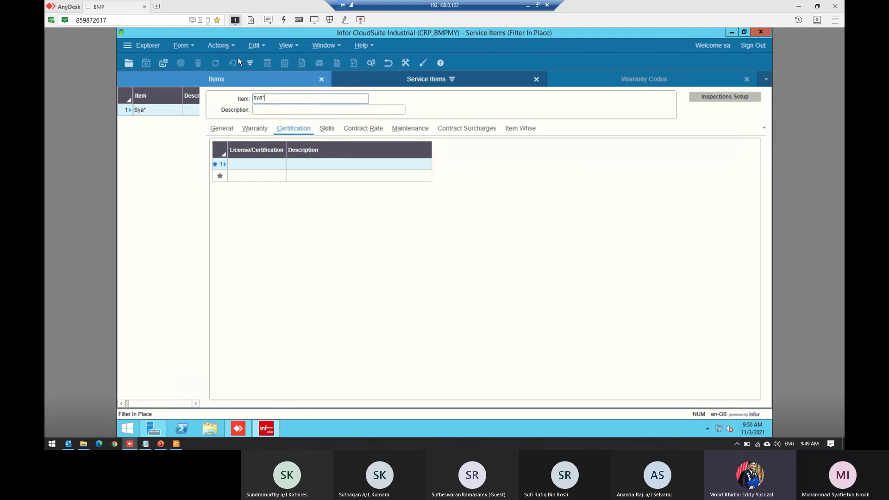
{"action": "key", "text": "F4"}
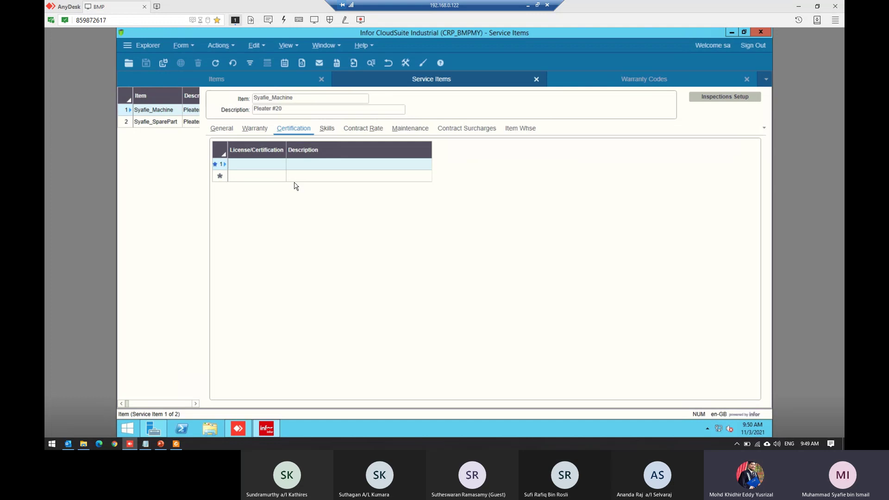
- Filter the service items by KHD*
{"action": "left_click", "coordinate": [253, 65]}
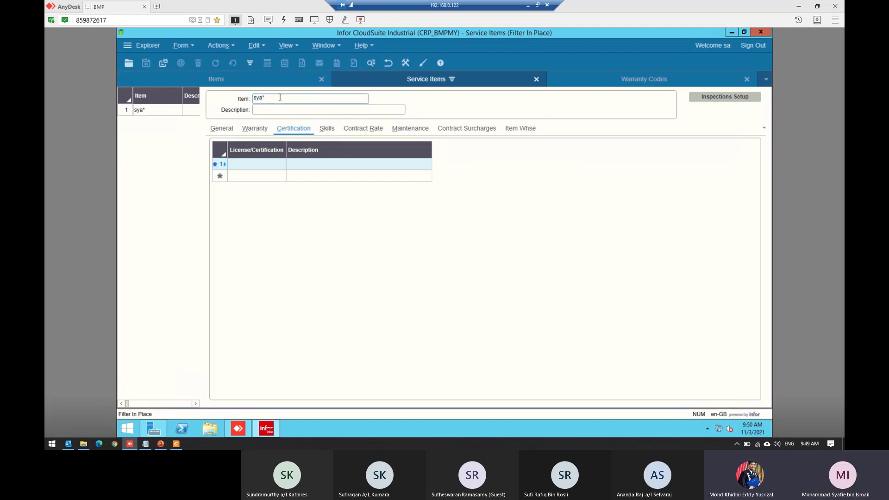
{"action": "key", "text": "BackSpace"}
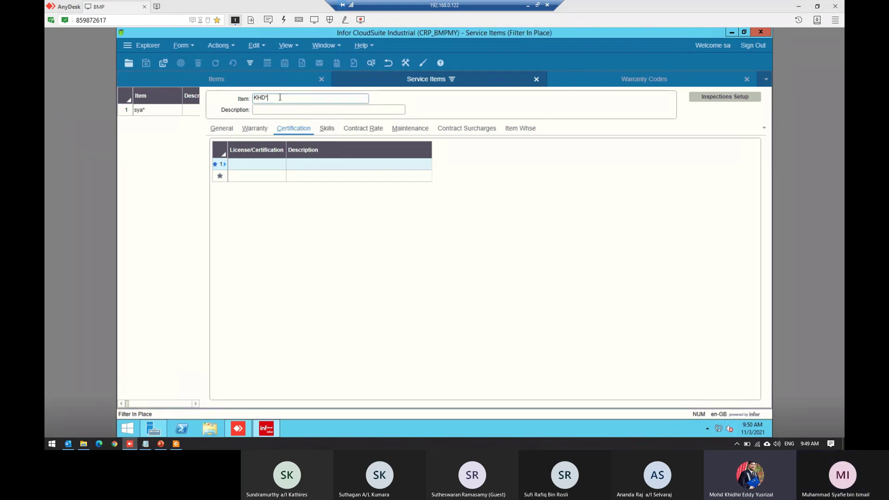
{"action": "key", "text": "F4"}
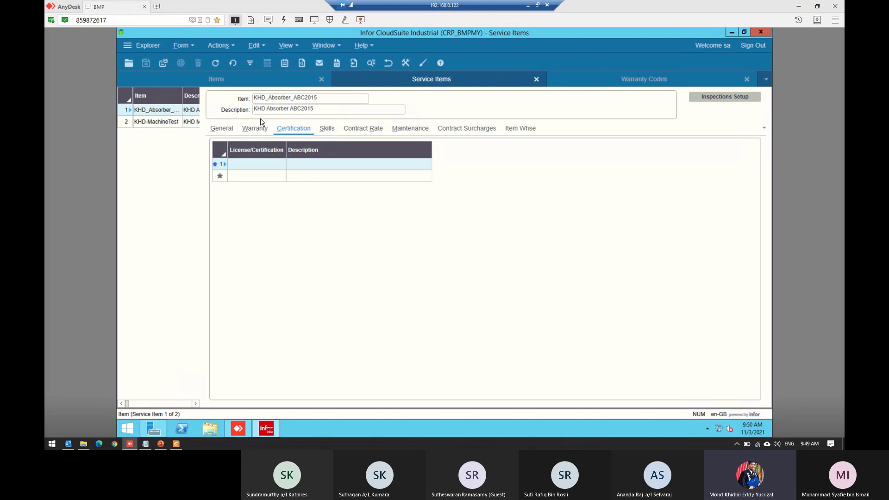
- Narrow the service item filter to the KHD-MachineTest record
{"action": "left_click_drag", "start_coordinate": [320, 99], "coordinate": [242, 104]}
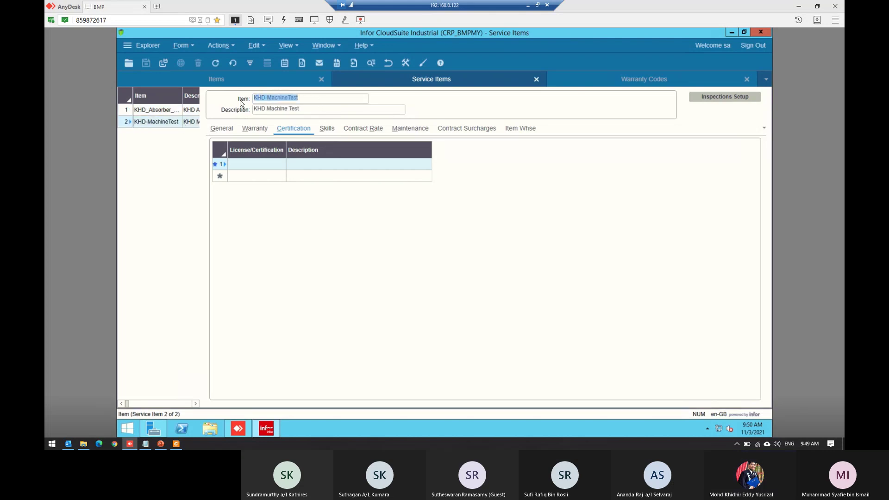
{"action": "left_click", "coordinate": [250, 65]}
{"action": "type", "text": "KHD*"}
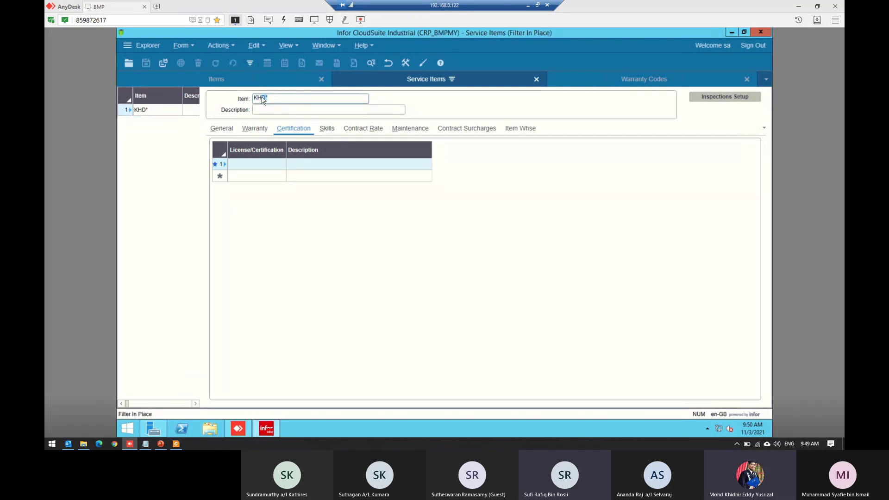
{"action": "left_click_drag", "start_coordinate": [278, 99], "coordinate": [243, 100]}
{"action": "key", "text": "F4"}
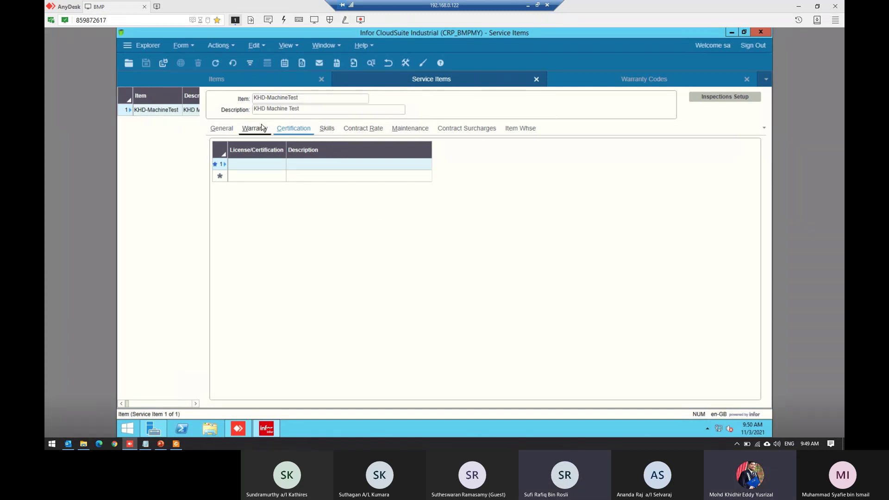
- Enter the first certification line of KHD-MachineTest and close the Warranty Codes form
{"action": "left_click", "coordinate": [266, 163]}
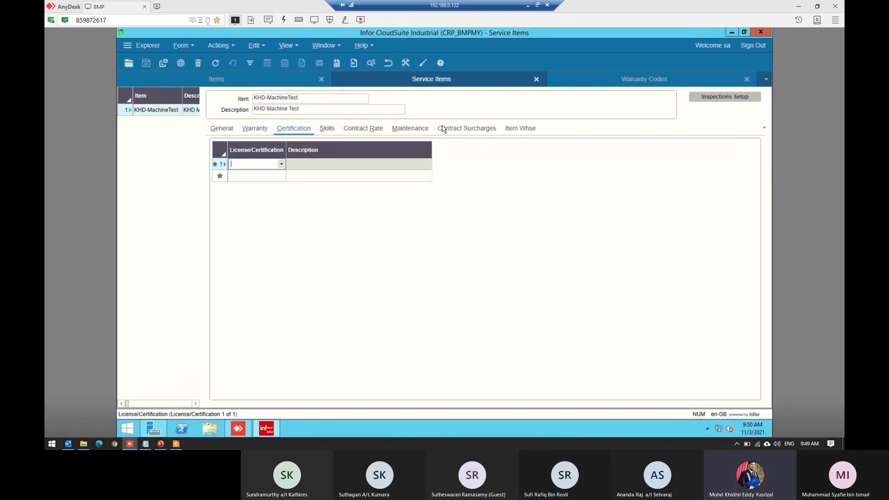
{"action": "left_click", "coordinate": [748, 81]}
{"action": "left_click", "coordinate": [748, 79]}
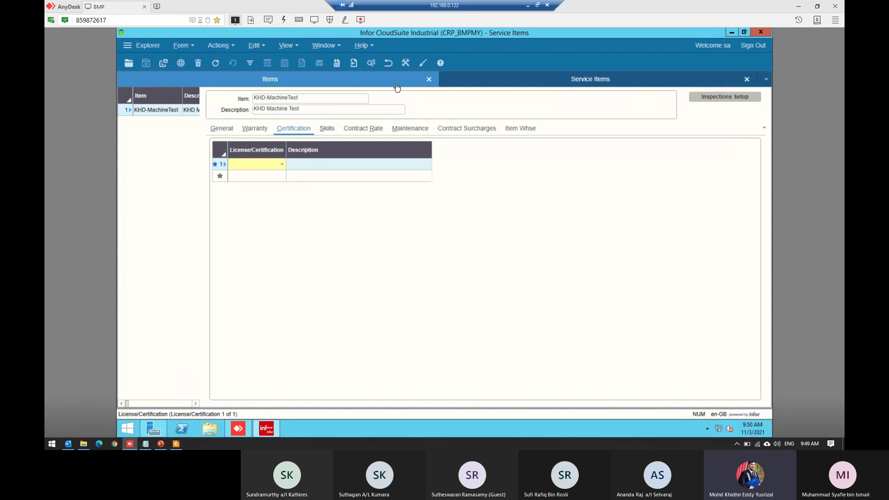
- Add the license/certification TestCert with the description Test Cert 1 from the first certification line, and save it on KHD-MachineTest
{"action": "right_click", "coordinate": [254, 163]}
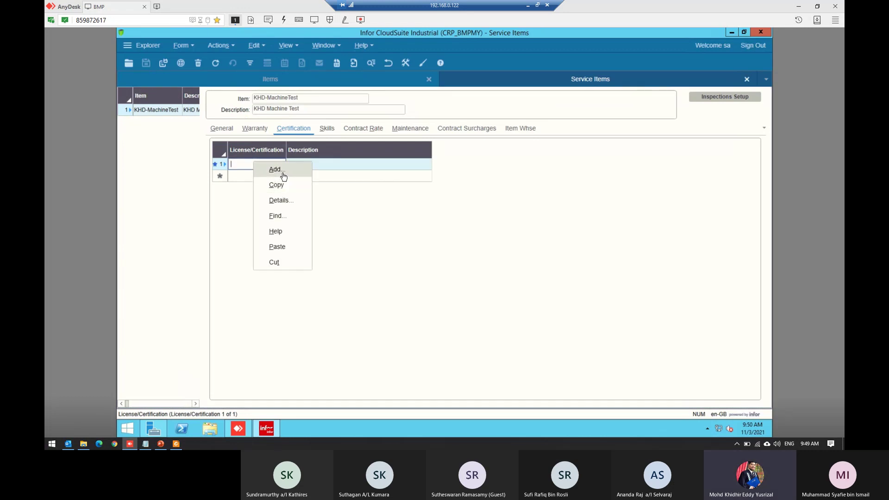
{"action": "left_click", "coordinate": [302, 171]}
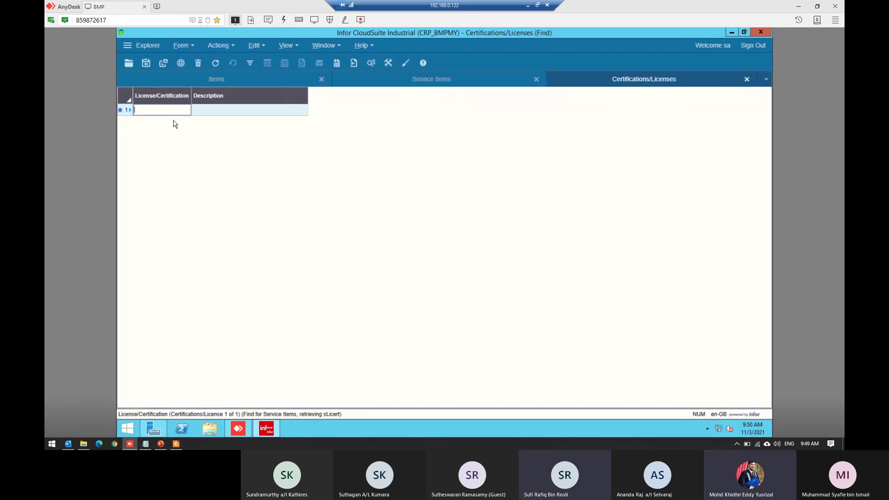
{"action": "type", "text": "Test"}
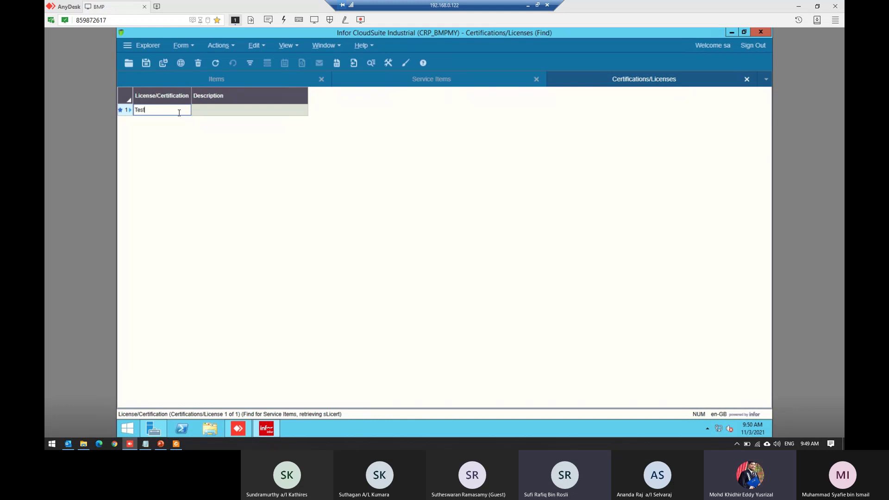
{"action": "type", "text": "Cert"}
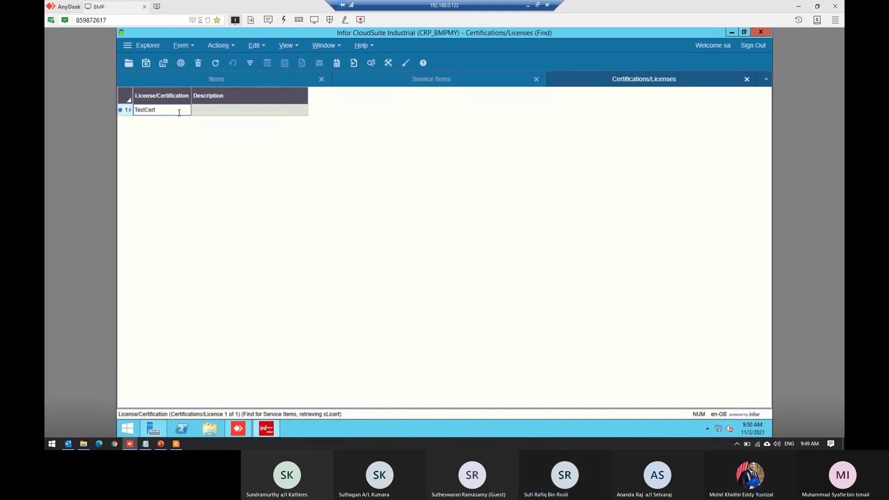
{"action": "key", "text": "Tab"}
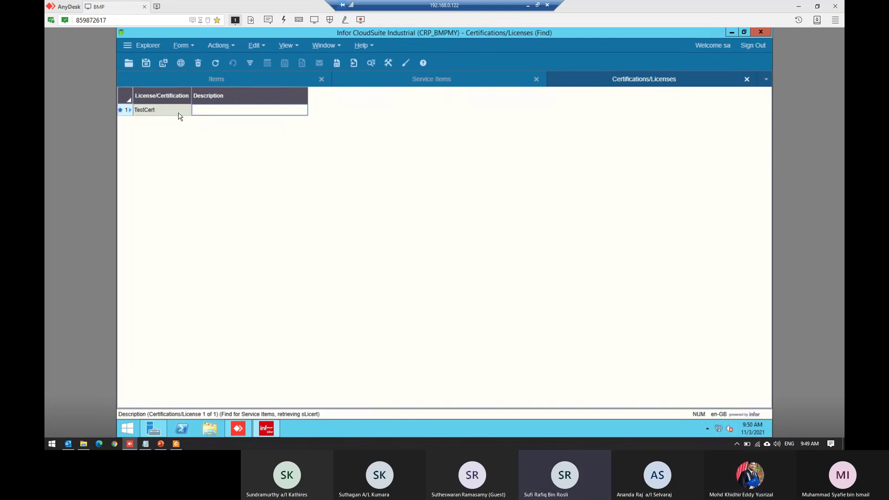
{"action": "type", "text": "Test Cert 1"}
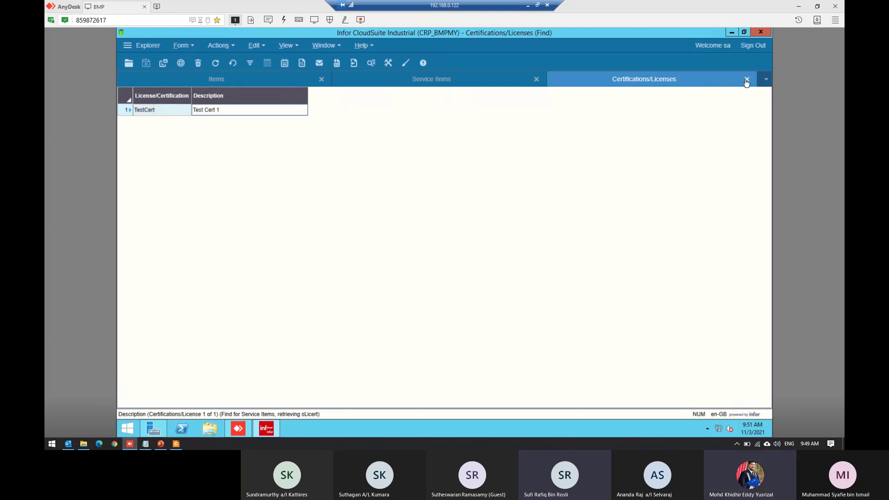
{"action": "left_click", "coordinate": [406, 273]}
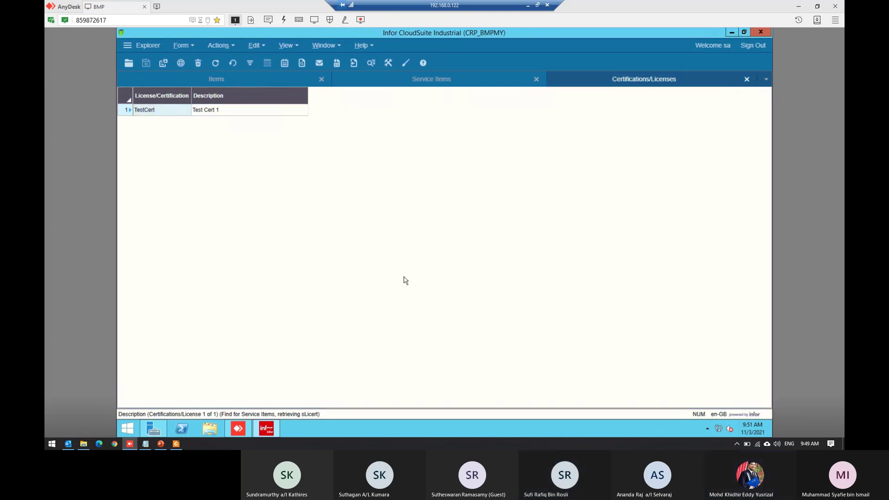
{"action": "key", "text": "ctrl+s"}
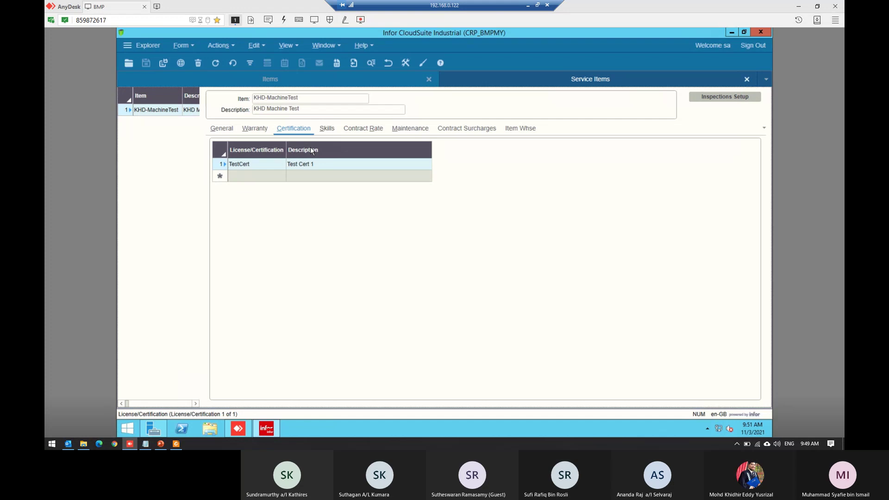
- Assign the skill GDGMCH, Grinding MC Trained Technician, to the first skill line of KHD-MachineTest
{"action": "left_click", "coordinate": [327, 129]}
{"action": "left_click", "coordinate": [245, 164]}
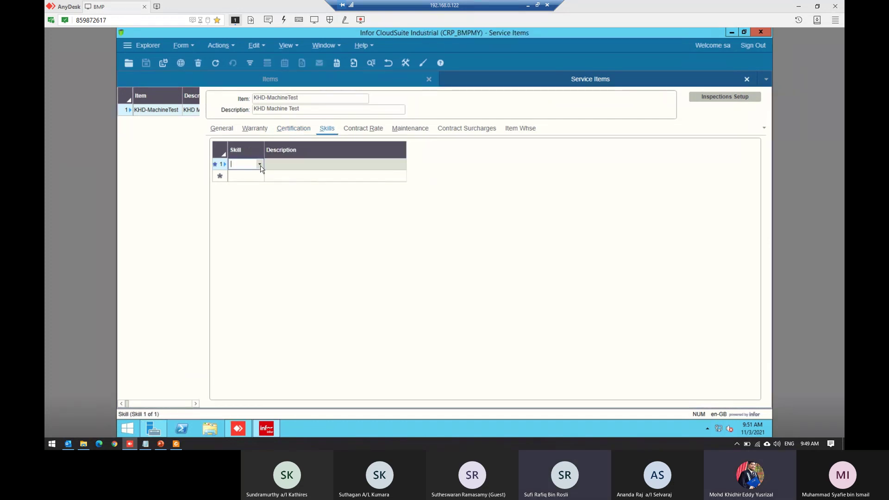
{"action": "left_click", "coordinate": [260, 165]}
{"action": "scroll", "coordinate": [293, 250], "scroll_direction": "down", "scroll_amount": 2}
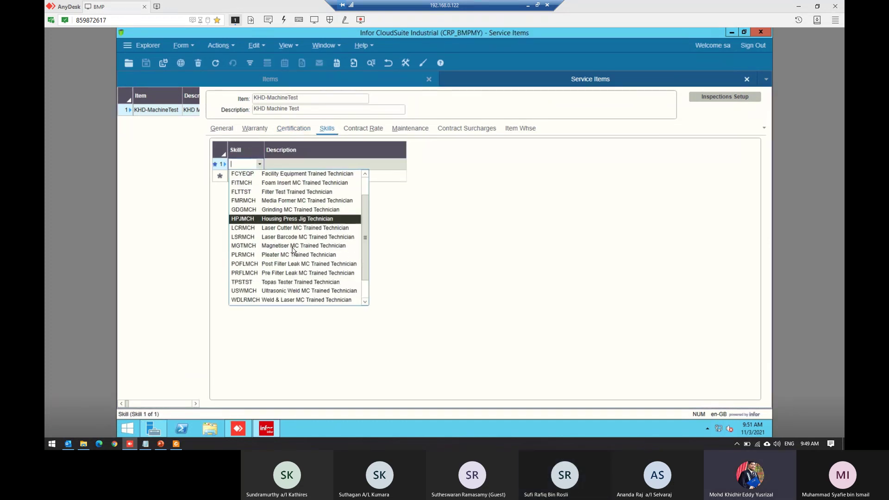
{"action": "scroll", "coordinate": [293, 250], "scroll_direction": "up", "scroll_amount": 2}
{"action": "scroll", "coordinate": [293, 250], "scroll_direction": "down", "scroll_amount": 2}
{"action": "scroll", "coordinate": [293, 251], "scroll_direction": "up", "scroll_amount": 2}
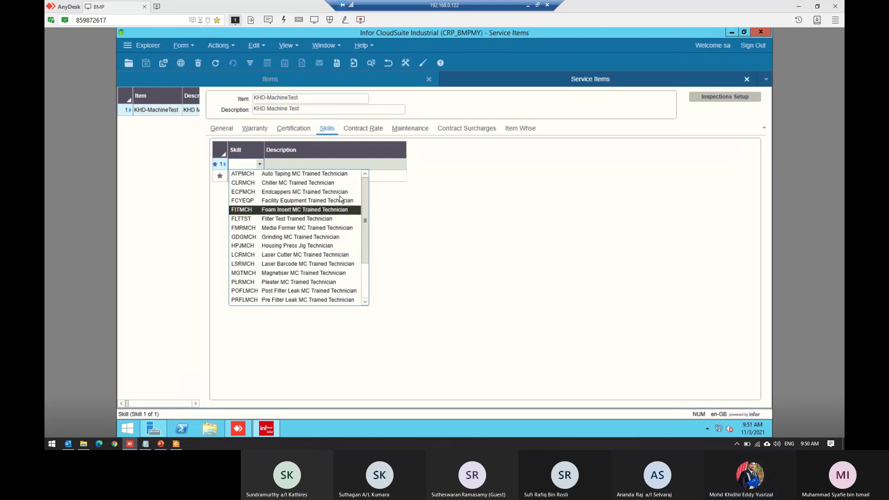
{"action": "left_click", "coordinate": [327, 238]}
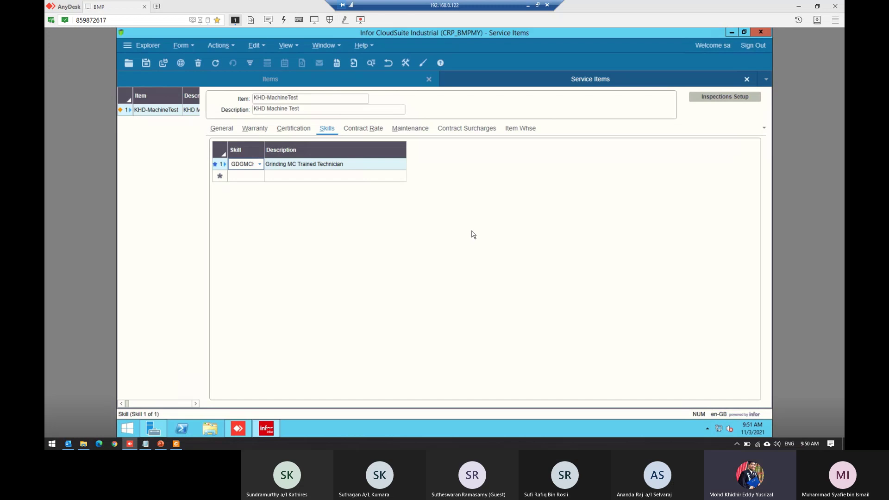
- Compare the certification and skill entries of KHD-MachineTest
{"action": "left_click", "coordinate": [291, 130]}
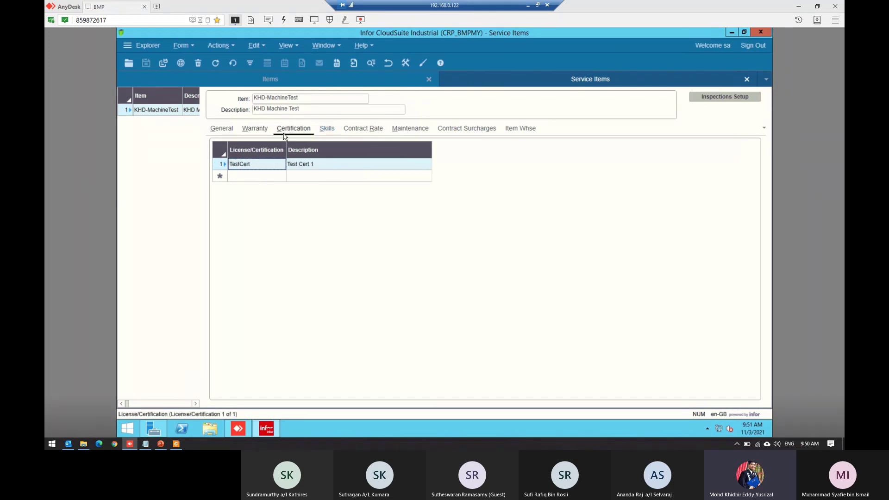
{"action": "left_click", "coordinate": [329, 132]}
{"action": "left_click", "coordinate": [308, 130]}
{"action": "left_click", "coordinate": [319, 131]}
{"action": "left_click", "coordinate": [302, 132]}
{"action": "left_click", "coordinate": [319, 133]}
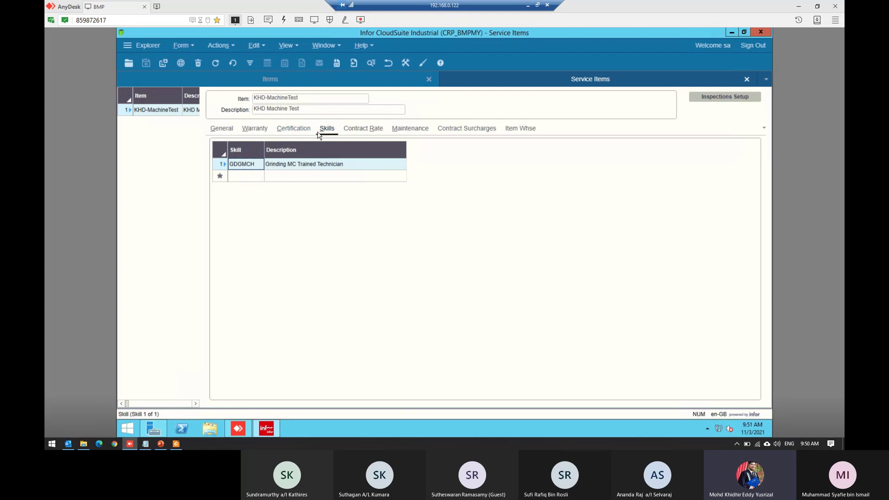
{"action": "left_click", "coordinate": [308, 131]}
{"action": "left_click", "coordinate": [327, 132]}
{"action": "left_click", "coordinate": [306, 133]}
{"action": "left_click", "coordinate": [325, 134]}
{"action": "left_click", "coordinate": [306, 133]}
{"action": "left_click", "coordinate": [326, 133]}
{"action": "left_click", "coordinate": [302, 132]}
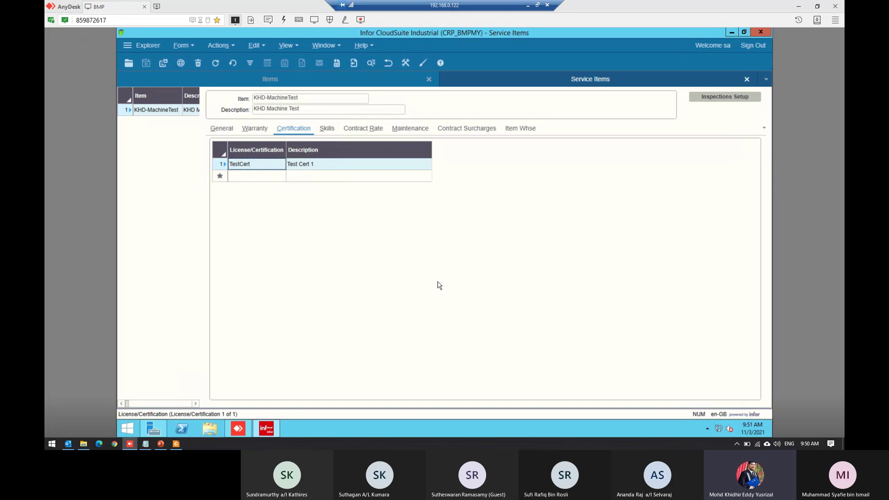
{"action": "left_click", "coordinate": [327, 131]}
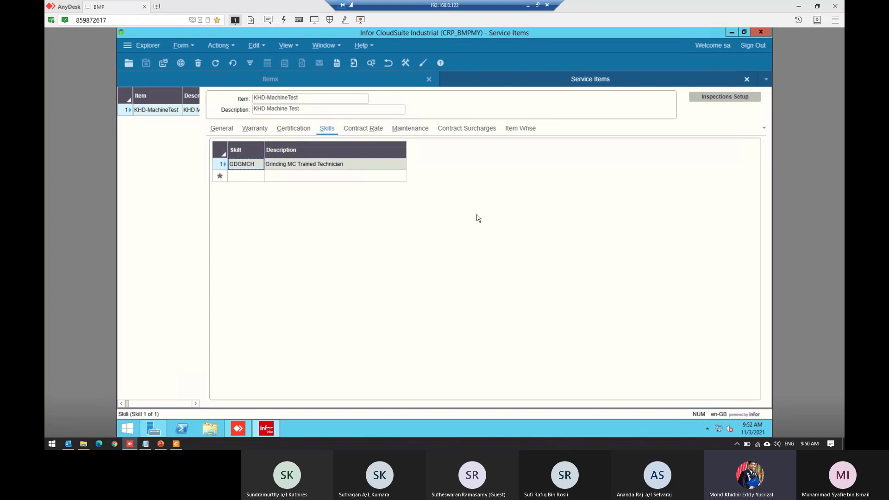
{"action": "left_click", "coordinate": [184, 50]}
{"action": "left_click", "coordinate": [549, 189]}
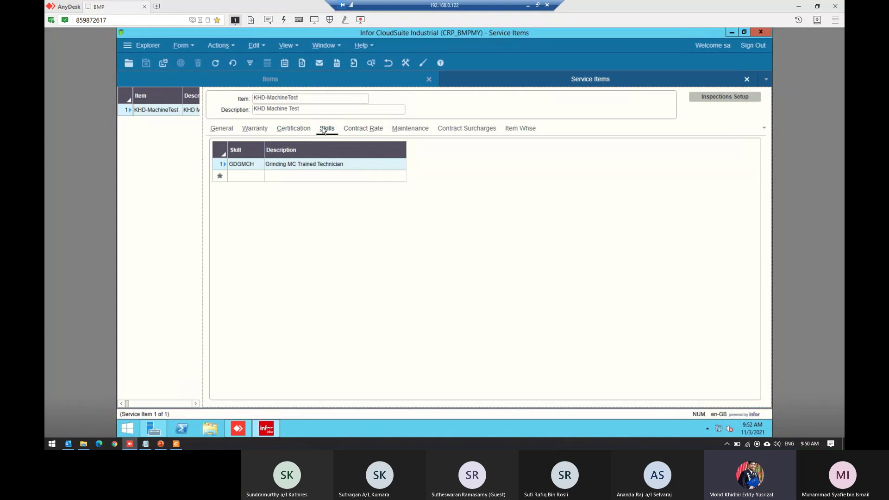
- Review the warranty, certification and skill details of KHD-MachineTest
{"action": "left_click", "coordinate": [304, 131]}
{"action": "left_click", "coordinate": [323, 128]}
{"action": "left_click", "coordinate": [294, 130]}
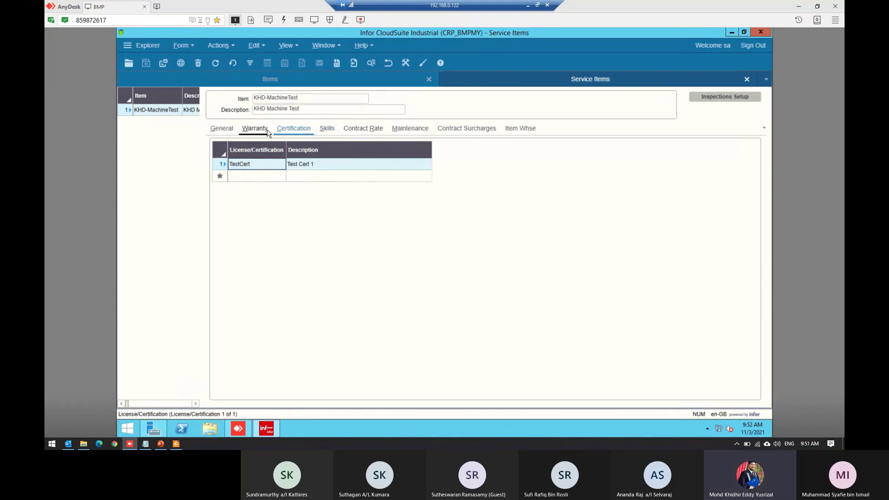
{"action": "left_click", "coordinate": [327, 129]}
{"action": "left_click", "coordinate": [300, 130]}
{"action": "left_click", "coordinate": [259, 130]}
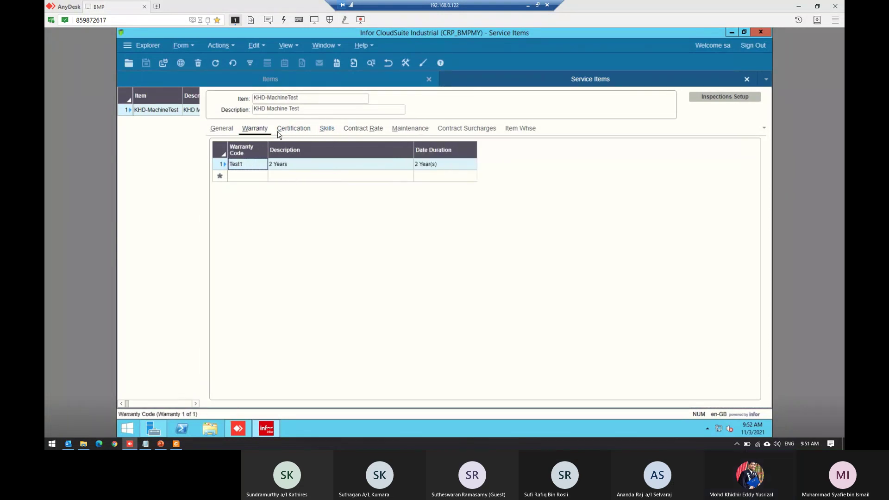
{"action": "left_click", "coordinate": [292, 130]}
{"action": "left_click", "coordinate": [327, 130]}
- Examine the maintenance schedule columns of KHD-MachineTest and the SRO types available for its first maintenance line
{"action": "left_click", "coordinate": [378, 136]}
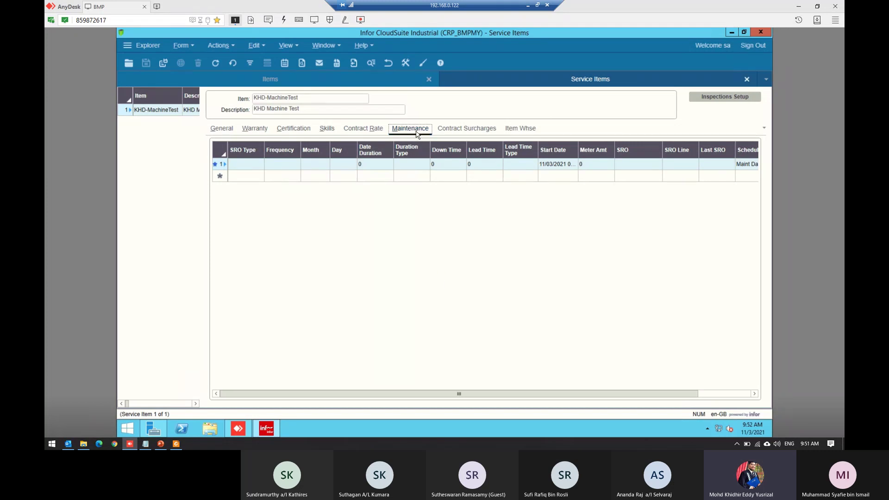
{"action": "left_click_drag", "start_coordinate": [630, 393], "coordinate": [532, 397]}
{"action": "left_click", "coordinate": [254, 165]}
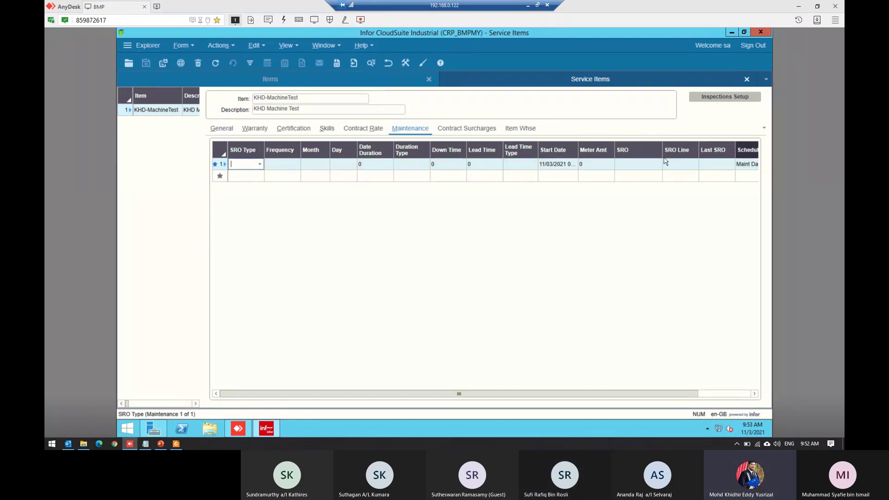
{"action": "left_click_drag", "start_coordinate": [692, 395], "coordinate": [588, 396]}
{"action": "left_click", "coordinate": [250, 168]}
{"action": "left_click", "coordinate": [259, 164]}
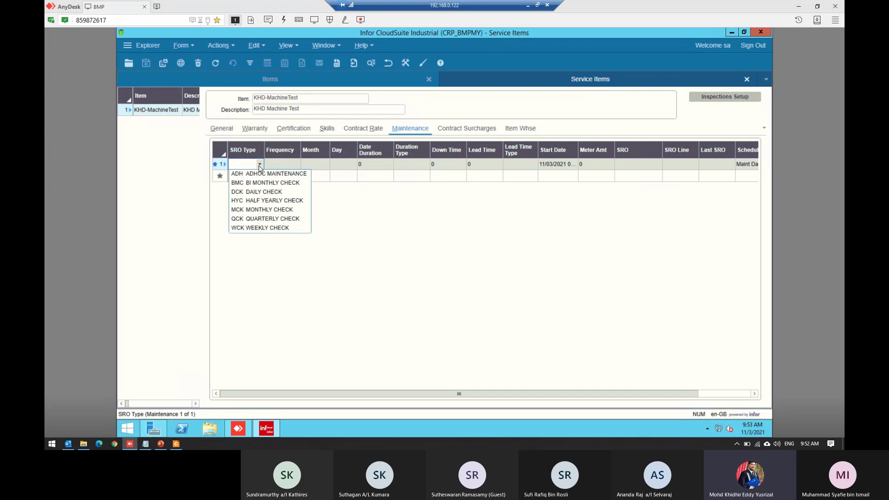
{"action": "left_click", "coordinate": [259, 164]}
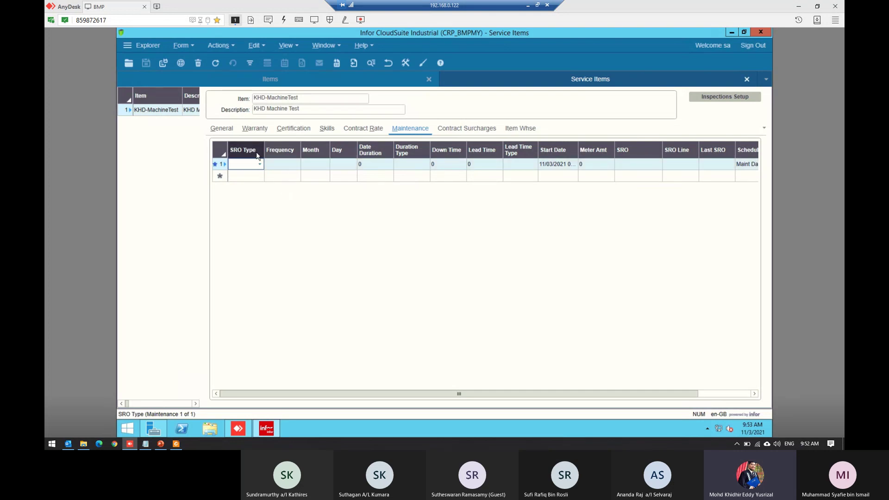
{"action": "left_click", "coordinate": [261, 162]}
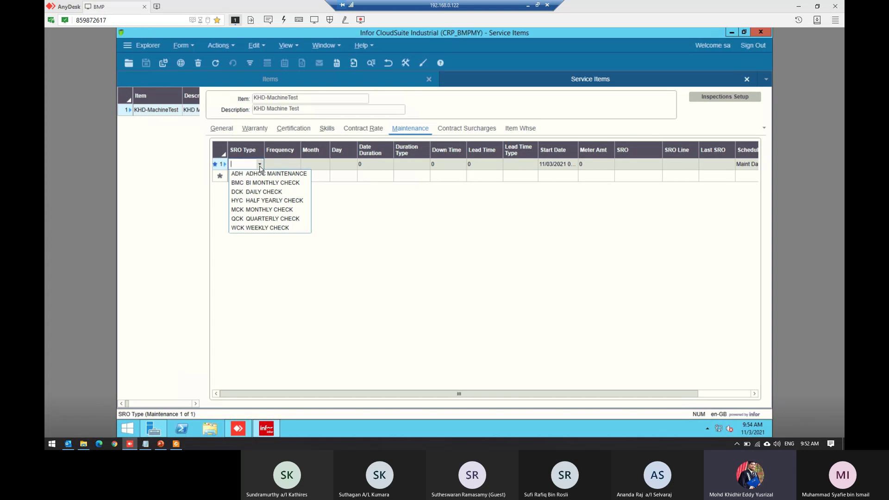
{"action": "left_click", "coordinate": [260, 166]}
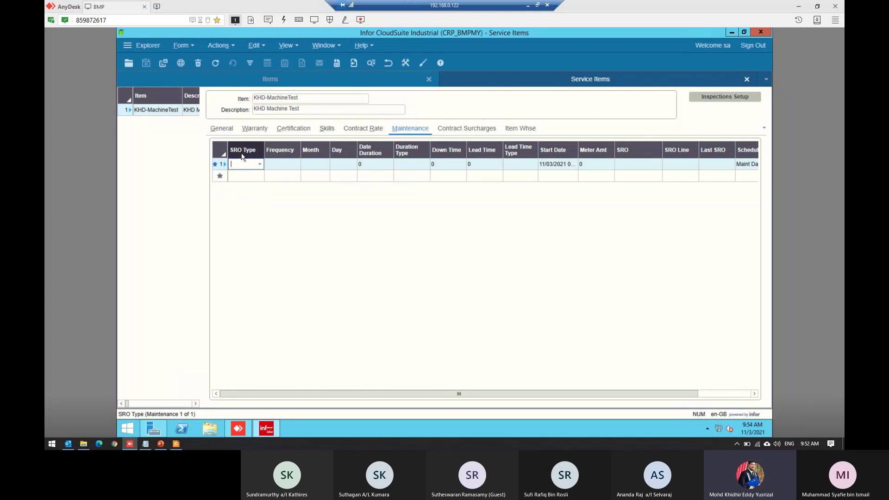
{"action": "left_click", "coordinate": [259, 165]}
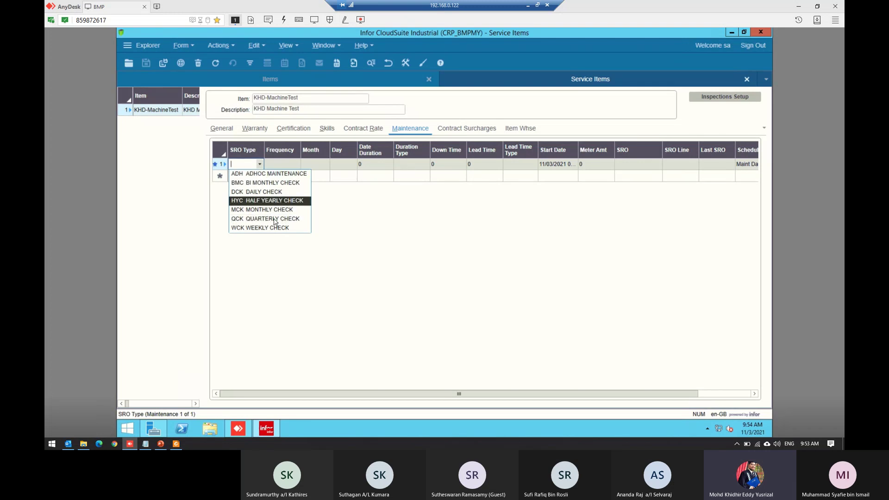
{"action": "left_click", "coordinate": [248, 165]}
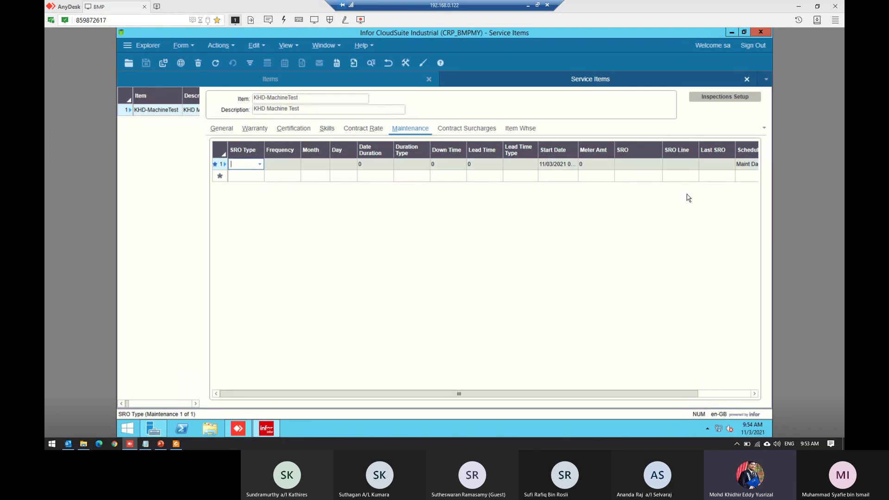
{"action": "right_click", "coordinate": [243, 166]}
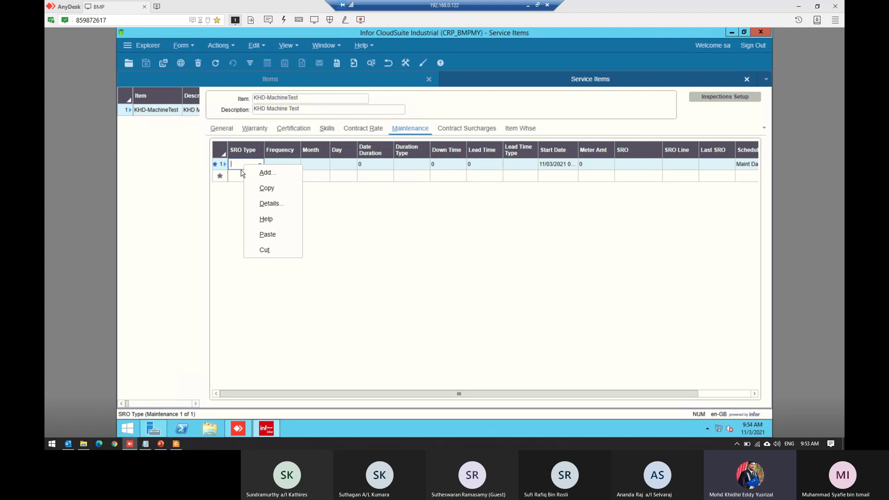
{"action": "left_click", "coordinate": [266, 173]}
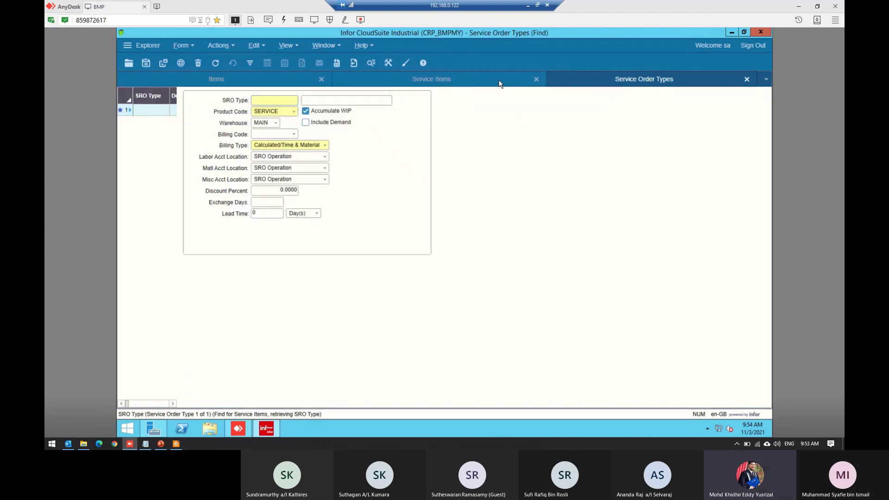
{"action": "left_click", "coordinate": [746, 79]}
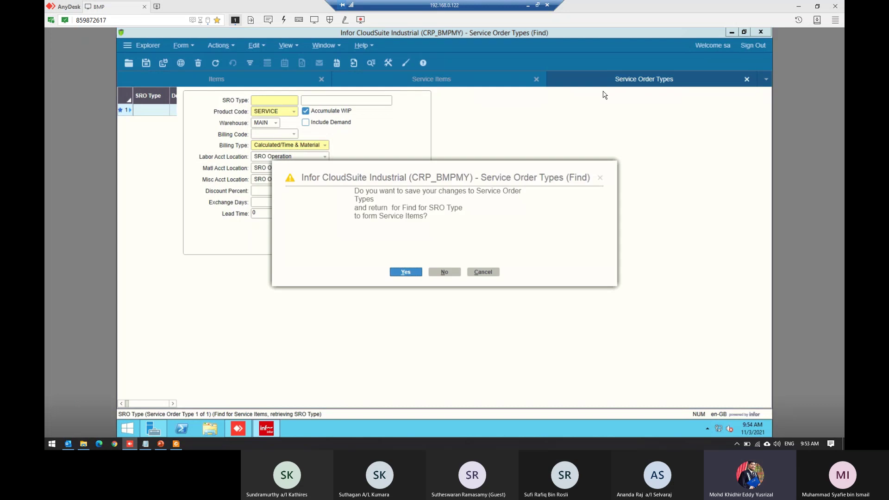
{"action": "left_click", "coordinate": [444, 272]}
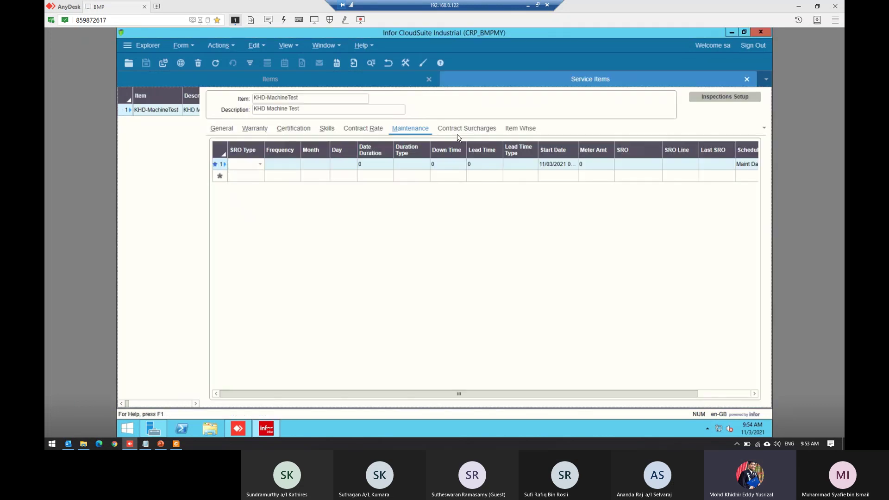
- Open the service order types from the first maintenance line's SRO Type field and list all existing types with their descriptions
{"action": "right_click", "coordinate": [241, 166]}
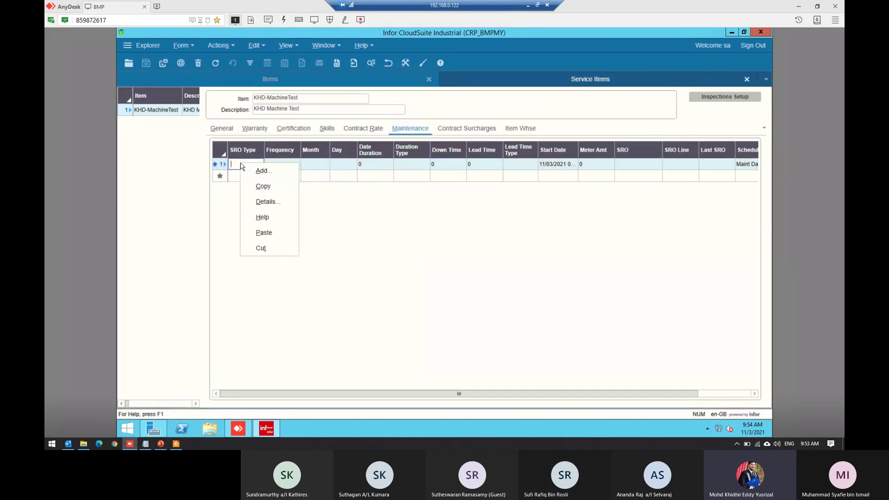
{"action": "left_click", "coordinate": [253, 175]}
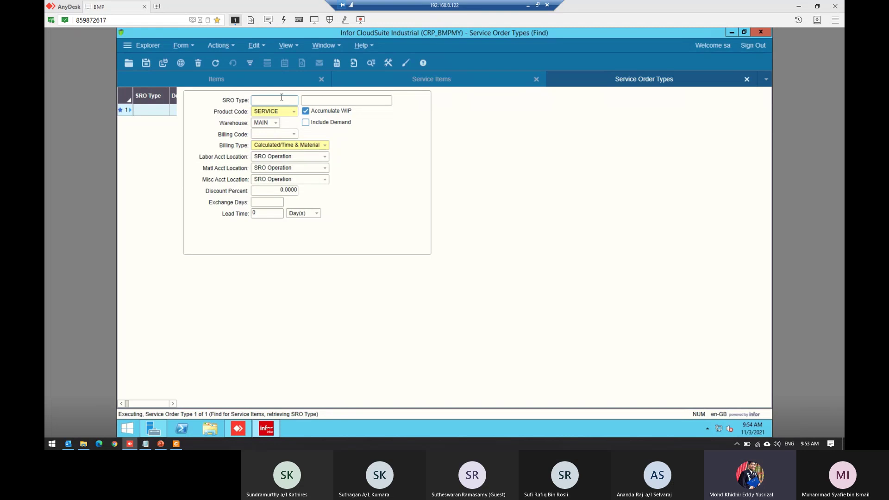
{"action": "left_click", "coordinate": [249, 64]}
{"action": "left_click", "coordinate": [444, 272]}
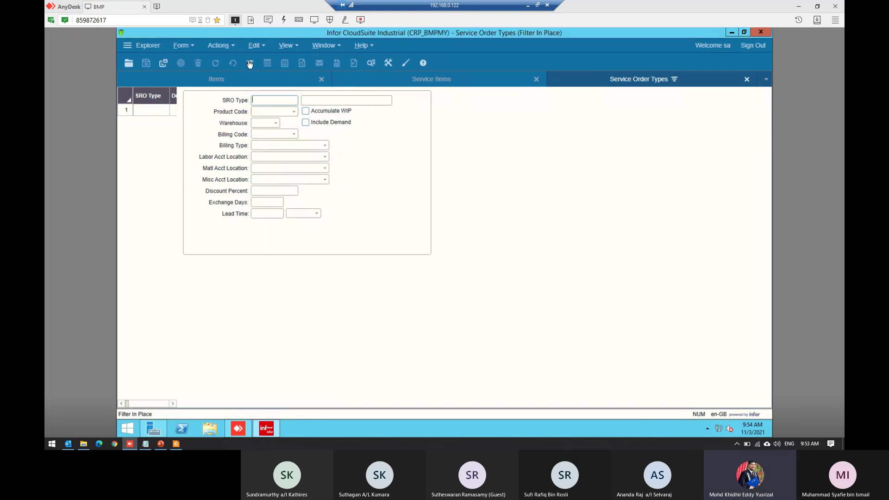
{"action": "key", "text": "F4"}
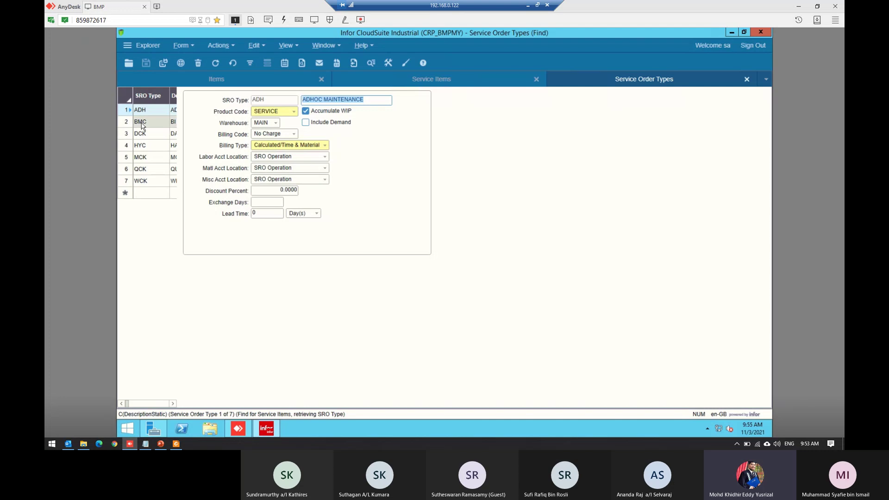
{"action": "left_click", "coordinate": [175, 98]}
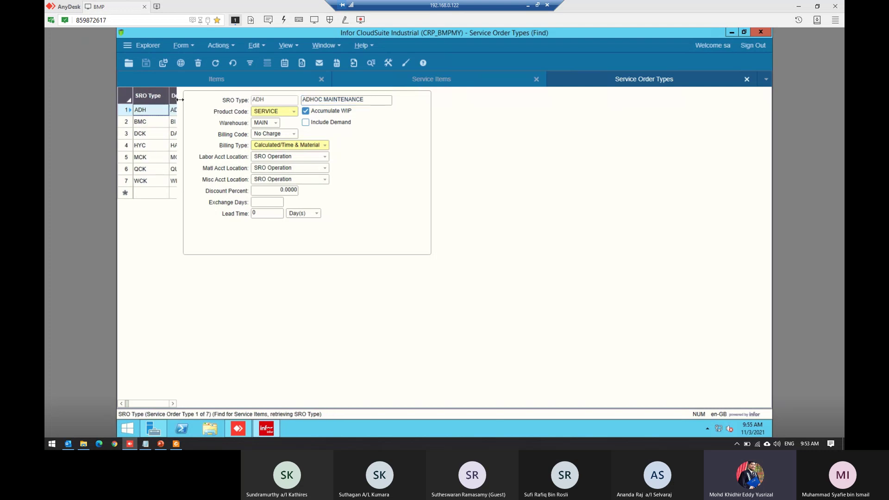
{"action": "left_click_drag", "start_coordinate": [180, 100], "coordinate": [231, 100]}
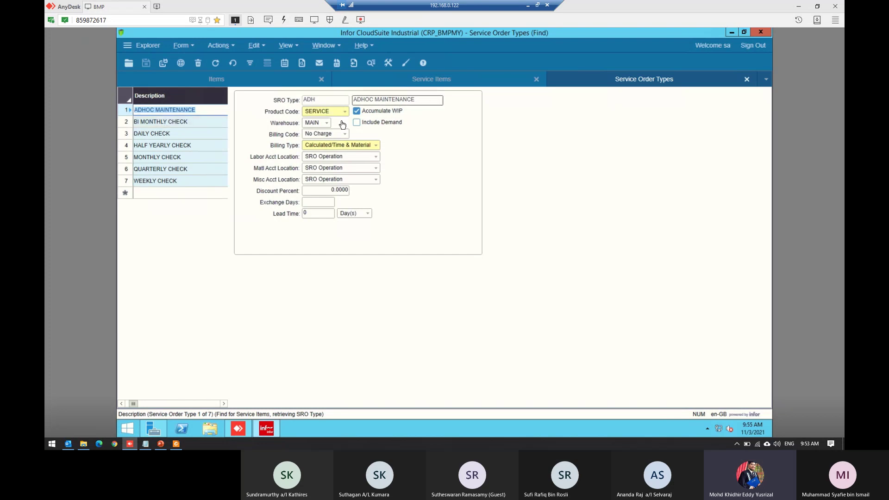
- Review the details of each service order type from Adhoc Maintenance to Weekly Check, then return to the service item
{"action": "left_click", "coordinate": [426, 100]}
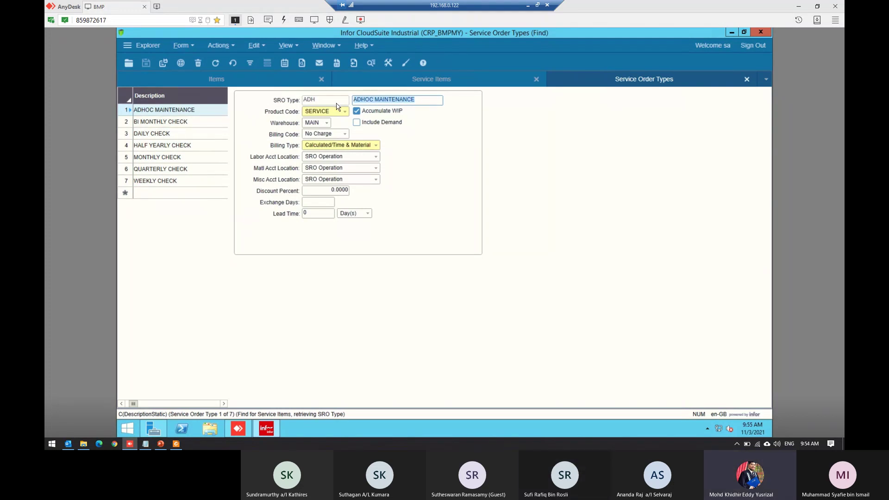
{"action": "left_click", "coordinate": [159, 122]}
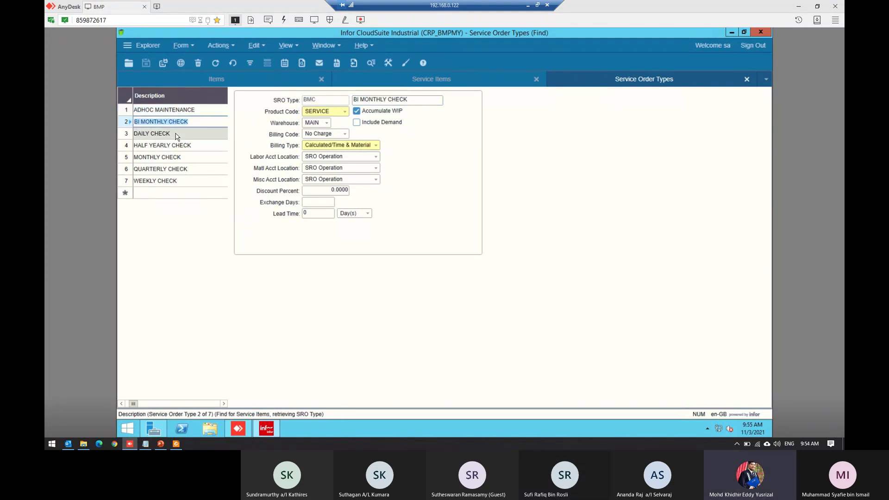
{"action": "left_click", "coordinate": [175, 134]}
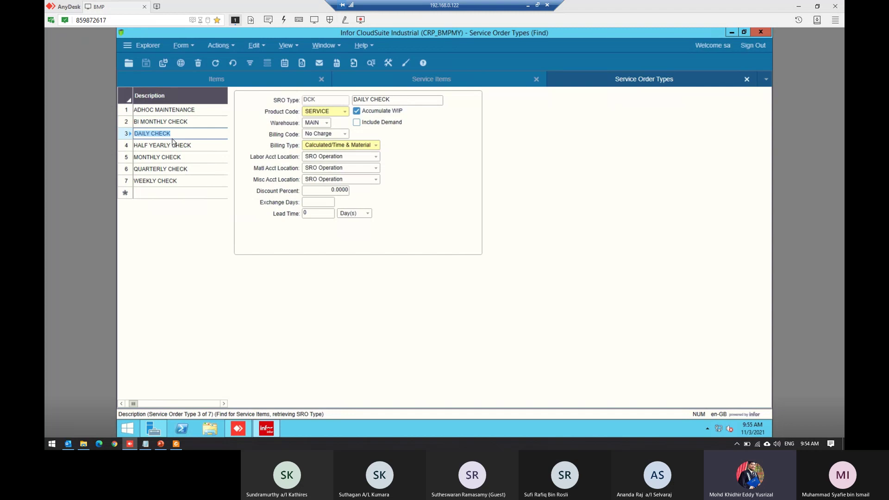
{"action": "left_click", "coordinate": [167, 146]}
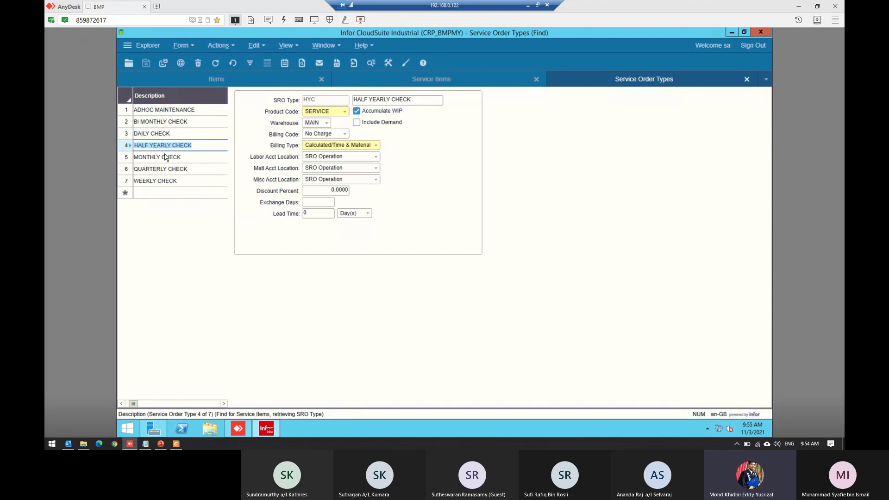
{"action": "left_click", "coordinate": [166, 157]}
{"action": "left_click", "coordinate": [167, 169]}
{"action": "left_click", "coordinate": [174, 181]}
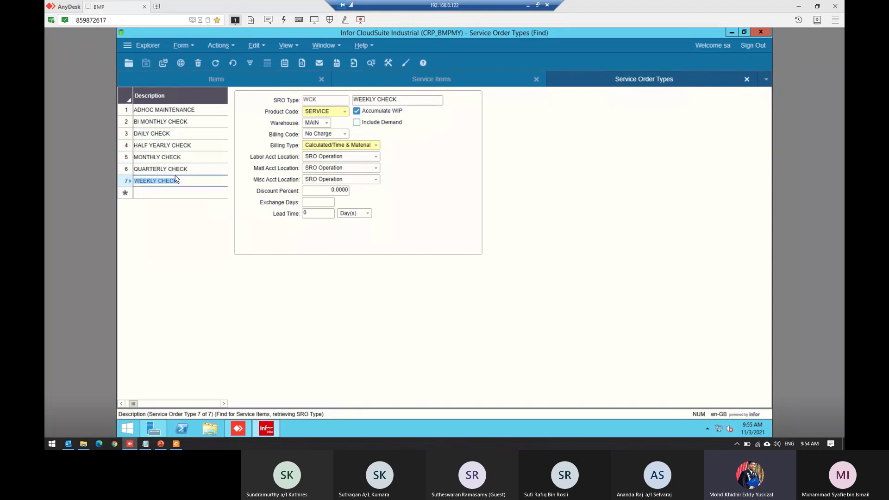
{"action": "left_click", "coordinate": [179, 169]}
{"action": "left_click", "coordinate": [187, 157]}
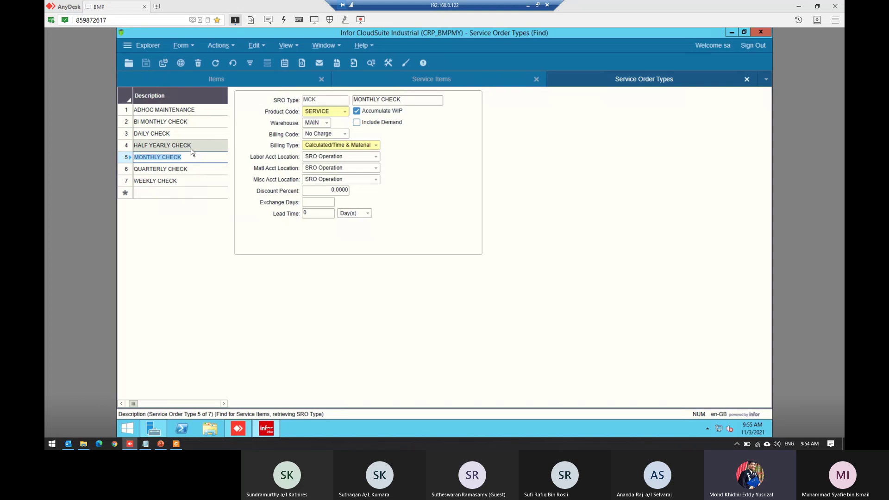
{"action": "key", "text": "Up"}
{"action": "key", "text": "Up"}
{"action": "key", "text": "Up"}
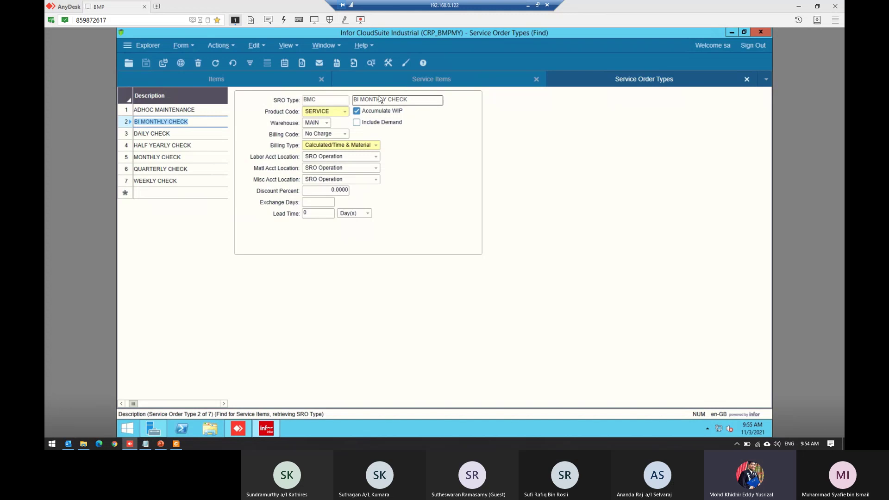
{"action": "left_click", "coordinate": [749, 81]}
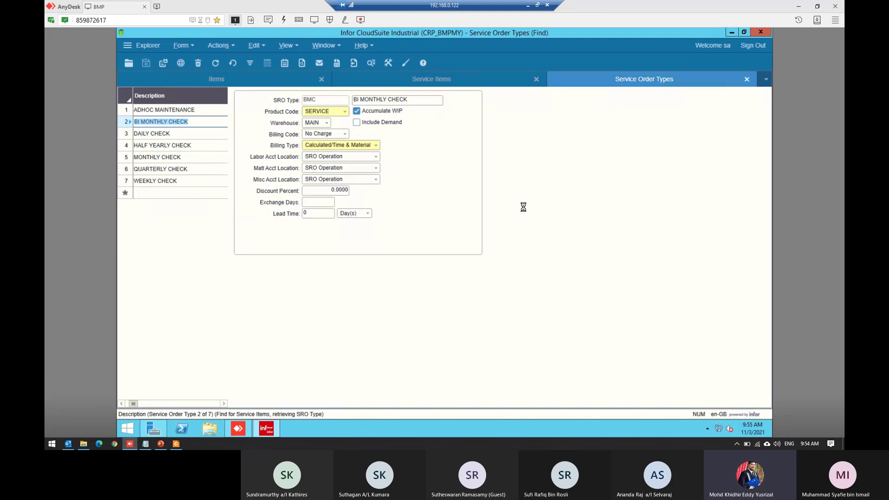
{"action": "left_click", "coordinate": [448, 272]}
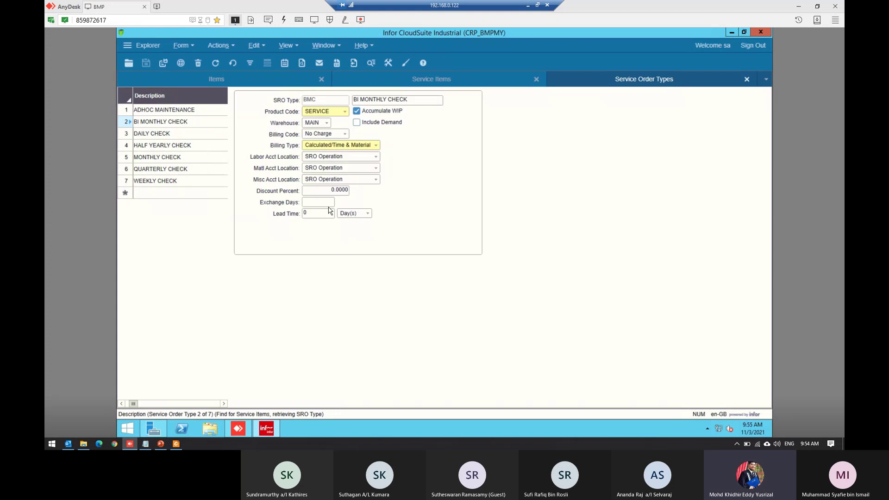
- Give the first maintenance line of KHD-MachineTest the SRO type WCK, Weekly Check, and the frequency Every
{"action": "left_click", "coordinate": [260, 164]}
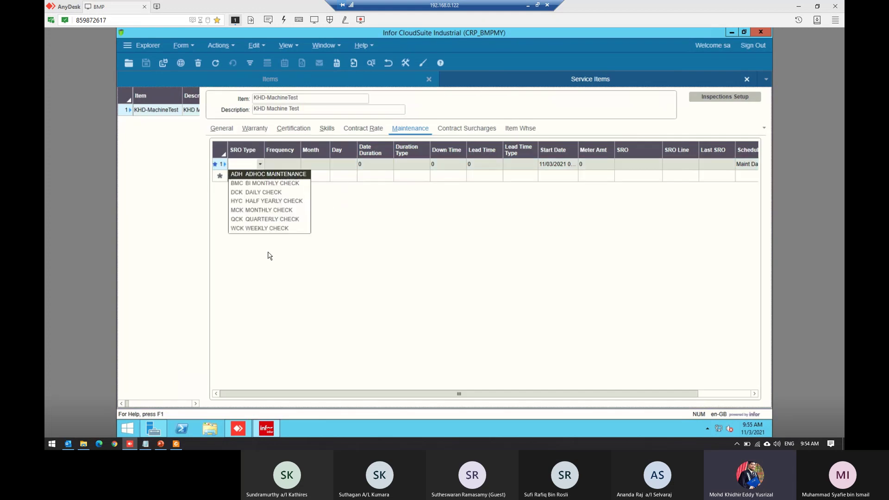
{"action": "left_click", "coordinate": [279, 228]}
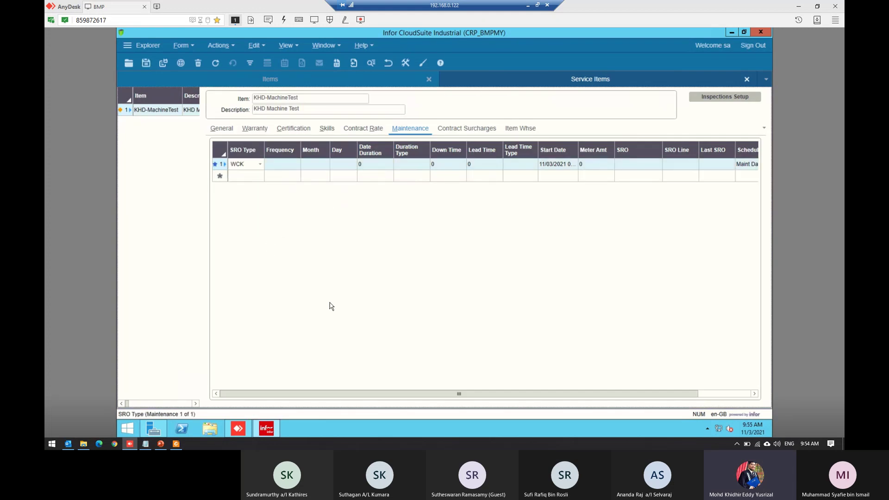
{"action": "left_click", "coordinate": [289, 164]}
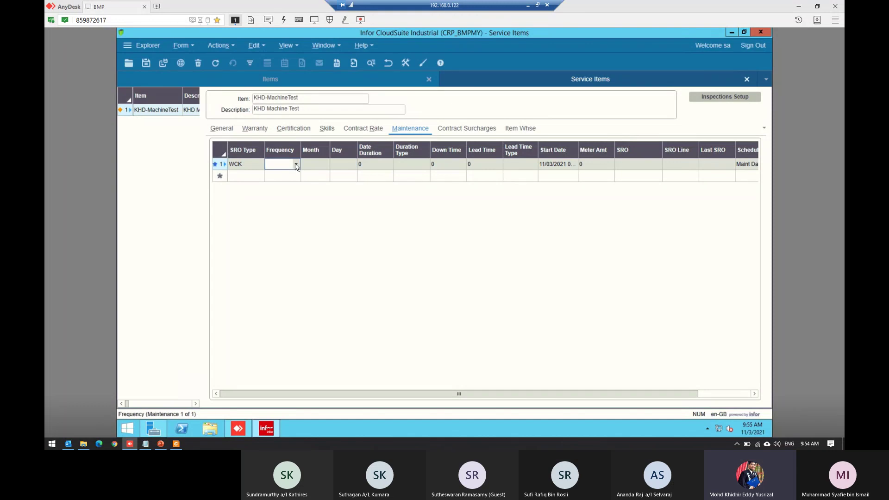
{"action": "left_click", "coordinate": [254, 167]}
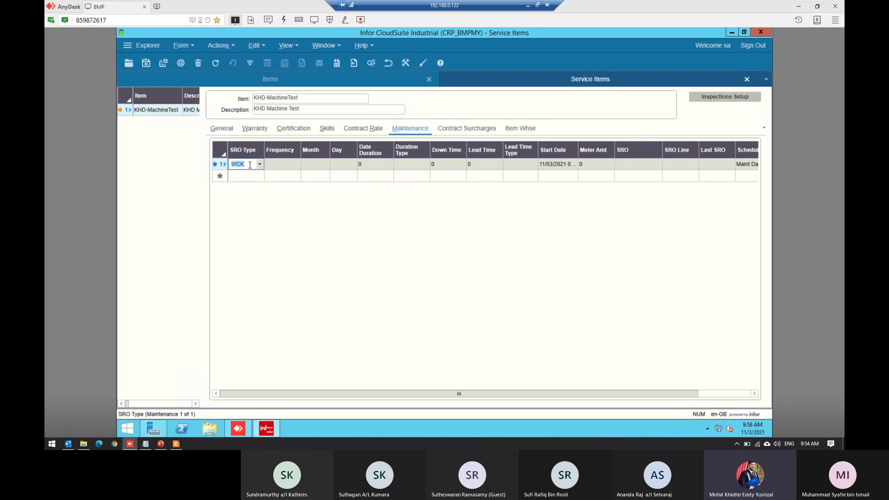
{"action": "left_click", "coordinate": [296, 167]}
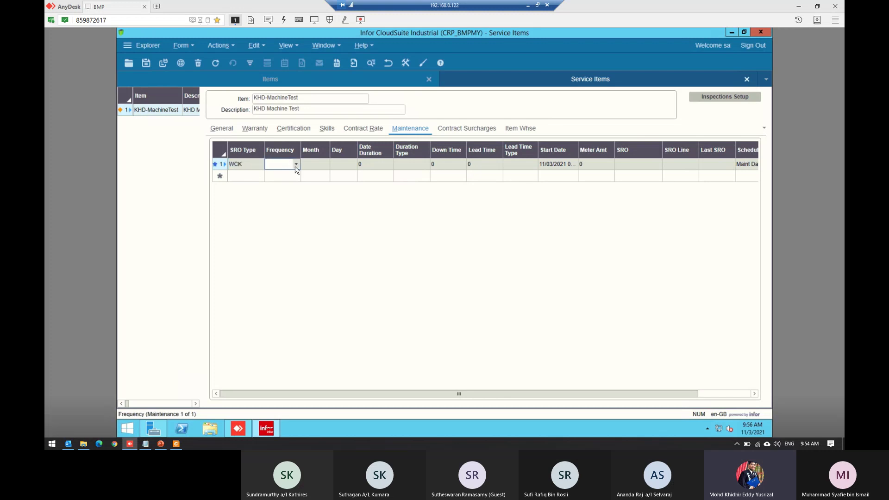
{"action": "left_click", "coordinate": [295, 166]}
{"action": "left_click", "coordinate": [283, 173]}
{"action": "left_click", "coordinate": [295, 164]}
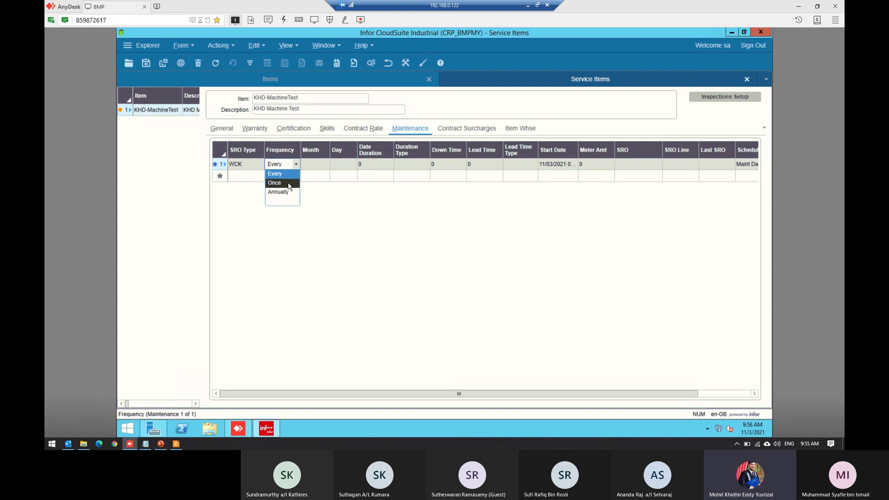
{"action": "left_click", "coordinate": [292, 175]}
- Examine whether the Month and Day fields of the weekly maintenance line accept entries
{"action": "left_click", "coordinate": [313, 162]}
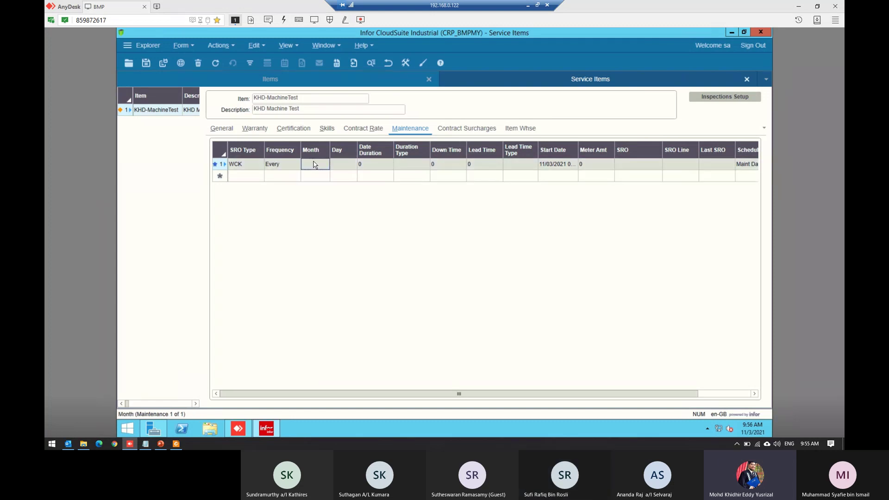
{"action": "left_click", "coordinate": [338, 165]}
{"action": "left_click", "coordinate": [322, 165]}
{"action": "left_click", "coordinate": [334, 164]}
{"action": "left_click", "coordinate": [327, 165]}
{"action": "left_click", "coordinate": [339, 165]}
{"action": "left_click", "coordinate": [326, 166]}
{"action": "left_click", "coordinate": [340, 166]}
{"action": "left_click", "coordinate": [327, 166]}
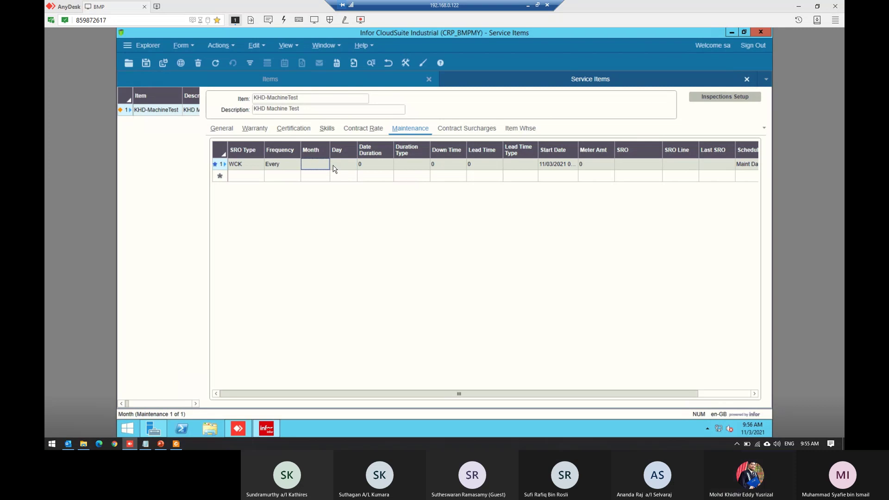
{"action": "left_click", "coordinate": [341, 168]}
- Set the weekly maintenance line's duration type to Day(s) and its date duration to 7
{"action": "left_click", "coordinate": [366, 170]}
{"action": "left_click", "coordinate": [415, 164]}
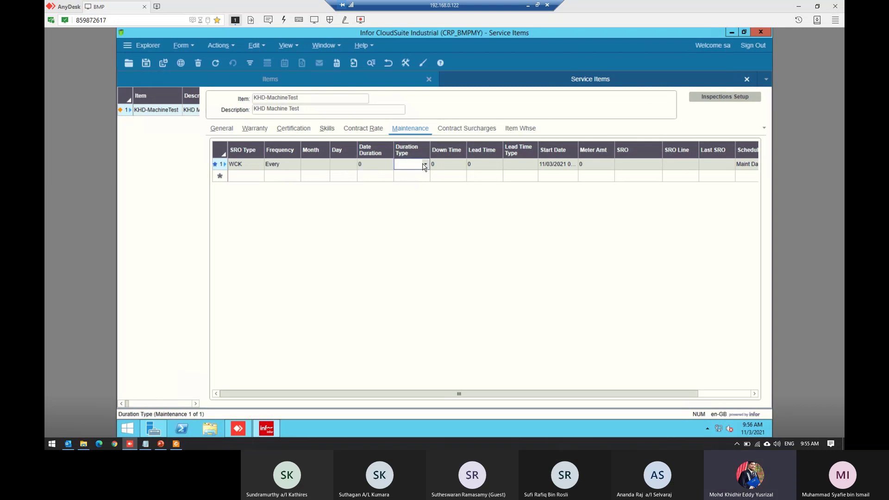
{"action": "left_click", "coordinate": [425, 166]}
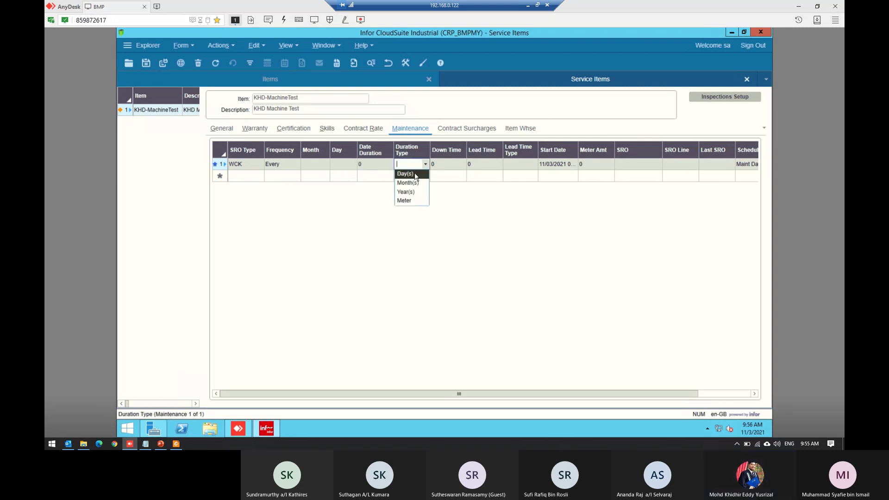
{"action": "left_click", "coordinate": [400, 176]}
{"action": "left_click", "coordinate": [424, 165]}
{"action": "left_click", "coordinate": [424, 164]}
{"action": "left_click", "coordinate": [384, 163]}
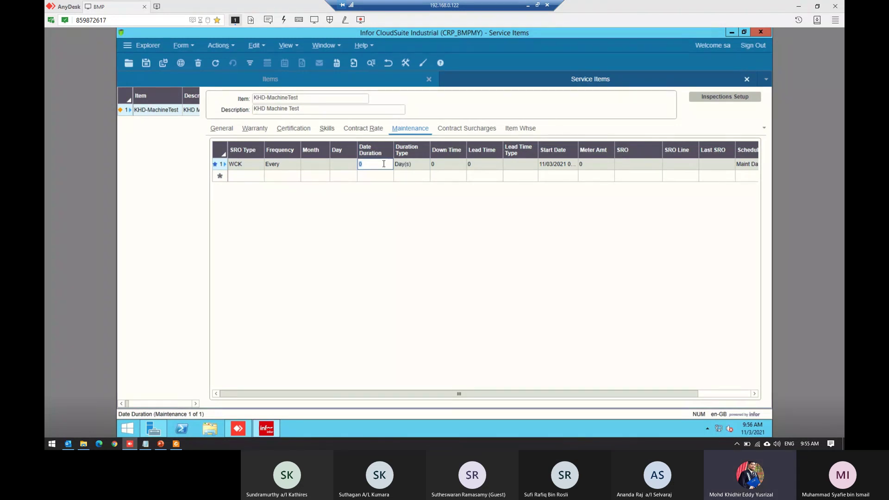
{"action": "type", "text": "7"}
- Change the weekly maintenance line's frequency to Once and check its Month, Day and Date Duration fields
{"action": "left_click", "coordinate": [295, 168]}
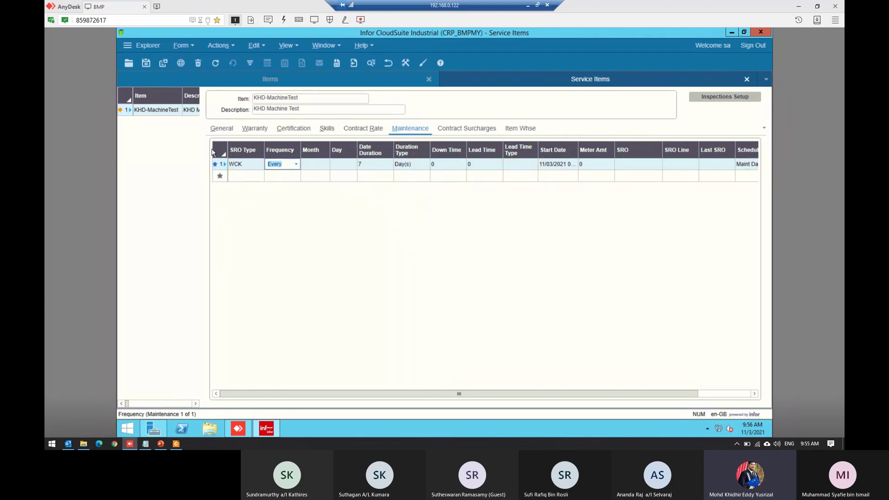
{"action": "left_click", "coordinate": [296, 165]}
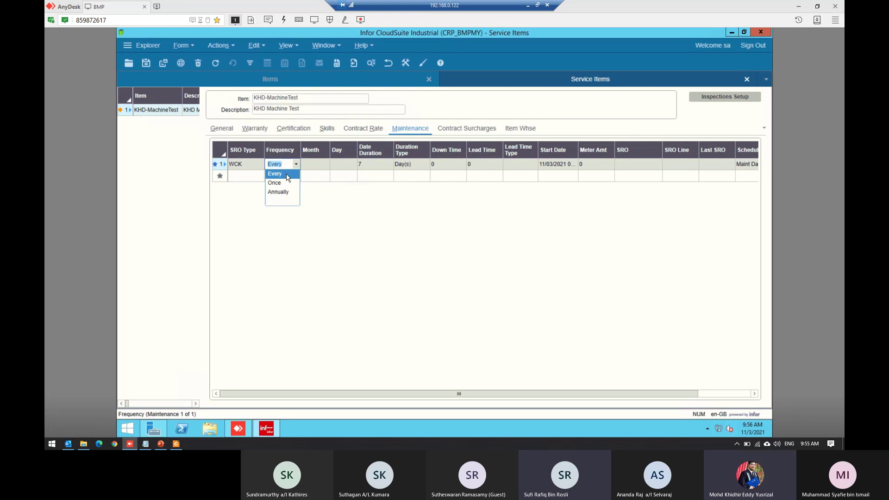
{"action": "left_click", "coordinate": [274, 182]}
{"action": "left_click", "coordinate": [318, 171]}
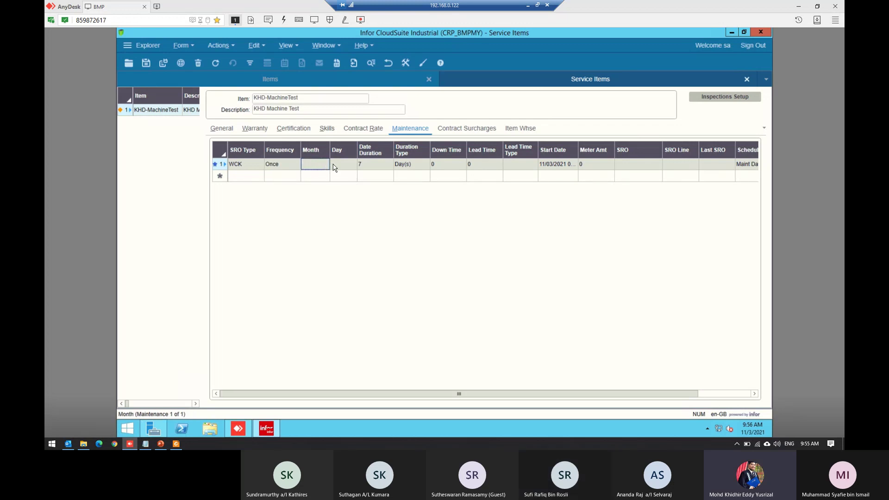
{"action": "left_click", "coordinate": [337, 167]}
{"action": "left_click", "coordinate": [284, 165]}
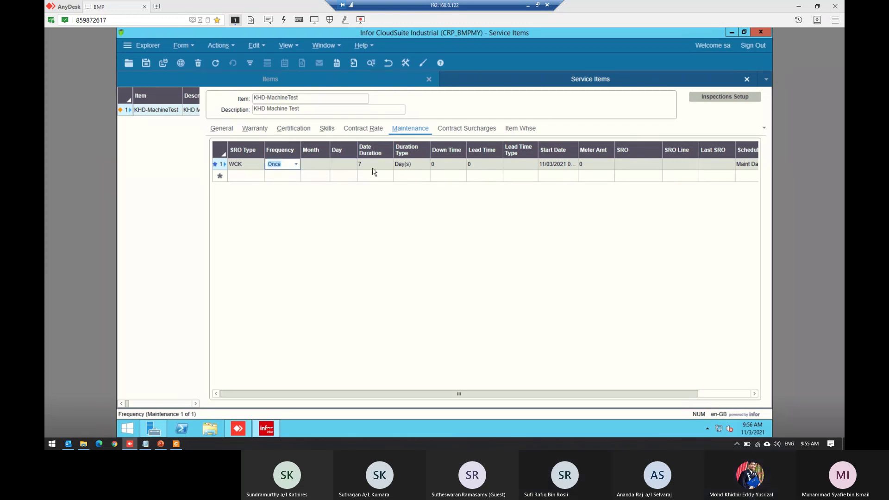
{"action": "left_click", "coordinate": [383, 166]}
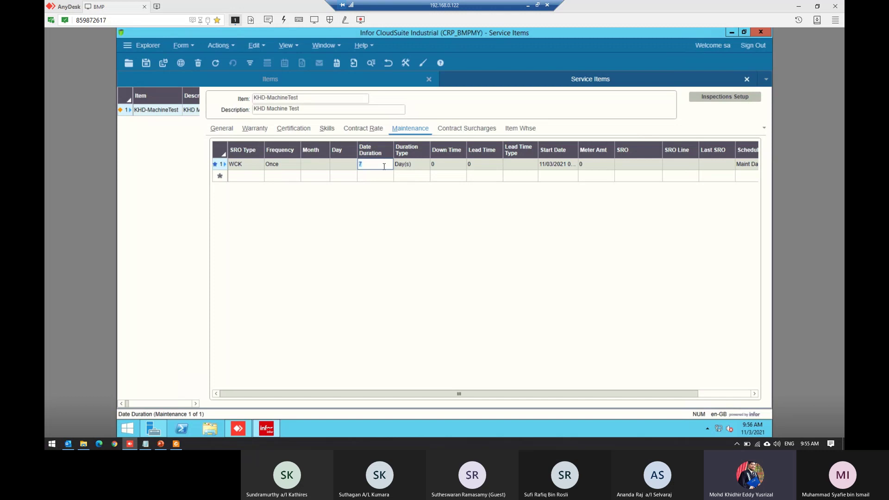
- Change the WCK maintenance line's frequency from Once to Annually
{"action": "left_click", "coordinate": [411, 167]}
{"action": "left_click", "coordinate": [375, 166]}
{"action": "left_click", "coordinate": [286, 164]}
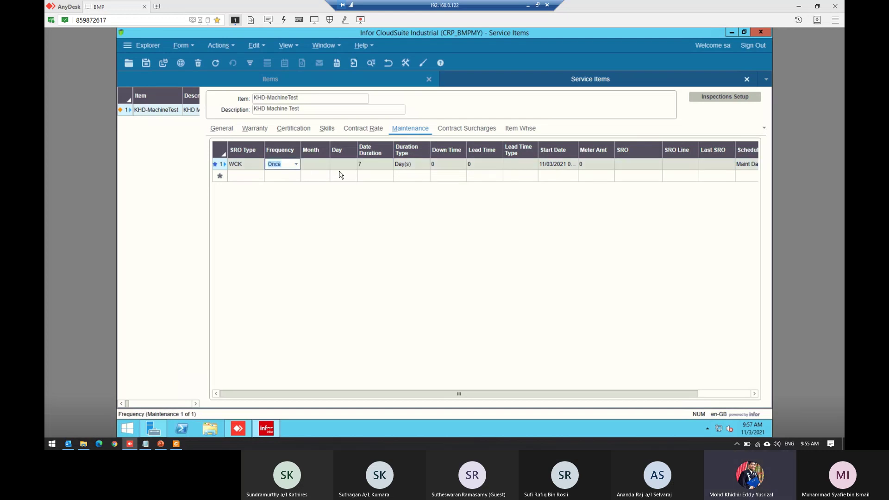
{"action": "left_click", "coordinate": [296, 165]}
{"action": "left_click", "coordinate": [280, 193]}
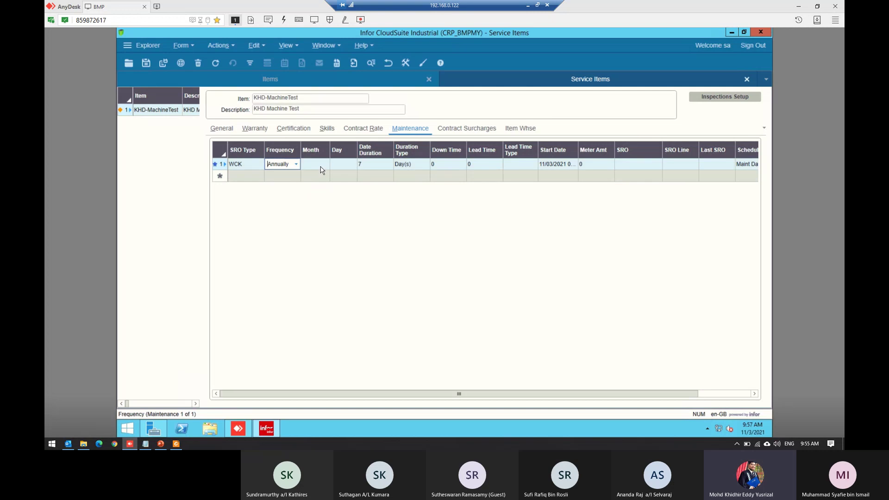
- Schedule the annual maintenance line for month 5, day 20
{"action": "key", "text": "Tab"}
{"action": "key", "text": "Tab"}
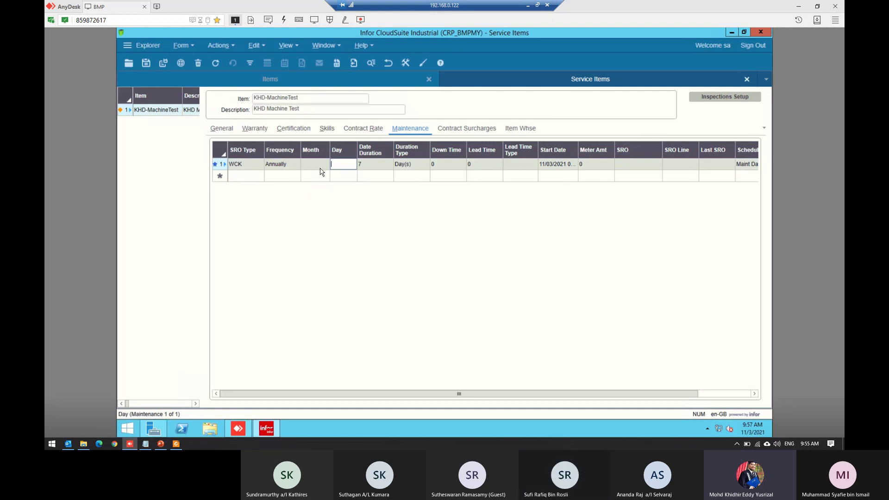
{"action": "left_click", "coordinate": [320, 168]}
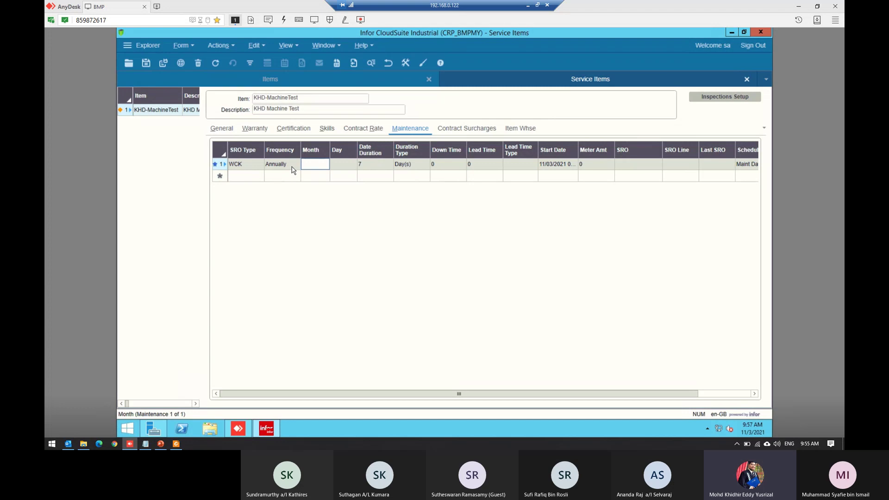
{"action": "left_click", "coordinate": [338, 165]}
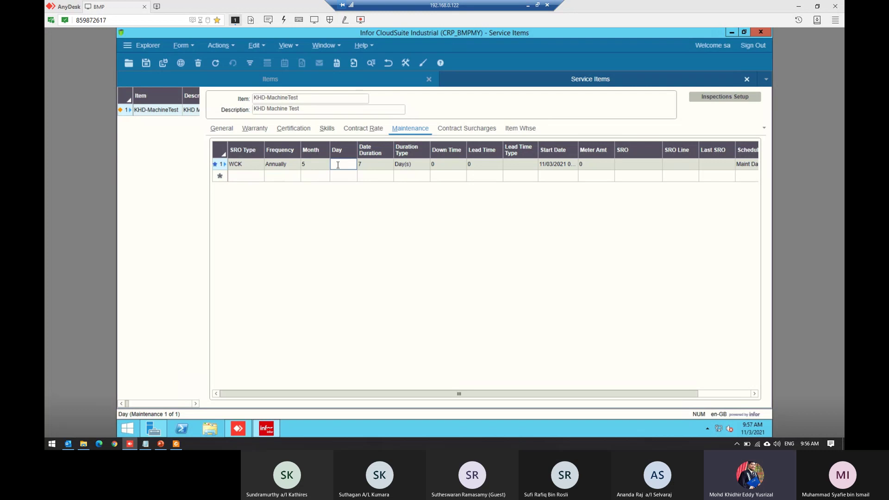
{"action": "left_click", "coordinate": [389, 168]}
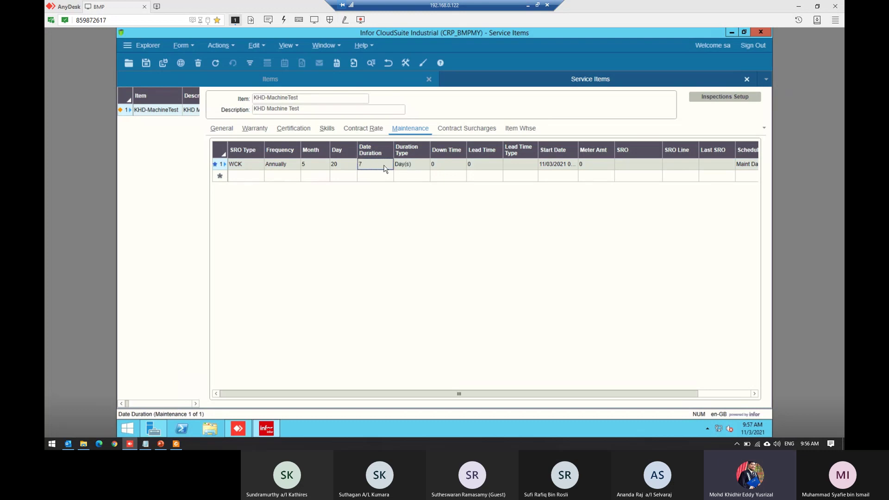
{"action": "left_click", "coordinate": [395, 164]}
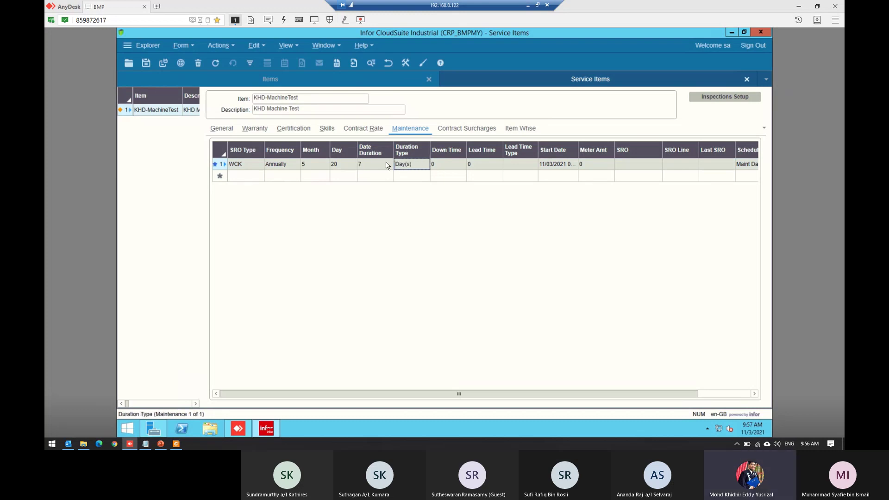
- Switch the maintenance line's frequency to Every and back to Annually
{"action": "left_click", "coordinate": [294, 165]}
{"action": "left_click", "coordinate": [297, 165]}
{"action": "left_click", "coordinate": [290, 174]}
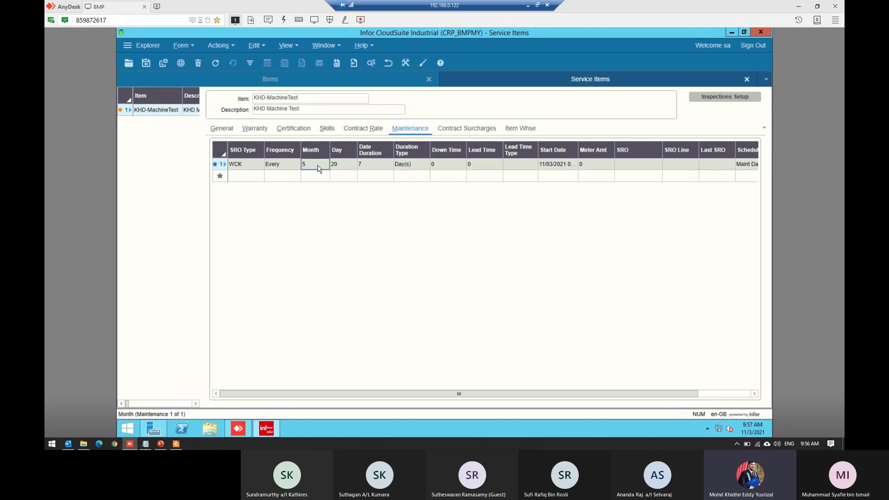
{"action": "left_click", "coordinate": [296, 164]}
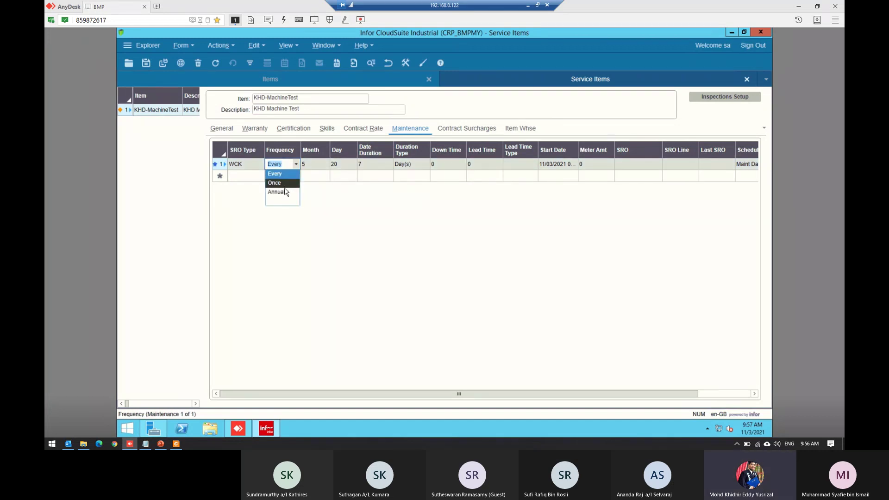
{"action": "left_click", "coordinate": [296, 165]}
{"action": "left_click", "coordinate": [296, 165]}
{"action": "left_click", "coordinate": [291, 191]}
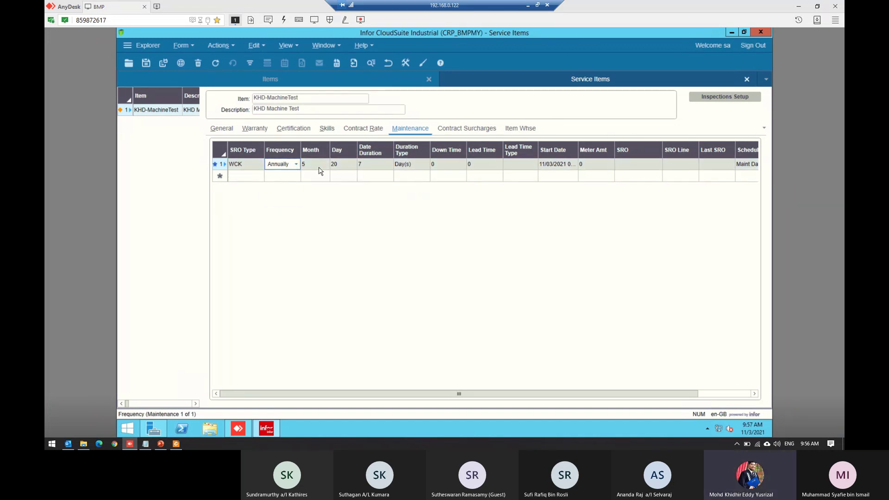
- Clear the maintenance line's Month and Day values and set its frequency to Every
{"action": "left_click", "coordinate": [313, 166]}
{"action": "left_click_drag", "start_coordinate": [308, 163], "coordinate": [301, 167]}
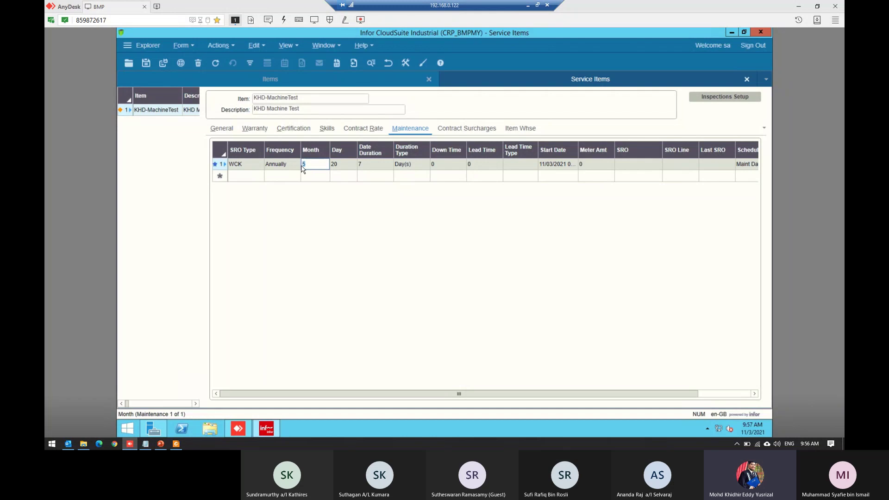
{"action": "left_click", "coordinate": [341, 169]}
{"action": "key", "text": "BackSpace"}
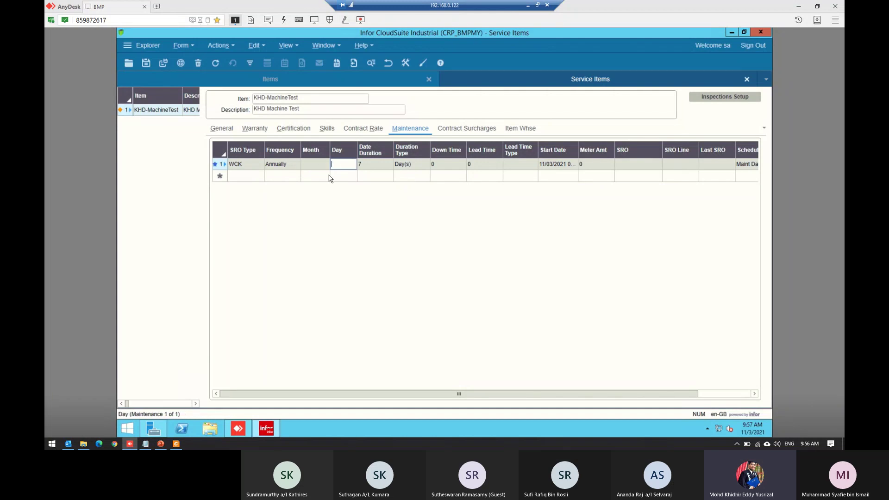
{"action": "left_click", "coordinate": [300, 168]}
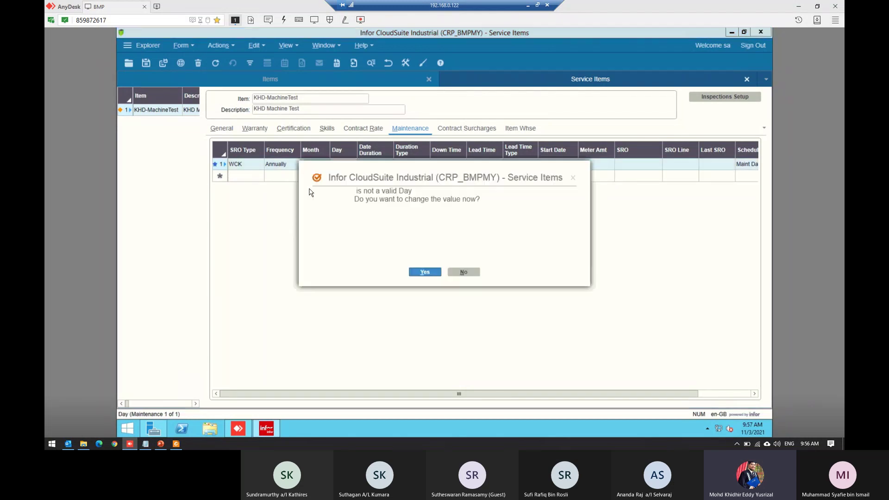
{"action": "left_click", "coordinate": [459, 275]}
{"action": "left_click", "coordinate": [296, 164]}
{"action": "left_click", "coordinate": [278, 175]}
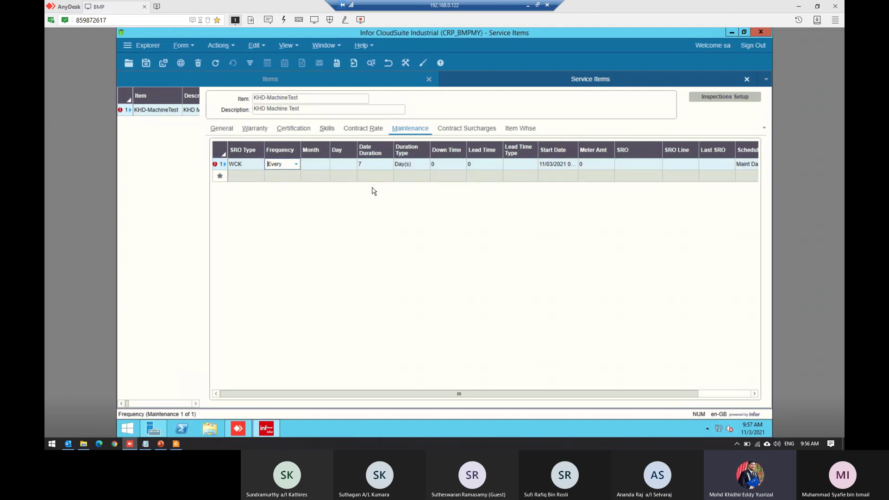
- Review the SRO type and frequency choices of the maintenance line, keeping WCK, Weekly Check, and Every
{"action": "left_click", "coordinate": [250, 165]}
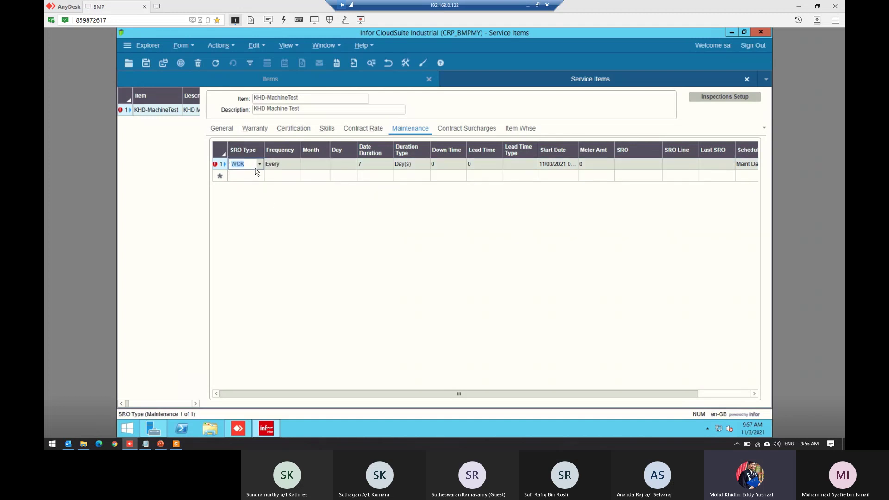
{"action": "left_click", "coordinate": [260, 167]}
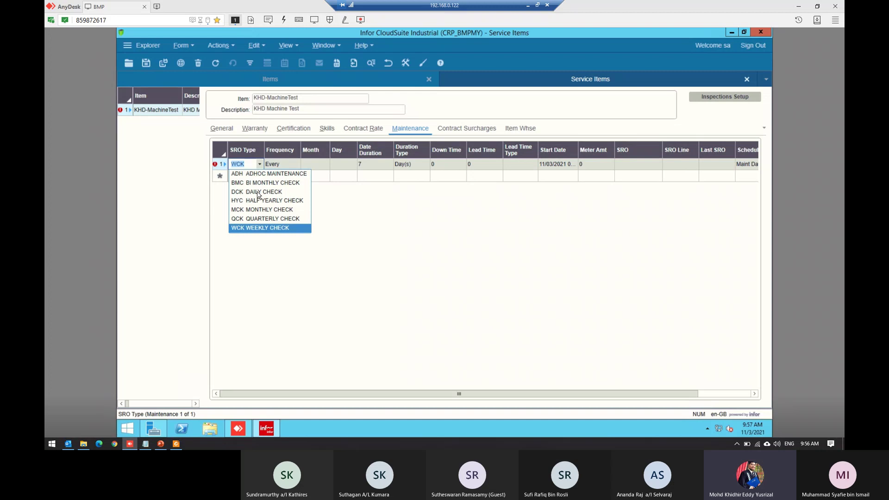
{"action": "left_click", "coordinate": [266, 225]}
{"action": "left_click", "coordinate": [293, 167]}
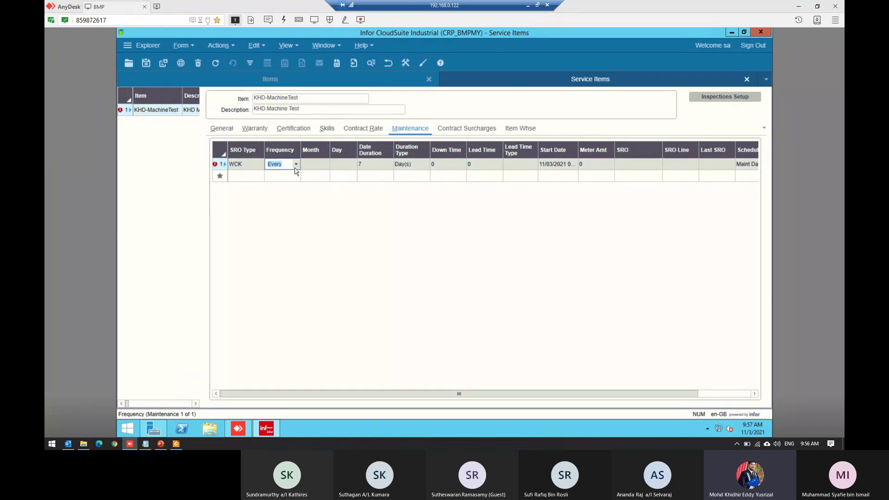
{"action": "left_click", "coordinate": [296, 165]}
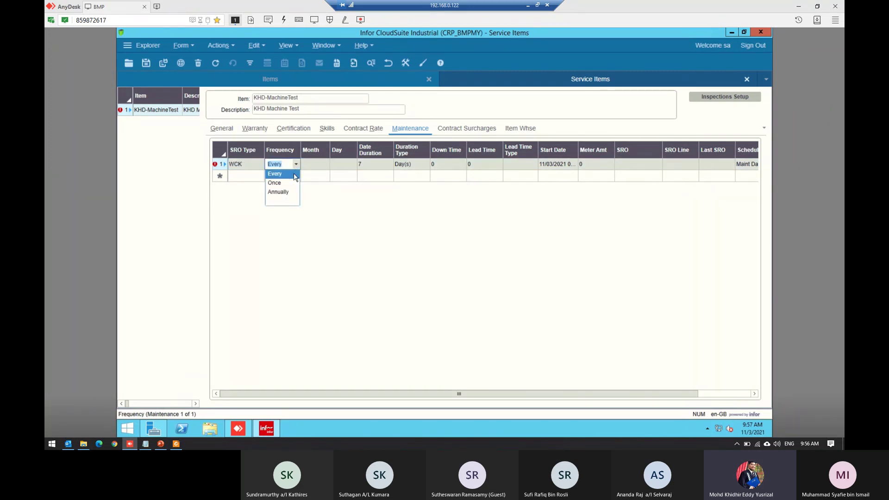
{"action": "left_click", "coordinate": [294, 175]}
- Review the line's Date Duration and the available duration types, keeping Day(s)
{"action": "left_click", "coordinate": [396, 167]}
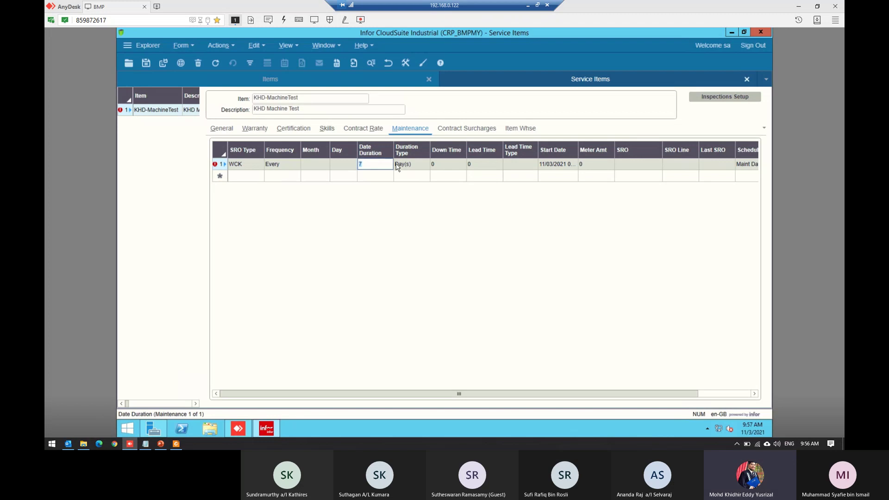
{"action": "left_click", "coordinate": [406, 168]}
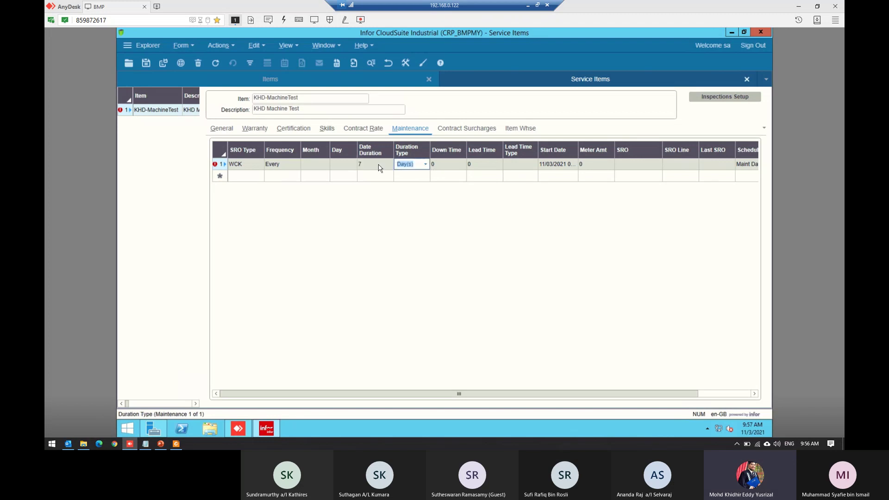
{"action": "left_click", "coordinate": [377, 167]}
{"action": "left_click", "coordinate": [406, 166]}
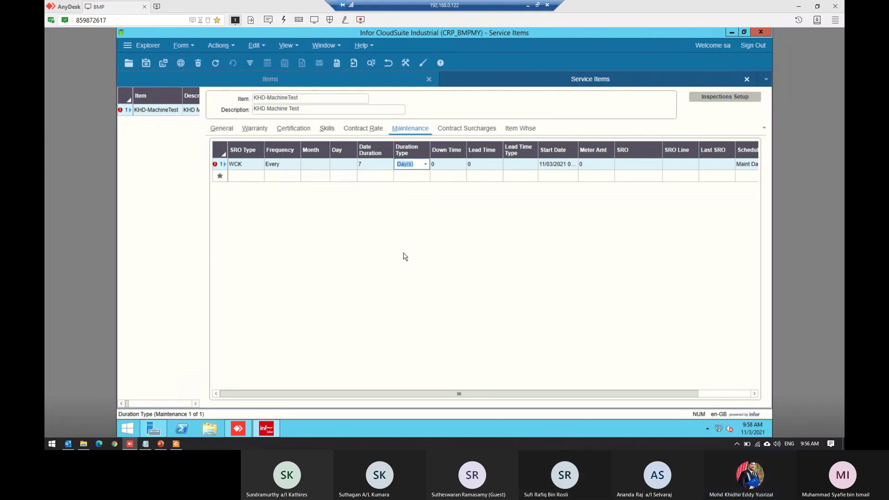
{"action": "left_click", "coordinate": [375, 165]}
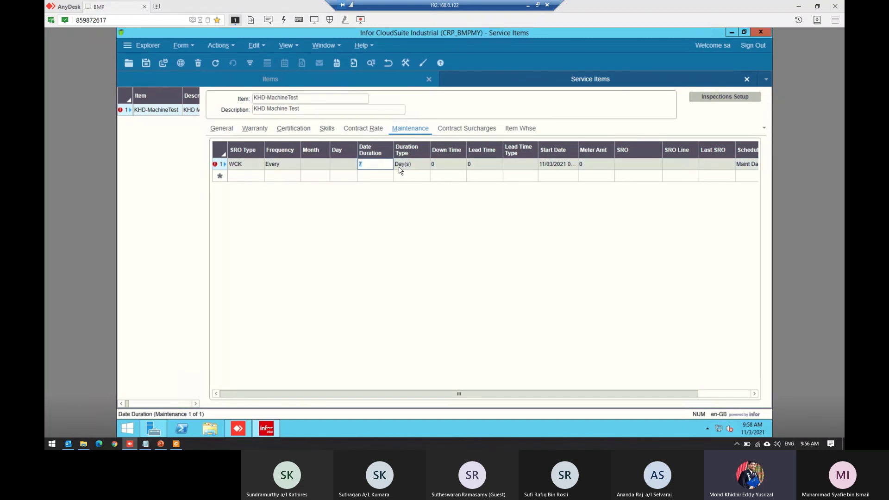
{"action": "left_click", "coordinate": [416, 167]}
{"action": "left_click", "coordinate": [425, 165]}
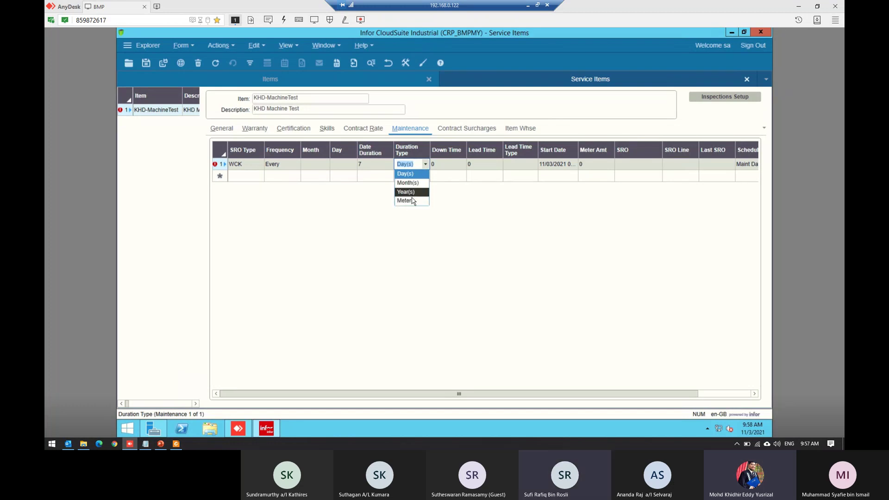
{"action": "left_click", "coordinate": [416, 175]}
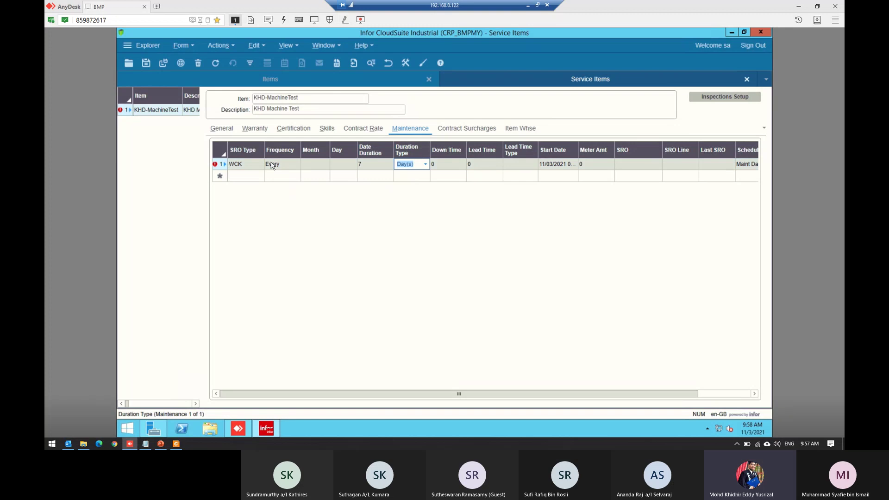
- Change the maintenance line's SRO type to MCK, Monthly Check, with a date duration of 30
{"action": "left_click", "coordinate": [251, 163]}
{"action": "left_click", "coordinate": [259, 164]}
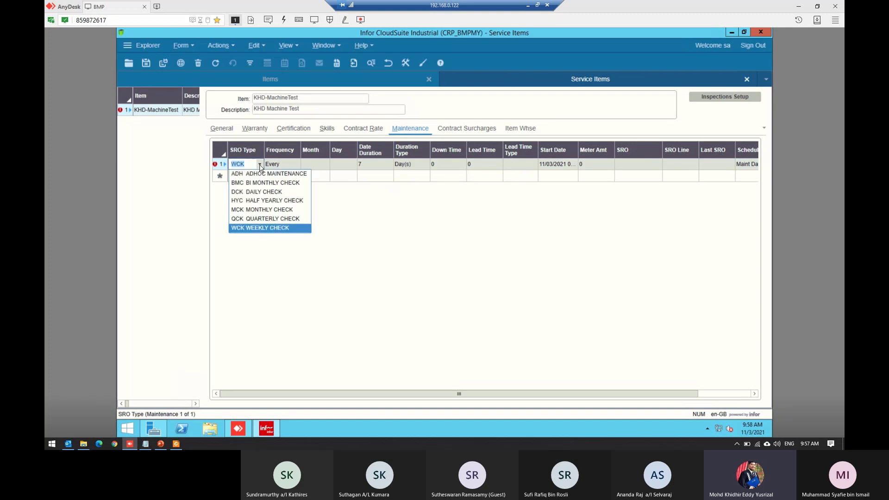
{"action": "left_click", "coordinate": [270, 211]}
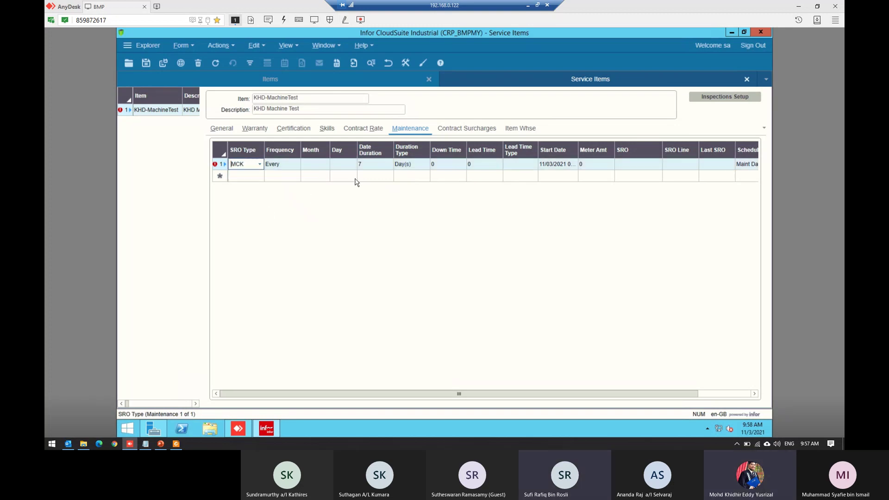
{"action": "left_click", "coordinate": [376, 164]}
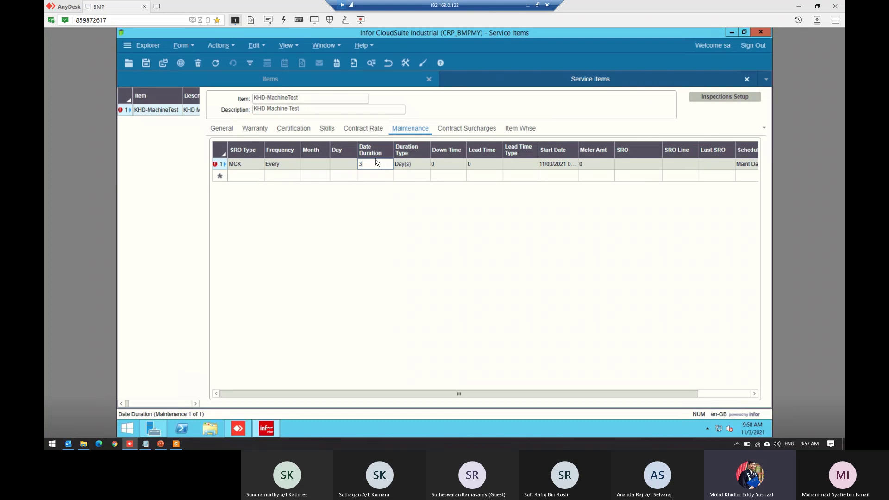
- Change the maintenance line's SRO type to DCK, Daily Check
{"action": "left_click", "coordinate": [242, 164]}
{"action": "left_click", "coordinate": [260, 164]}
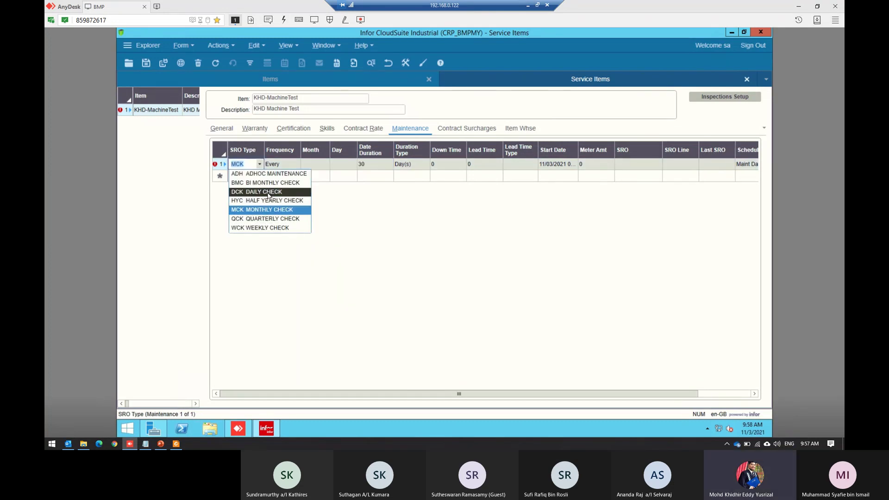
{"action": "left_click", "coordinate": [268, 195]}
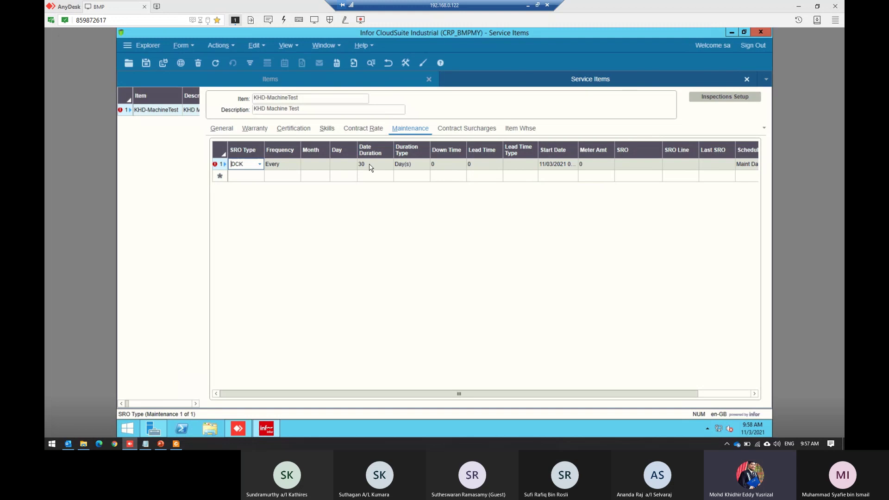
- Set the maintenance line's SRO type to WCK, Weekly Check, and its date duration to 7
{"action": "left_click", "coordinate": [259, 164]}
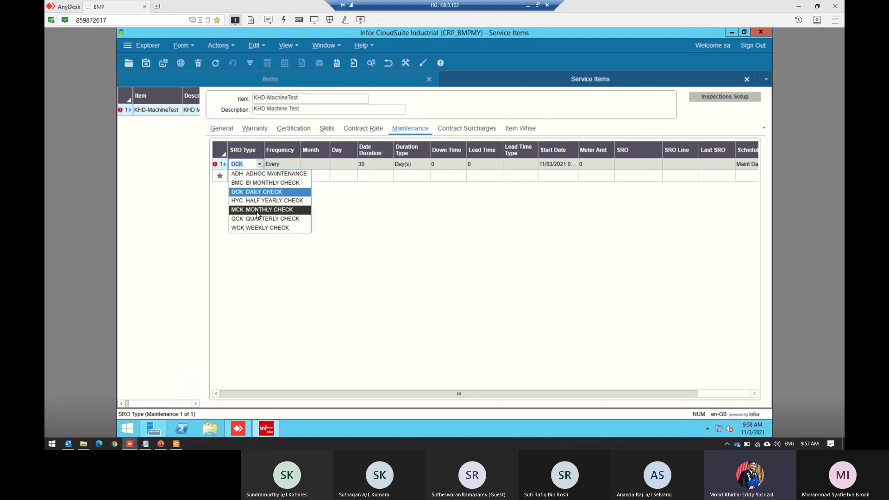
{"action": "left_click", "coordinate": [268, 228]}
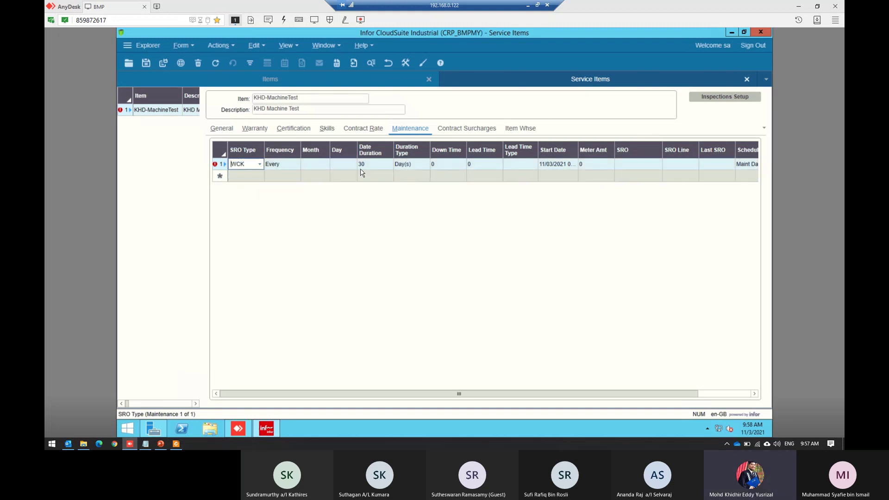
{"action": "key", "text": "Tab"}
{"action": "type", "text": "7"}
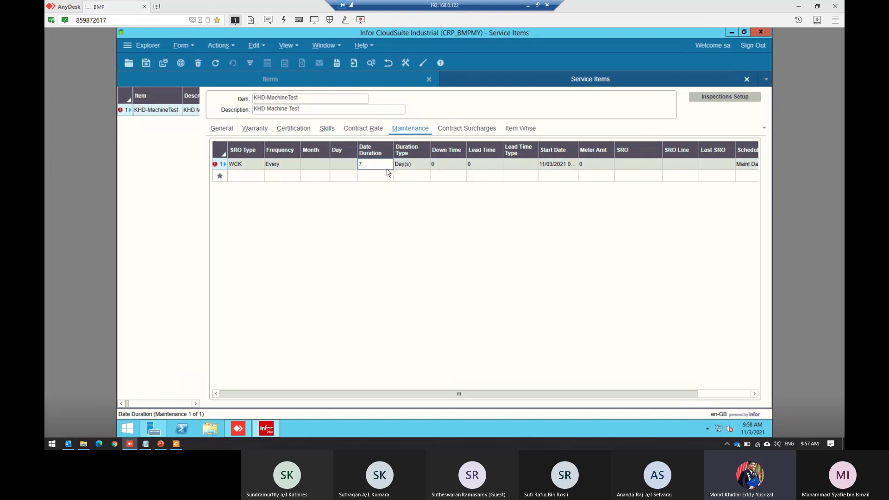
- Examine the Duration Type, Down Time and Lead Time fields of the weekly maintenance line
{"action": "left_click", "coordinate": [416, 166]}
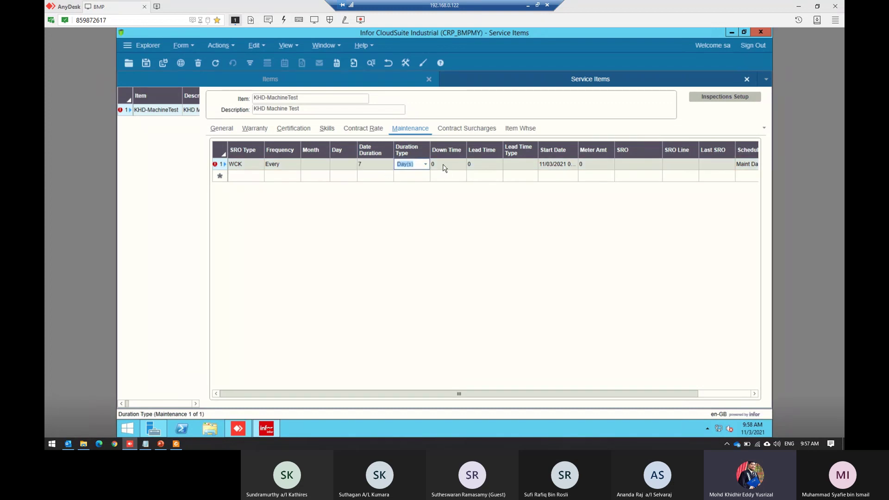
{"action": "left_click", "coordinate": [454, 165]}
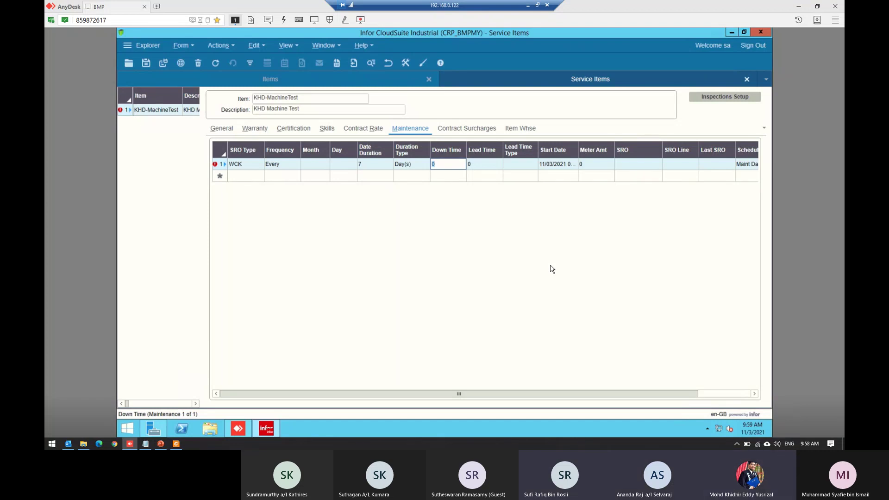
{"action": "left_click", "coordinate": [482, 164]}
{"action": "left_click", "coordinate": [458, 163]}
{"action": "left_click", "coordinate": [477, 167]}
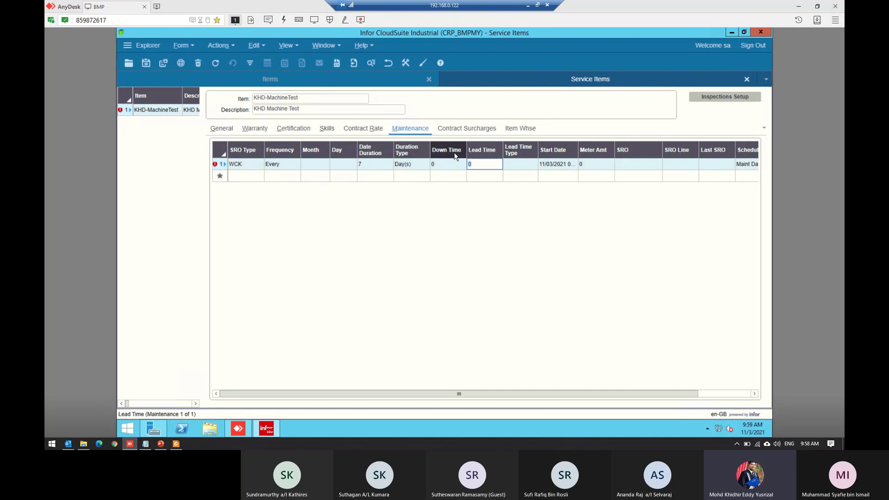
- Discard the unsaved entries on the weekly maintenance line to restore a blank line
{"action": "key", "text": "shift+Tab"}
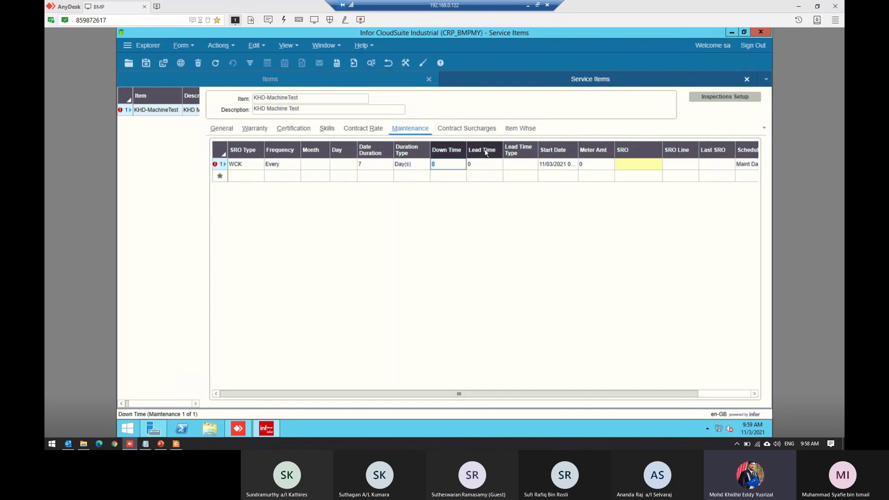
{"action": "key", "text": "Tab"}
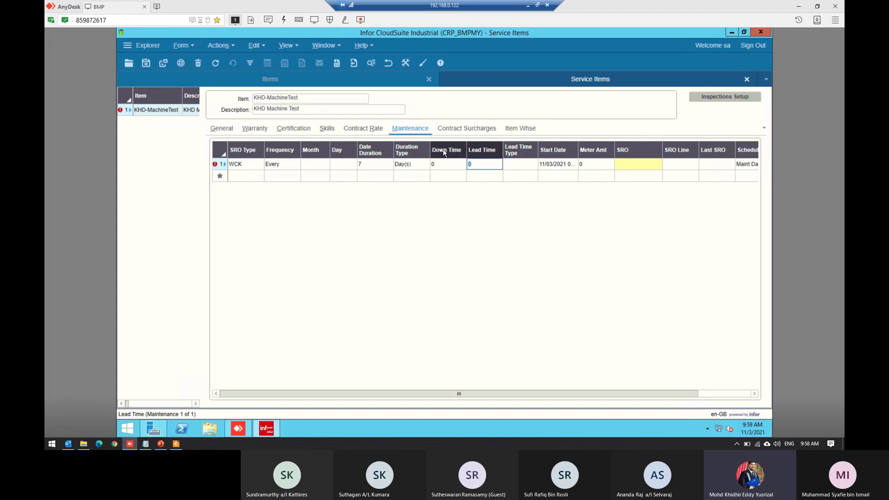
{"action": "key", "text": "shift+Tab"}
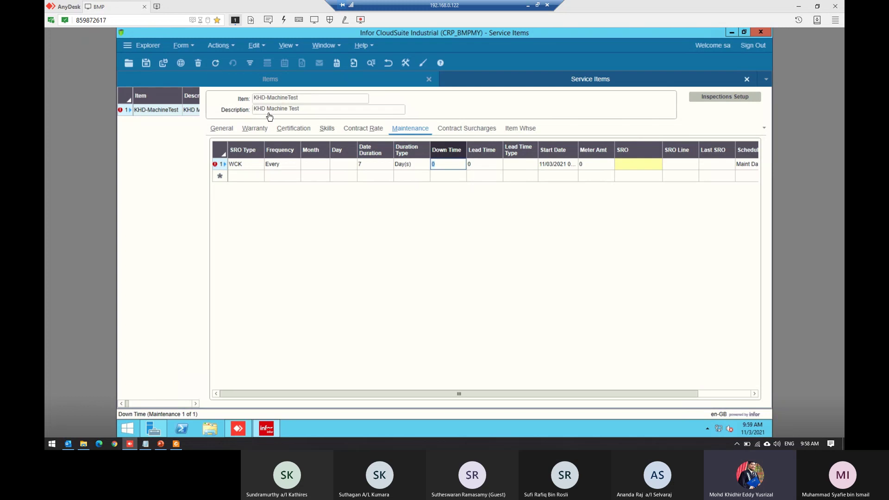
{"action": "key", "text": "F5"}
{"action": "left_click", "coordinate": [440, 274]}
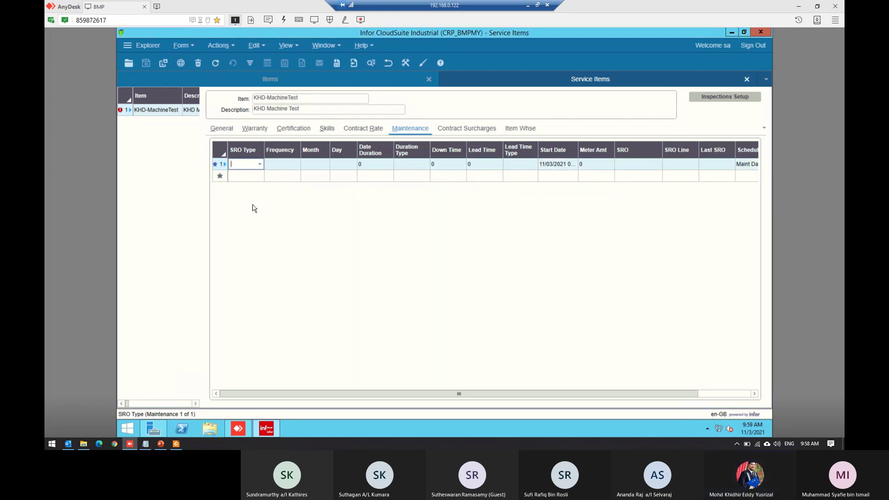
- Set the blank maintenance line's SRO type to WCK, Weekly Check, and its duration type to Day(s)
{"action": "left_click", "coordinate": [259, 164]}
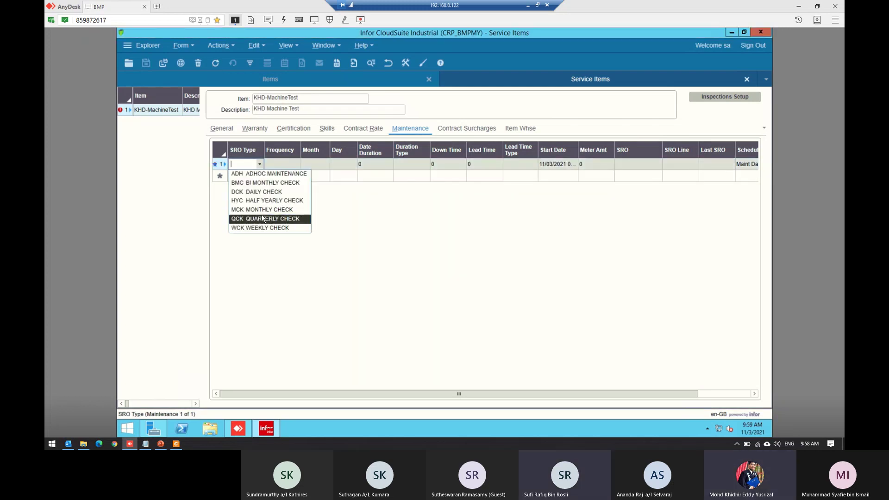
{"action": "left_click", "coordinate": [262, 228]}
{"action": "left_click", "coordinate": [329, 165]}
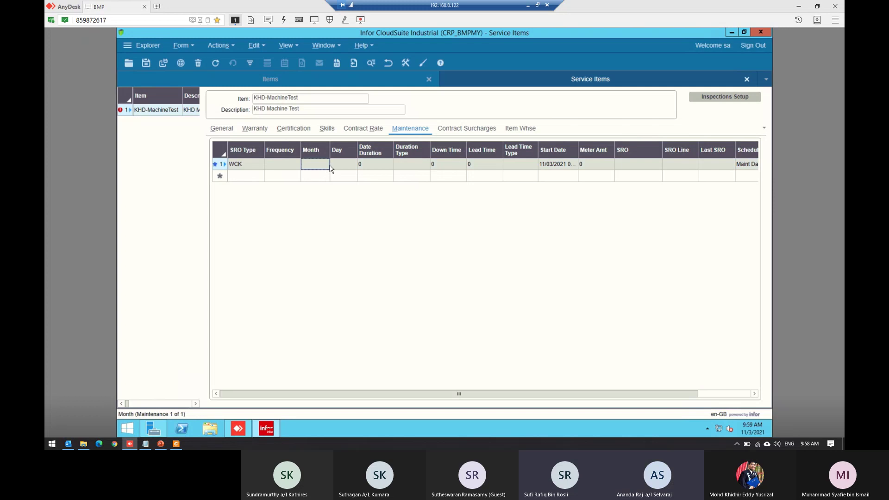
{"action": "left_click", "coordinate": [355, 166]}
{"action": "left_click", "coordinate": [368, 166]}
{"action": "left_click", "coordinate": [414, 166]}
{"action": "left_click", "coordinate": [425, 164]}
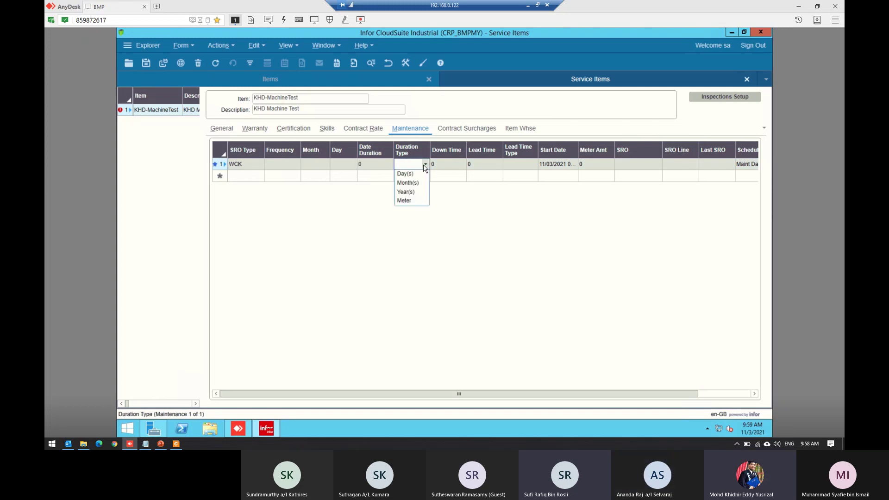
{"action": "left_click", "coordinate": [405, 174]}
- Set the weekly maintenance line's date duration to 7
{"action": "left_click", "coordinate": [377, 165]}
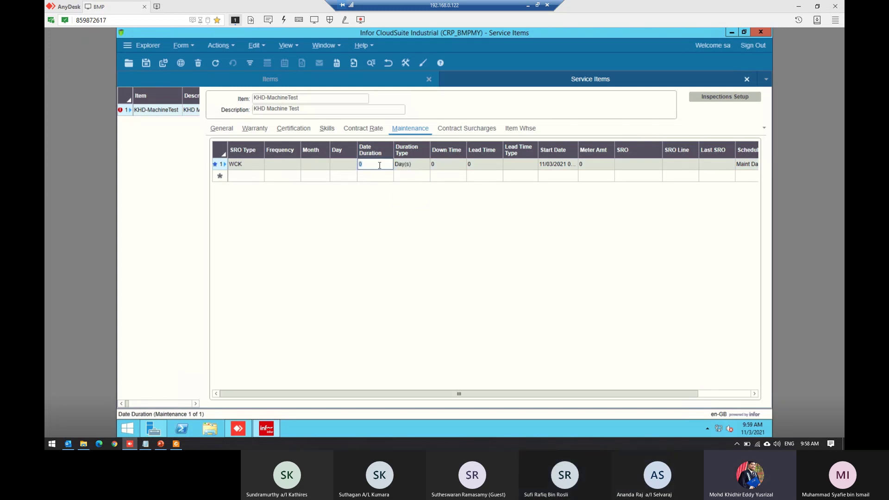
{"action": "left_click", "coordinate": [368, 164]}
{"action": "key", "text": "BackSpace"}
{"action": "key", "text": "Num_Lock"}
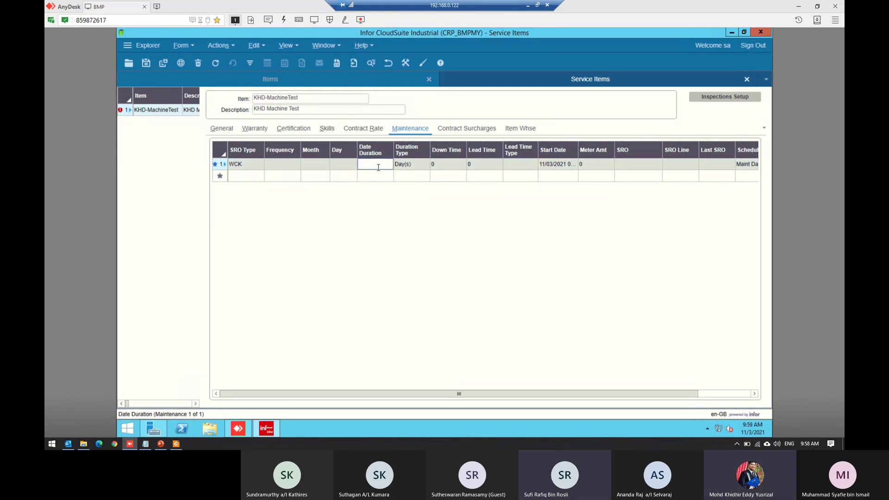
{"action": "type", "text": "7"}
- Set the weekly maintenance line's Down Time to 2
{"action": "left_click", "coordinate": [451, 163]}
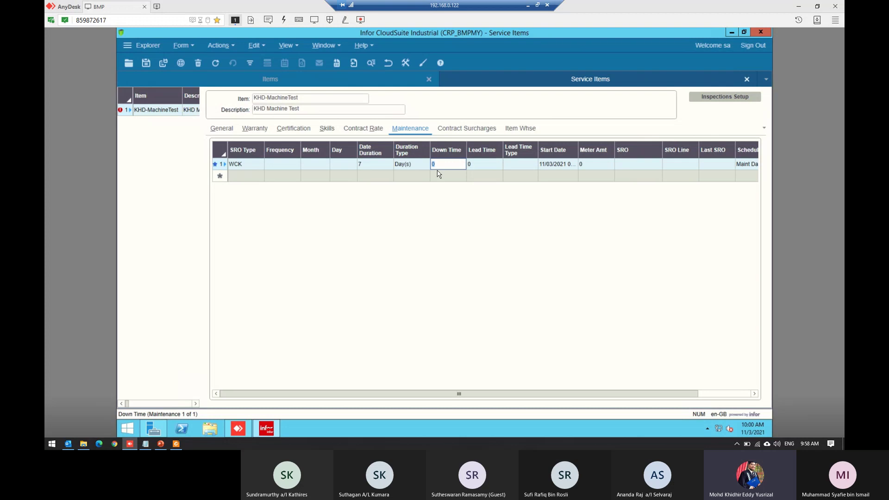
{"action": "type", "text": "2"}
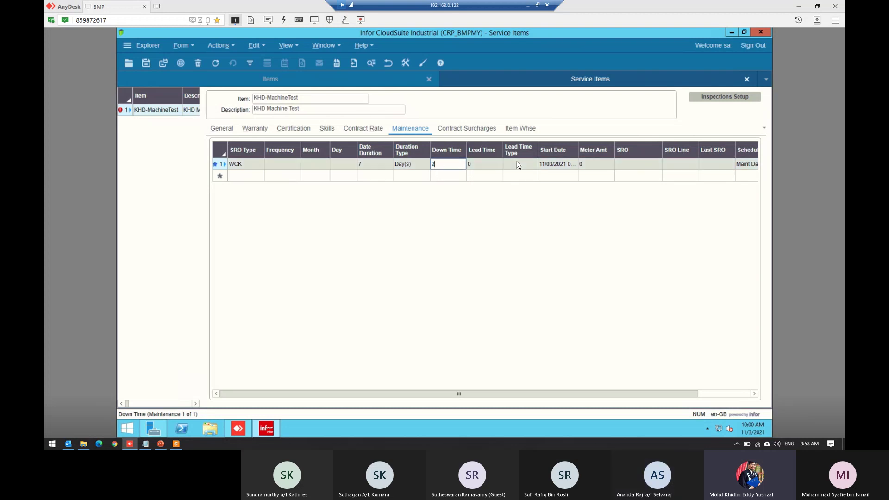
{"action": "left_click", "coordinate": [534, 165]}
{"action": "left_click", "coordinate": [534, 165]}
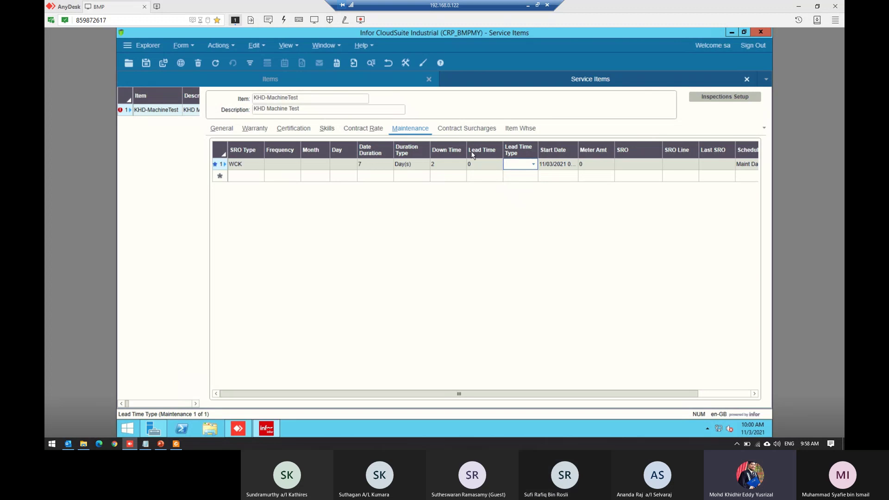
- Review the available Duration Type options alongside the Down Time of the weekly maintenance line
{"action": "left_click", "coordinate": [454, 164]}
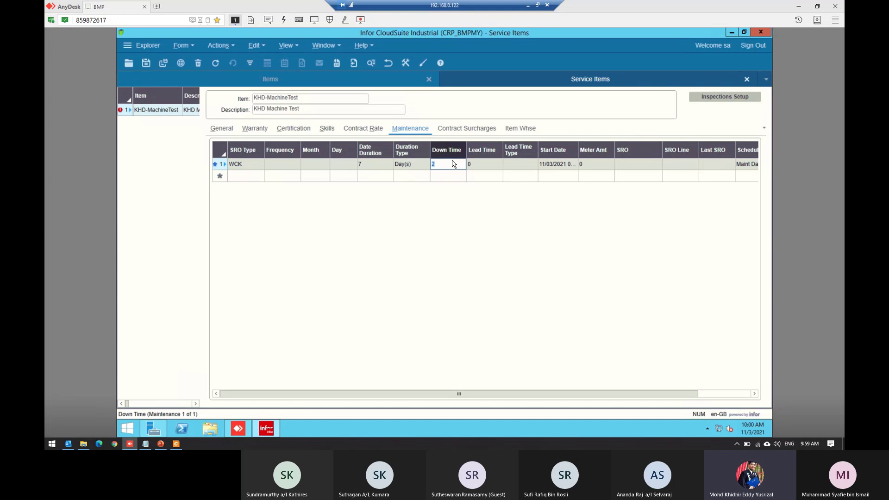
{"action": "left_click", "coordinate": [422, 166]}
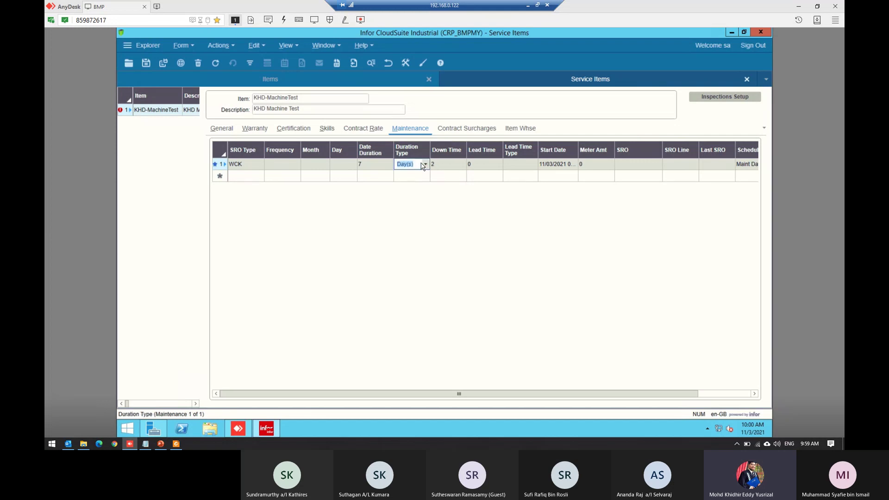
{"action": "left_click", "coordinate": [424, 165]}
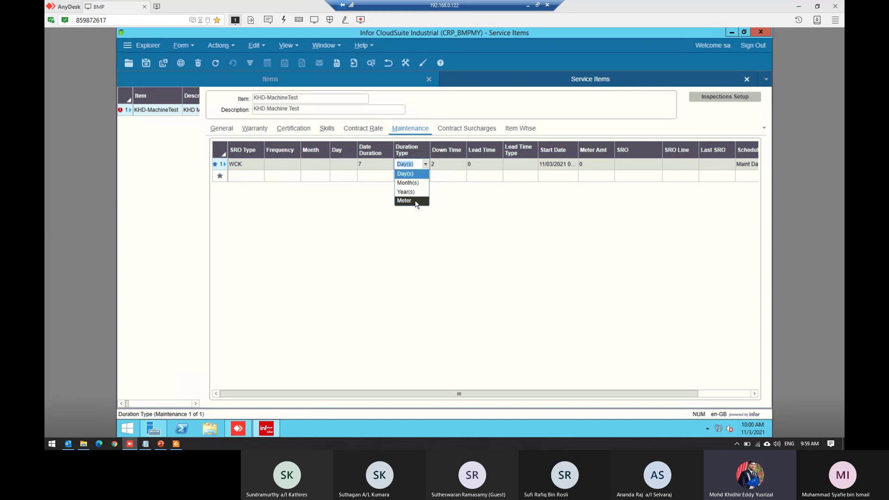
{"action": "left_click", "coordinate": [439, 170]}
{"action": "left_click", "coordinate": [448, 168]}
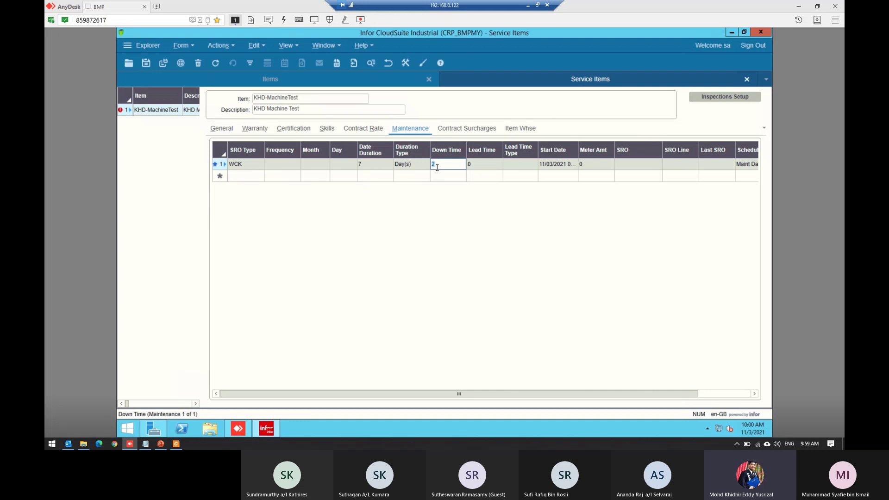
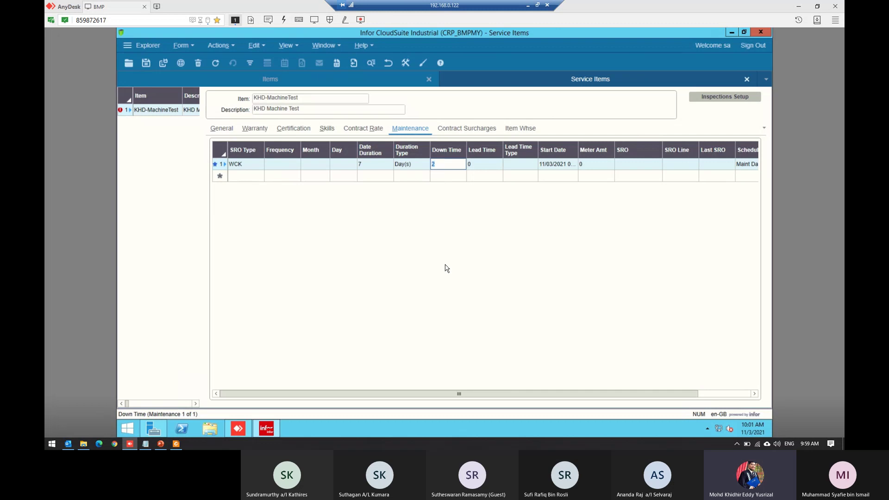
- Set the weekly maintenance line's Down Time to 0
{"action": "left_click", "coordinate": [481, 166]}
{"action": "left_click", "coordinate": [449, 163]}
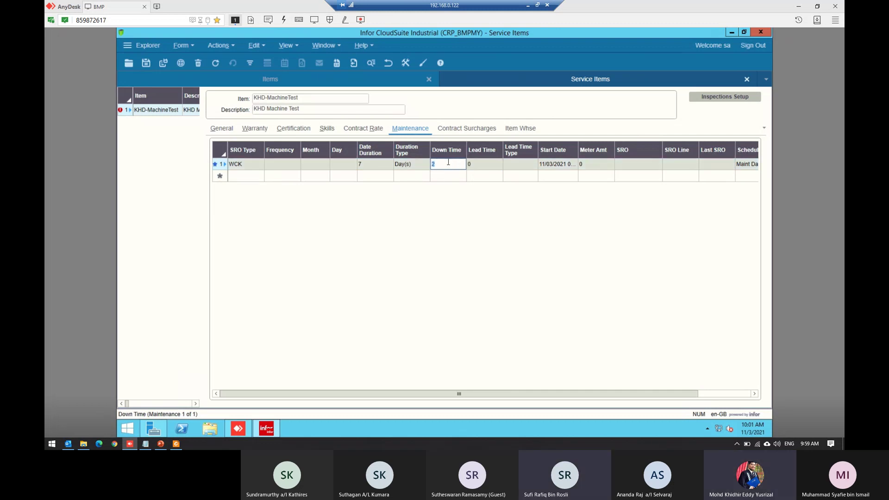
{"action": "type", "text": "0."}
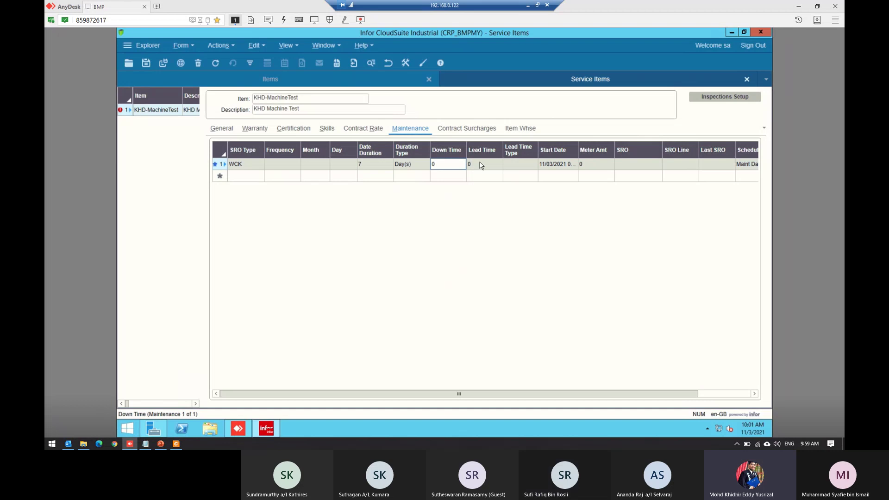
{"action": "left_click", "coordinate": [482, 165]}
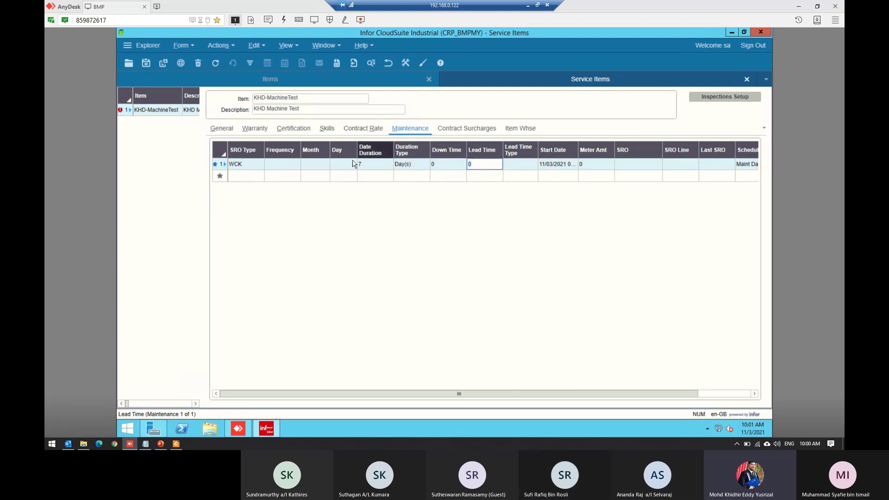
- Compare the Down Time and Lead Time fields of the weekly maintenance line
{"action": "left_click", "coordinate": [462, 151]}
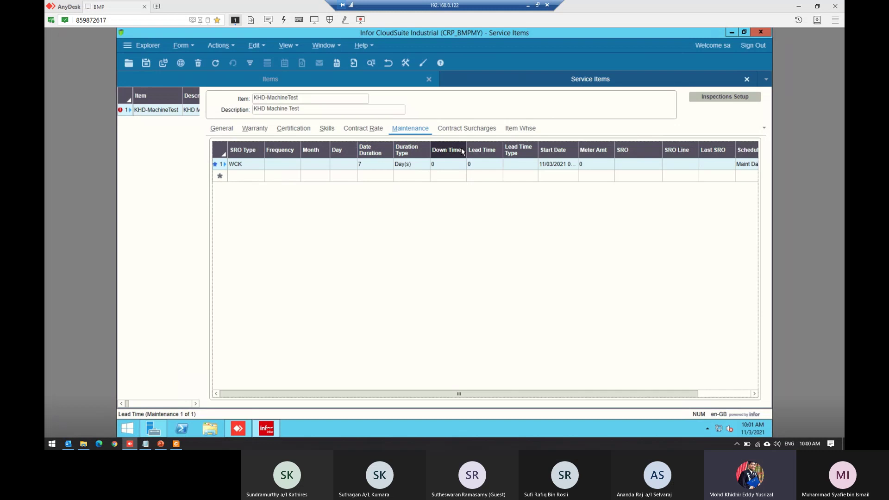
{"action": "left_click", "coordinate": [471, 151]}
{"action": "left_click", "coordinate": [452, 146]}
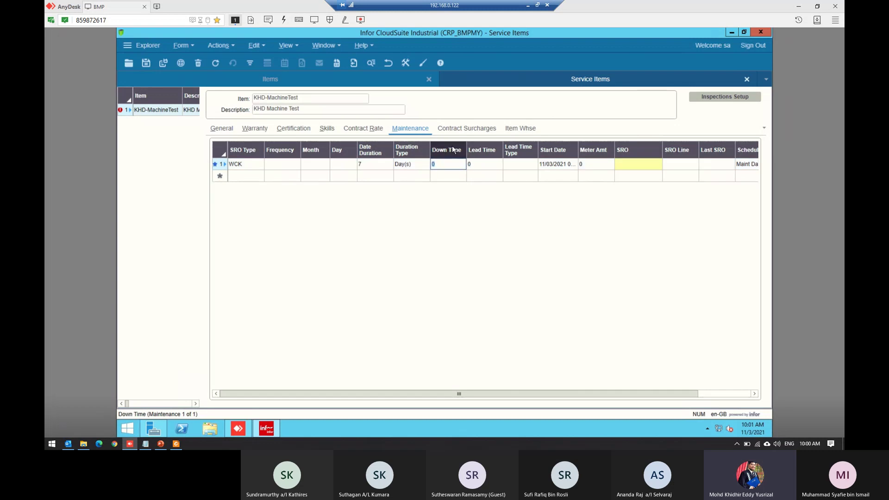
{"action": "left_click", "coordinate": [475, 150]}
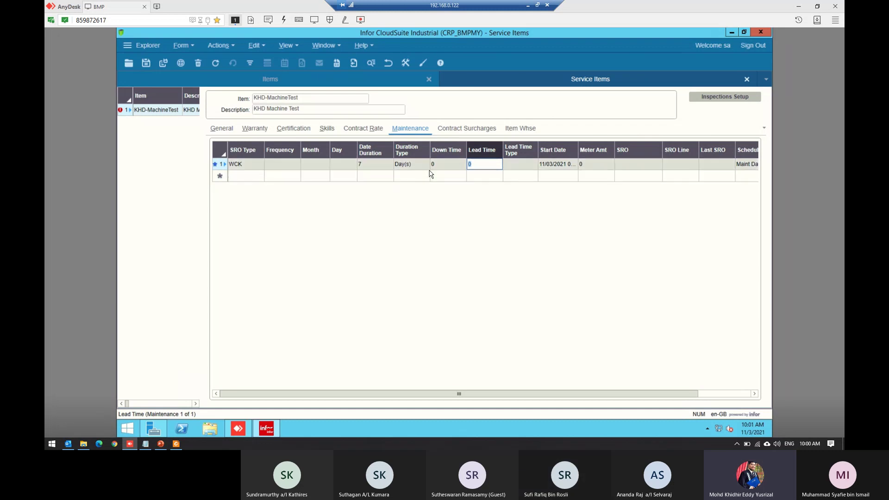
{"action": "key", "text": "shift+Tab"}
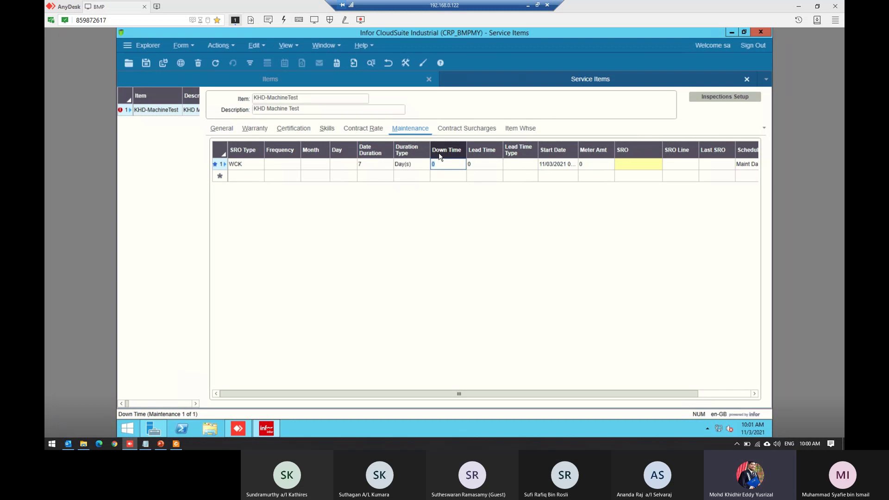
{"action": "key", "text": "Tab"}
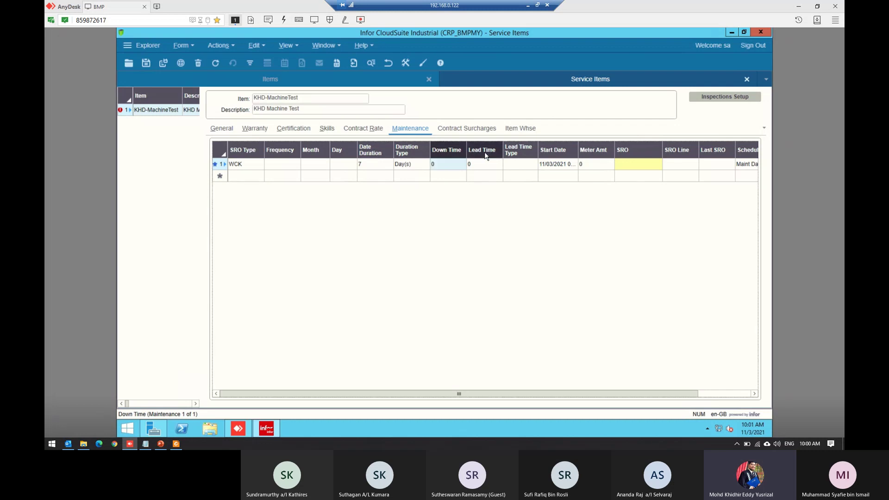
{"action": "key", "text": "shift+Tab"}
{"action": "key", "text": "Tab"}
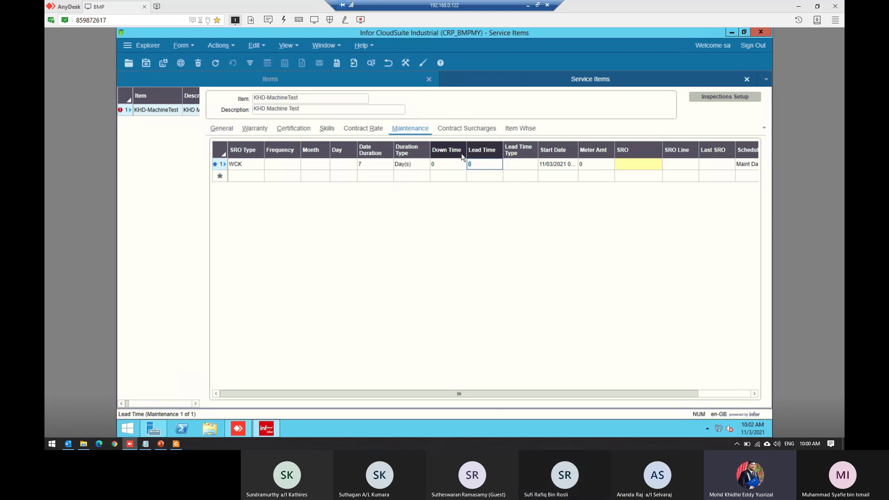
{"action": "key", "text": "Tab"}
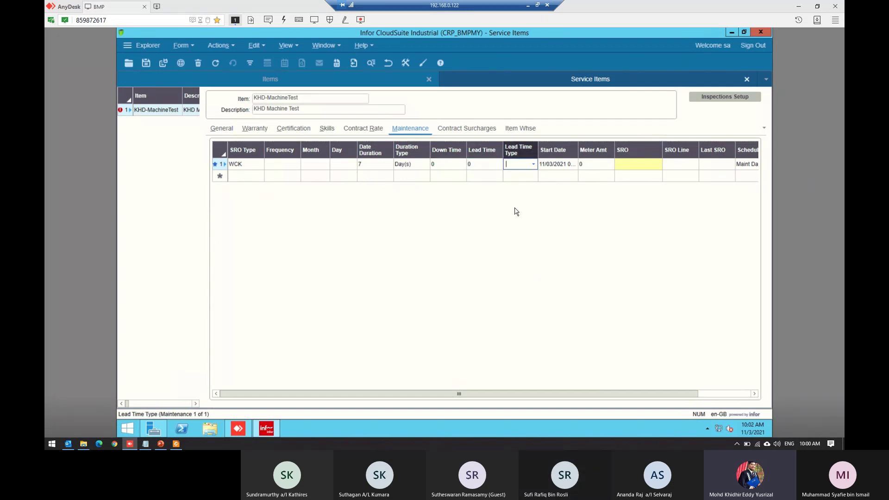
- Review the Lead Time Type options and how they relate to the Lead Time field
{"action": "left_click", "coordinate": [533, 165]}
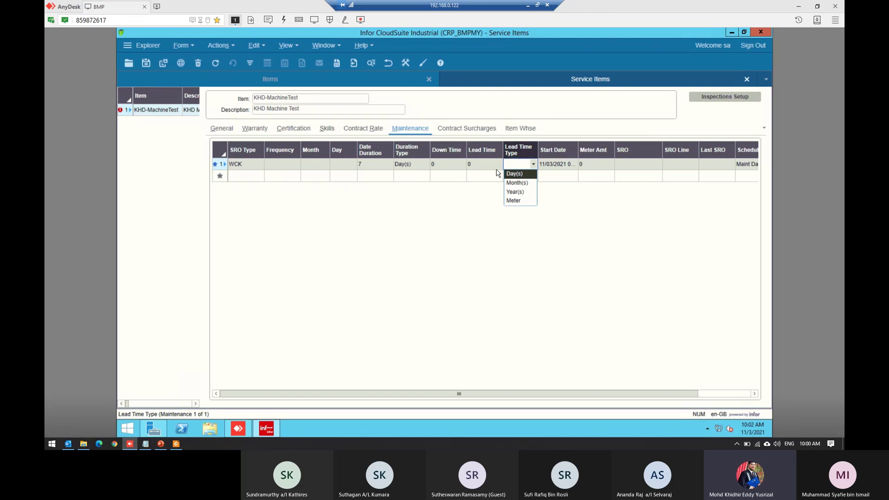
{"action": "left_click", "coordinate": [523, 155]}
{"action": "left_click", "coordinate": [568, 166]}
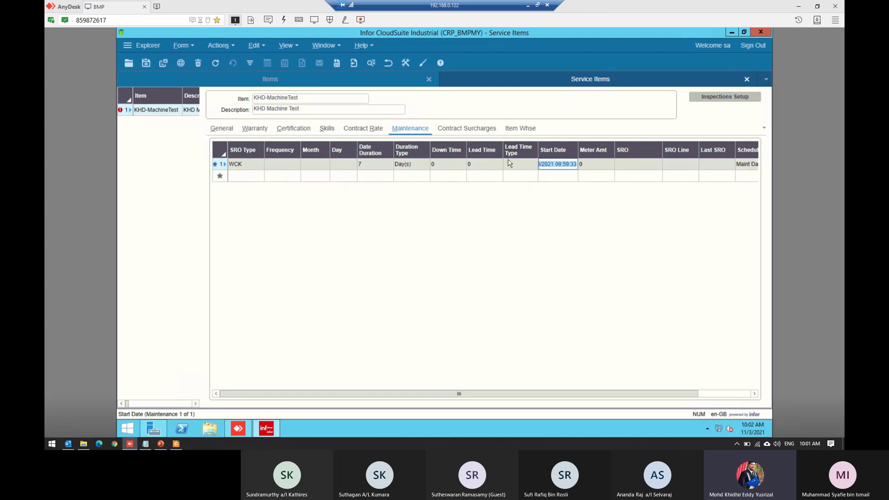
{"action": "left_click", "coordinate": [484, 149]}
{"action": "left_click", "coordinate": [518, 151]}
{"action": "left_click", "coordinate": [481, 151]}
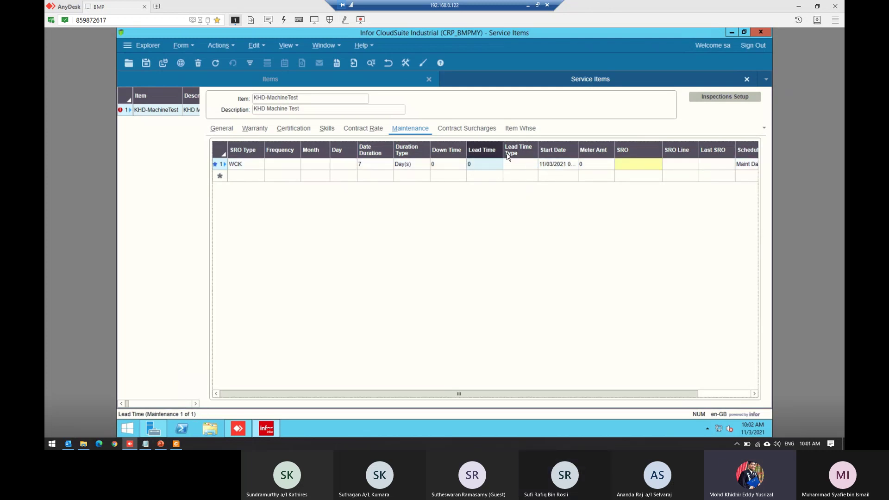
{"action": "left_click", "coordinate": [513, 151]}
{"action": "left_click", "coordinate": [492, 152]}
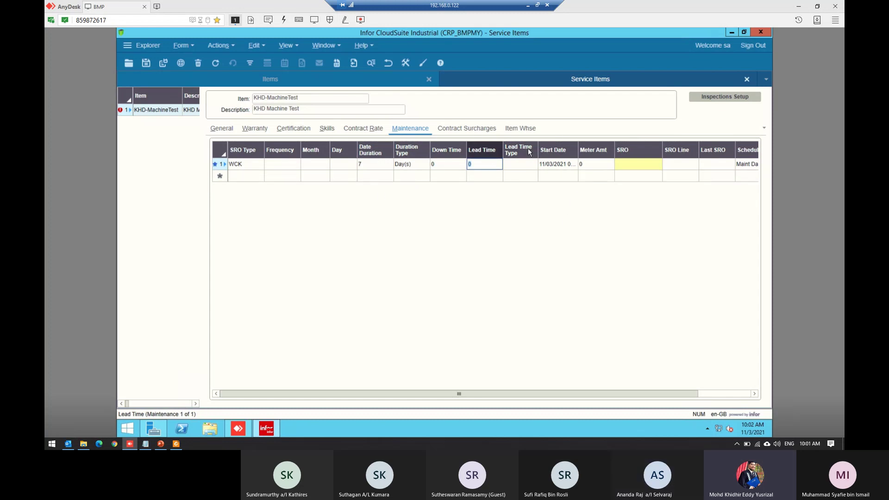
- Examine the date and time in the weekly maintenance line's Start Date field
{"action": "left_click", "coordinate": [560, 164]}
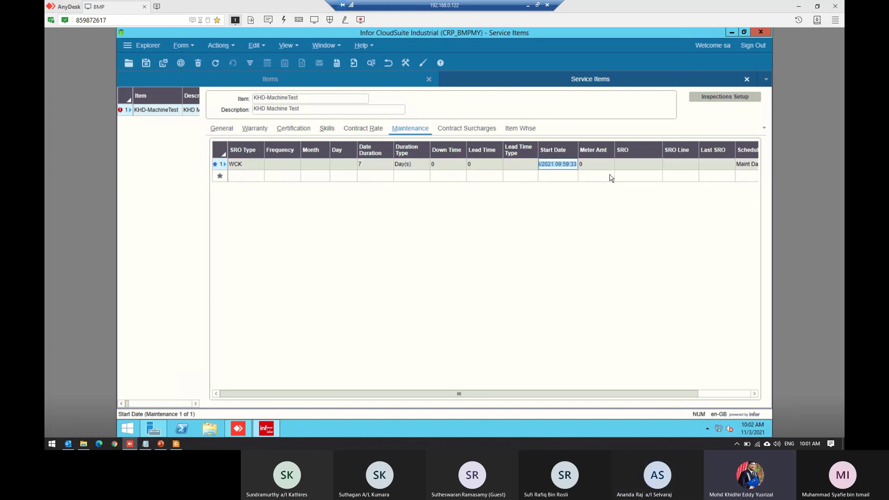
{"action": "left_click", "coordinate": [555, 165]}
{"action": "left_click_drag", "start_coordinate": [553, 165], "coordinate": [501, 174]}
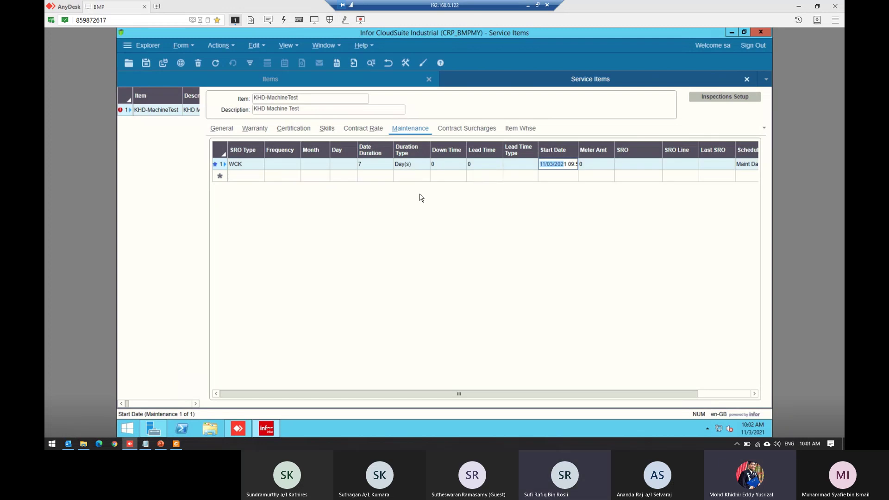
{"action": "left_click", "coordinate": [550, 164]}
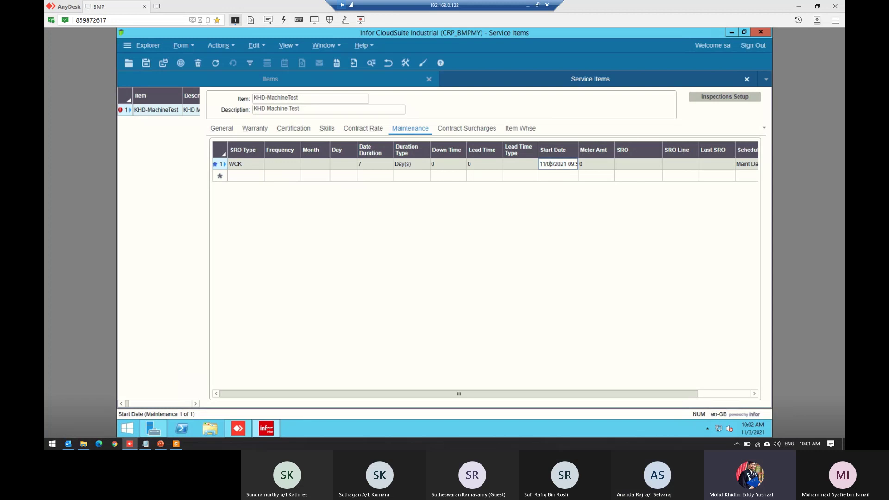
{"action": "left_click_drag", "start_coordinate": [567, 166], "coordinate": [537, 166]}
{"action": "key", "text": "Tab"}
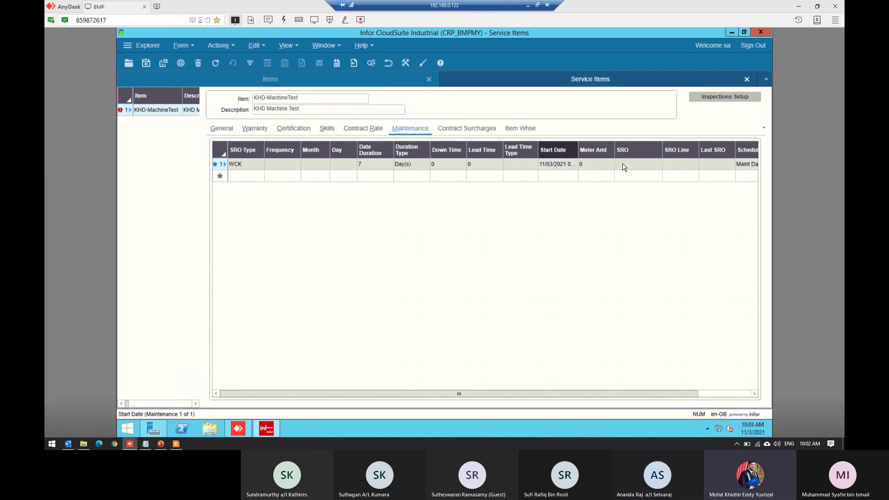
- Check the date portion of the Start Date separately from its time on the weekly maintenance line
{"action": "left_click", "coordinate": [558, 168]}
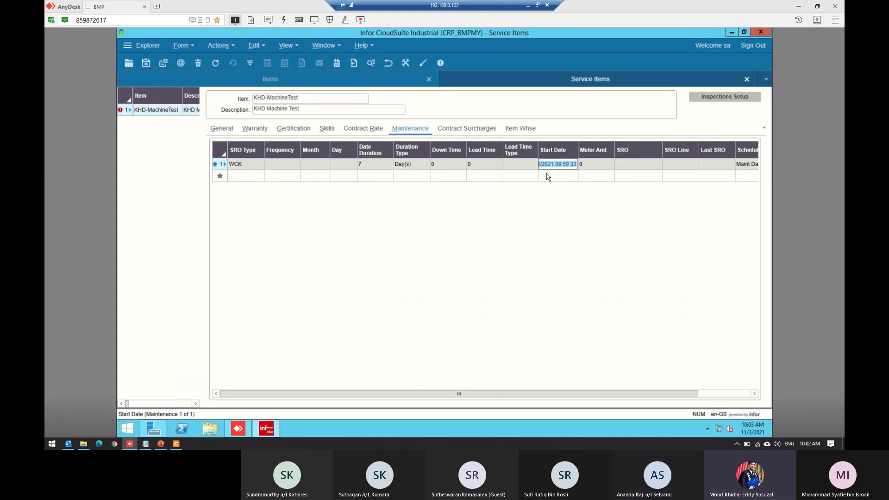
{"action": "left_click_drag", "start_coordinate": [557, 168], "coordinate": [525, 170]}
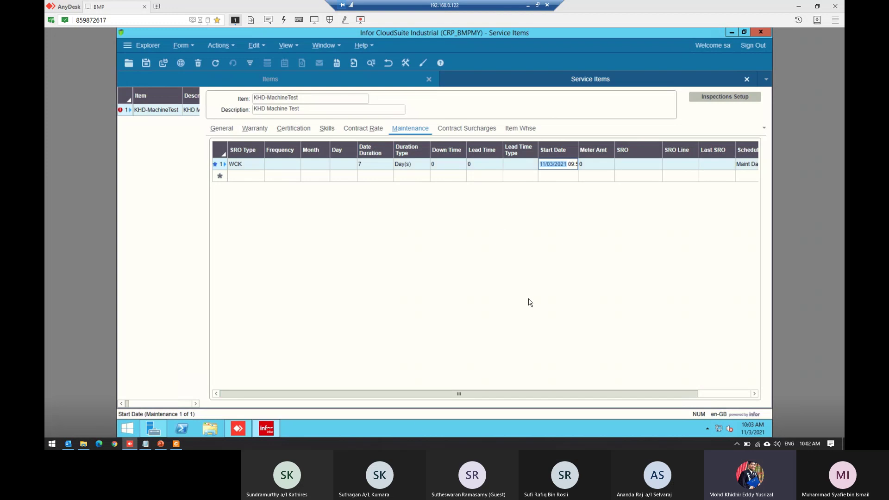
{"action": "left_click", "coordinate": [566, 164]}
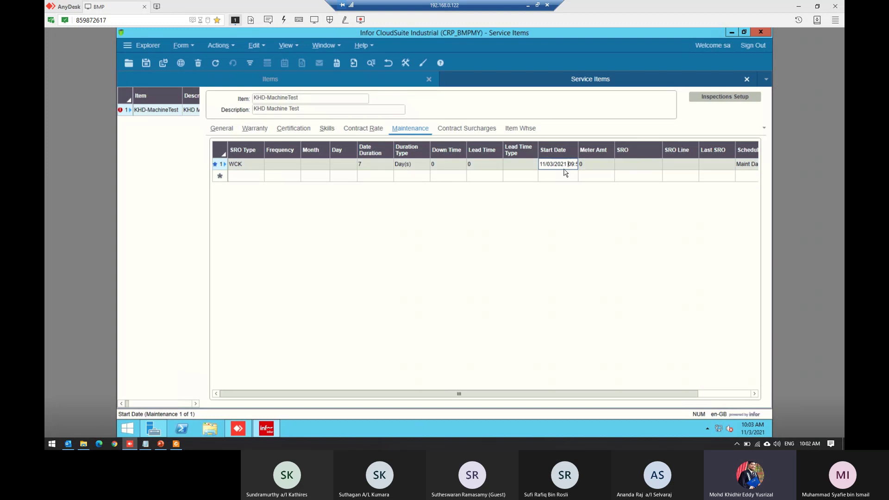
{"action": "key", "text": "Tab"}
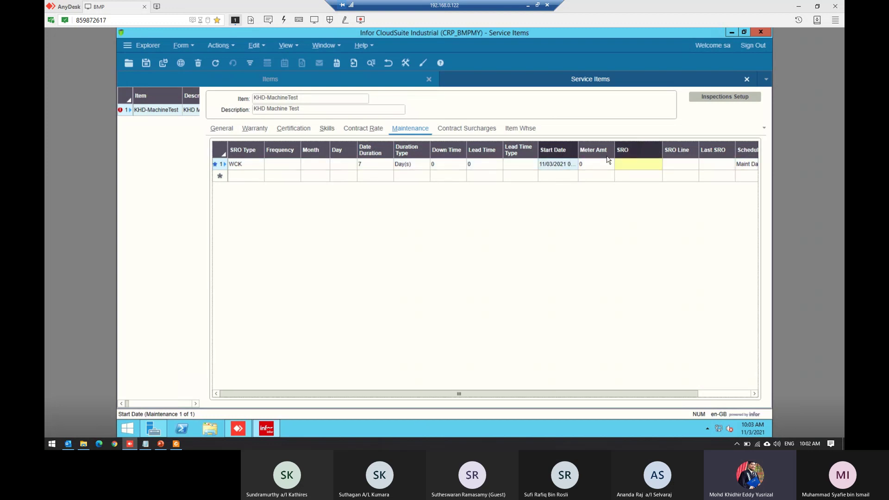
- Set the weekly maintenance line's Meter Amt to 5000
{"action": "left_click", "coordinate": [596, 166]}
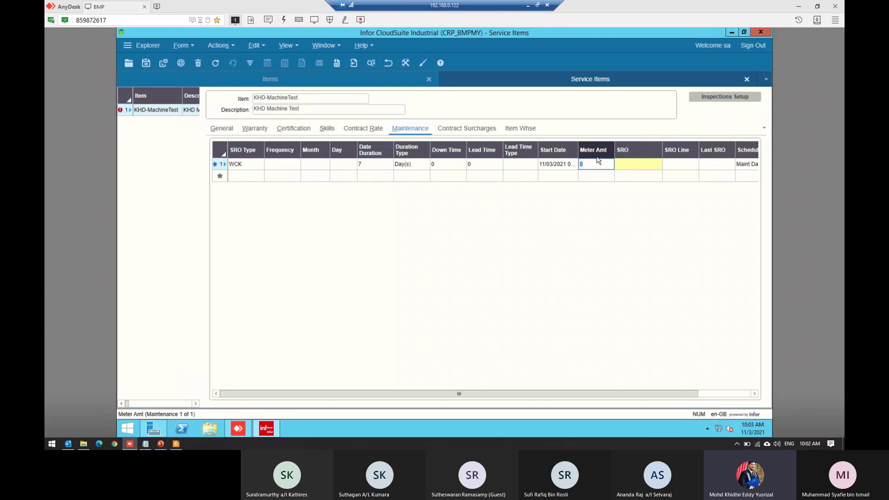
{"action": "left_click", "coordinate": [598, 156]}
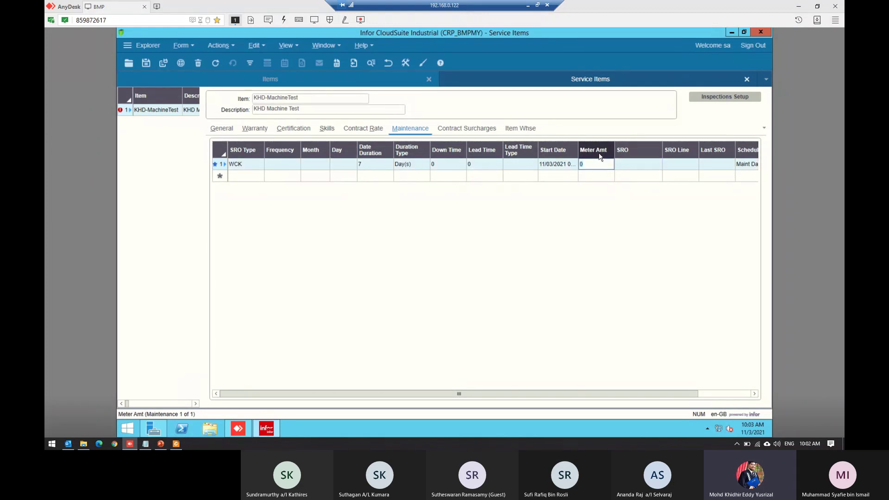
{"action": "left_click", "coordinate": [599, 153]}
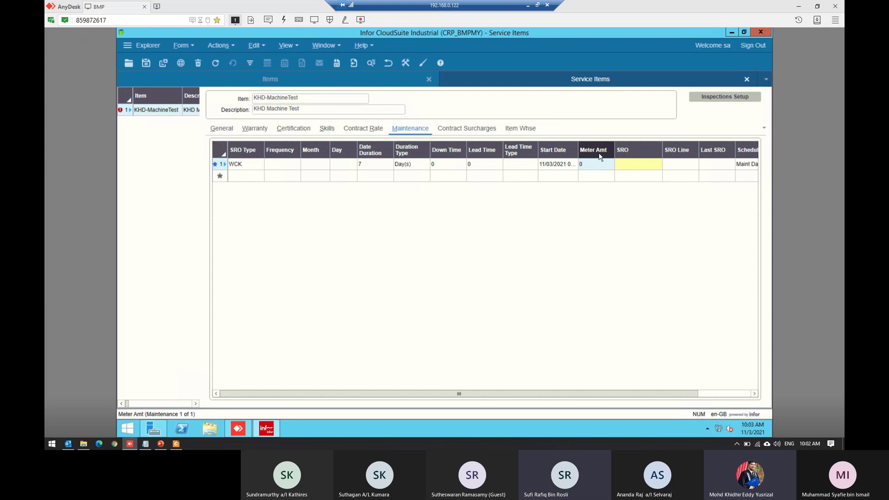
{"action": "left_click", "coordinate": [602, 164]}
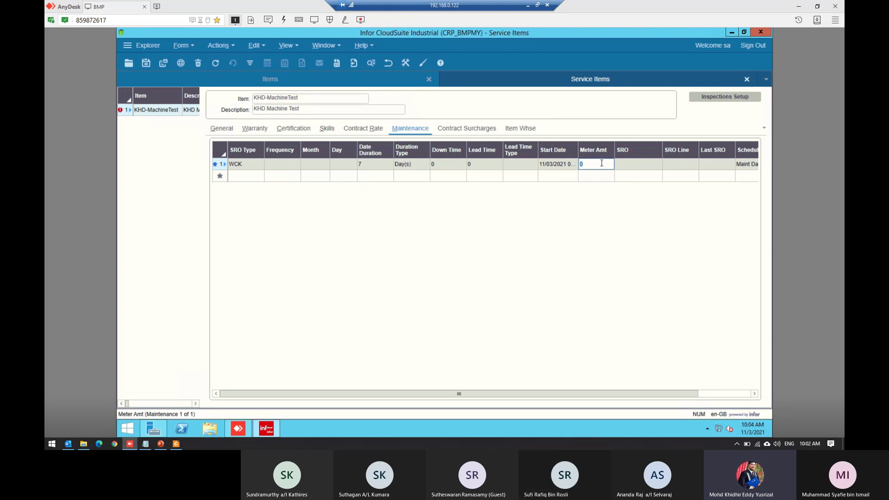
{"action": "type", "text": "5000"}
{"action": "key", "text": "Tab"}
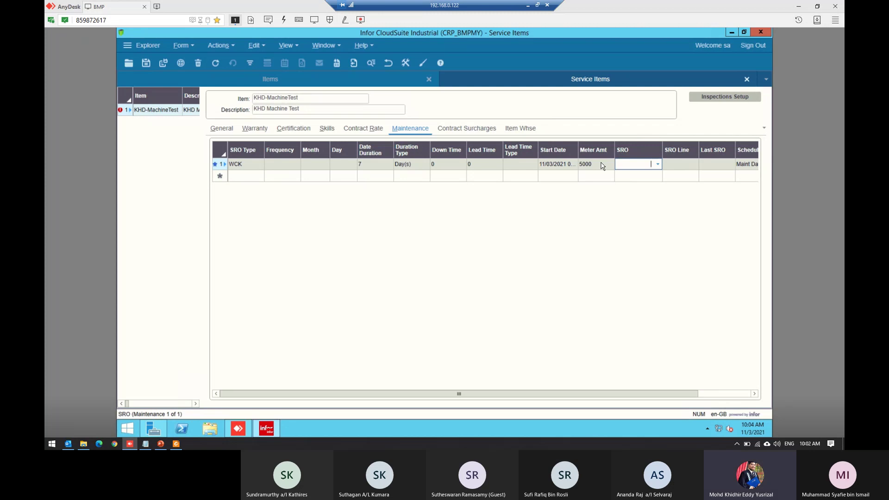
- Clear the weekly maintenance line's Meter Amt so the field is blank
{"action": "left_click", "coordinate": [600, 163]}
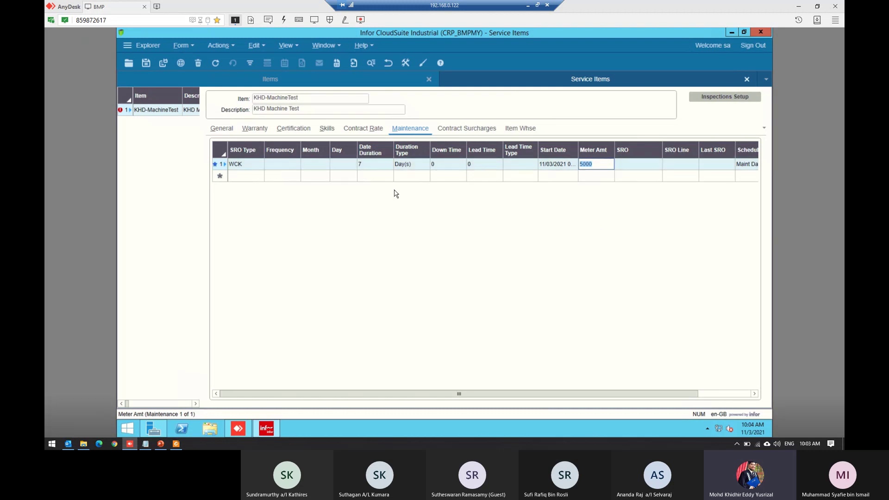
{"action": "key", "text": "BackSpace"}
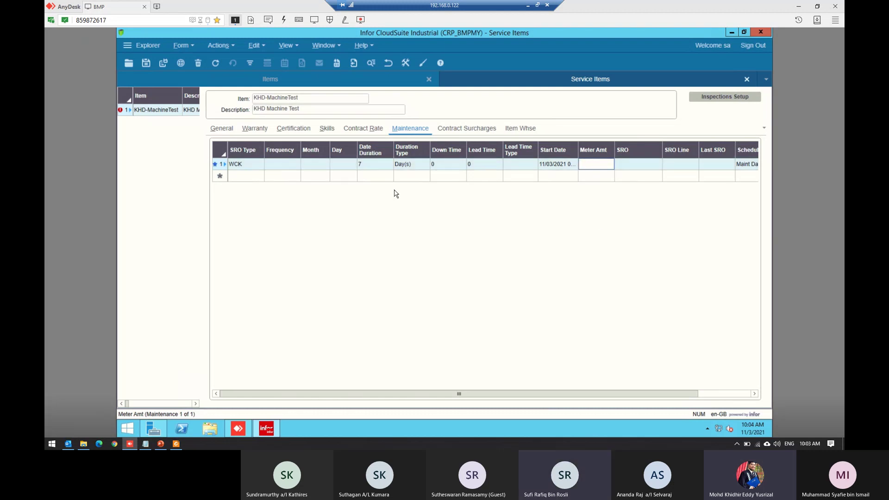
{"action": "type", "text": "0"}
{"action": "key", "text": "Tab"}
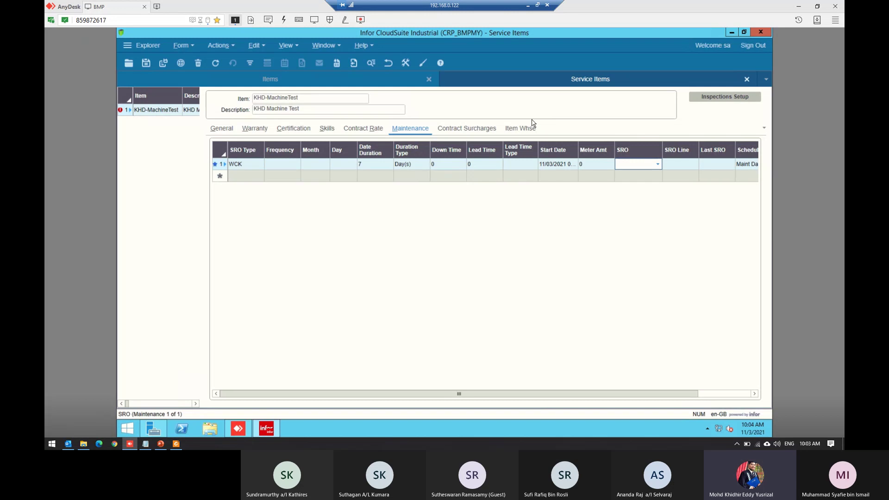
{"action": "left_click", "coordinate": [603, 165]}
{"action": "key", "text": "BackSpace"}
{"action": "key", "text": "Tab"}
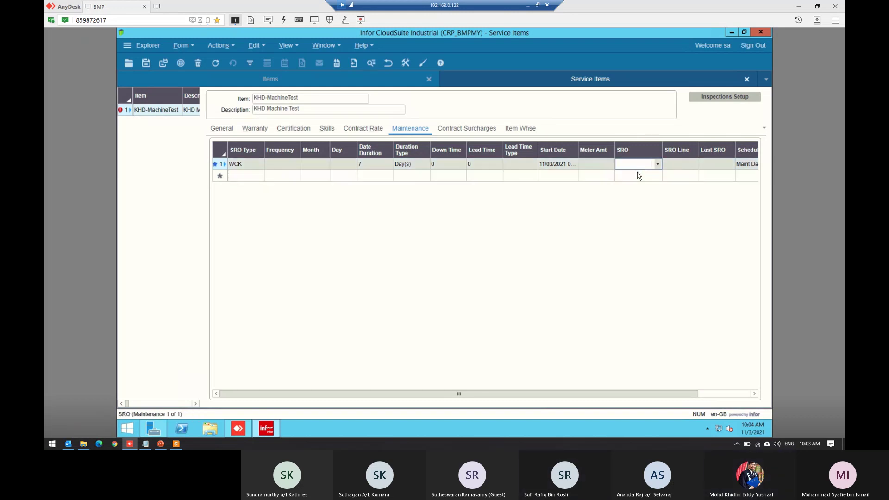
- Look through the SRO codes and descriptions available for the weekly maintenance line without choosing one
{"action": "left_click", "coordinate": [657, 164]}
{"action": "left_click", "coordinate": [657, 165]}
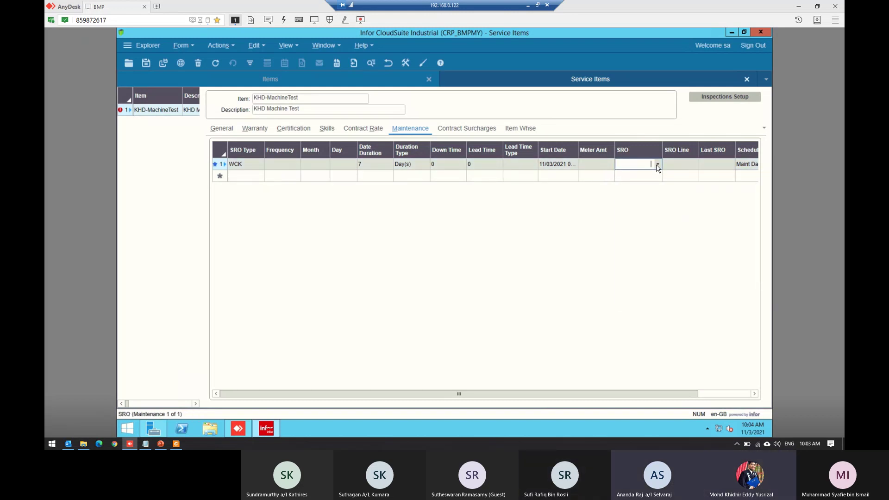
{"action": "left_click_drag", "start_coordinate": [615, 394], "coordinate": [669, 393]}
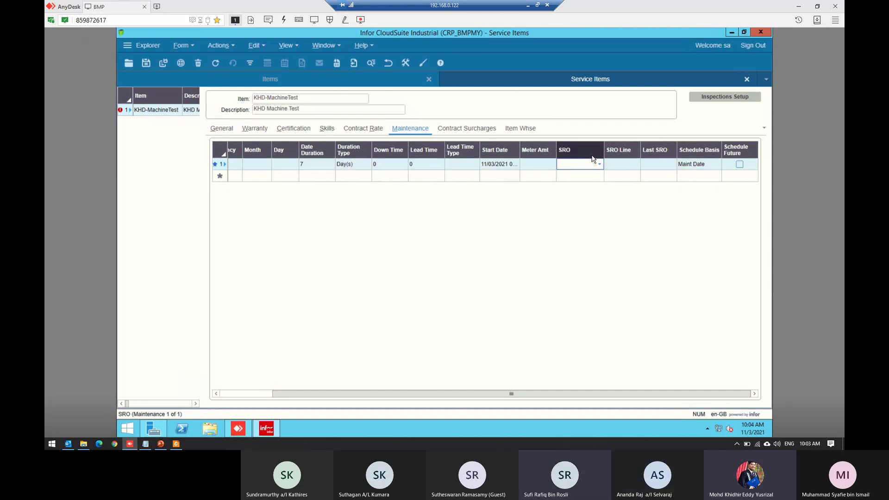
{"action": "left_click", "coordinate": [598, 164]}
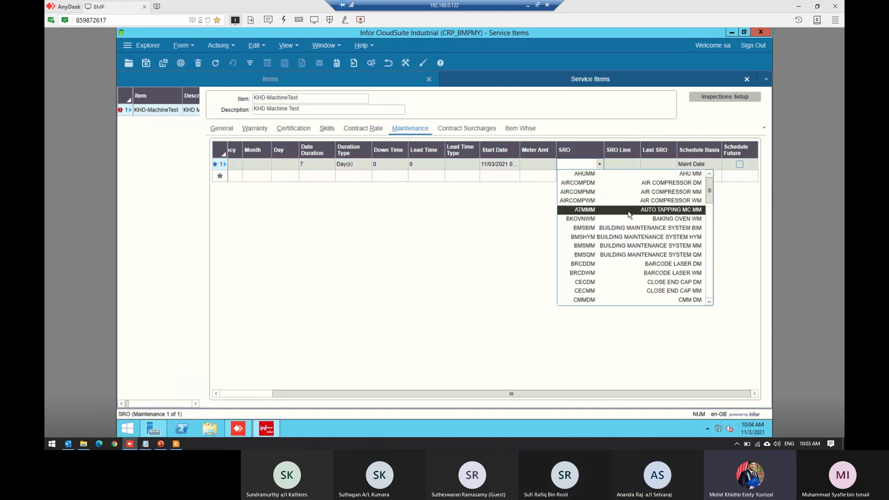
{"action": "scroll", "coordinate": [630, 215], "scroll_direction": "down", "scroll_amount": 5}
{"action": "scroll", "coordinate": [629, 214], "scroll_direction": "down", "scroll_amount": 12}
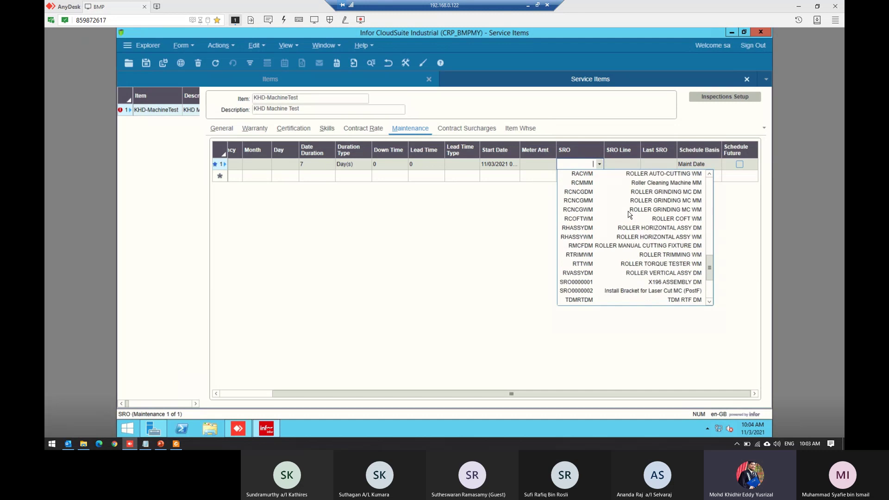
{"action": "left_click", "coordinate": [595, 165]}
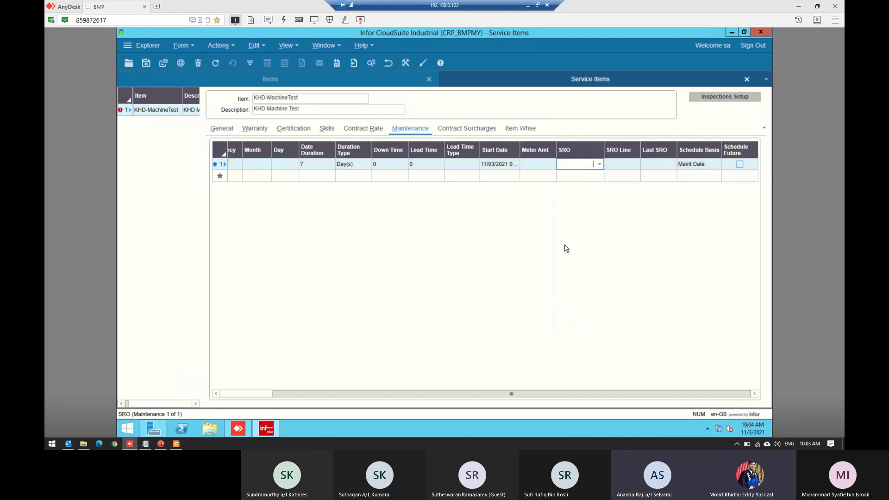
{"action": "left_click", "coordinate": [544, 165]}
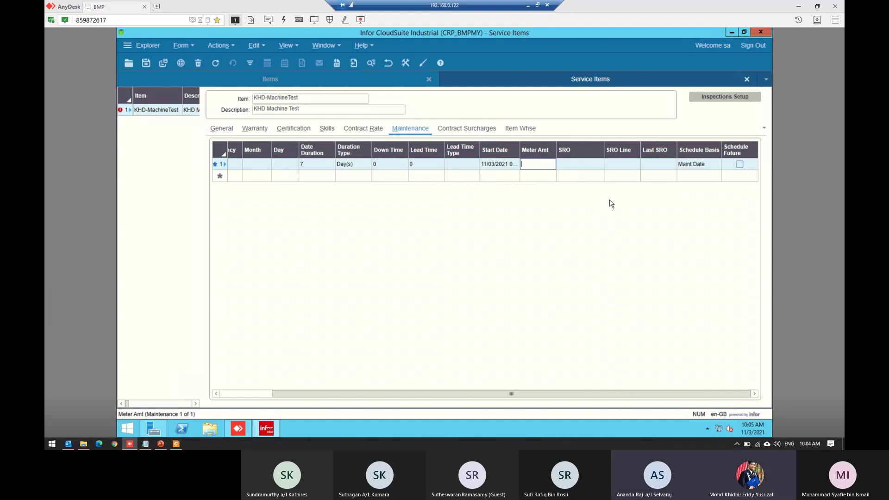
{"action": "left_click_drag", "start_coordinate": [512, 394], "coordinate": [320, 305]}
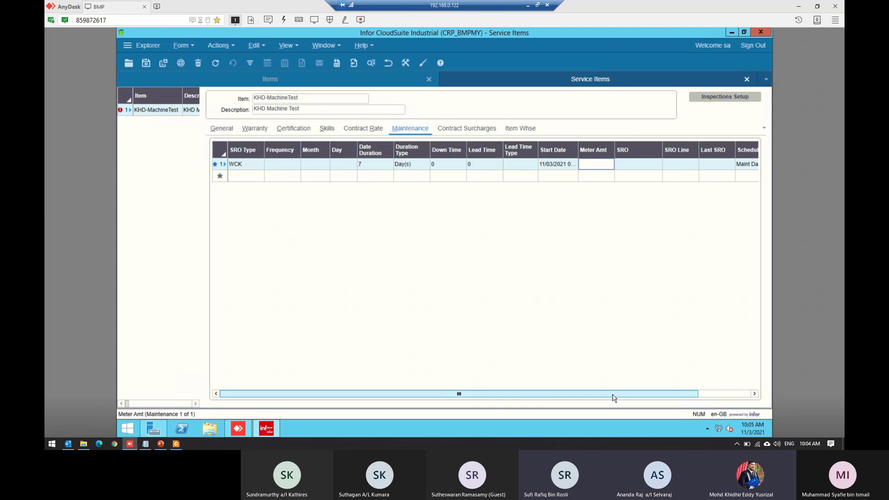
{"action": "left_click_drag", "start_coordinate": [613, 395], "coordinate": [665, 394]}
{"action": "key", "text": "Tab"}
{"action": "key", "text": "Tab"}
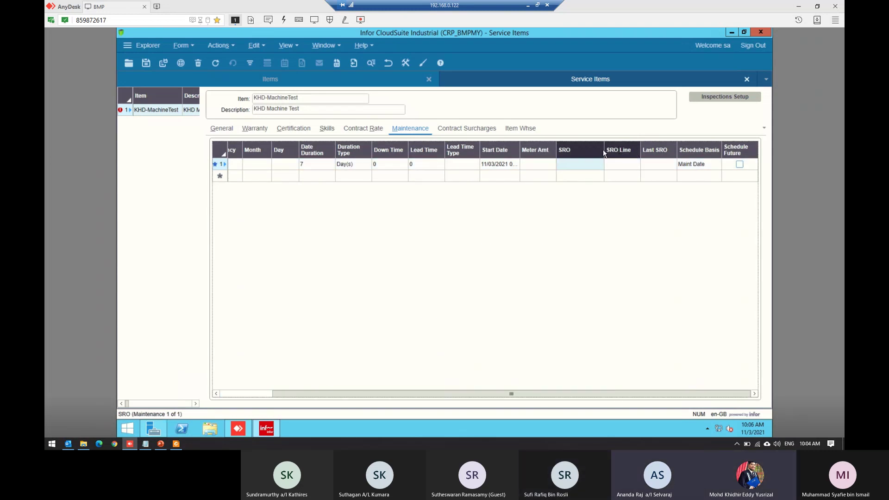
{"action": "key", "text": "shift+Tab"}
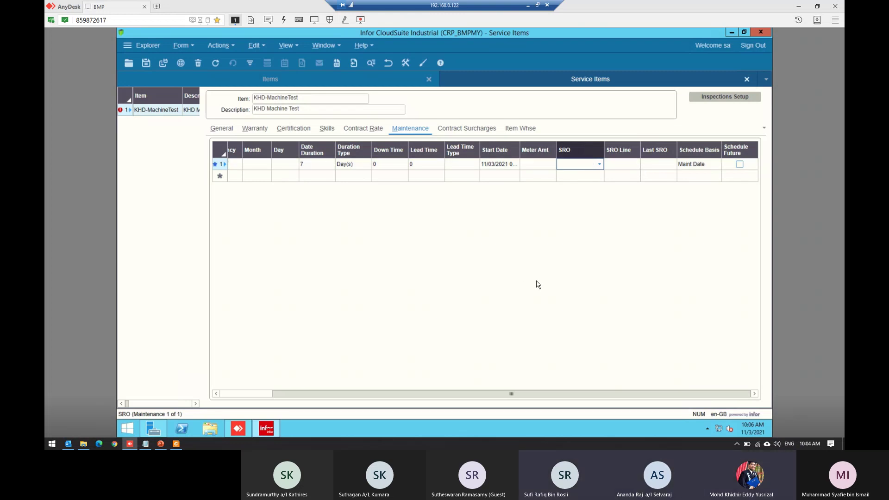
- Review the full SRO list for the weekly maintenance line down to the X196 entries and back to its beginning
{"action": "left_click", "coordinate": [599, 164]}
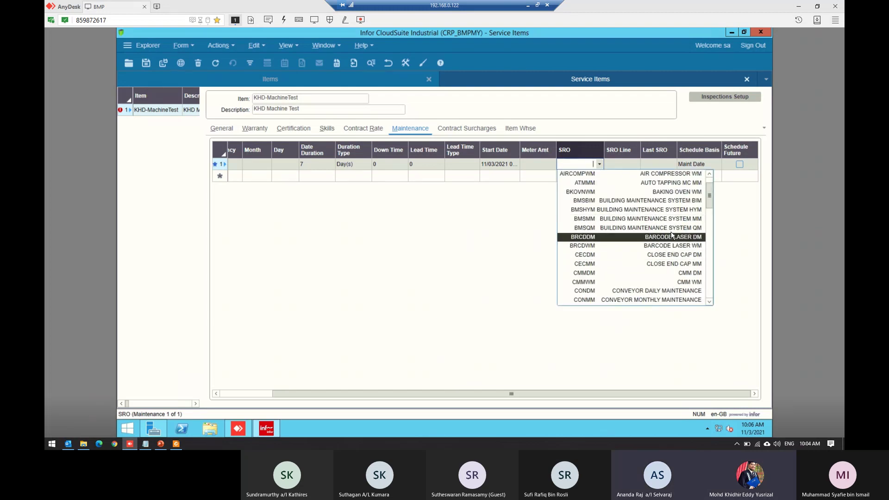
{"action": "scroll", "coordinate": [681, 242], "scroll_direction": "down", "scroll_amount": 4}
{"action": "scroll", "coordinate": [672, 236], "scroll_direction": "down", "scroll_amount": 5}
{"action": "scroll", "coordinate": [672, 235], "scroll_direction": "down", "scroll_amount": 7}
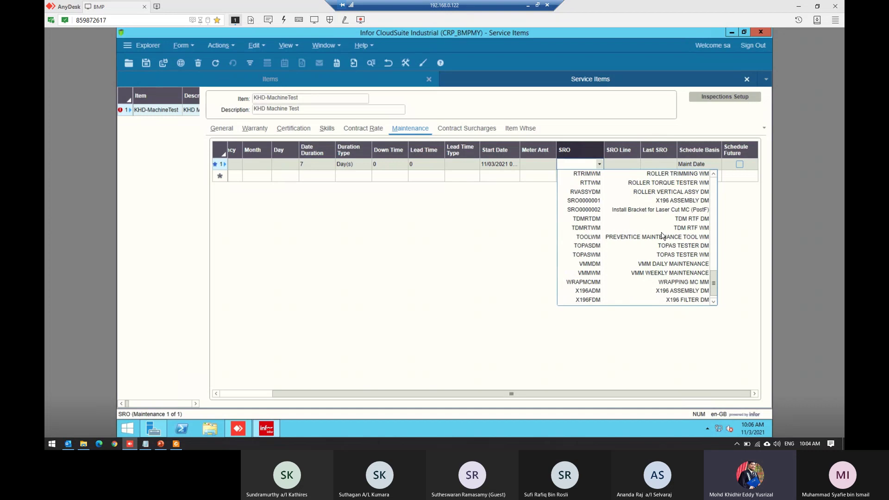
{"action": "scroll", "coordinate": [662, 236], "scroll_direction": "up", "scroll_amount": 1}
{"action": "scroll", "coordinate": [662, 236], "scroll_direction": "up", "scroll_amount": 3}
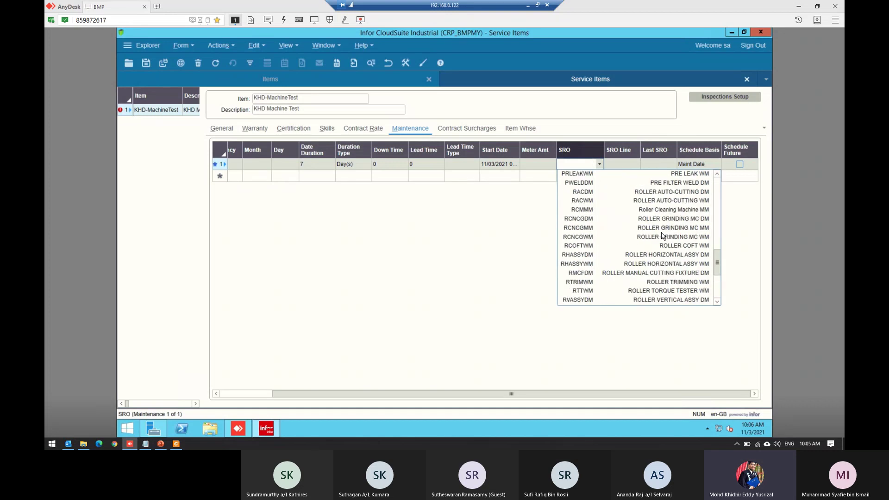
{"action": "scroll", "coordinate": [662, 236], "scroll_direction": "up", "scroll_amount": 1}
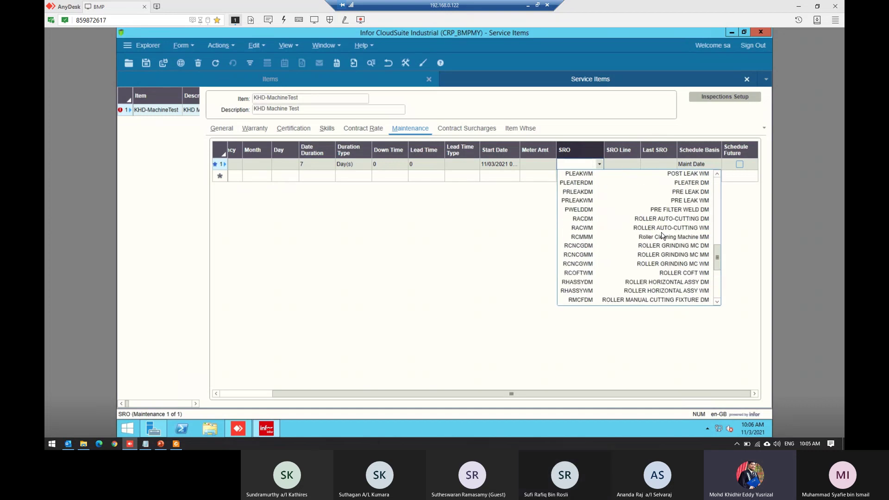
{"action": "scroll", "coordinate": [662, 236], "scroll_direction": "up", "scroll_amount": 4}
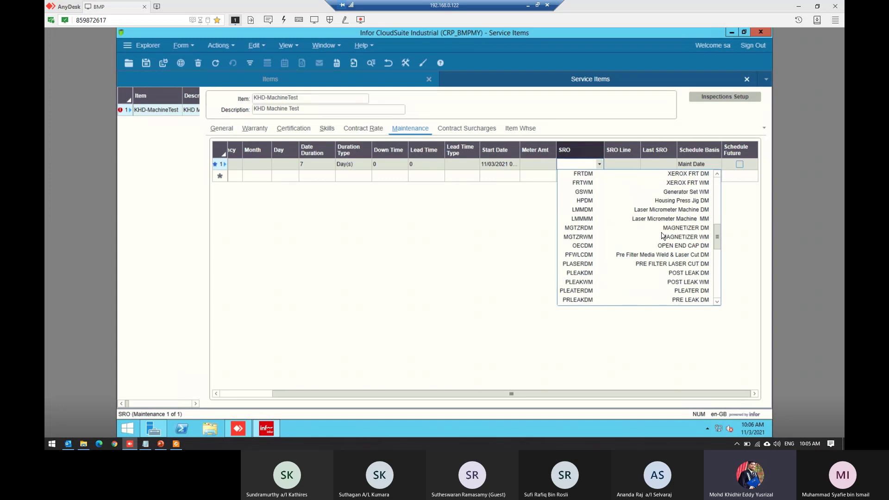
{"action": "scroll", "coordinate": [662, 236], "scroll_direction": "up", "scroll_amount": 4}
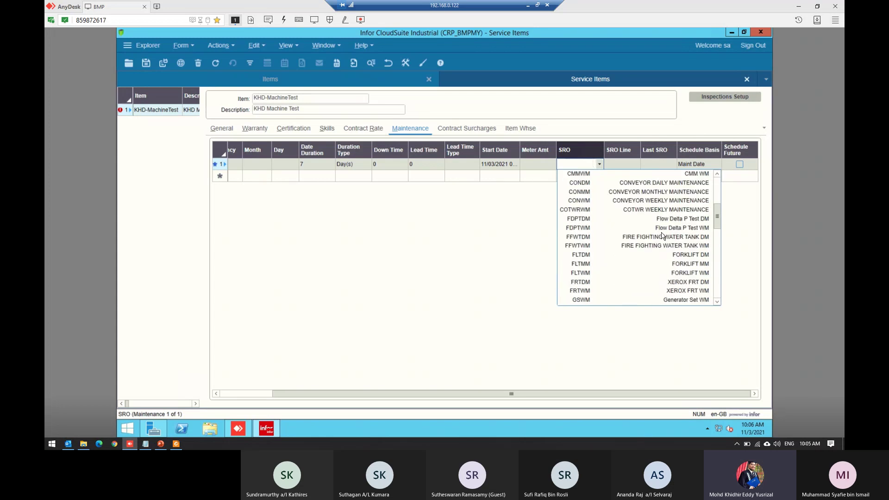
{"action": "scroll", "coordinate": [662, 237], "scroll_direction": "up", "scroll_amount": 5}
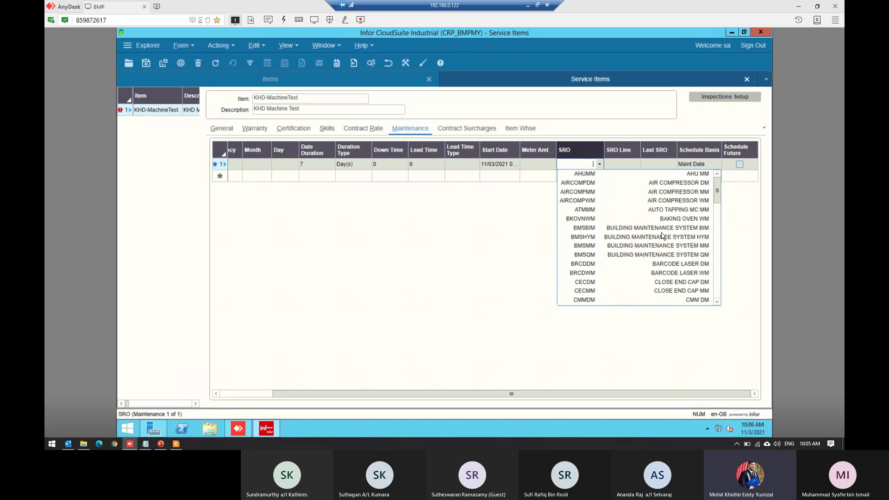
{"action": "left_click", "coordinate": [599, 165]}
- Find and open the Service Order Templates form
{"action": "left_click", "coordinate": [180, 47]}
{"action": "left_click", "coordinate": [398, 284]}
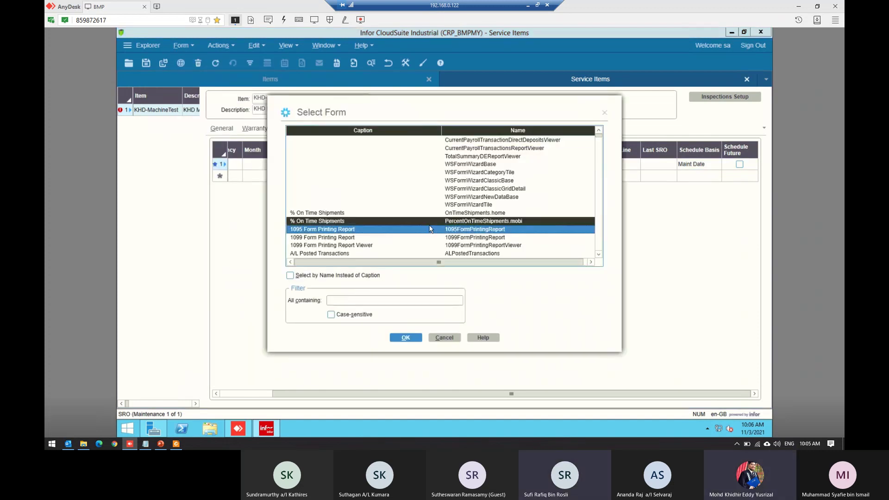
{"action": "type", "text": "service order tr"}
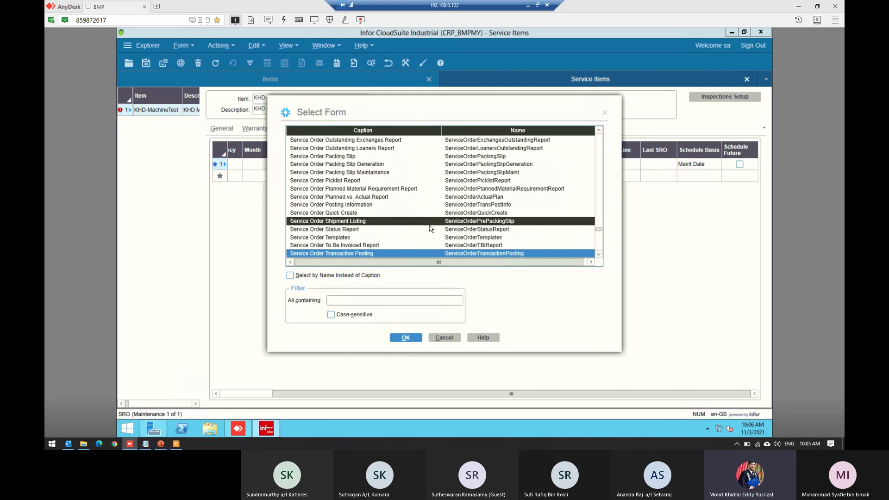
{"action": "key", "text": "Up"}
{"action": "key", "text": "Up"}
{"action": "key", "text": "Return"}
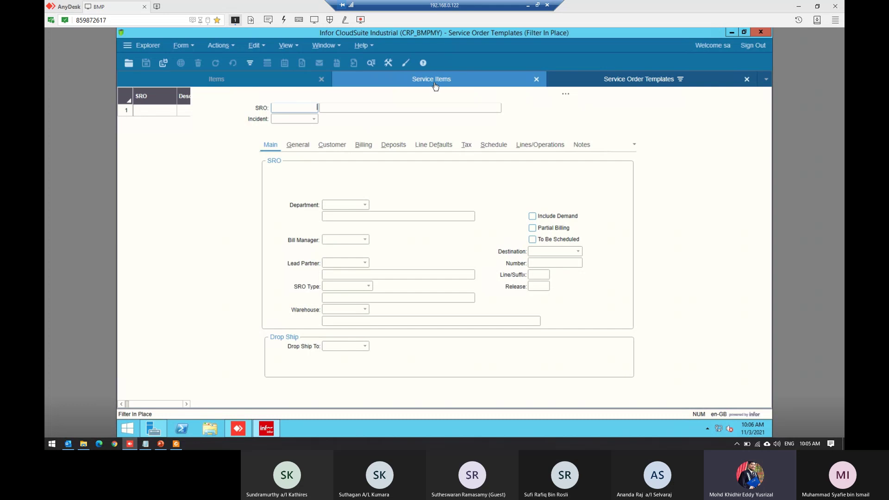
- Revisit the SRO field in Service Items and retrieve all records in the Service Order Templates form
{"action": "left_click", "coordinate": [407, 78]}
{"action": "left_click", "coordinate": [577, 163]}
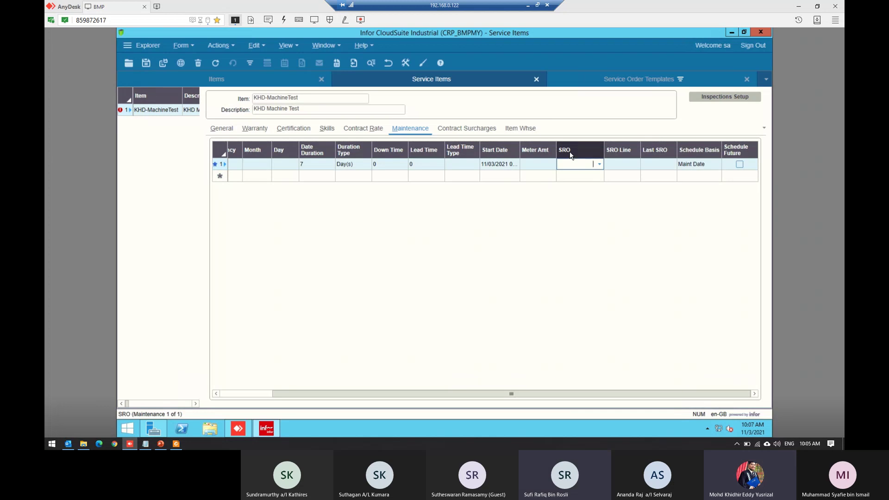
{"action": "left_click", "coordinate": [627, 83]}
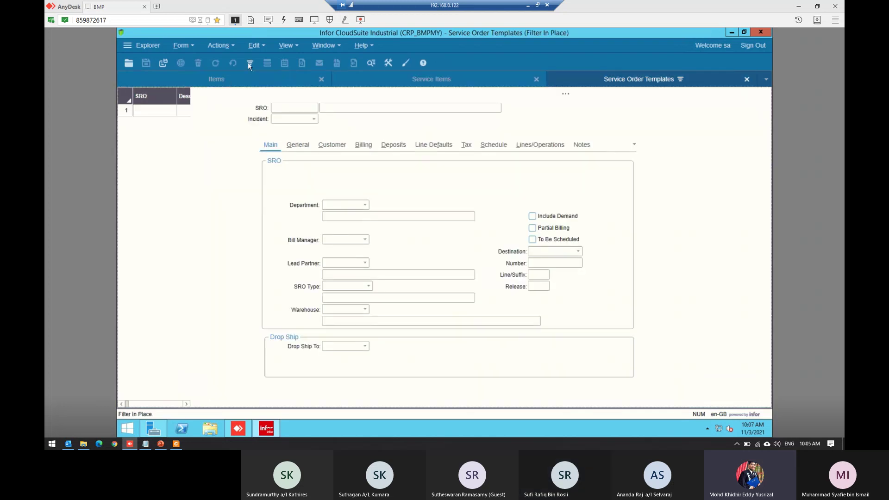
{"action": "left_click", "coordinate": [249, 63]}
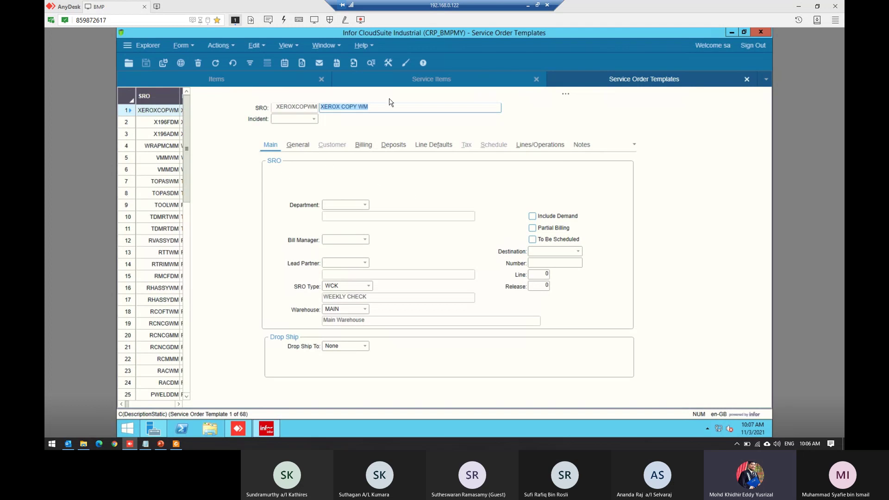
- Reopen the SRO choices for the weekly maintenance line in Service Items and close them without selecting one
{"action": "left_click", "coordinate": [423, 80]}
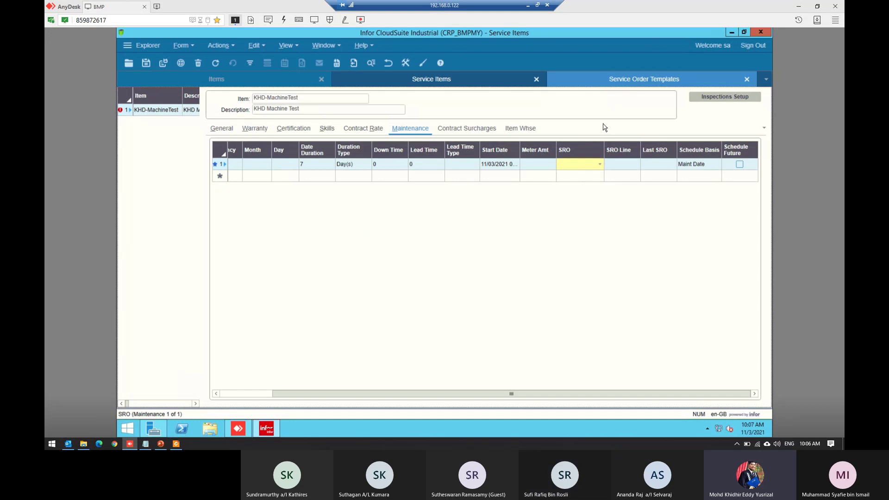
{"action": "left_click", "coordinate": [587, 165]}
{"action": "left_click", "coordinate": [599, 165]}
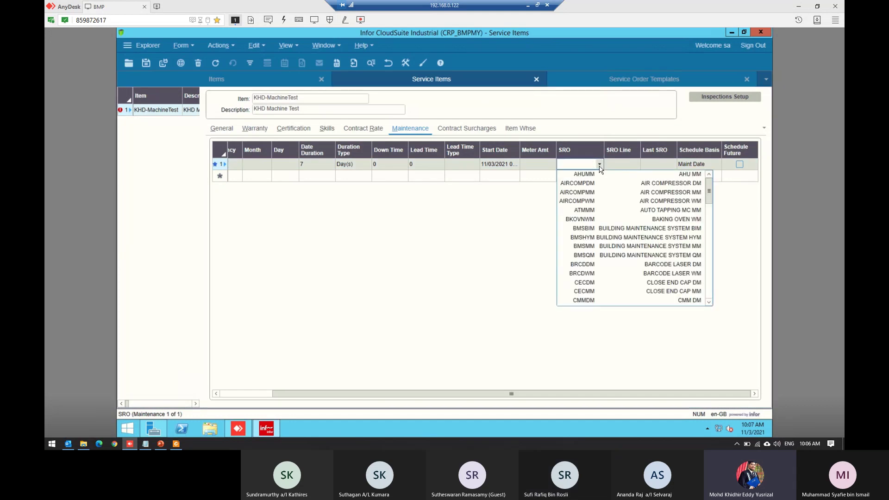
{"action": "left_click", "coordinate": [601, 167]}
- Widen the Service Order Templates record list to show descriptions, and examine the XEROX COPY WM template's SRO code, including its WM suffix
{"action": "left_click", "coordinate": [636, 82]}
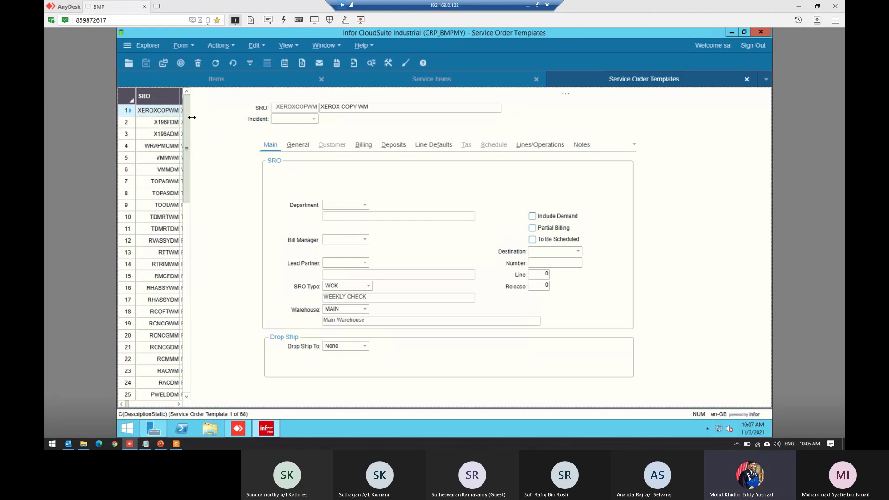
{"action": "left_click_drag", "start_coordinate": [191, 117], "coordinate": [275, 122]}
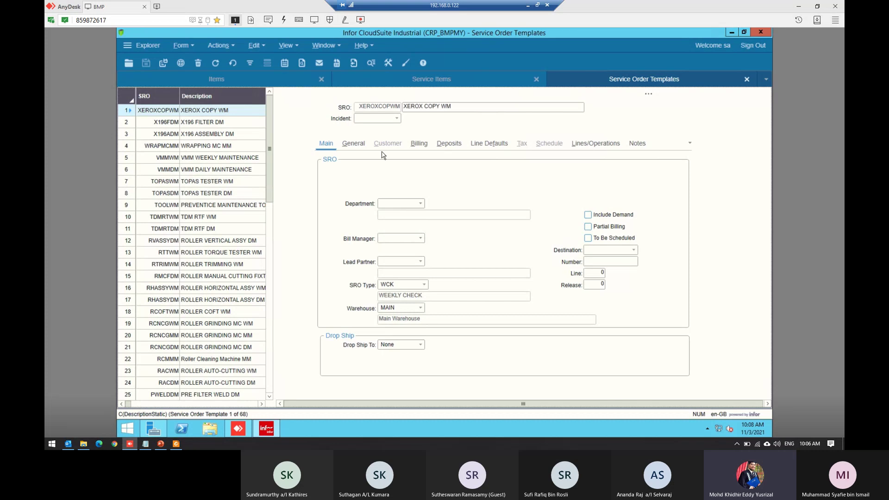
{"action": "left_click", "coordinate": [444, 107]}
{"action": "left_click_drag", "start_coordinate": [450, 107], "coordinate": [386, 107]}
{"action": "double_click", "coordinate": [380, 107]}
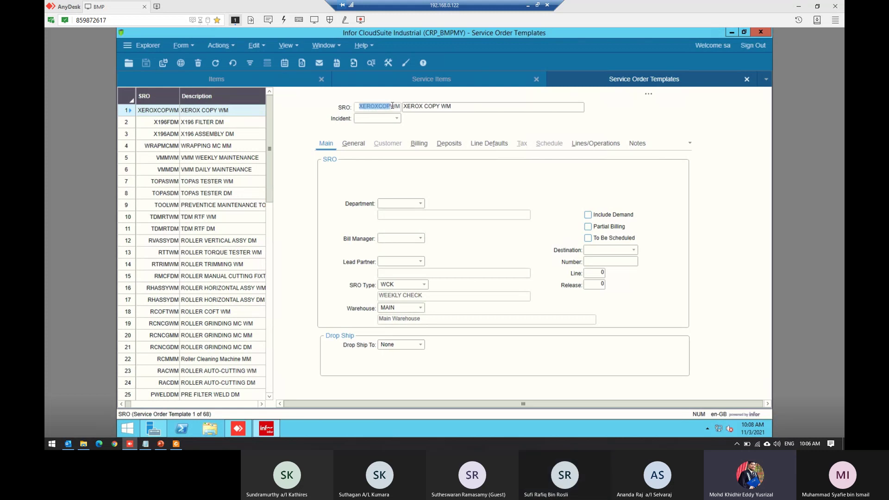
{"action": "left_click", "coordinate": [394, 106]}
{"action": "left_click", "coordinate": [398, 107]}
{"action": "left_click_drag", "start_coordinate": [391, 107], "coordinate": [401, 107]}
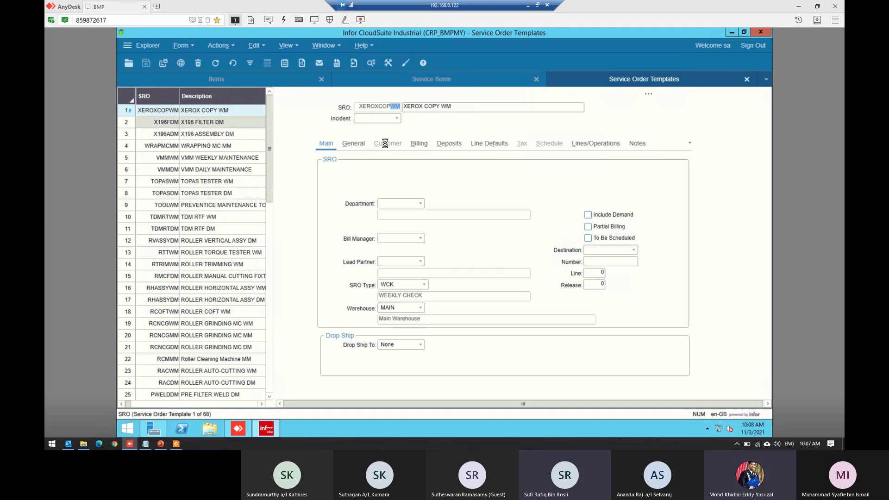
- View the X196 FILTER DM template, return to XEROX COPY WM, and inspect its SRO Type field without changing it
{"action": "left_click", "coordinate": [231, 121]}
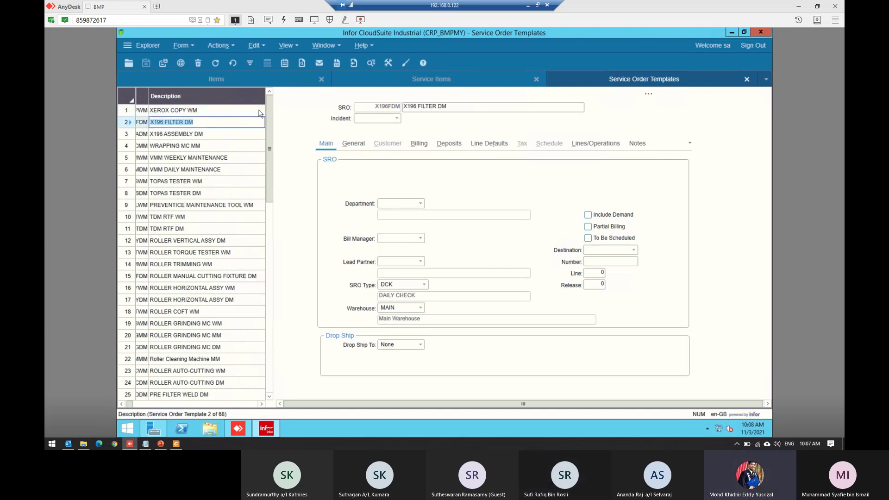
{"action": "left_click", "coordinate": [222, 111]}
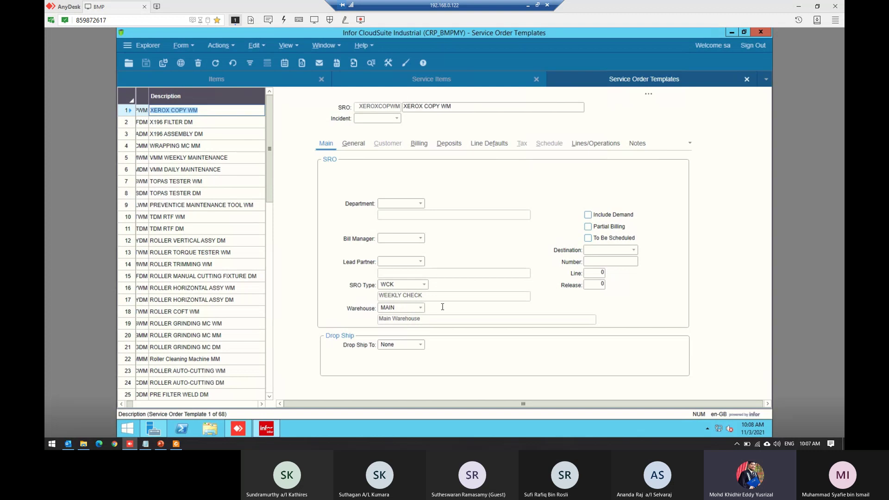
{"action": "left_click", "coordinate": [424, 284]}
{"action": "left_click", "coordinate": [403, 348]}
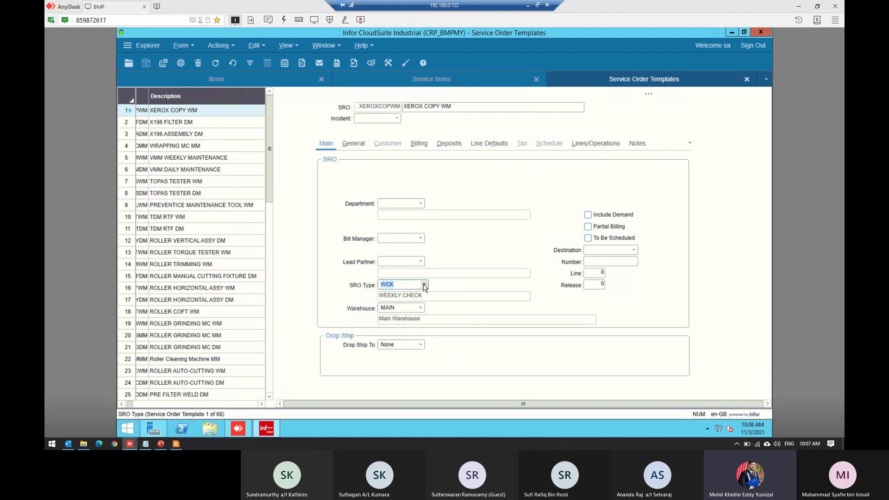
- Return to the Service Items maintenance line and revisit its SRO field
{"action": "left_click", "coordinate": [435, 81]}
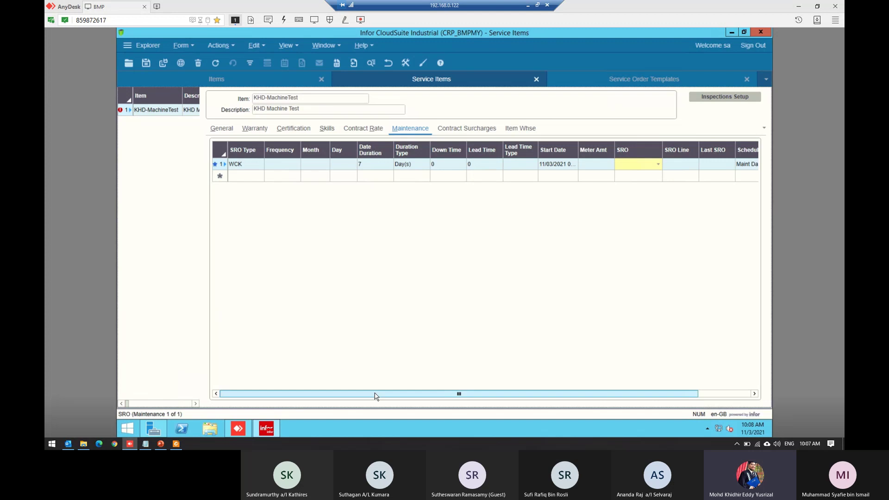
{"action": "left_click_drag", "start_coordinate": [373, 395], "coordinate": [454, 398]}
{"action": "left_click", "coordinate": [585, 163]}
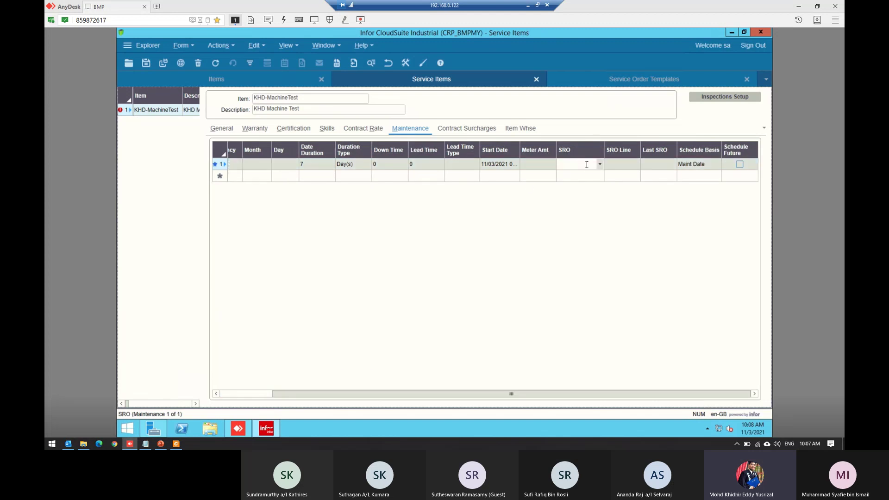
- Look through the Department choices of the XEROX COPY WM service order template without selecting one
{"action": "left_click", "coordinate": [623, 83]}
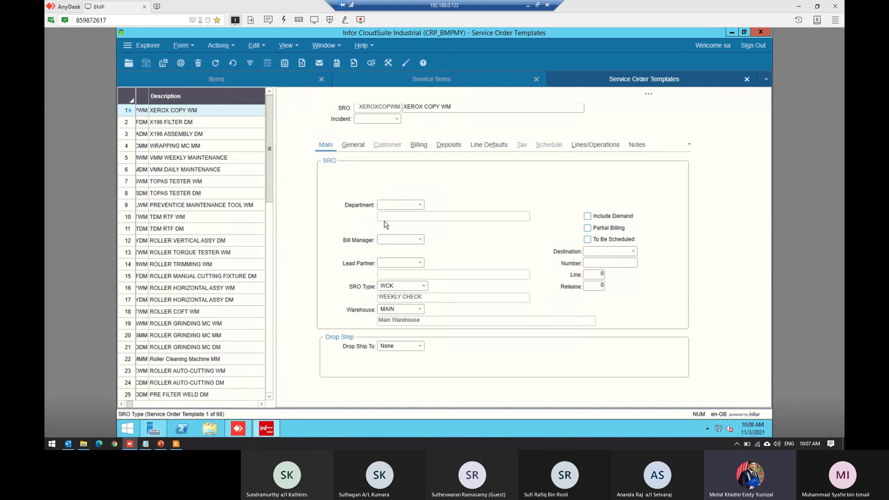
{"action": "left_click", "coordinate": [419, 206]}
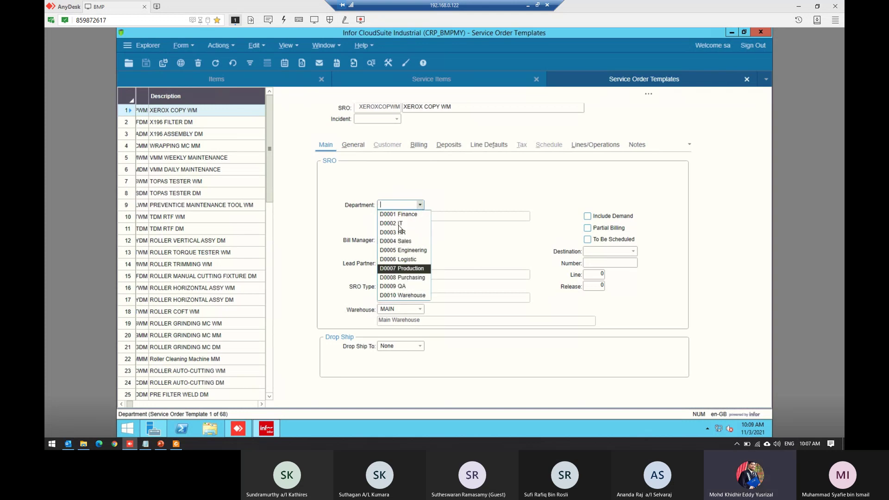
{"action": "left_click", "coordinate": [458, 236]}
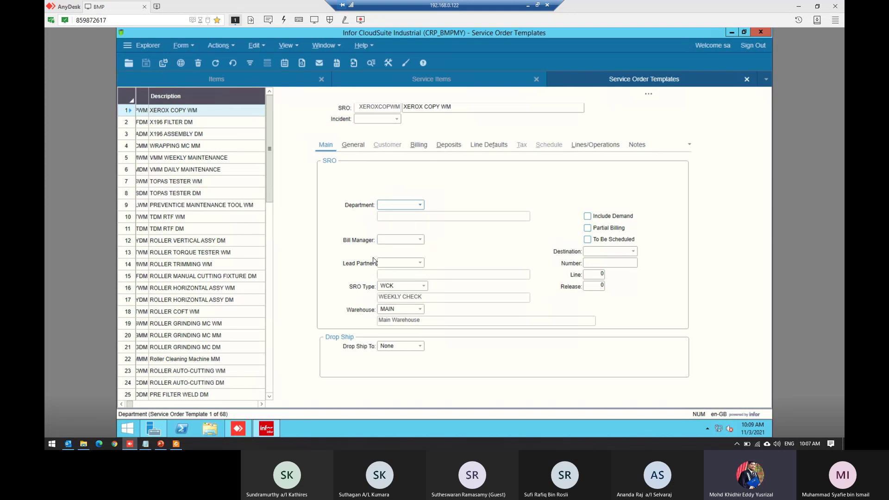
- Examine the Bill Manager, Lead Partner and SRO Type fields of the XEROX COPY WM service order template, including the available lead partners
{"action": "left_click", "coordinate": [412, 240]}
{"action": "left_click", "coordinate": [419, 263]}
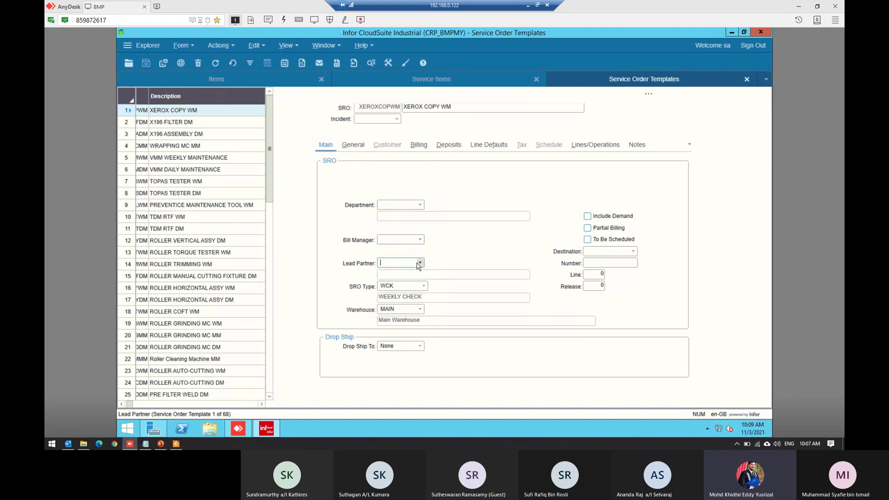
{"action": "left_click", "coordinate": [420, 263]}
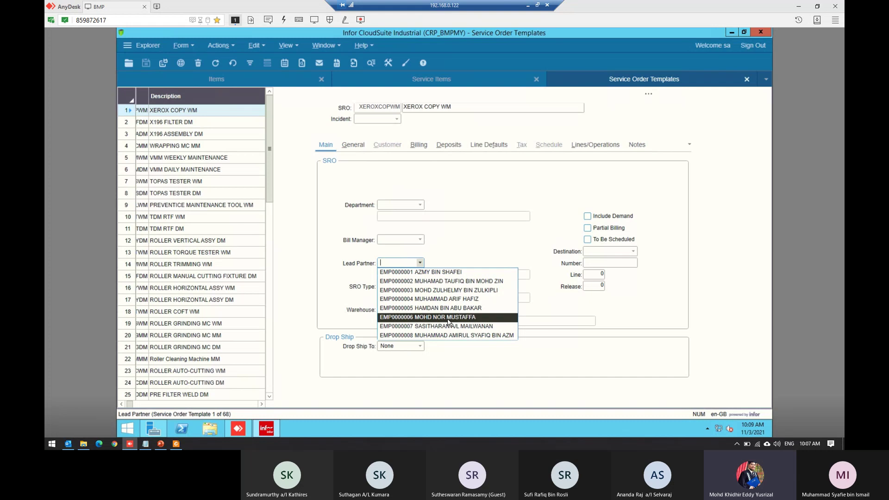
{"action": "left_click", "coordinate": [507, 242]}
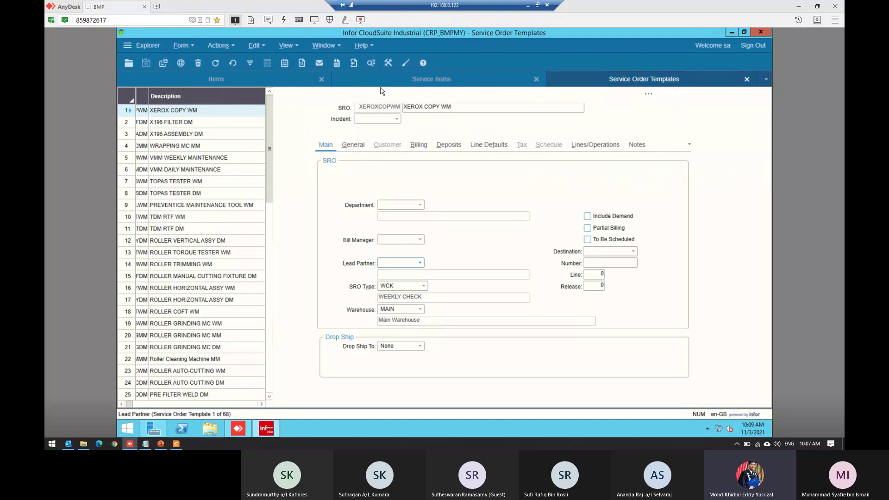
{"action": "left_click", "coordinate": [420, 263]}
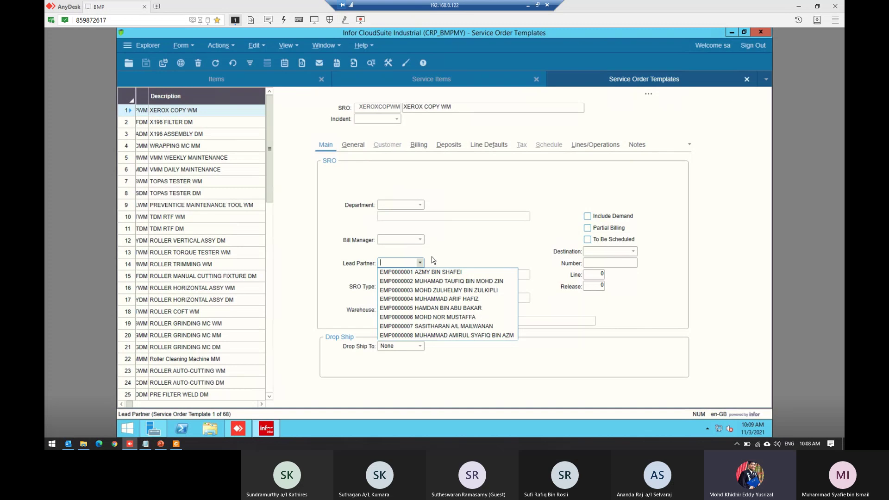
{"action": "left_click", "coordinate": [399, 265]}
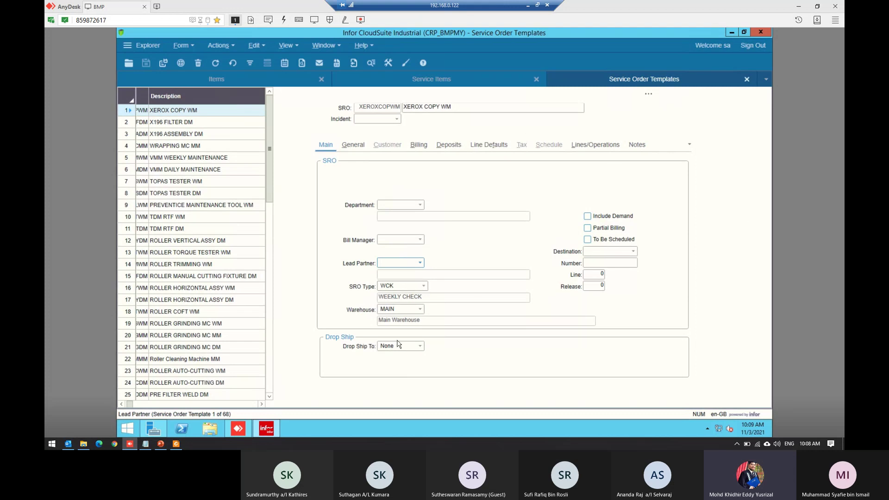
{"action": "left_click", "coordinate": [423, 287]}
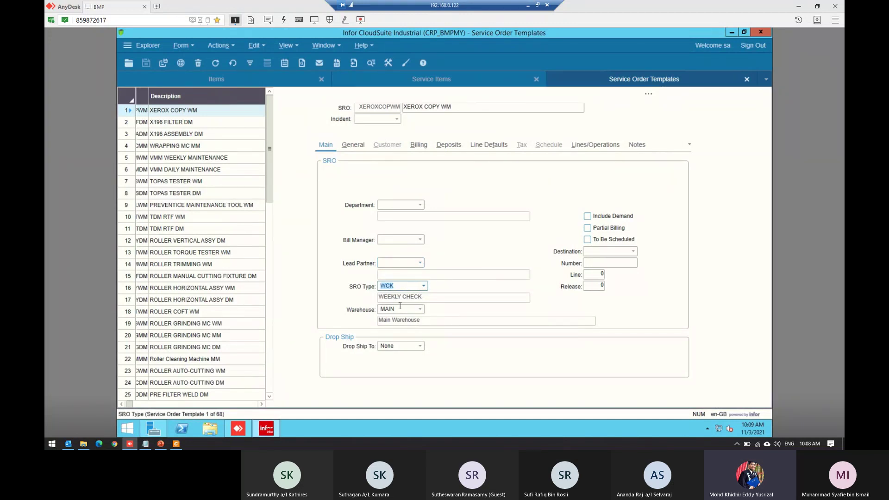
- Review the General, Billing, Deposits and Line Defaults settings of the XEROX COPY WM template
{"action": "left_click", "coordinate": [364, 148]}
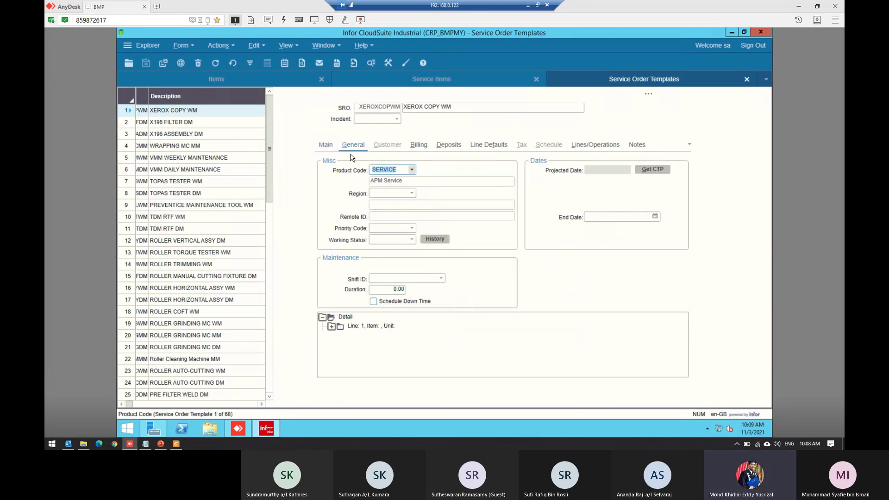
{"action": "left_click", "coordinate": [326, 147]}
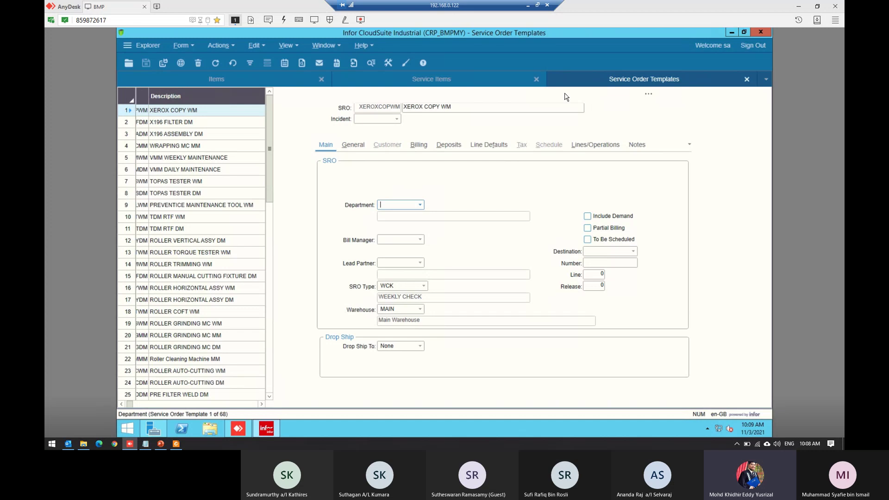
{"action": "left_click", "coordinate": [408, 287]}
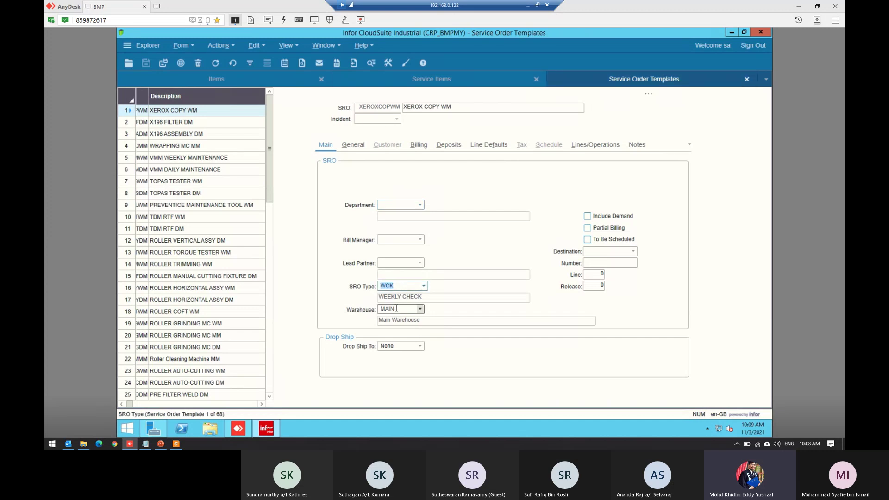
{"action": "left_click", "coordinate": [353, 146]}
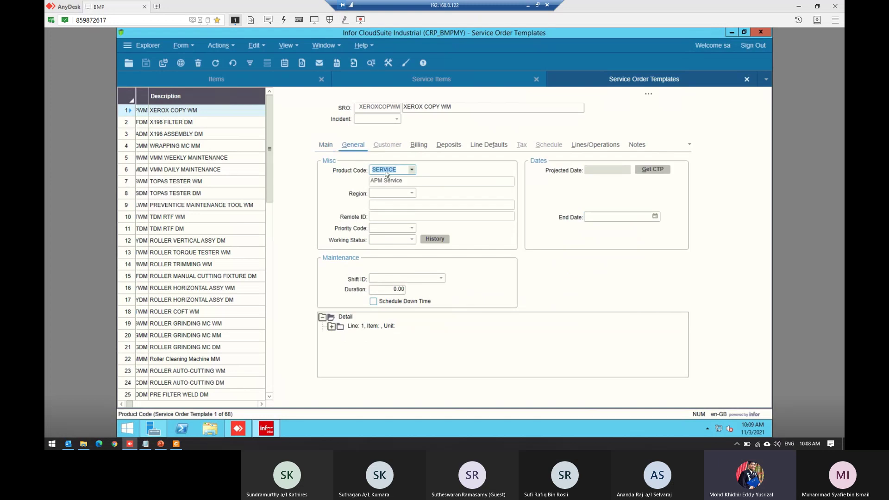
{"action": "left_click", "coordinate": [423, 148]}
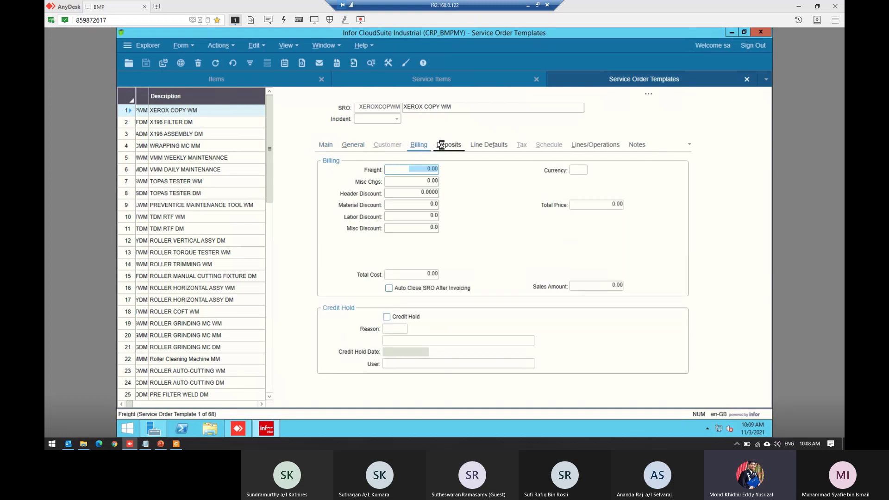
{"action": "left_click", "coordinate": [456, 147]}
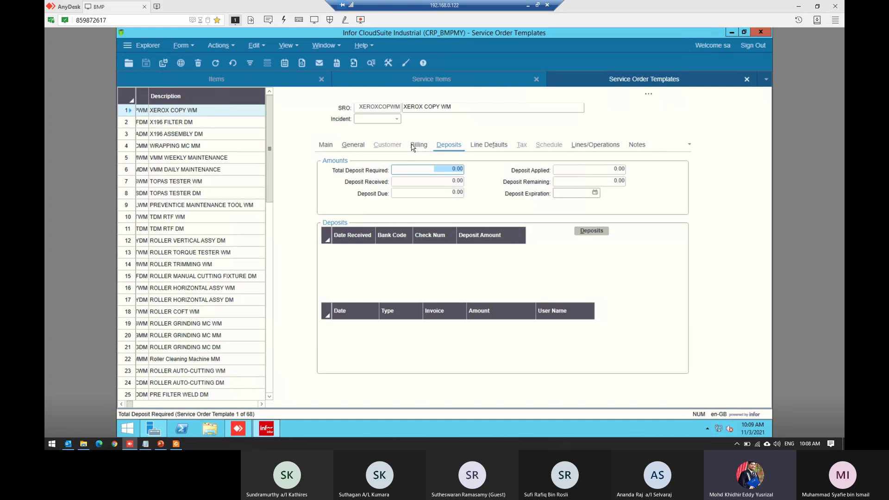
{"action": "left_click", "coordinate": [482, 147]}
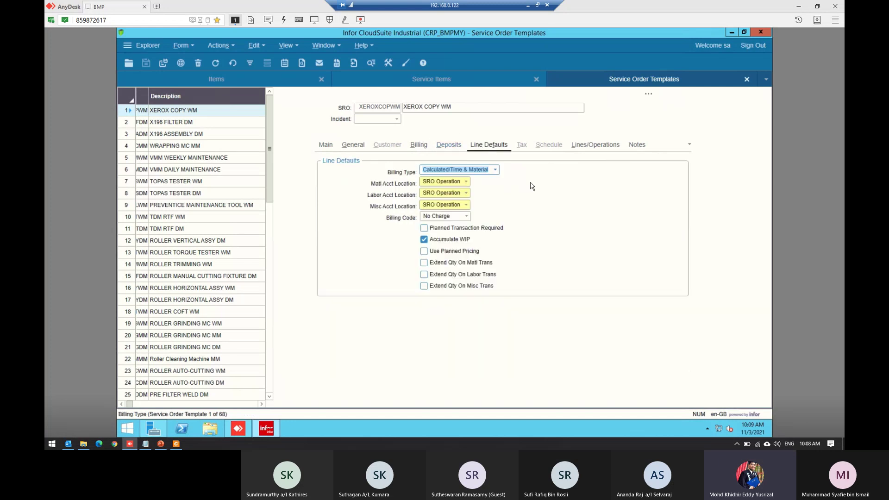
- Examine the line and operations defined for the XEROX COPY WM template, including operation codes XERW1 and XERW2
{"action": "left_click", "coordinate": [574, 145]}
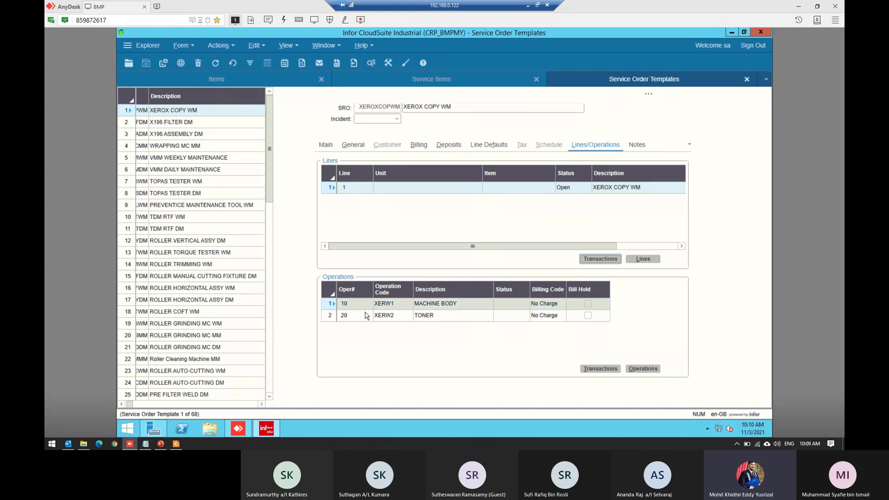
{"action": "left_click", "coordinate": [397, 313]}
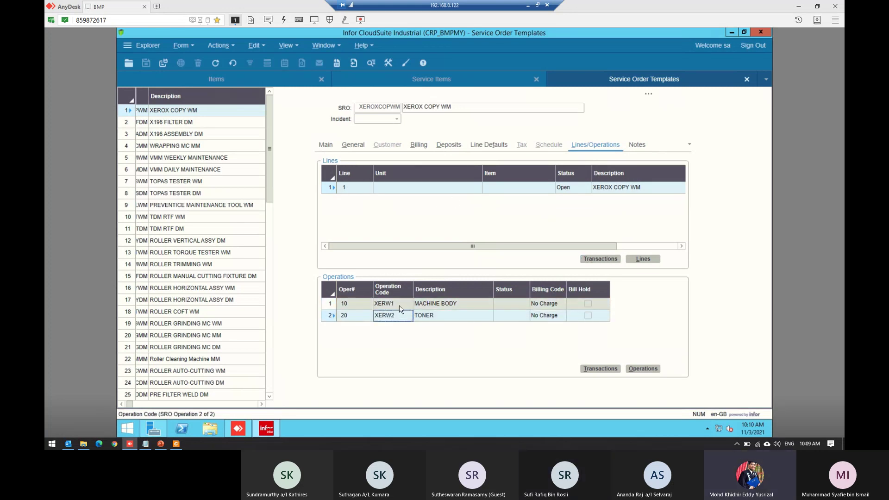
{"action": "key", "text": "Up"}
{"action": "left_click", "coordinate": [401, 316]}
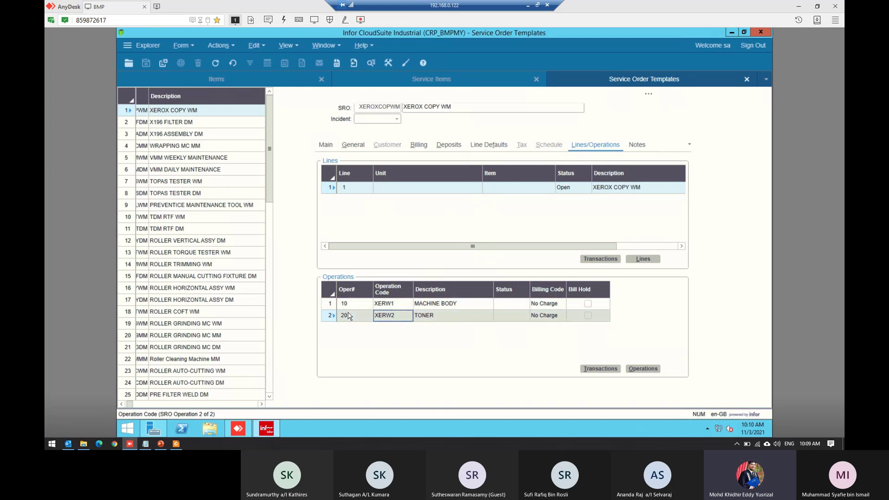
{"action": "left_click", "coordinate": [464, 315]}
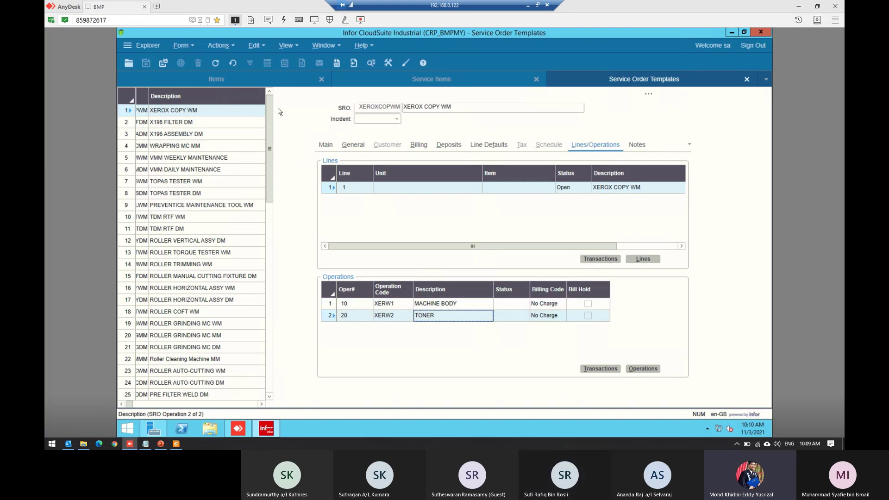
{"action": "left_click", "coordinate": [294, 150]}
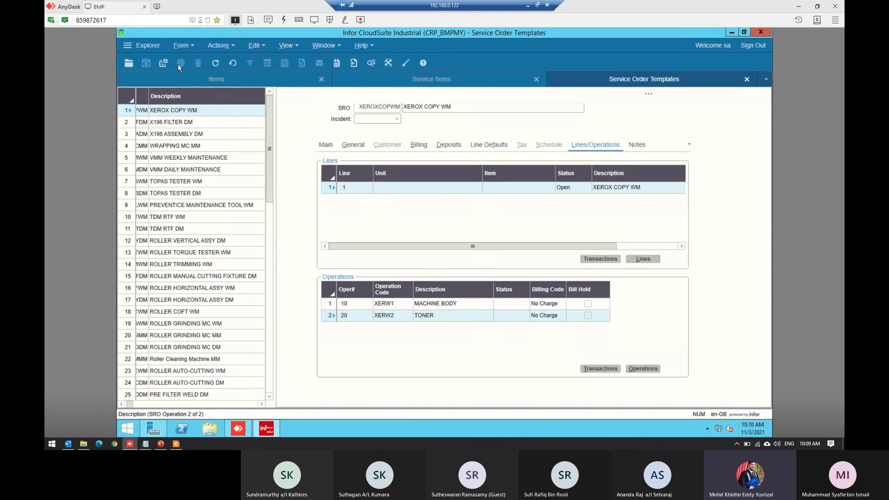
- Close the Service Order Templates form and return to the SRO field in KHD-MachineTest's maintenance row
{"action": "left_click", "coordinate": [747, 80]}
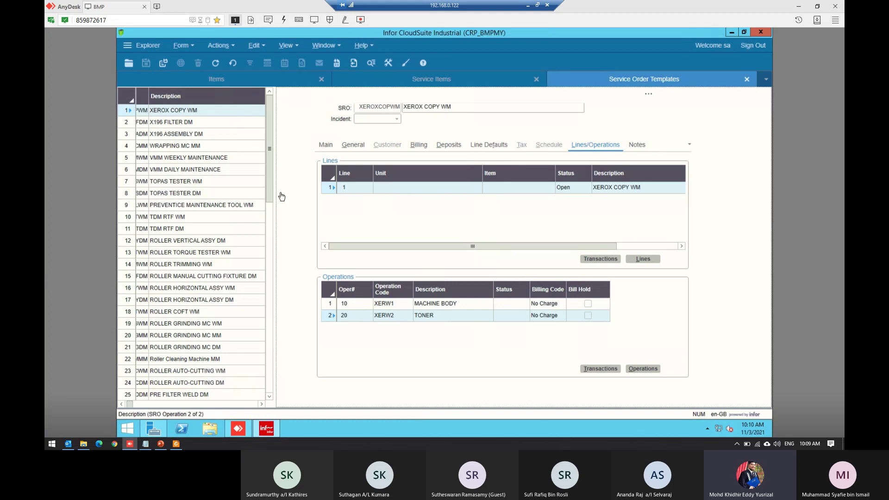
{"action": "left_click", "coordinate": [569, 165]}
{"action": "right_click", "coordinate": [567, 168]}
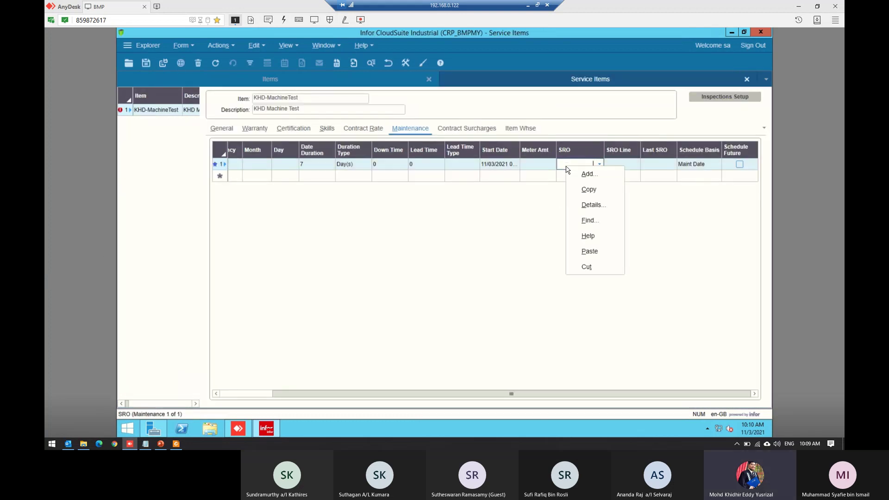
{"action": "left_click", "coordinate": [455, 204]}
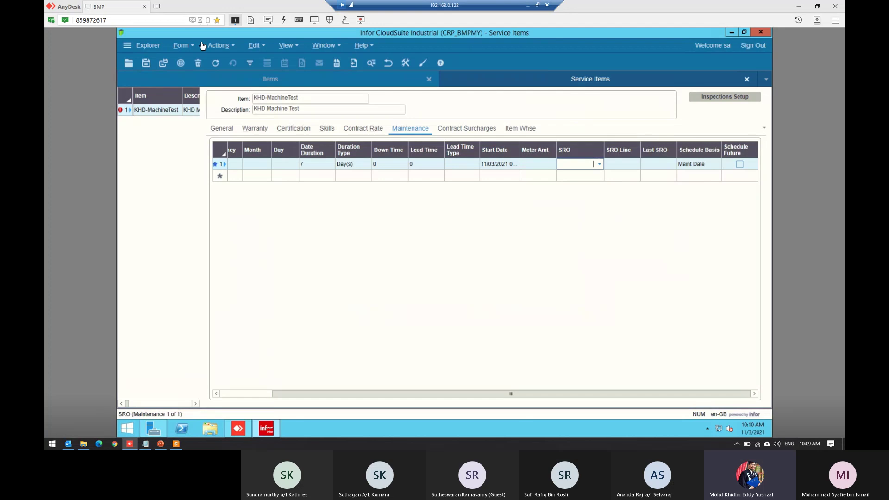
{"action": "left_click", "coordinate": [182, 46]}
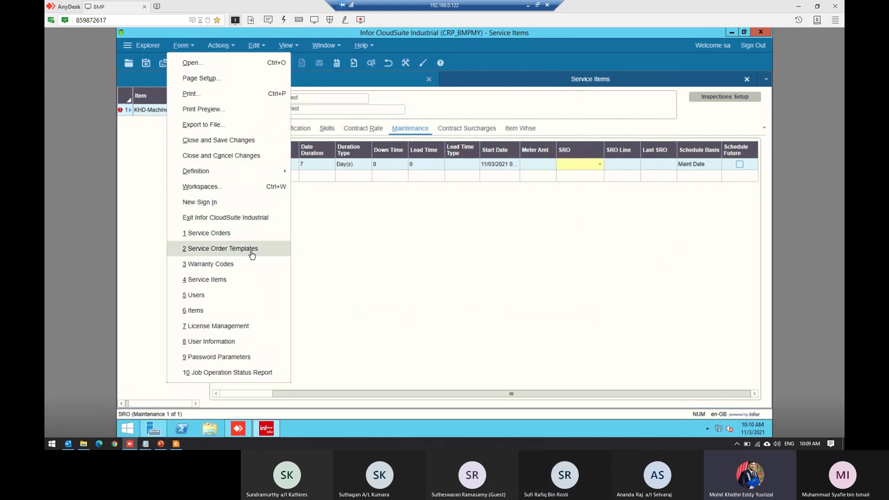
{"action": "left_click", "coordinate": [512, 238]}
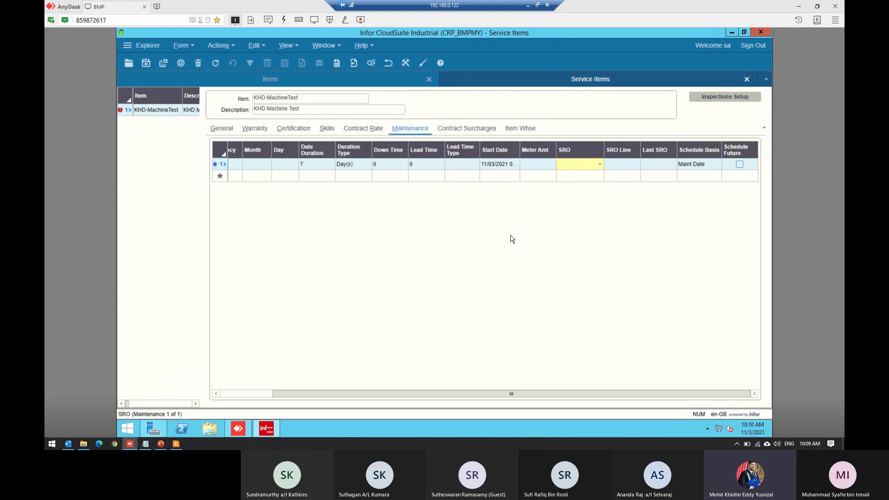
{"action": "left_click", "coordinate": [595, 166]}
{"action": "right_click", "coordinate": [594, 168]}
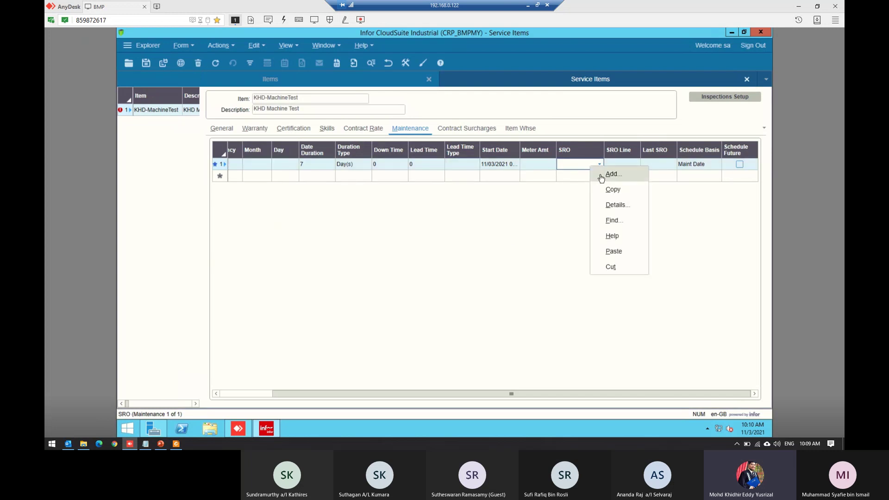
{"action": "left_click", "coordinate": [601, 178]}
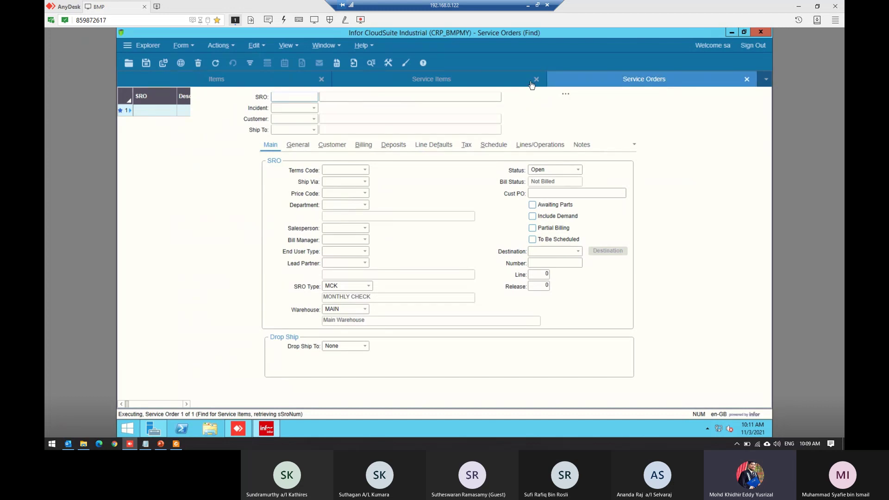
{"action": "left_click", "coordinate": [292, 98]}
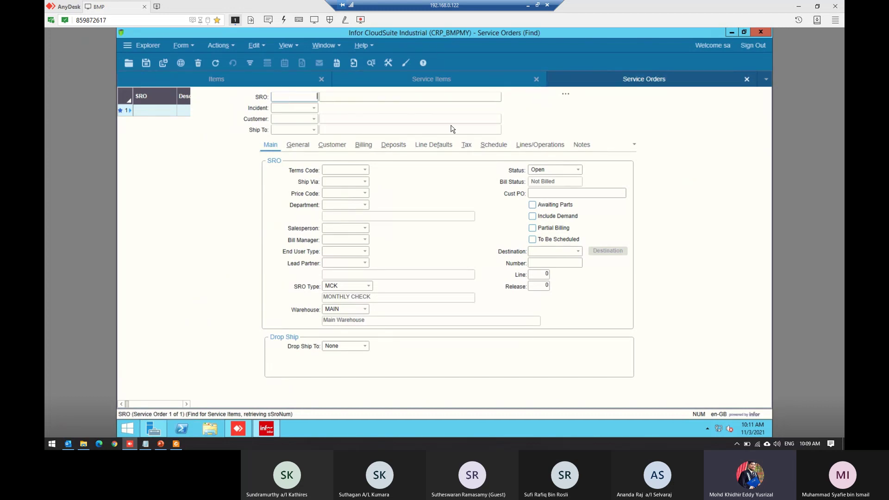
{"action": "left_click", "coordinate": [747, 80]}
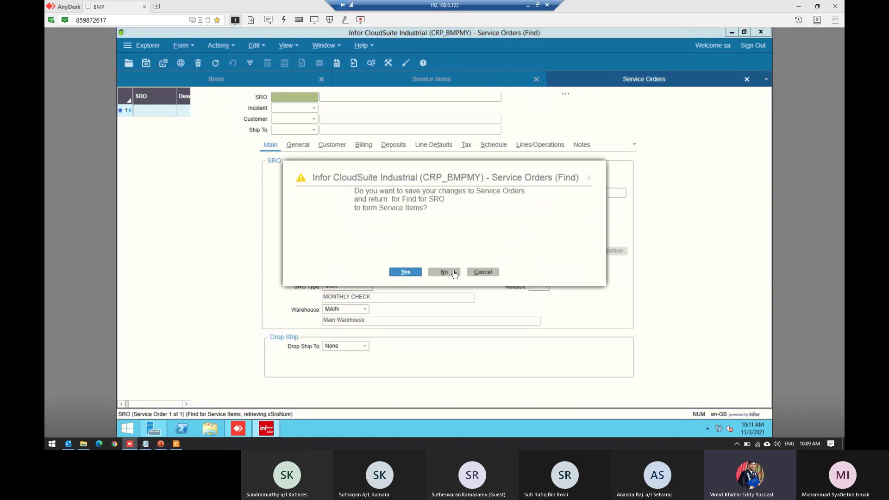
{"action": "left_click", "coordinate": [445, 272]}
- Open the Service Order Templates form again and load the full list of templates by applying Filter In Place
{"action": "left_click", "coordinate": [182, 45]}
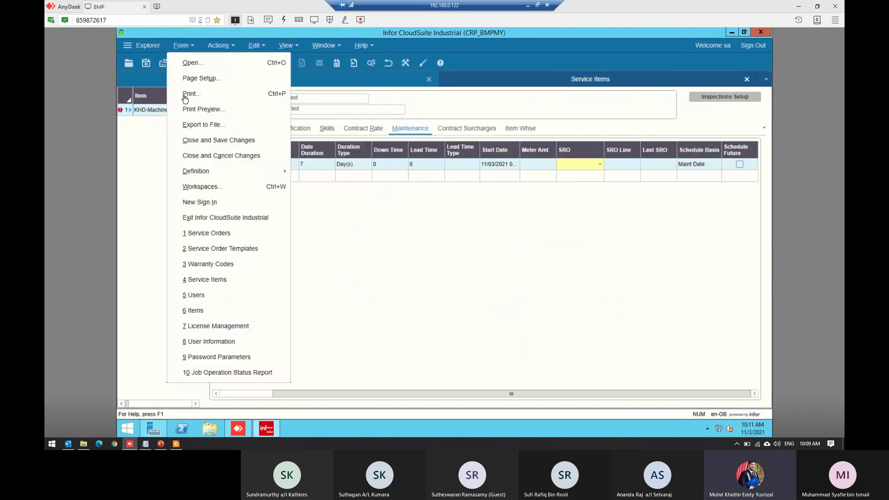
{"action": "left_click", "coordinate": [218, 249]}
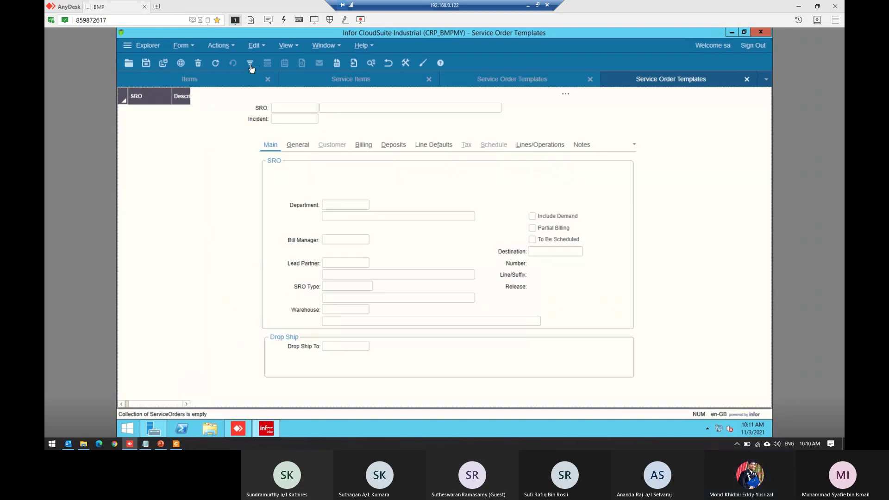
{"action": "left_click", "coordinate": [250, 65]}
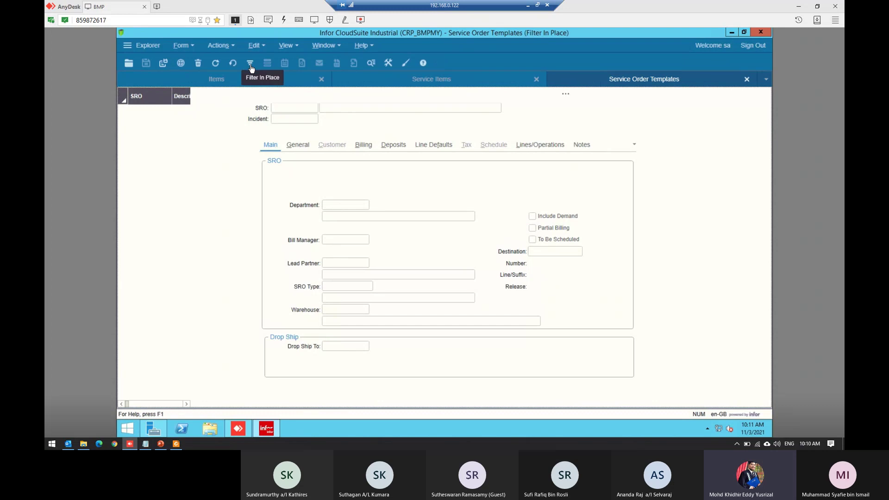
{"action": "left_click", "coordinate": [181, 65]}
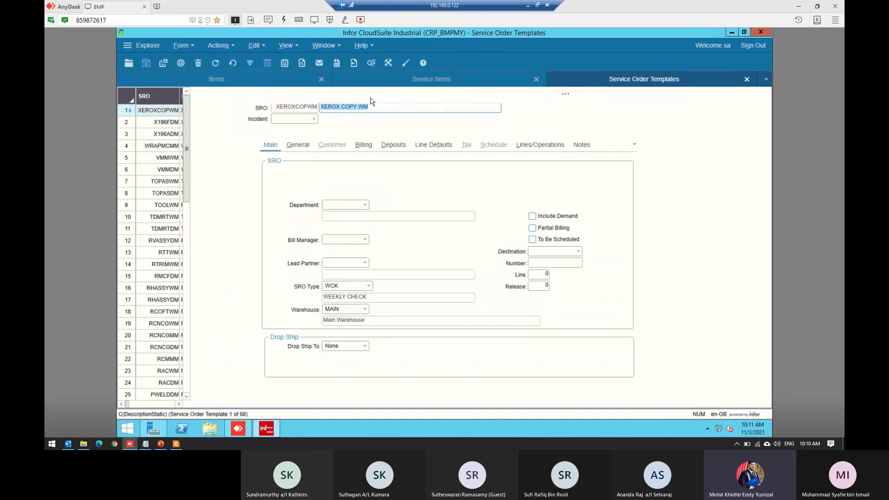
- Check the SRO field in KHD-MachineTest's maintenance row against the list of service order templates
{"action": "left_click", "coordinate": [411, 83]}
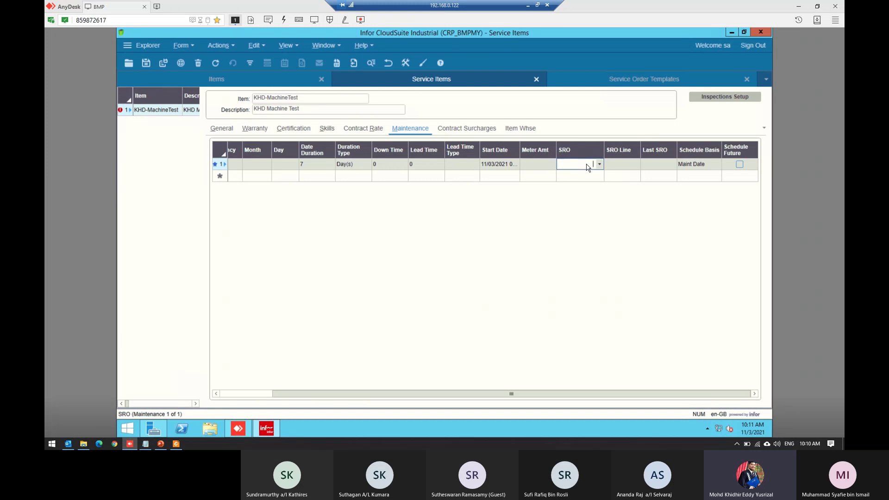
{"action": "right_click", "coordinate": [587, 165]}
{"action": "left_click", "coordinate": [633, 84]}
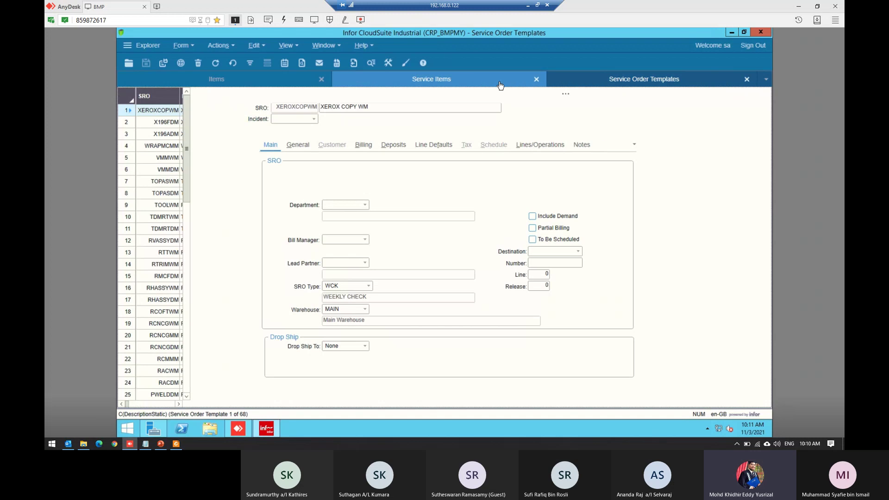
{"action": "left_click", "coordinate": [390, 84]}
{"action": "left_click", "coordinate": [587, 165]}
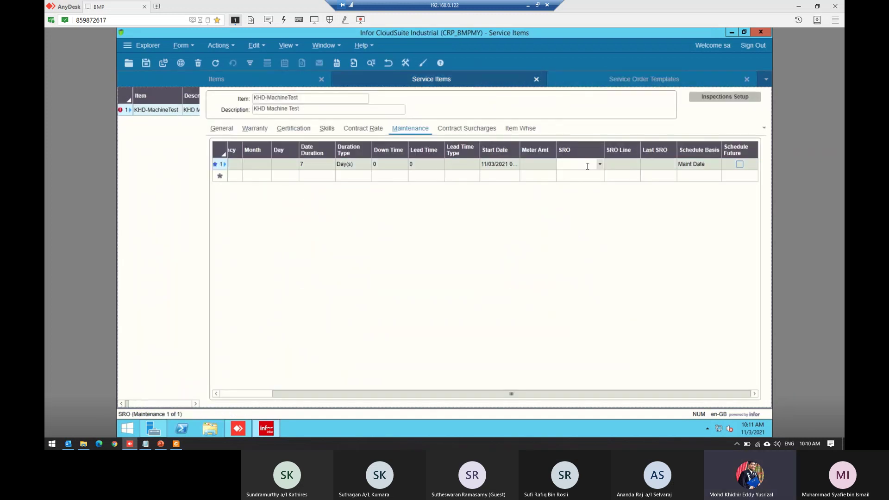
{"action": "left_click", "coordinate": [600, 164]}
{"action": "left_click", "coordinate": [587, 165]}
{"action": "left_click", "coordinate": [619, 84]}
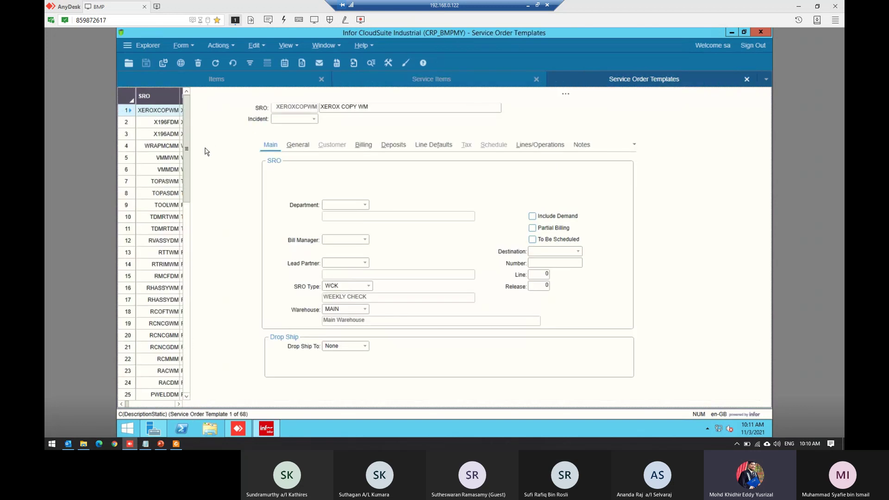
- Browse the full list of service order templates with their descriptions, checking the X196 ASSEMBLY DM and XEROX COPY WM records
{"action": "scroll", "coordinate": [189, 198], "scroll_direction": "down", "scroll_amount": 1}
{"action": "scroll", "coordinate": [189, 198], "scroll_direction": "down", "scroll_amount": 7}
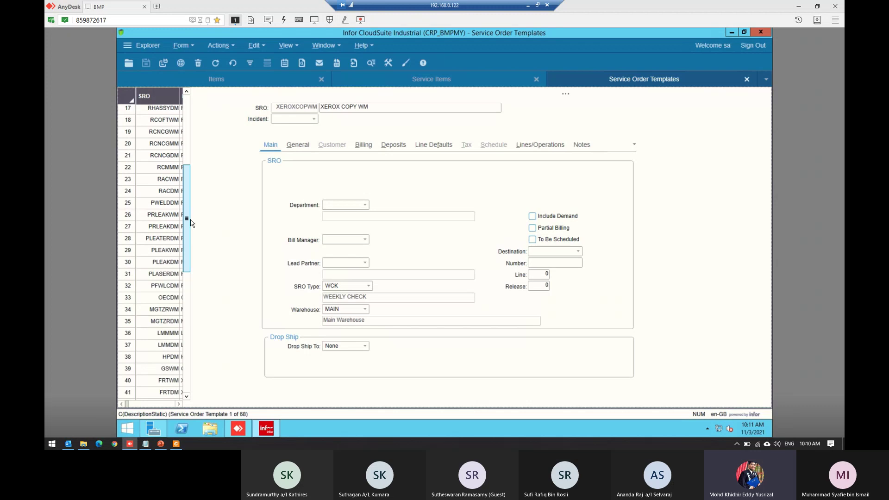
{"action": "left_click_drag", "start_coordinate": [189, 215], "coordinate": [298, 211]}
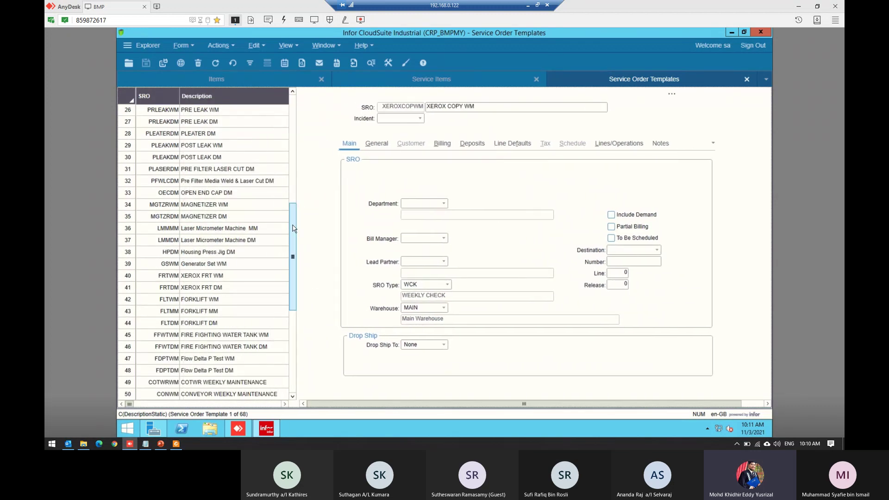
{"action": "scroll", "coordinate": [293, 282], "scroll_direction": "down", "scroll_amount": 6}
{"action": "scroll", "coordinate": [298, 310], "scroll_direction": "down", "scroll_amount": 1}
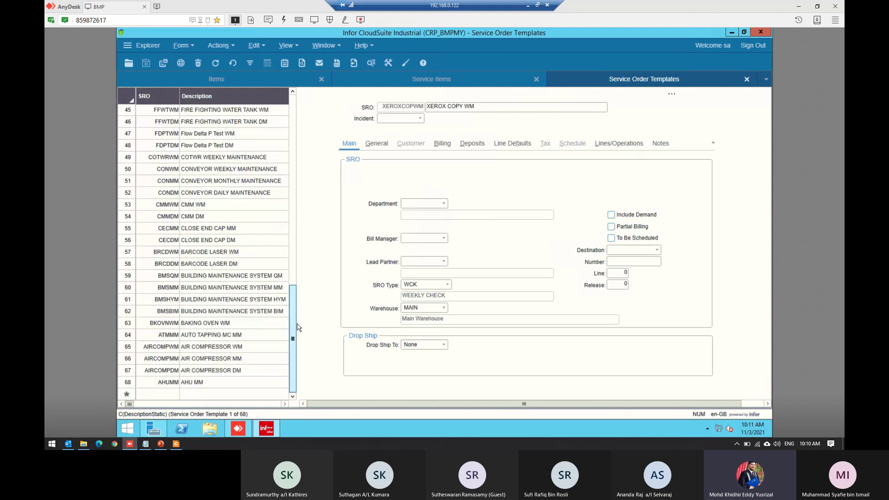
{"action": "left_click_drag", "start_coordinate": [293, 324], "coordinate": [292, 108]}
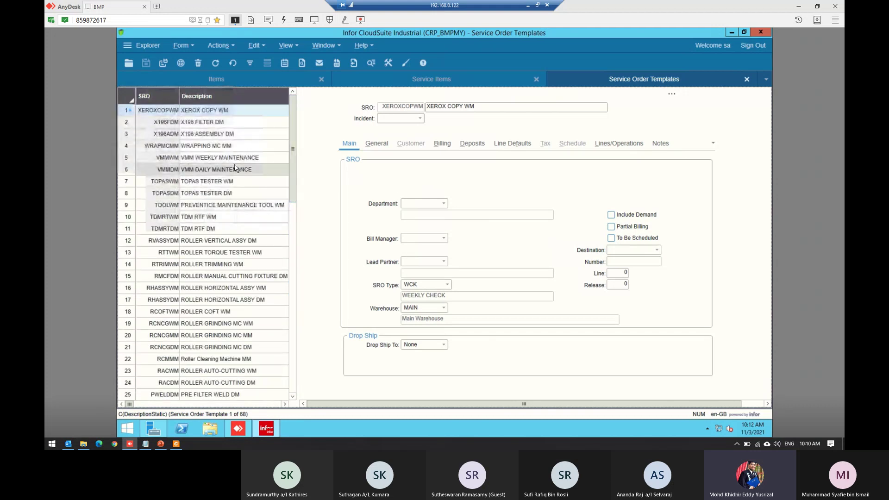
{"action": "left_click", "coordinate": [218, 136]}
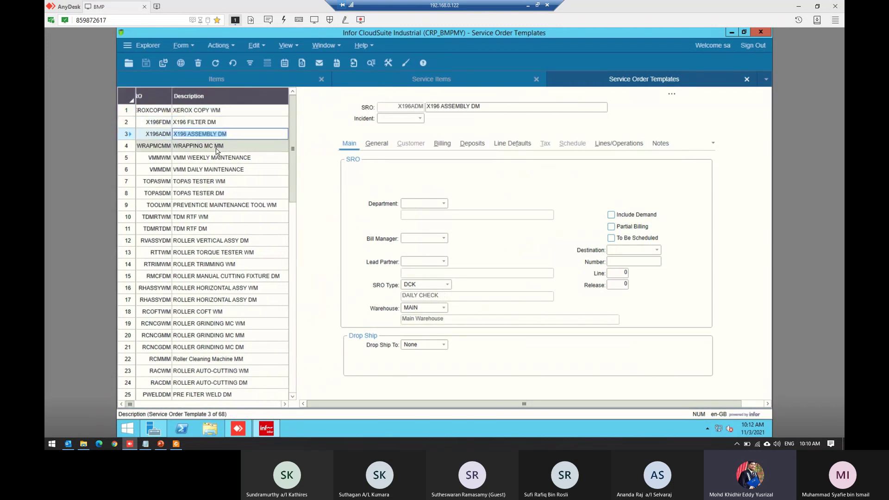
{"action": "left_click", "coordinate": [250, 113]}
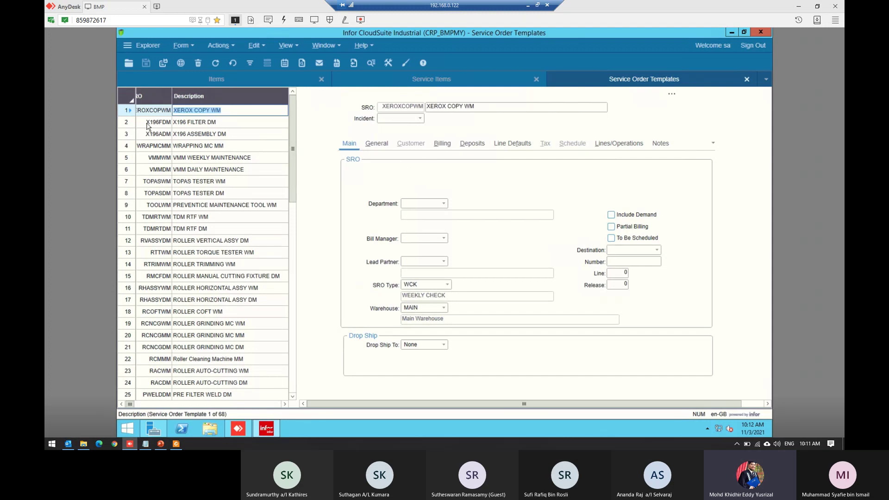
- Create a new service order template with SRO code KHDMACHWM and description KHD Machine WM, checking the code against the service item's name
{"action": "left_click", "coordinate": [176, 68]}
{"action": "left_click", "coordinate": [393, 108]}
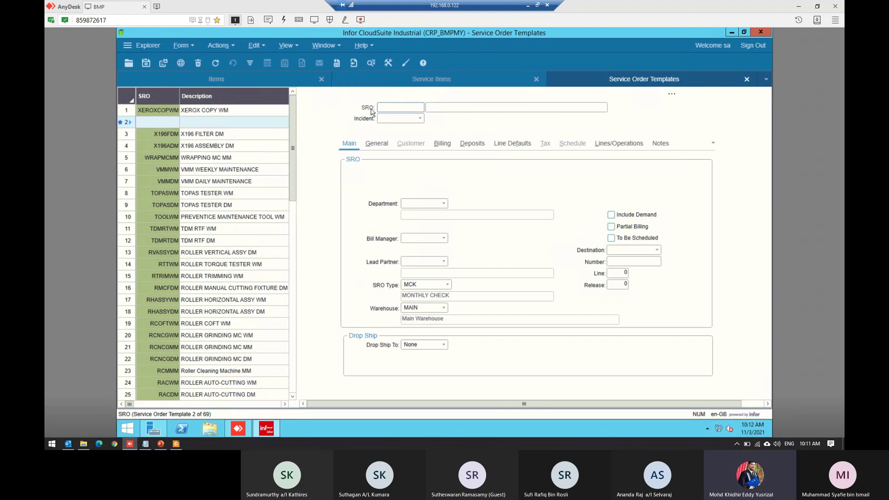
{"action": "left_click", "coordinate": [379, 88]}
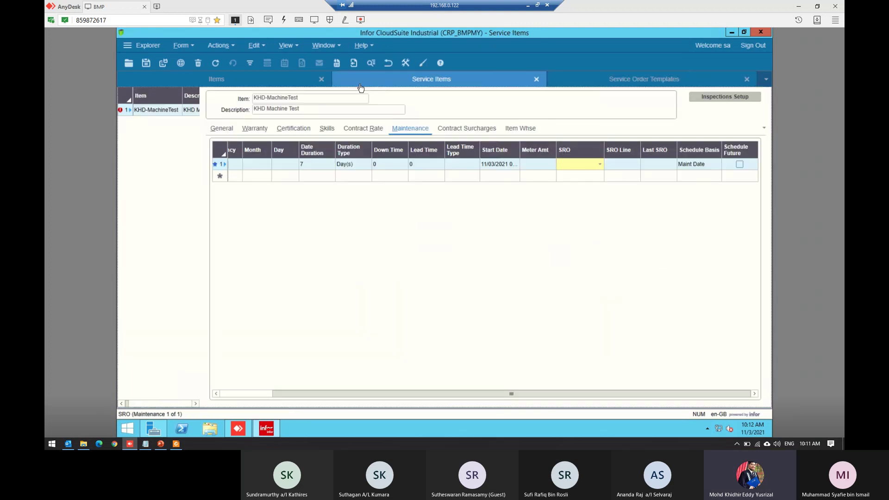
{"action": "double_click", "coordinate": [305, 96]}
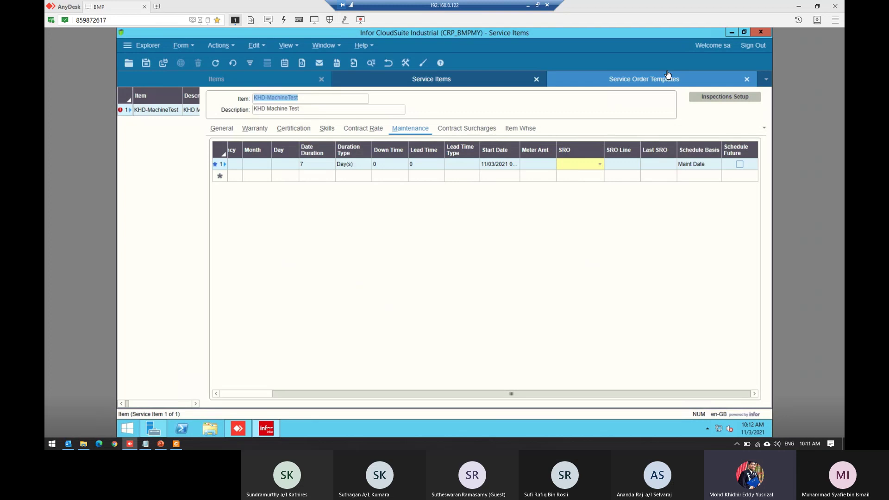
{"action": "left_click", "coordinate": [644, 79]}
{"action": "left_click", "coordinate": [415, 107]}
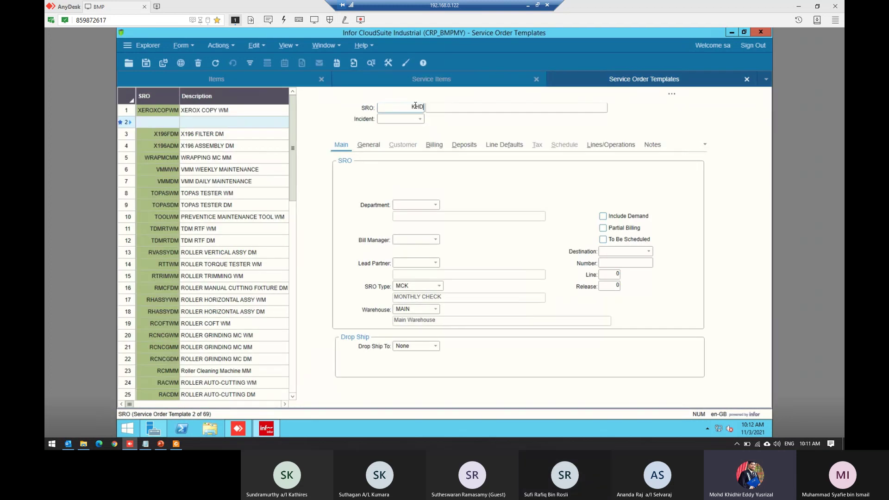
{"action": "type", "text": "KHDMACHWM"}
{"action": "key", "text": "Tab"}
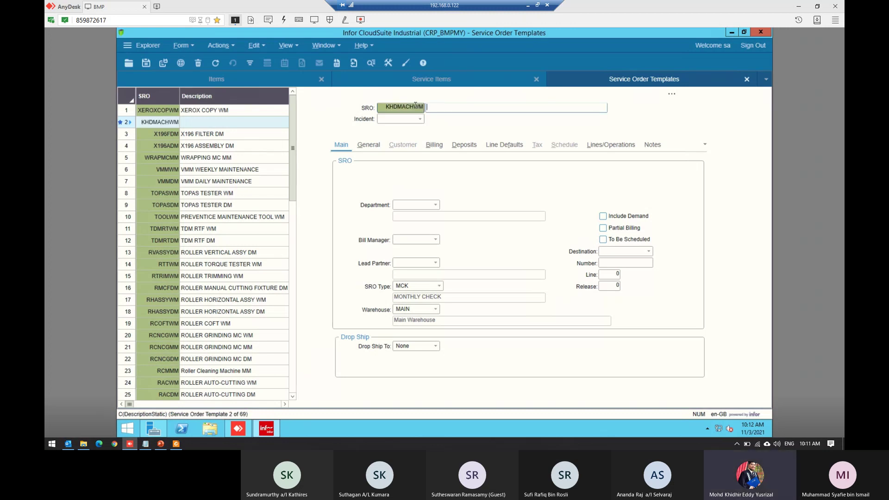
{"action": "type", "text": "KHD Machine WM"}
- Set the new template's SRO Type to WCK WEEKLY CHECK, check its general settings, and save the record
{"action": "left_click", "coordinate": [438, 286]}
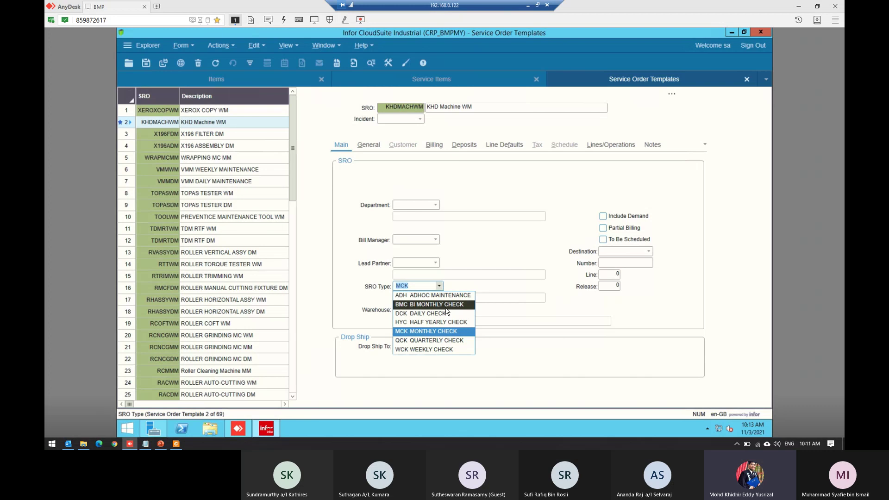
{"action": "left_click", "coordinate": [445, 350]}
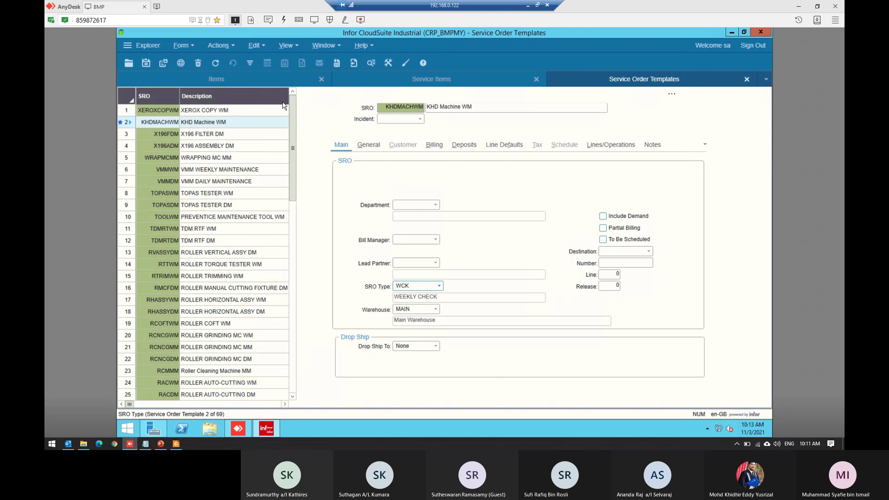
{"action": "left_click", "coordinate": [380, 146]}
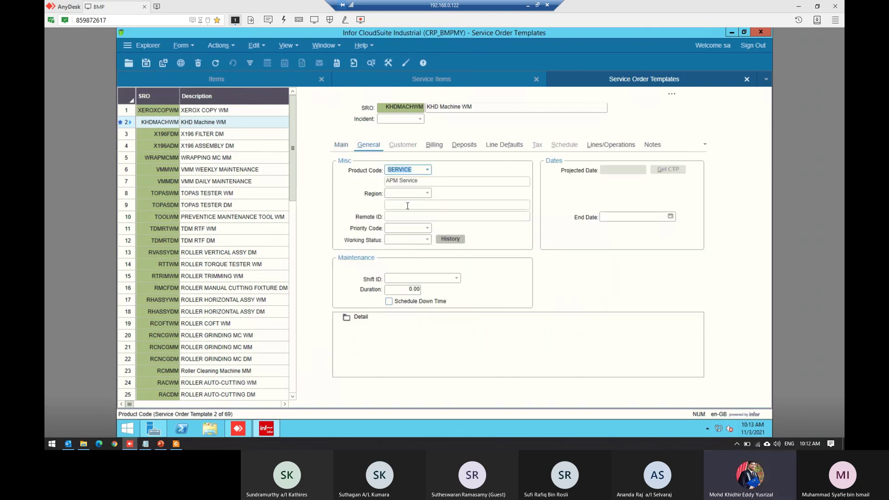
{"action": "left_click", "coordinate": [152, 66]}
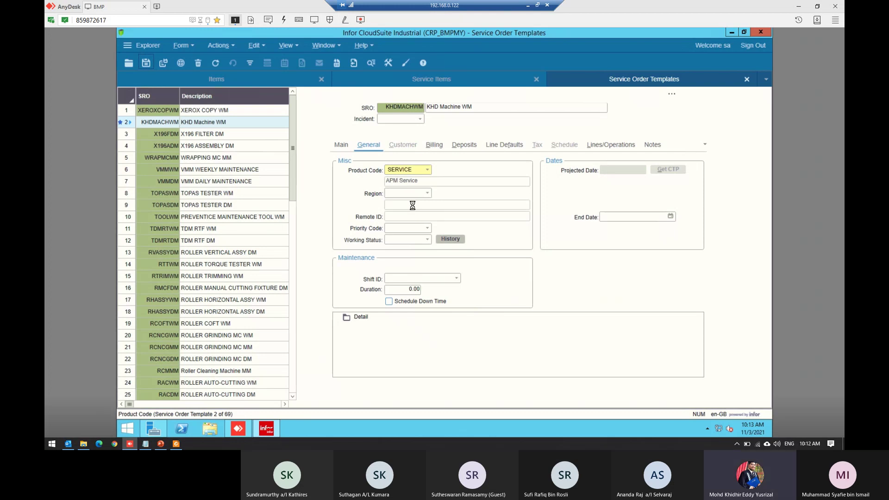
- Review the KHDMACHWM template's code, description, main and general settings, and its lines and operations
{"action": "left_click", "coordinate": [344, 148]}
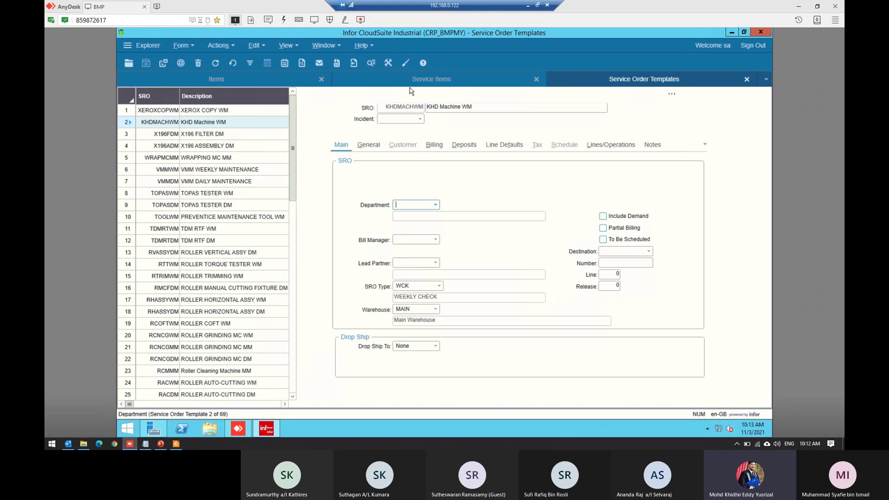
{"action": "left_click", "coordinate": [429, 108]}
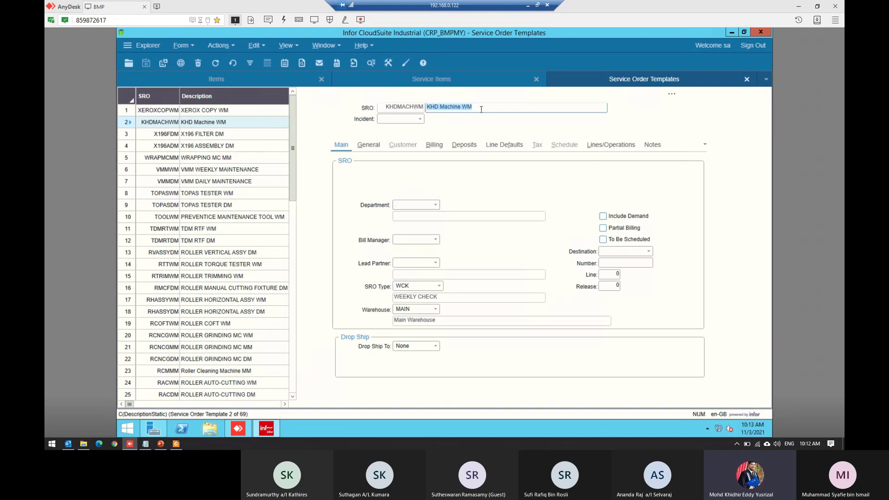
{"action": "left_click", "coordinate": [464, 107]}
{"action": "double_click", "coordinate": [464, 108]}
{"action": "double_click", "coordinate": [416, 108]}
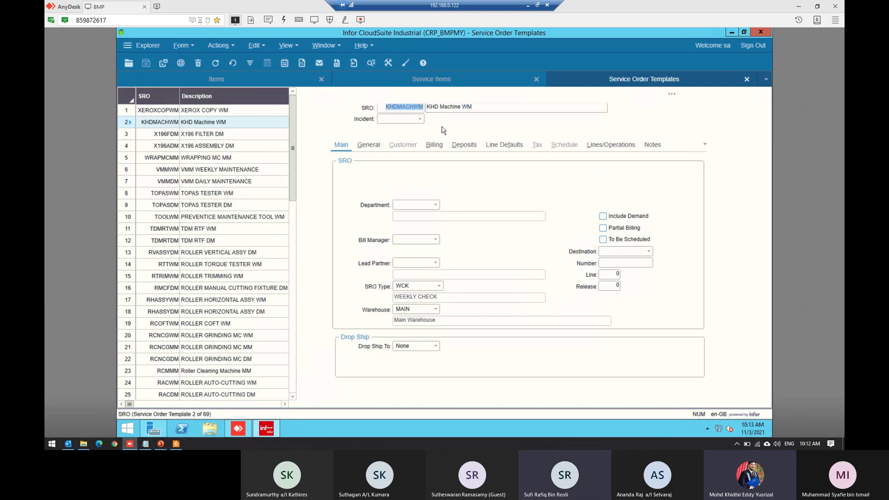
{"action": "left_click", "coordinate": [459, 138]}
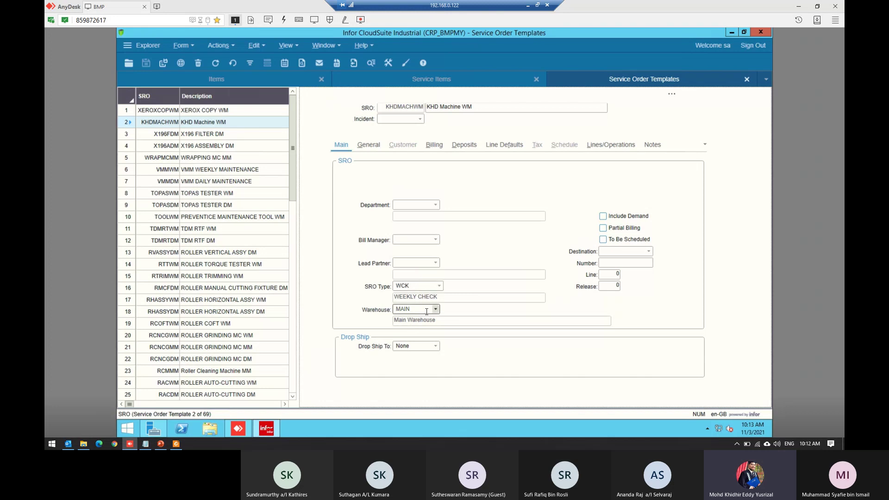
{"action": "left_click", "coordinate": [370, 146]}
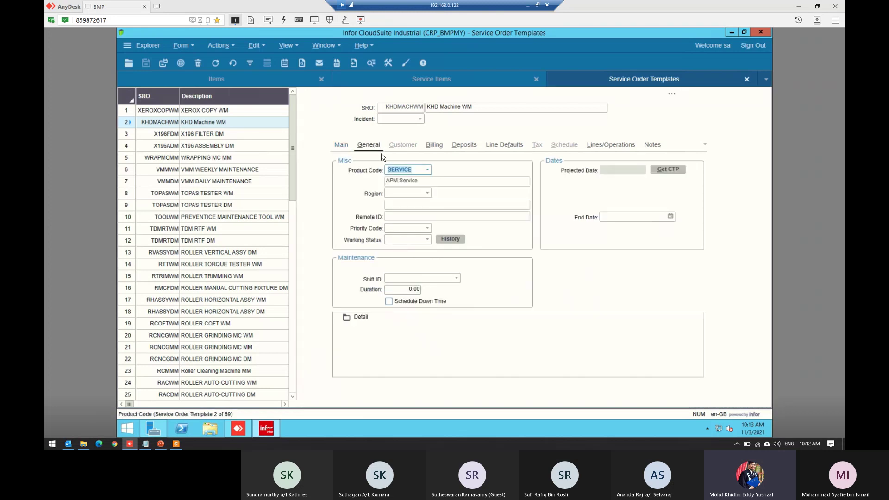
{"action": "left_click", "coordinate": [402, 180]}
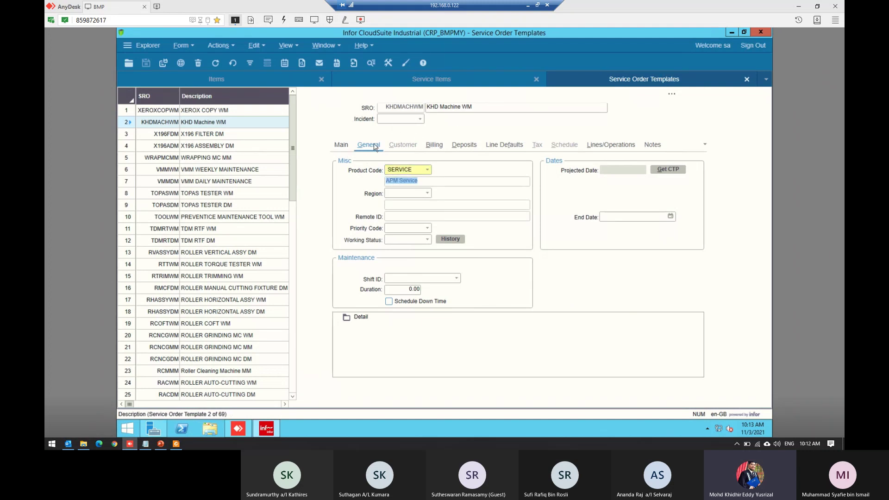
{"action": "left_click", "coordinate": [487, 146]}
{"action": "left_click", "coordinate": [597, 146]}
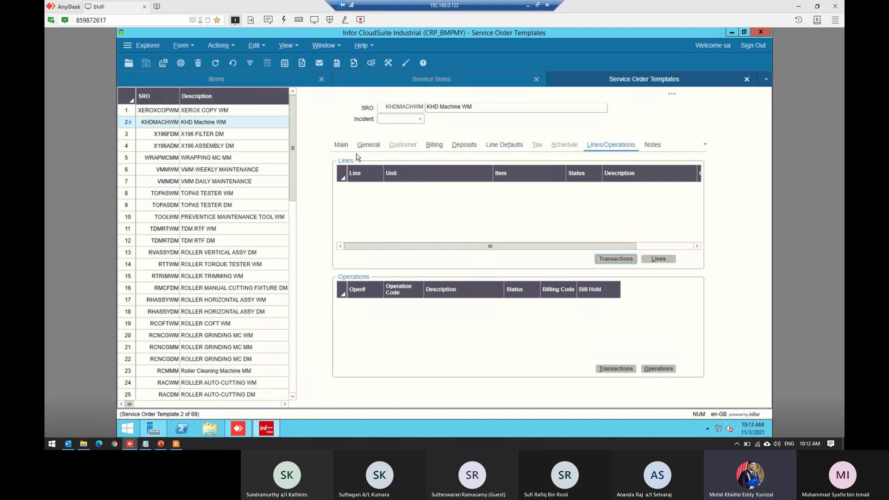
{"action": "left_click", "coordinate": [342, 145]}
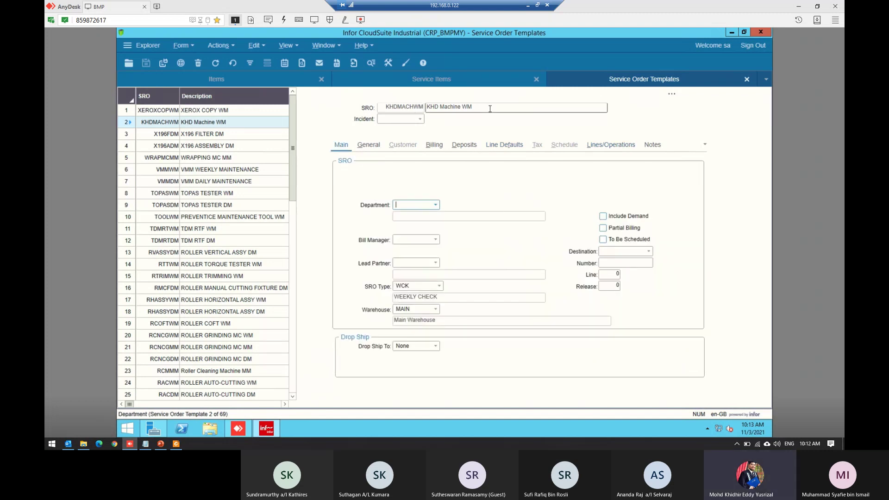
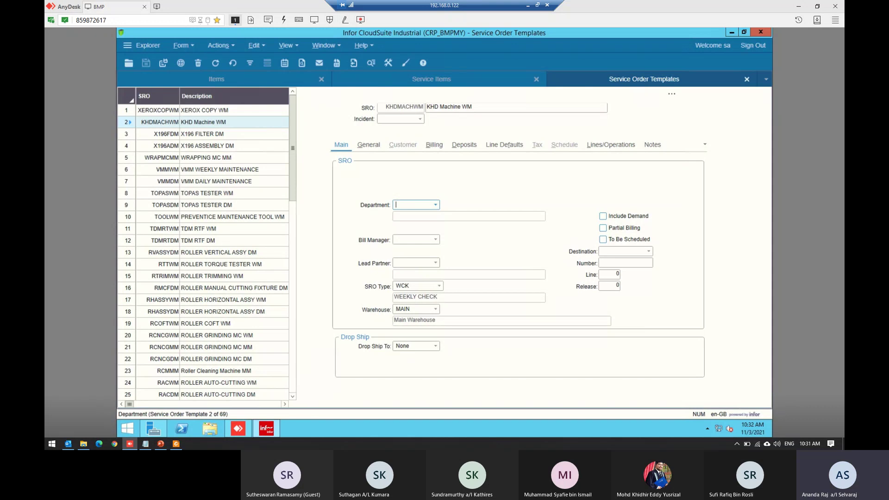
{"action": "left_click", "coordinate": [495, 211]}
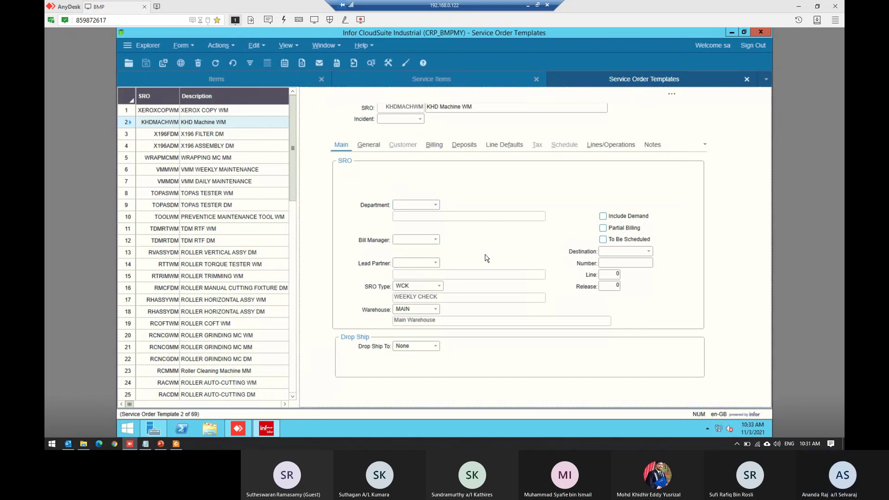
{"action": "left_click", "coordinate": [436, 263]}
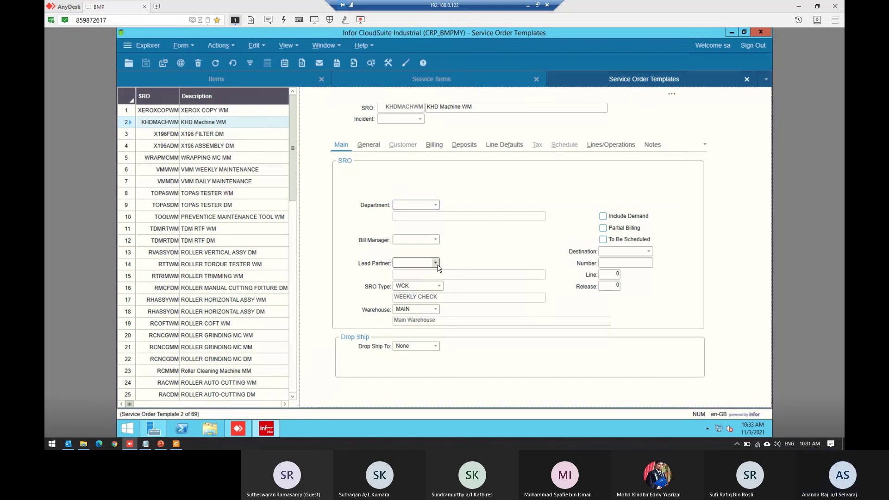
{"action": "left_click", "coordinate": [475, 250]}
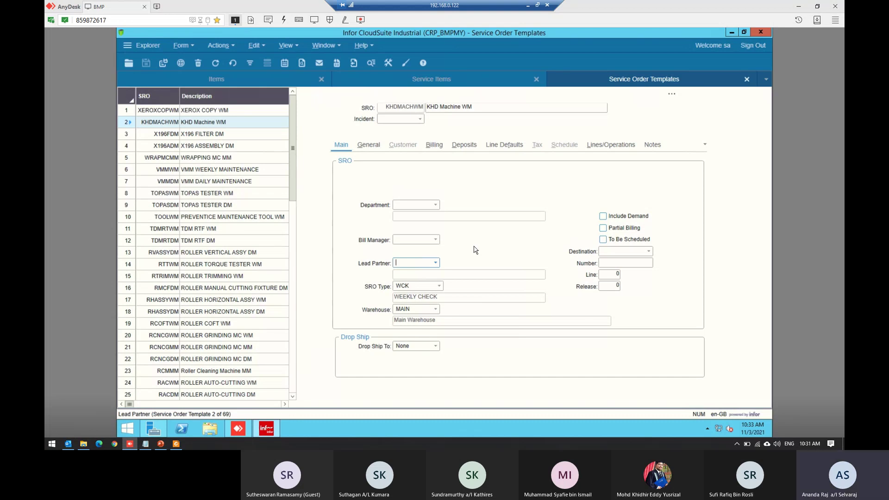
{"action": "left_click", "coordinate": [475, 250]}
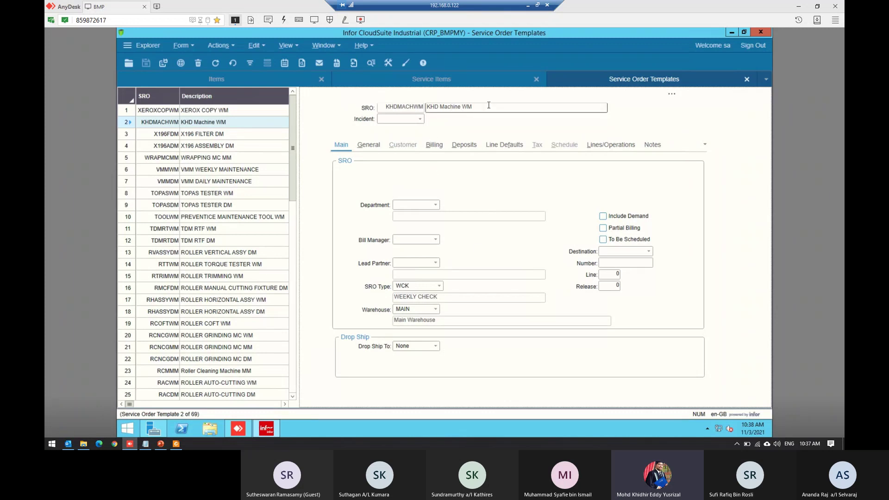
- Set the KHDMACHWM template's Department to D0005 Engineering and assign the third listed employee as Lead Partner
{"action": "left_click", "coordinate": [470, 80]}
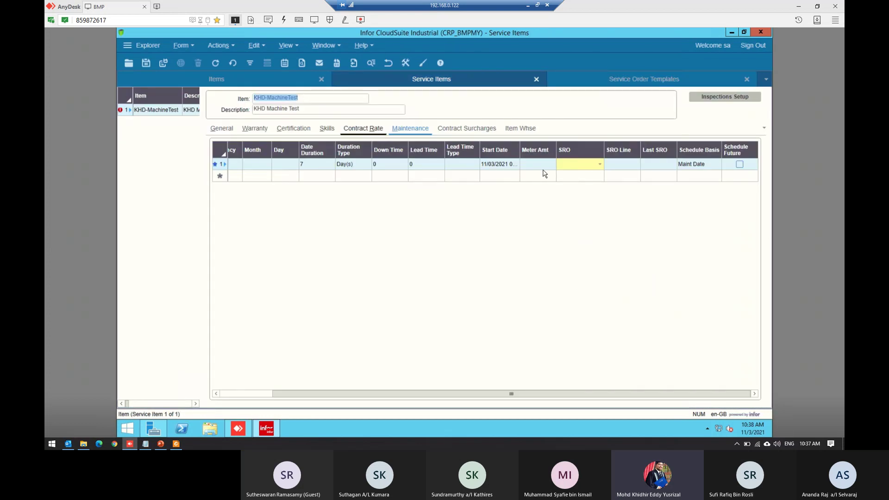
{"action": "left_click", "coordinate": [650, 86]}
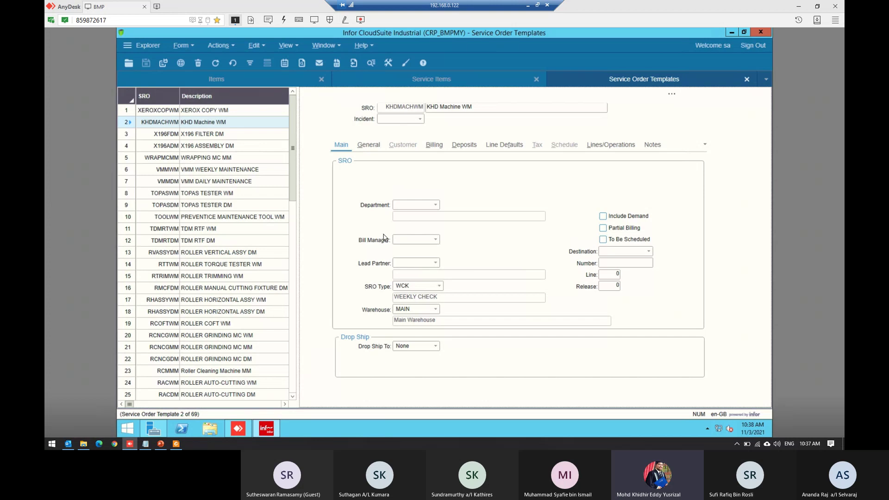
{"action": "left_click", "coordinate": [435, 205]}
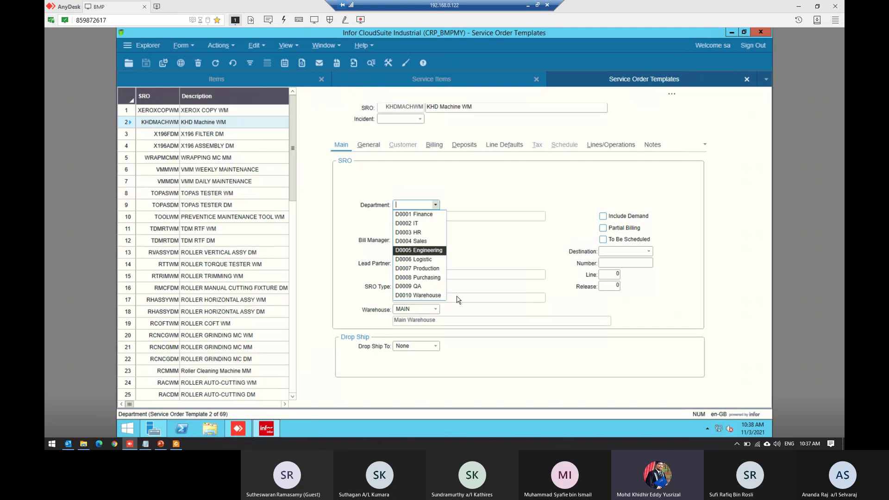
{"action": "left_click", "coordinate": [415, 250]}
{"action": "left_click", "coordinate": [435, 240]}
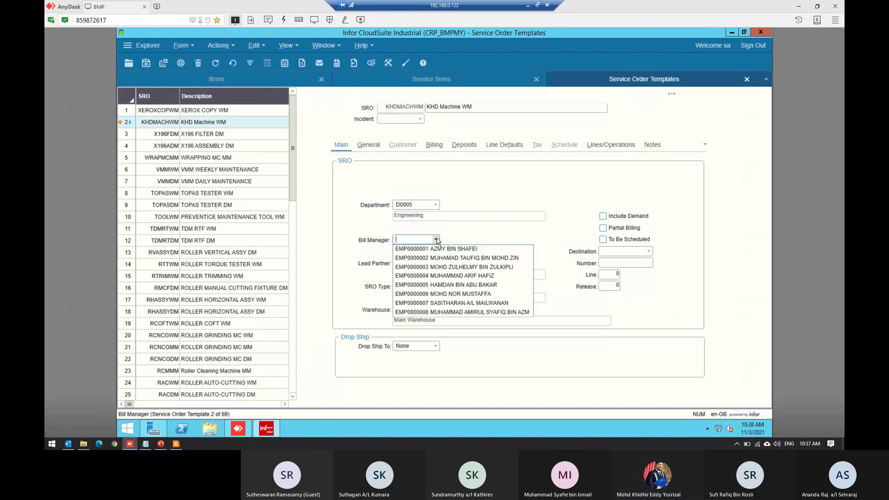
{"action": "left_click", "coordinate": [436, 240]}
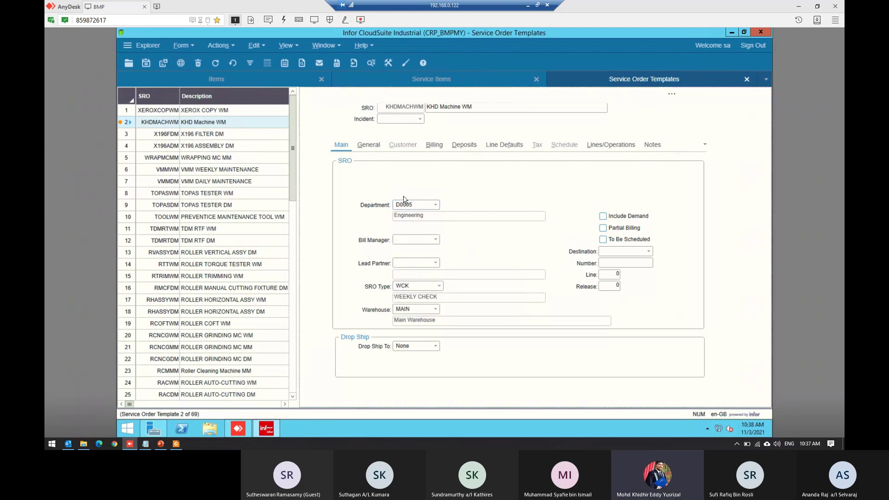
{"action": "left_click", "coordinate": [435, 263]}
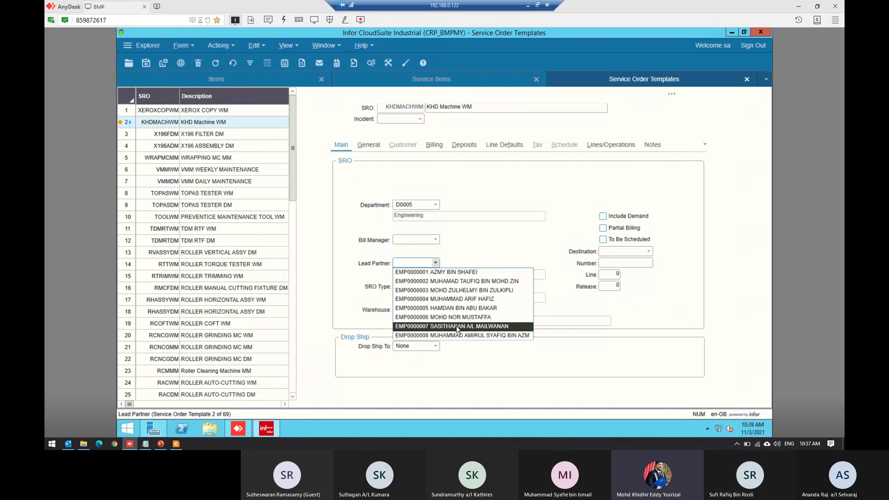
{"action": "left_click", "coordinate": [474, 292]}
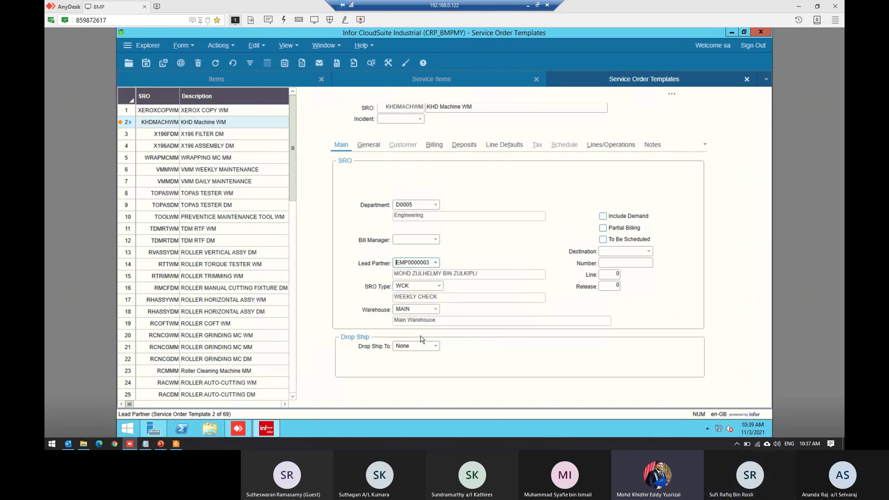
- Save the KHDMACHWM template and check its department, lead partner, SRO type and warehouse settings
{"action": "left_click", "coordinate": [492, 243]}
{"action": "left_click", "coordinate": [146, 62]}
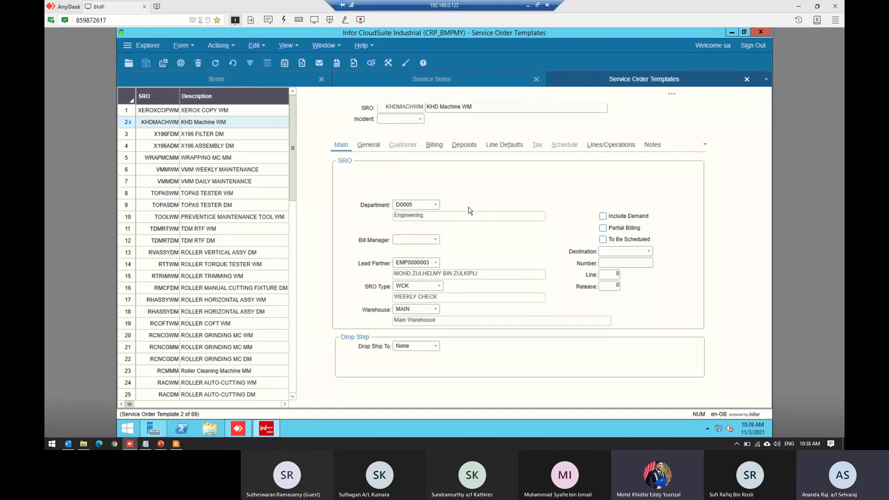
{"action": "left_click", "coordinate": [419, 205]}
{"action": "key", "text": "Tab"}
{"action": "key", "text": "Tab"}
{"action": "key", "text": "Tab"}
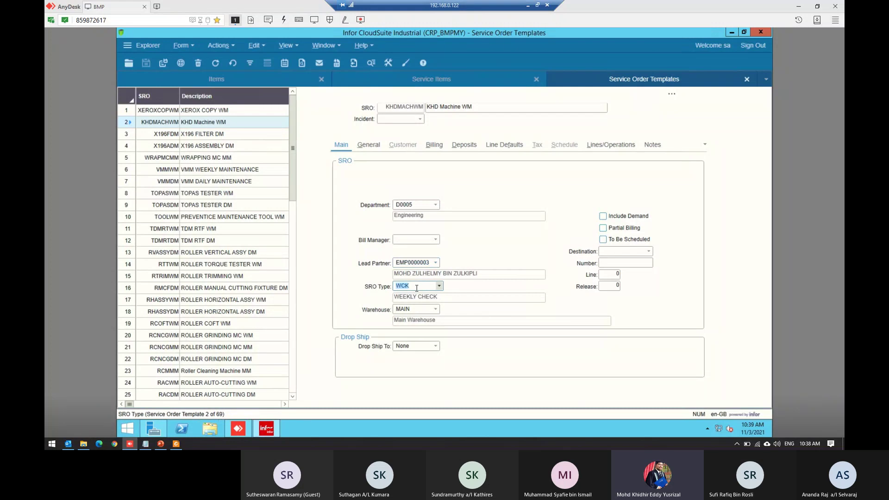
{"action": "left_click", "coordinate": [514, 239]}
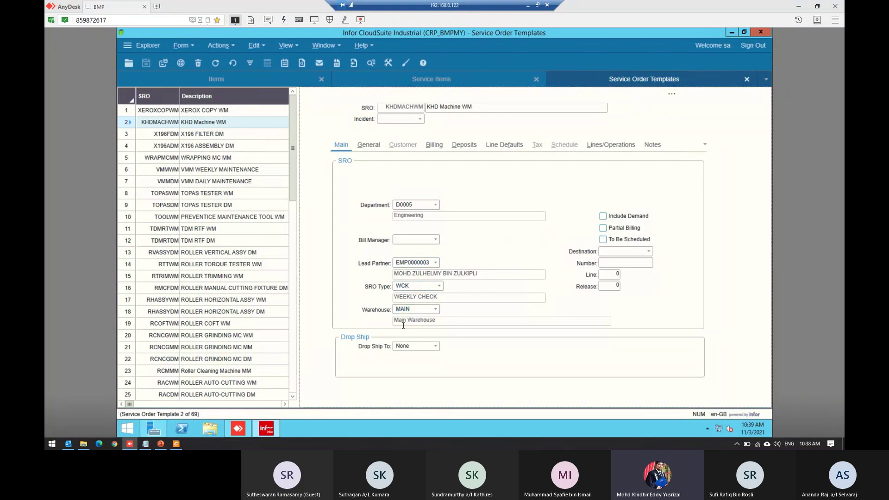
- Check the template's general settings and lines/operations, and open its service order lines for a new line
{"action": "left_click", "coordinate": [369, 144]}
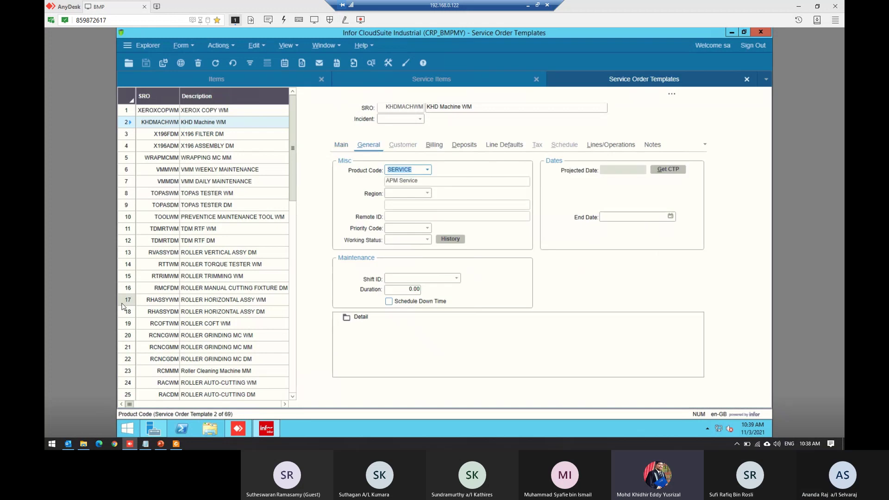
{"action": "left_click", "coordinate": [504, 144]}
{"action": "left_click", "coordinate": [588, 143]}
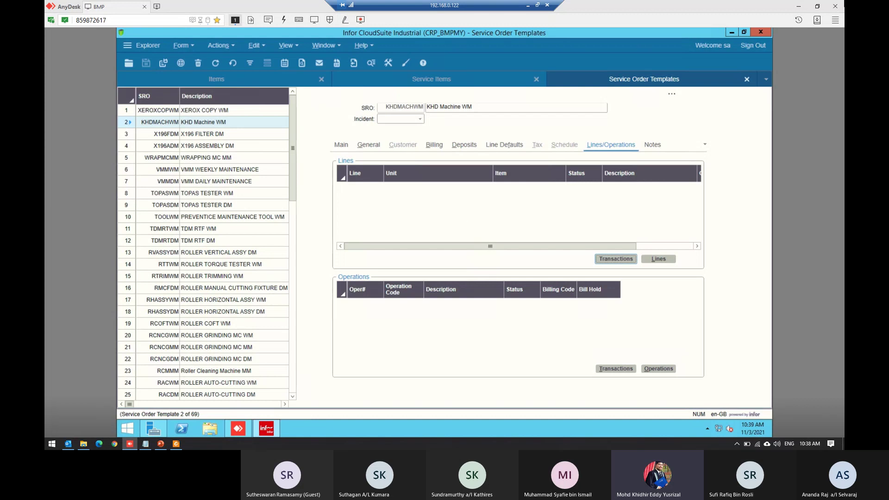
{"action": "left_click", "coordinate": [667, 259]}
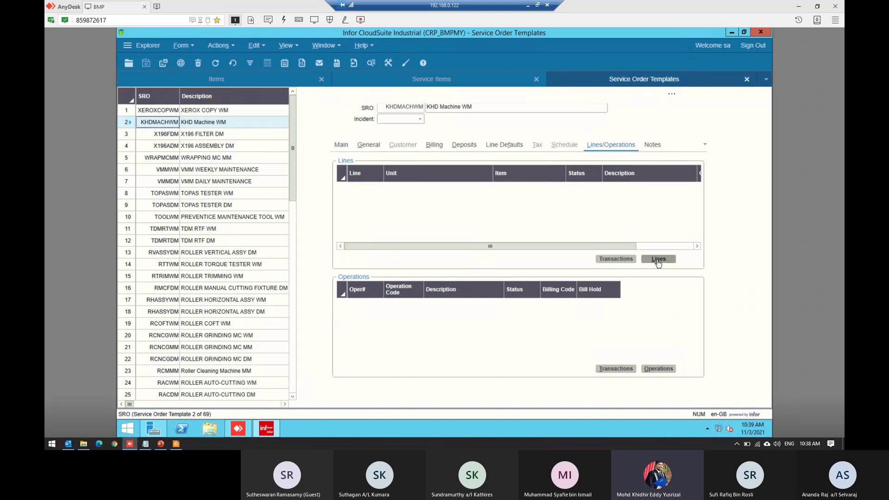
{"action": "left_click", "coordinate": [672, 94]}
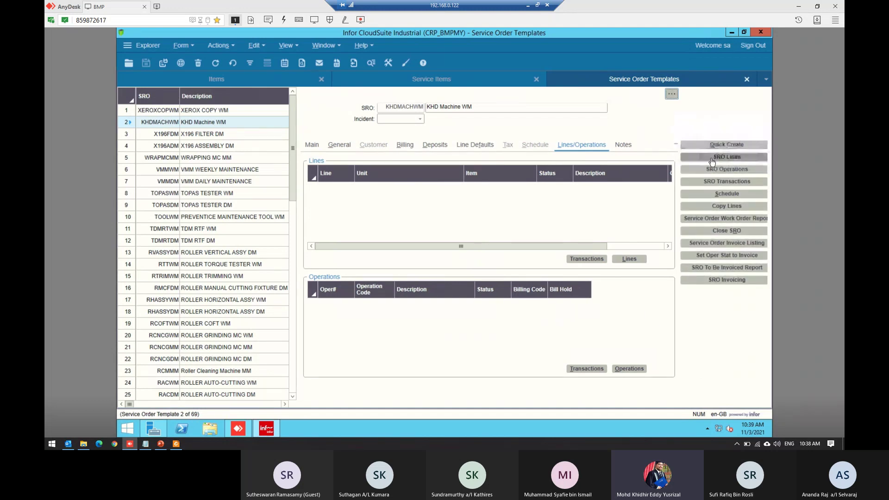
{"action": "left_click", "coordinate": [712, 158]}
{"action": "left_click", "coordinate": [629, 259]}
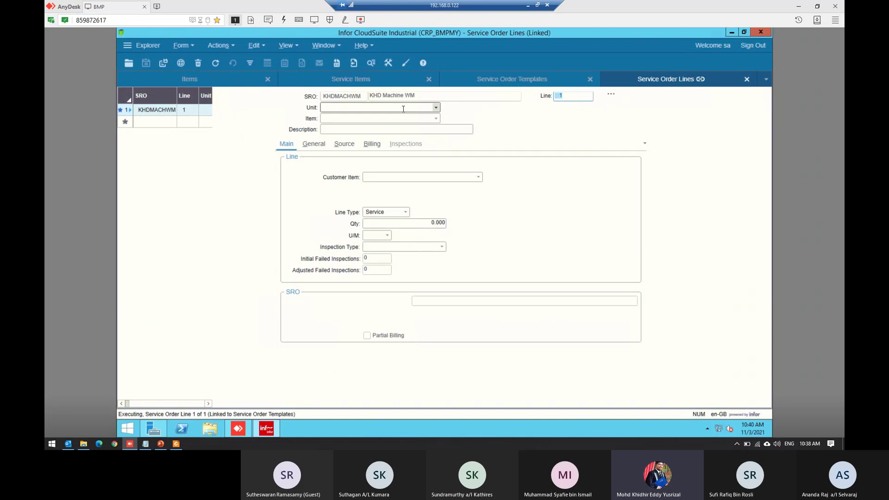
- Set line 1's quantity to 1 with unit and item left blank, save the line, and return to the template
{"action": "left_click", "coordinate": [349, 119]}
{"action": "left_click", "coordinate": [360, 108]}
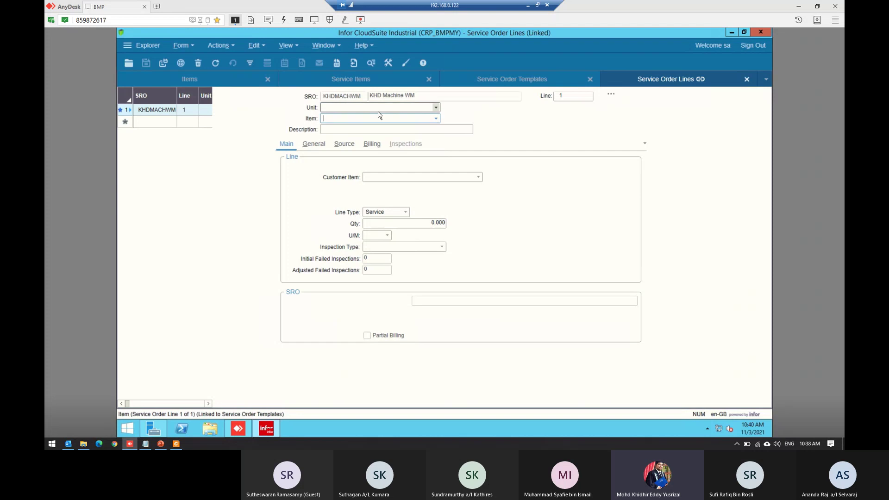
{"action": "left_click", "coordinate": [380, 118]}
{"action": "left_click", "coordinate": [410, 96]}
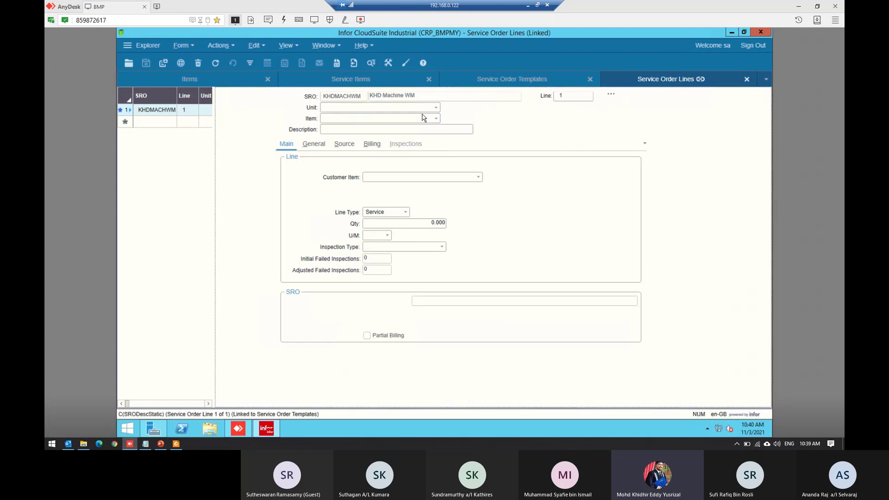
{"action": "left_click", "coordinate": [435, 96]}
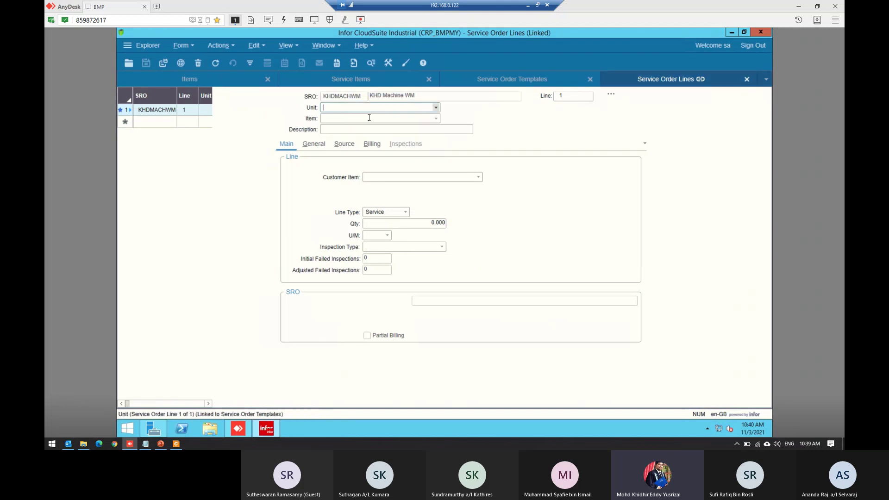
{"action": "left_click", "coordinate": [404, 177]}
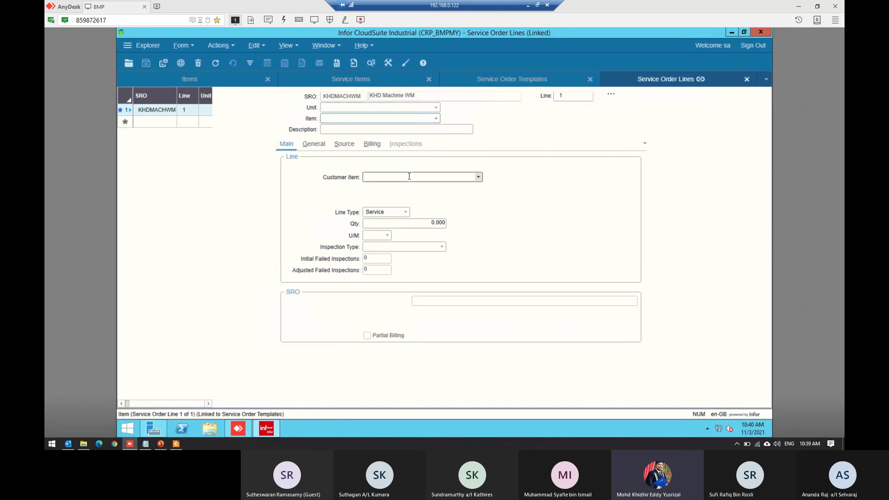
{"action": "left_click", "coordinate": [435, 226]}
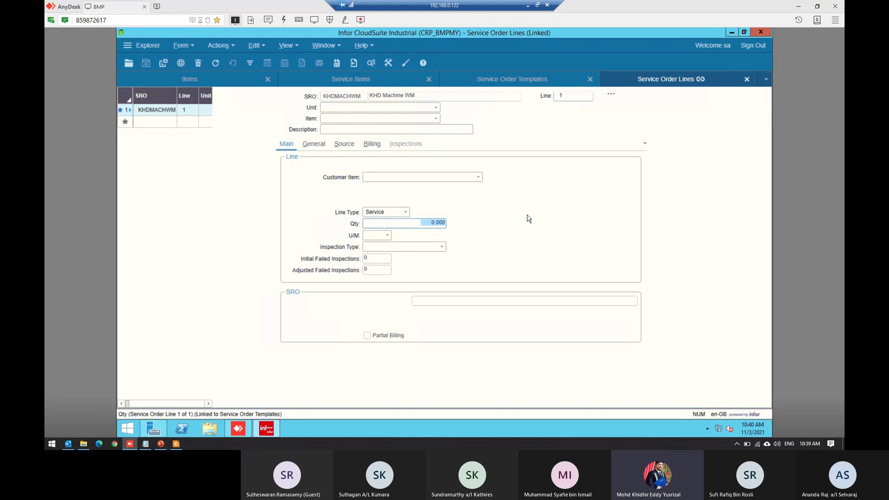
{"action": "type", "text": "1"}
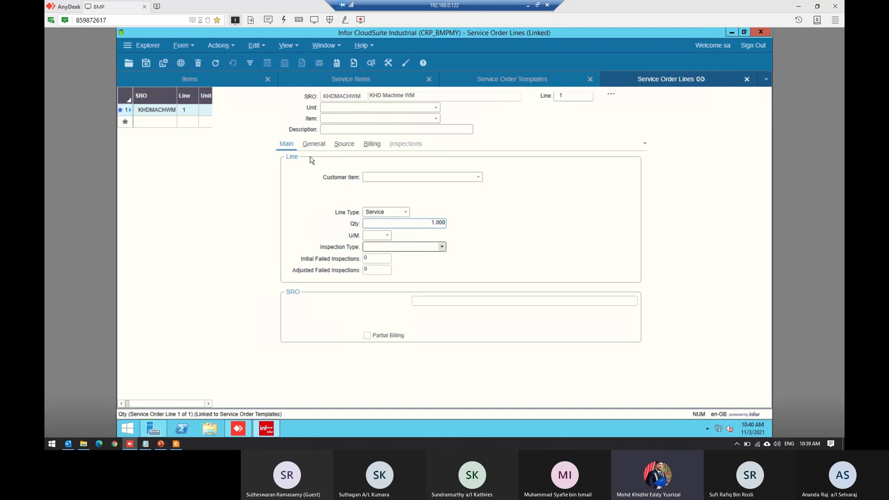
{"action": "left_click", "coordinate": [146, 63]}
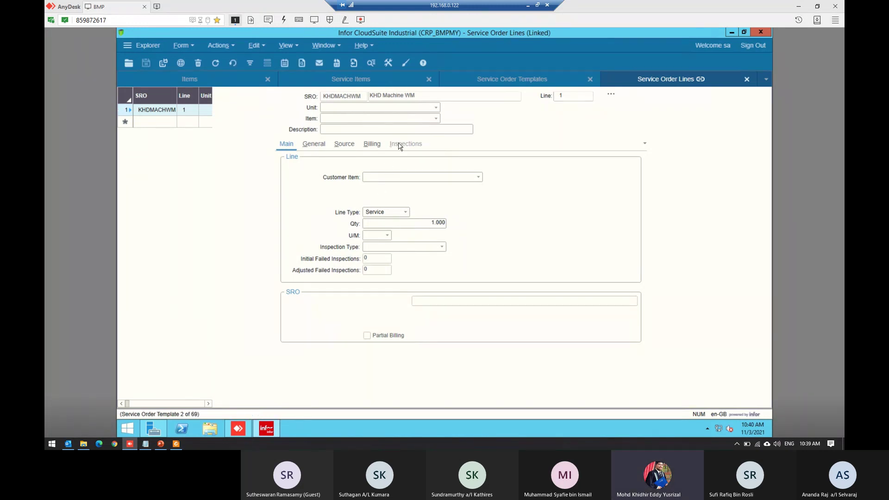
{"action": "left_click", "coordinate": [747, 80]}
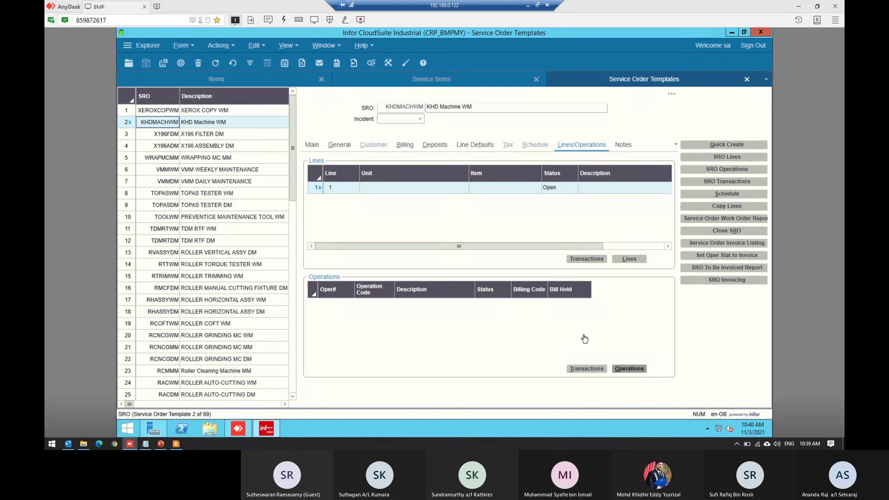
- Open the template's service order operations and look through the available operation codes for operation 10
{"action": "left_click", "coordinate": [632, 367]}
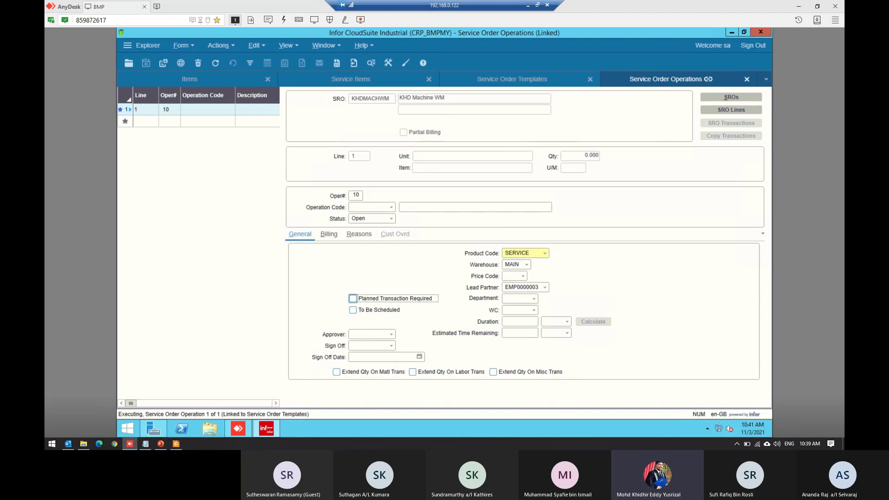
{"action": "left_click", "coordinate": [368, 208]}
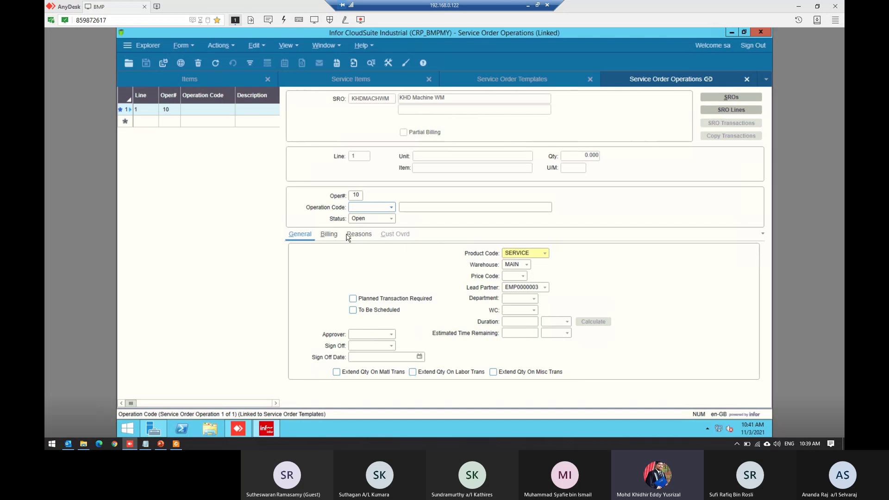
{"action": "left_click", "coordinate": [392, 208]}
{"action": "scroll", "coordinate": [419, 259], "scroll_direction": "down", "scroll_amount": 5}
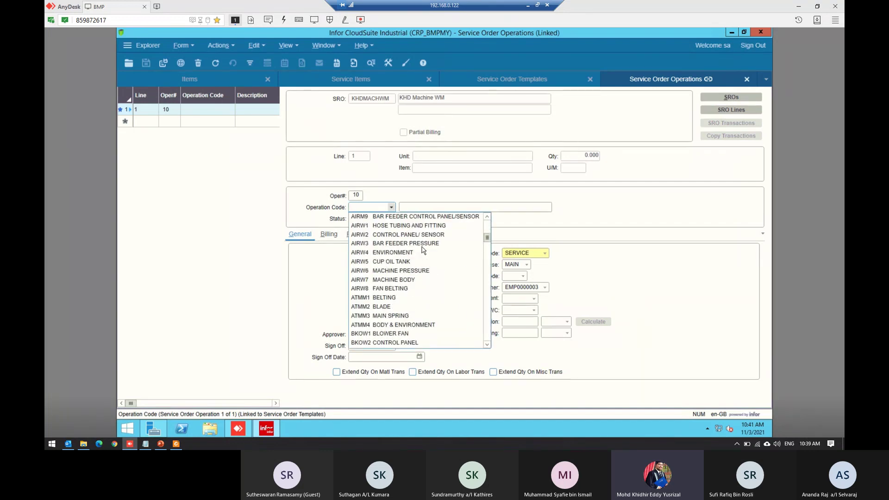
{"action": "scroll", "coordinate": [422, 250], "scroll_direction": "down", "scroll_amount": 15}
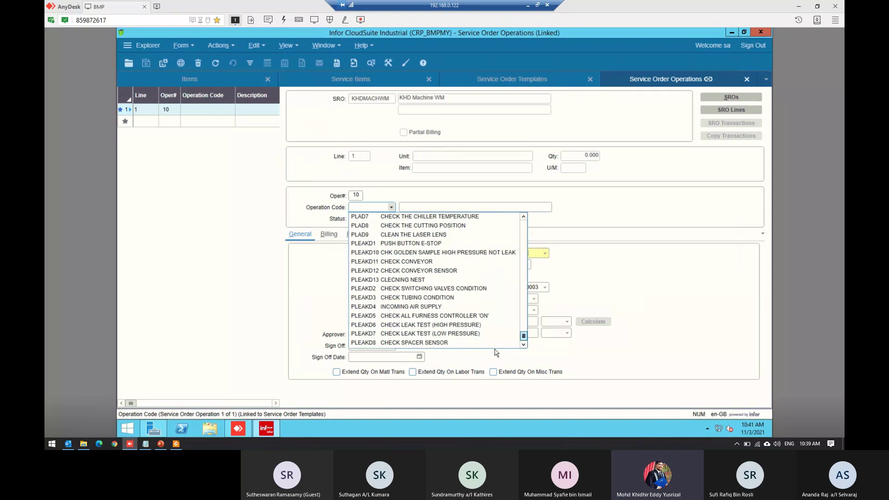
{"action": "left_click_drag", "start_coordinate": [495, 349], "coordinate": [527, 215]}
{"action": "left_click", "coordinate": [528, 203]}
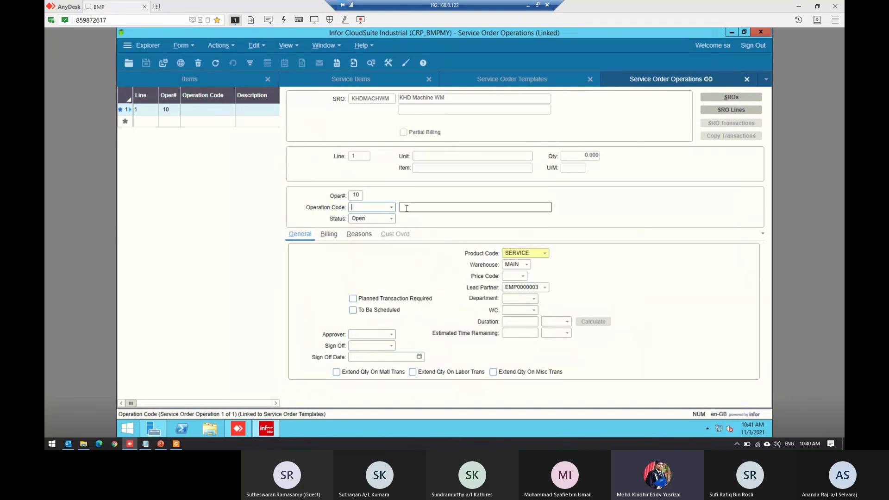
{"action": "right_click", "coordinate": [373, 209]}
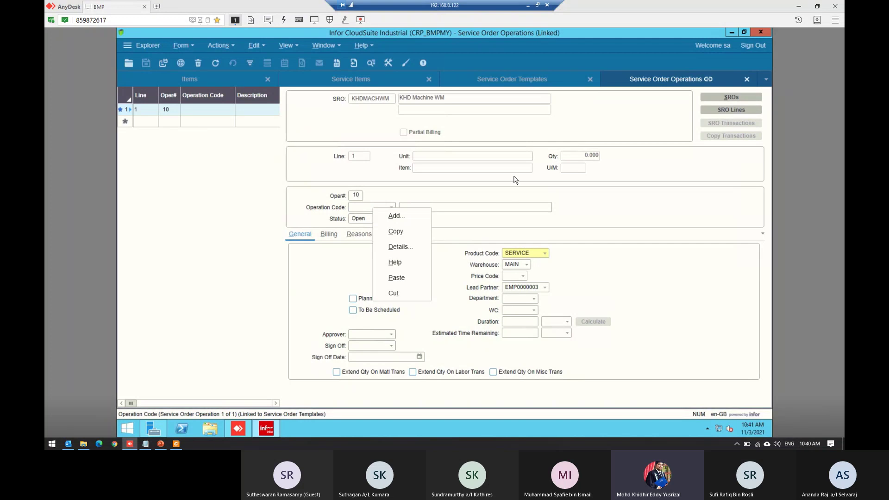
{"action": "left_click", "coordinate": [462, 195]}
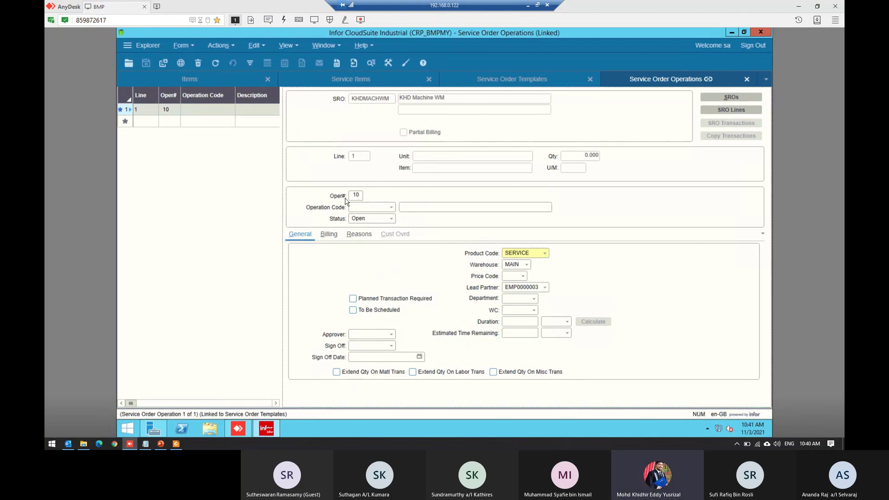
- Create operation code RPLC with description Replace Parts, assign it to operation 10, and save the operation
{"action": "left_click", "coordinate": [369, 208]}
{"action": "right_click", "coordinate": [369, 208]}
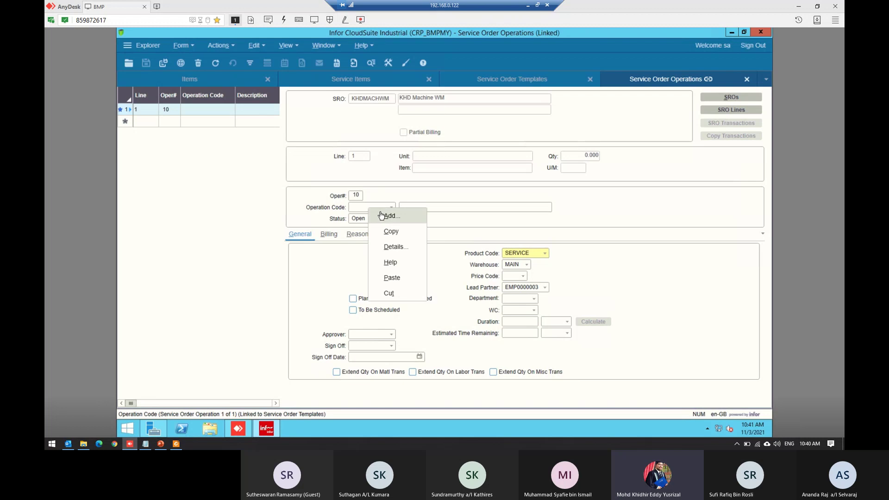
{"action": "left_click", "coordinate": [391, 218]}
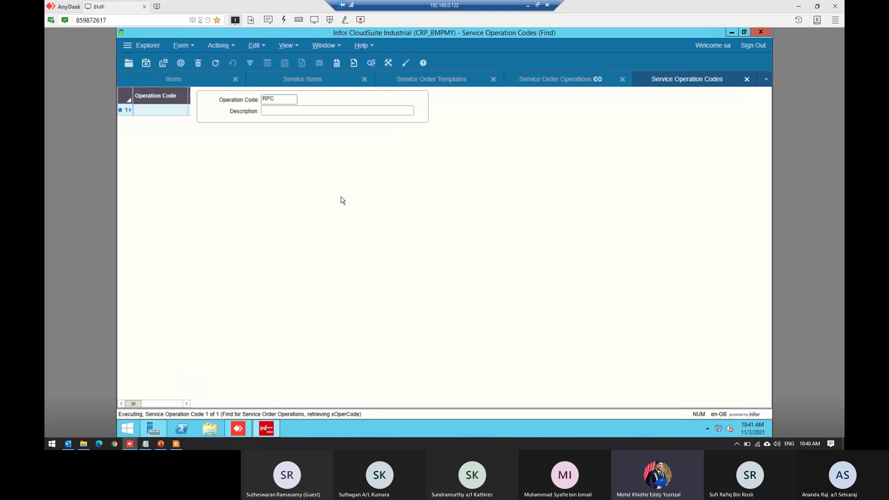
{"action": "type", "text": "RPLC"}
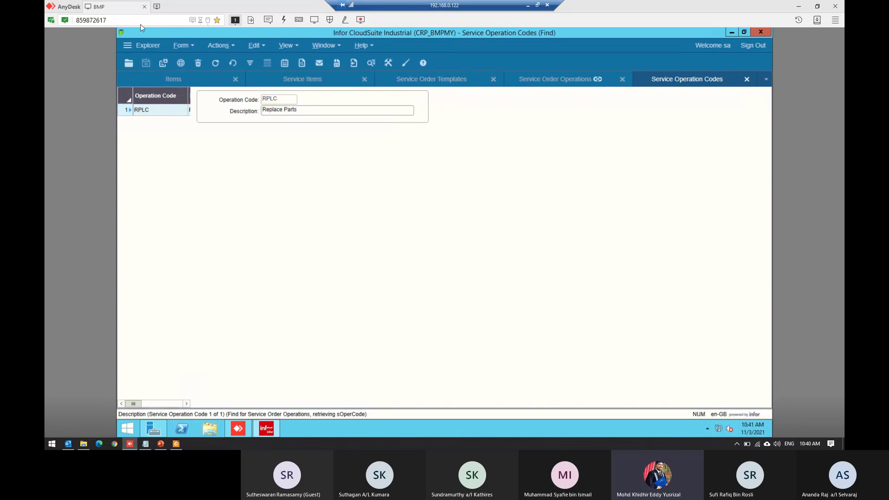
{"action": "left_click", "coordinate": [747, 79]}
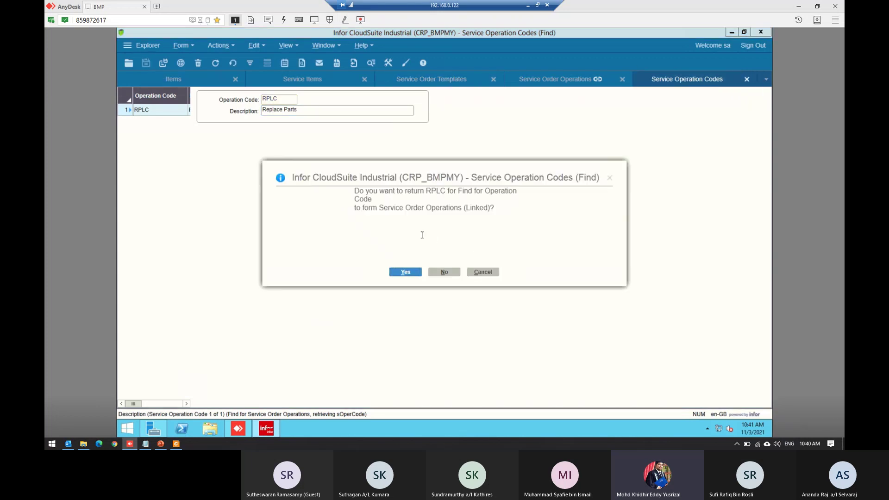
{"action": "left_click", "coordinate": [406, 271]}
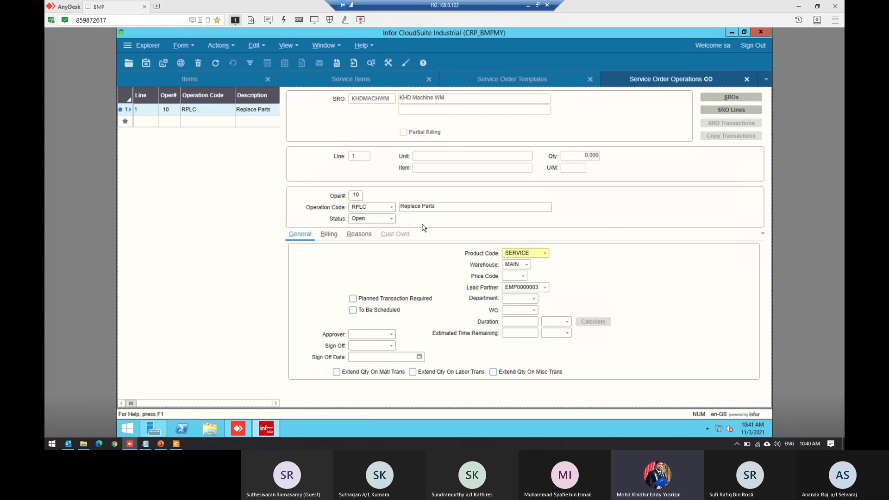
{"action": "left_click", "coordinate": [146, 63]}
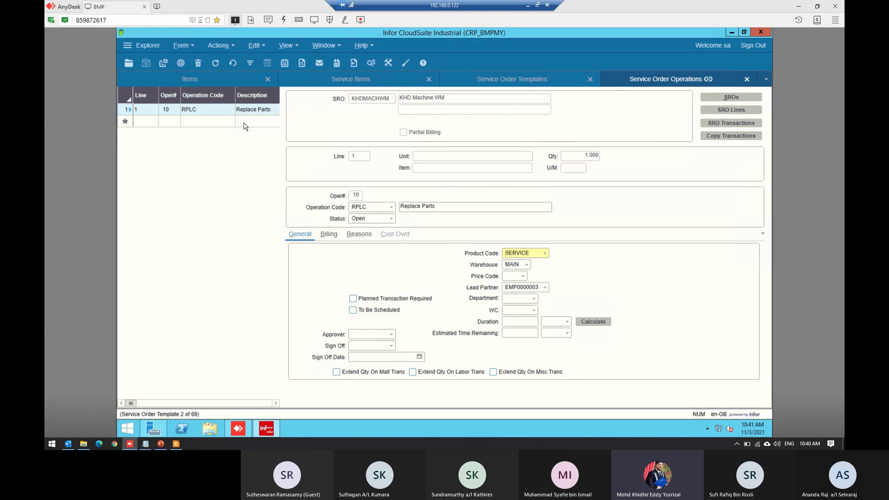
- Add operation 20 with operation code AIRM6 MACHINE PRESSURE and save it
{"action": "left_click", "coordinate": [185, 67]}
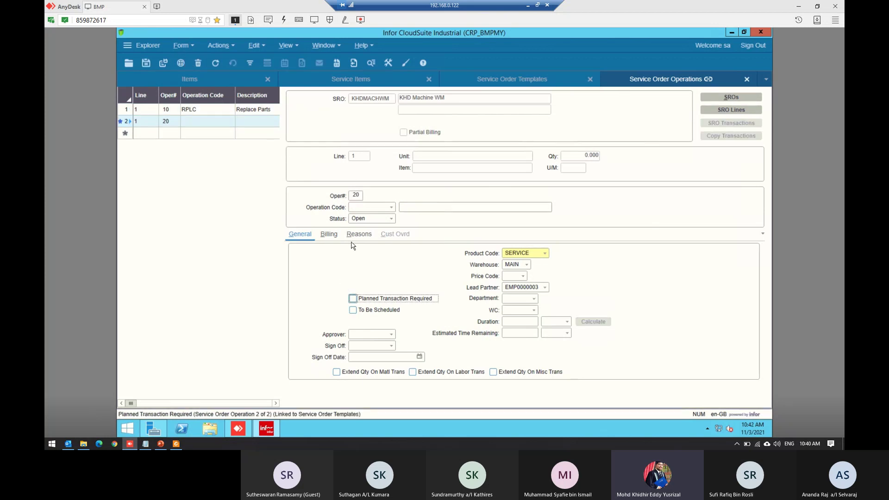
{"action": "left_click", "coordinate": [391, 207]}
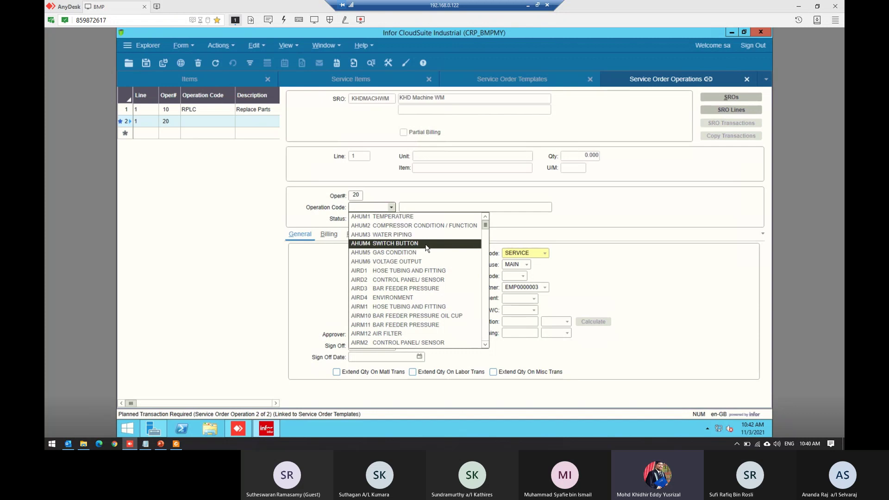
{"action": "scroll", "coordinate": [434, 260], "scroll_direction": "down", "scroll_amount": 5}
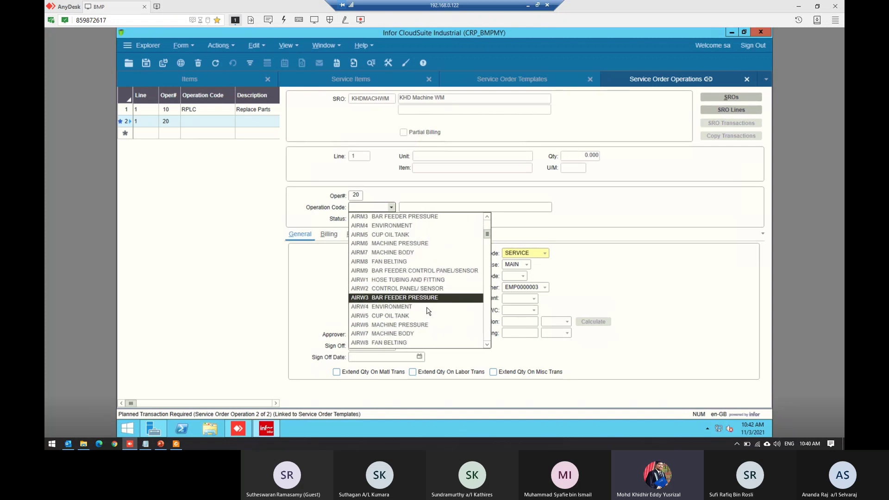
{"action": "left_click", "coordinate": [396, 245]}
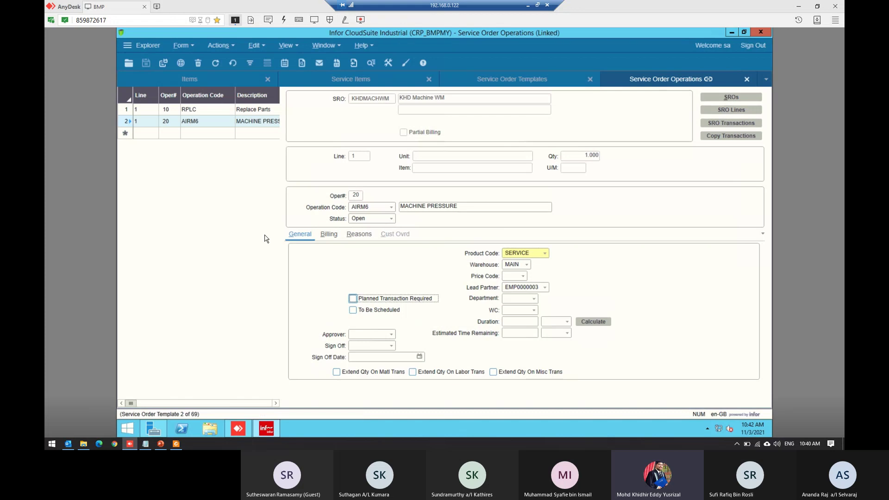
- Add operation 30 with operation code BMSB3 ROLLER SHUTTERS to the template and save it
{"action": "left_click", "coordinate": [180, 63]}
{"action": "left_click", "coordinate": [391, 207]}
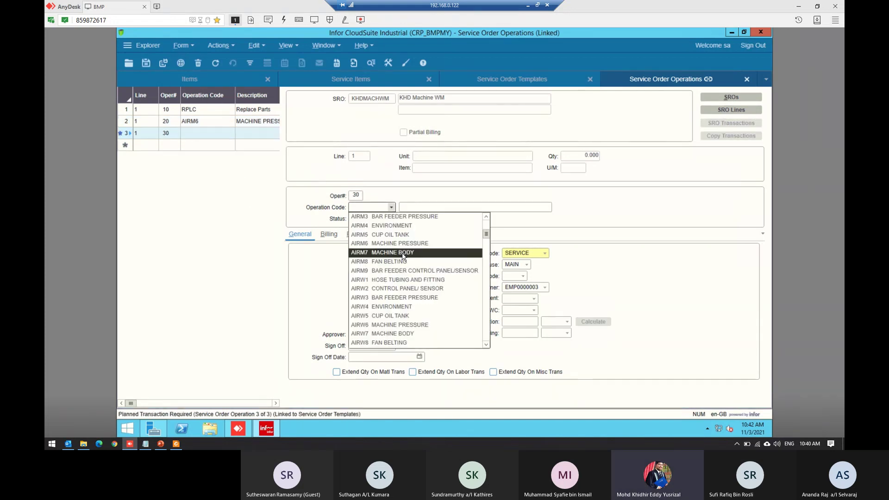
{"action": "scroll", "coordinate": [407, 273], "scroll_direction": "down", "scroll_amount": 3}
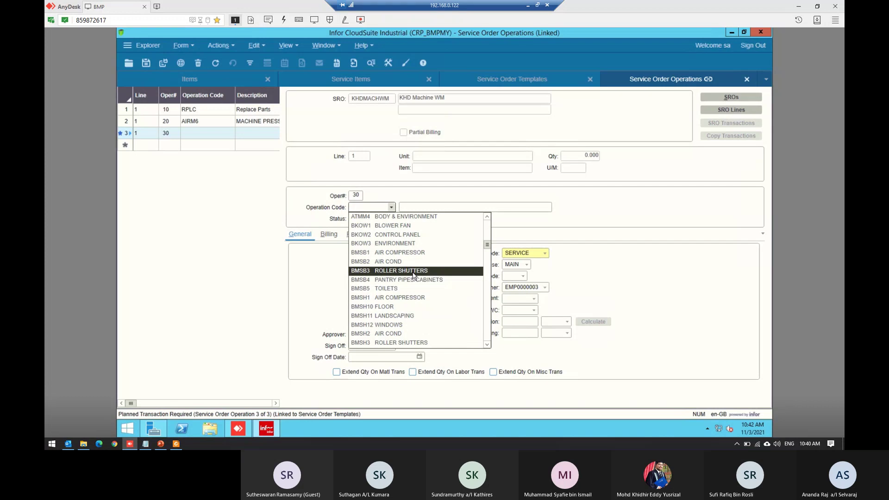
{"action": "left_click", "coordinate": [414, 272]}
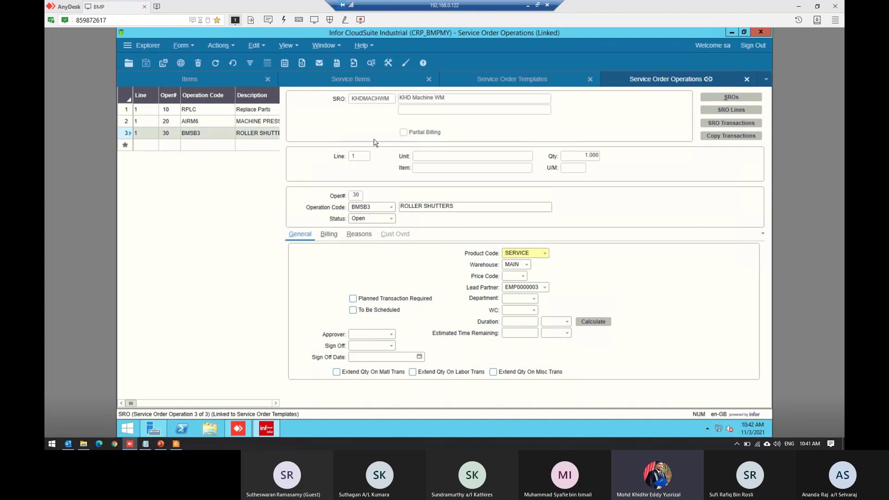
- Review operations 10, 20 and 30, return to the KHDMACHWM template, and check its main details and its lines and operations
{"action": "left_click", "coordinate": [192, 109]}
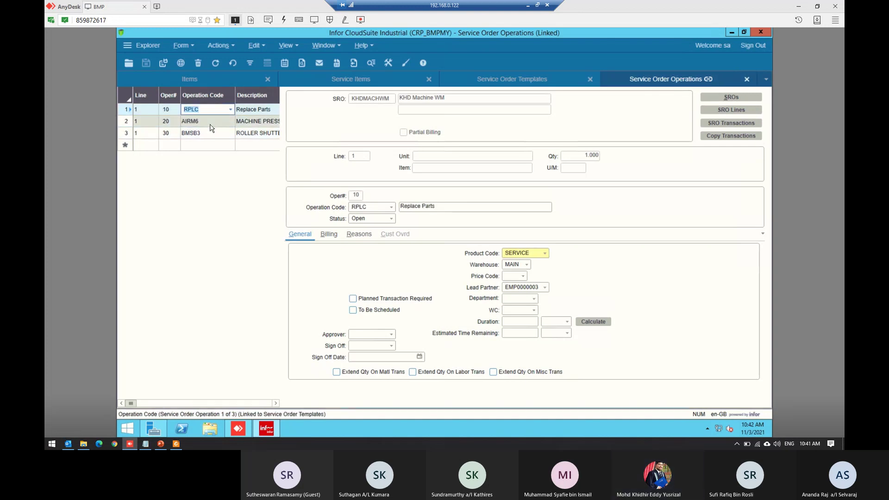
{"action": "left_click", "coordinate": [209, 121]}
{"action": "left_click", "coordinate": [209, 133]}
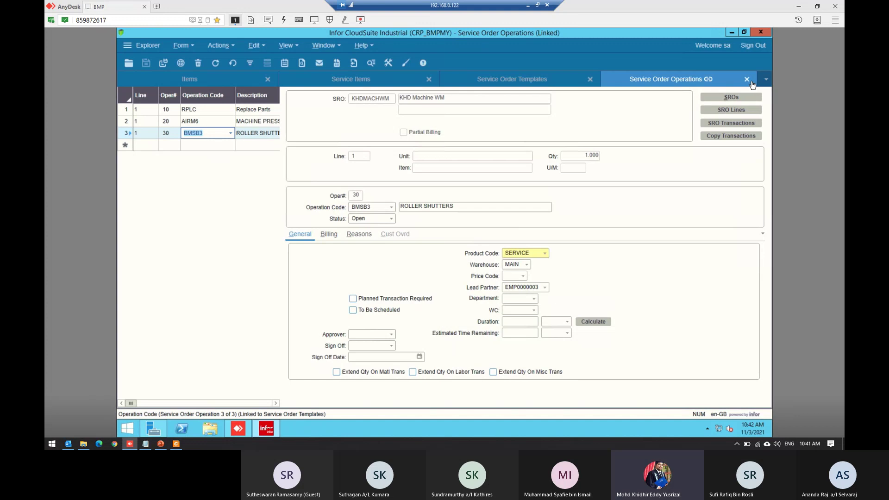
{"action": "left_click", "coordinate": [747, 80]}
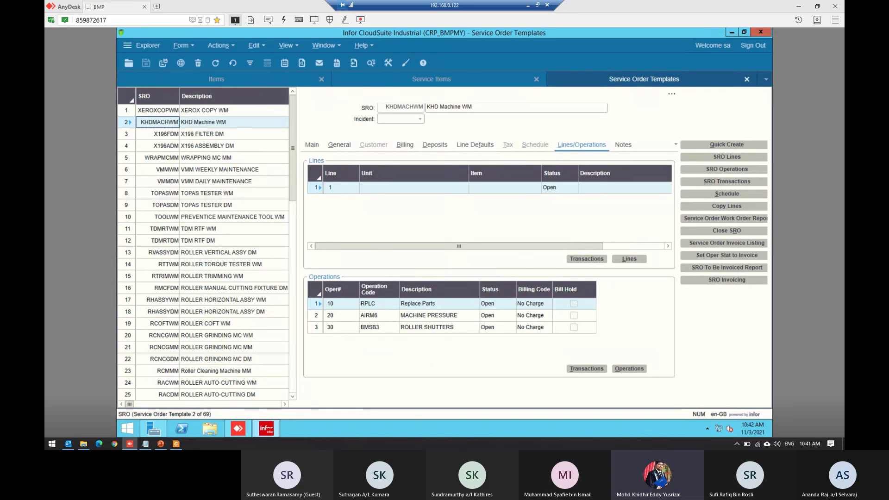
{"action": "left_click", "coordinate": [322, 146]}
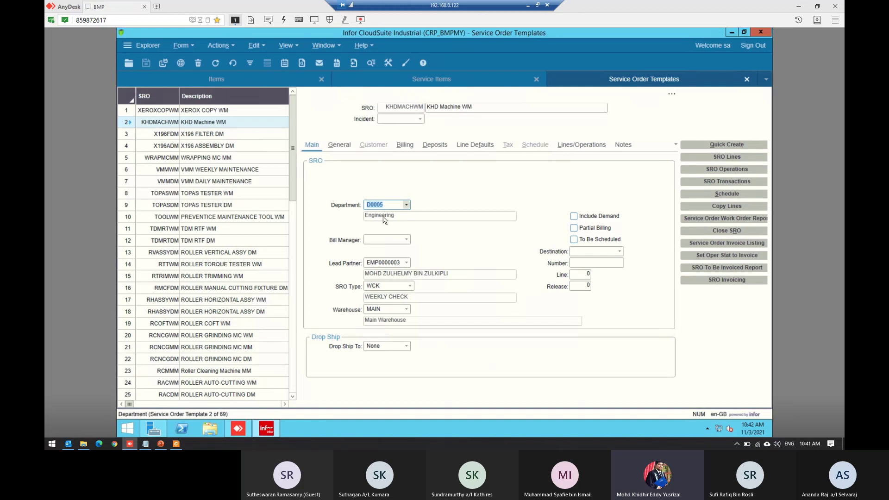
{"action": "left_click", "coordinate": [581, 145]}
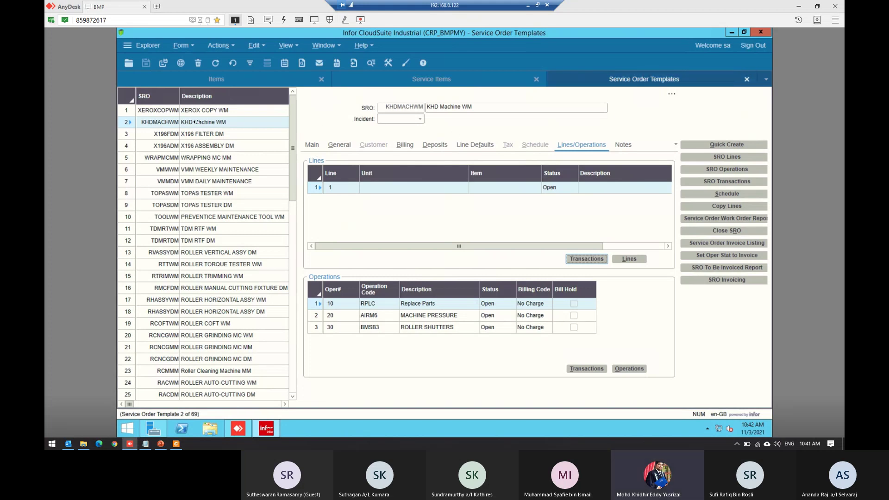
{"action": "left_click_drag", "start_coordinate": [197, 122], "coordinate": [180, 121]}
{"action": "left_click", "coordinate": [440, 131]}
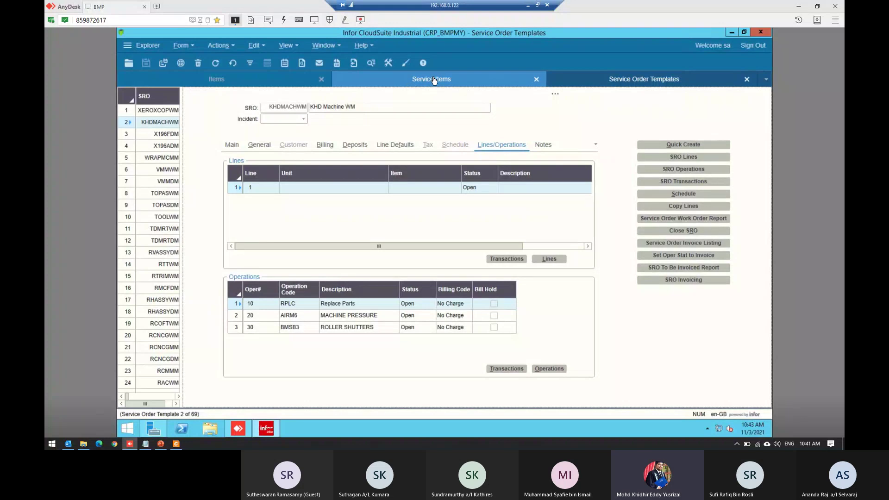
- Assign SRO KHDMACHWM with SRO line 1 to the KHD-MachineTest service item's maintenance row and save it
{"action": "left_click", "coordinate": [518, 79]}
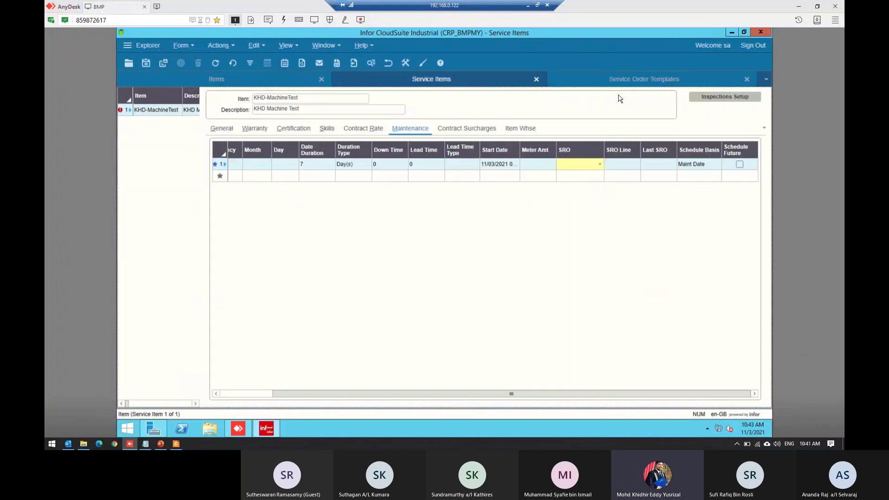
{"action": "left_click", "coordinate": [631, 79]}
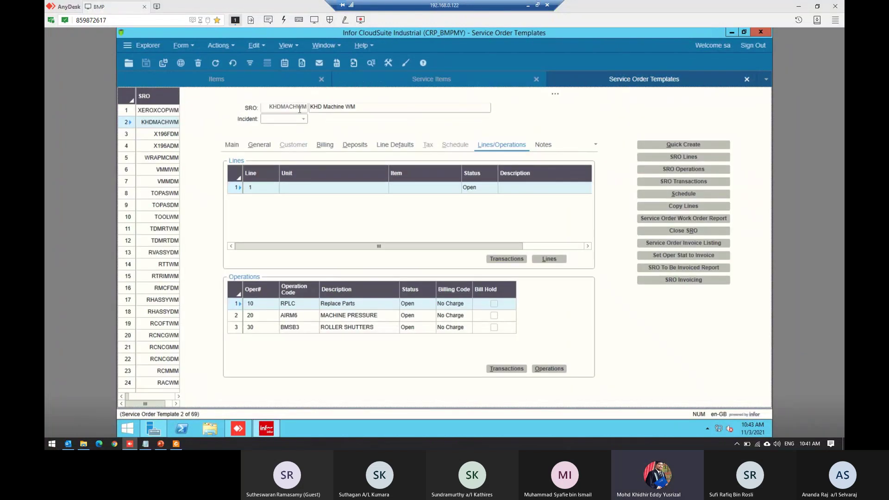
{"action": "left_click", "coordinate": [420, 83]}
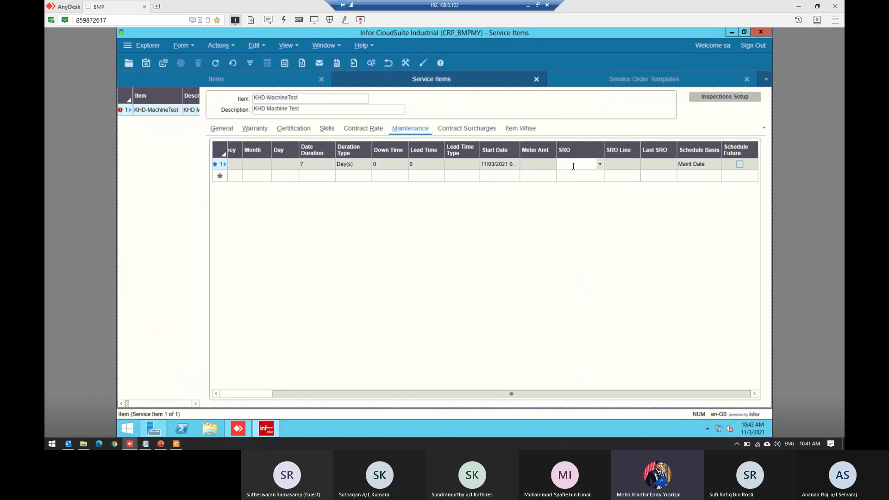
{"action": "type", "text": "KHDMACHWM"}
{"action": "key", "text": "Tab"}
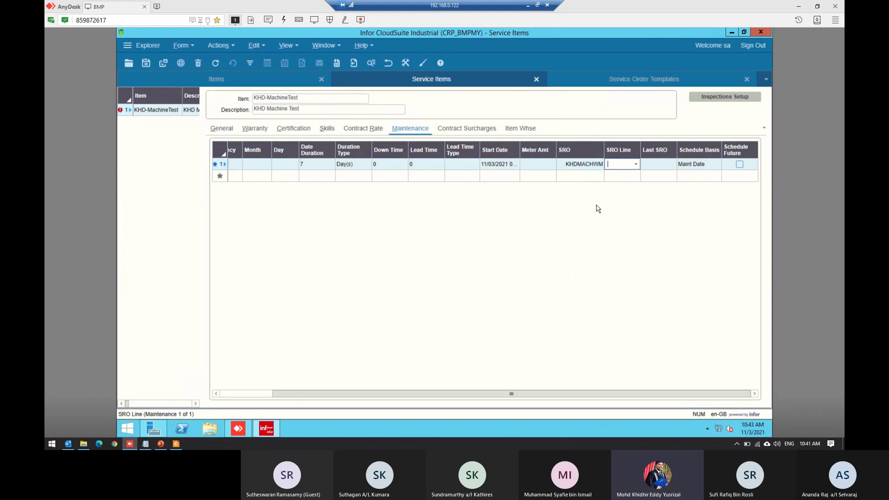
{"action": "left_click", "coordinate": [636, 164]}
{"action": "left_click", "coordinate": [621, 176]}
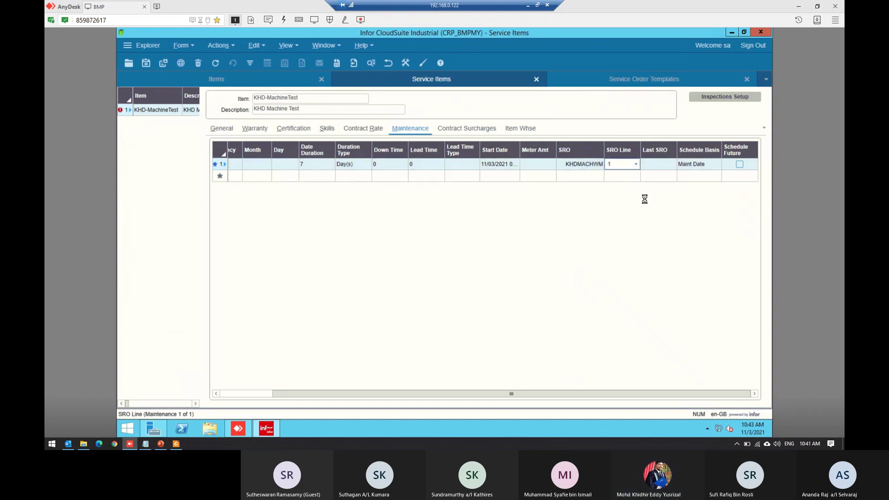
{"action": "key", "text": "ctrl+s"}
- Review the maintenance row's schedule fields and choose Maint Date as its schedule basis
{"action": "left_click_drag", "start_coordinate": [659, 396], "coordinate": [541, 391]}
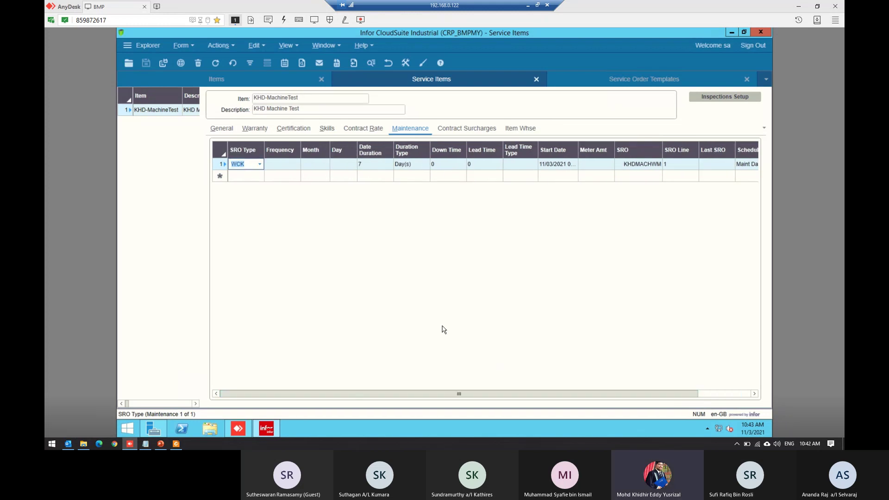
{"action": "left_click_drag", "start_coordinate": [515, 393], "coordinate": [567, 393]}
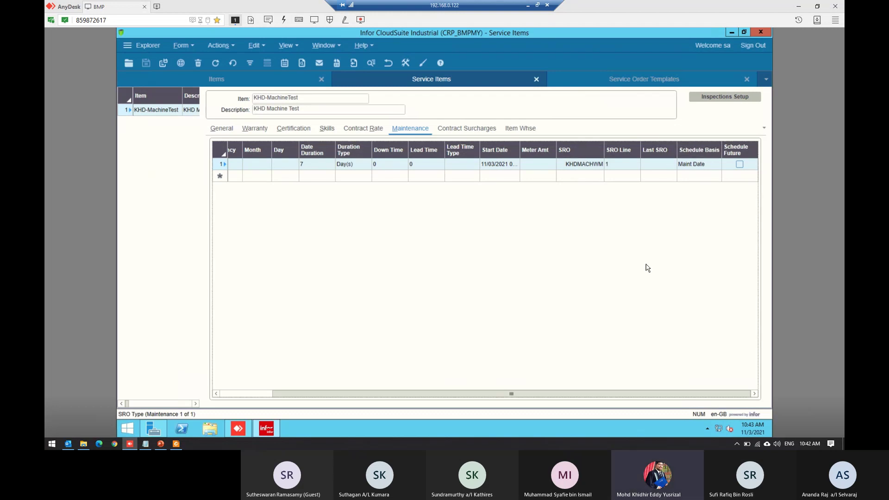
{"action": "left_click", "coordinate": [655, 163]}
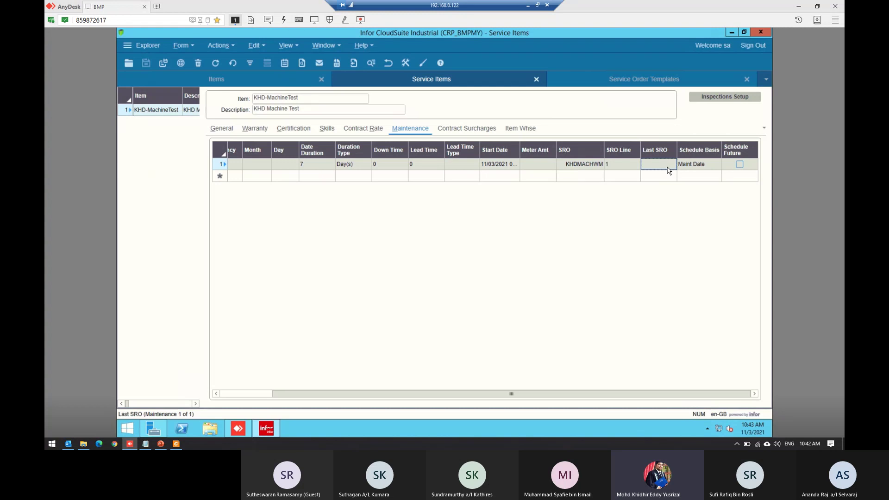
{"action": "left_click", "coordinate": [696, 166]}
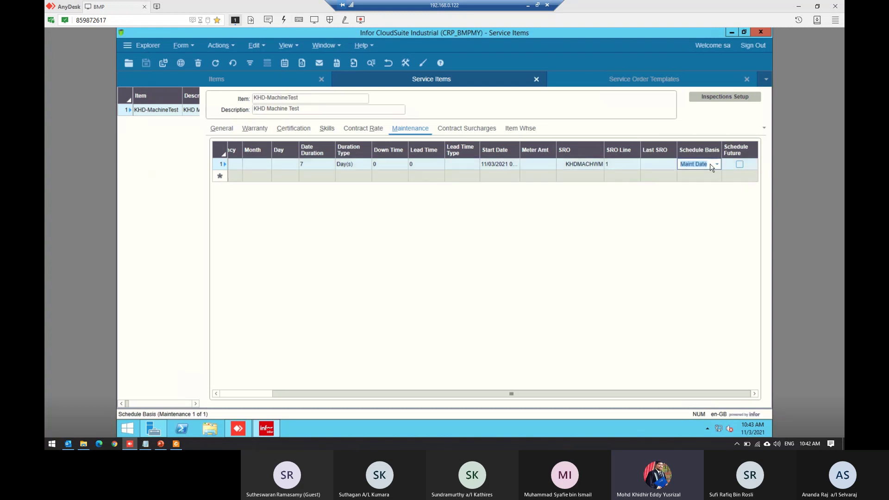
{"action": "left_click", "coordinate": [718, 164]}
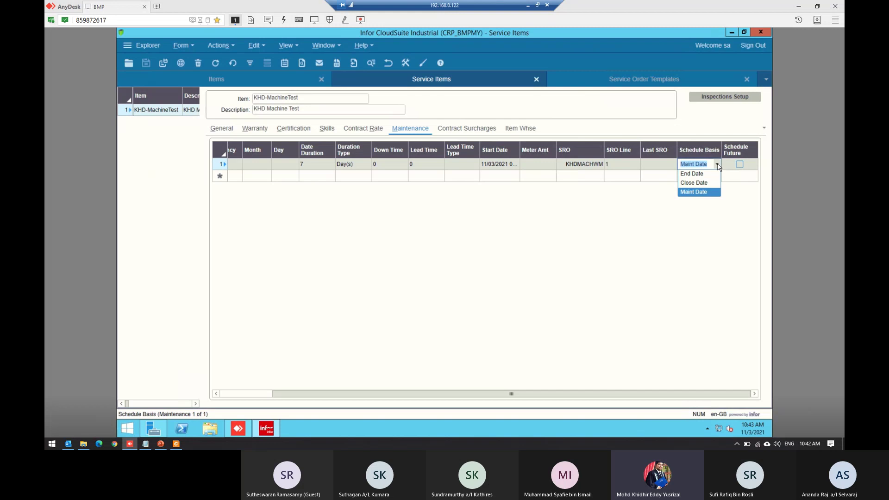
{"action": "left_click", "coordinate": [697, 193]}
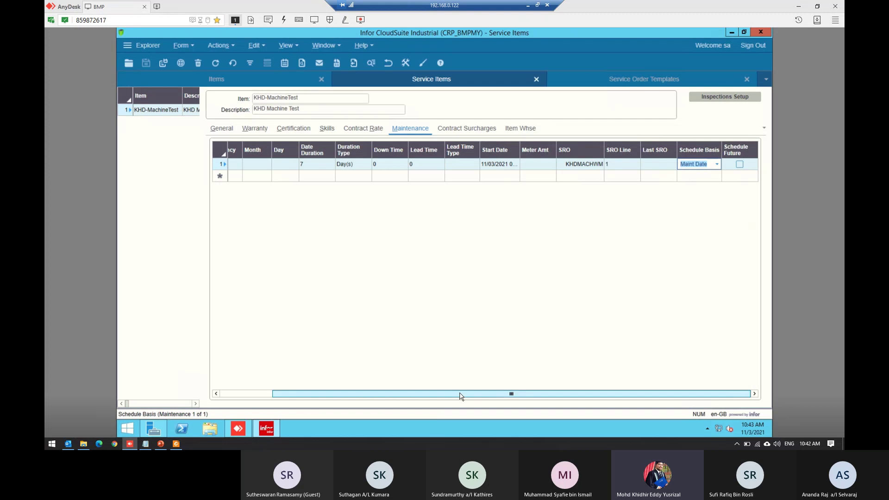
- Enable Schedule Future on the weekly WCK maintenance row and save the service item
{"action": "left_click_drag", "start_coordinate": [457, 397], "coordinate": [446, 397]}
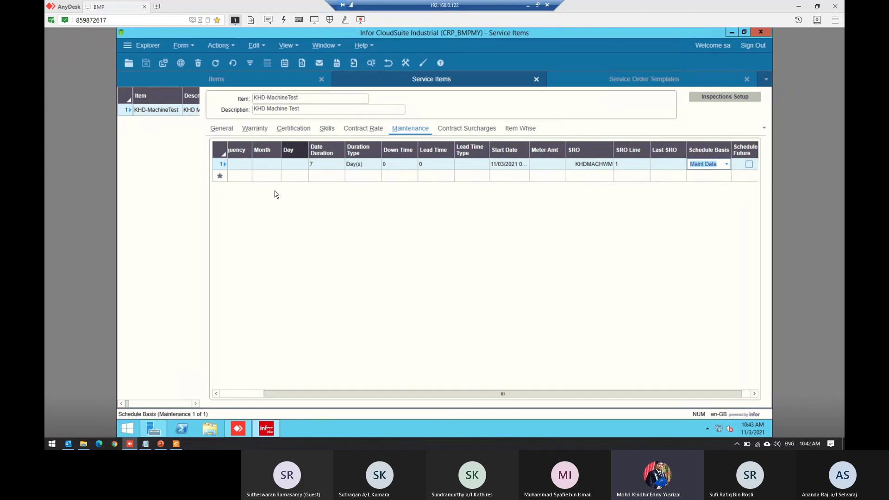
{"action": "left_click_drag", "start_coordinate": [389, 394], "coordinate": [327, 389]}
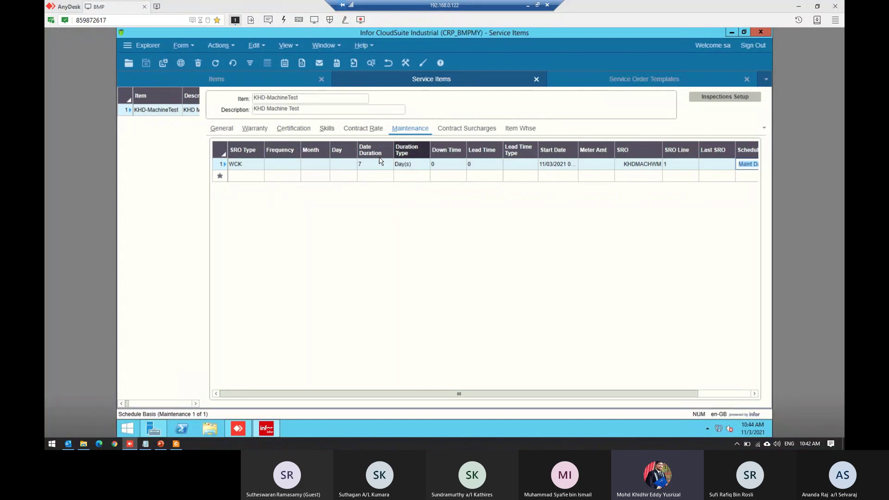
{"action": "left_click_drag", "start_coordinate": [534, 395], "coordinate": [626, 399]}
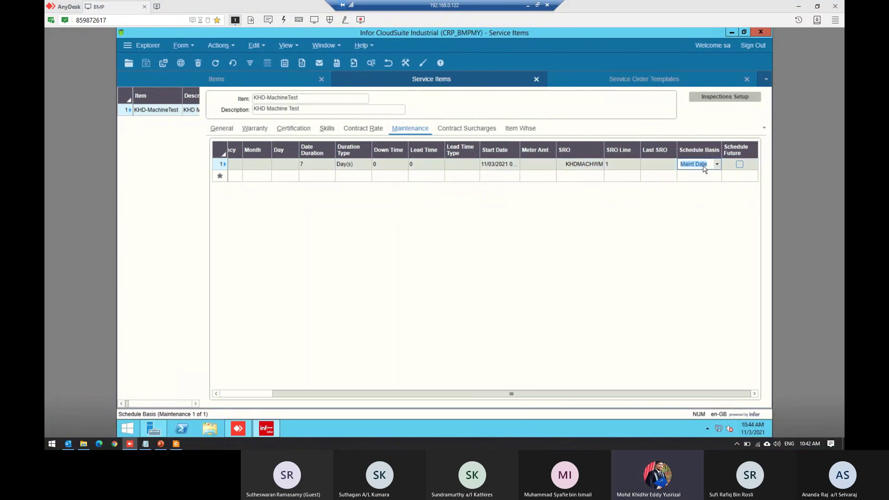
{"action": "left_click", "coordinate": [740, 165]}
{"action": "left_click", "coordinate": [146, 63]}
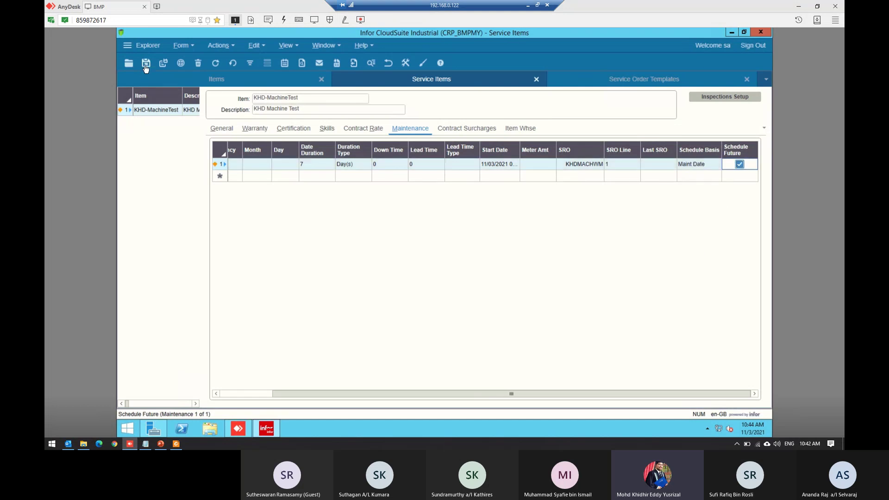
- Review the saved maintenance row and close the Service Order Templates form
{"action": "left_click", "coordinate": [727, 394]}
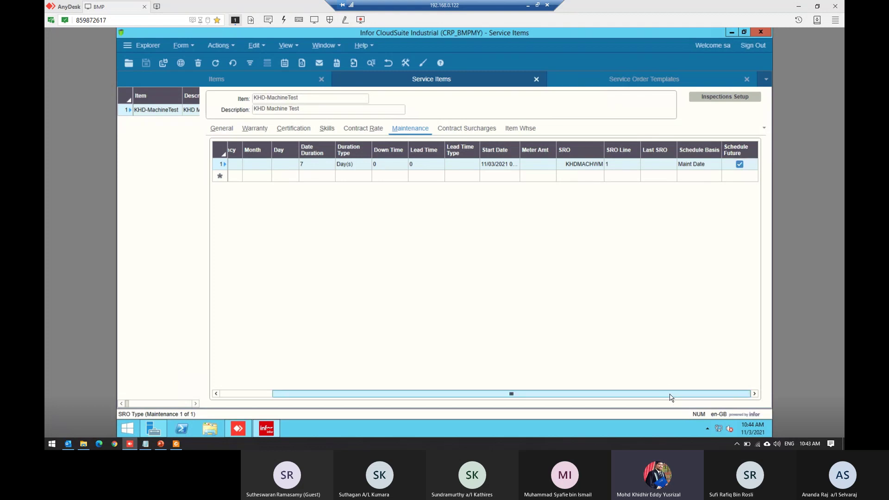
{"action": "left_click_drag", "start_coordinate": [675, 398], "coordinate": [695, 389]}
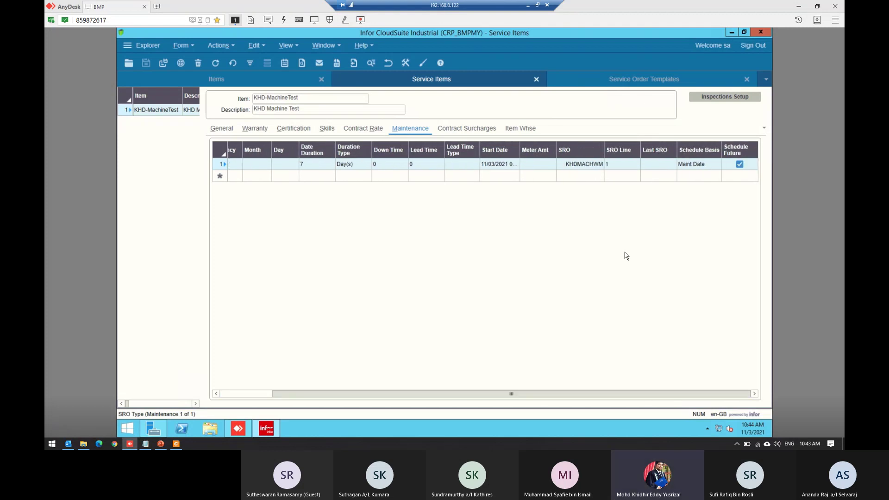
{"action": "left_click_drag", "start_coordinate": [604, 394], "coordinate": [702, 384]}
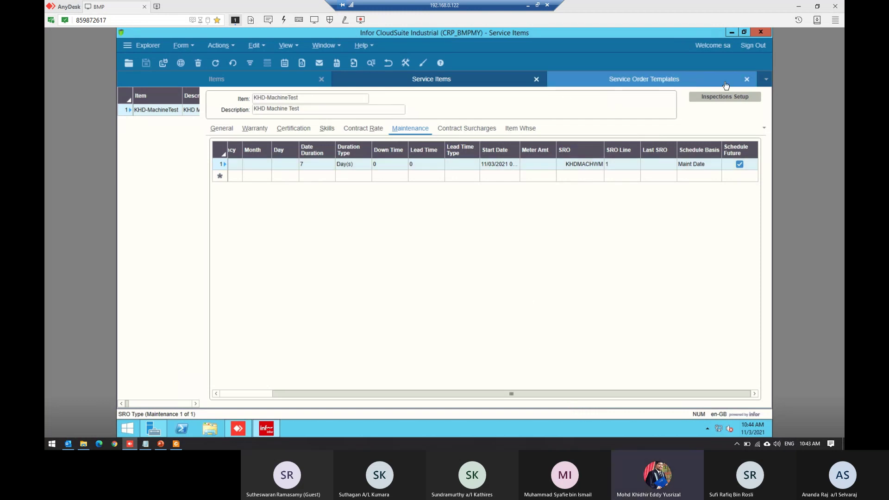
{"action": "left_click", "coordinate": [747, 80]}
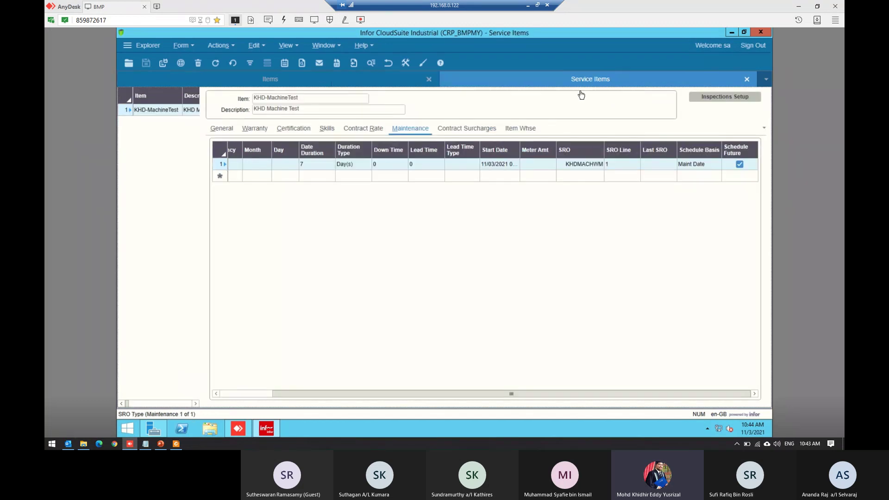
{"action": "left_click_drag", "start_coordinate": [538, 399], "coordinate": [571, 387]}
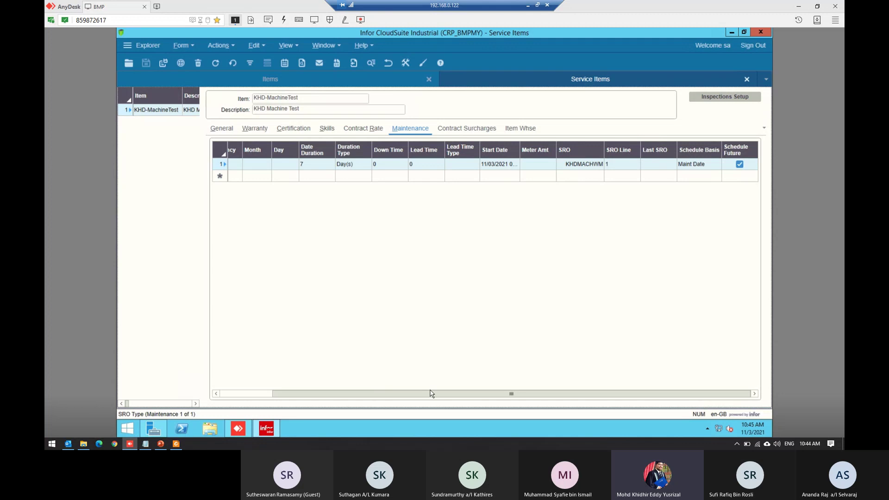
{"action": "mouse_move", "coordinate": [431, 393]}
{"action": "left_mouse_down"}
{"action": "mouse_move", "coordinate": [354, 393]}
{"action": "mouse_move", "coordinate": [442, 393]}
{"action": "left_mouse_up"}
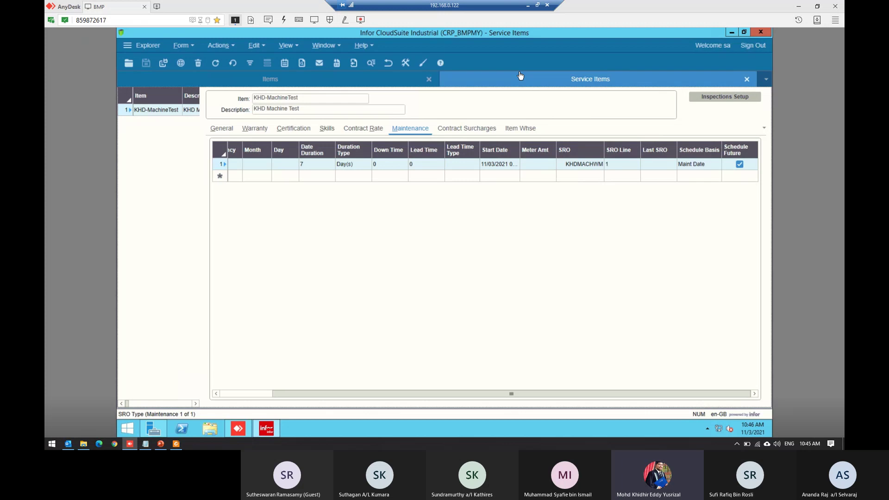
- Open the Units form, load all units, and view the first unit's service history and status history
{"action": "left_click", "coordinate": [178, 48]}
{"action": "left_click", "coordinate": [215, 65]}
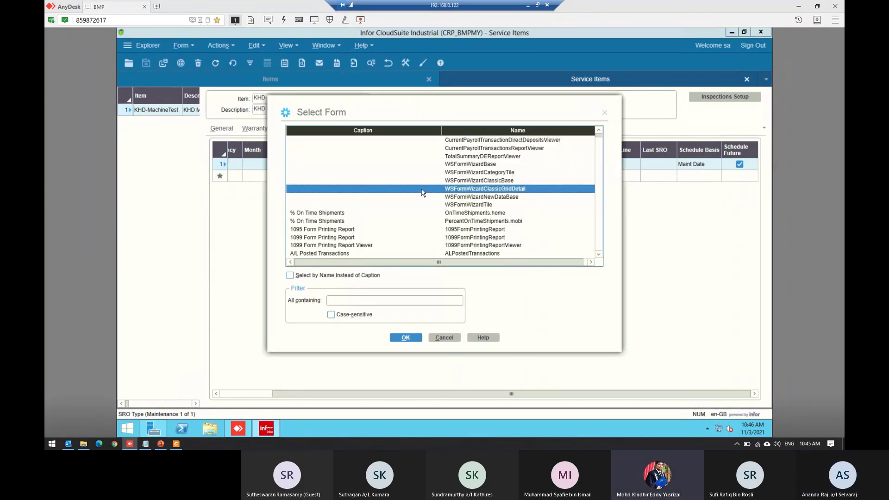
{"action": "double_click", "coordinate": [423, 189]}
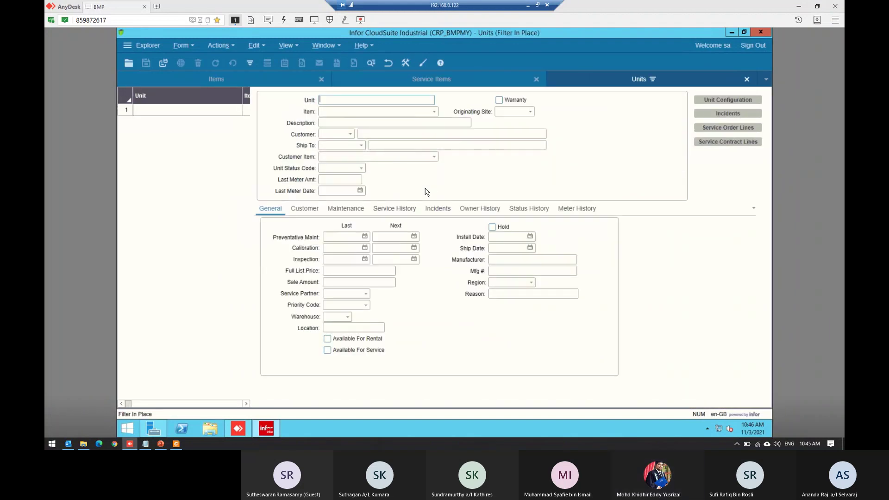
{"action": "left_click", "coordinate": [395, 208]}
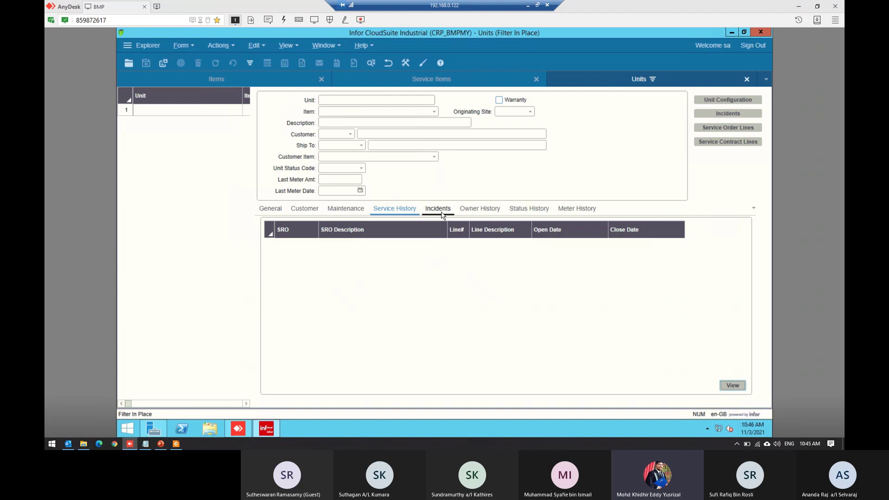
{"action": "left_click", "coordinate": [250, 63]}
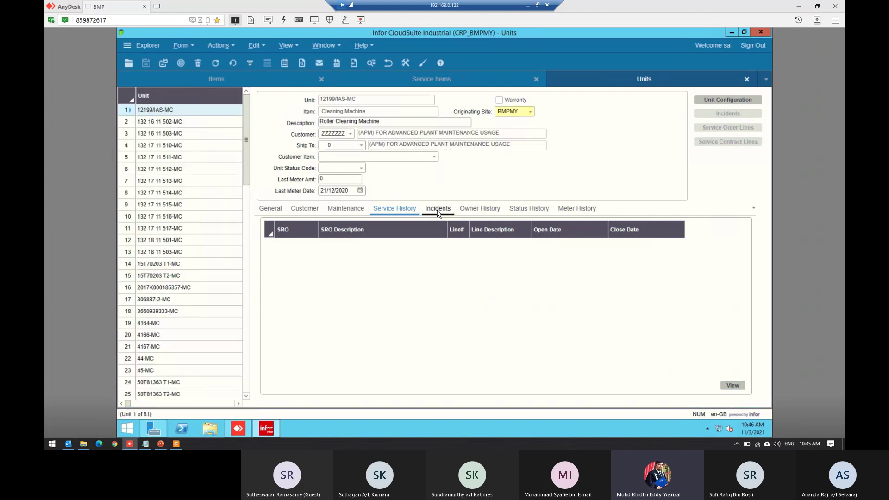
{"action": "left_click", "coordinate": [530, 210]}
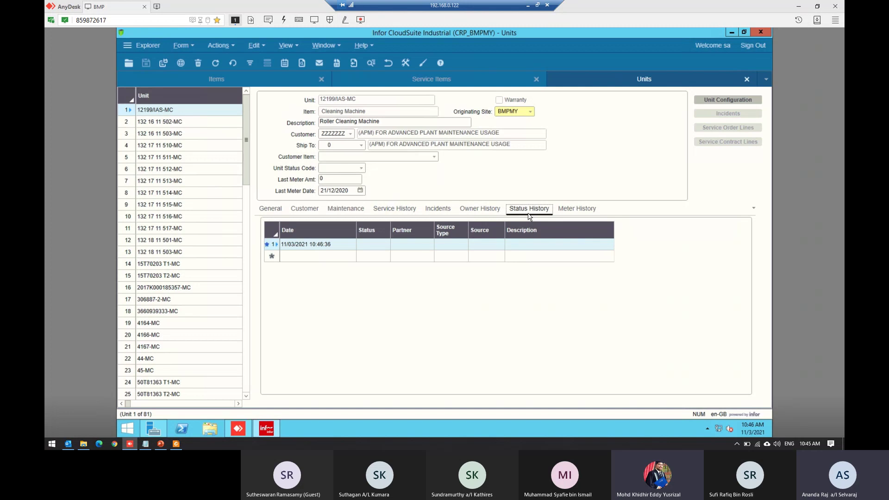
- Review the first unit's service history, incidents, owner history and status history
{"action": "left_click", "coordinate": [531, 244]}
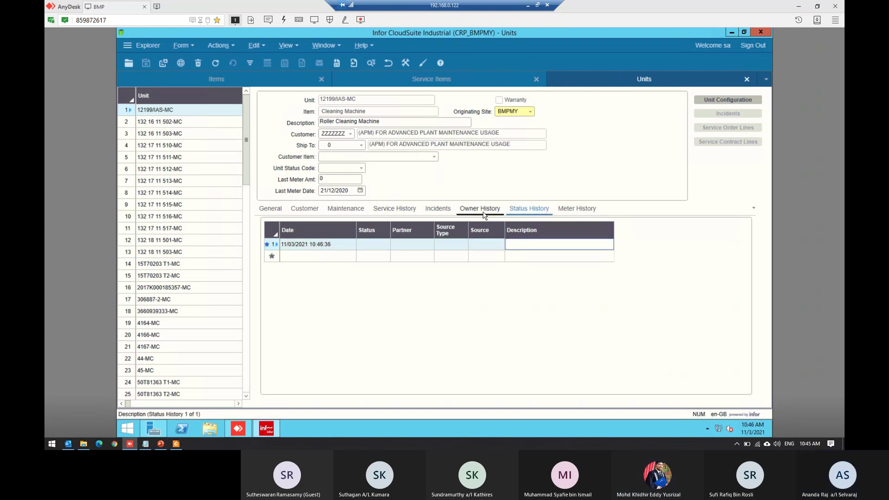
{"action": "left_click", "coordinate": [394, 208]}
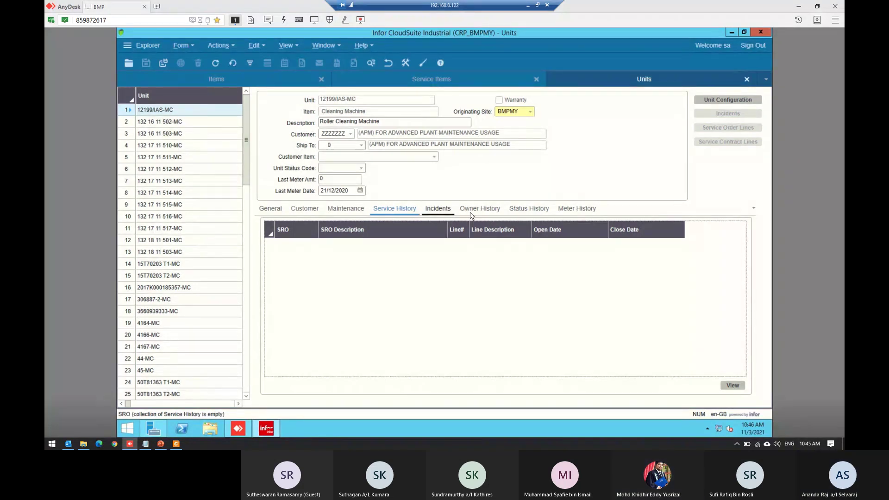
{"action": "left_click", "coordinate": [438, 209]}
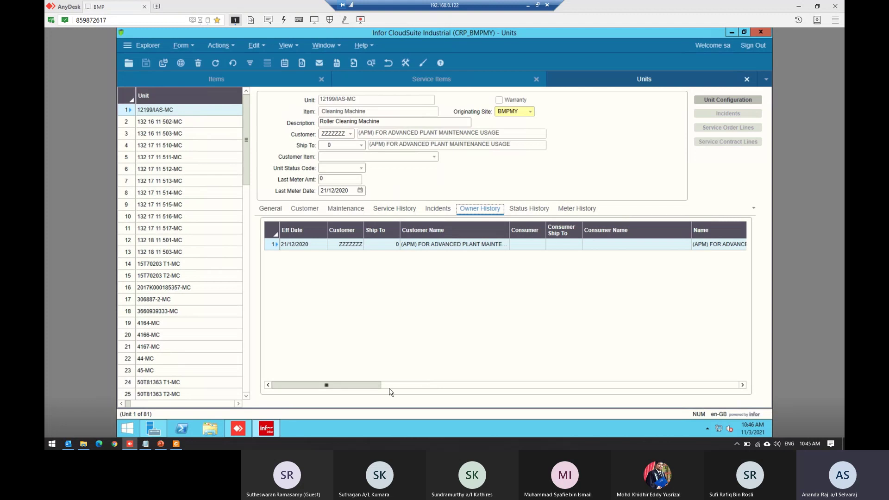
{"action": "left_click", "coordinate": [550, 212]}
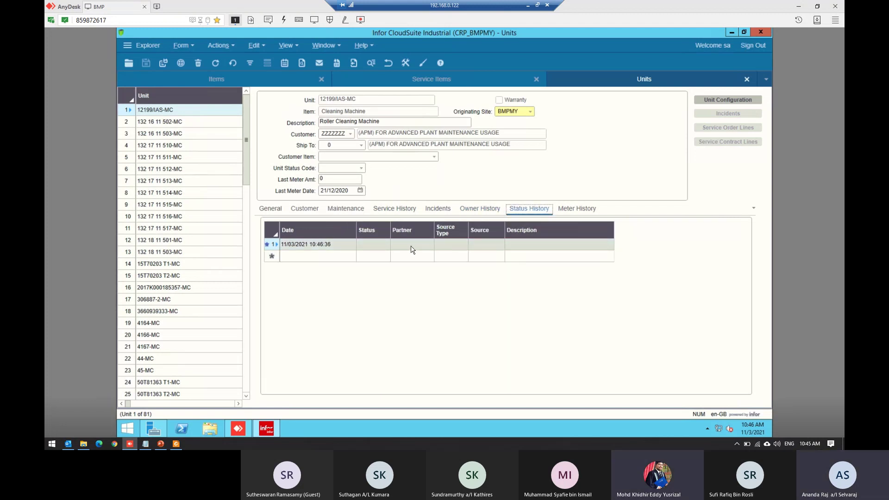
{"action": "left_click", "coordinate": [361, 169]}
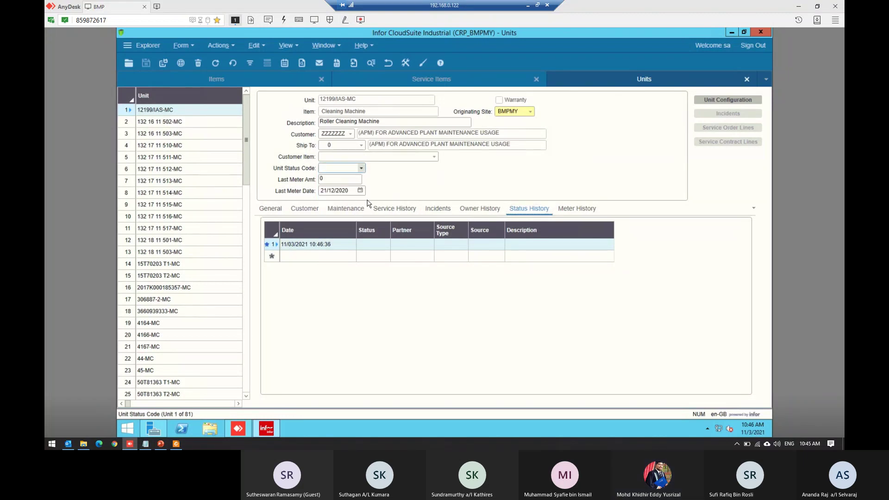
{"action": "left_click", "coordinate": [411, 244]}
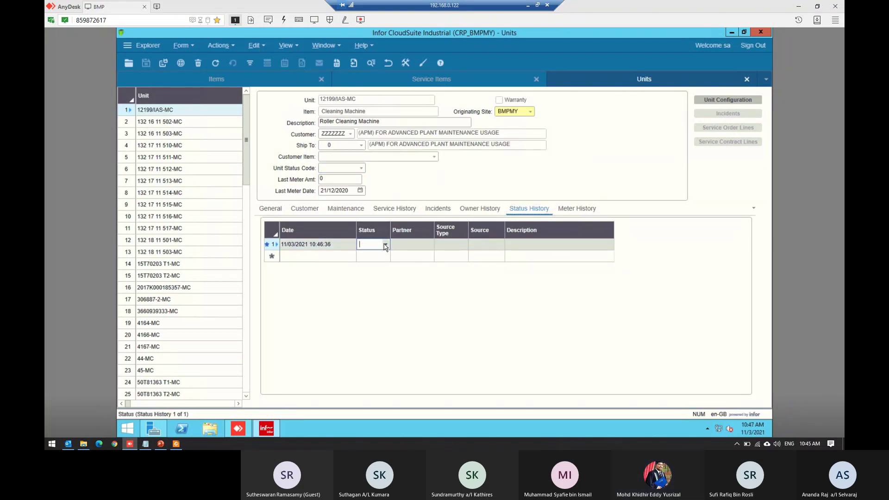
{"action": "left_click", "coordinate": [388, 245]}
{"action": "right_click", "coordinate": [375, 244]}
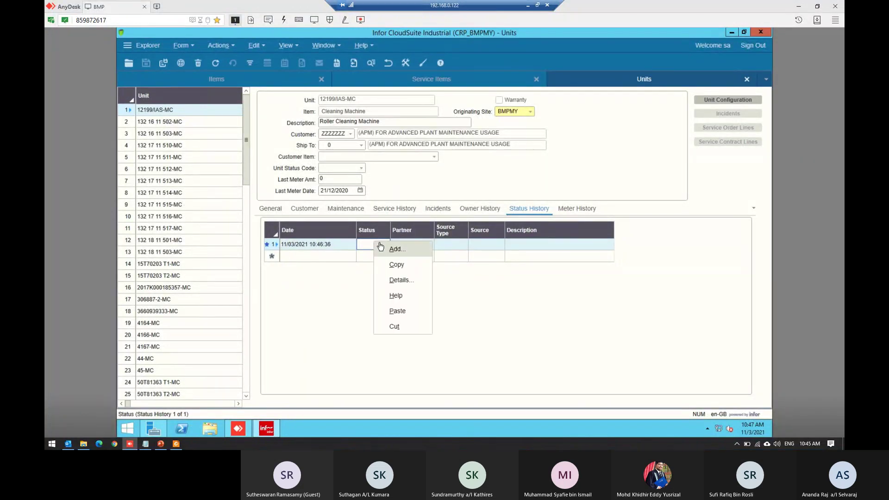
{"action": "left_click", "coordinate": [380, 246]}
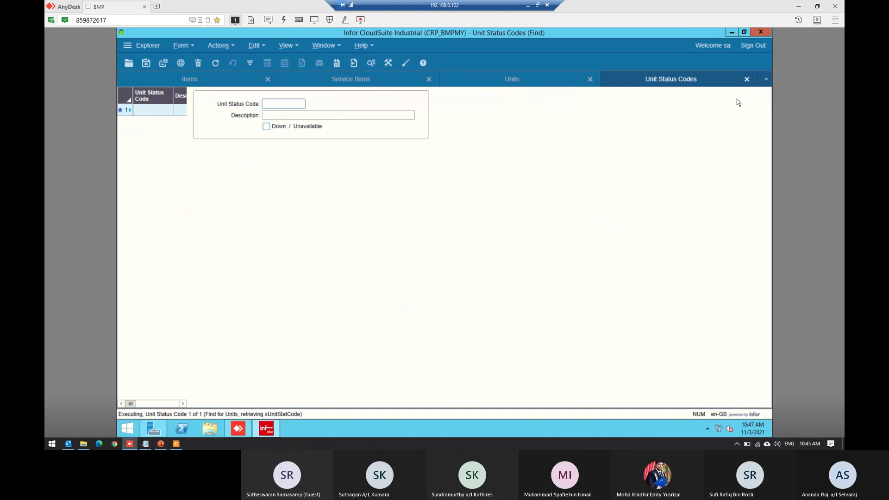
{"action": "left_click", "coordinate": [747, 79]}
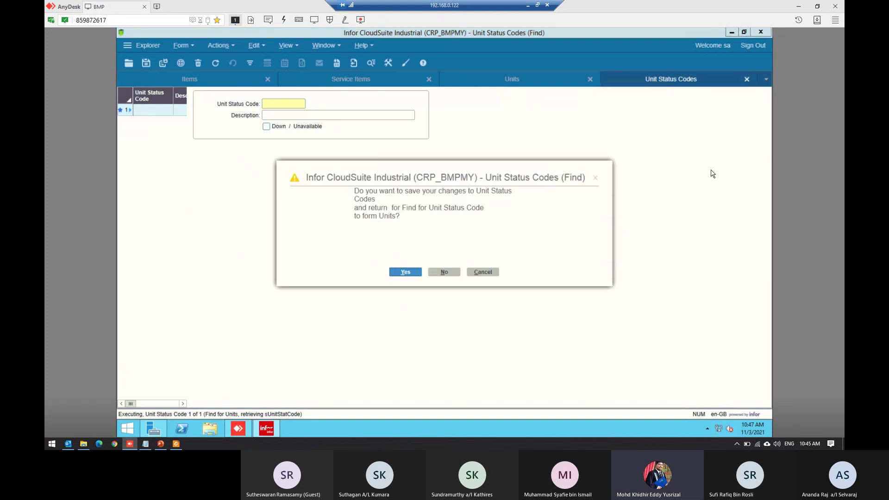
{"action": "left_click", "coordinate": [453, 273]}
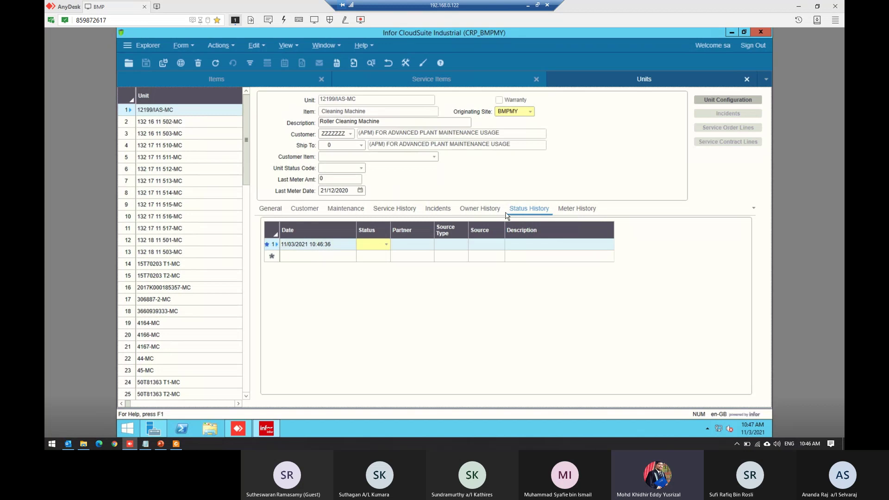
- Check the first unit's available unit status codes and the date and status fields of its status history row
{"action": "left_click", "coordinate": [360, 168]}
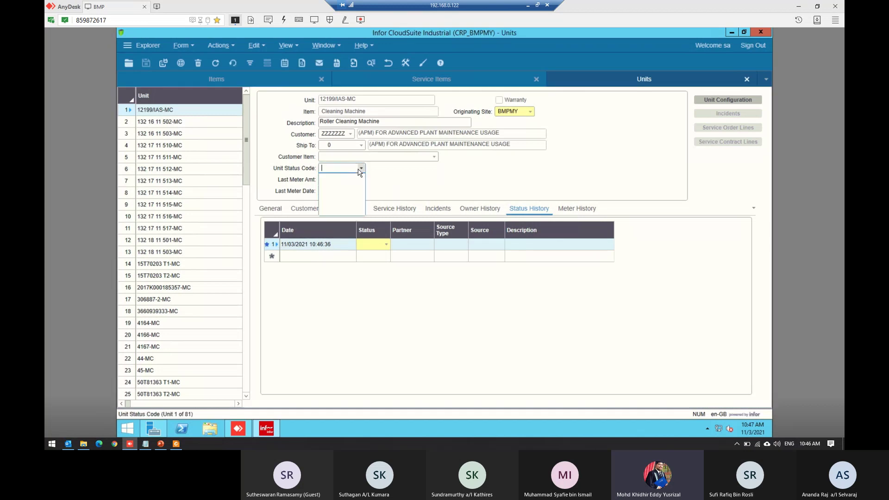
{"action": "left_click", "coordinate": [360, 170]}
{"action": "left_click", "coordinate": [332, 249]}
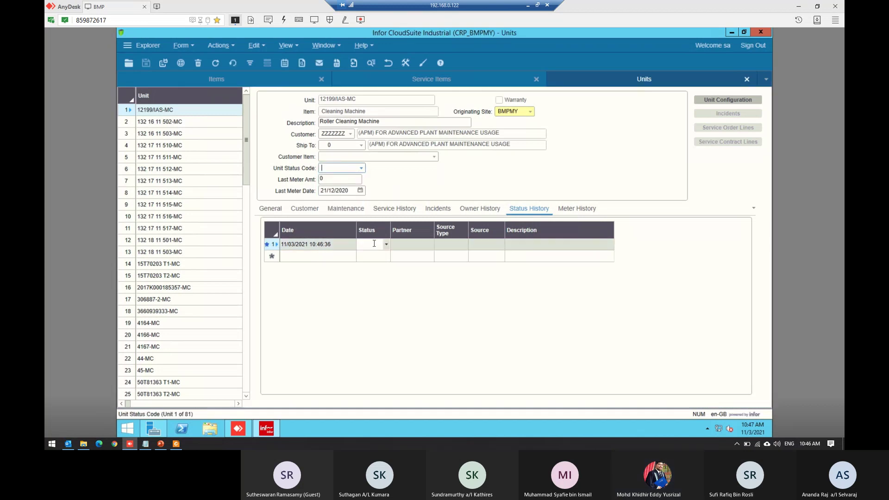
{"action": "left_click", "coordinate": [331, 248]}
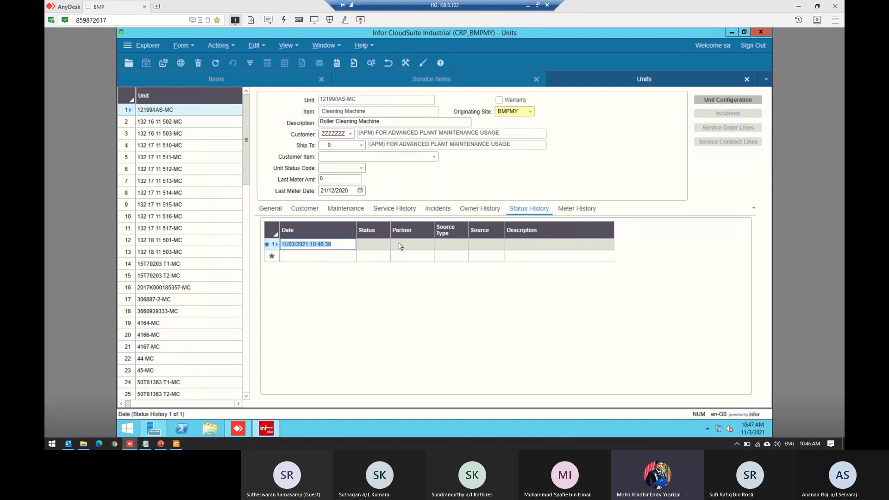
{"action": "left_click", "coordinate": [374, 245]}
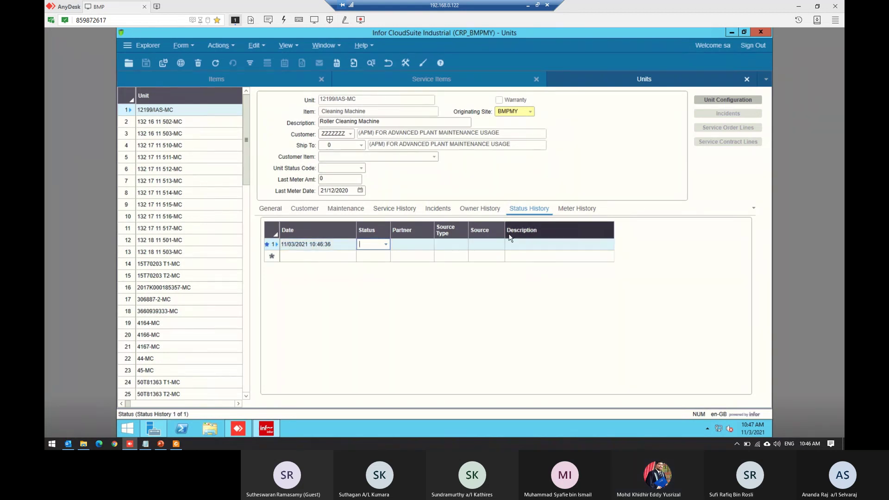
{"action": "right_click", "coordinate": [326, 170]}
{"action": "left_click", "coordinate": [436, 179]}
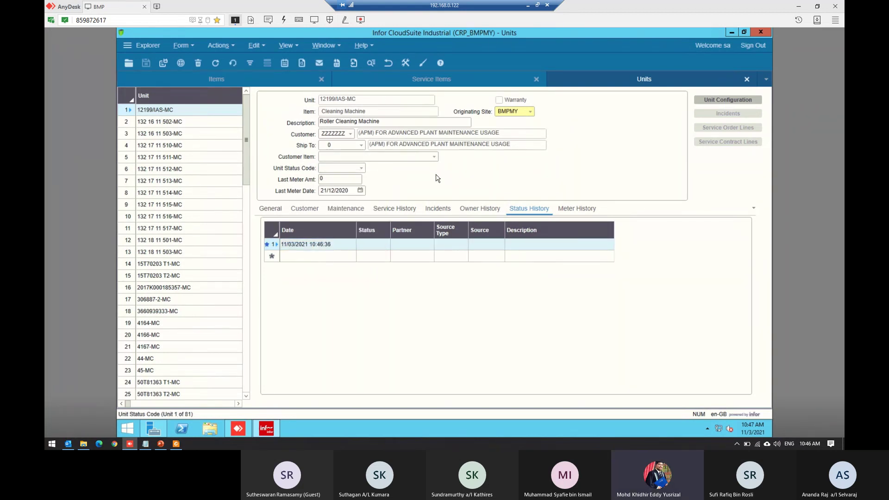
- Create a new unit record KHD-9525-MC for the service item KHD-MachineTest
{"action": "left_click_drag", "start_coordinate": [249, 138], "coordinate": [248, 102]}
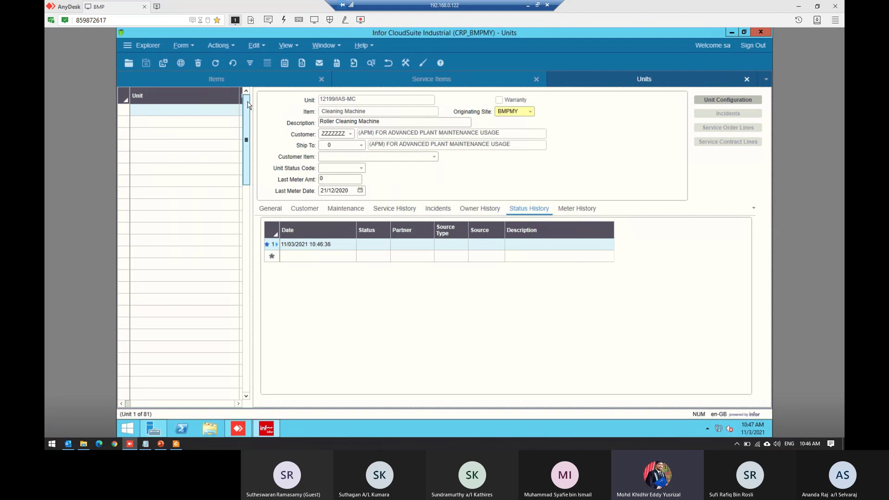
{"action": "left_click", "coordinate": [181, 63]}
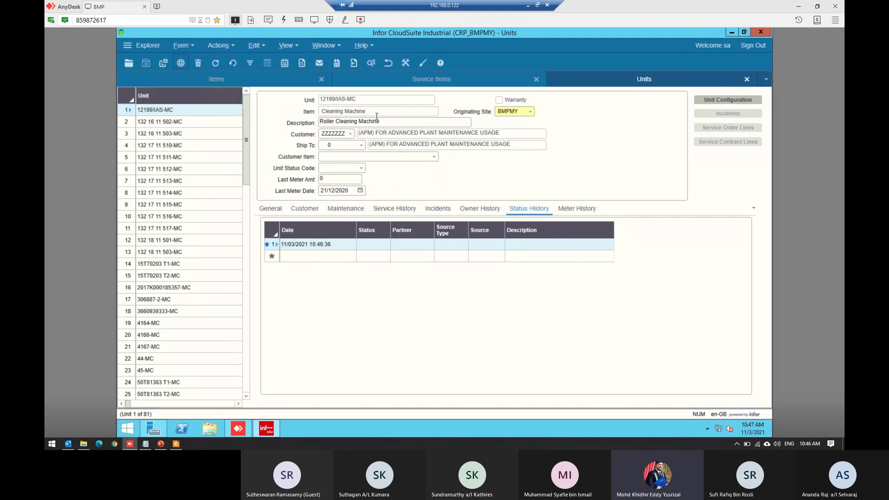
{"action": "left_click", "coordinate": [273, 84]}
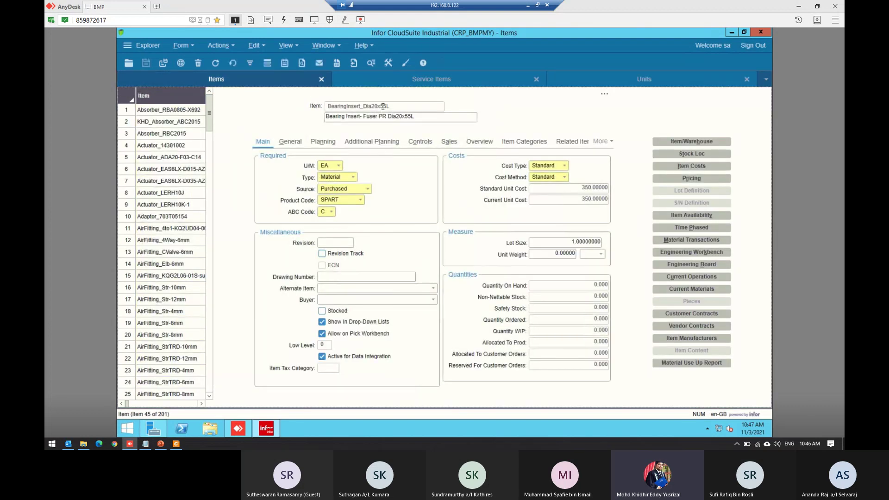
{"action": "left_click", "coordinate": [411, 85]}
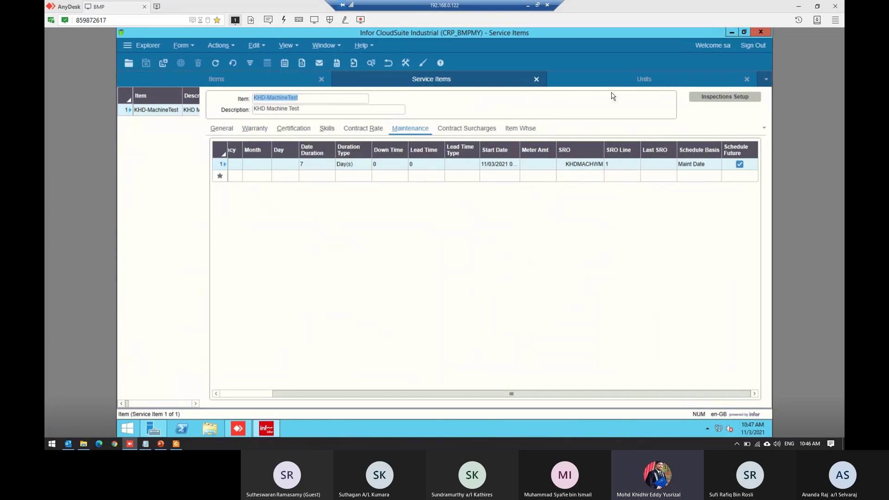
{"action": "left_click", "coordinate": [395, 112]}
{"action": "type", "text": "KHD-MachineTest"}
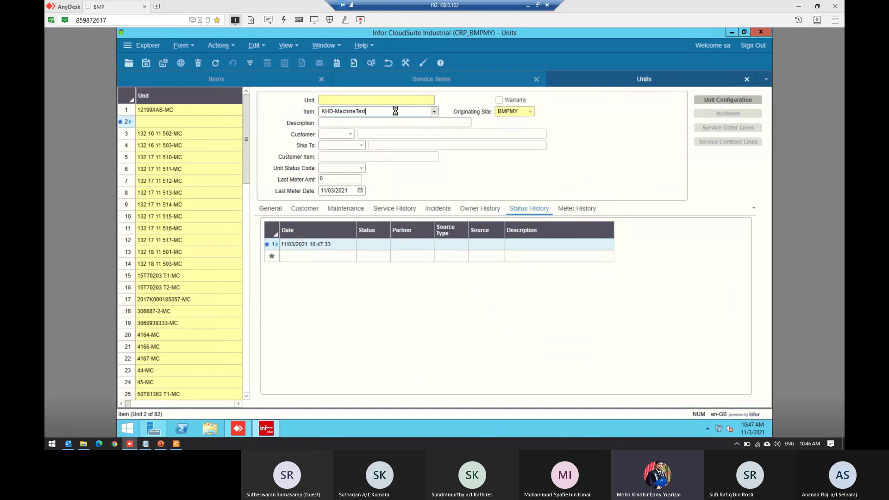
{"action": "key", "text": "Tab"}
{"action": "left_click", "coordinate": [385, 101]}
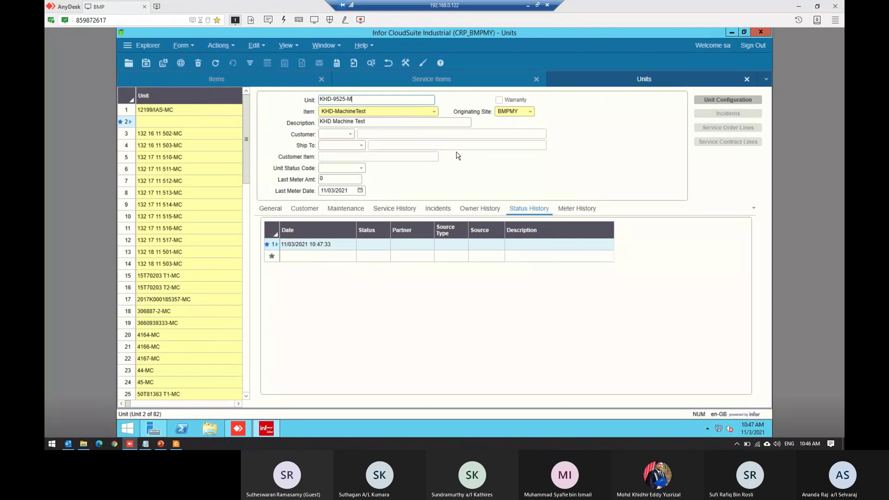
{"action": "left_click", "coordinate": [414, 211]}
- Add a unit status code DOWN described as Machine Down, mark it Down / Unavailable, and save it
{"action": "right_click", "coordinate": [347, 171]}
{"action": "left_click", "coordinate": [355, 180]}
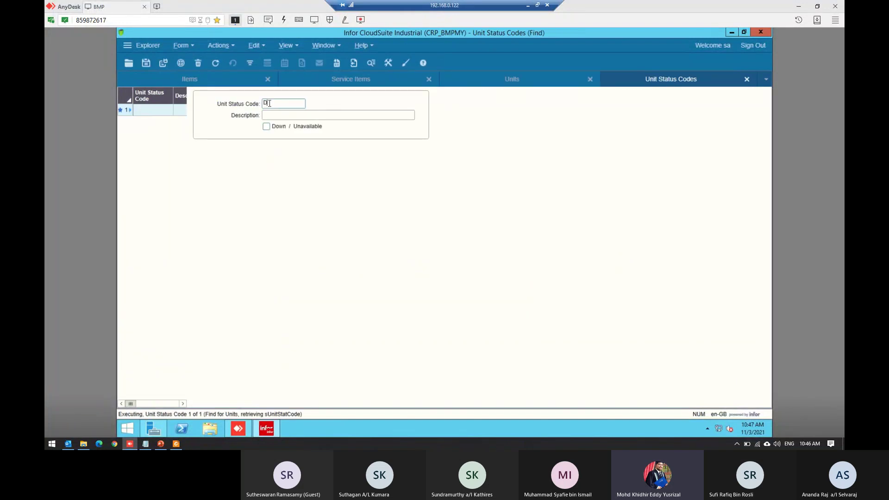
{"action": "type", "text": "Machine Down"}
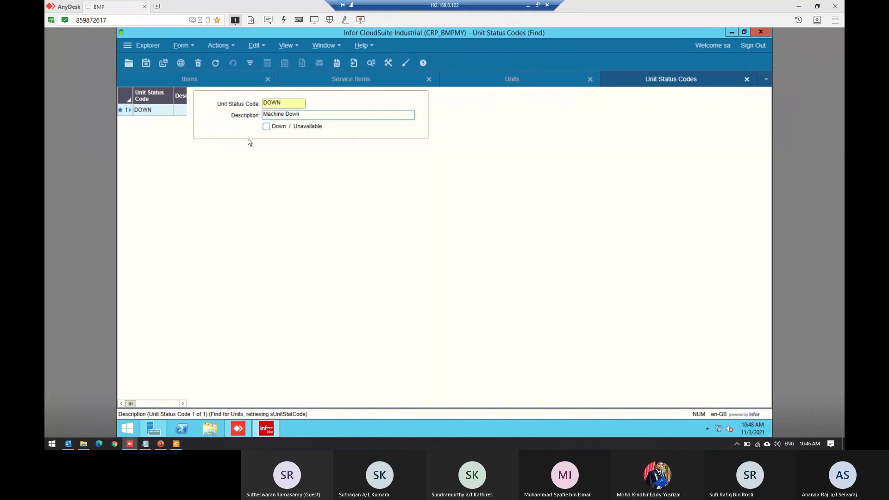
{"action": "left_click", "coordinate": [266, 126]}
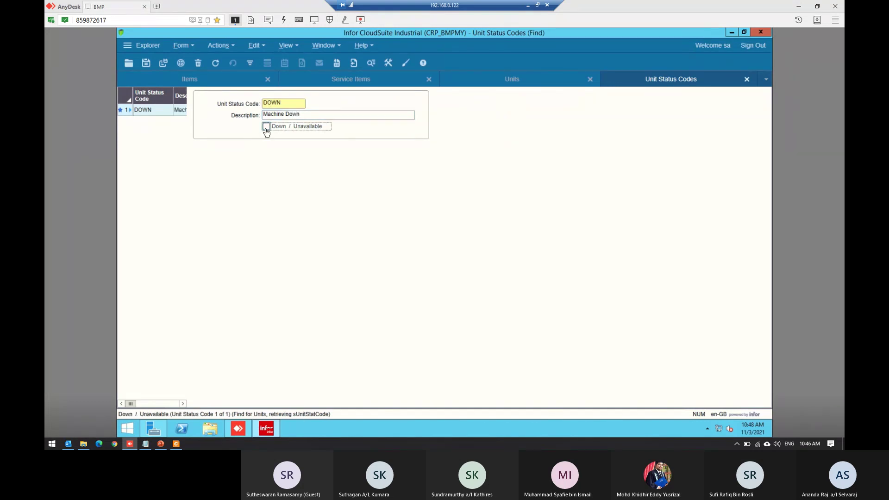
{"action": "left_click", "coordinate": [554, 79]}
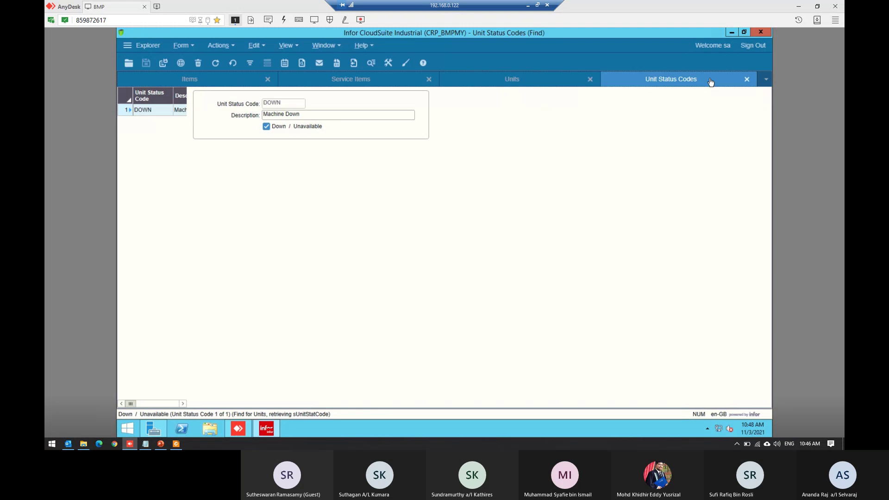
- Return DOWN as the Unit Status Code of unit KHD-9525-MC and save the unit
{"action": "left_click", "coordinate": [746, 79]}
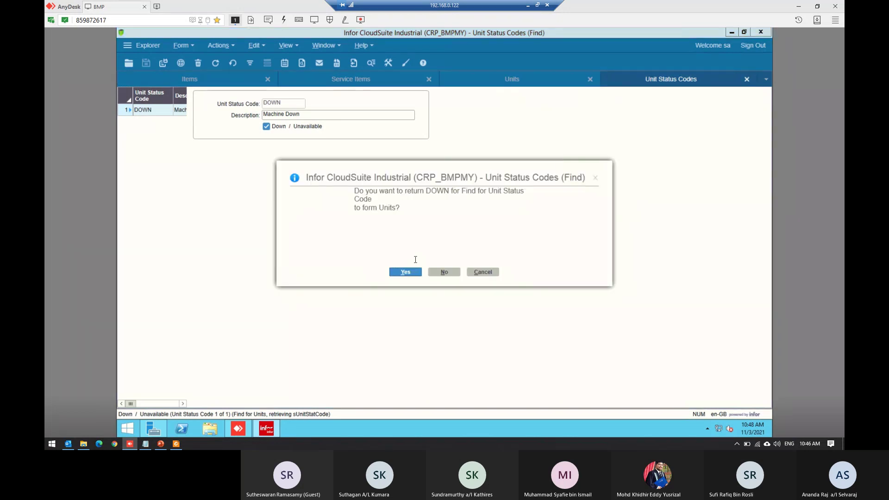
{"action": "left_click", "coordinate": [416, 273]}
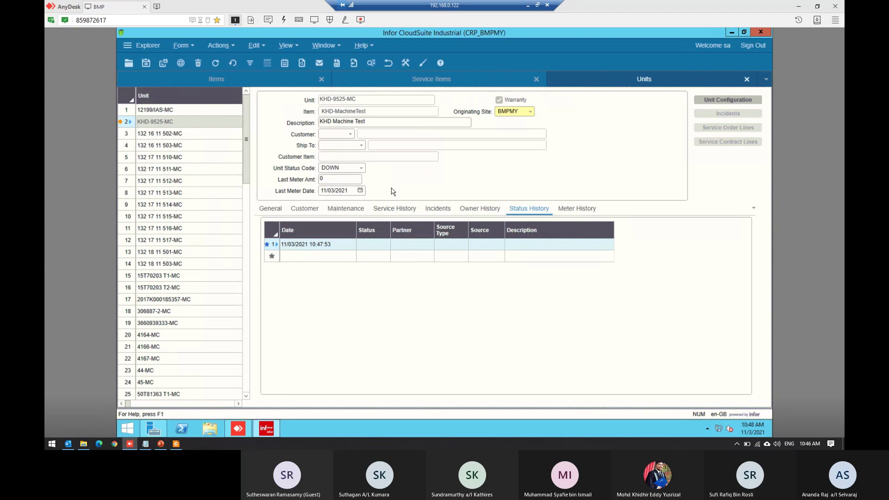
{"action": "key", "text": "ctrl+s"}
- Enter "Not Enough Spare Part" as the description of the DOWN status history row and save it
{"action": "left_click", "coordinate": [553, 253]}
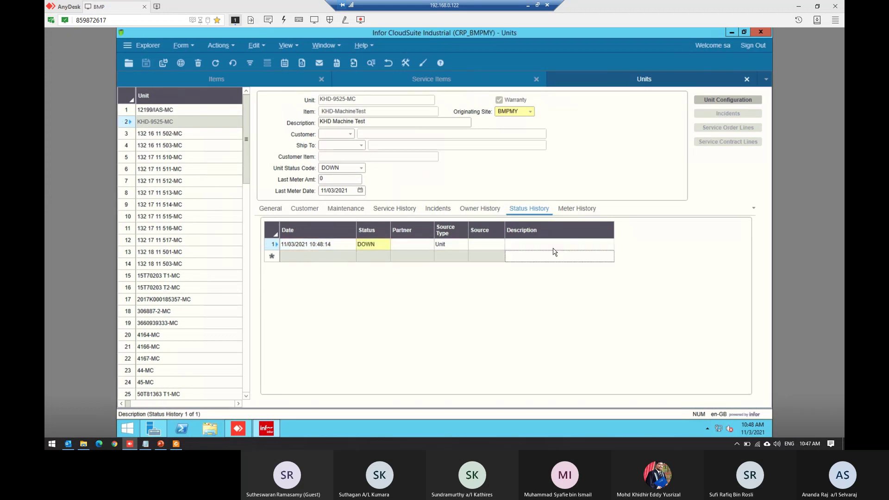
{"action": "left_click", "coordinate": [541, 246]}
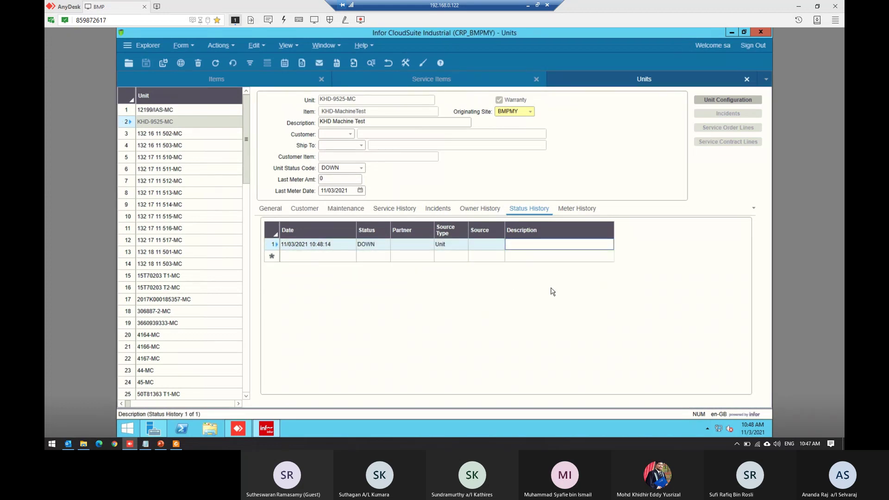
{"action": "type", "text": "Not EZNough Spare Part"}
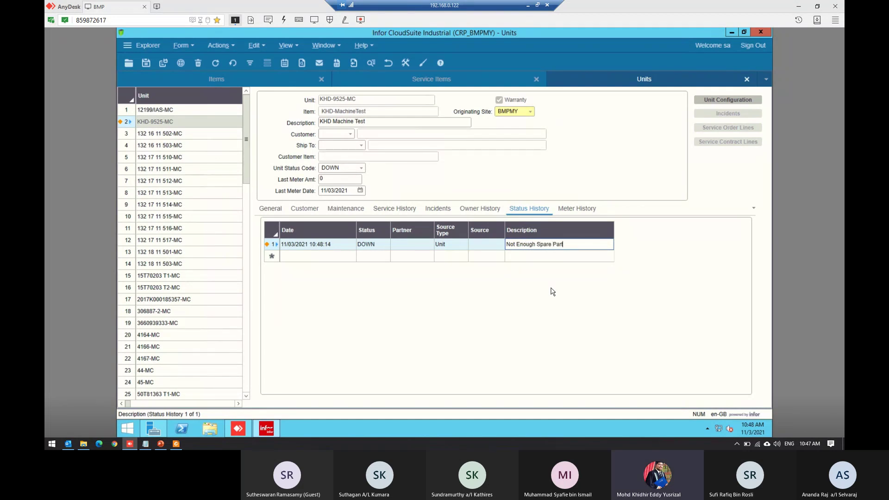
{"action": "key", "text": "ctrl+s"}
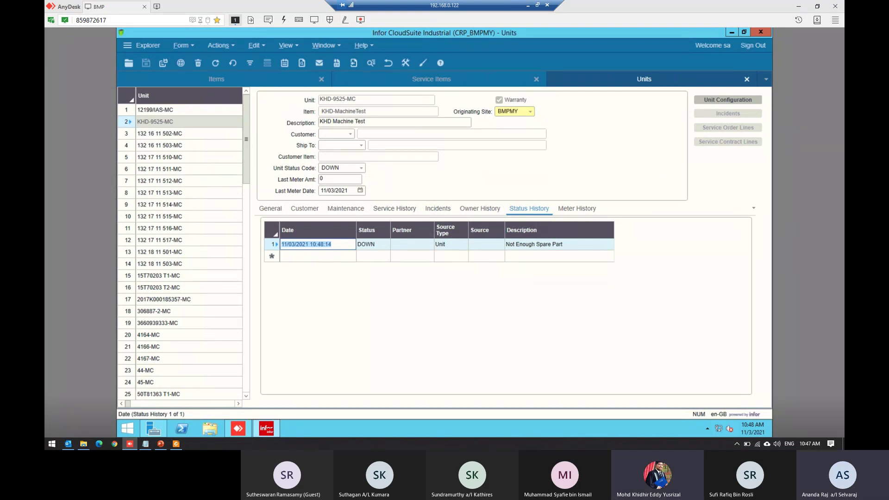
- Add a unit status code ONLINE described as Machine Ready to Use, leave Down / Unavailable unmarked, and save it
{"action": "left_click", "coordinate": [436, 182]}
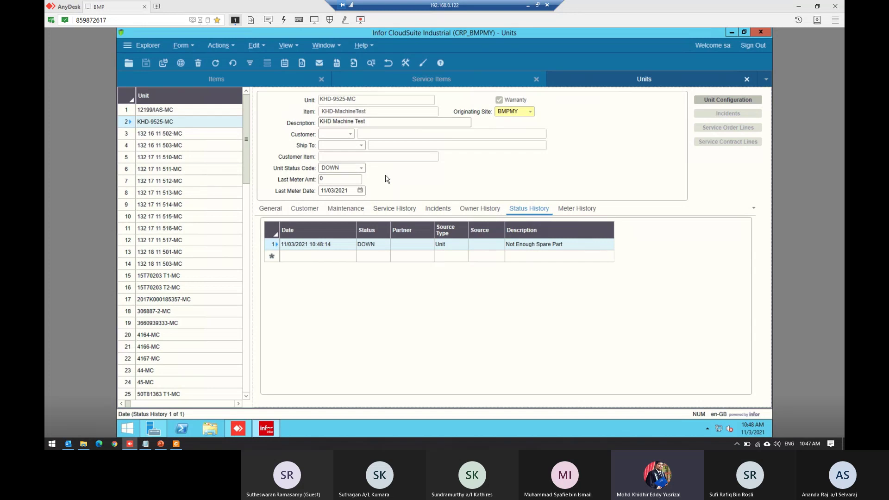
{"action": "left_click", "coordinate": [361, 170]}
{"action": "left_click", "coordinate": [361, 170]}
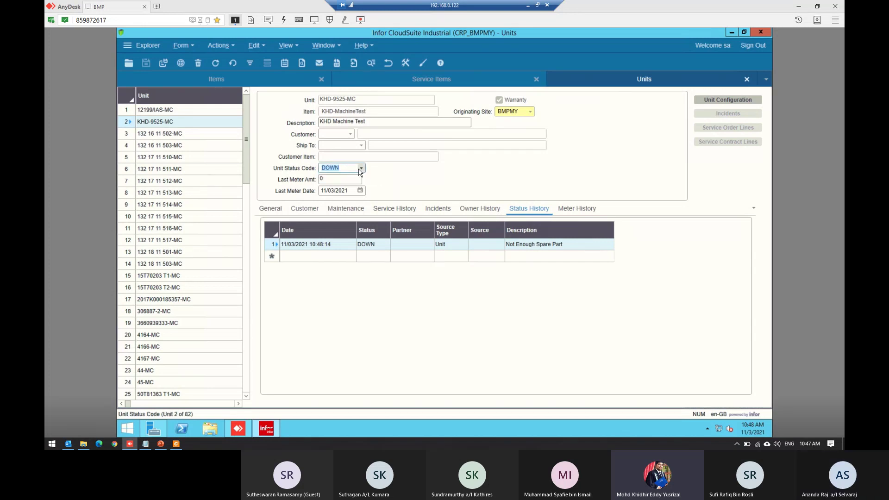
{"action": "right_click", "coordinate": [356, 172]}
{"action": "left_click", "coordinate": [407, 170]}
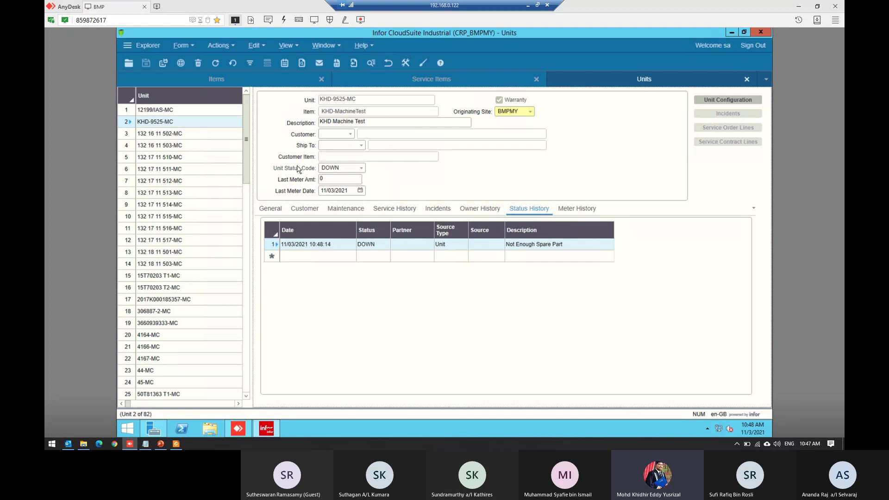
{"action": "left_click", "coordinate": [343, 167]}
{"action": "right_click", "coordinate": [345, 168]}
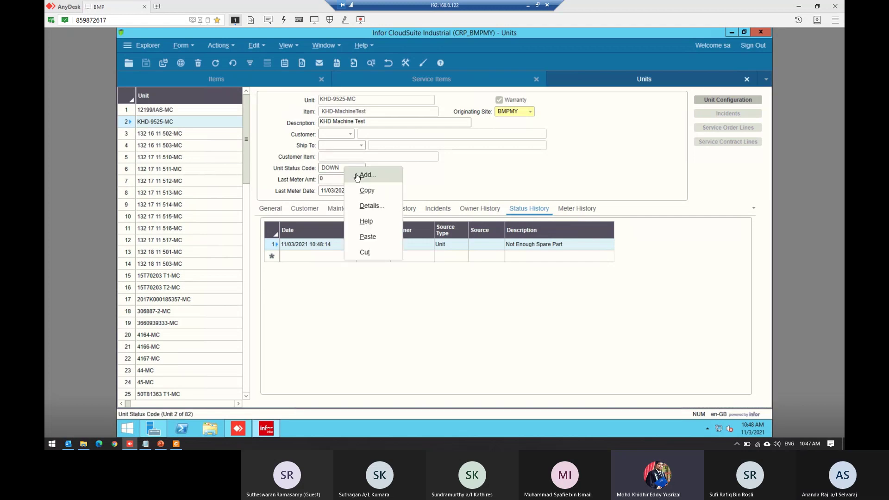
{"action": "left_click", "coordinate": [357, 176]}
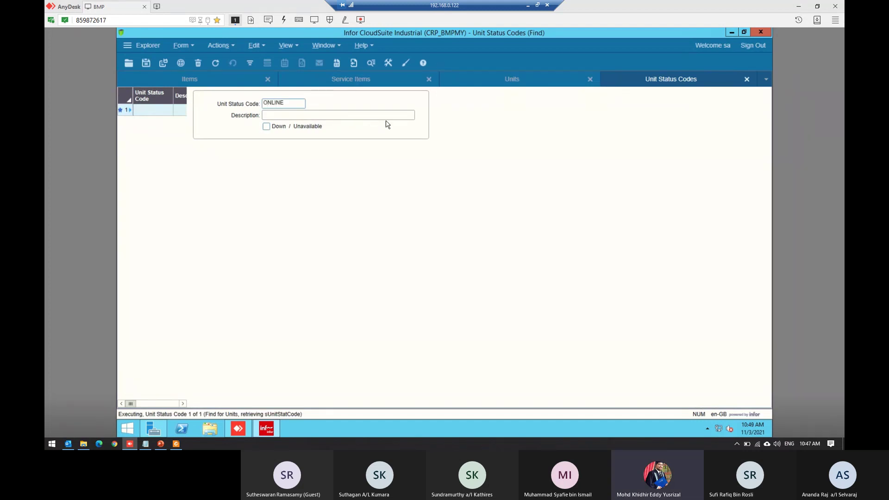
{"action": "key", "text": "Tab"}
{"action": "type", "text": "Machine "}
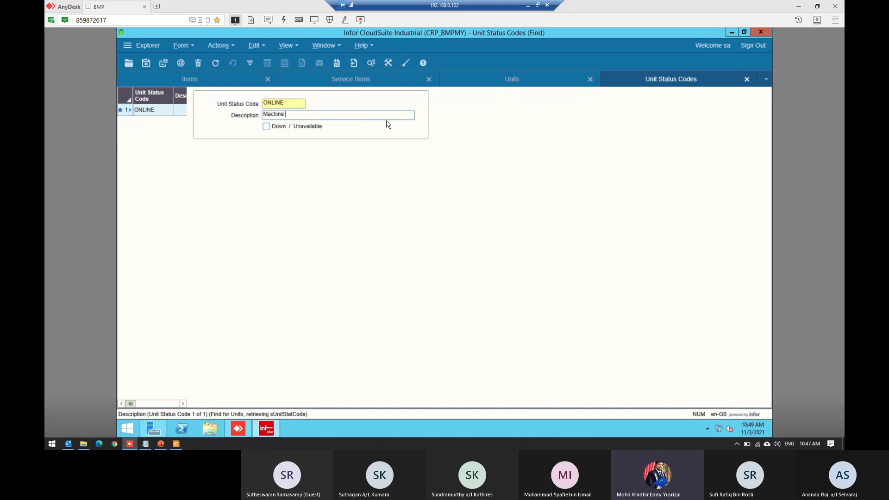
{"action": "type", "text": "Ready to Use"}
{"action": "key", "text": "ctrl+s"}
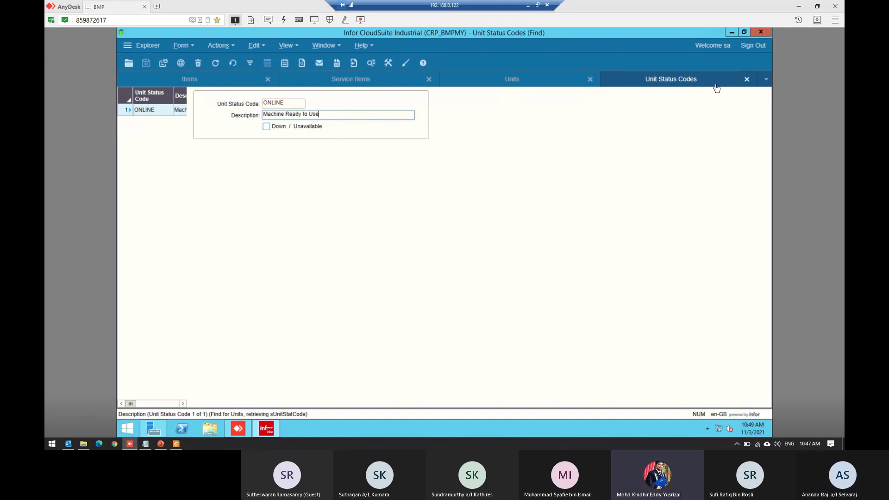
- List all unit status codes, compare the DOWN and ONLINE records, and return to unit KHD-9525-MC
{"action": "left_click", "coordinate": [234, 62]}
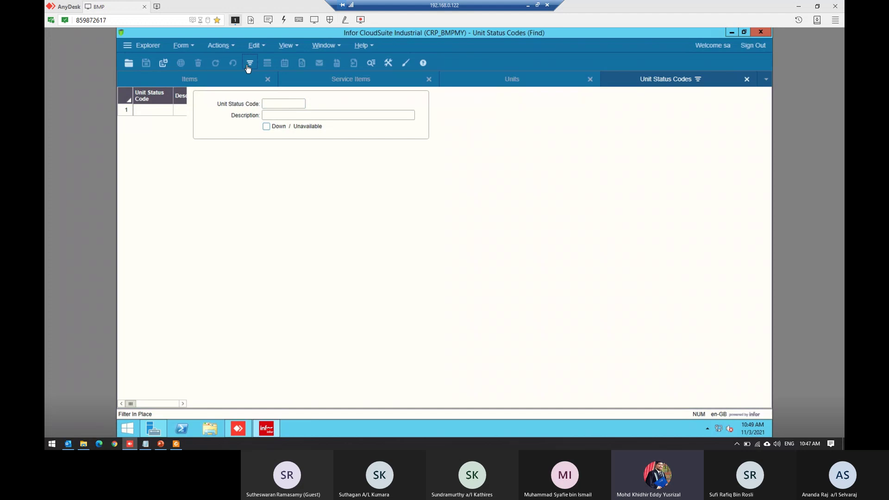
{"action": "left_click", "coordinate": [165, 123]}
{"action": "left_click", "coordinate": [165, 115]}
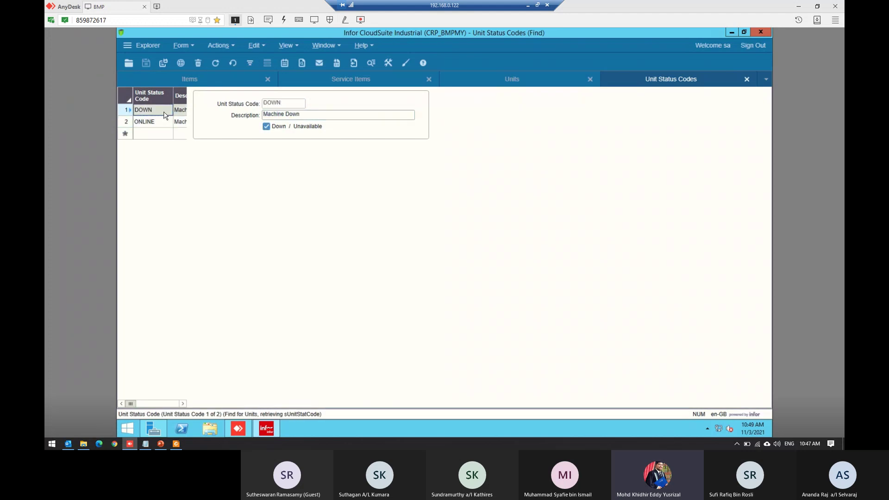
{"action": "left_click", "coordinate": [166, 119]}
{"action": "left_click", "coordinate": [164, 112]}
{"action": "left_click", "coordinate": [165, 122]}
{"action": "left_click", "coordinate": [165, 114]}
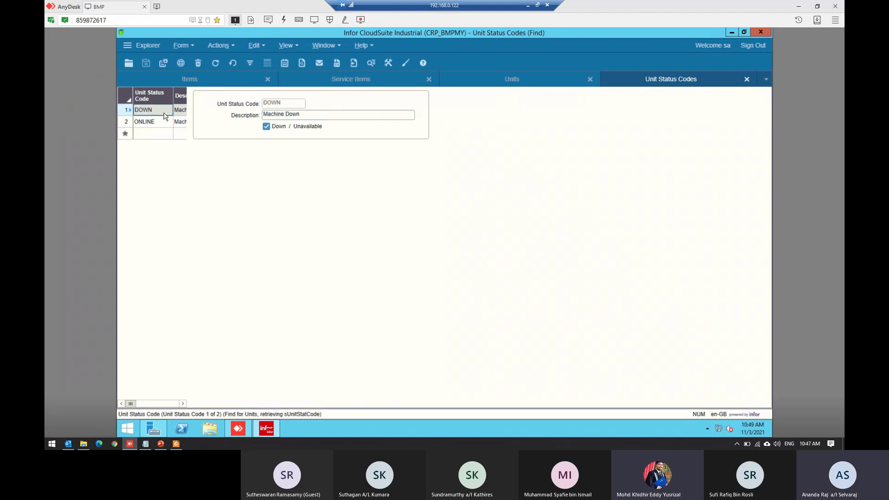
{"action": "left_click", "coordinate": [165, 120]}
{"action": "left_click", "coordinate": [165, 113]}
{"action": "left_click", "coordinate": [156, 123]}
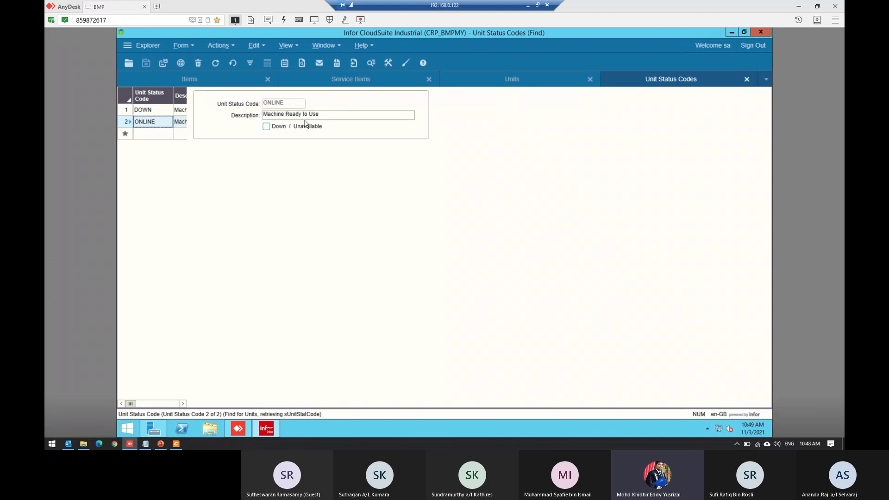
{"action": "left_click", "coordinate": [746, 82]}
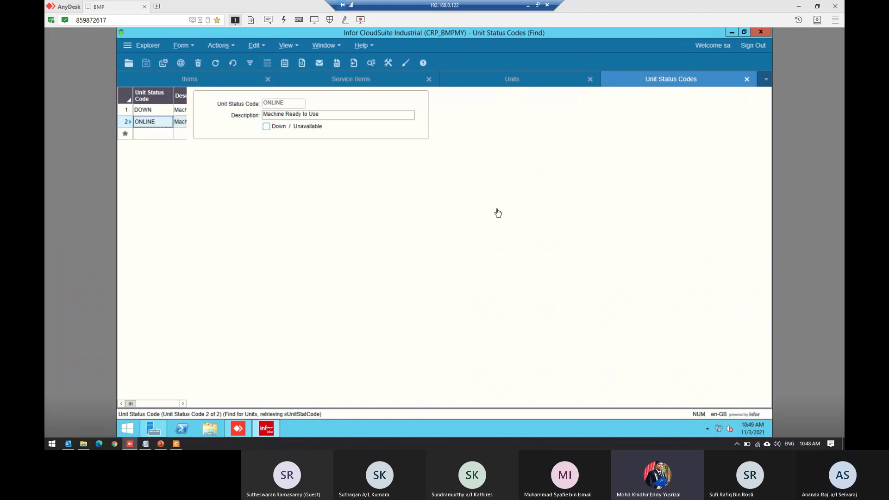
{"action": "left_click", "coordinate": [417, 271]}
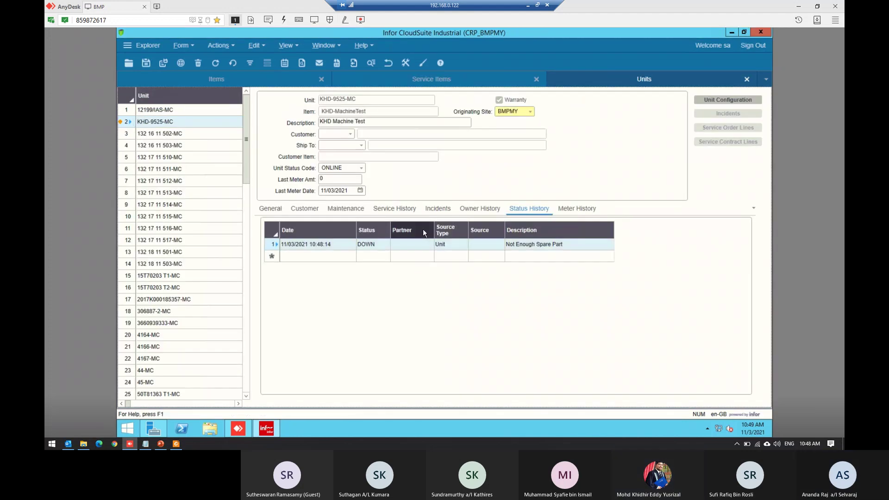
- Try switching the Unit Status Code of unit KHD-9525-MC between DOWN and ONLINE and saving it as ONLINE
{"action": "left_click", "coordinate": [360, 169]}
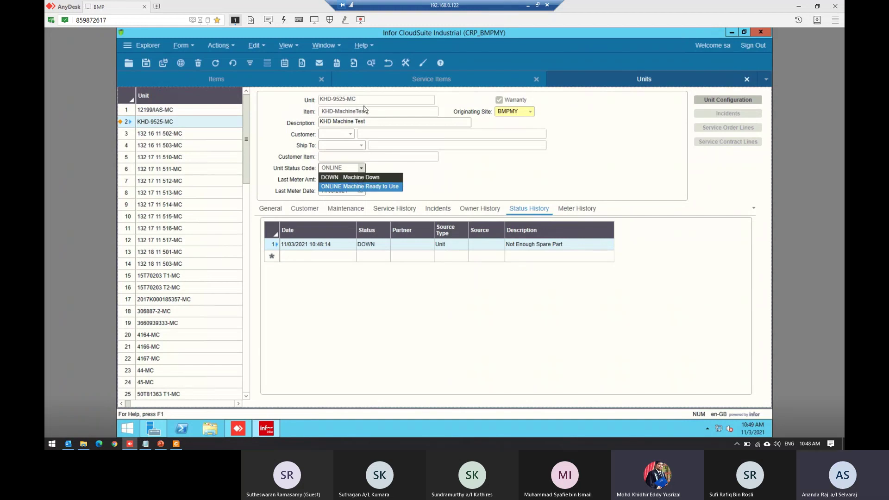
{"action": "left_click", "coordinate": [361, 177]}
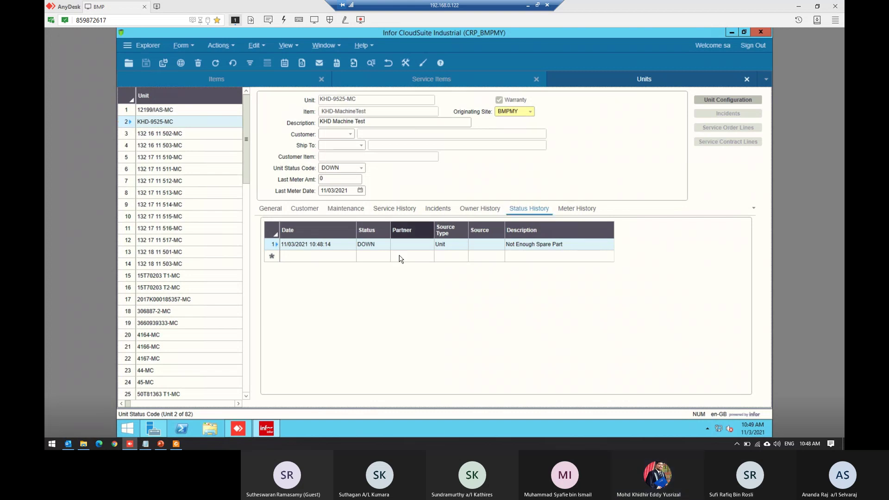
{"action": "left_click", "coordinate": [362, 168]}
{"action": "left_click", "coordinate": [360, 186]}
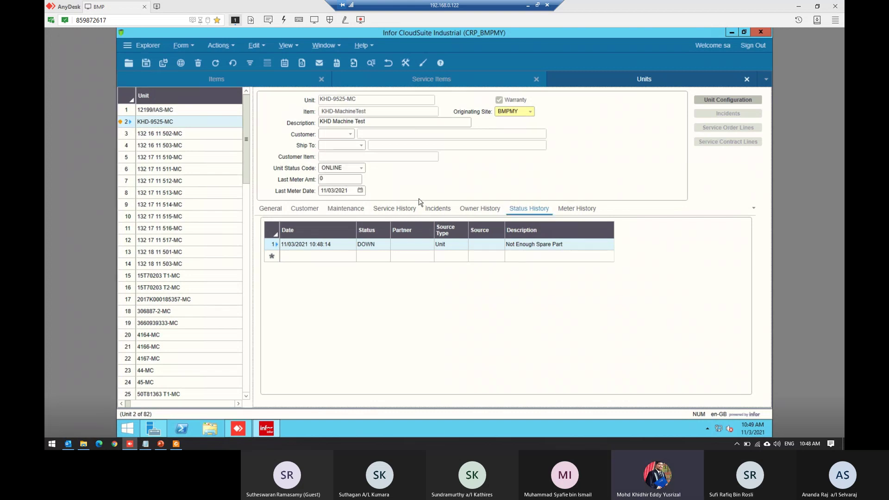
{"action": "key", "text": "ctrl+z"}
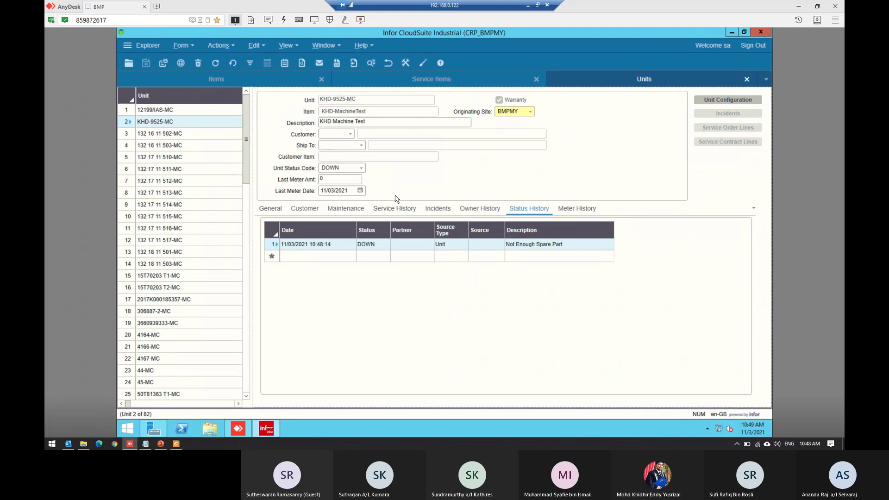
{"action": "left_click", "coordinate": [361, 168]}
{"action": "left_click", "coordinate": [346, 186]}
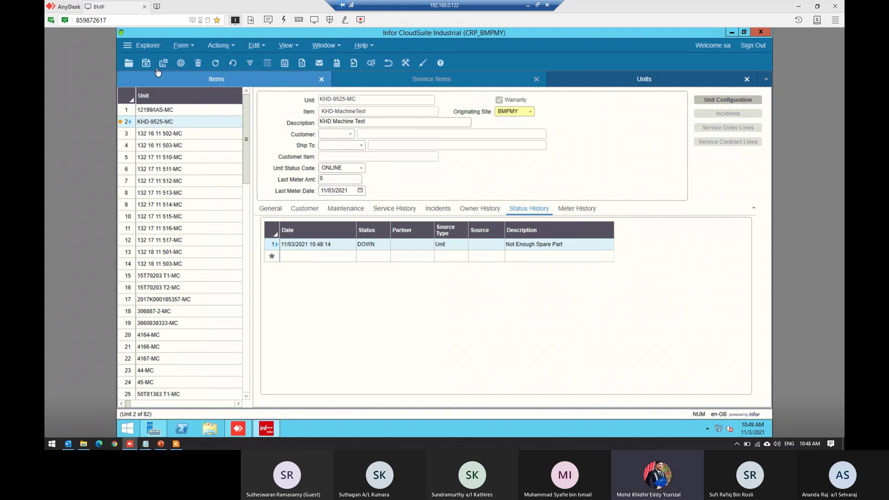
{"action": "left_click", "coordinate": [145, 66]}
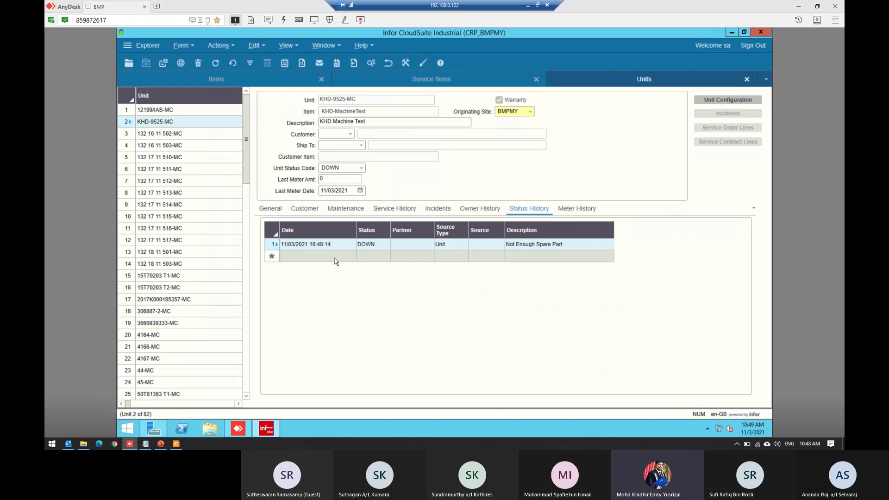
- Add a status history row with status ONLINE and source type Unit to unit KHD-9525-MC and save it
{"action": "left_click", "coordinate": [358, 257]}
{"action": "left_click", "coordinate": [386, 257]}
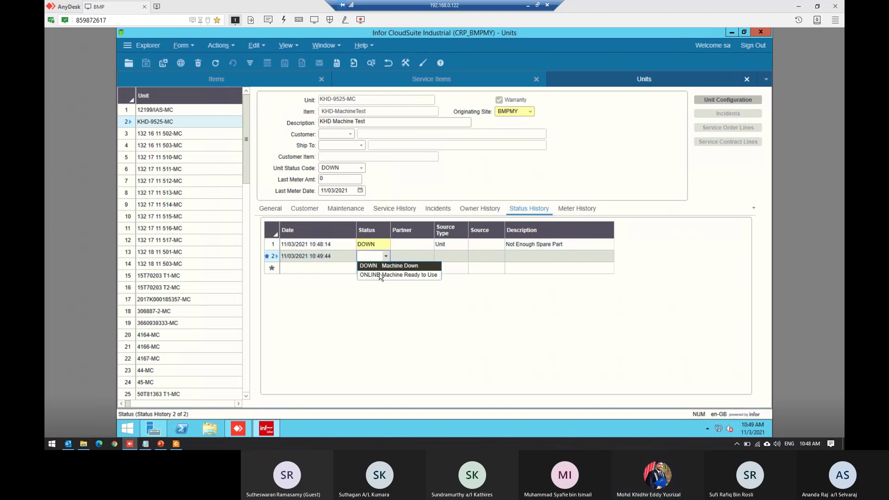
{"action": "left_click", "coordinate": [391, 275]}
{"action": "left_click", "coordinate": [453, 259]}
{"action": "left_click", "coordinate": [463, 256]}
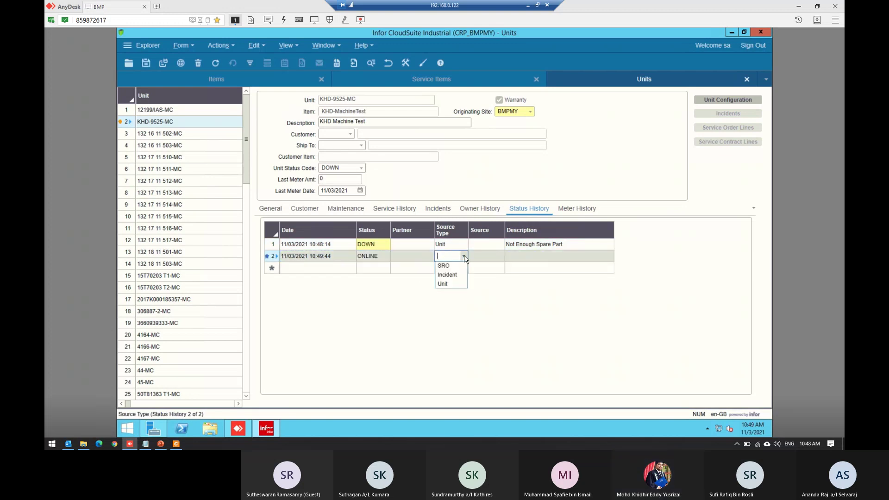
{"action": "left_click", "coordinate": [456, 284]}
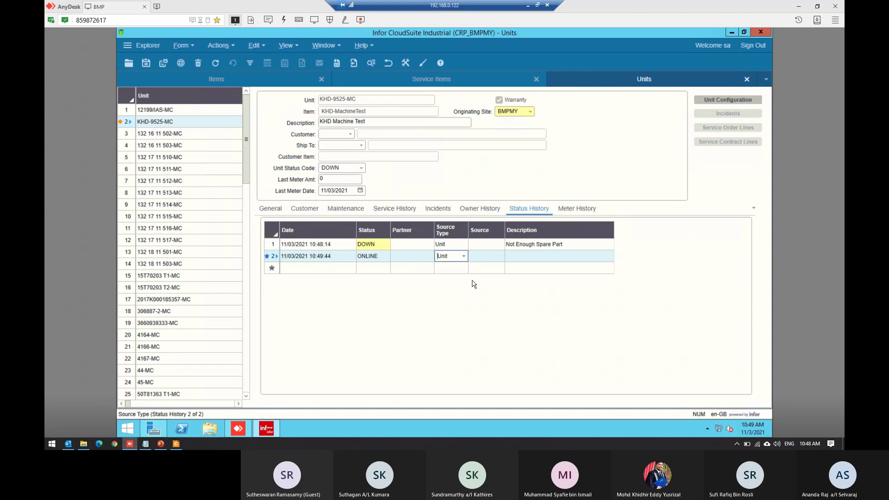
{"action": "key", "text": "ctrl+s"}
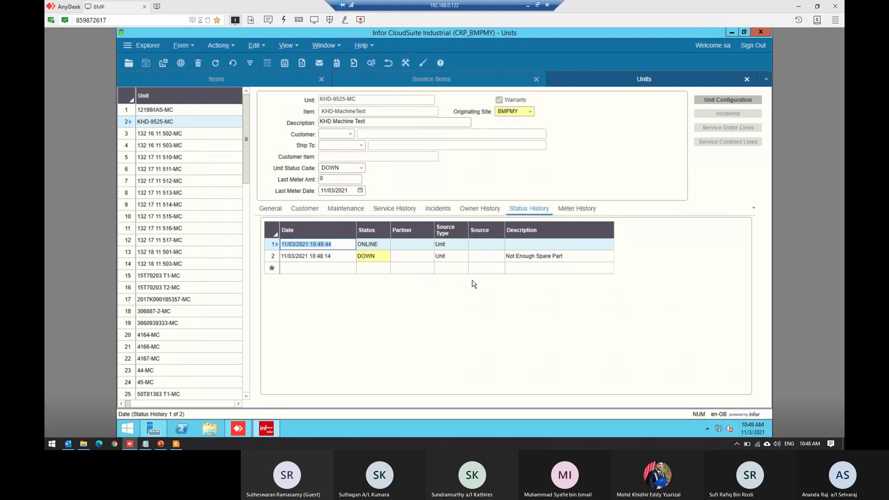
- Refresh the units list and locate unit KHD-9525-MC again to check its status code and status history
{"action": "left_click", "coordinate": [361, 168]}
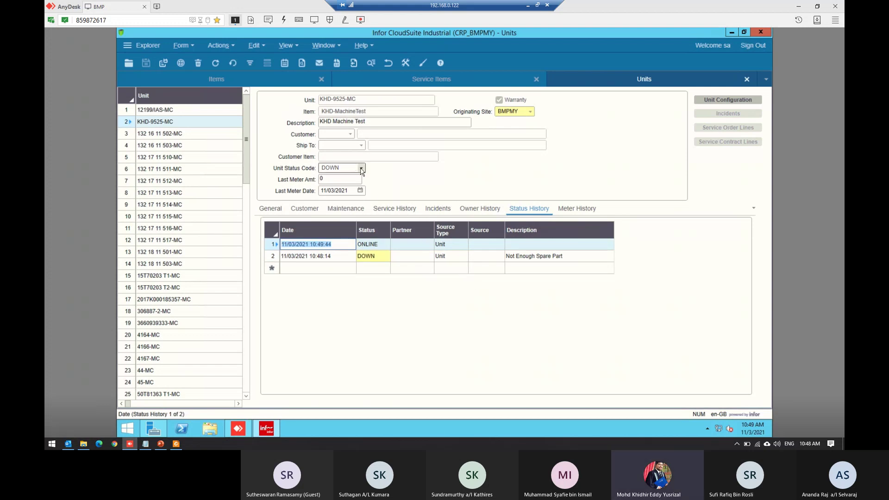
{"action": "key", "text": "Escape"}
{"action": "left_click", "coordinate": [216, 64]}
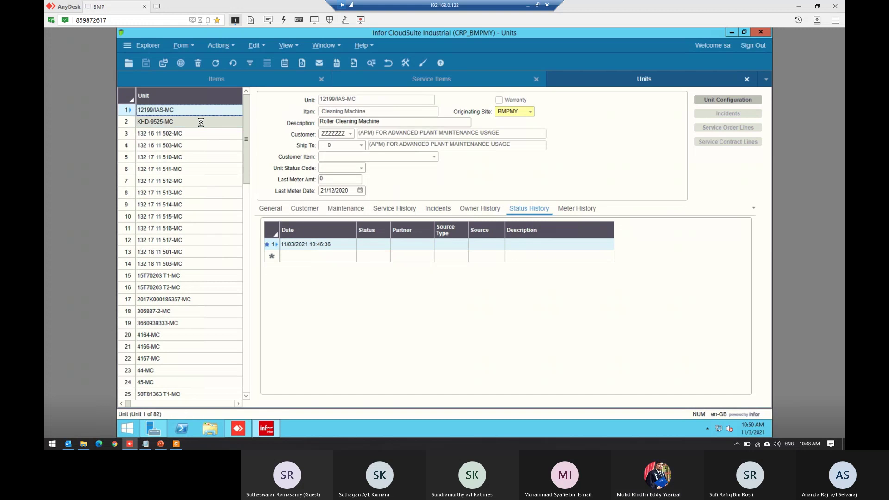
{"action": "left_click", "coordinate": [199, 121]}
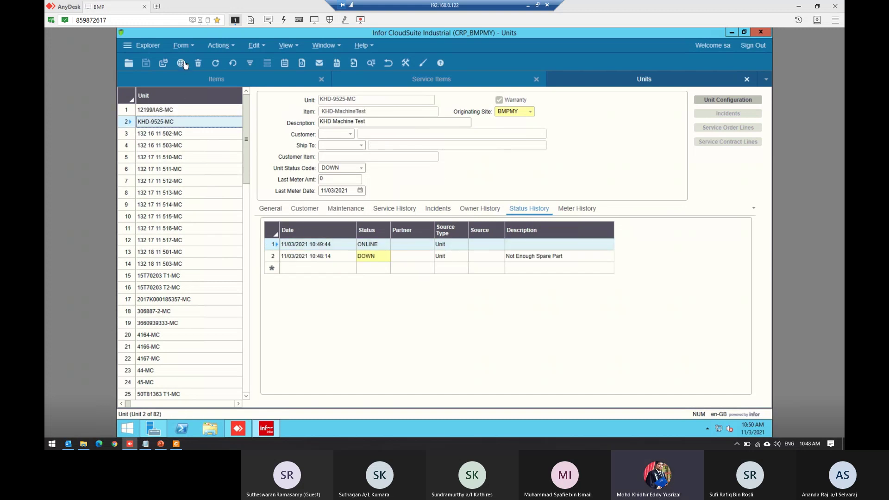
{"action": "left_click", "coordinate": [216, 63]}
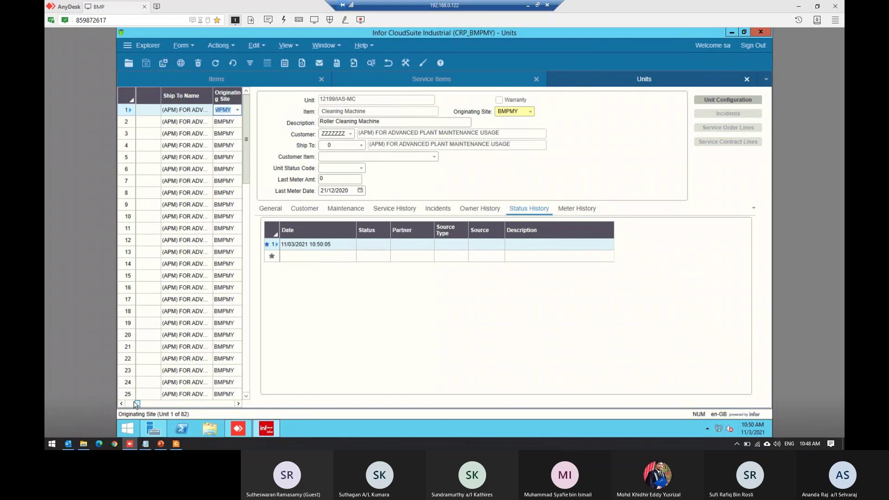
{"action": "left_click_drag", "start_coordinate": [137, 404], "coordinate": [125, 403]}
{"action": "scroll", "coordinate": [205, 289], "scroll_direction": "down", "scroll_amount": 10}
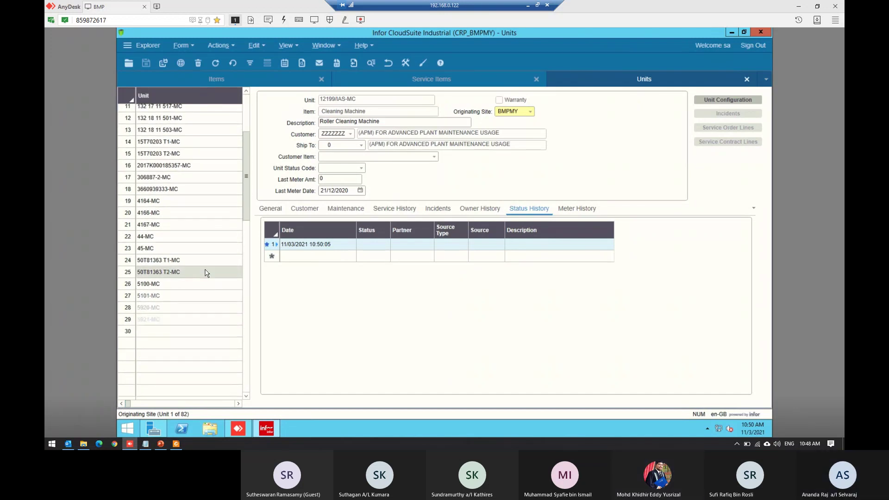
{"action": "scroll", "coordinate": [207, 273], "scroll_direction": "down", "scroll_amount": 6}
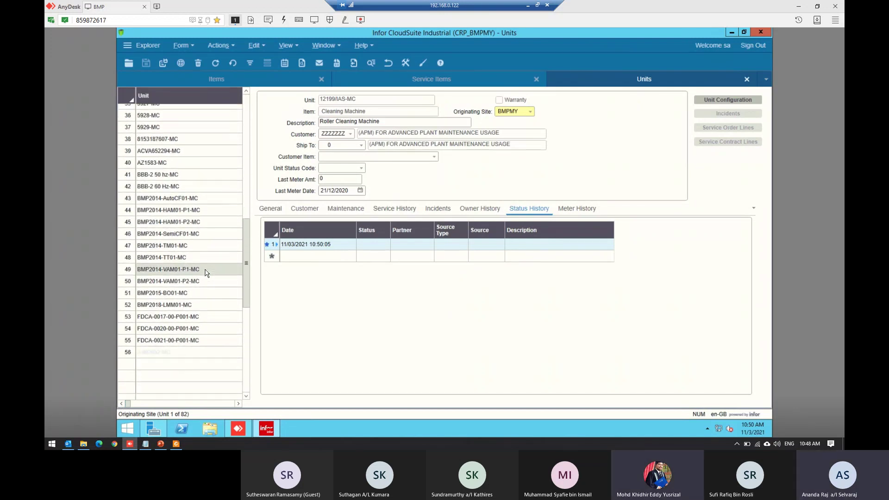
{"action": "scroll", "coordinate": [207, 257], "scroll_direction": "down", "scroll_amount": 4}
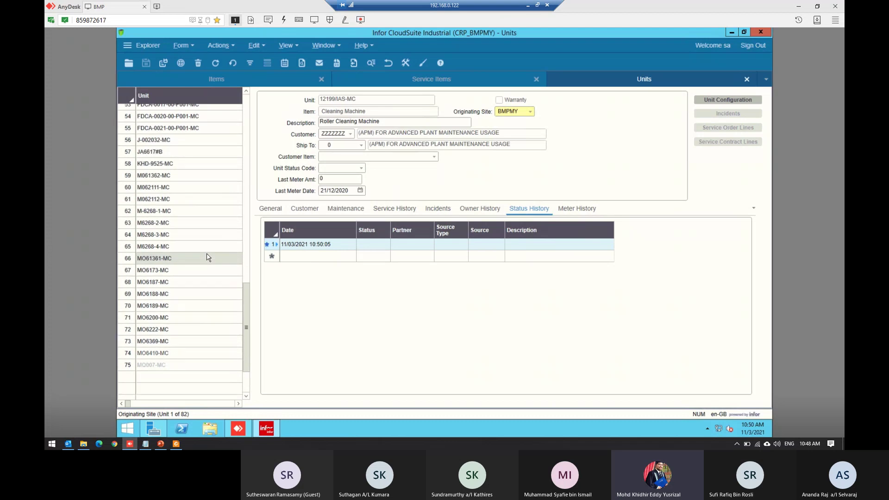
{"action": "scroll", "coordinate": [207, 257], "scroll_direction": "up", "scroll_amount": 4}
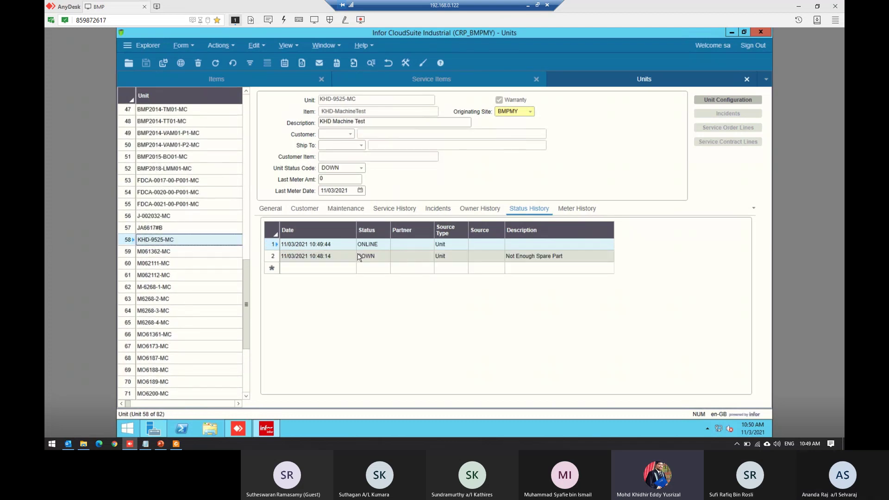
- Set the Unit Status Code of unit KHD-9525-MC to ONLINE, save the unit, and check the available codes
{"action": "left_click", "coordinate": [360, 169]}
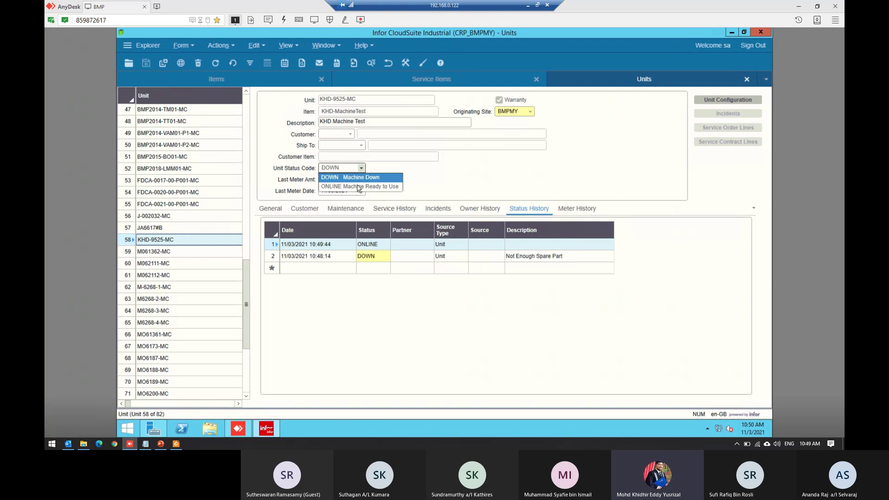
{"action": "left_click", "coordinate": [359, 186]}
{"action": "key", "text": "ctrl+s"}
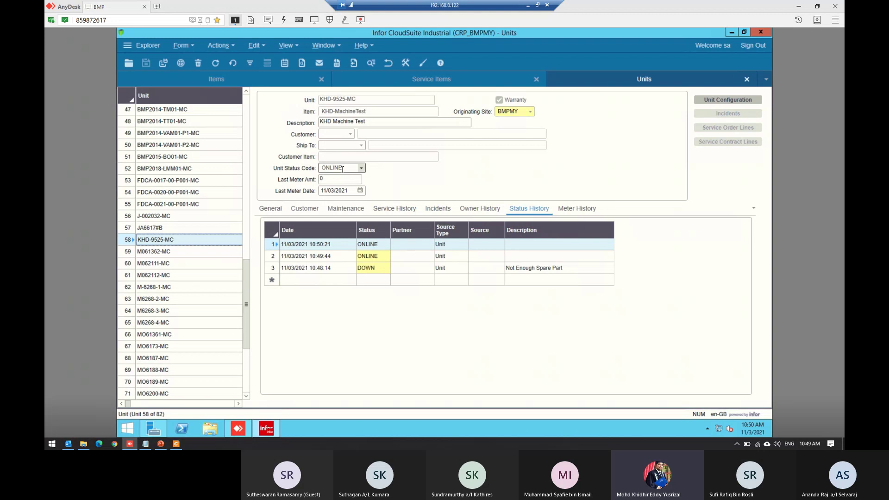
{"action": "left_click", "coordinate": [362, 169]}
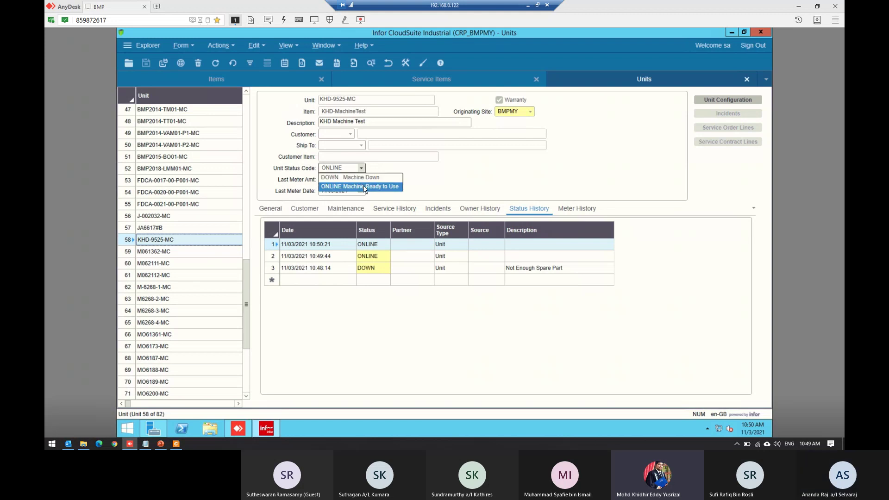
{"action": "left_click", "coordinate": [434, 172]}
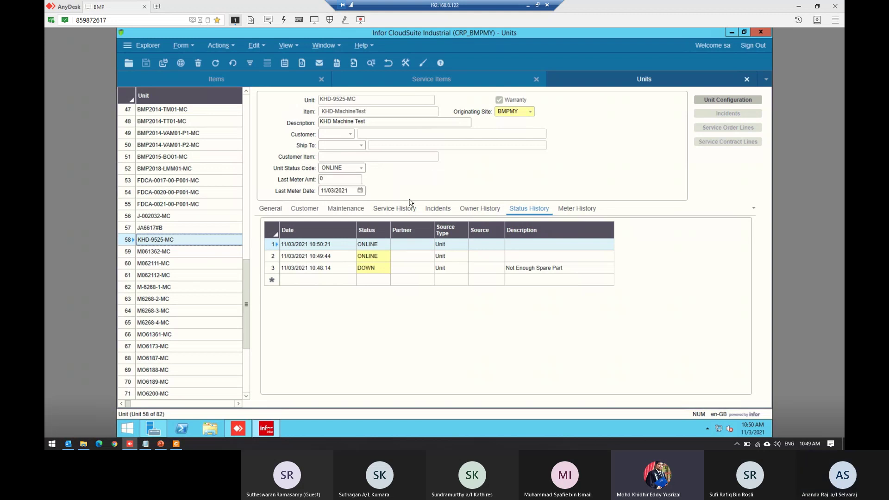
- Examine the status history entries of unit KHD-9525-MC, including the DOWN row's description, and compare them with its Unit Status Code
{"action": "left_click", "coordinate": [526, 214]}
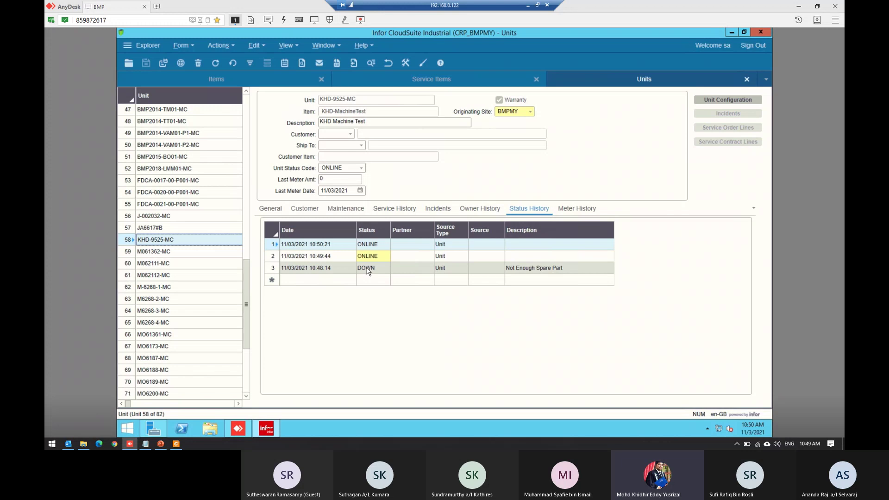
{"action": "left_click", "coordinate": [539, 244]}
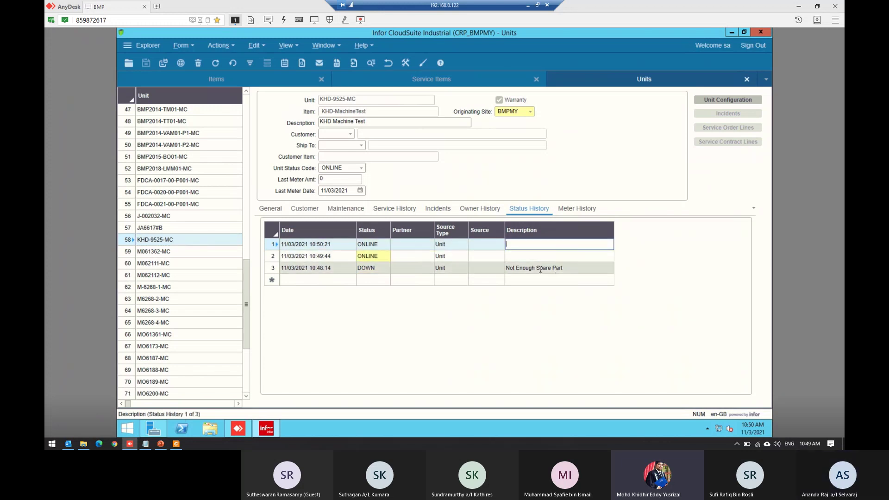
{"action": "left_click", "coordinate": [540, 269]}
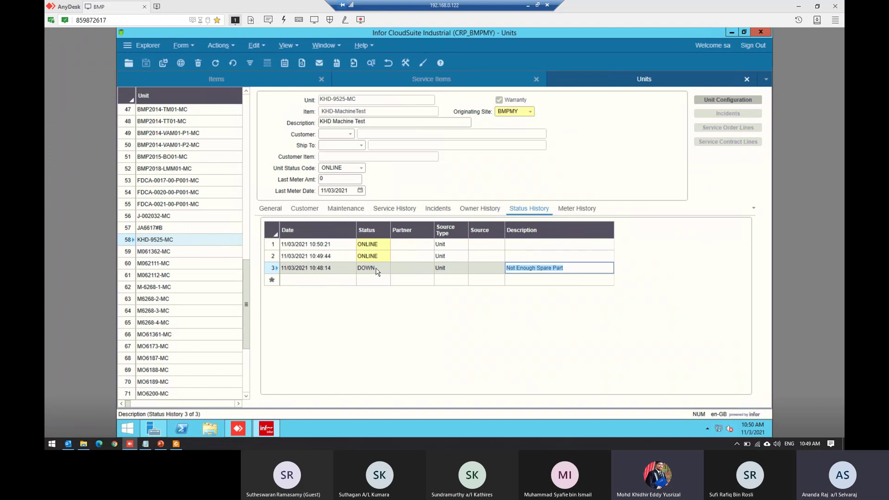
{"action": "left_click", "coordinate": [581, 270]}
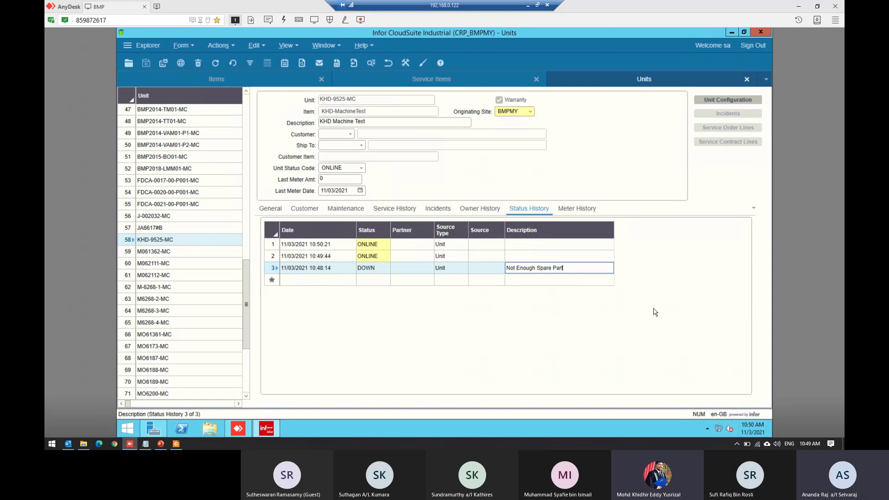
{"action": "left_click", "coordinate": [374, 170]}
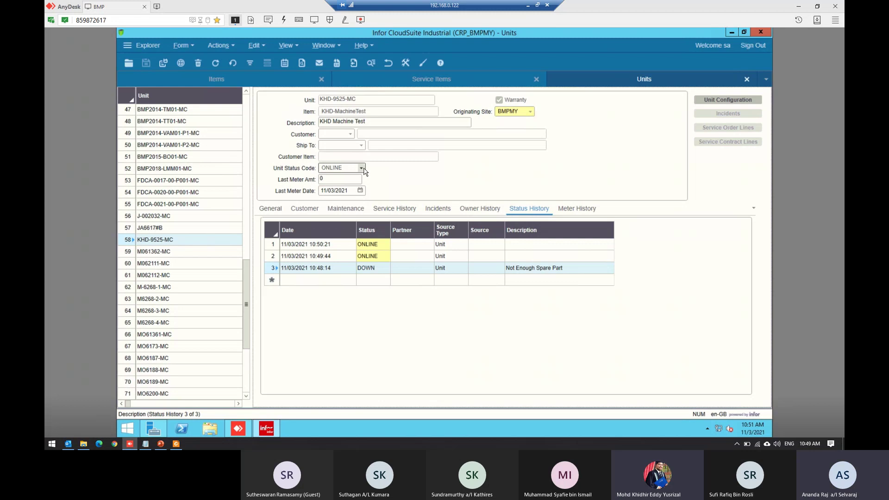
{"action": "left_click", "coordinate": [362, 169]}
{"action": "left_click", "coordinate": [356, 187]}
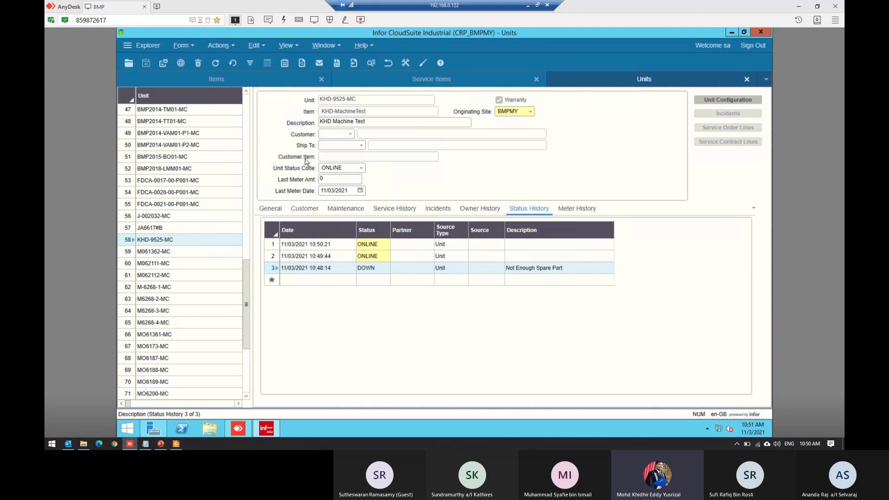
{"action": "left_click", "coordinate": [343, 167]}
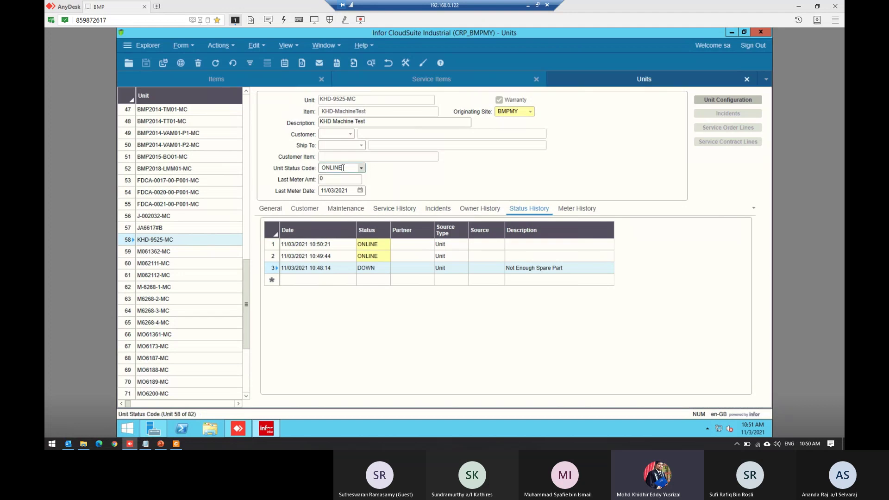
{"action": "left_click", "coordinate": [535, 270]}
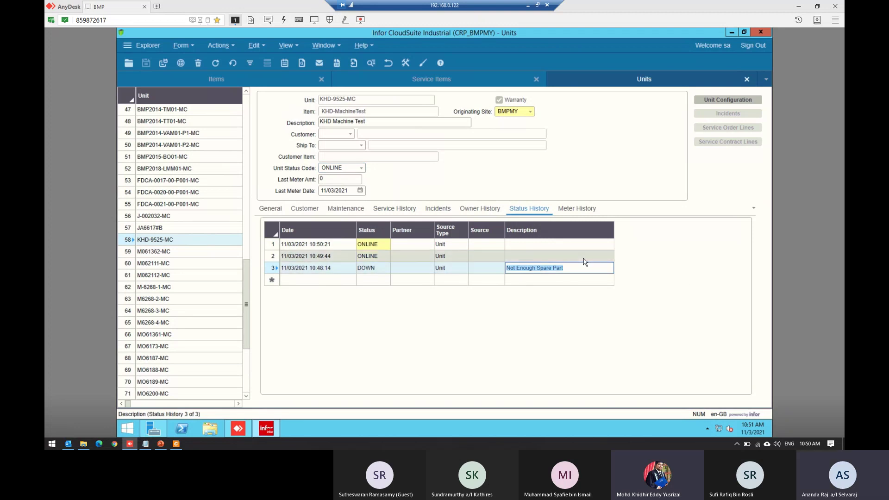
{"action": "left_click", "coordinate": [588, 173]}
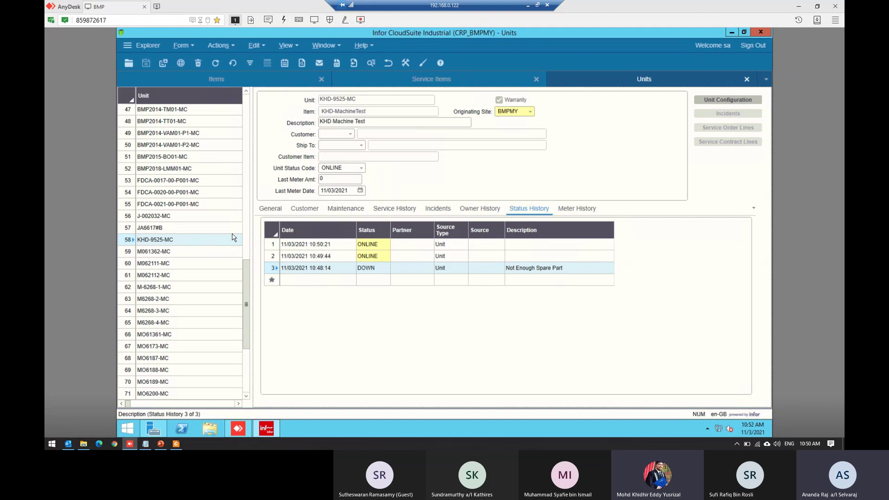
- Delete the DOWN row described "Not Enough Spare Part" from the status history of unit KHD-9525-MC and save
{"action": "left_click", "coordinate": [180, 245]}
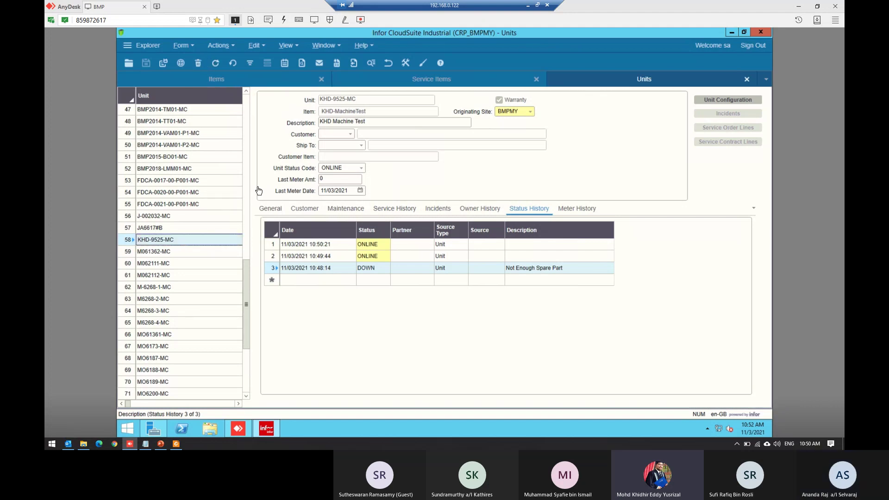
{"action": "key", "text": "Delete"}
{"action": "left_click", "coordinate": [432, 272]}
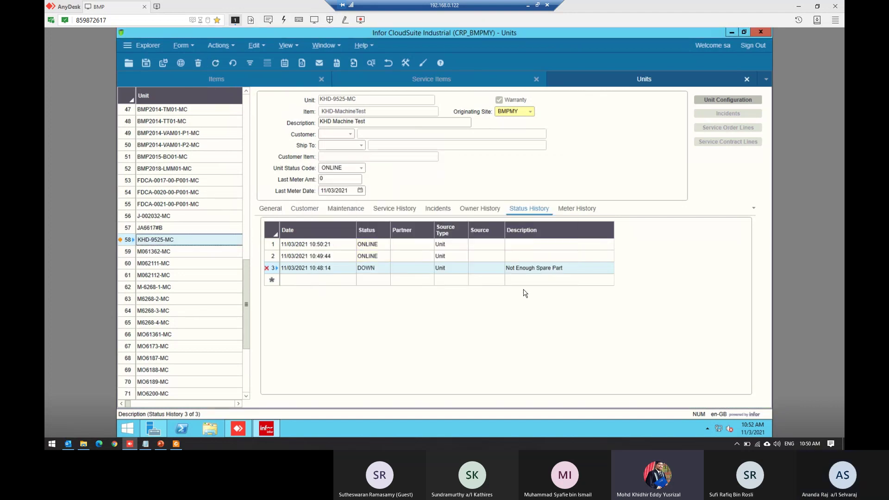
{"action": "key", "text": "ctrl+s"}
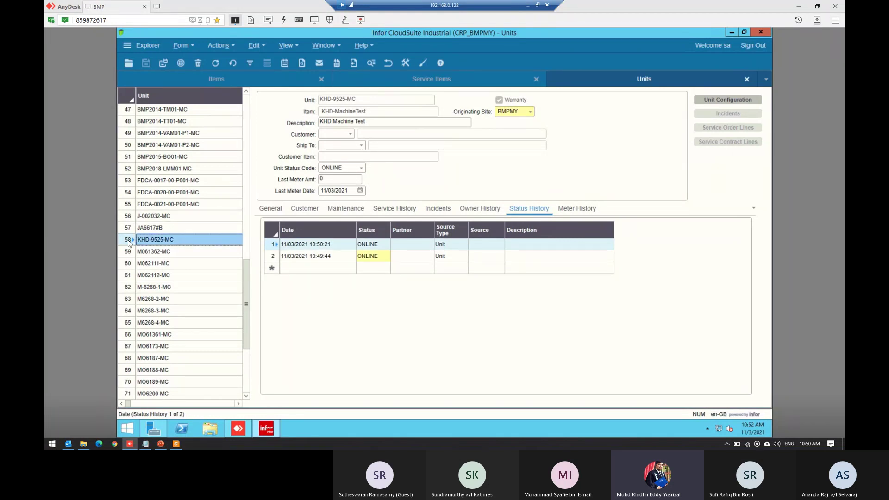
- Delete both remaining ONLINE rows from the status history of unit KHD-9525-MC and save
{"action": "key", "text": "Delete"}
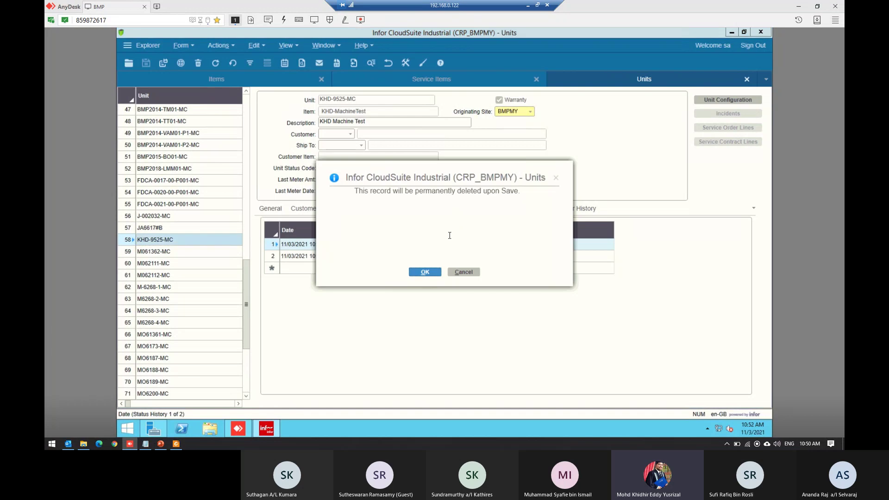
{"action": "left_click", "coordinate": [430, 271]}
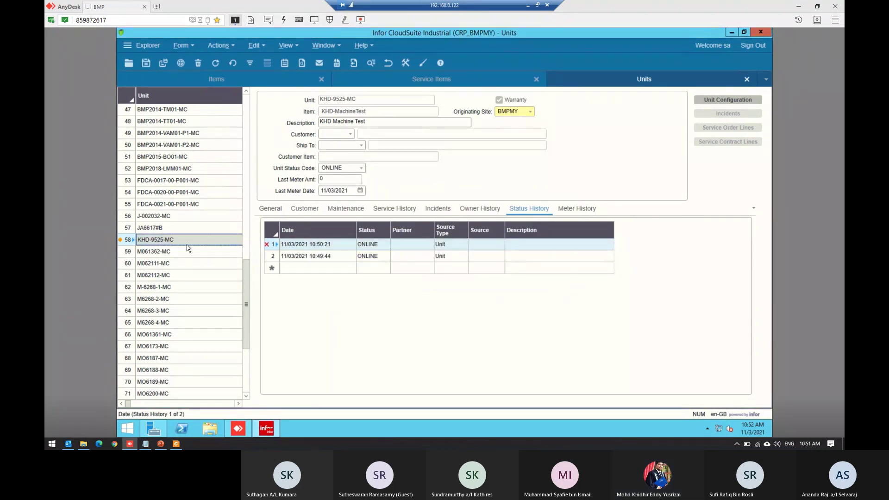
{"action": "left_click", "coordinate": [272, 257]}
{"action": "key", "text": "Delete"}
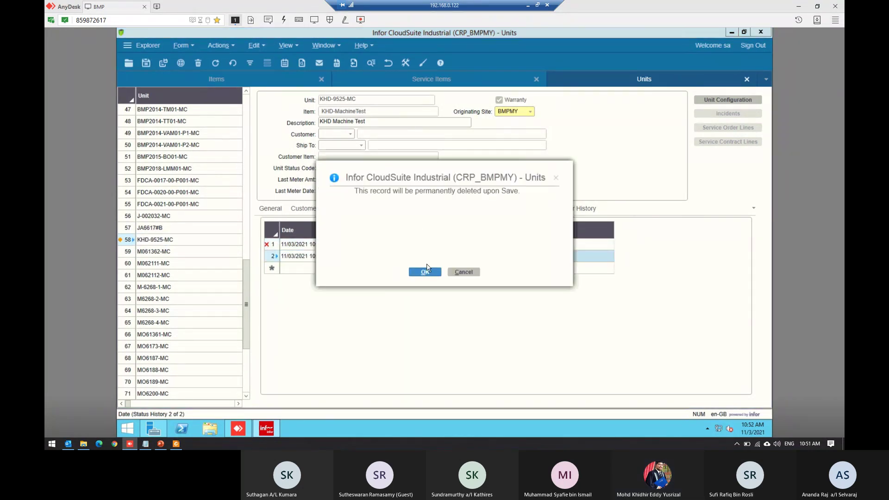
{"action": "left_click", "coordinate": [427, 271]}
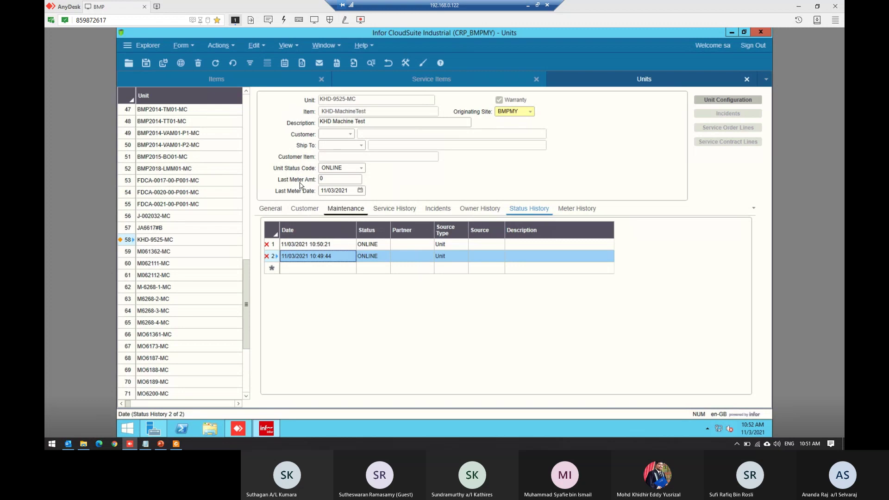
{"action": "key", "text": "ctrl+s"}
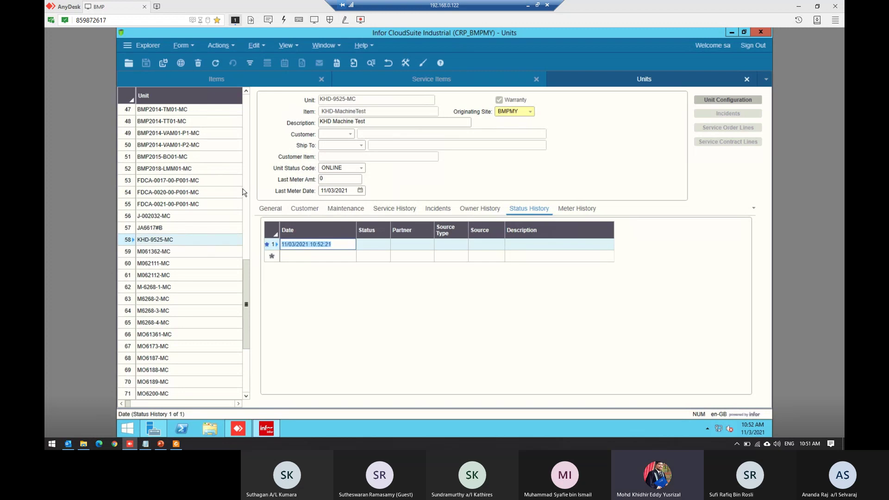
- Refresh the units list, locate unit KHD-9525-MC again and delete the unit record
{"action": "left_click", "coordinate": [170, 242]}
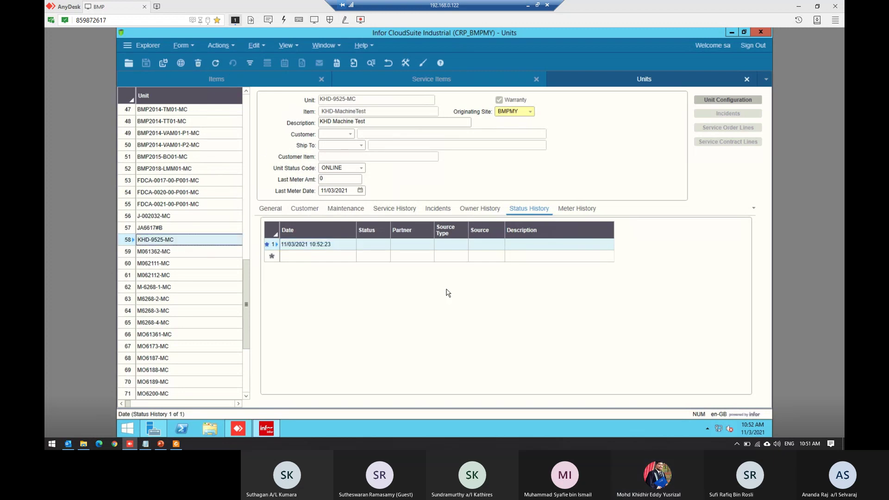
{"action": "left_click", "coordinate": [333, 99]}
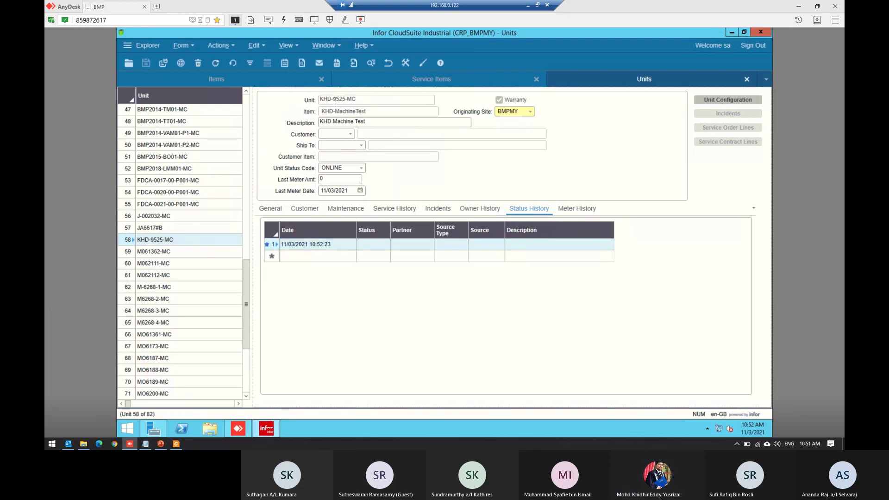
{"action": "left_click", "coordinate": [217, 65]}
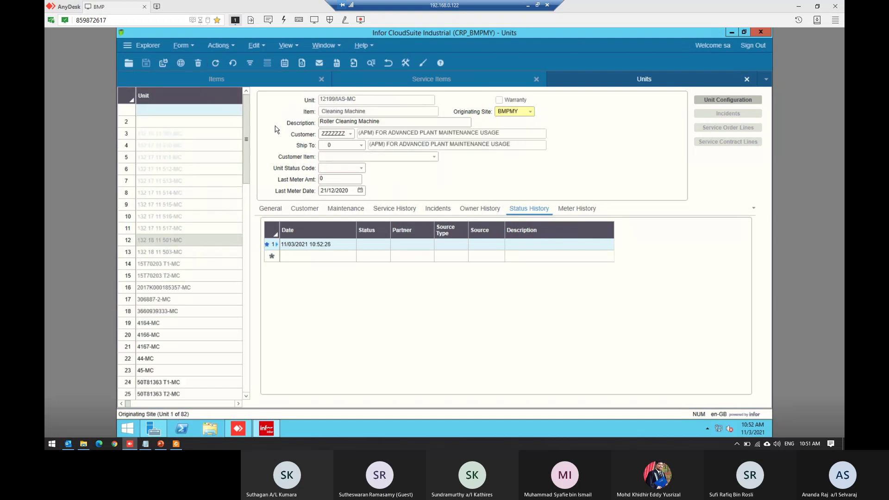
{"action": "scroll", "coordinate": [210, 224], "scroll_direction": "down", "scroll_amount": 10}
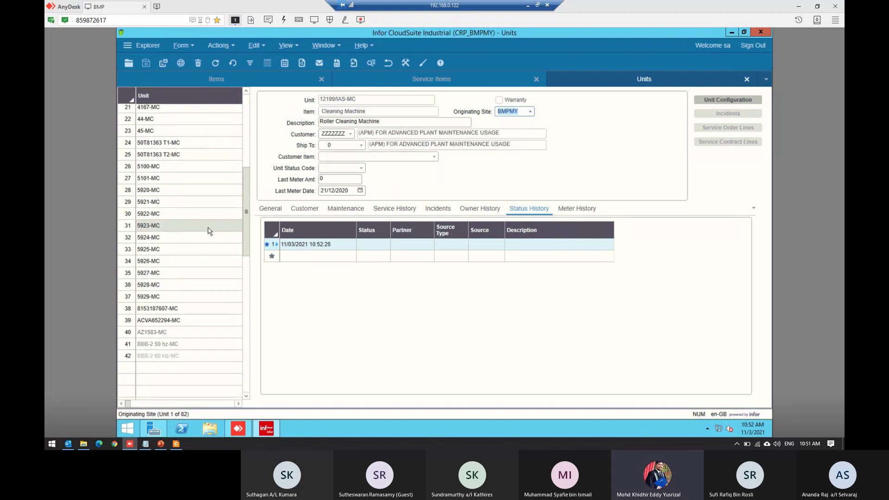
{"action": "scroll", "coordinate": [207, 230], "scroll_direction": "down", "scroll_amount": 6}
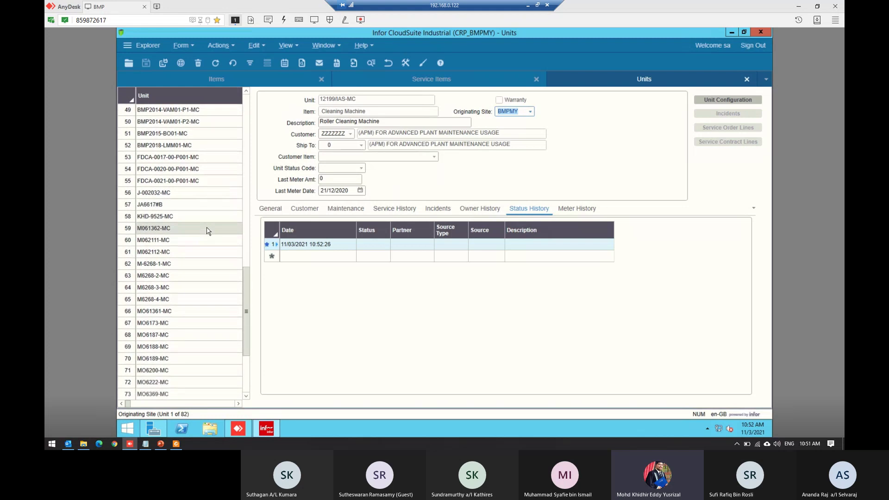
{"action": "left_click", "coordinate": [211, 218]}
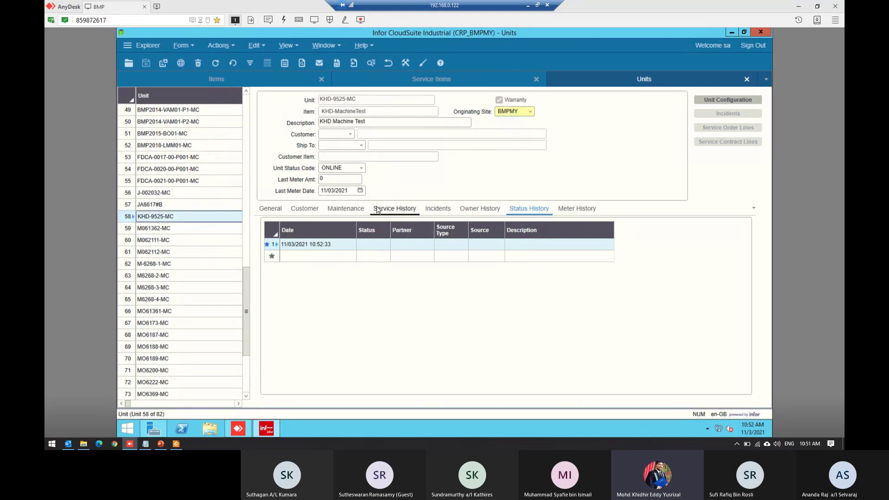
{"action": "left_click", "coordinate": [425, 272]}
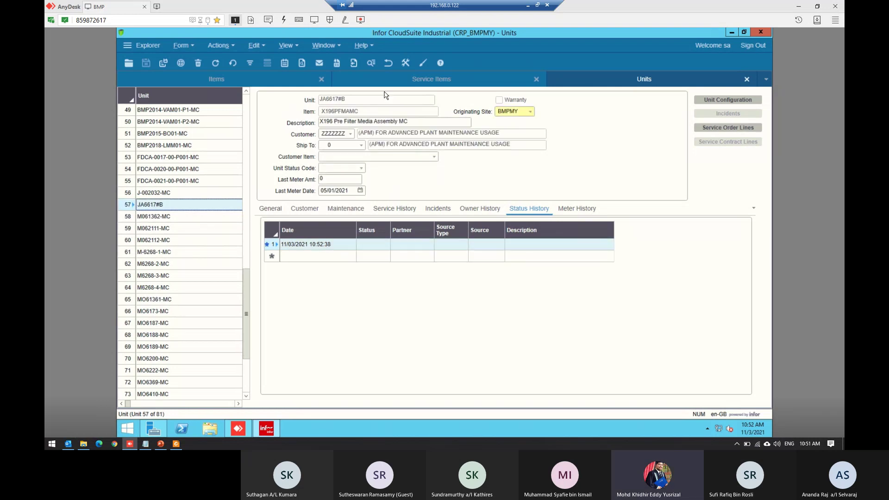
- Copy the item code KHD-MachineTest from the Service Items form and return to the Units form
{"action": "left_click", "coordinate": [397, 84]}
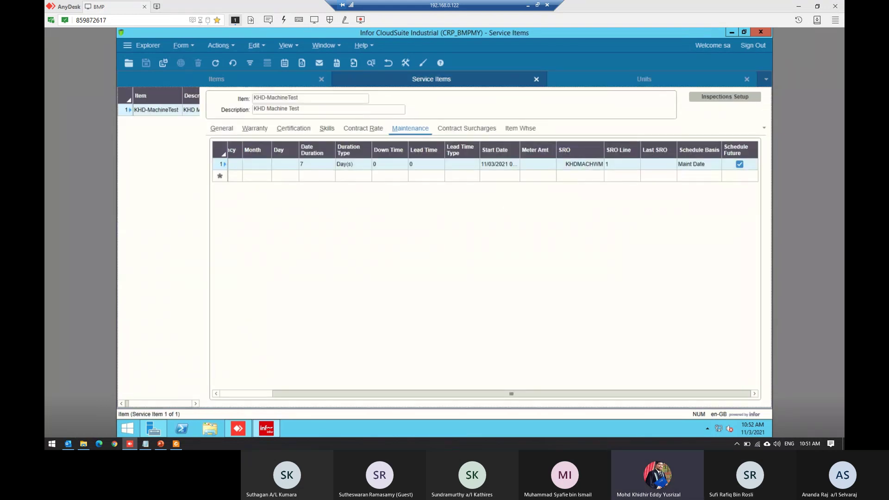
{"action": "left_click_drag", "start_coordinate": [528, 395], "coordinate": [343, 213]}
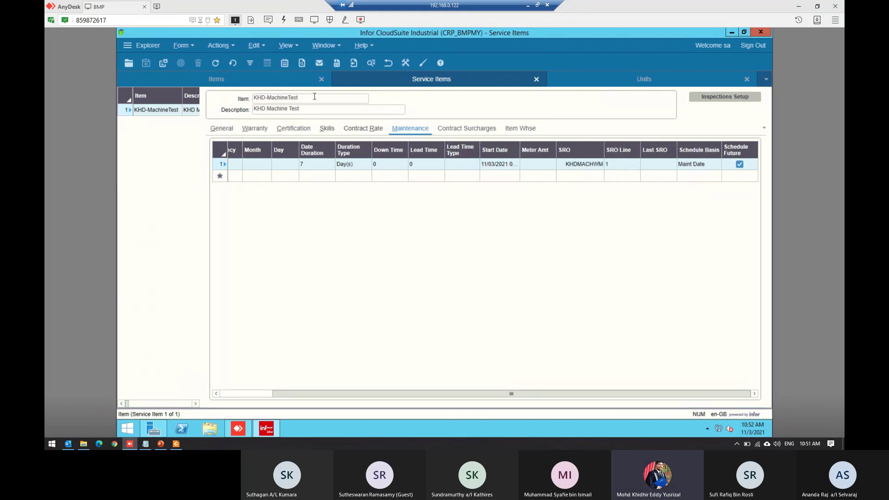
{"action": "left_click_drag", "start_coordinate": [314, 97], "coordinate": [250, 98]}
{"action": "key", "text": "ctrl+c"}
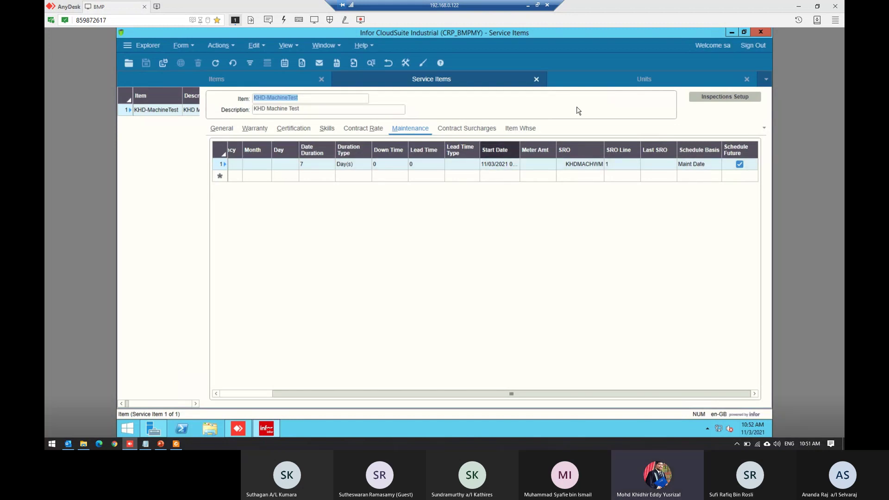
{"action": "left_click", "coordinate": [615, 85]}
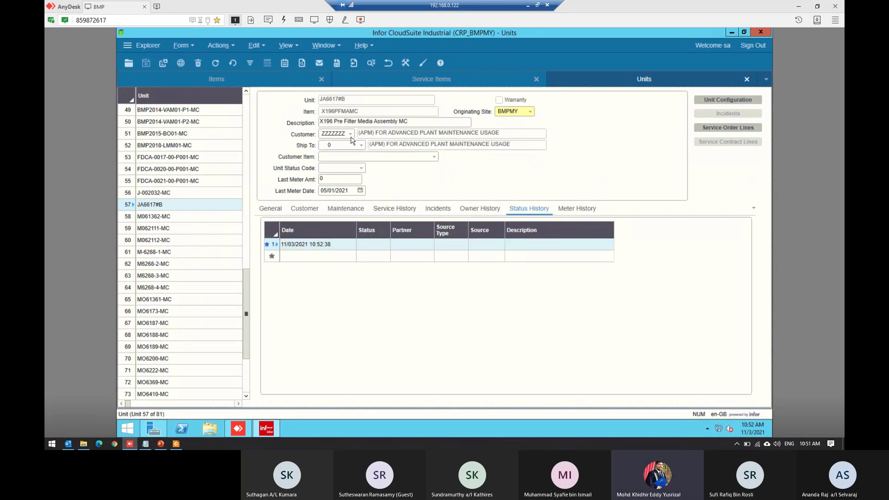
{"action": "left_click", "coordinate": [484, 85]}
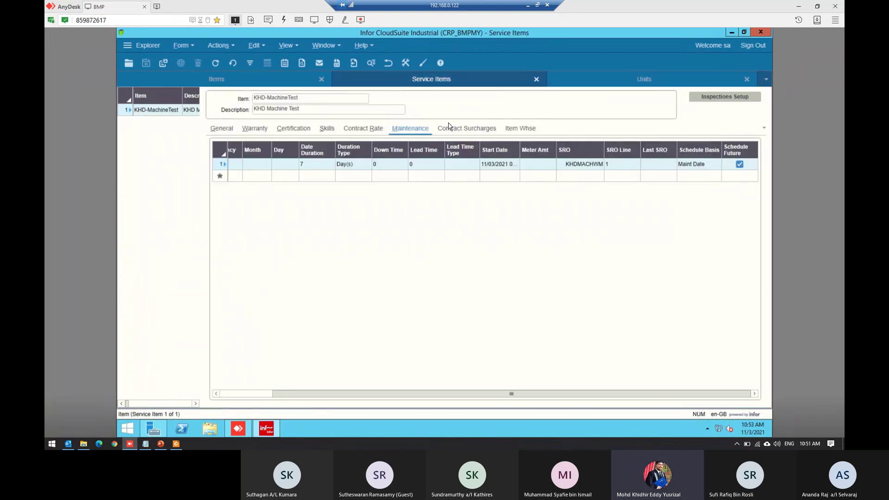
{"action": "left_click", "coordinate": [599, 82]}
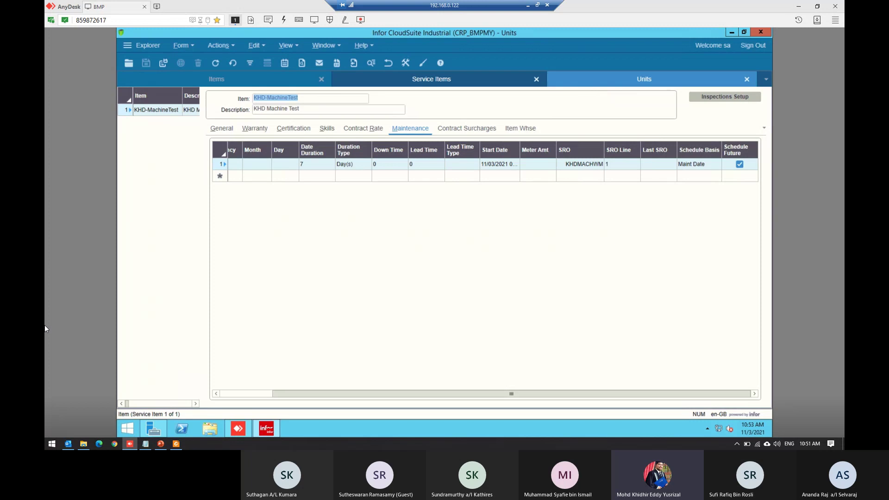
- Start a new unit record and set its item to KHD-MachineTest
{"action": "scroll", "coordinate": [219, 221], "scroll_direction": "up", "scroll_amount": 3}
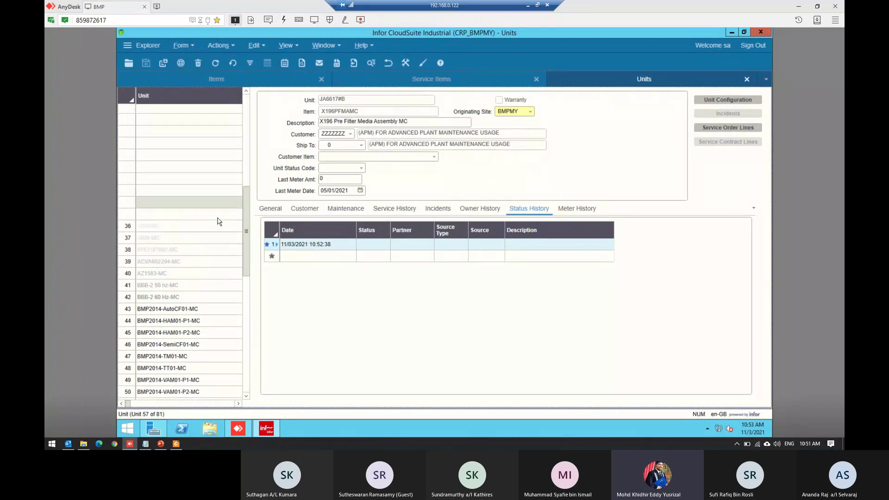
{"action": "scroll", "coordinate": [219, 221], "scroll_direction": "up", "scroll_amount": 5}
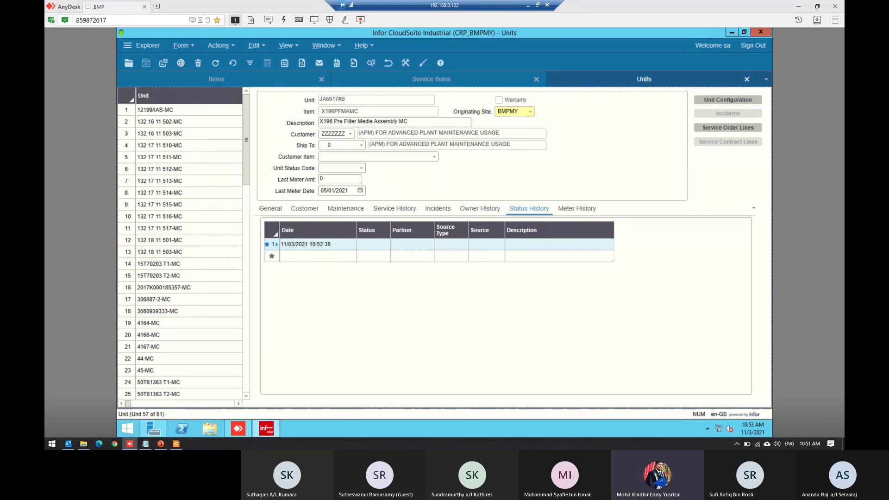
{"action": "left_click", "coordinate": [181, 62]}
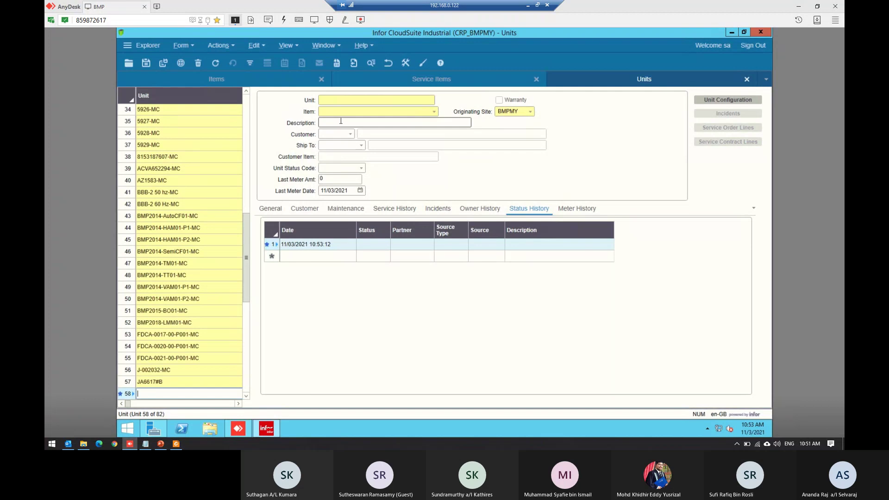
{"action": "left_click", "coordinate": [350, 110]}
{"action": "key", "text": "ctrl+v"}
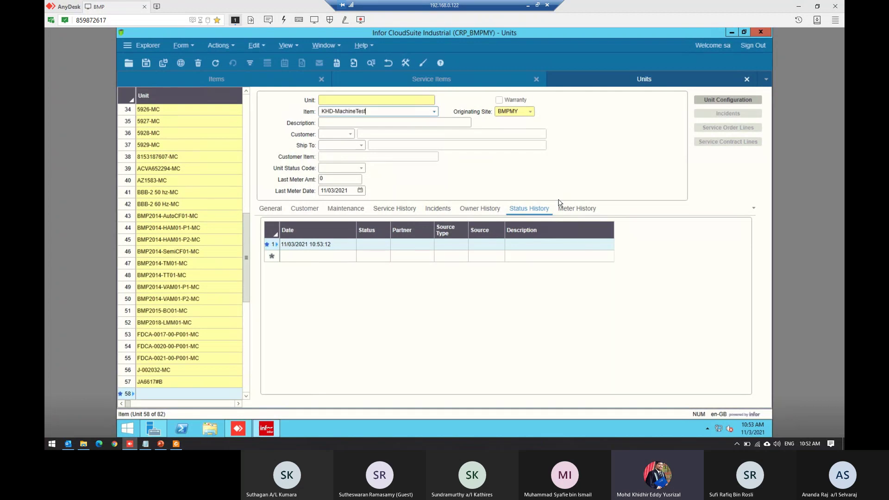
{"action": "key", "text": "Tab"}
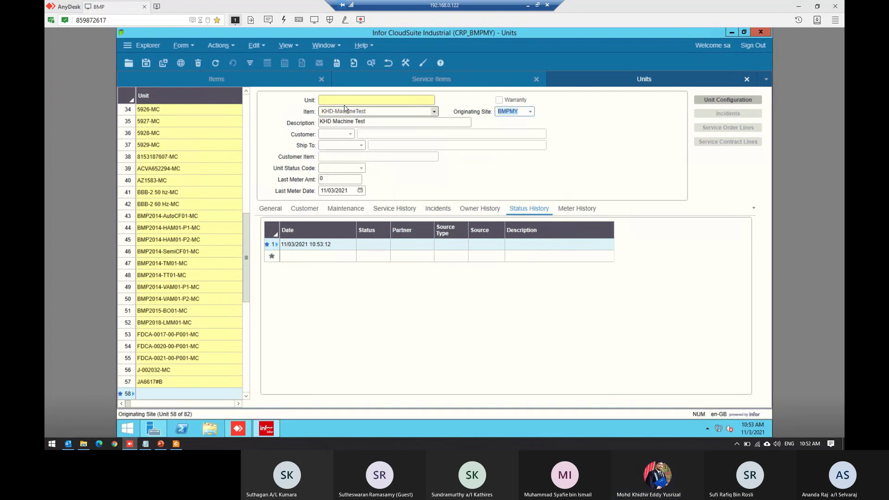
- Enter KHD-0993-MC as the unit number of the new KHD-MachineTest unit record and save it
{"action": "left_click", "coordinate": [348, 101]}
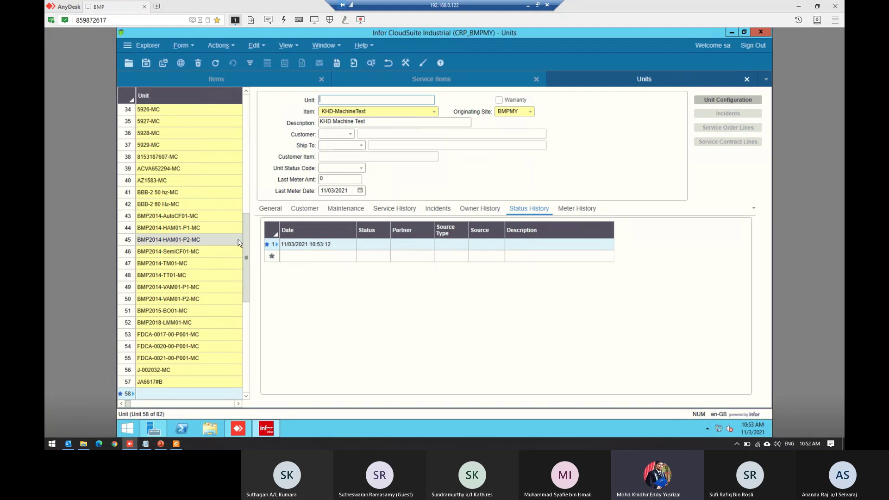
{"action": "left_click_drag", "start_coordinate": [246, 244], "coordinate": [247, 105]}
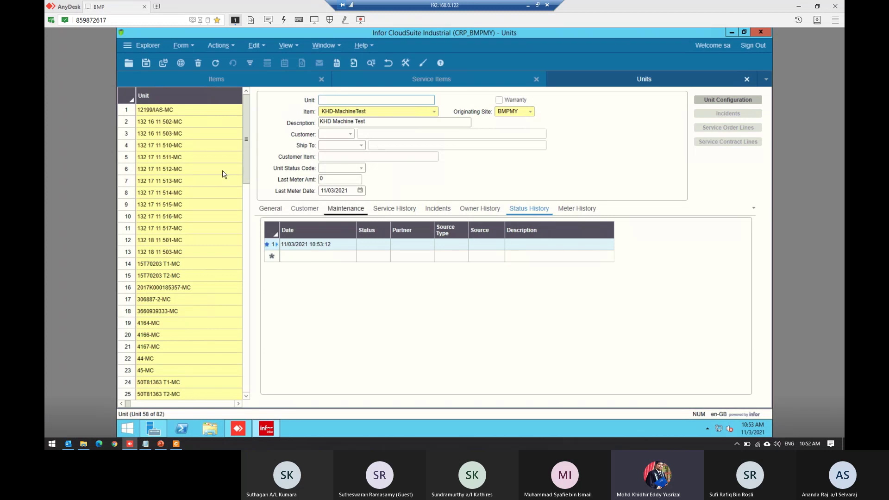
{"action": "left_click_drag", "start_coordinate": [246, 181], "coordinate": [270, 108]}
{"action": "type", "text": "HD-"}
{"action": "type", "text": "0993-MC"}
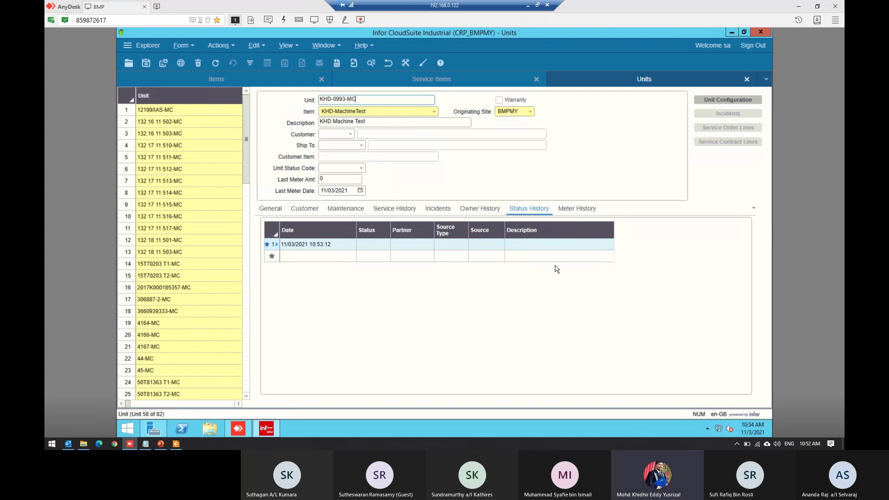
{"action": "key", "text": "Tab"}
{"action": "key", "text": "Tab"}
{"action": "key", "text": "Tab"}
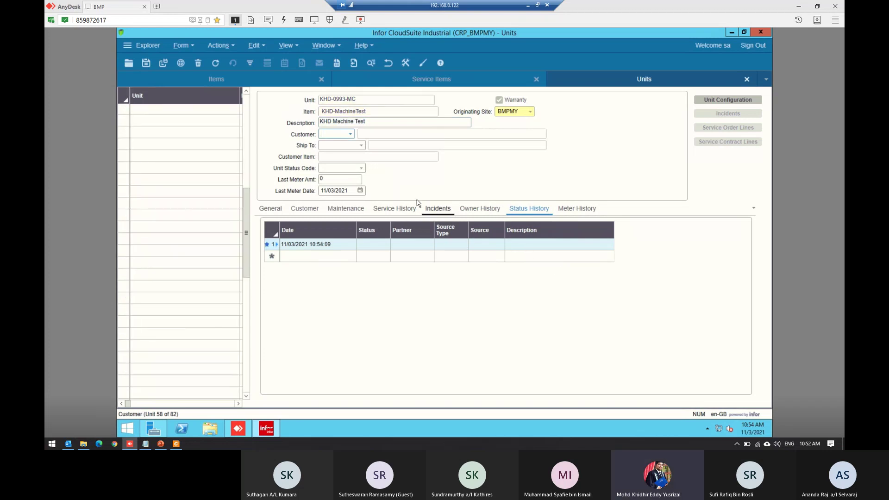
- Review the maintenance schedule of unit KHD-0993-MC through all its columns and compare it with the service item's maintenance setup
{"action": "left_click", "coordinate": [360, 209]}
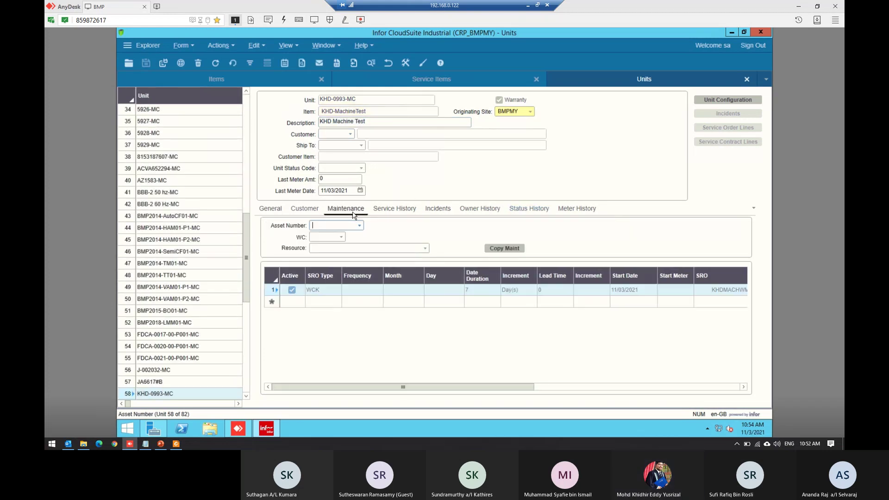
{"action": "left_click", "coordinate": [365, 100]}
{"action": "left_click", "coordinate": [330, 99]}
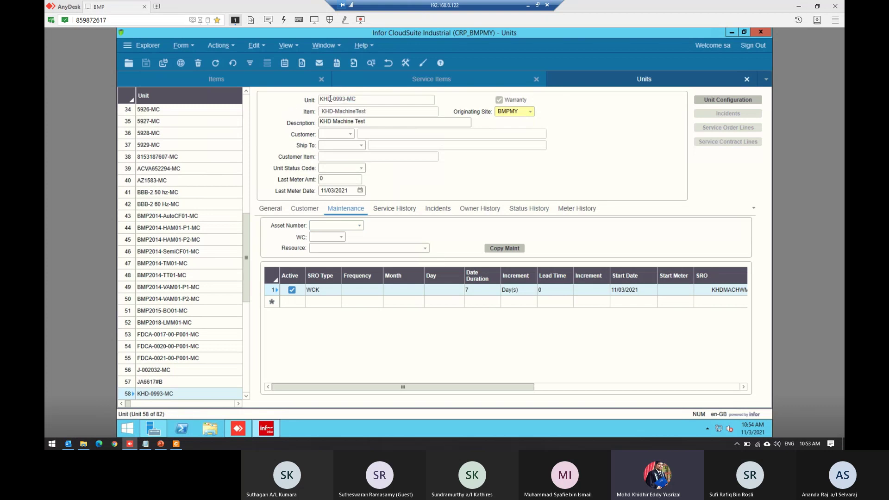
{"action": "left_click_drag", "start_coordinate": [332, 99], "coordinate": [364, 98]}
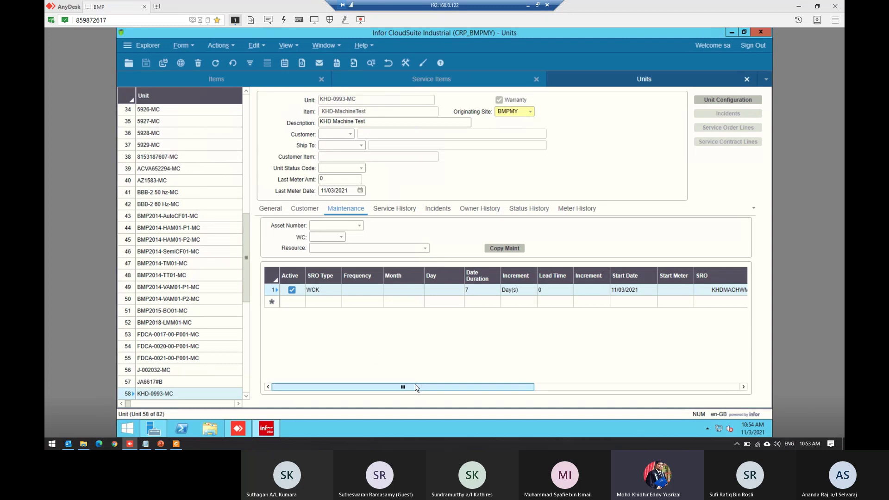
{"action": "left_click_drag", "start_coordinate": [407, 387], "coordinate": [650, 397]}
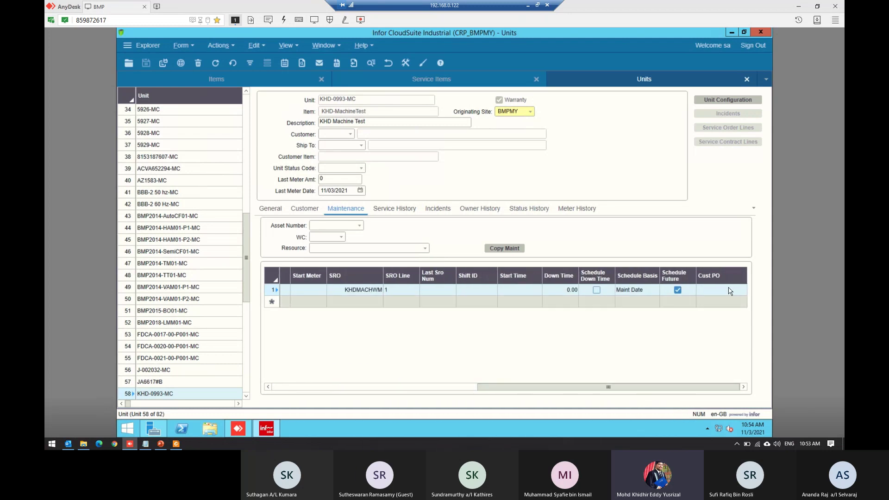
{"action": "left_click_drag", "start_coordinate": [703, 387], "coordinate": [465, 394]}
{"action": "left_click", "coordinate": [460, 81]}
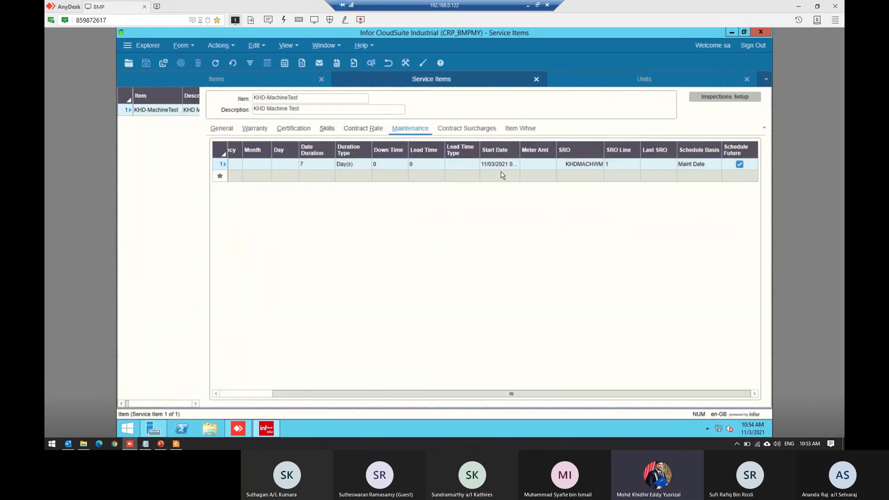
- Create and save a second unit record, KHD-1003-MC, for item KHD-MachineTest
{"action": "left_click", "coordinate": [644, 80]}
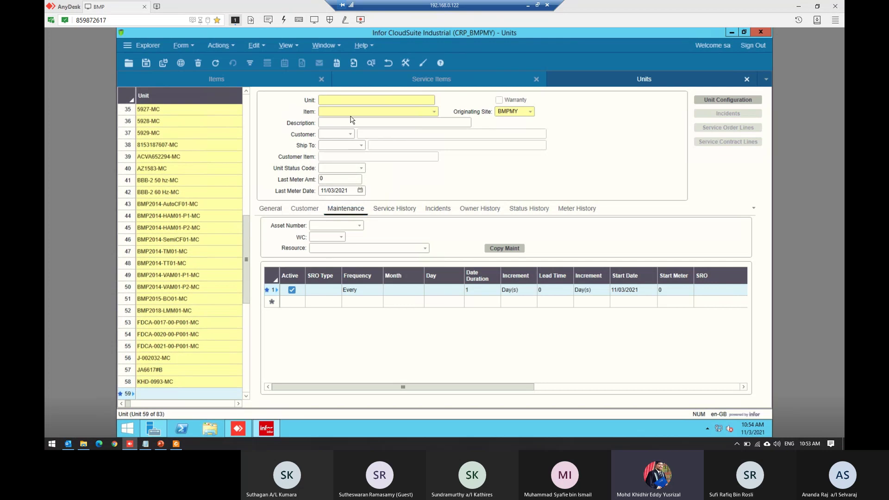
{"action": "left_click", "coordinate": [413, 112]}
{"action": "type", "text": "KHD-MachineTest"}
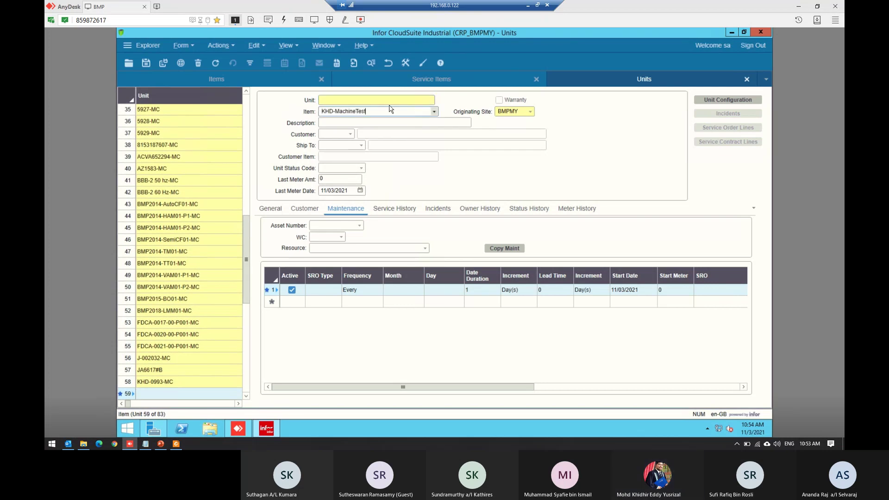
{"action": "left_click", "coordinate": [388, 100]}
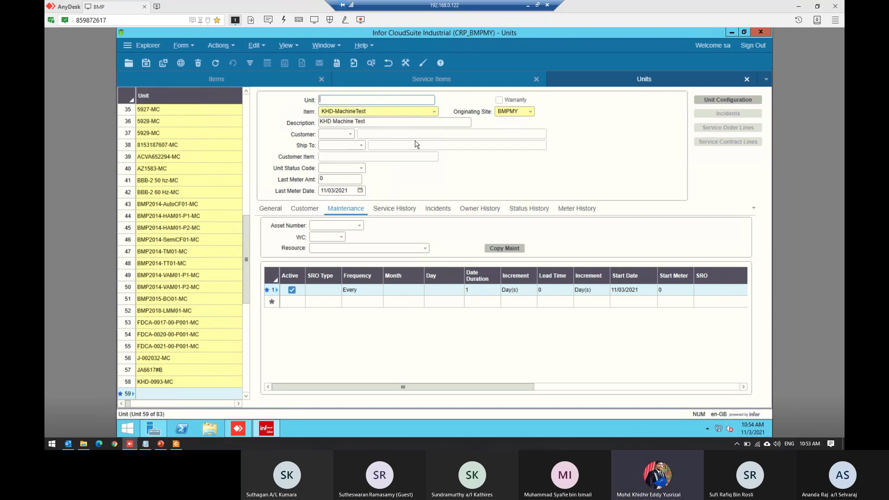
{"action": "type", "text": "KHD-1003-<"}
{"action": "key", "text": "BackSpace"}
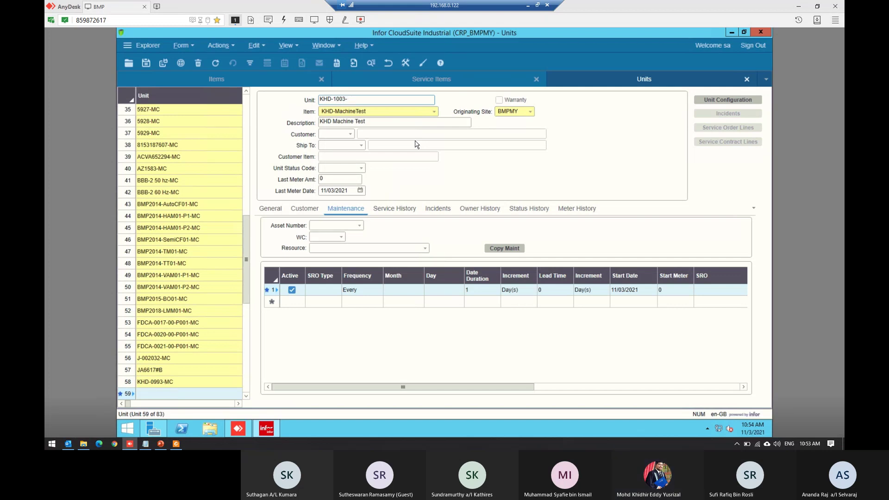
{"action": "key", "text": "ctrl+s"}
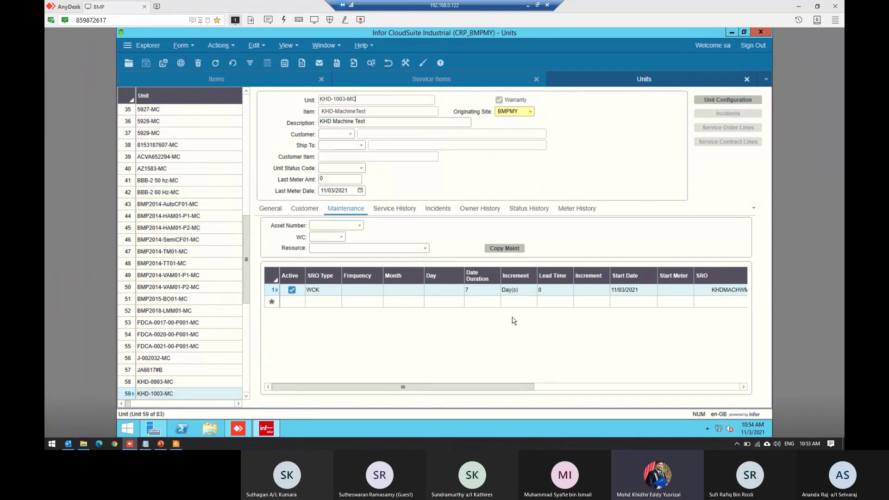
- Compare the maintenance schedules of units KHD-1003-MC and KHD-0993-MC, including item, SRO type and date duration
{"action": "left_click_drag", "start_coordinate": [524, 387], "coordinate": [312, 388]}
{"action": "left_click", "coordinate": [400, 111]}
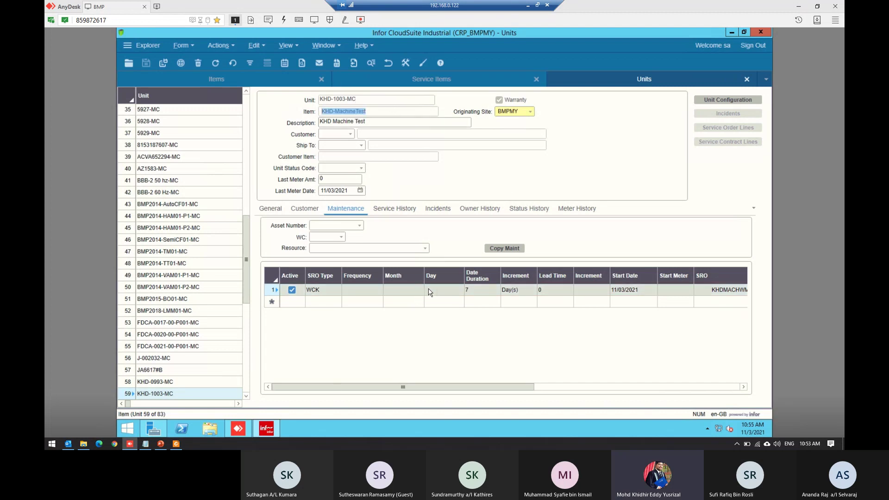
{"action": "left_click", "coordinate": [479, 290]}
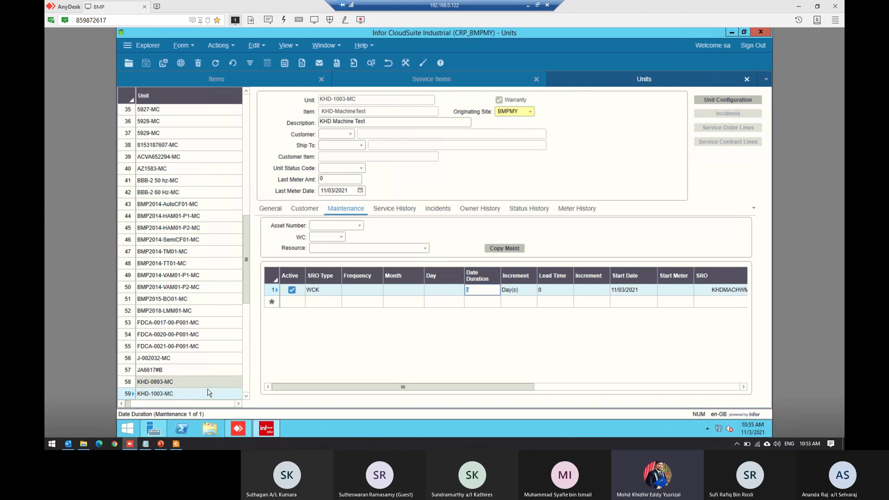
{"action": "left_click", "coordinate": [185, 382]}
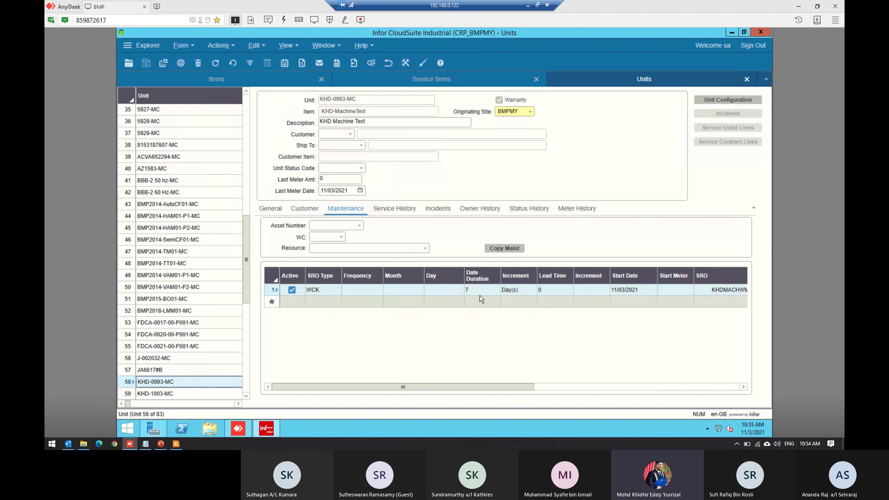
{"action": "left_click", "coordinate": [201, 394]}
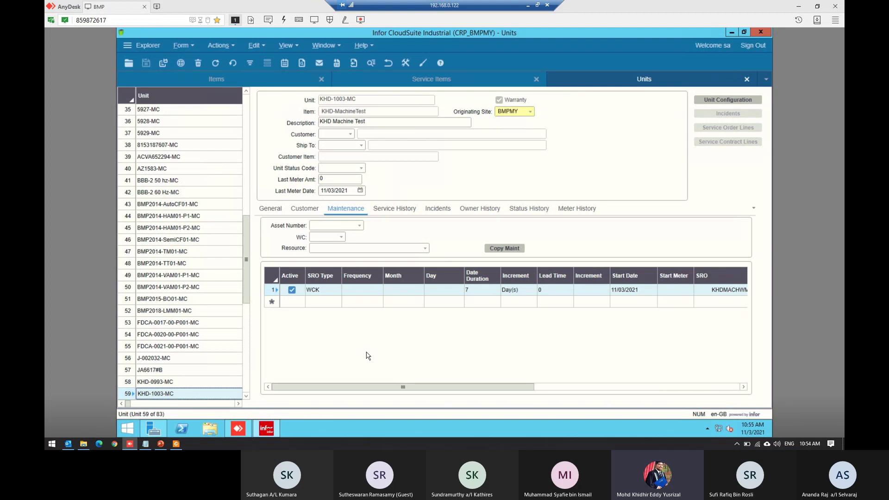
{"action": "left_click", "coordinate": [191, 372]}
{"action": "left_click", "coordinate": [204, 384]}
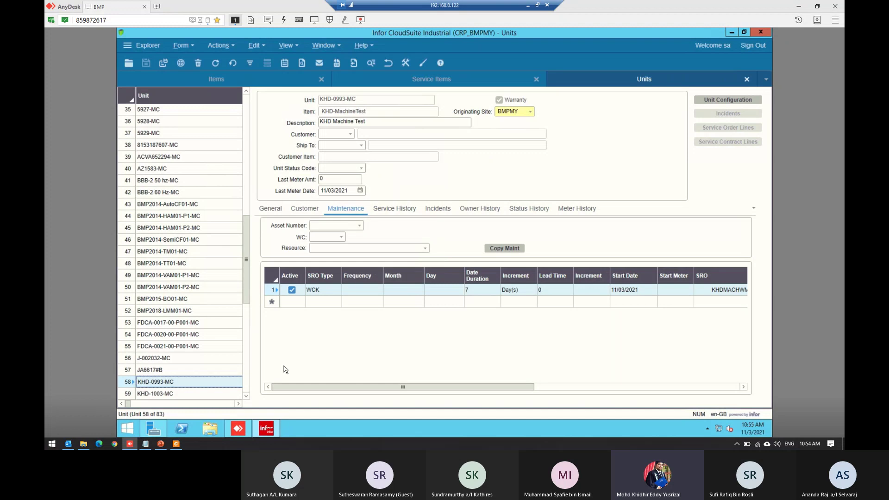
{"action": "scroll", "coordinate": [206, 366], "scroll_direction": "down", "scroll_amount": 3}
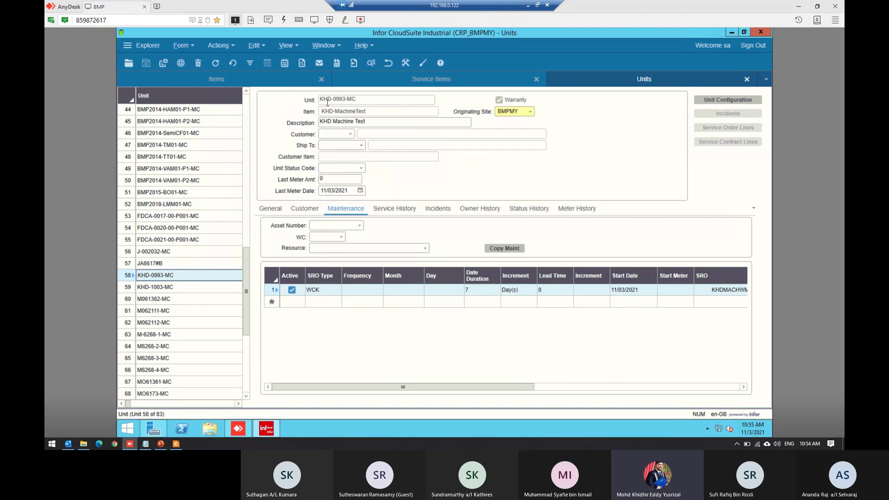
{"action": "left_click", "coordinate": [189, 288]}
{"action": "left_click", "coordinate": [196, 278]}
- Add a second maintenance line to unit KHD-0993-MC with the daily check SRO type DCK
{"action": "left_click", "coordinate": [300, 302]}
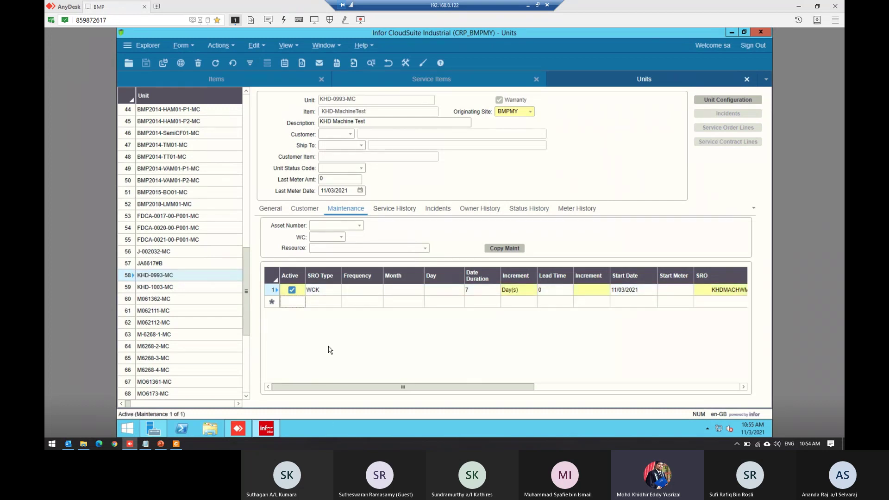
{"action": "left_click", "coordinate": [339, 303]}
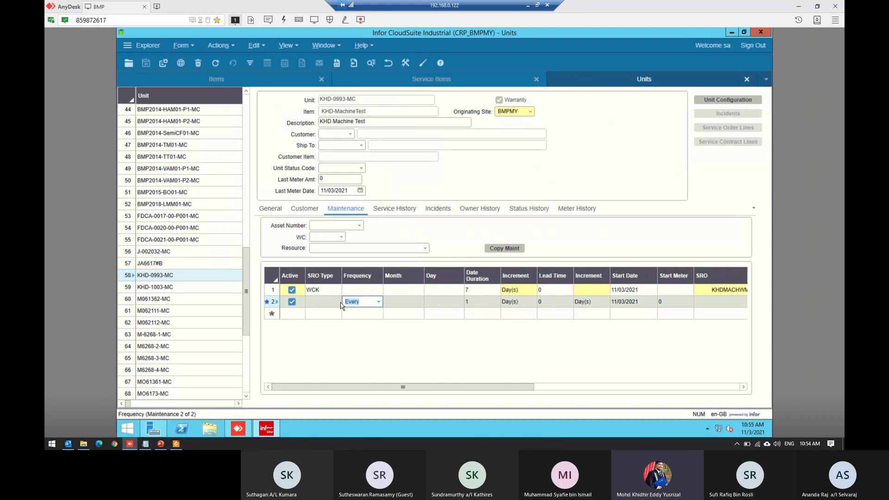
{"action": "left_click", "coordinate": [337, 301]}
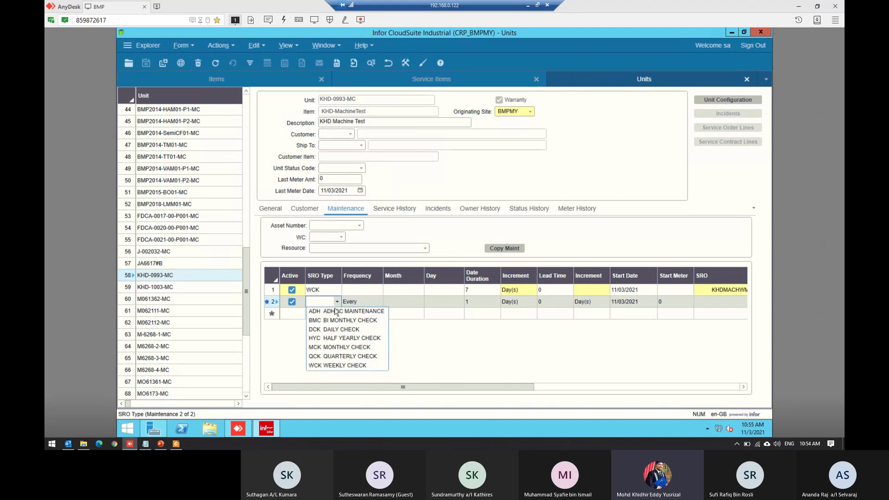
{"action": "left_click", "coordinate": [352, 329]}
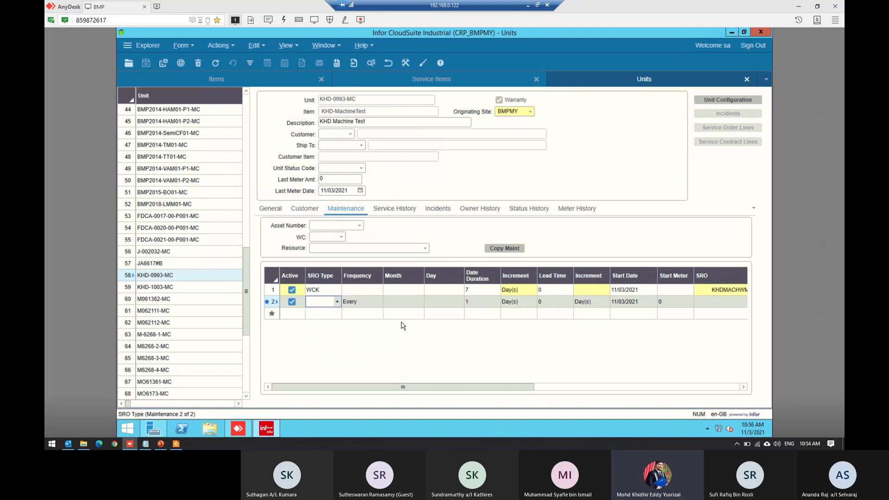
{"action": "left_click", "coordinate": [380, 307]}
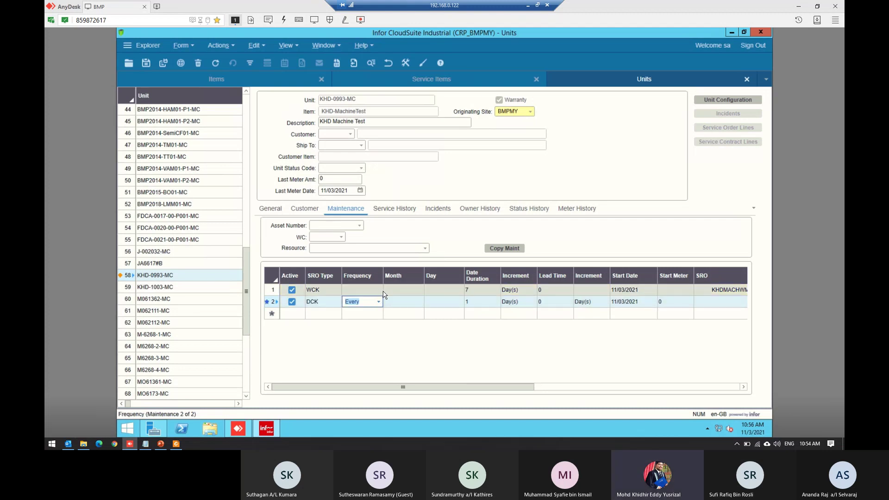
- Set the frequency of the WCK maintenance line to Every, declining to fill in the DCK line's missing SRO value first
{"action": "left_click", "coordinate": [381, 295]}
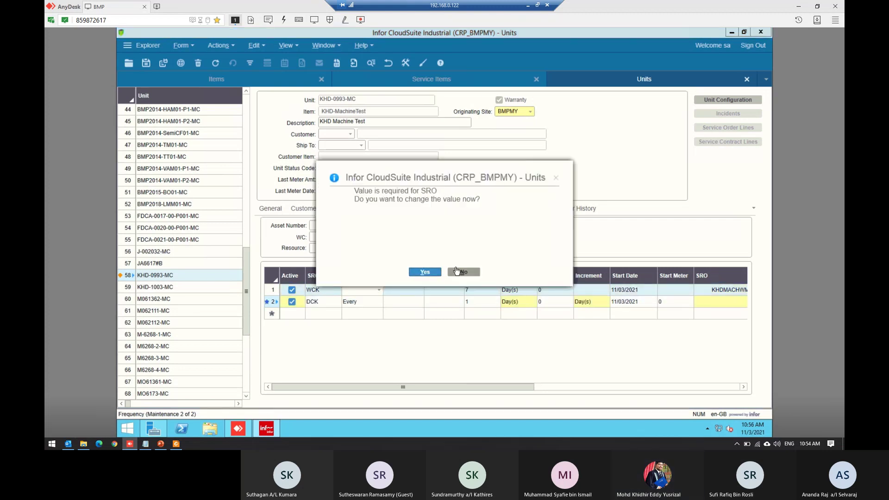
{"action": "left_click", "coordinate": [464, 271]}
{"action": "left_click", "coordinate": [378, 291]}
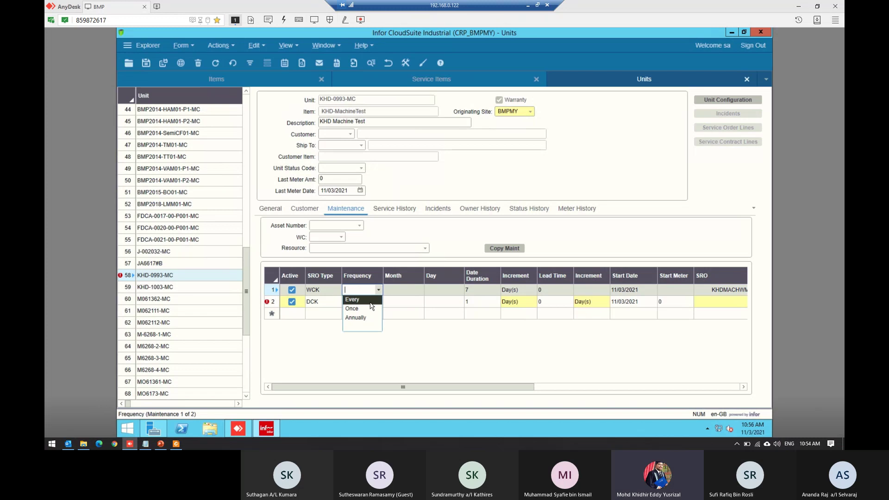
{"action": "left_click", "coordinate": [370, 302]}
- Assign SRO CECDM with SRO line 1 to the DCK maintenance line, enable Schedule Future and save the unit
{"action": "left_click", "coordinate": [492, 302]}
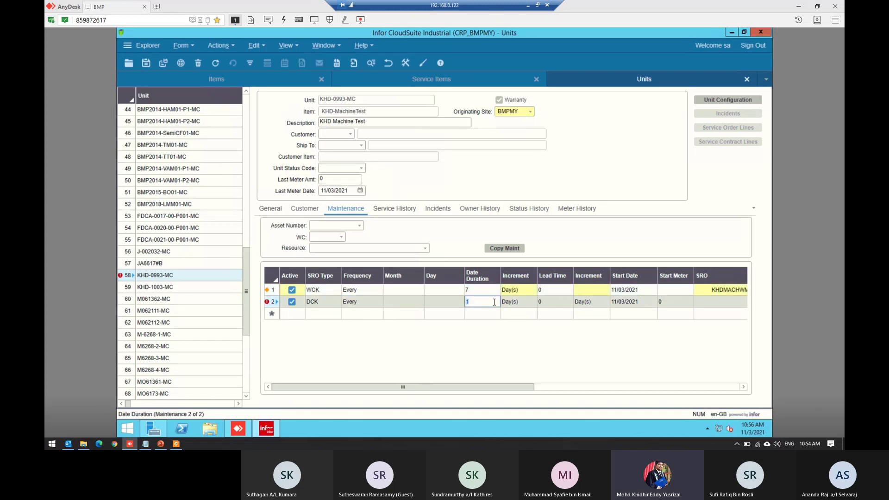
{"action": "left_click_drag", "start_coordinate": [484, 387], "coordinate": [582, 389]}
{"action": "left_click", "coordinate": [581, 303]}
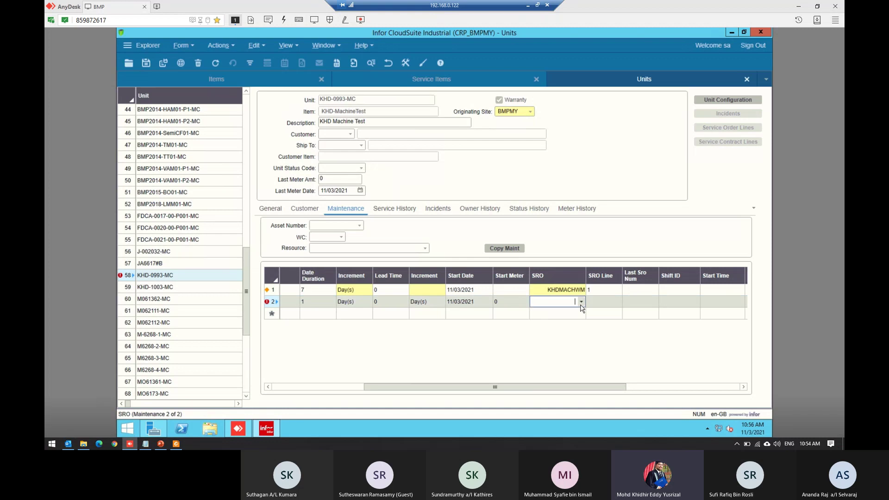
{"action": "left_click", "coordinate": [581, 305]}
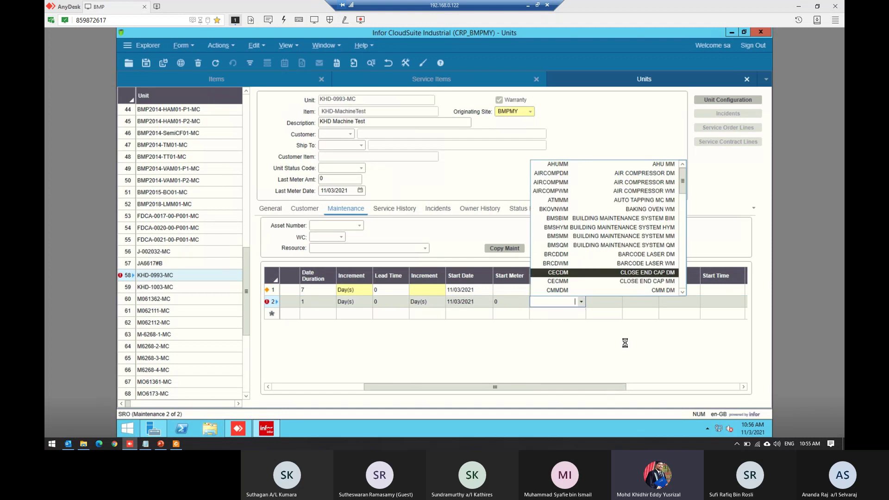
{"action": "left_click", "coordinate": [618, 302]}
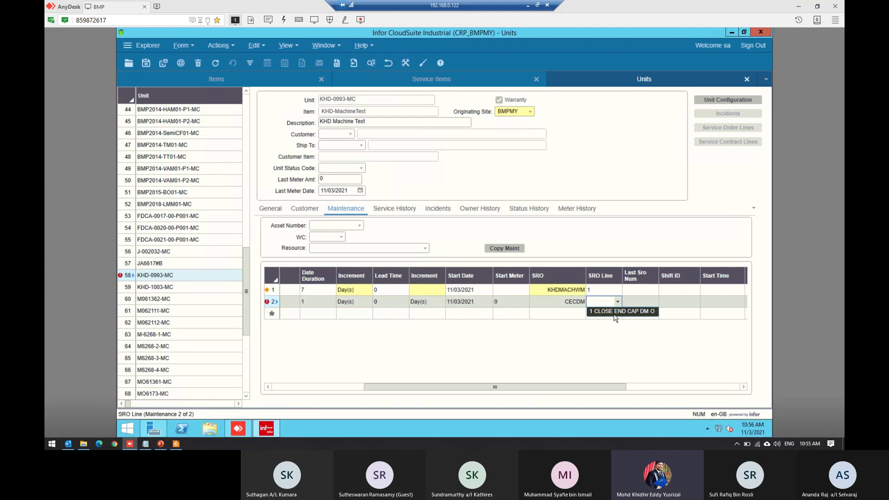
{"action": "left_click", "coordinate": [615, 317]}
{"action": "left_click_drag", "start_coordinate": [611, 390], "coordinate": [703, 384]}
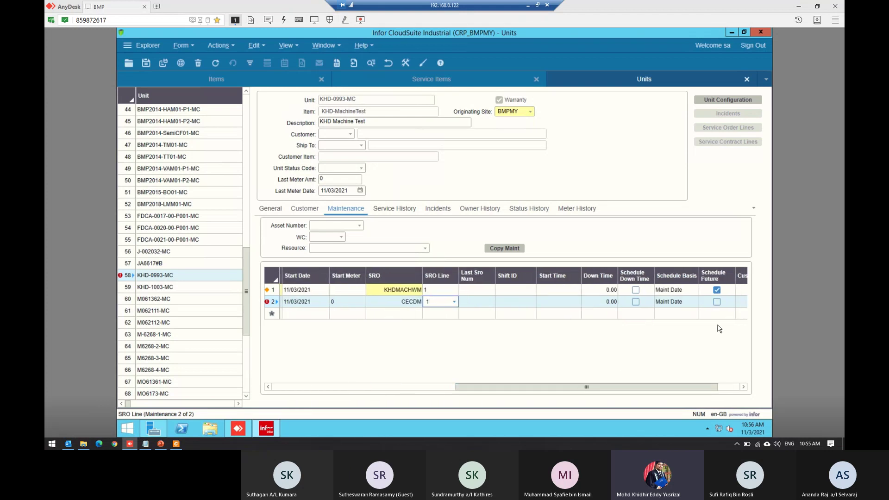
{"action": "left_click", "coordinate": [717, 301]}
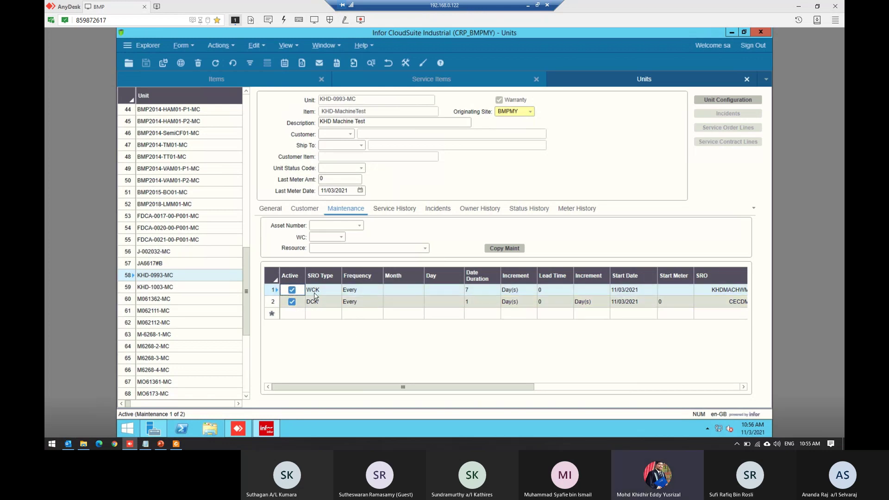
- Check the DCK line on unit KHD-0993-MC against the maintenance lines of unit KHD-1003-MC
{"action": "left_click", "coordinate": [273, 302]}
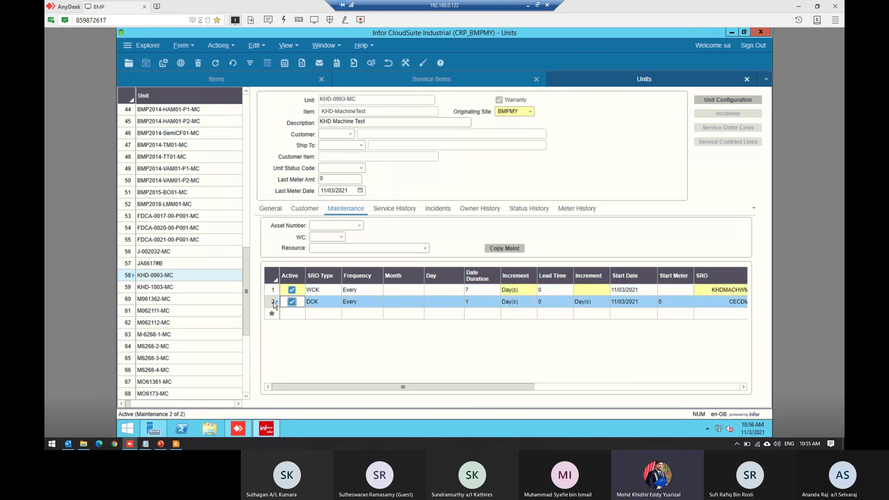
{"action": "left_click", "coordinate": [153, 287]}
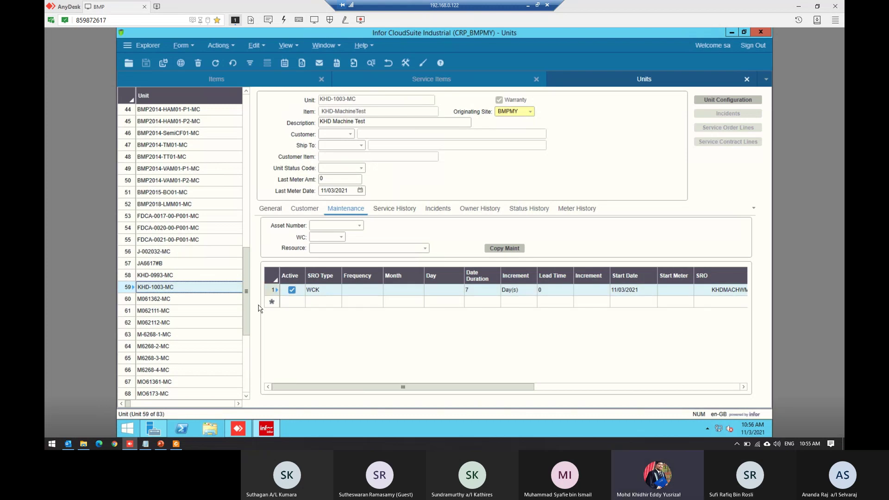
- Delete the daily check DCK maintenance line from unit KHD-0993-MC and save the unit
{"action": "left_click", "coordinate": [200, 280]}
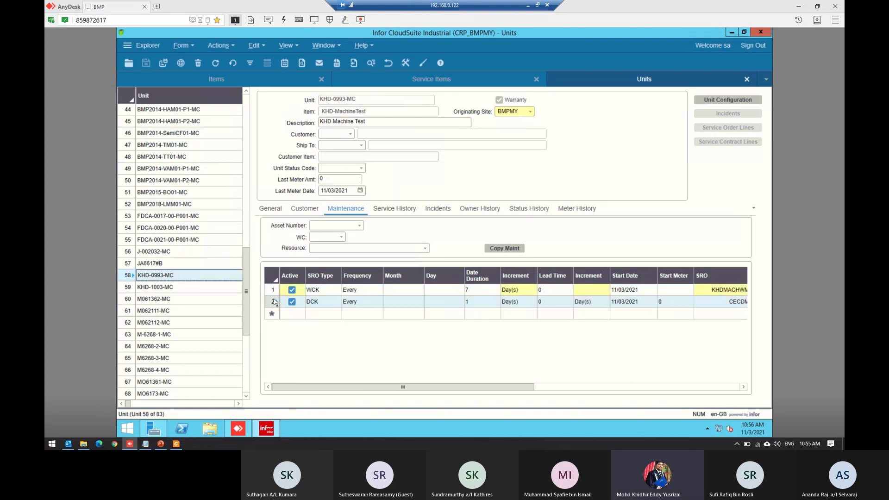
{"action": "key", "text": "ctrl+d"}
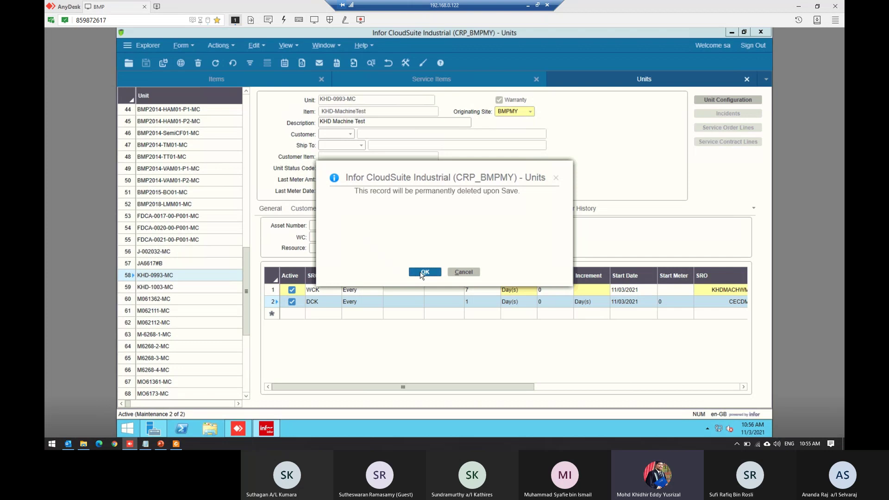
{"action": "left_click", "coordinate": [425, 273]}
{"action": "key", "text": "ctrl+s"}
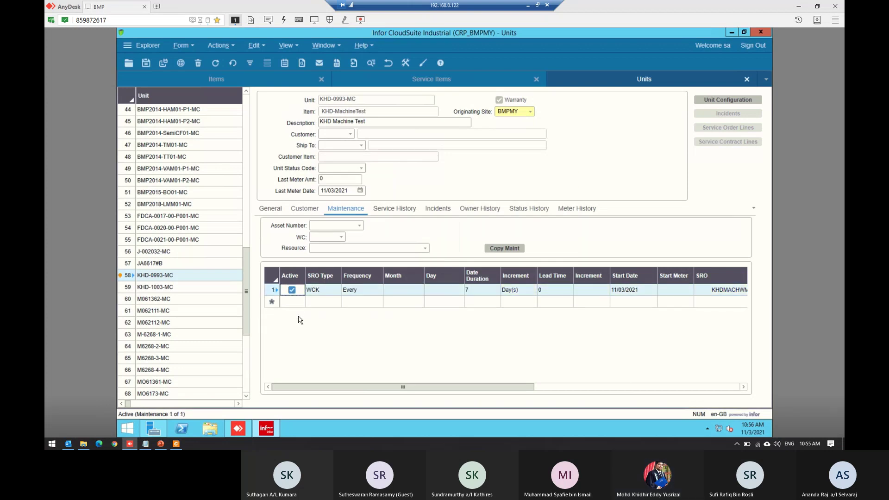
- Set the frequency of the WCK maintenance line on unit KHD-1003-MC to Every
{"action": "left_click", "coordinate": [200, 287]}
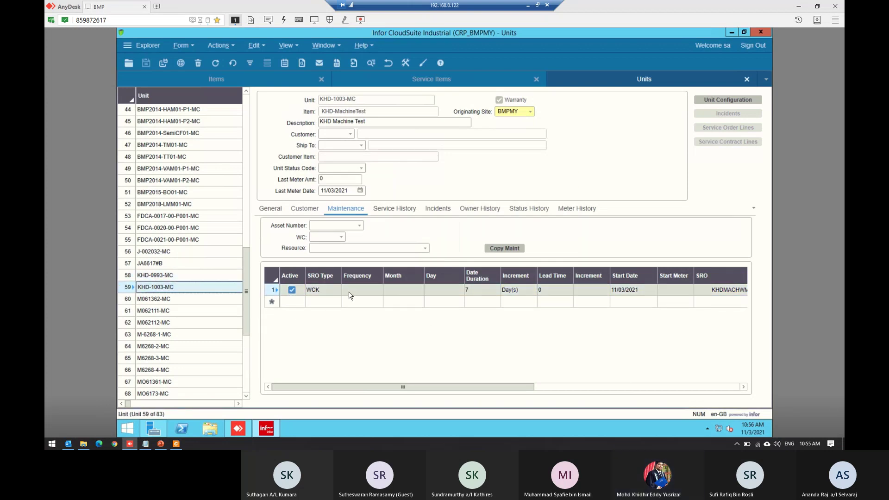
{"action": "left_click", "coordinate": [350, 292]}
{"action": "left_click", "coordinate": [379, 291]}
{"action": "left_click", "coordinate": [372, 302]}
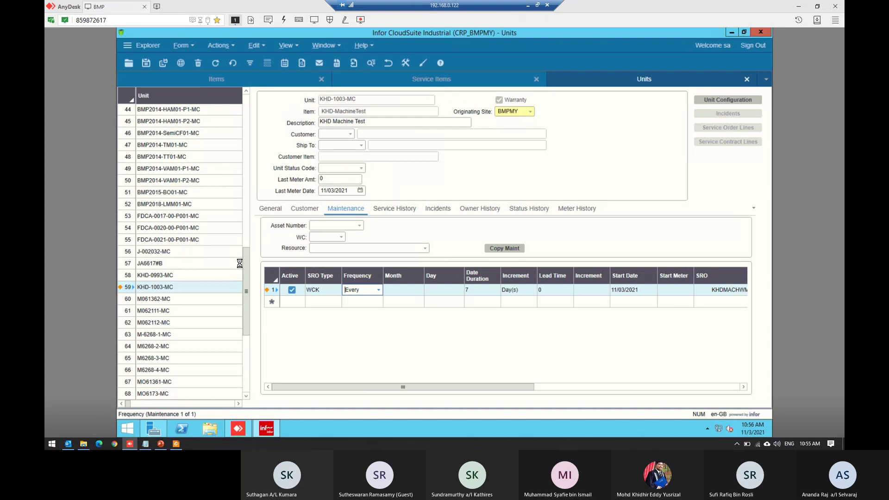
- Assign the (APM) FOR ADVANCED PLANT MAINTENANCE USAGE customer to unit KHD-0993-MC and save the unit
{"action": "left_click", "coordinate": [176, 275]}
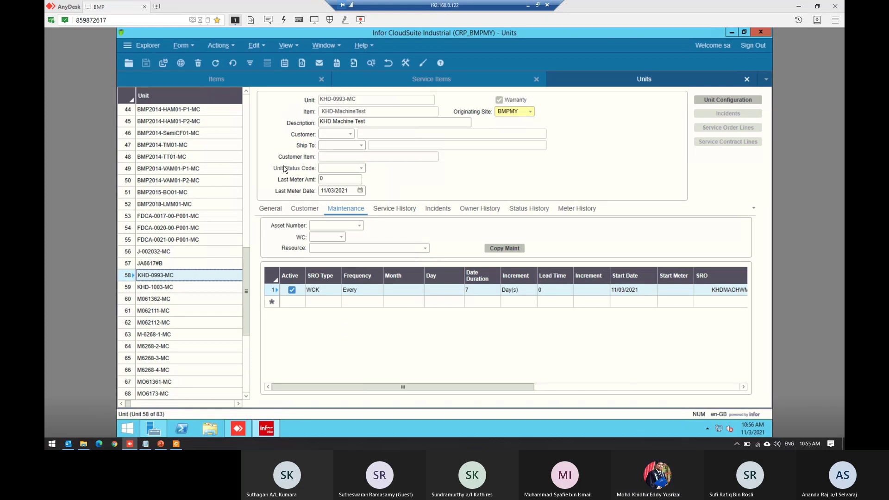
{"action": "left_click", "coordinate": [268, 208]}
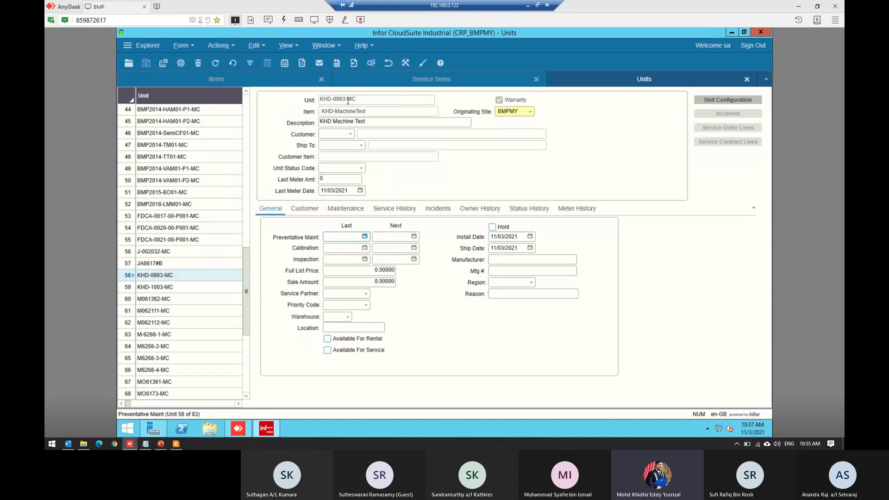
{"action": "left_click", "coordinate": [348, 134]}
{"action": "left_click", "coordinate": [350, 135]}
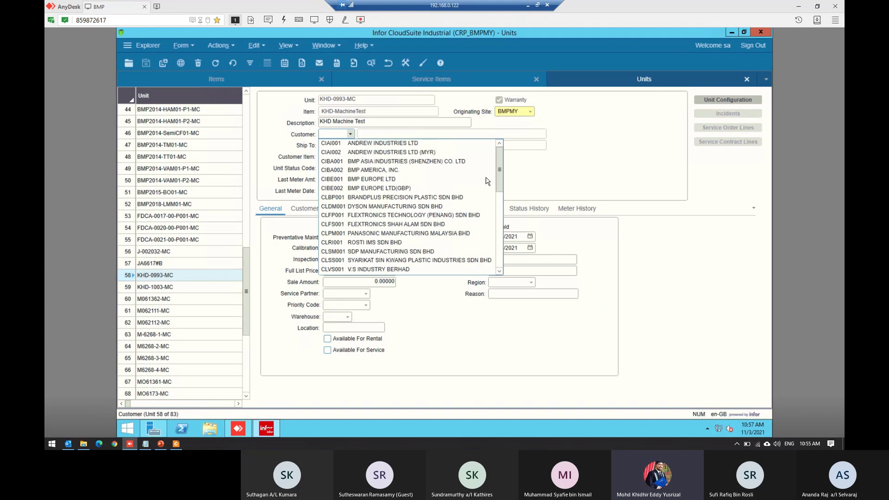
{"action": "scroll", "coordinate": [508, 238], "scroll_direction": "down", "scroll_amount": 10}
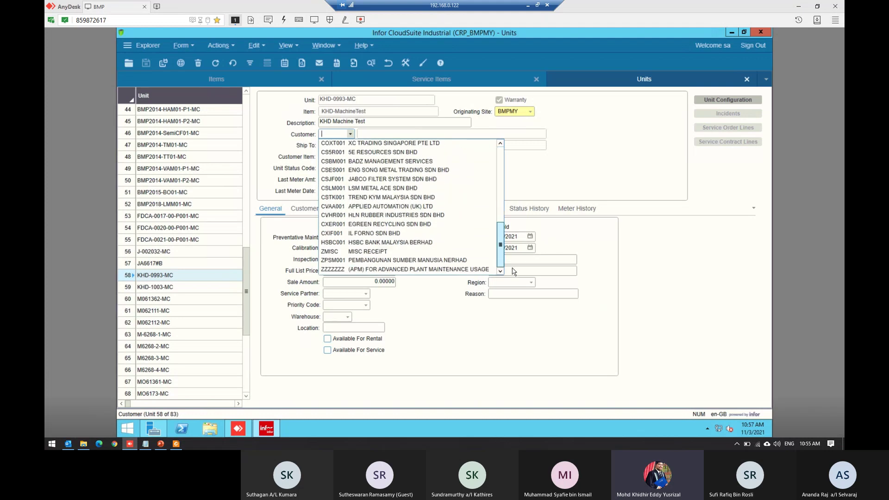
{"action": "left_click", "coordinate": [482, 270]}
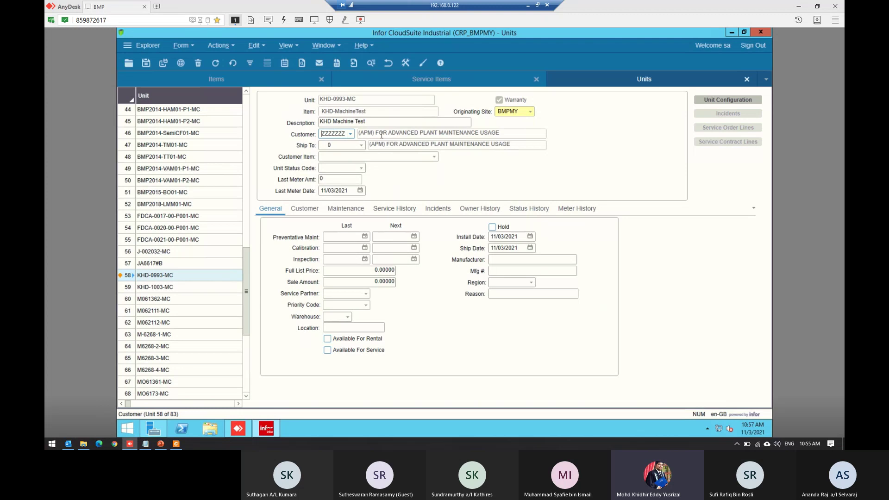
{"action": "left_click", "coordinate": [507, 136]}
{"action": "left_click", "coordinate": [482, 146]}
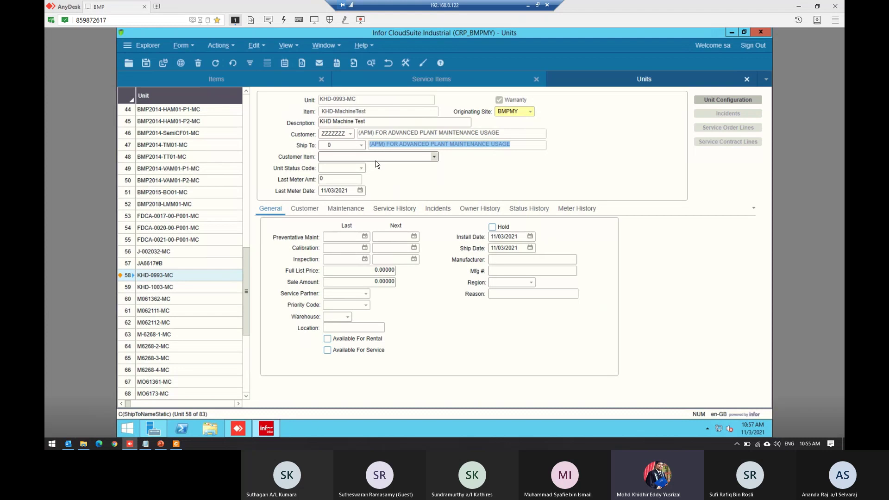
{"action": "key", "text": "ctrl+s"}
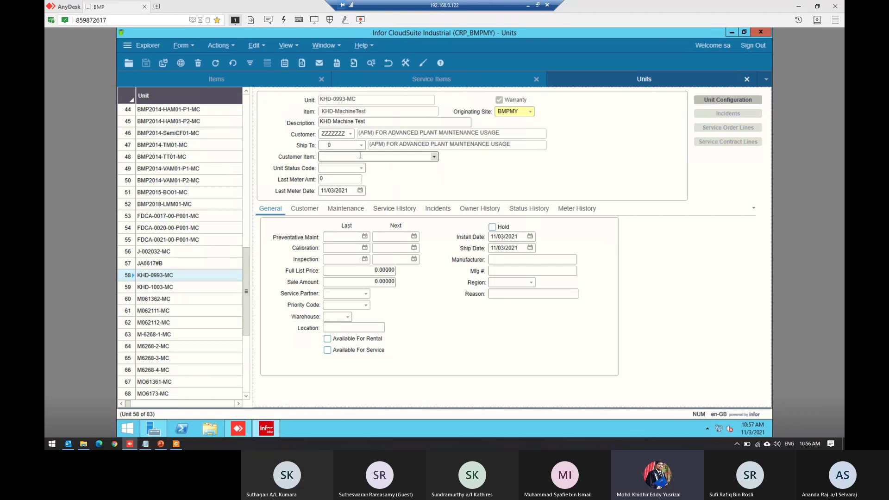
- Examine the choices offered for the customer item and the unit status code of unit KHD-0993-MC
{"action": "left_click", "coordinate": [390, 156]}
{"action": "left_click", "coordinate": [435, 157]}
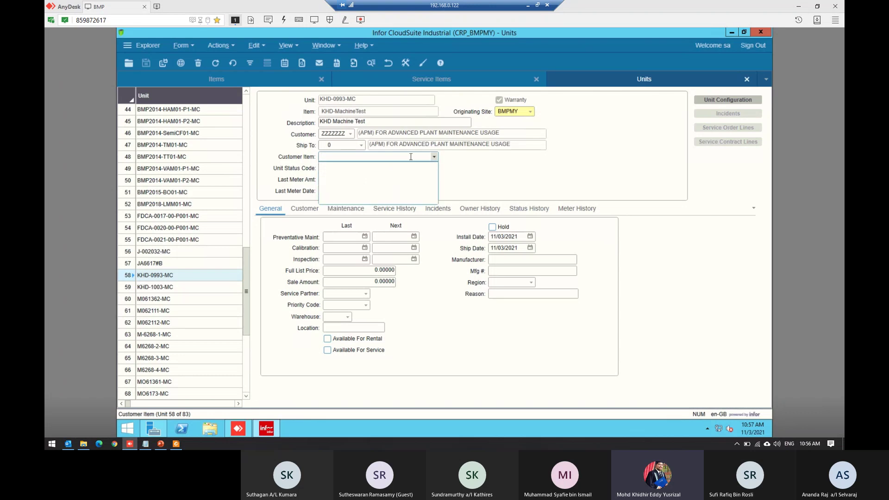
{"action": "left_click", "coordinate": [504, 165]}
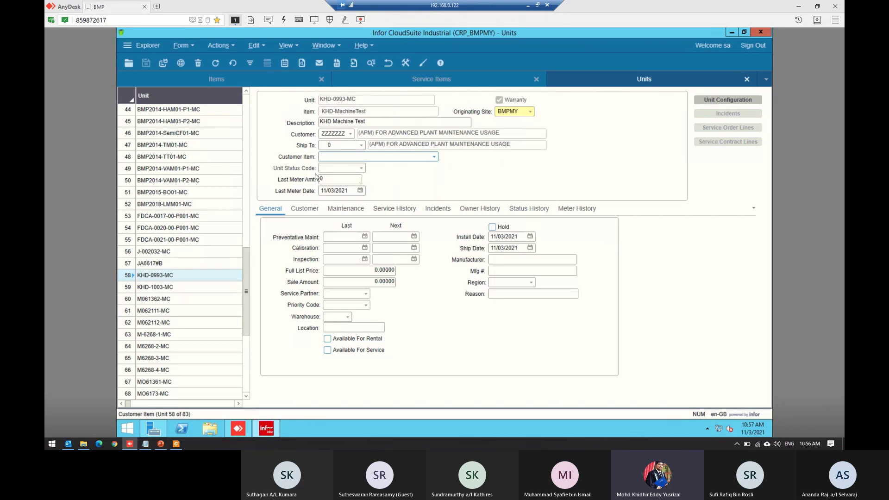
{"action": "left_click", "coordinate": [361, 168]}
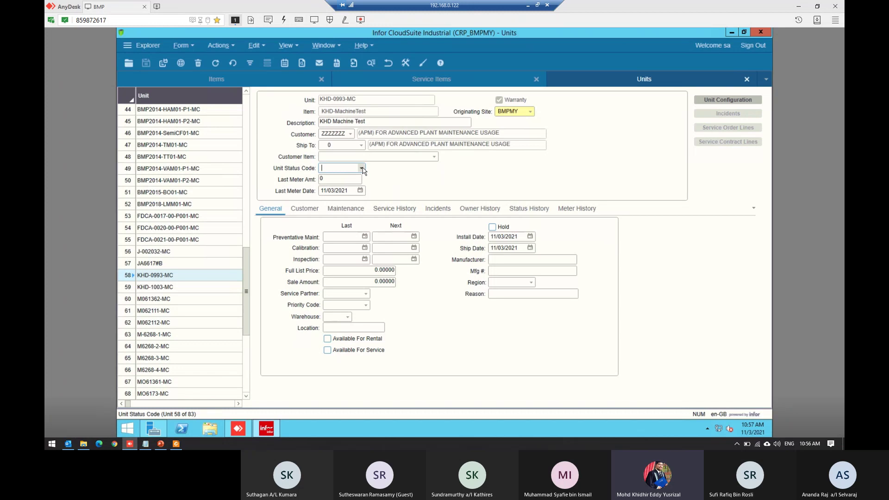
{"action": "left_click", "coordinate": [362, 168]}
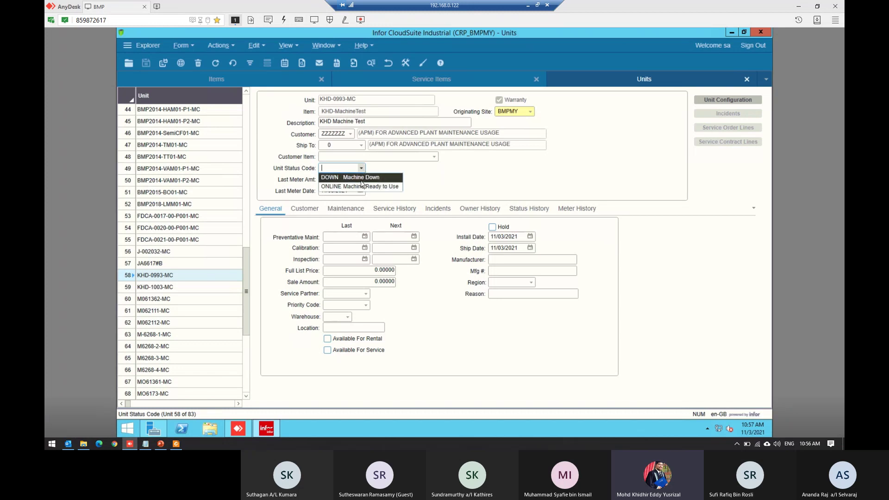
{"action": "left_click", "coordinate": [415, 169]}
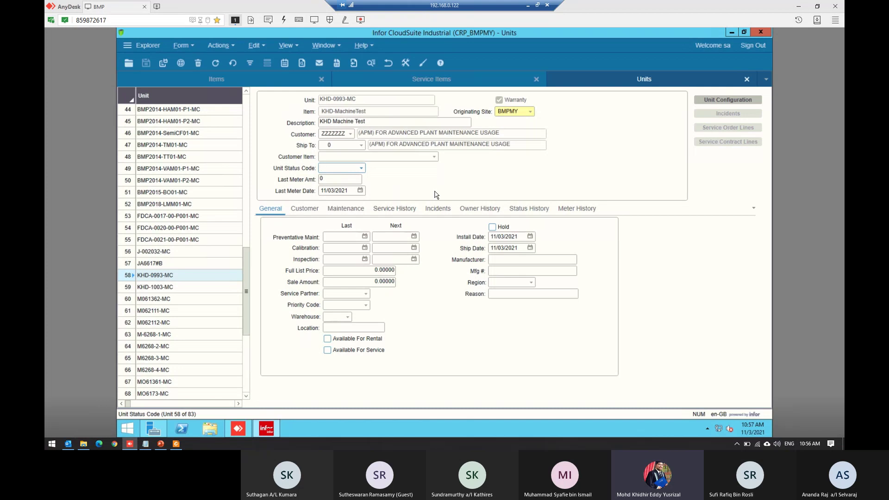
{"action": "left_click", "coordinate": [362, 170]}
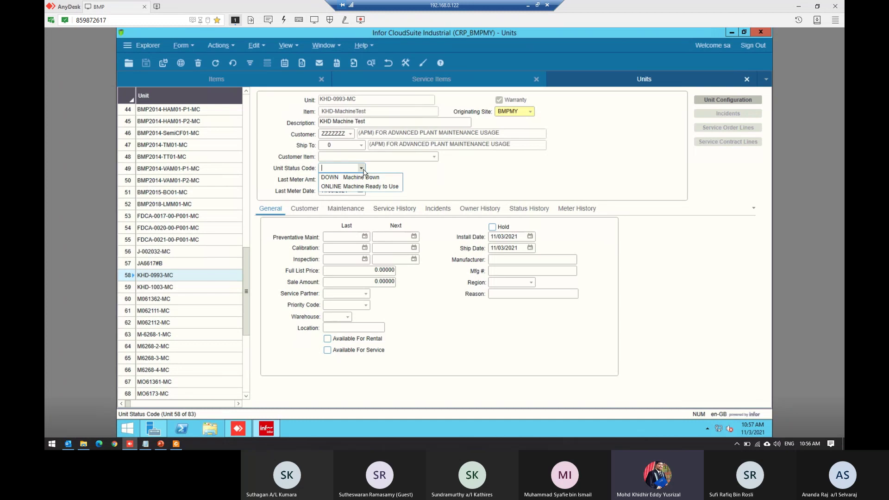
- Examine the status history and the last meter amount of unit KHD-0993-MC
{"action": "left_click", "coordinate": [363, 170]}
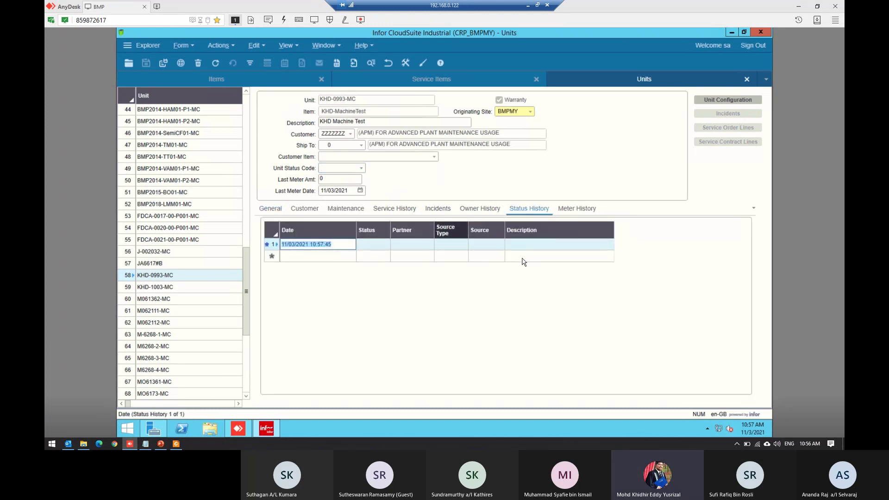
{"action": "left_click", "coordinate": [271, 209]}
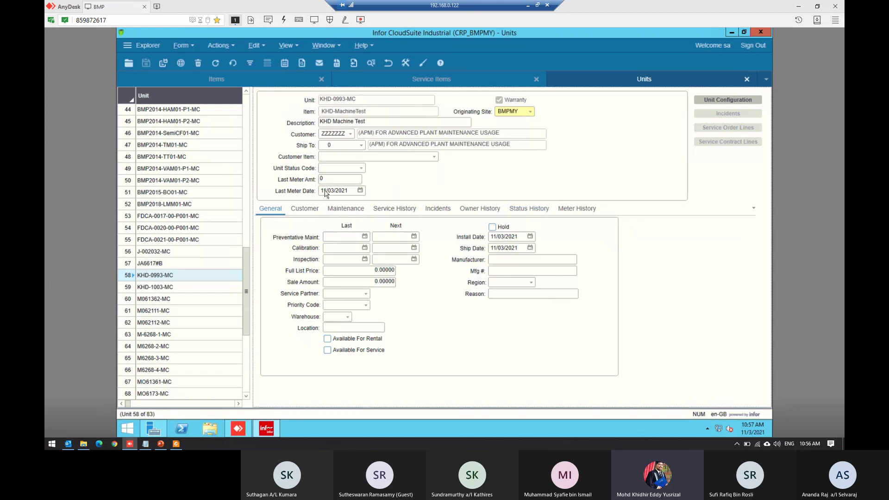
{"action": "left_click", "coordinate": [340, 179]}
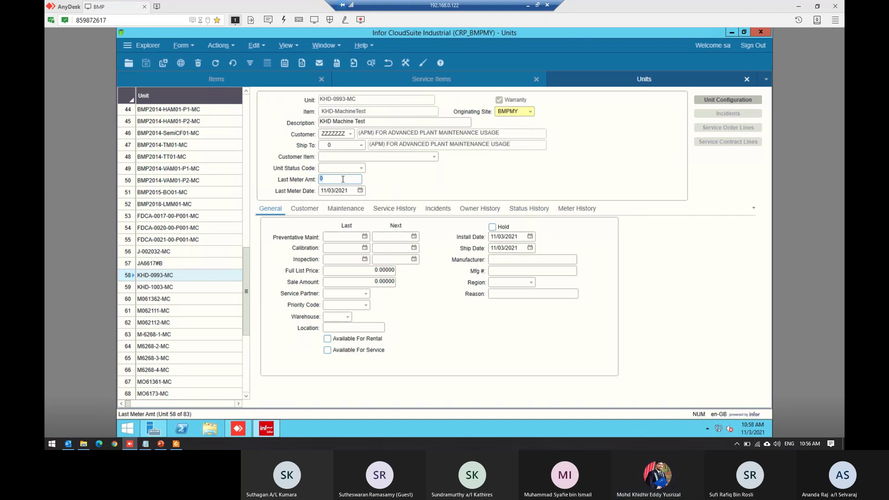
{"action": "left_click", "coordinate": [416, 182]}
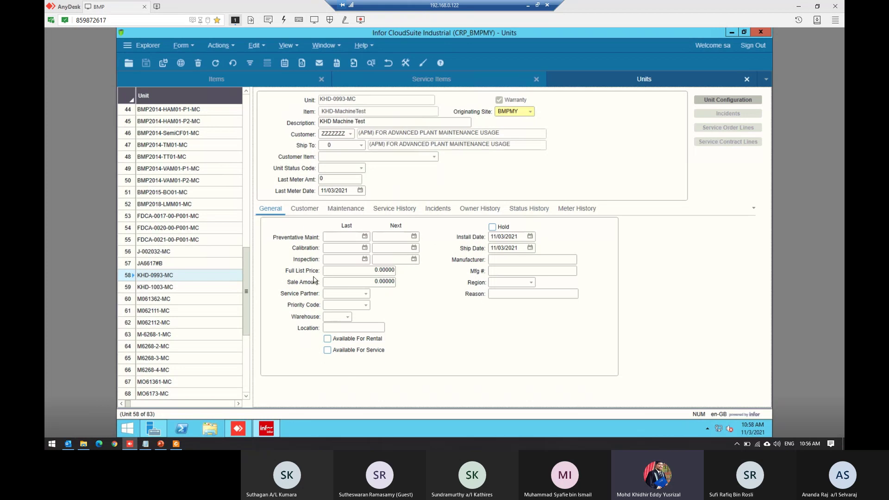
- Set the warehouse of unit KHD-0993-MC to MAIN, leaving its location blank
{"action": "left_click", "coordinate": [347, 316]}
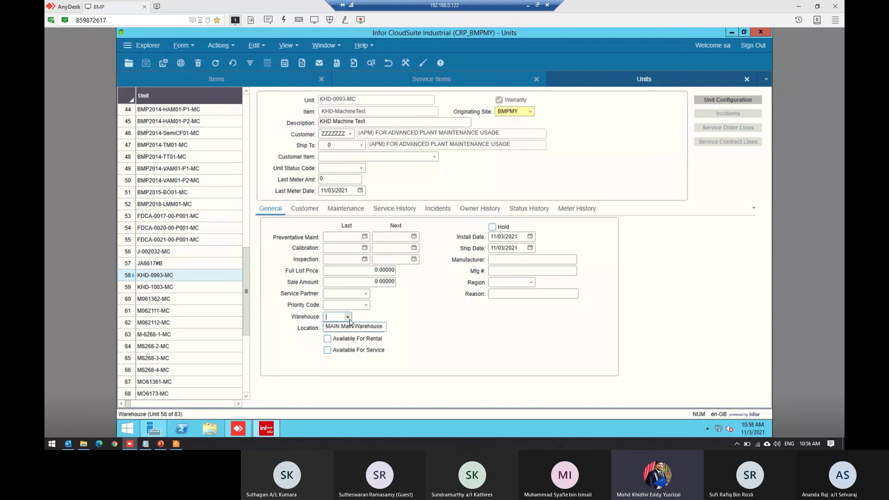
{"action": "left_click", "coordinate": [391, 319]}
{"action": "left_click", "coordinate": [347, 317]}
{"action": "left_click", "coordinate": [351, 326]}
{"action": "left_click", "coordinate": [361, 330]}
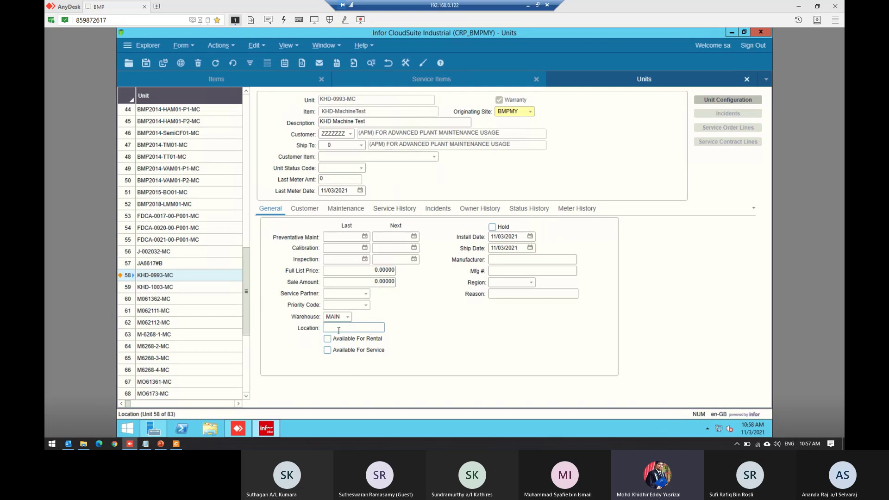
{"action": "left_click", "coordinate": [424, 321]}
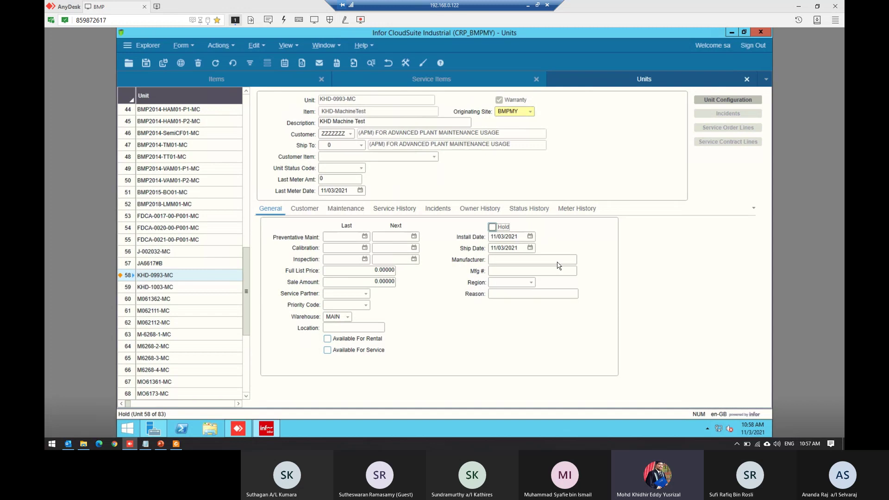
- Examine the Hold option and the manufacturer fields in the general details of unit KHD-0993-MC
{"action": "left_click", "coordinate": [503, 228]}
{"action": "left_click", "coordinate": [499, 226]}
{"action": "left_click", "coordinate": [493, 229]}
{"action": "left_click", "coordinate": [493, 228]}
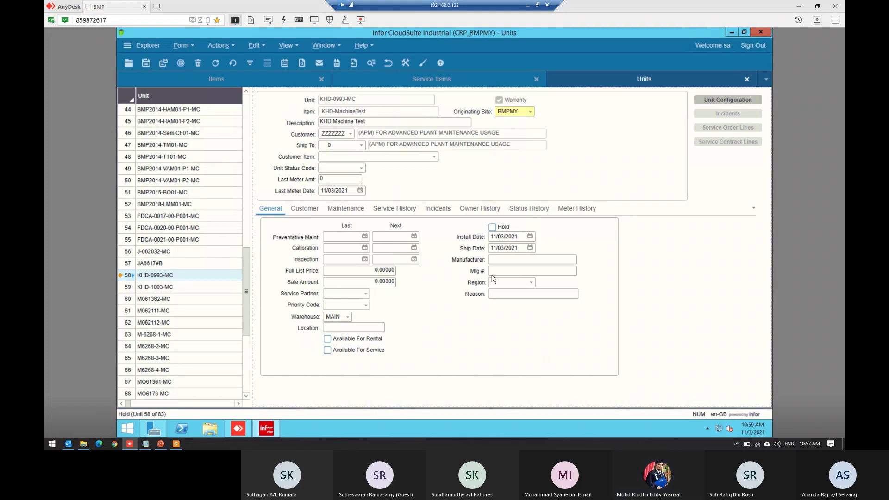
{"action": "left_click", "coordinate": [518, 270]}
{"action": "left_click", "coordinate": [494, 262]}
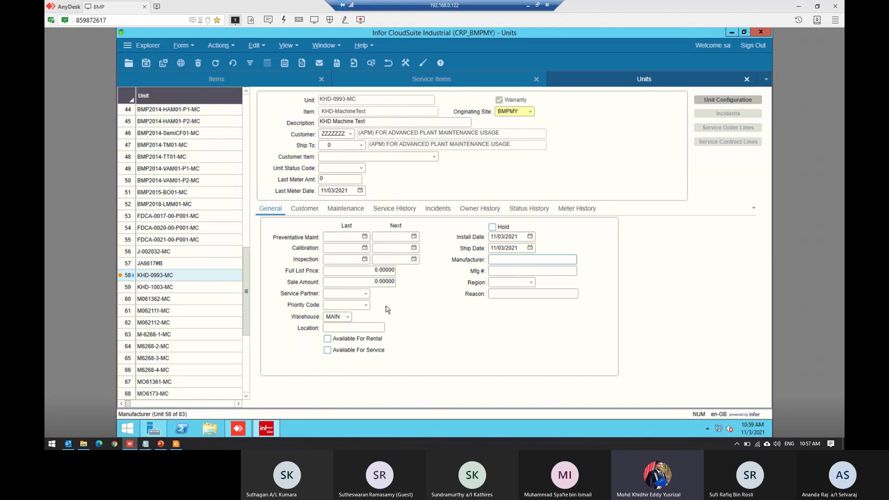
{"action": "left_click", "coordinate": [456, 224]}
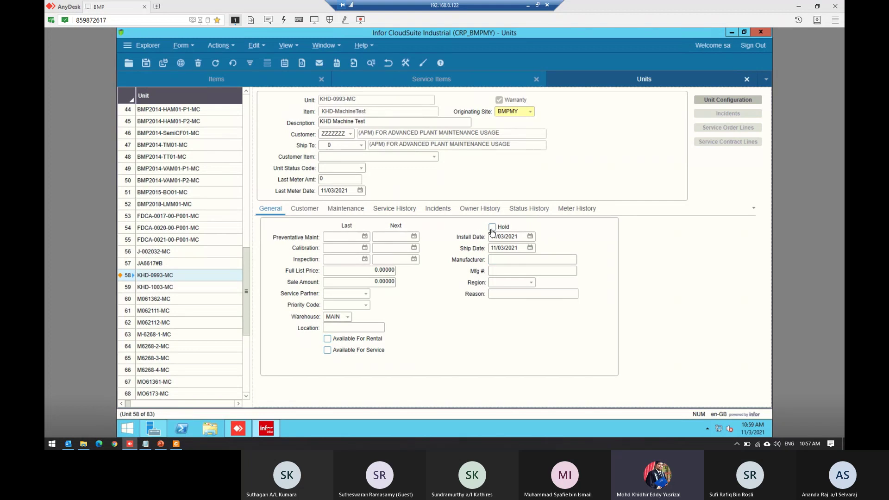
- Place unit KHD-0993-MC on hold with the reason Obsolete
{"action": "left_click", "coordinate": [493, 227]}
{"action": "left_click", "coordinate": [509, 292]}
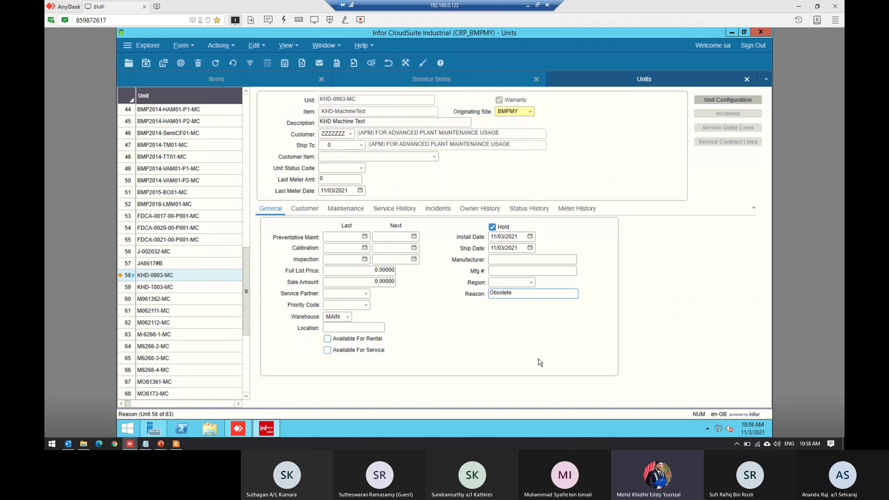
- Clear the Obsolete reason, release unit KHD-0993-MC from hold and save the unit
{"action": "key", "text": "BackSpace"}
{"action": "key", "text": "BackSpace"}
{"action": "key", "text": "BackSpace"}
{"action": "key", "text": "BackSpace"}
{"action": "key", "text": "BackSpace"}
{"action": "key", "text": "BackSpace"}
{"action": "key", "text": "BackSpace"}
{"action": "key", "text": "BackSpace"}
{"action": "left_click", "coordinate": [492, 227]}
{"action": "key", "text": "space"}
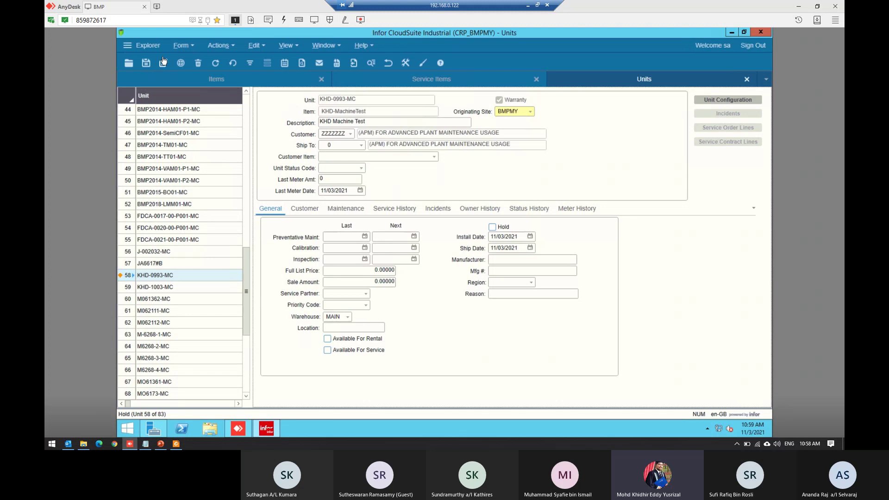
{"action": "left_click", "coordinate": [147, 64]}
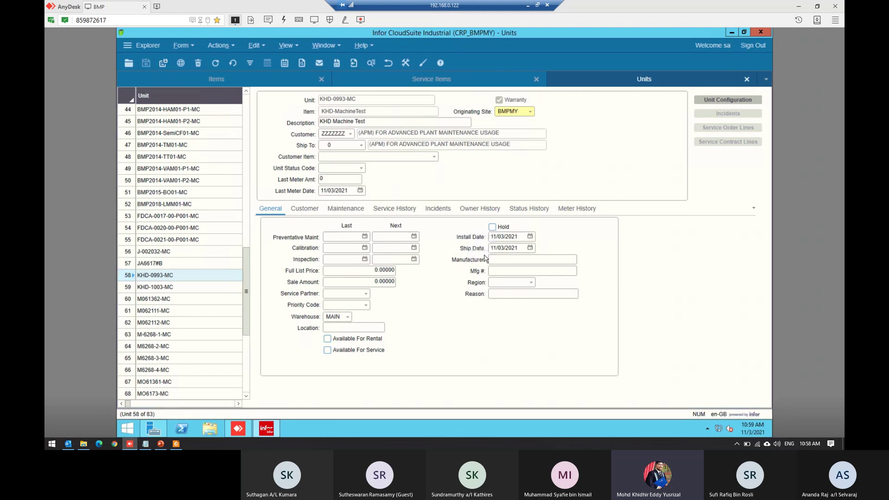
- Review the customer details of unit KHD-0993-MC and the SRO and scheduling settings of its WCK maintenance line
{"action": "left_click", "coordinate": [318, 209]}
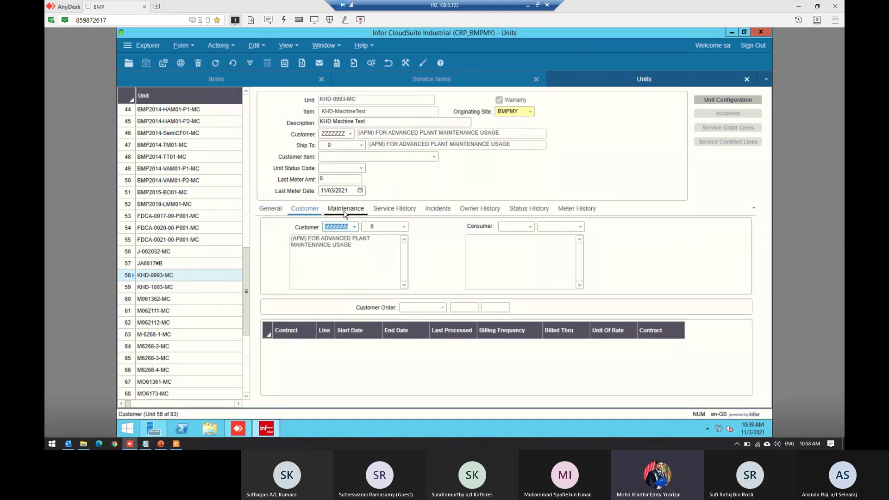
{"action": "left_click", "coordinate": [345, 210]}
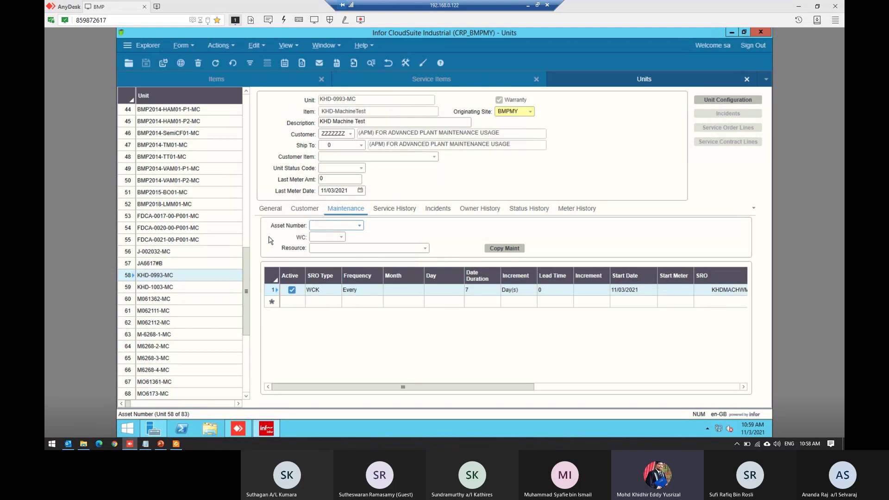
{"action": "left_click", "coordinate": [338, 237]}
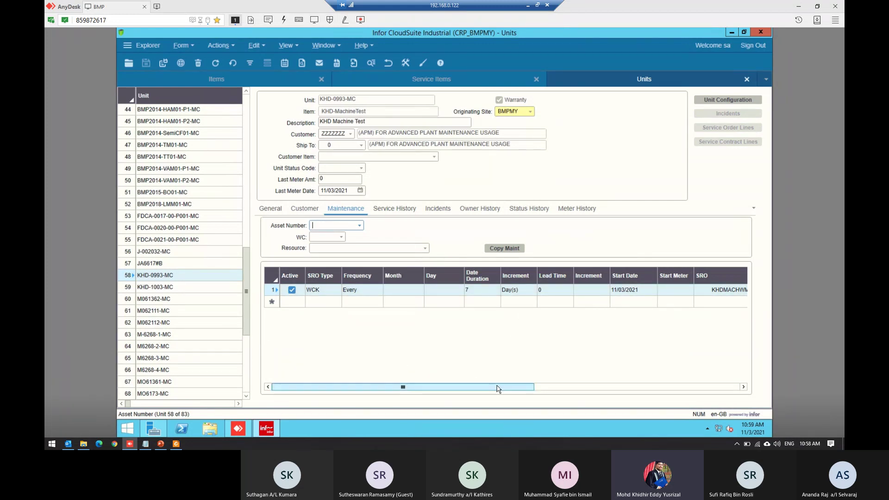
{"action": "left_click_drag", "start_coordinate": [497, 389], "coordinate": [706, 393]}
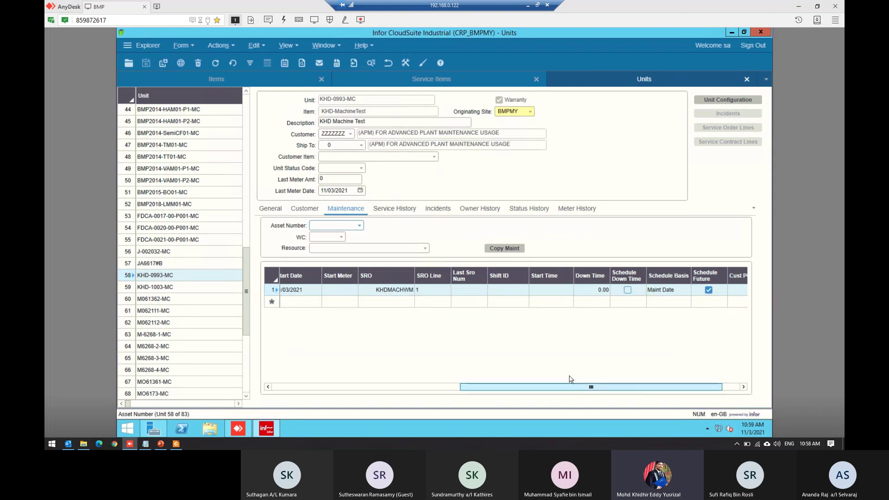
- Review the WCK maintenance line of unit KHD-0993-MC, from its SRO type and frequency to its increment
{"action": "left_click_drag", "start_coordinate": [571, 386], "coordinate": [377, 383]}
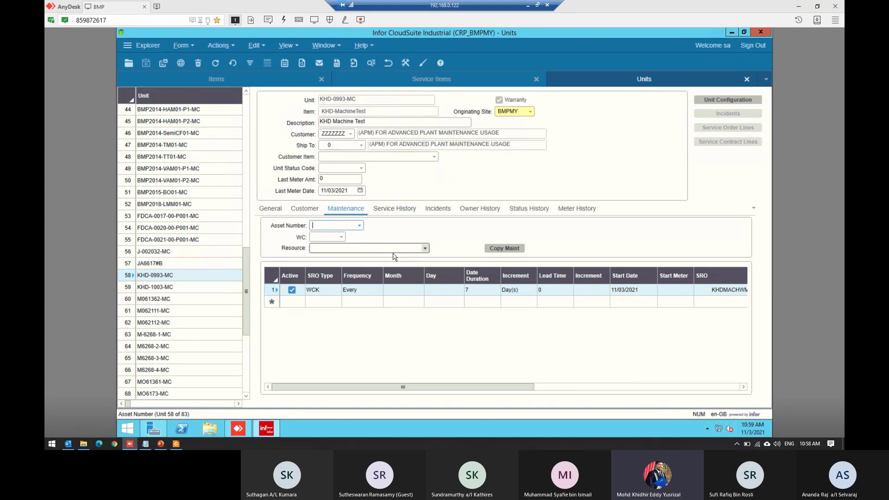
{"action": "left_click", "coordinate": [273, 290]}
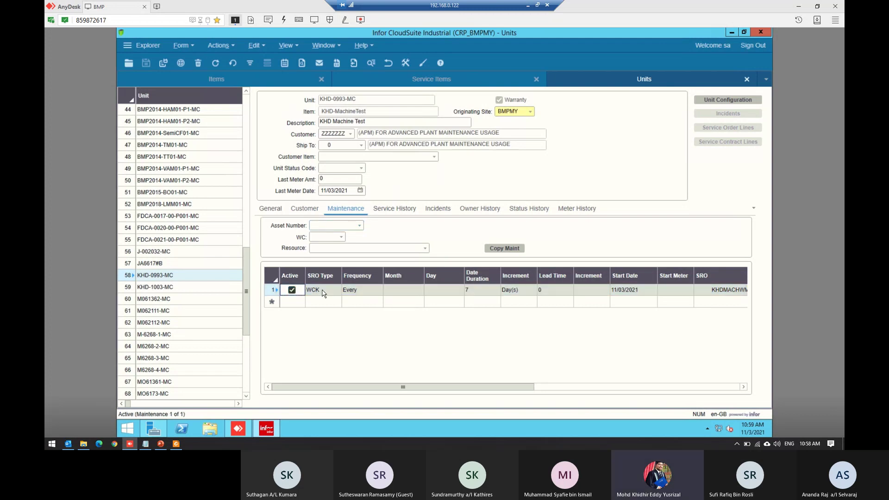
{"action": "left_click", "coordinate": [521, 290]}
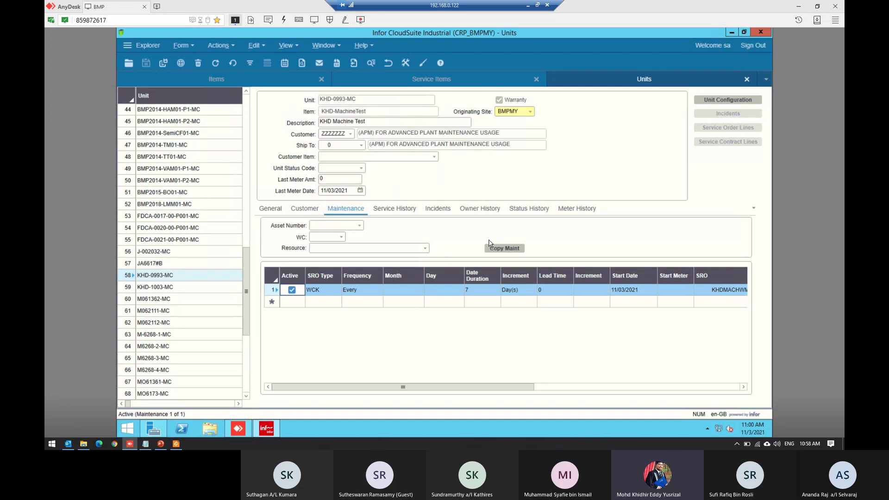
- Check the service, incident, owner and status histories of unit KHD-0993-MC, and return to its general details
{"action": "left_click", "coordinate": [393, 209]}
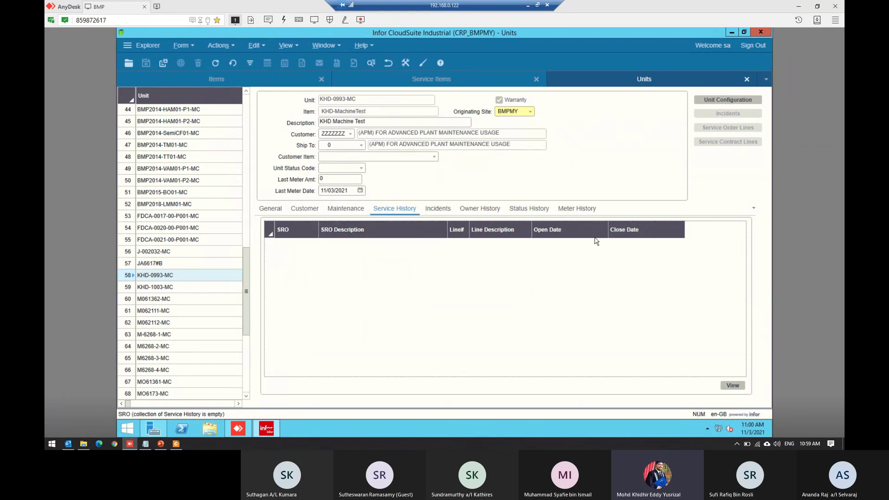
{"action": "left_click", "coordinate": [440, 211]}
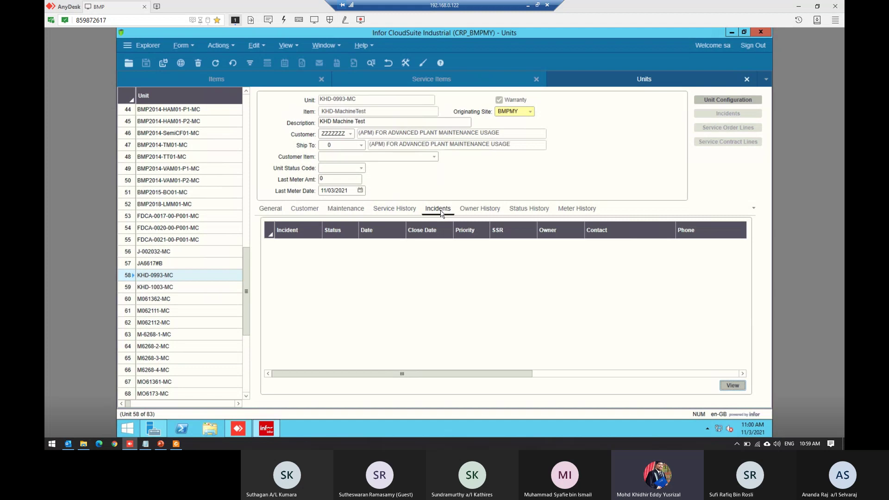
{"action": "left_click", "coordinate": [482, 211]}
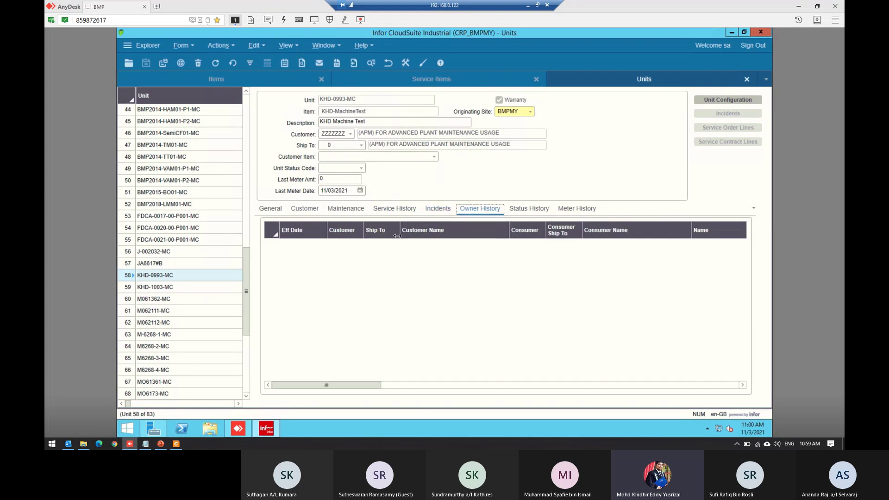
{"action": "left_click", "coordinate": [518, 211]}
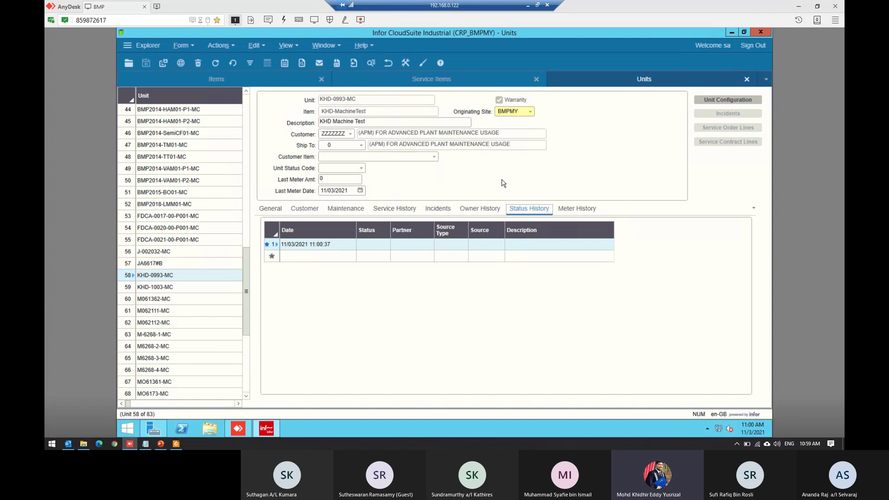
{"action": "left_click", "coordinate": [281, 212]}
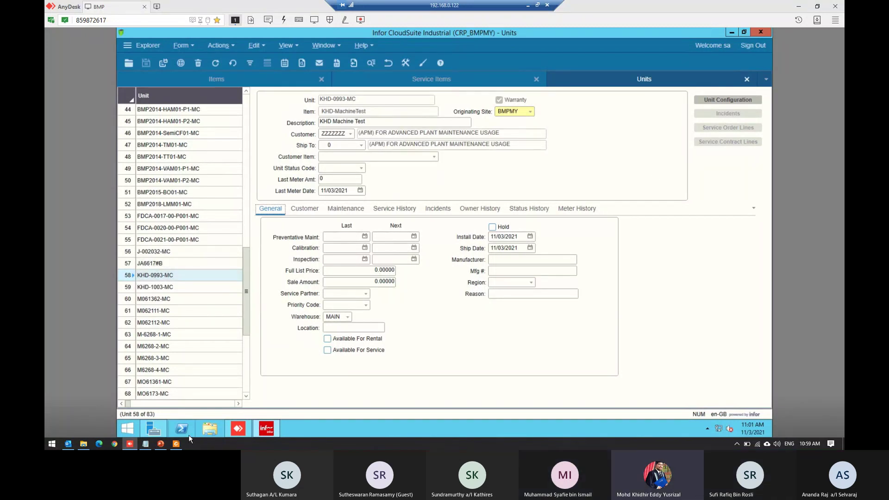
- Switch to the BMP APM Training Guide in PowerPoint, examine the APM Scope flowchart on slide 2, and return to the Units form
{"action": "left_click", "coordinate": [162, 444]}
{"action": "left_click", "coordinate": [144, 236]}
{"action": "left_click", "coordinate": [109, 114]}
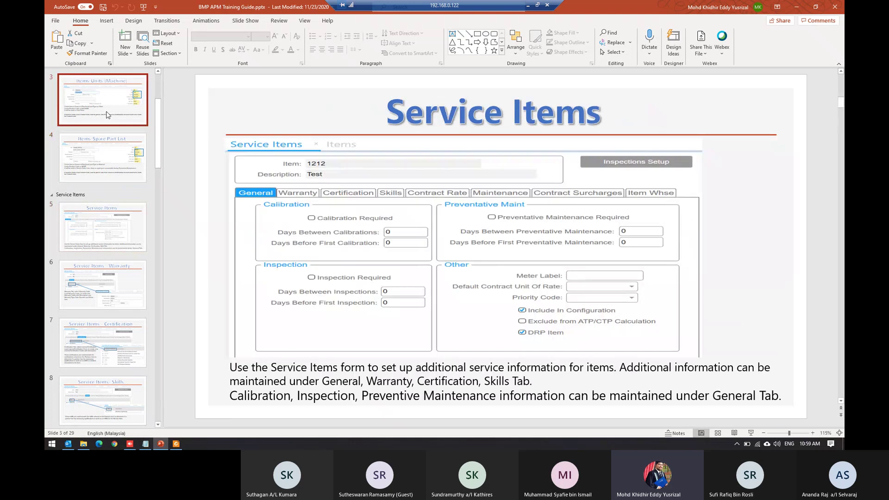
{"action": "scroll", "coordinate": [91, 175], "scroll_direction": "up", "scroll_amount": 3}
{"action": "left_click", "coordinate": [92, 174]}
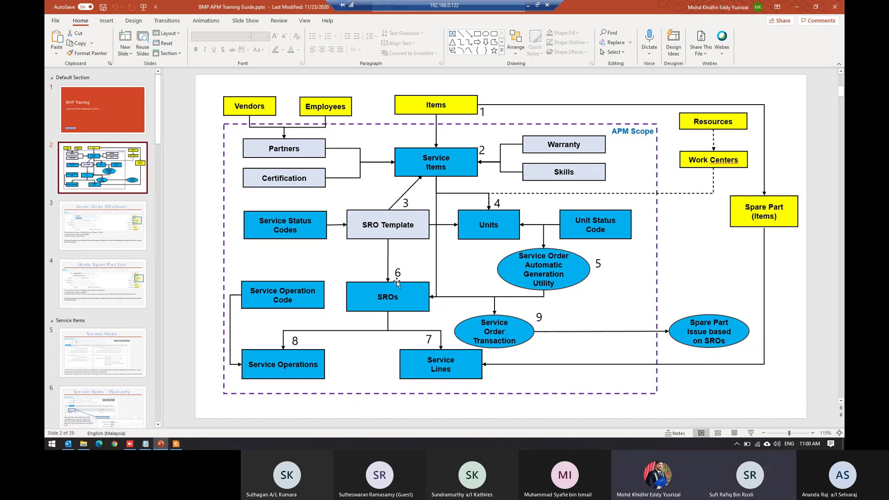
{"action": "left_click", "coordinate": [796, 6]}
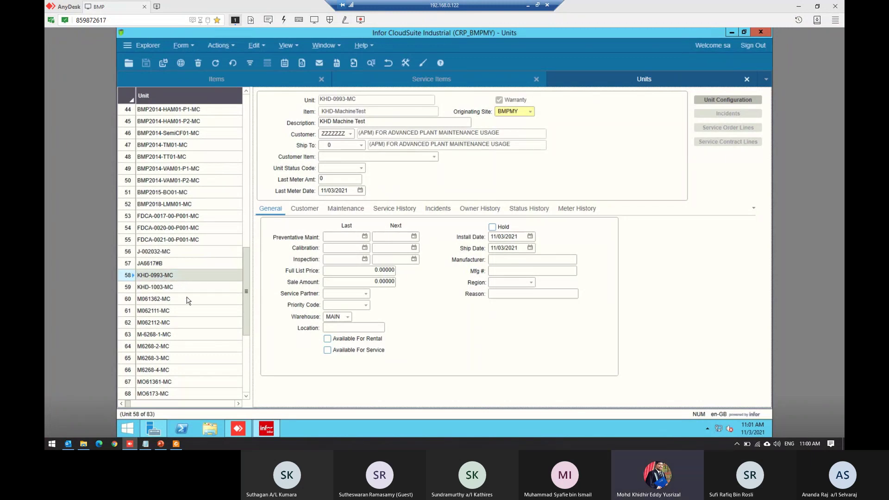
- Refresh the list of units and open the unit described as Pleater #20 #20
{"action": "scroll", "coordinate": [186, 285], "scroll_direction": "down", "scroll_amount": 5}
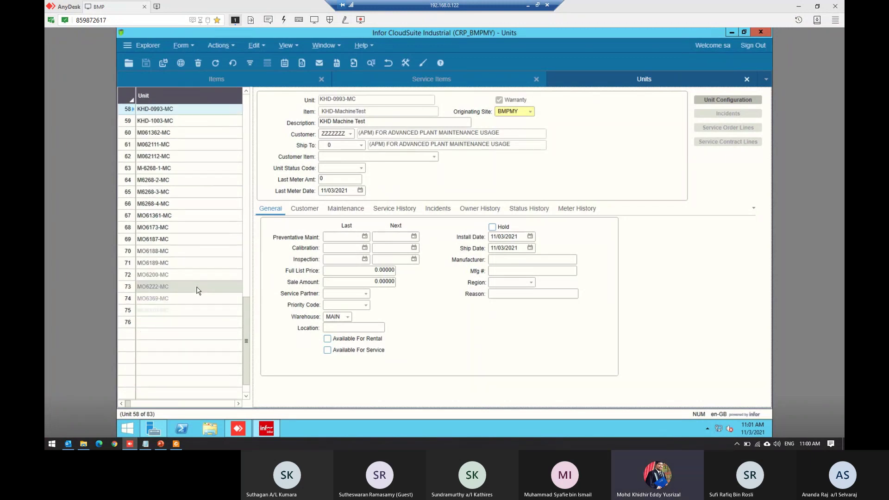
{"action": "left_click", "coordinate": [212, 66]}
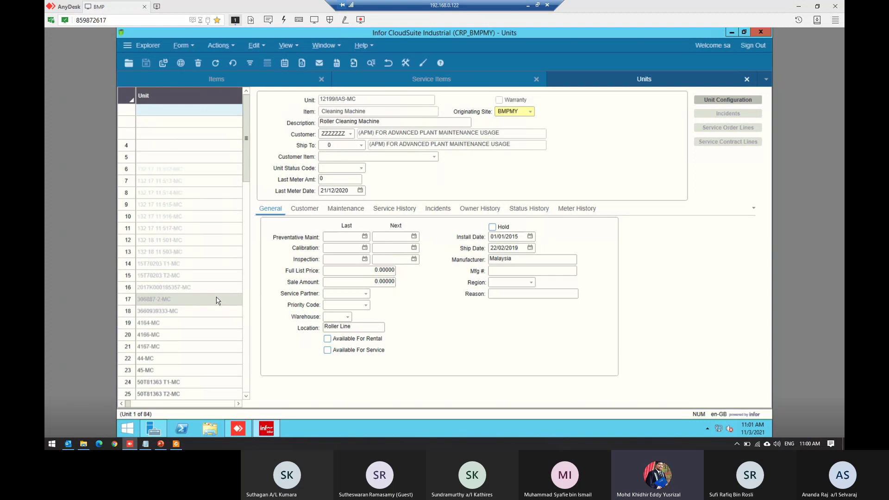
{"action": "scroll", "coordinate": [217, 300], "scroll_direction": "down", "scroll_amount": 9}
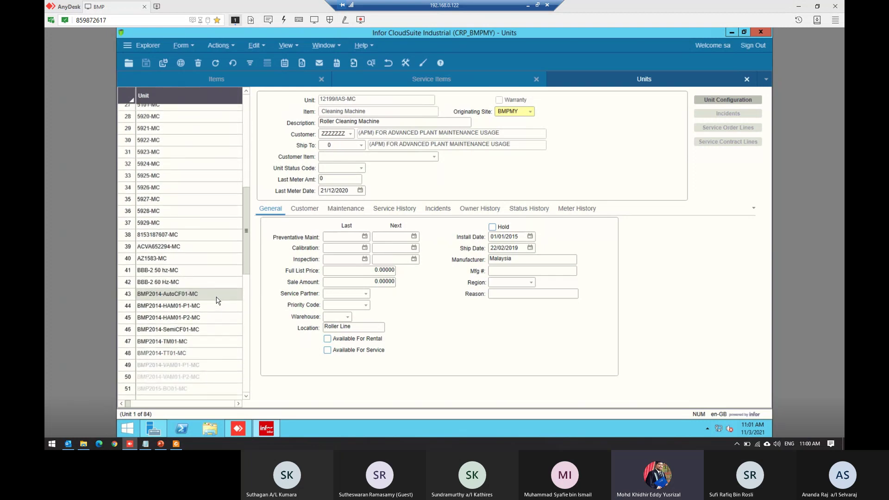
{"action": "scroll", "coordinate": [218, 300], "scroll_direction": "down", "scroll_amount": 4}
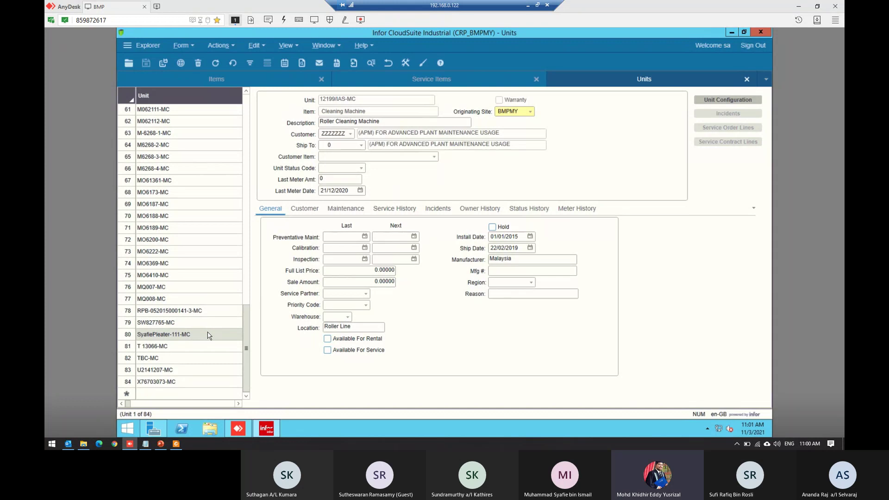
{"action": "left_click", "coordinate": [224, 335]}
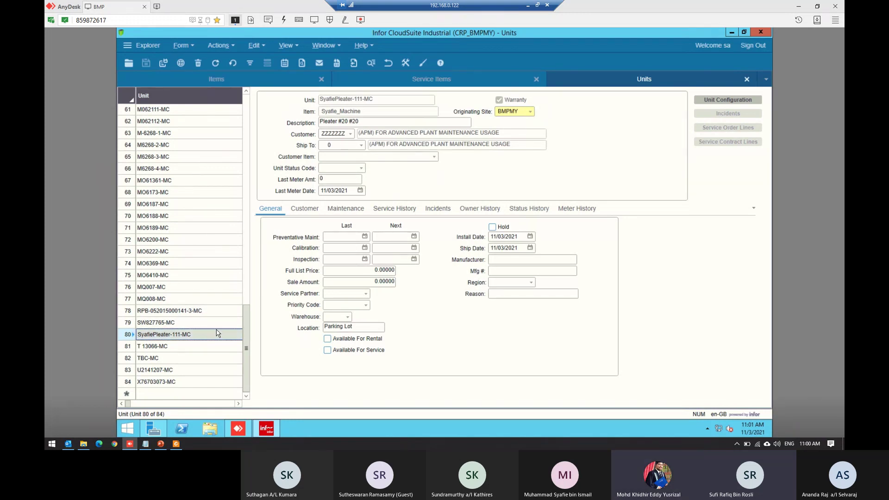
- Review the maintenance line, service history and general details of the Pleater #20 #20 unit
{"action": "left_click", "coordinate": [343, 209]}
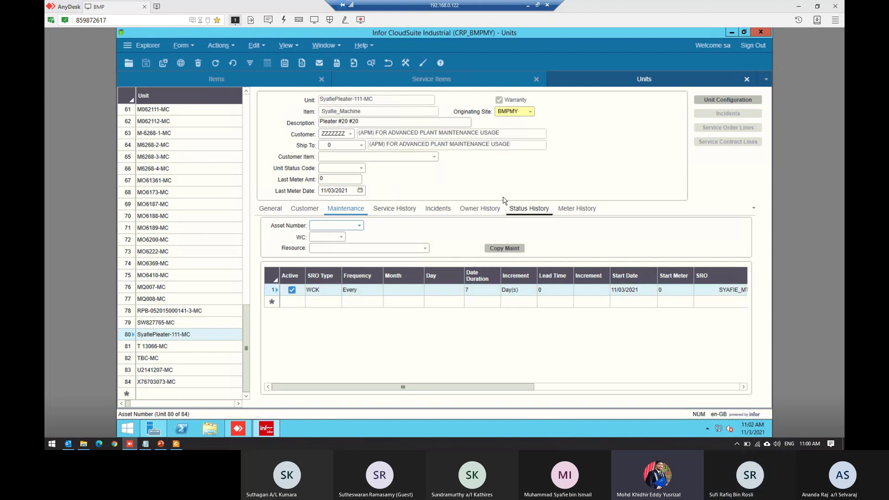
{"action": "left_click", "coordinate": [395, 208]}
{"action": "left_click", "coordinate": [271, 209]}
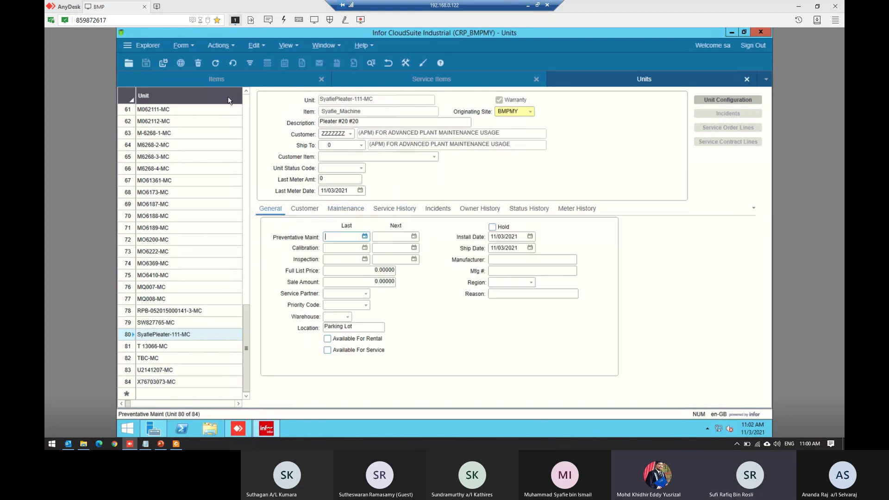
- Refresh the Units collection and open the Pleater #20 #20 unit record in row 80
{"action": "left_click", "coordinate": [216, 63]}
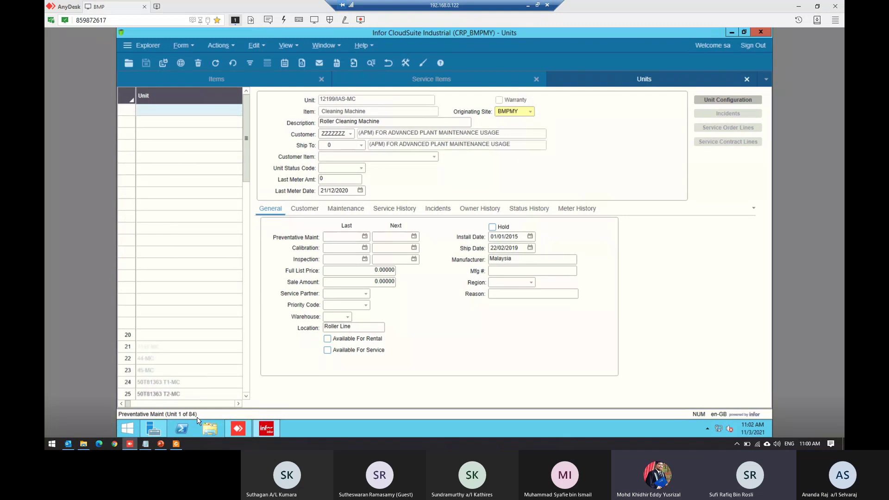
{"action": "scroll", "coordinate": [224, 317], "scroll_direction": "down", "scroll_amount": 6}
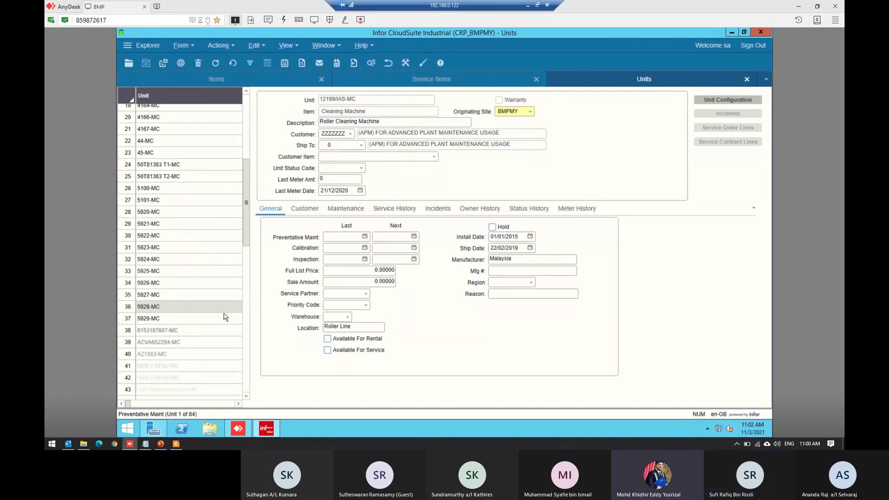
{"action": "scroll", "coordinate": [224, 317], "scroll_direction": "down", "scroll_amount": 12}
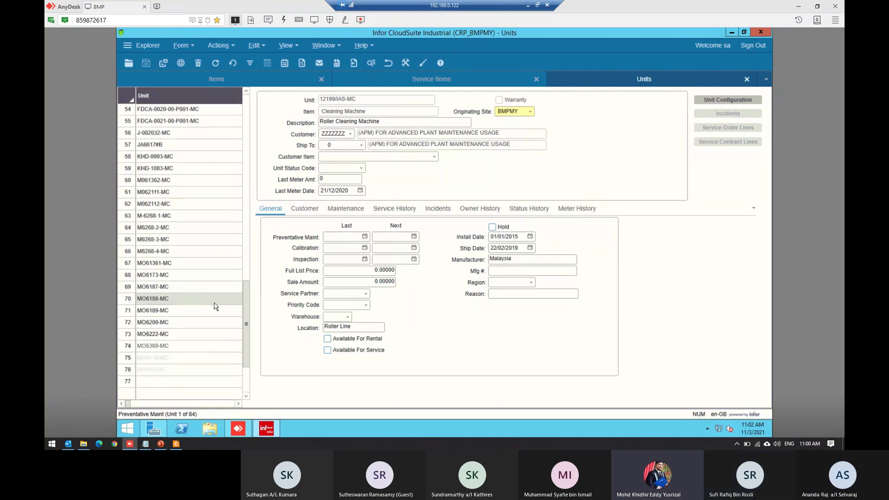
{"action": "scroll", "coordinate": [216, 307], "scroll_direction": "down", "scroll_amount": 3}
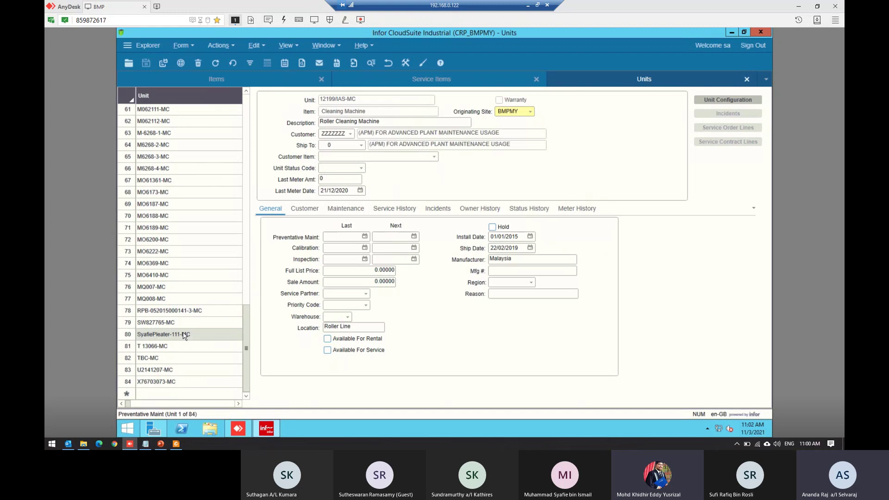
{"action": "left_click", "coordinate": [185, 335]}
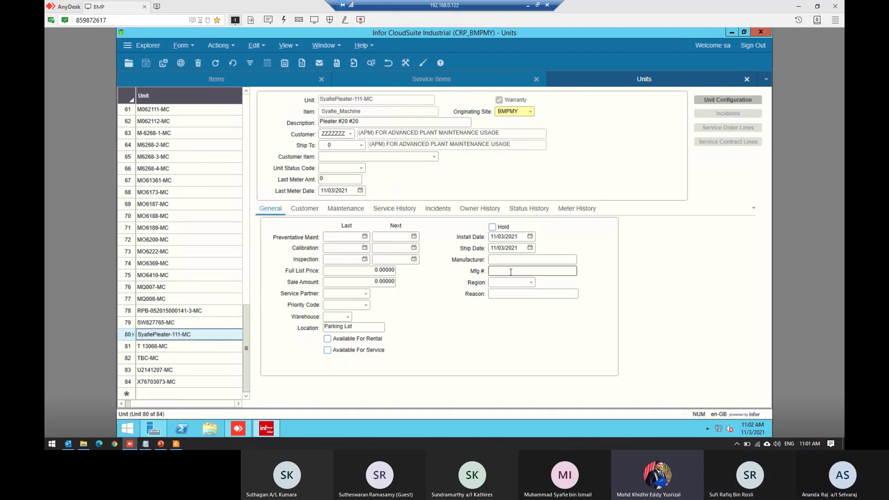
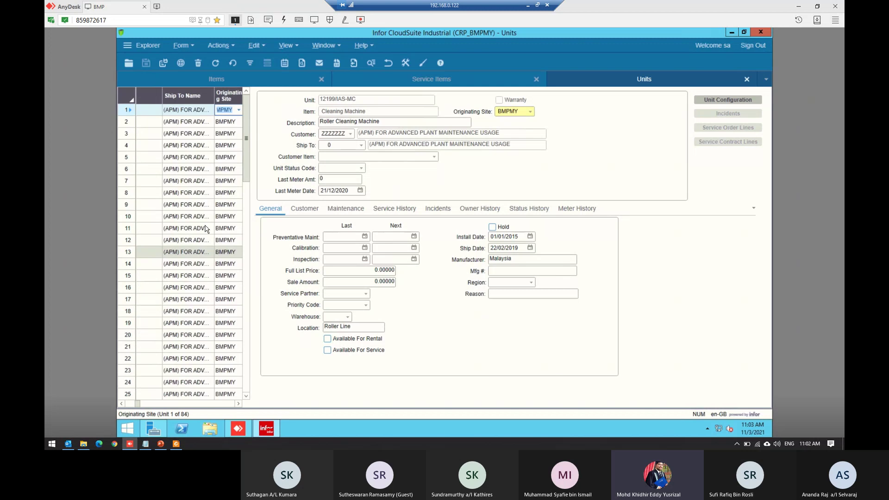
- Refresh the Units collection twice more and reopen the row 80 Pleater record to check its manufacturer details
{"action": "left_click_drag", "start_coordinate": [137, 404], "coordinate": [127, 404]}
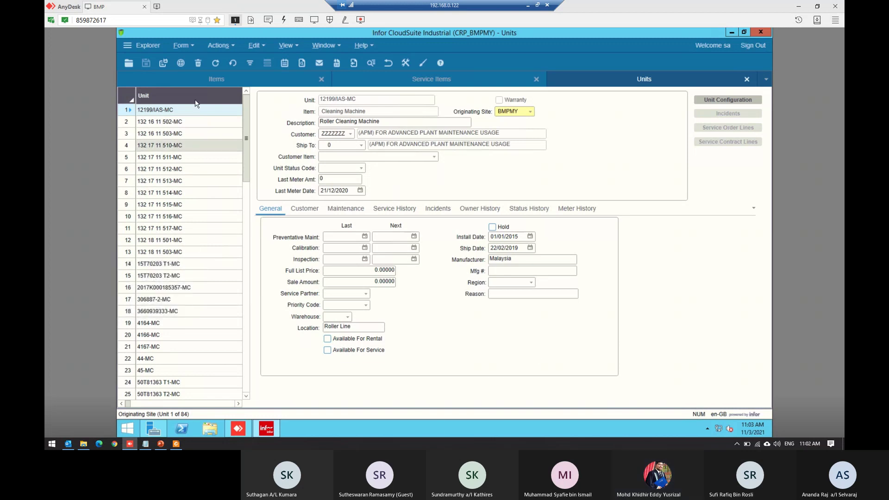
{"action": "left_click", "coordinate": [218, 67]}
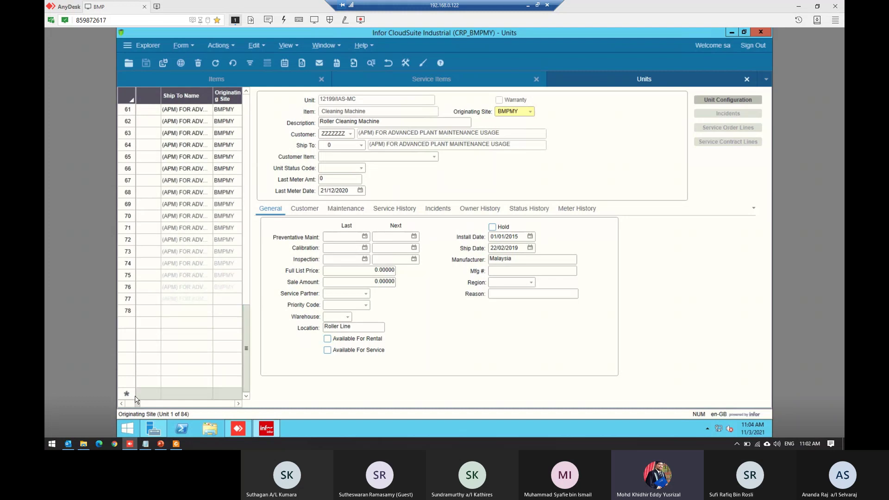
{"action": "left_click_drag", "start_coordinate": [137, 406], "coordinate": [124, 406]}
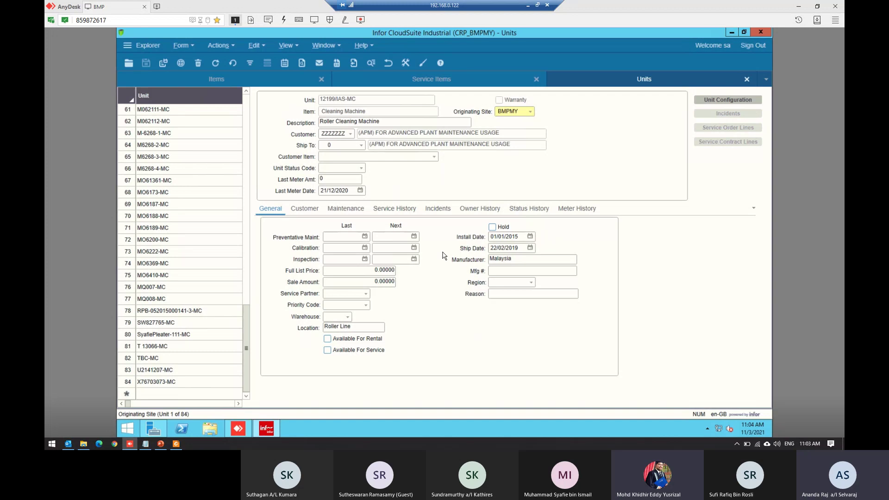
{"action": "left_click", "coordinate": [220, 68]}
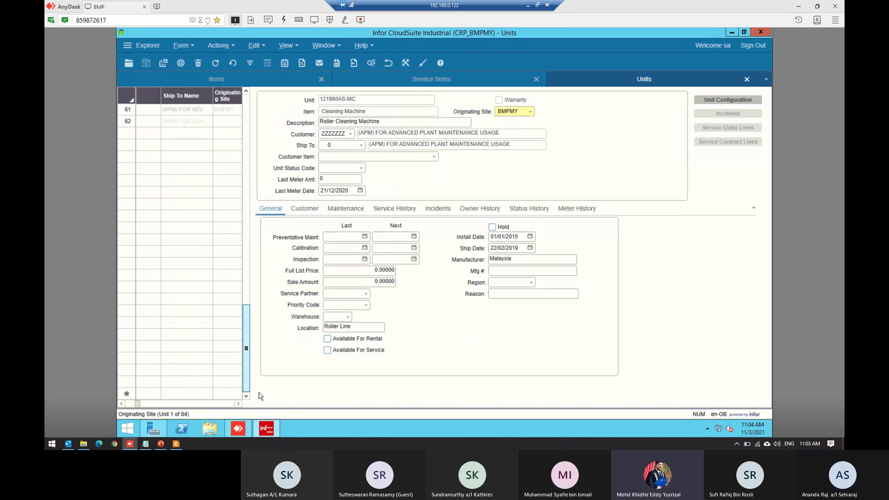
{"action": "left_click", "coordinate": [121, 404]}
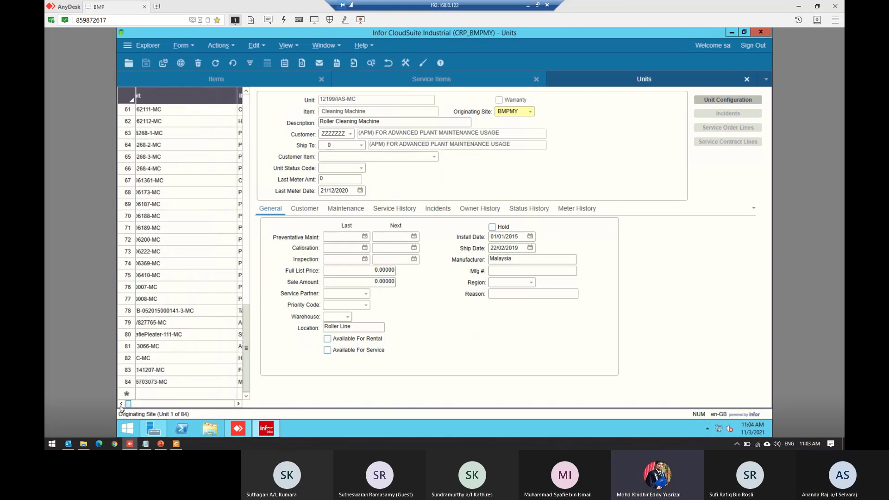
{"action": "left_click", "coordinate": [172, 334]}
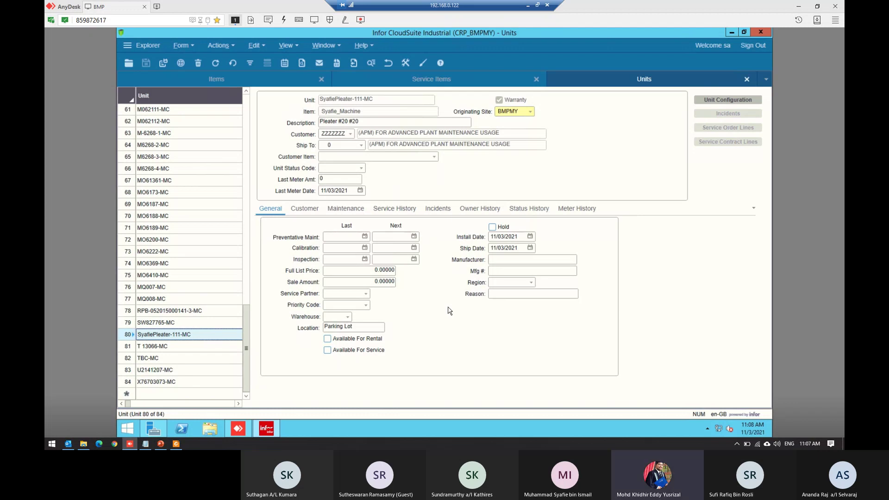
- Reload the Units data and review the Pleater unit's manufacturer, manufacturing number and reason fields
{"action": "left_click", "coordinate": [214, 64]}
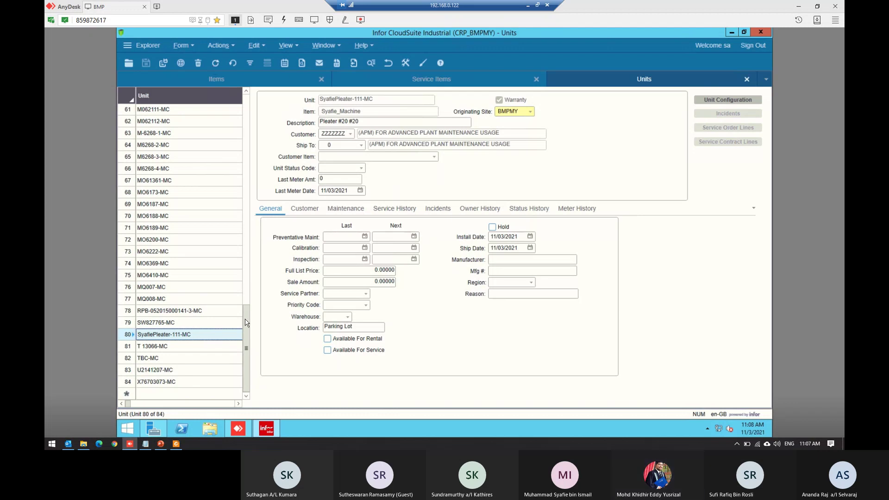
{"action": "left_click_drag", "start_coordinate": [246, 144], "coordinate": [245, 370]}
{"action": "left_click_drag", "start_coordinate": [136, 404], "coordinate": [126, 403]}
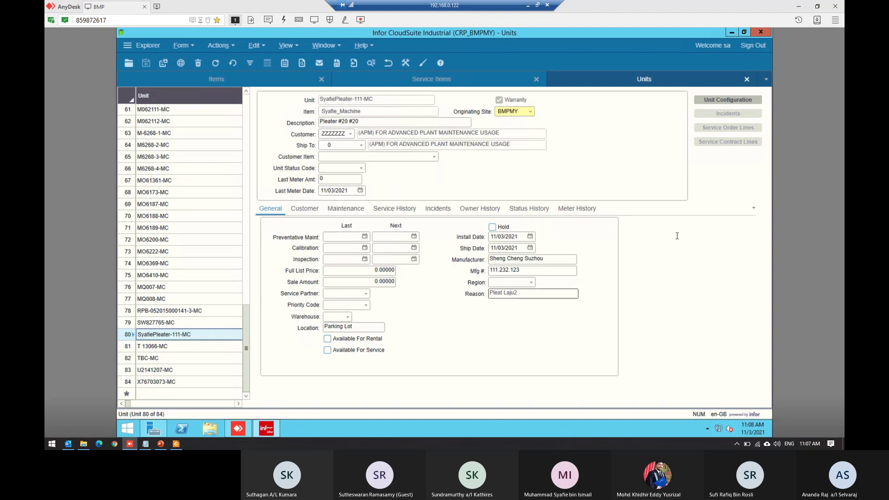
- Find and open the Planning Parameters form
{"action": "key", "text": "ctrl+o"}
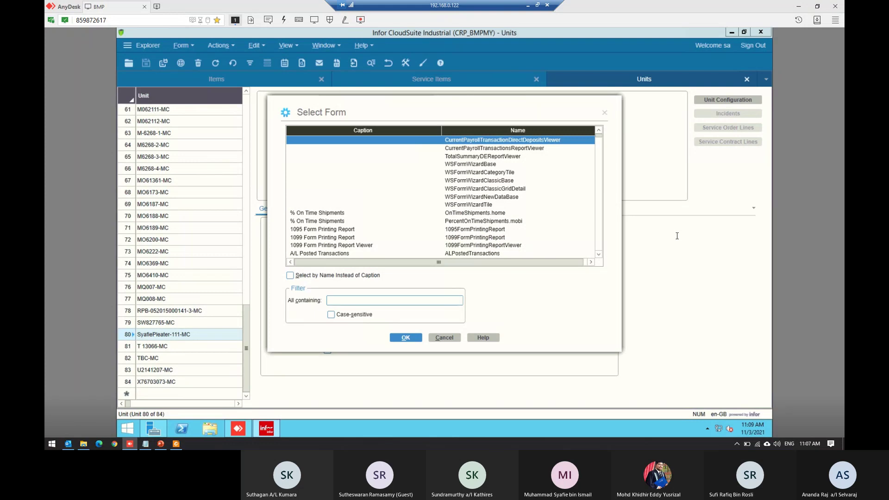
{"action": "type", "text": "serv"}
{"action": "key", "text": "BackSpace"}
{"action": "key", "text": "BackSpace"}
{"action": "key", "text": "BackSpace"}
{"action": "key", "text": "BackSpace"}
{"action": "type", "text": "planning parameters"}
{"action": "key", "text": "Return"}
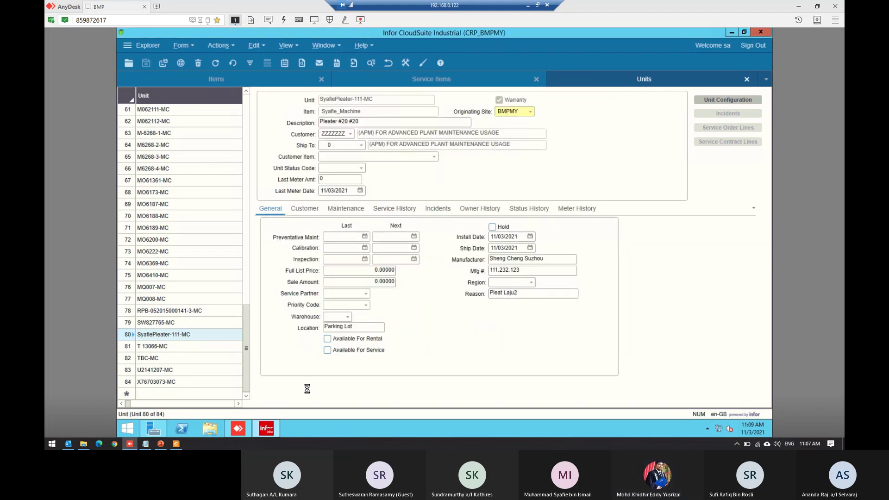
- Check the AnyDesk session window and close the Planning Parameters form
{"action": "left_click", "coordinate": [243, 427]}
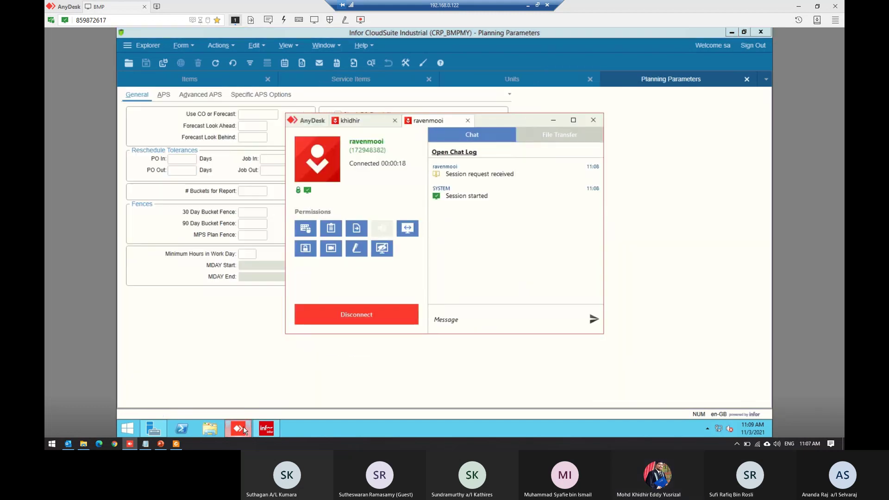
{"action": "left_click", "coordinate": [243, 426]}
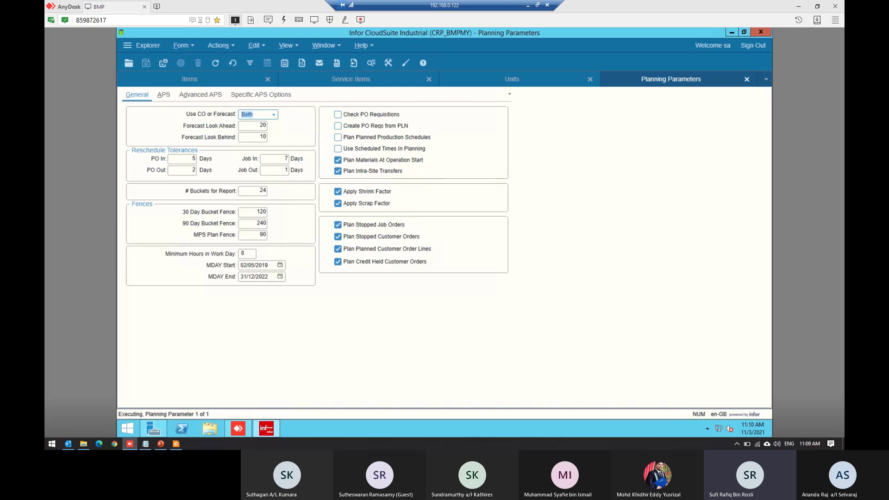
{"action": "key", "text": "ctrl+F4"}
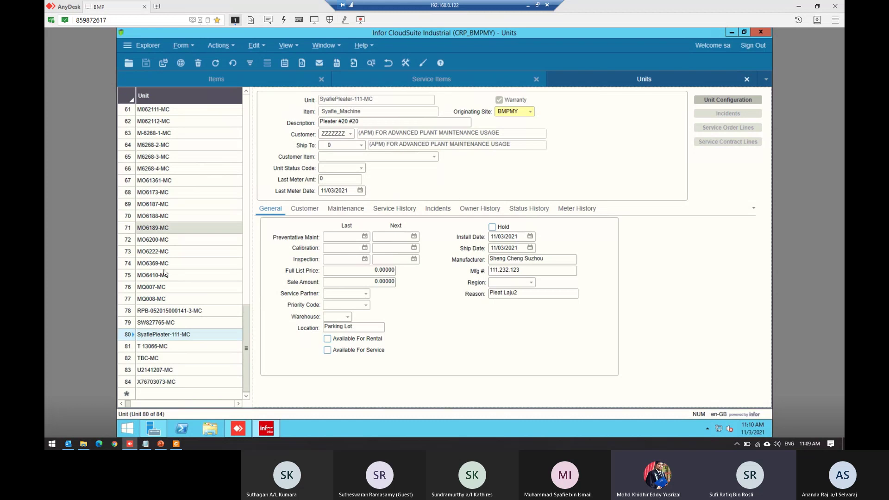
- Refresh the Units collection and look through the unit list for records to review
{"action": "scroll", "coordinate": [248, 245], "scroll_direction": "up", "scroll_amount": 3}
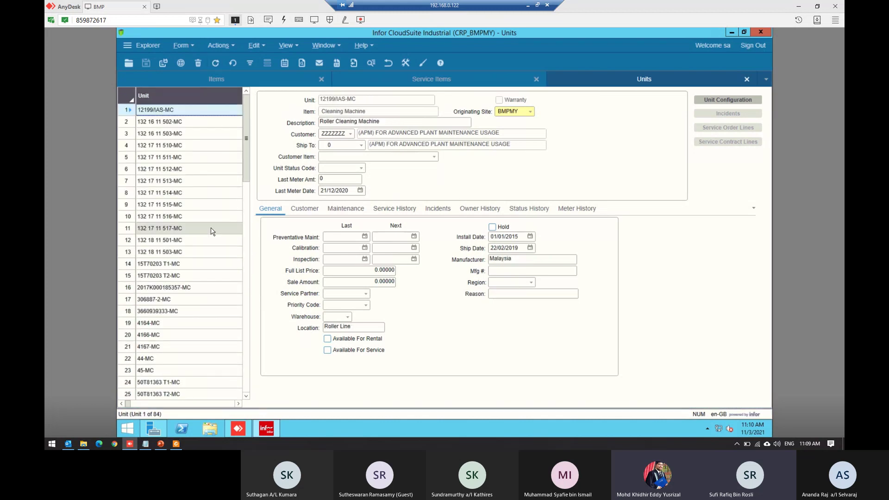
{"action": "scroll", "coordinate": [249, 178], "scroll_direction": "down", "scroll_amount": 2}
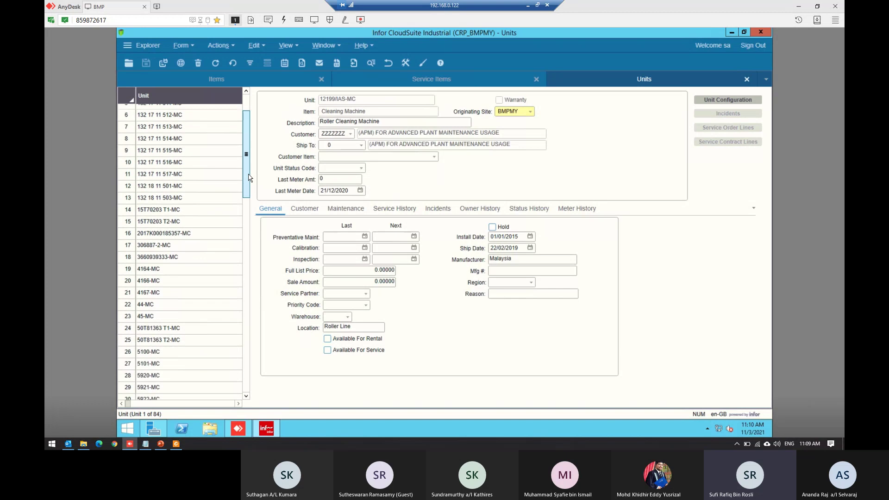
{"action": "scroll", "coordinate": [250, 176], "scroll_direction": "up", "scroll_amount": 2}
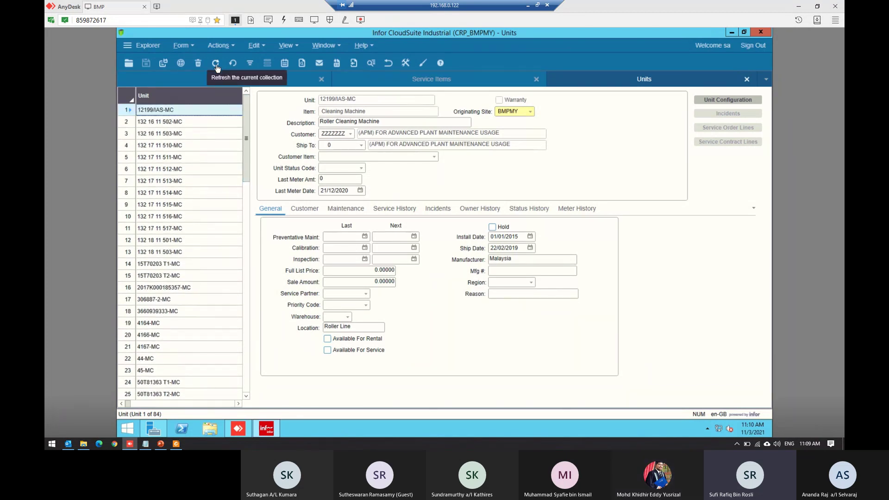
{"action": "left_click", "coordinate": [216, 68]}
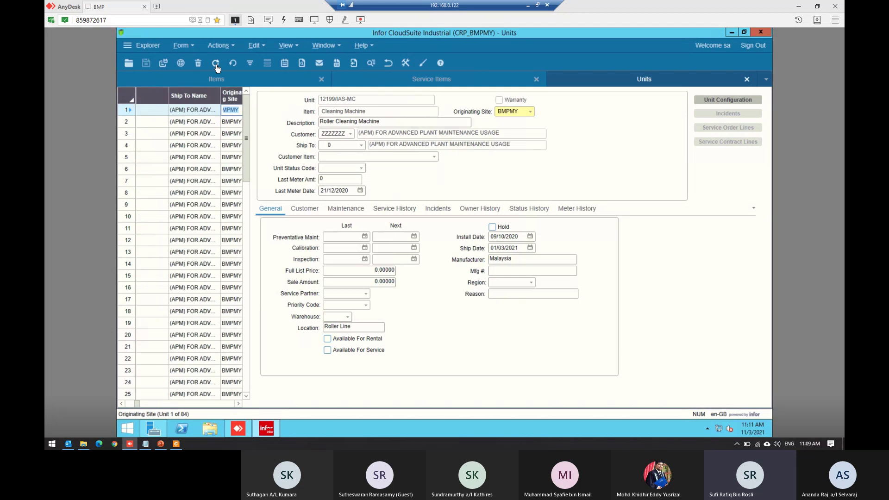
{"action": "left_click_drag", "start_coordinate": [263, 280], "coordinate": [252, 394]}
{"action": "left_click_drag", "start_coordinate": [135, 405], "coordinate": [125, 406]}
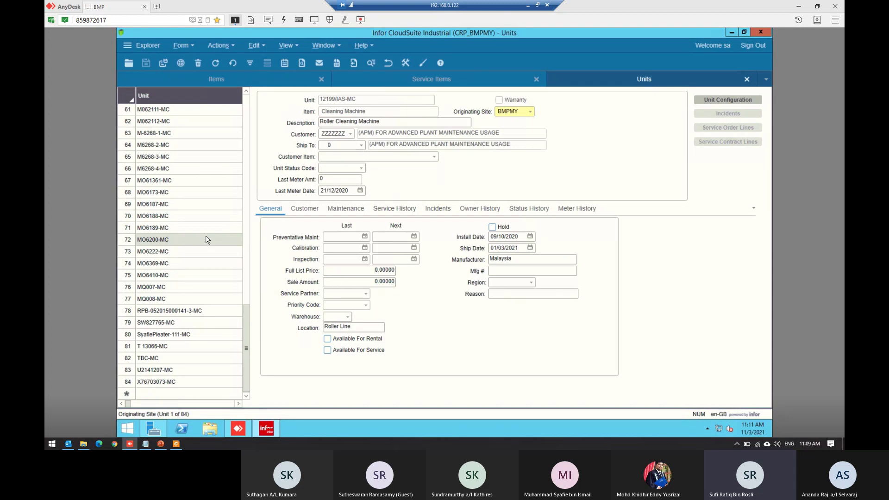
{"action": "scroll", "coordinate": [207, 239], "scroll_direction": "up", "scroll_amount": 4}
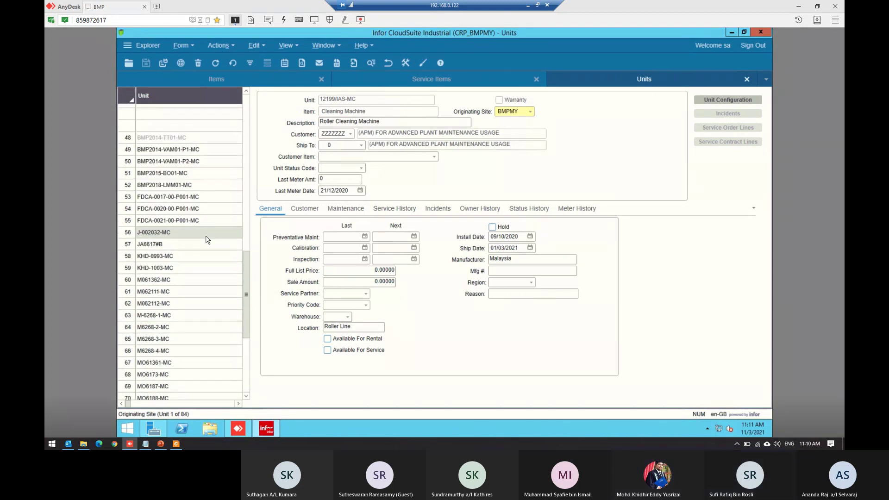
{"action": "scroll", "coordinate": [207, 239], "scroll_direction": "up", "scroll_amount": 6}
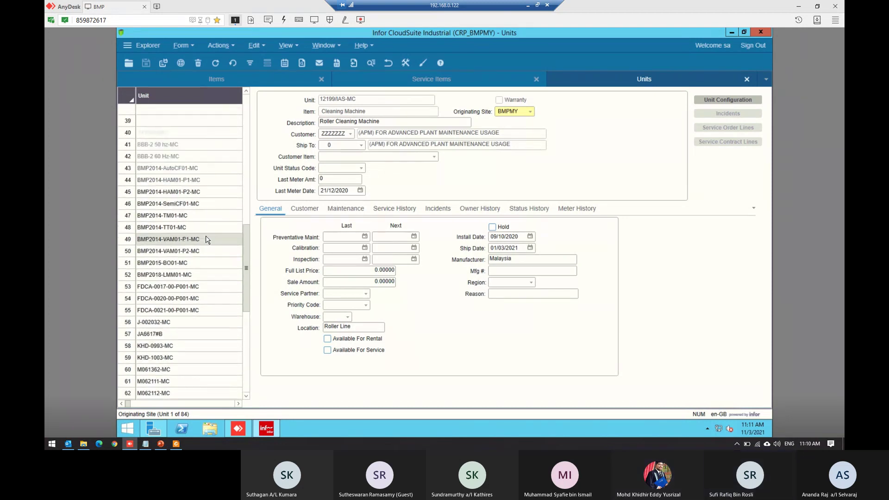
- Refresh the unit list again and examine the general details of the Pleater #20 #20 unit
{"action": "left_click", "coordinate": [216, 63]}
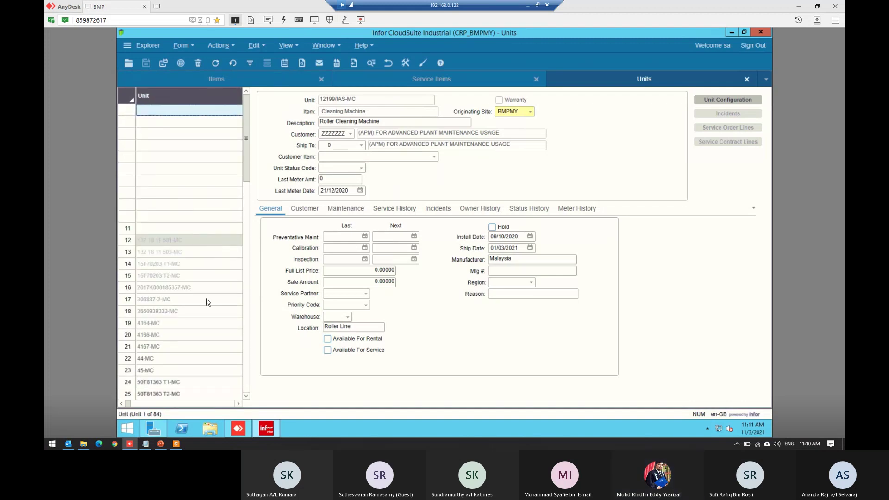
{"action": "scroll", "coordinate": [198, 372], "scroll_direction": "up", "scroll_amount": 2}
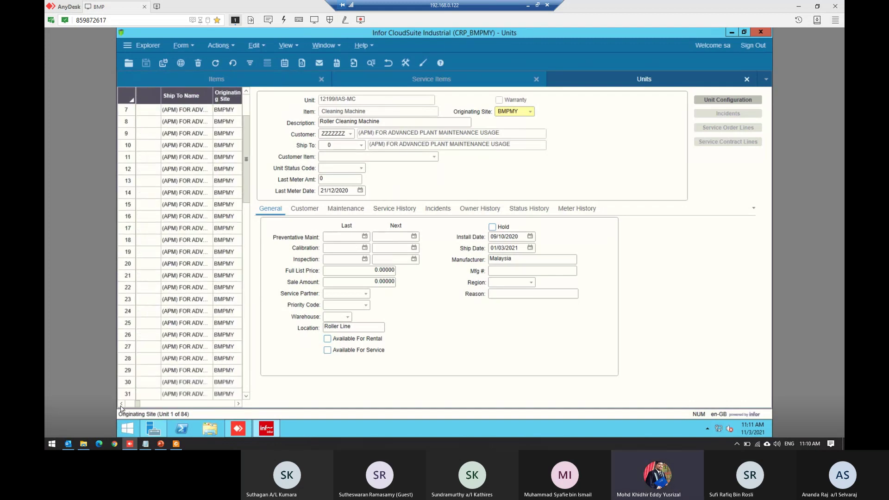
{"action": "left_click_drag", "start_coordinate": [138, 405], "coordinate": [126, 405]}
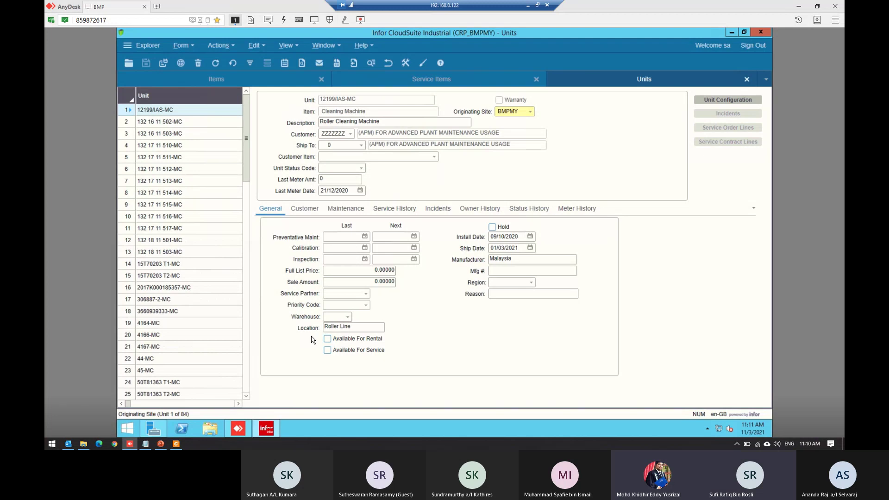
{"action": "left_click_drag", "start_coordinate": [245, 176], "coordinate": [246, 387]}
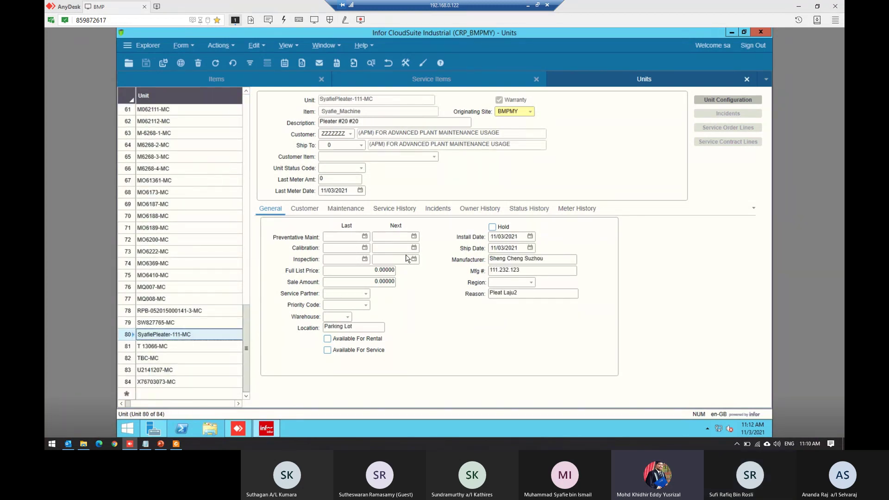
{"action": "left_click", "coordinate": [326, 208]}
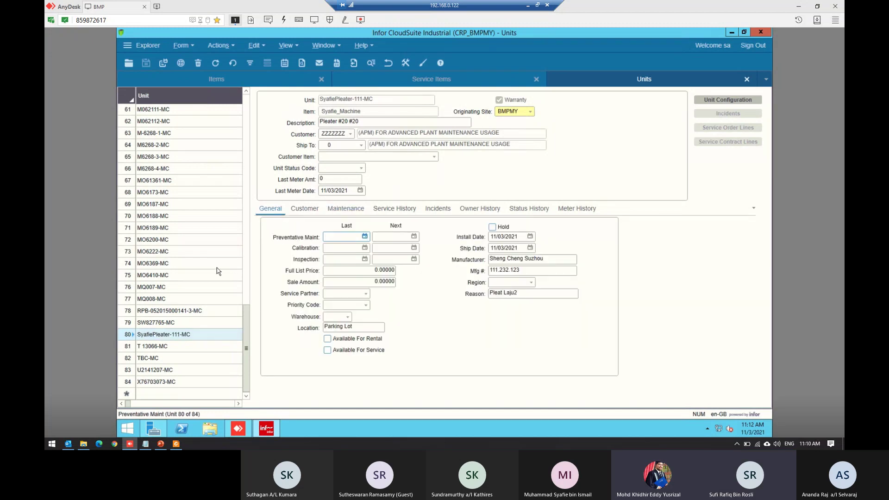
- Open the KHD-0993-MC unit record and examine its general details
{"action": "scroll", "coordinate": [215, 274], "scroll_direction": "up", "scroll_amount": 6}
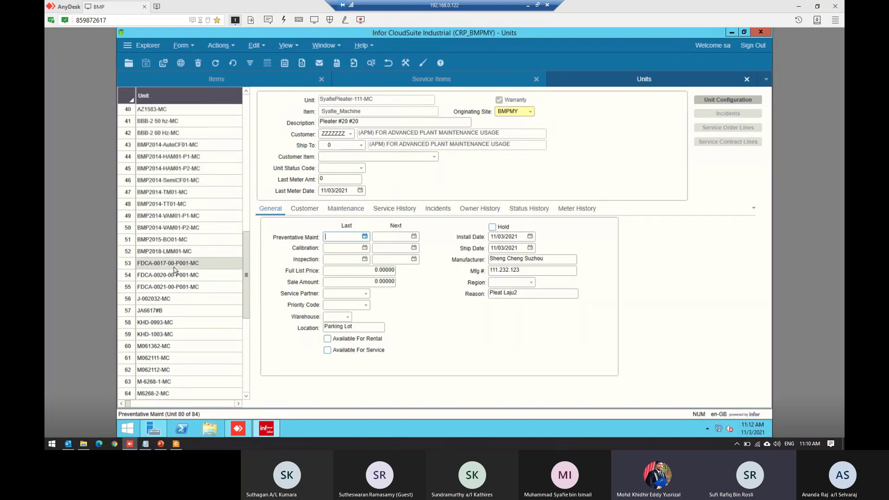
{"action": "scroll", "coordinate": [178, 271], "scroll_direction": "up", "scroll_amount": 2}
{"action": "scroll", "coordinate": [175, 271], "scroll_direction": "down", "scroll_amount": 2}
{"action": "scroll", "coordinate": [176, 271], "scroll_direction": "down", "scroll_amount": 1}
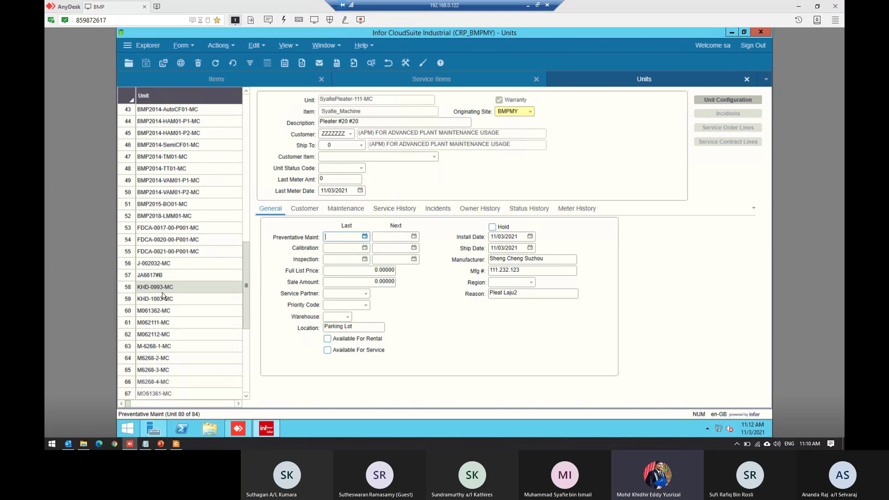
{"action": "left_click", "coordinate": [165, 289]}
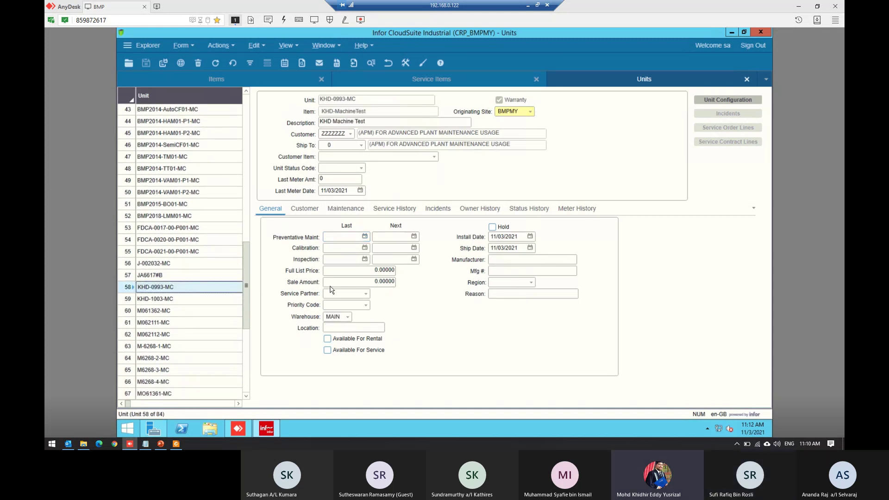
{"action": "left_click", "coordinate": [181, 46]}
{"action": "left_click", "coordinate": [670, 276]}
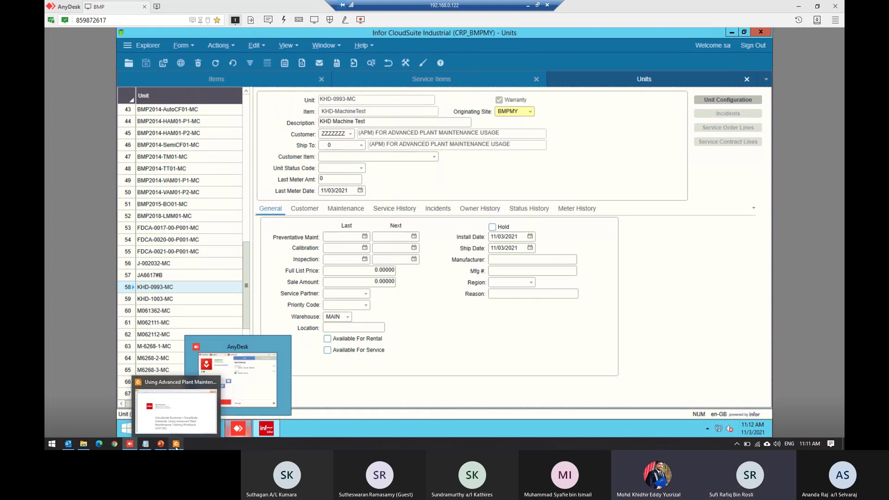
- Check the APM scope diagram in the PowerPoint training guide and open the Service Order Automatic Generation Utility form in Infor CloudSuite Industrial
{"action": "left_click", "coordinate": [158, 445]}
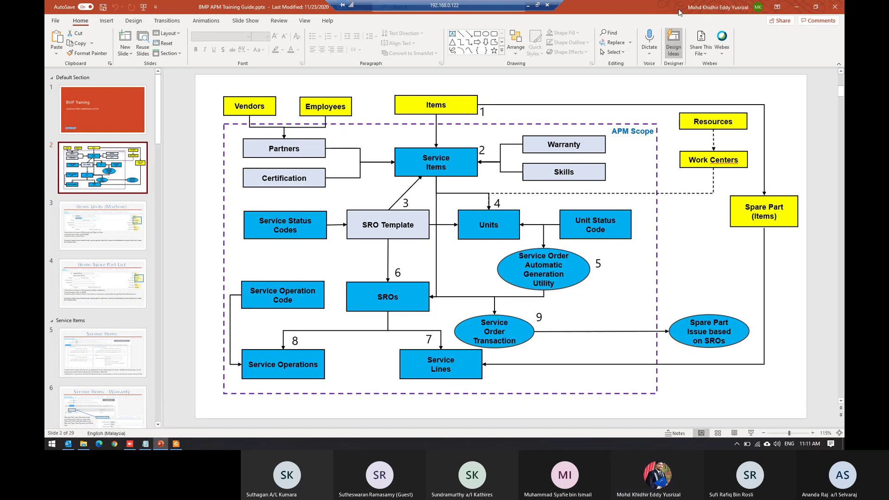
{"action": "key", "text": "alt+Tab"}
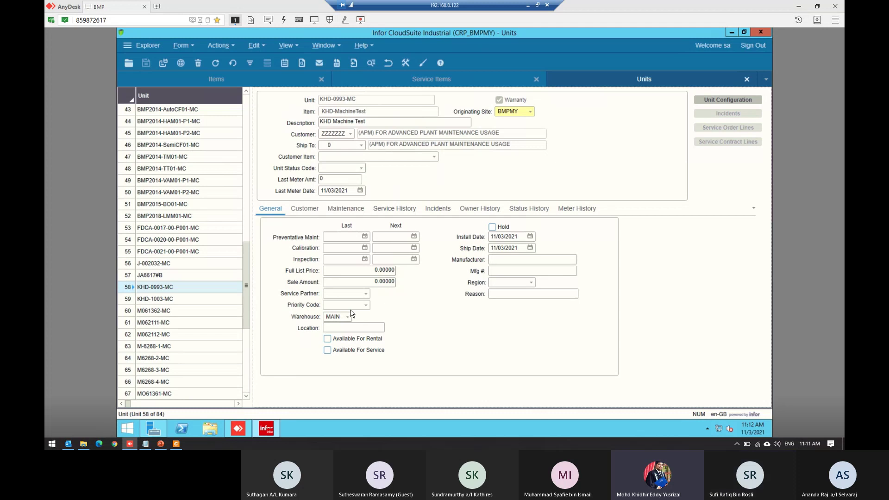
{"action": "left_click", "coordinate": [185, 46]}
{"action": "left_click", "coordinate": [198, 66]}
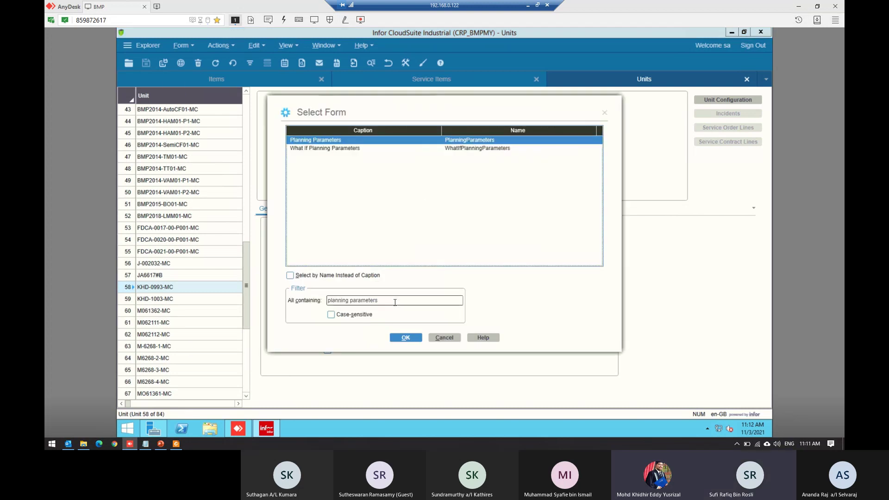
{"action": "double_click", "coordinate": [395, 302]}
{"action": "key", "text": "BackSpace"}
{"action": "key", "text": "BackSpace"}
{"action": "key", "text": "BackSpace"}
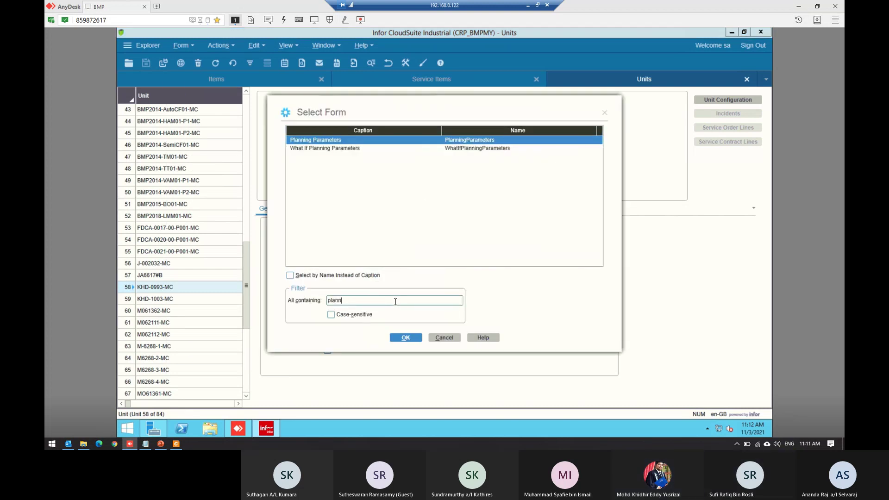
{"action": "type", "text": "service "}
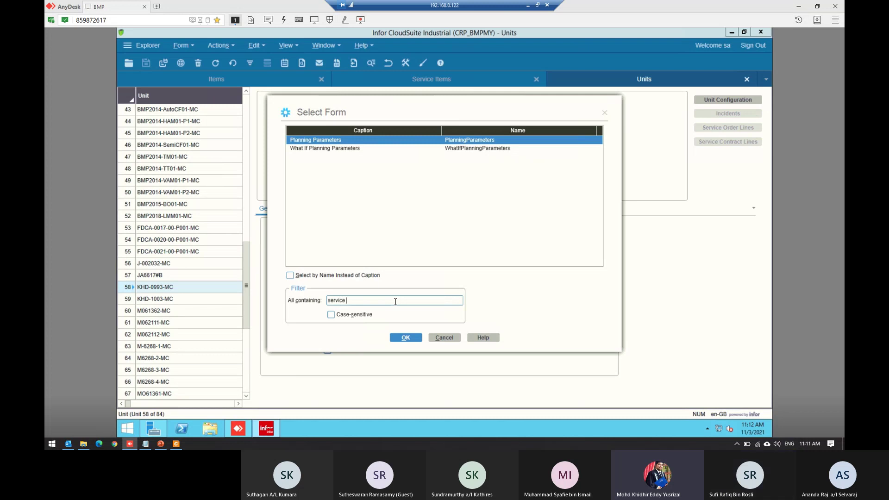
{"action": "type", "text": "order"}
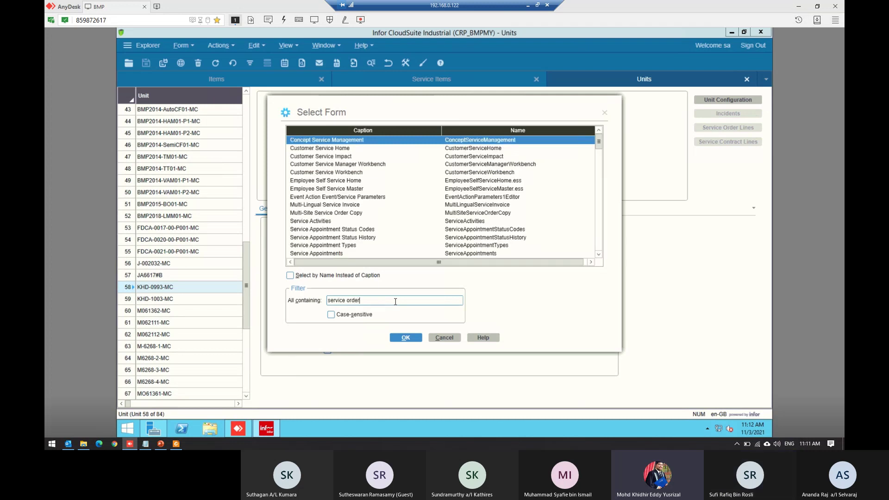
{"action": "type", "text": " aut"}
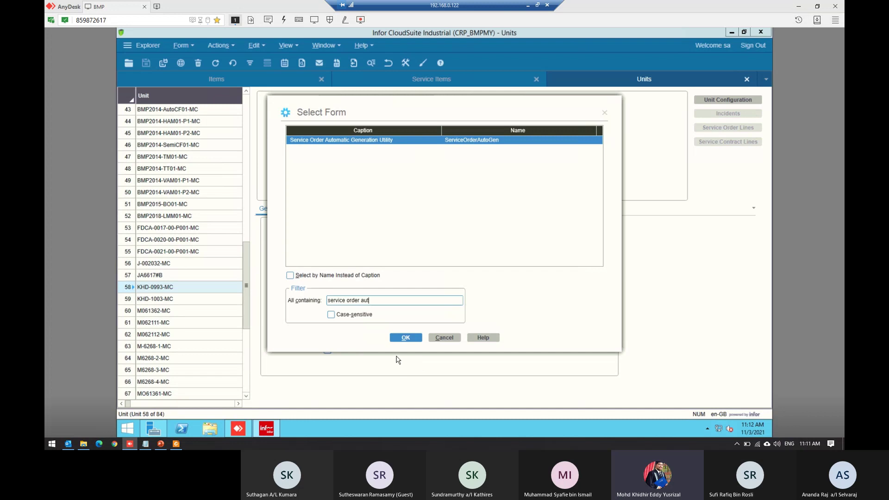
{"action": "left_click", "coordinate": [405, 338]}
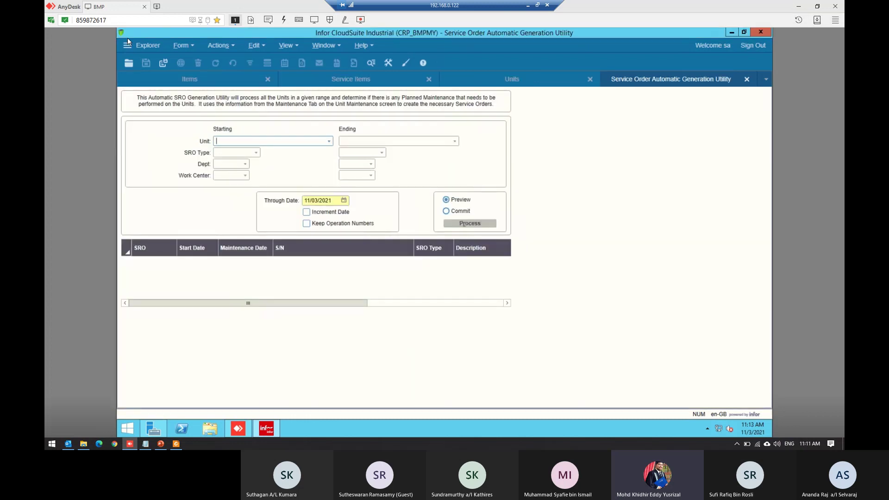
{"action": "left_click", "coordinate": [128, 46]}
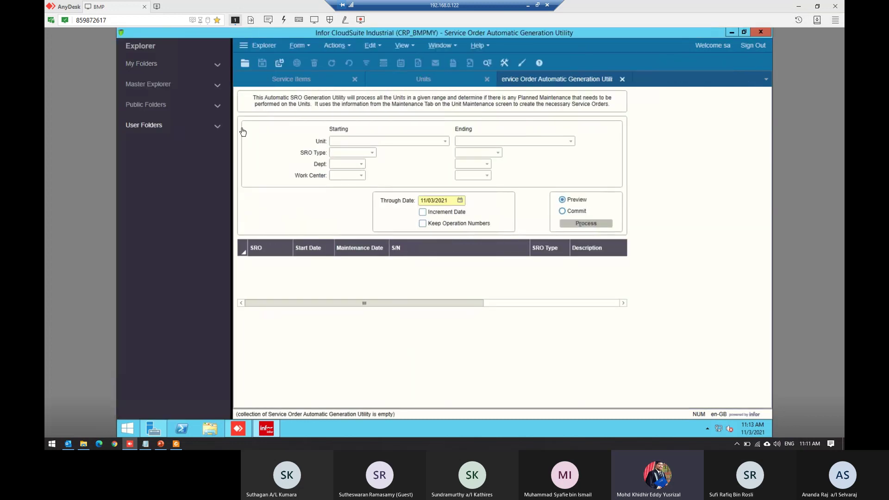
{"action": "left_click", "coordinate": [211, 69]}
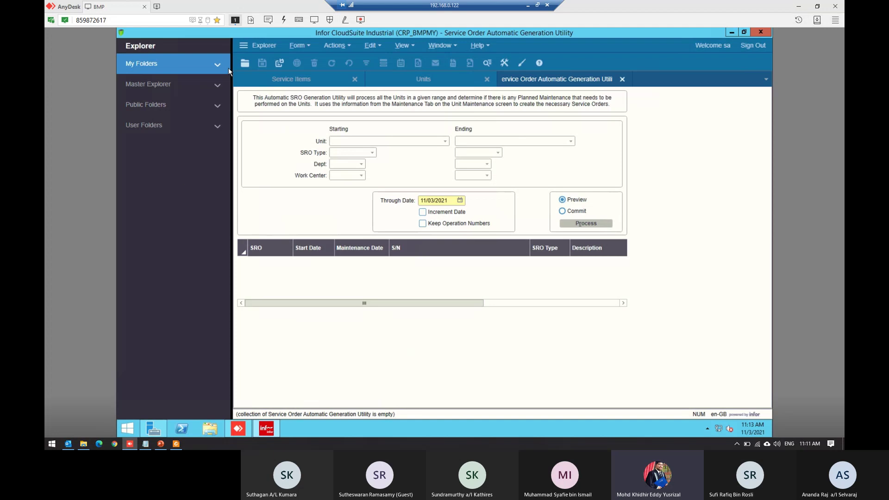
{"action": "left_click", "coordinate": [250, 48]}
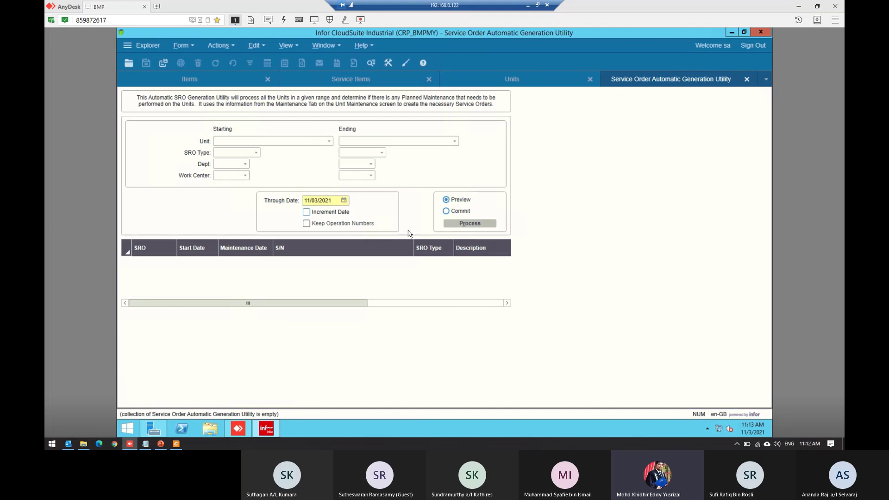
- Preview the automatic service orders for all units through 11/03/2021 and look through the resulting maintenance rows
{"action": "left_click", "coordinate": [448, 228]}
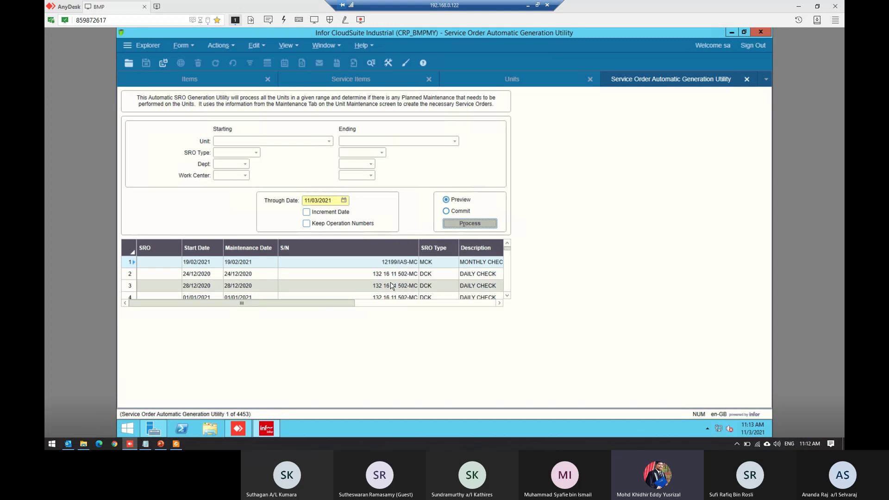
{"action": "mouse_move", "coordinate": [508, 250]}
{"action": "left_mouse_down"}
{"action": "mouse_move", "coordinate": [511, 294]}
{"action": "mouse_move", "coordinate": [507, 246]}
{"action": "left_mouse_up"}
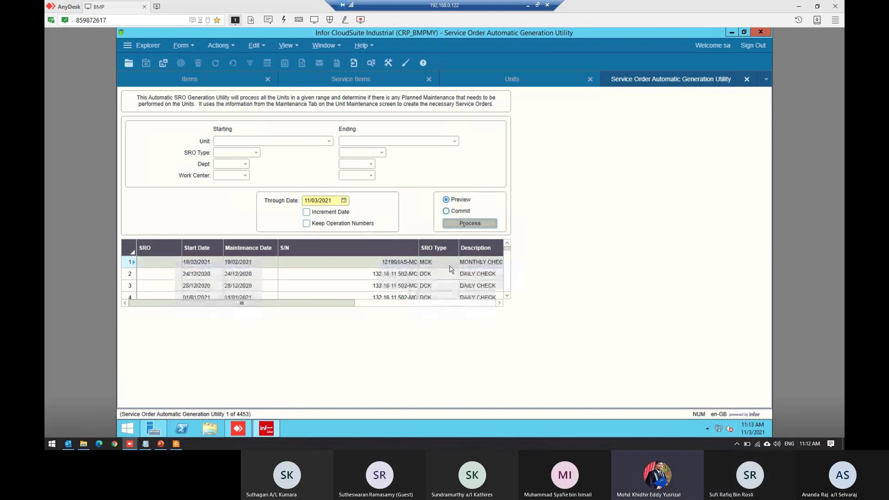
{"action": "left_click", "coordinate": [467, 277]}
{"action": "left_click", "coordinate": [468, 288]}
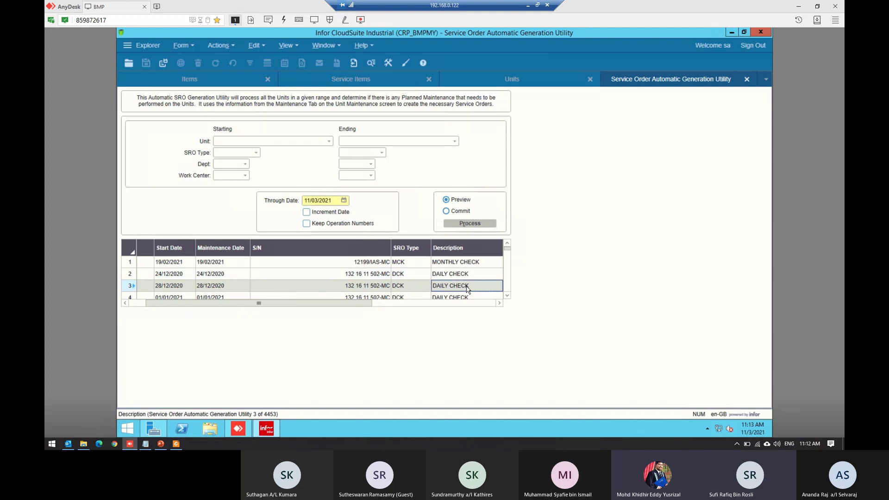
{"action": "scroll", "coordinate": [457, 294], "scroll_direction": "down", "scroll_amount": 1}
{"action": "scroll", "coordinate": [458, 294], "scroll_direction": "down", "scroll_amount": 2}
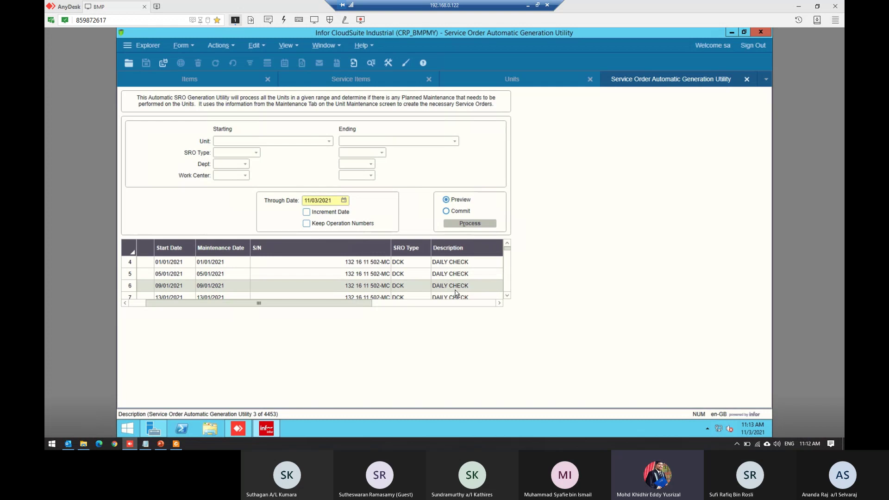
{"action": "scroll", "coordinate": [456, 294], "scroll_direction": "up", "scroll_amount": 2}
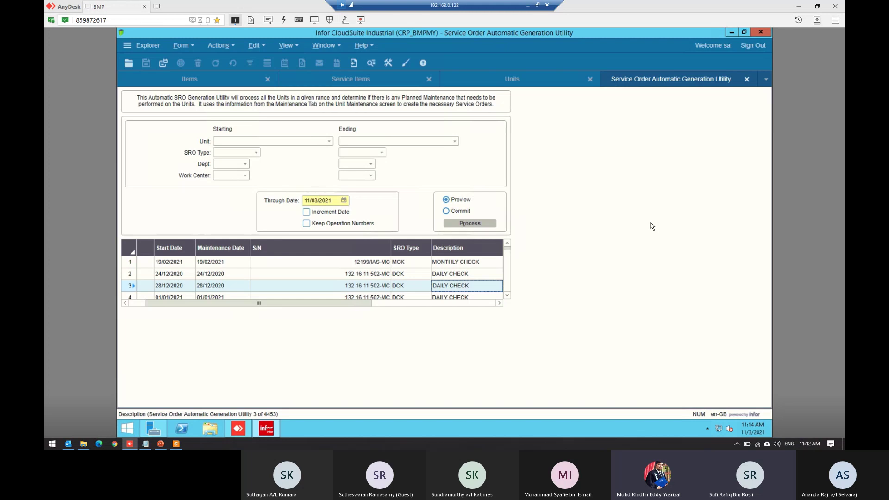
{"action": "left_click", "coordinate": [479, 226]}
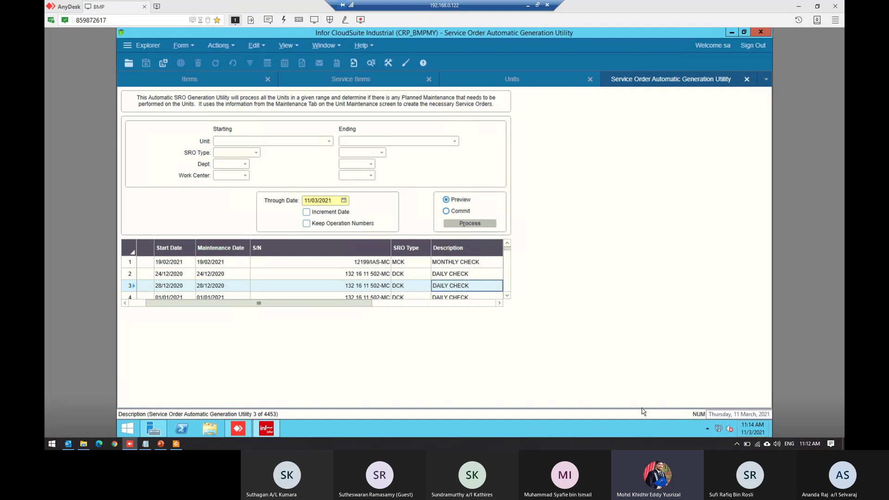
- Examine the maintenance schedule of unit KHD-0993-MC in the Units form and return to the generation utility
{"action": "left_click", "coordinate": [521, 84]}
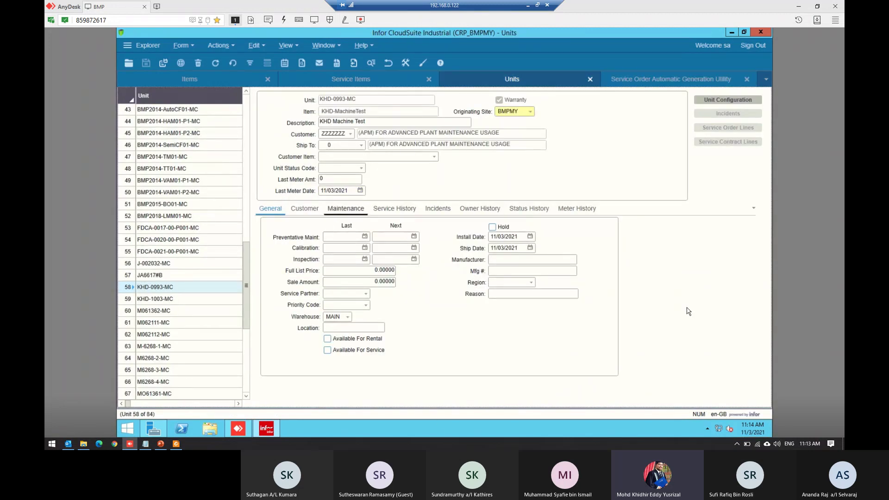
{"action": "left_click", "coordinate": [346, 208]}
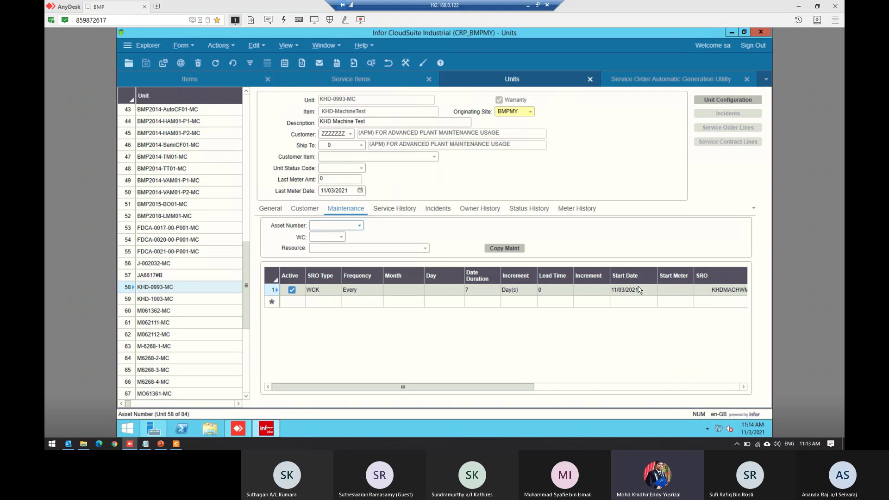
{"action": "left_click", "coordinate": [671, 79]}
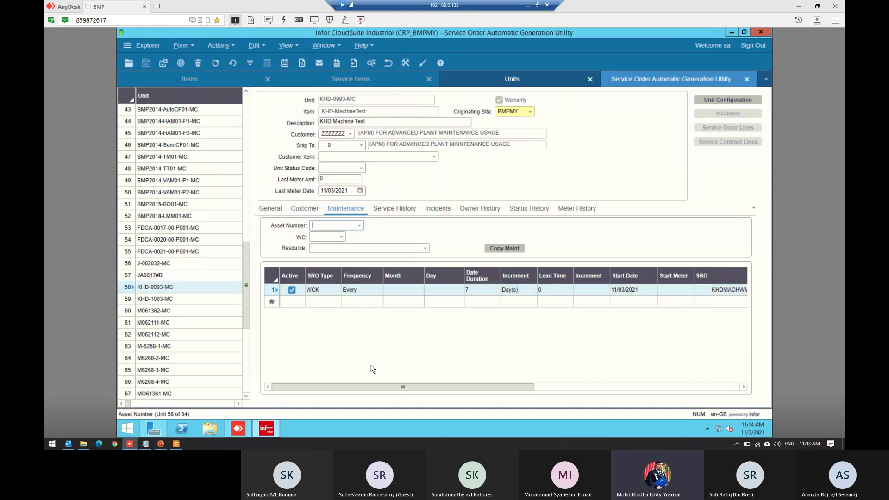
- Copy unit number KHD-0993-MC into the utility's starting and ending unit, and preview the service orders for that range
{"action": "left_click", "coordinate": [481, 81]}
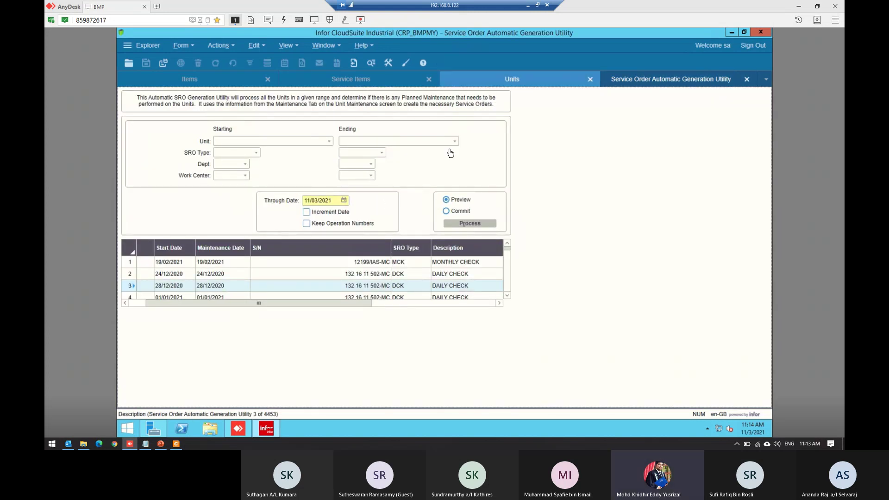
{"action": "left_click", "coordinate": [364, 98]}
{"action": "key", "text": "ctrl+c"}
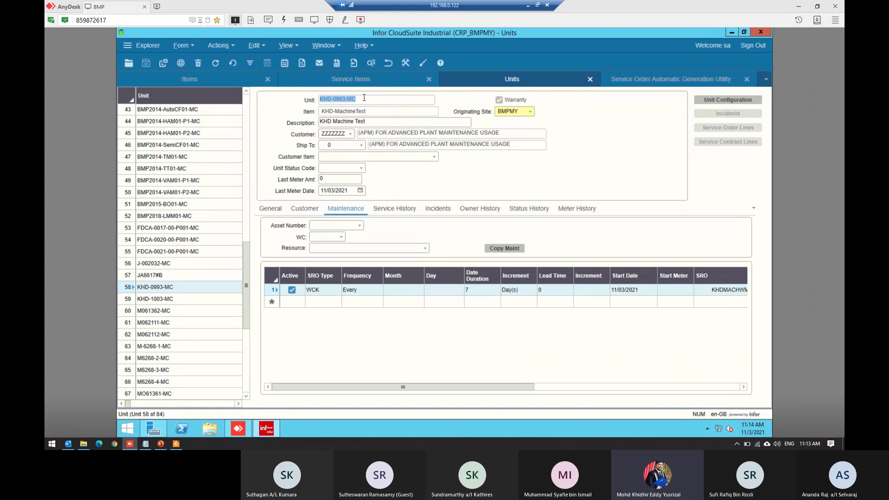
{"action": "left_click", "coordinate": [671, 79]}
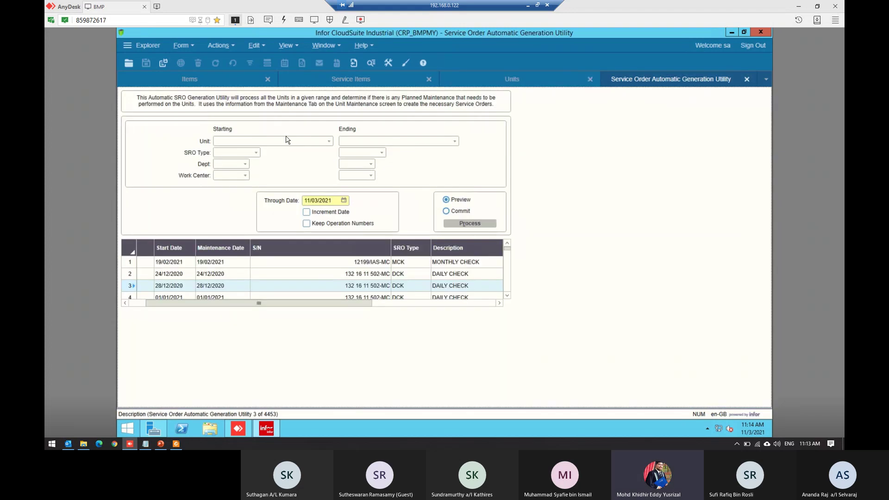
{"action": "left_click", "coordinate": [294, 140]}
{"action": "key", "text": "ctrl+v"}
{"action": "left_click", "coordinate": [368, 142]}
{"action": "key", "text": "ctrl+v"}
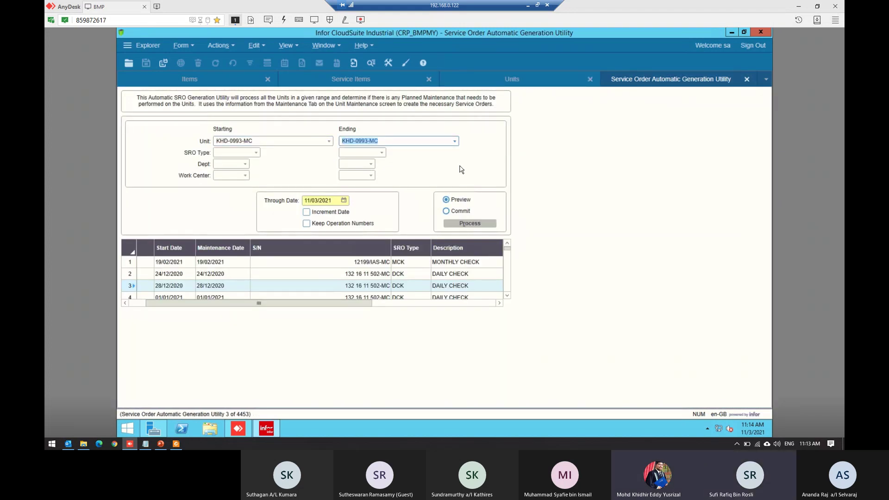
{"action": "left_click", "coordinate": [470, 224]}
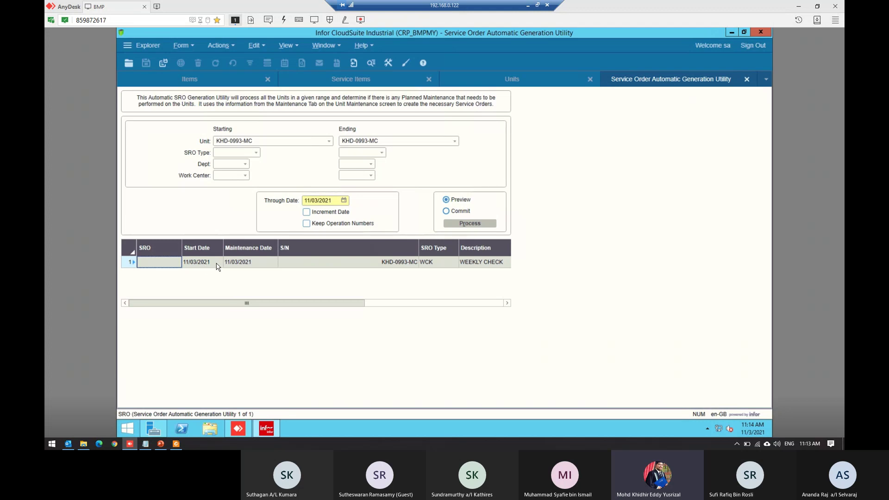
- Set the Through Date to 18/03/2021, preview the service orders again and compare the start dates of the rows
{"action": "left_click", "coordinate": [344, 200]}
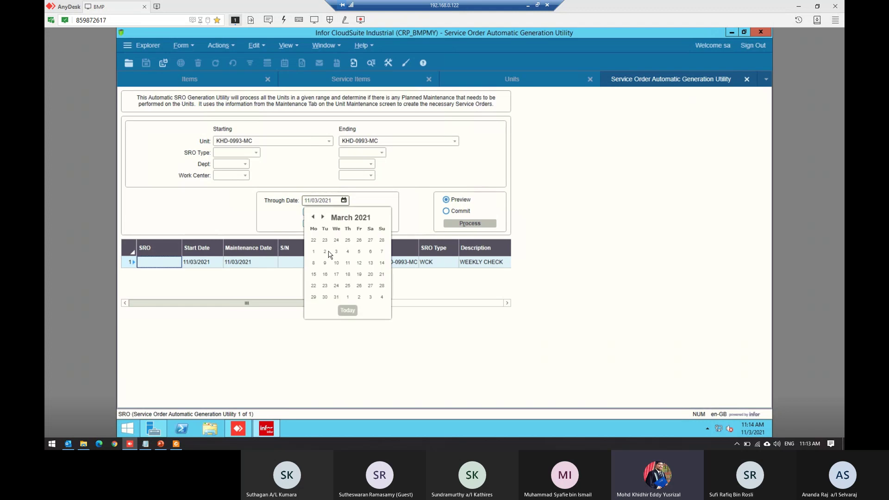
{"action": "left_click", "coordinate": [347, 274]}
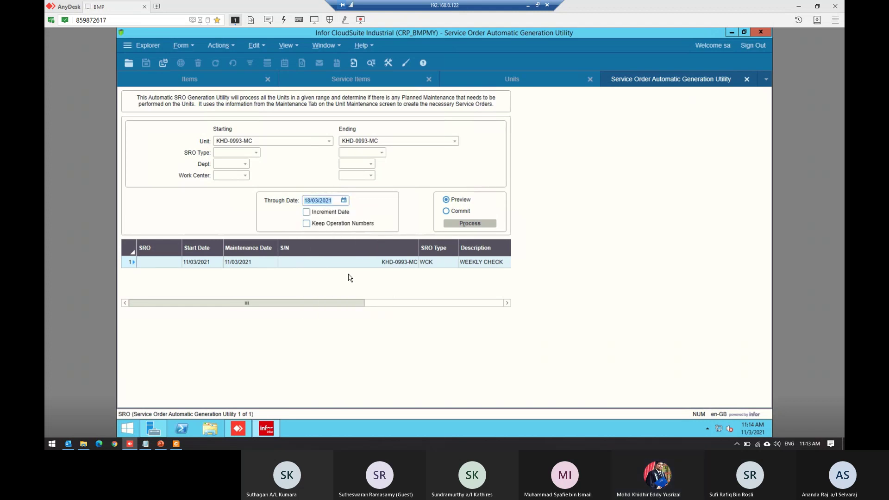
{"action": "left_click", "coordinate": [458, 223]}
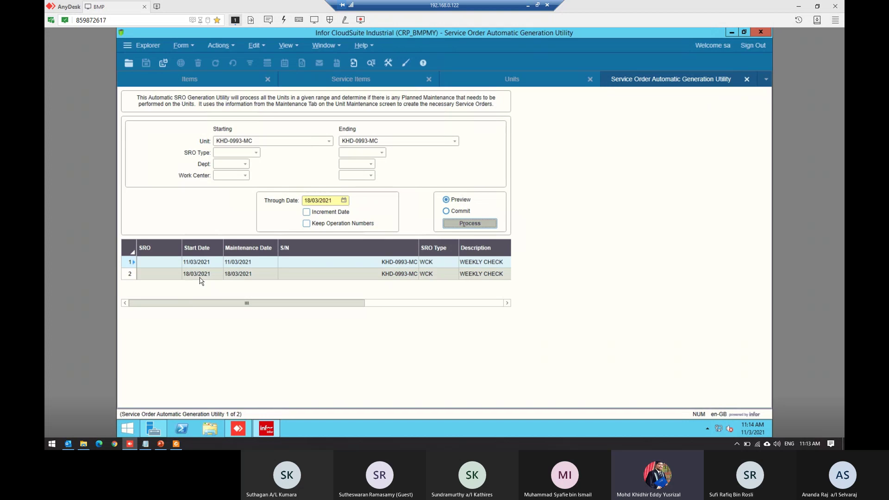
{"action": "left_click", "coordinate": [200, 278]}
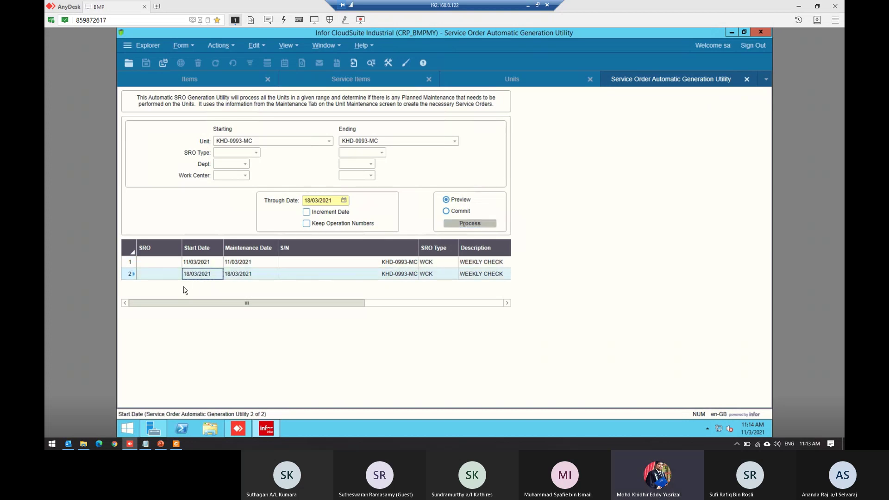
{"action": "left_click", "coordinate": [208, 264]}
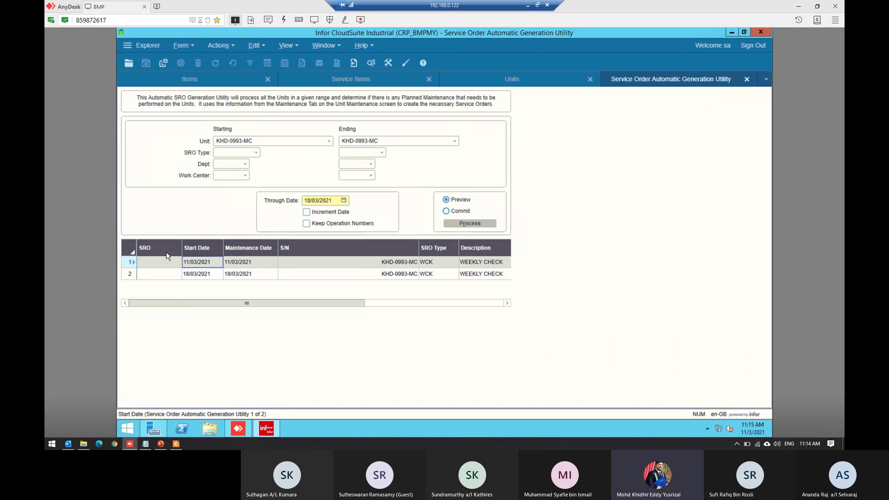
- Set the Through Date to today's date, 11/03/2021, and preview the service orders for the unit
{"action": "left_click", "coordinate": [344, 200]}
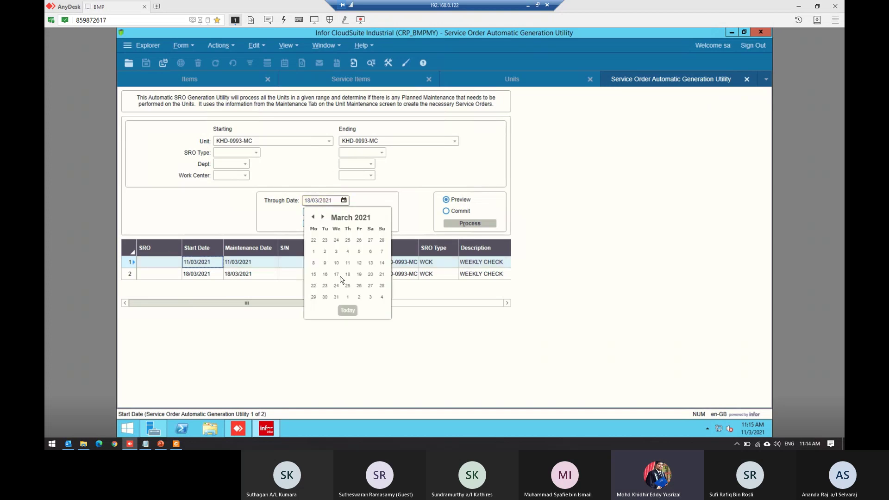
{"action": "left_click", "coordinate": [349, 311]}
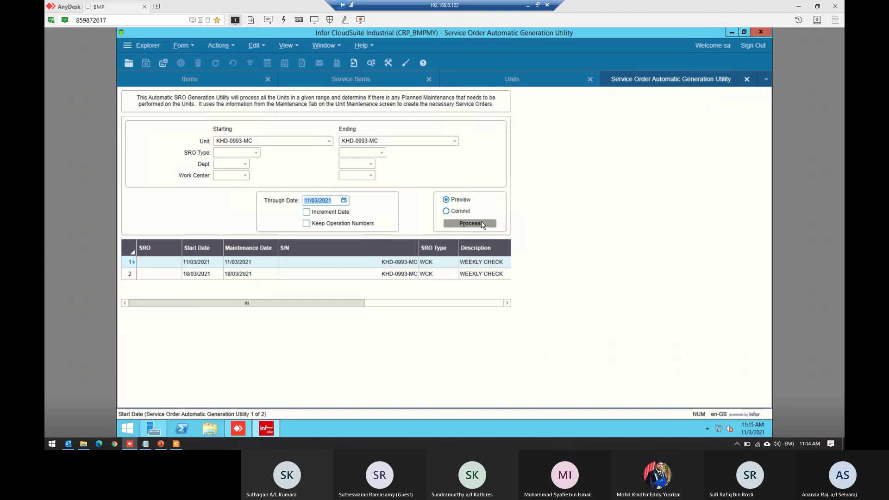
{"action": "left_click", "coordinate": [482, 223]}
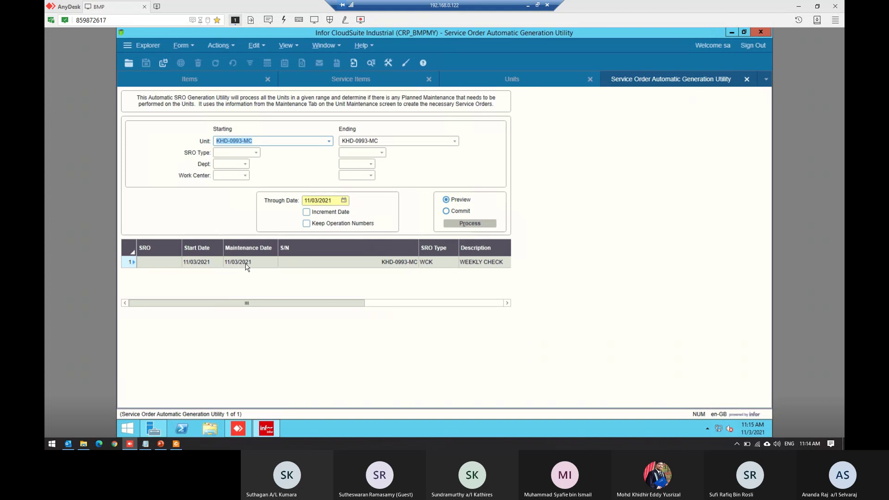
{"action": "left_click_drag", "start_coordinate": [299, 304], "coordinate": [206, 306]}
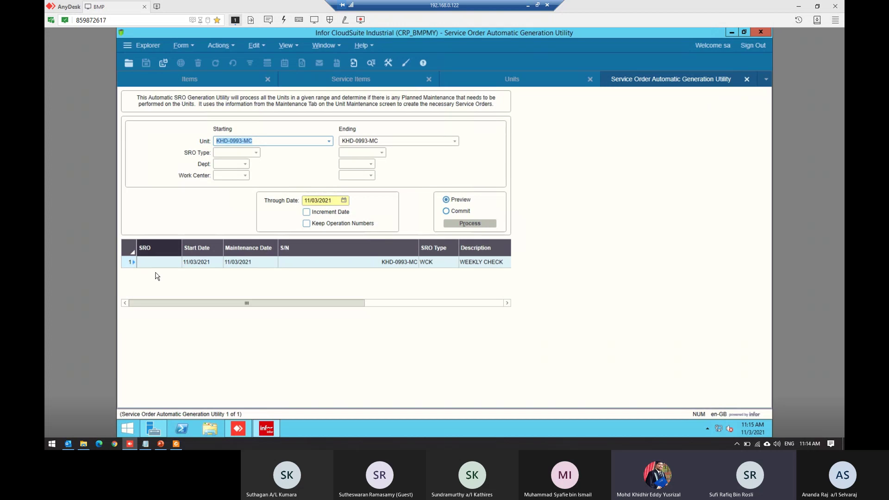
- Switch the generation utility to Commit and process the weekly-check service order for unit KHD-0993-MC
{"action": "left_click", "coordinate": [456, 211]}
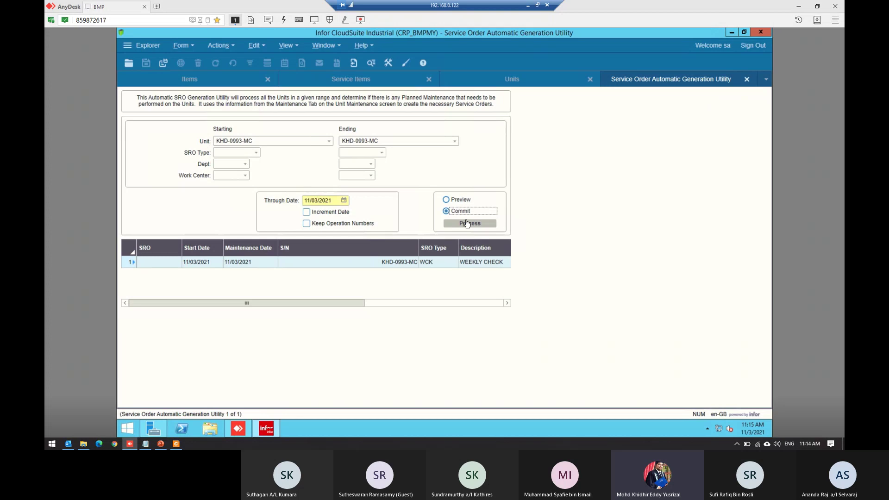
{"action": "left_click", "coordinate": [467, 223]}
{"action": "left_click", "coordinate": [444, 273]}
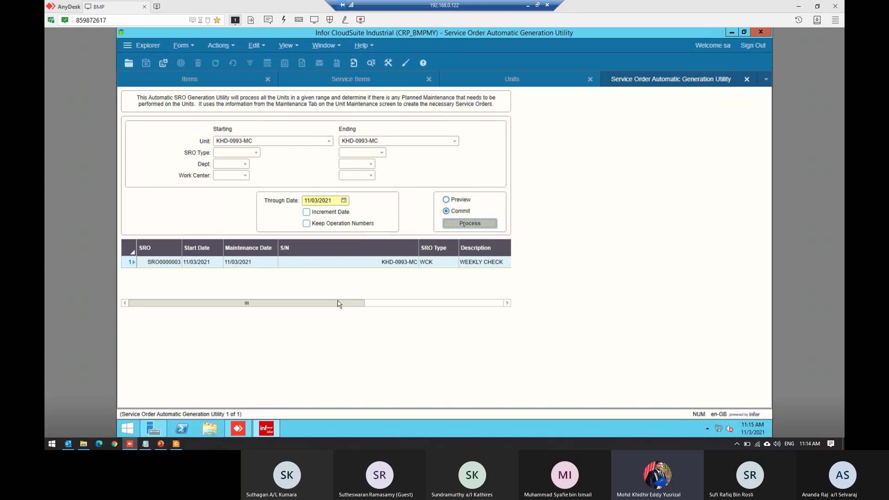
- Open the details of the generated service order and review its description and department
{"action": "right_click", "coordinate": [162, 263]}
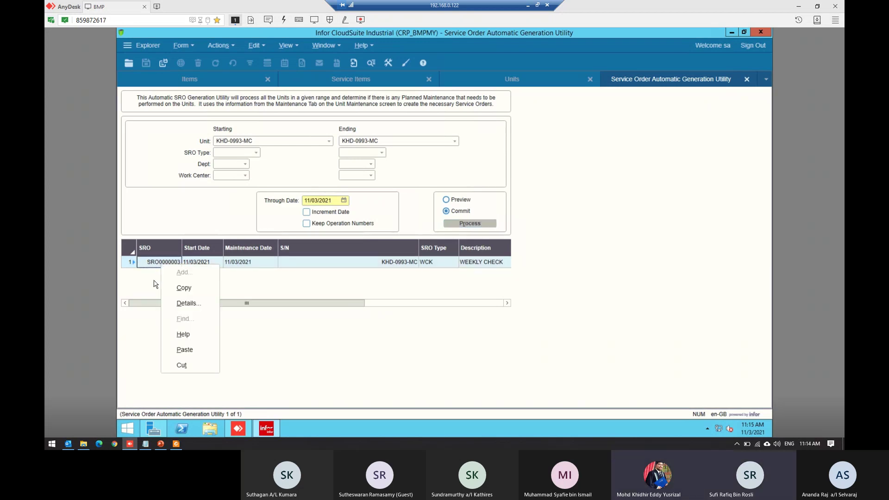
{"action": "left_click", "coordinate": [188, 303]}
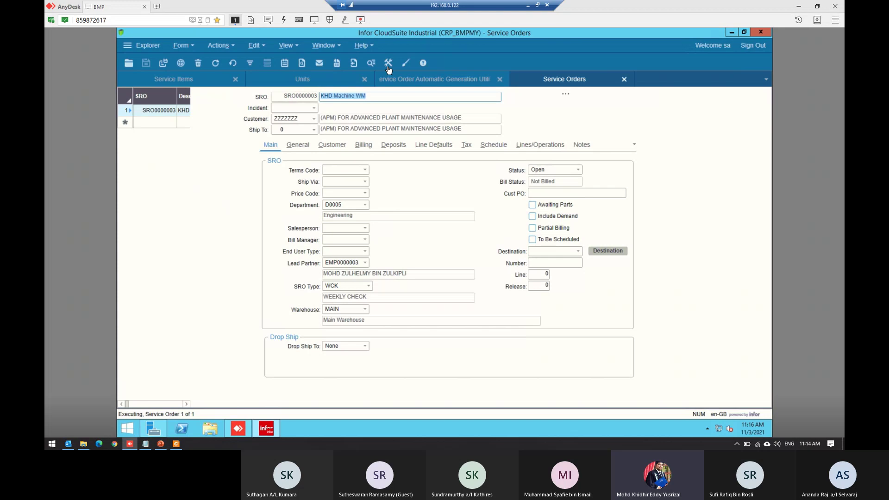
{"action": "left_click", "coordinate": [347, 206]}
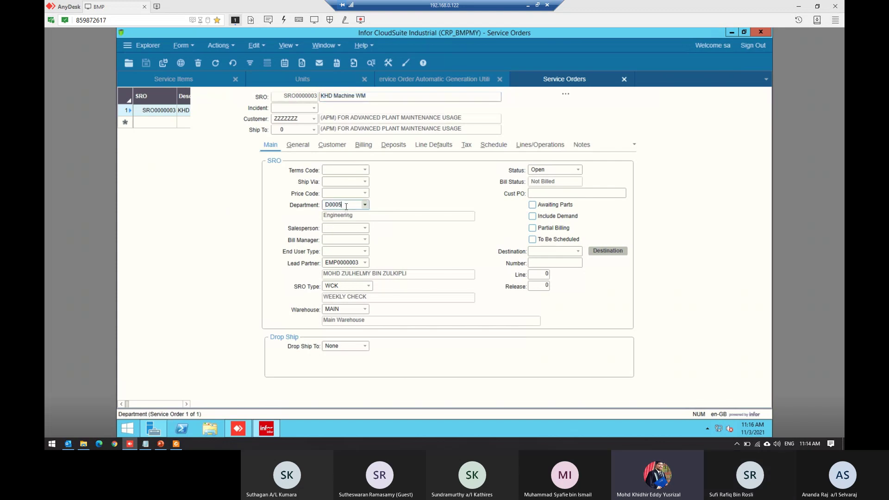
{"action": "left_click", "coordinate": [391, 206]}
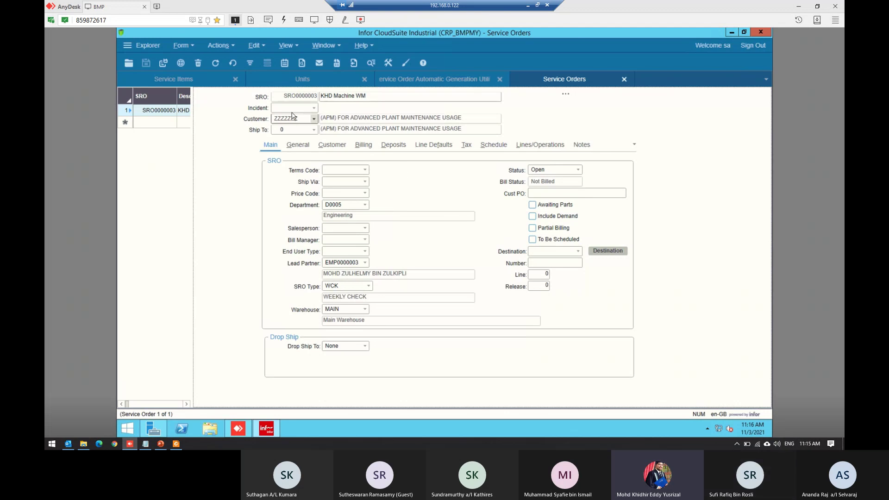
{"action": "left_click", "coordinate": [387, 97]}
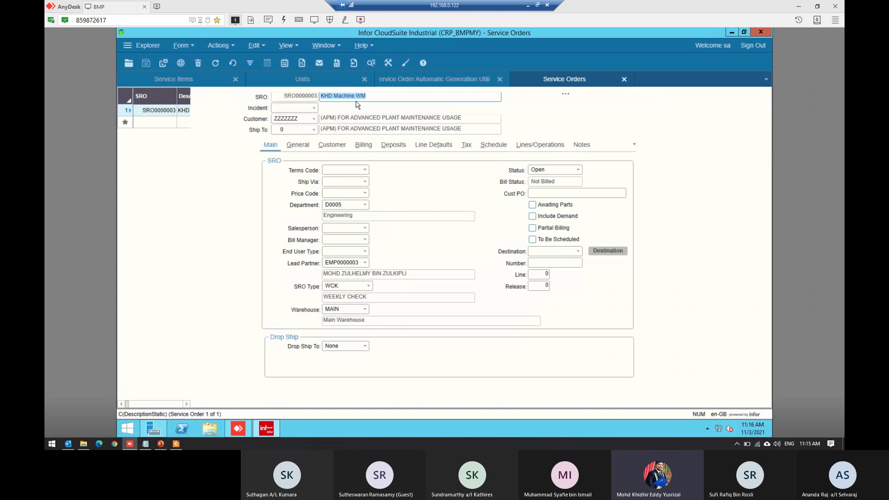
{"action": "left_click", "coordinate": [347, 206]}
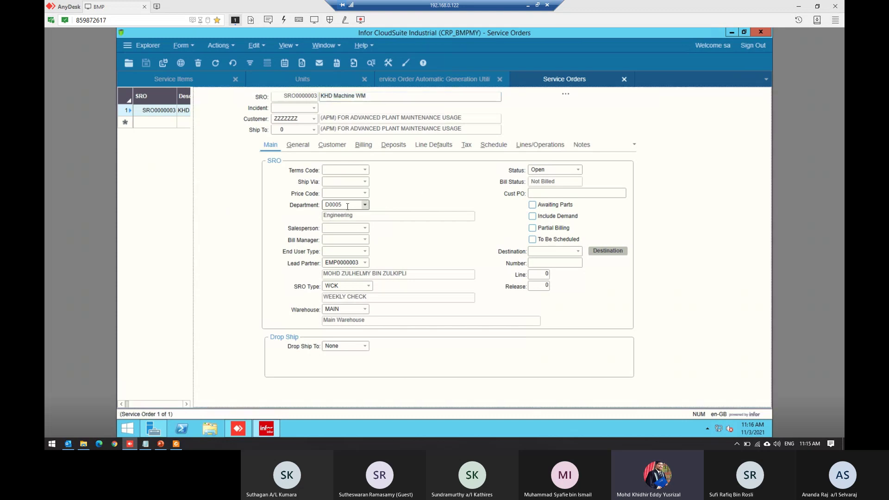
{"action": "double_click", "coordinate": [347, 206]}
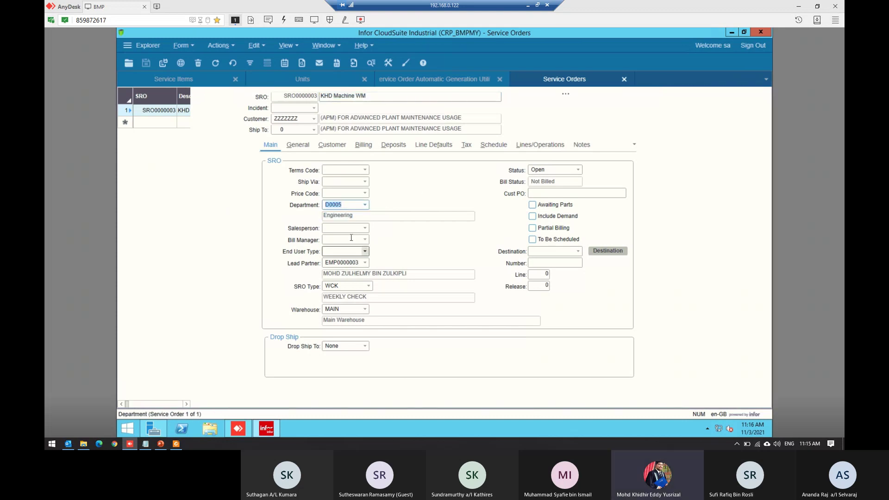
{"action": "left_click", "coordinate": [346, 206]}
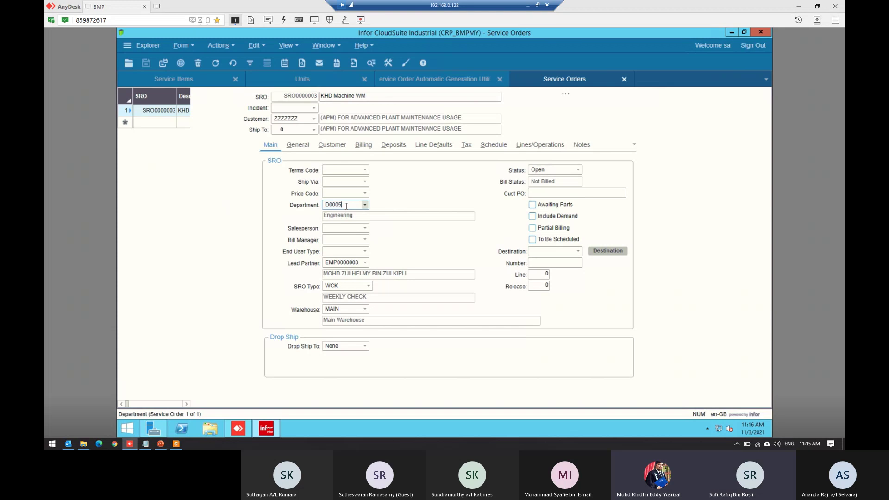
- Review the service order's lead partner, SRO type, warehouse and customer
{"action": "double_click", "coordinate": [342, 263]}
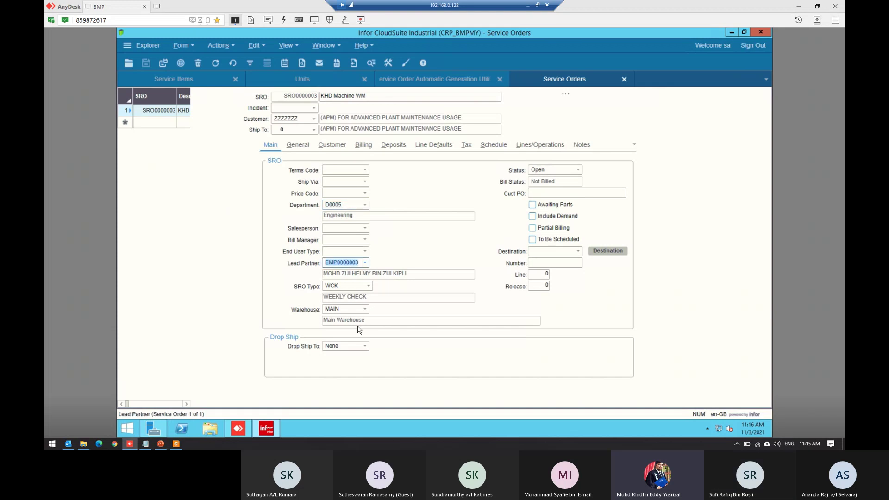
{"action": "double_click", "coordinate": [340, 286]}
{"action": "double_click", "coordinate": [336, 309]}
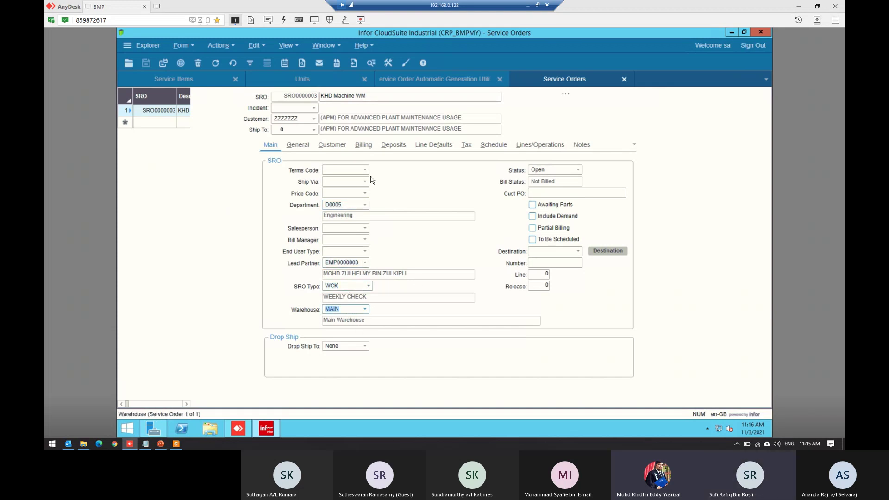
{"action": "left_click", "coordinate": [444, 119]}
{"action": "double_click", "coordinate": [464, 117]}
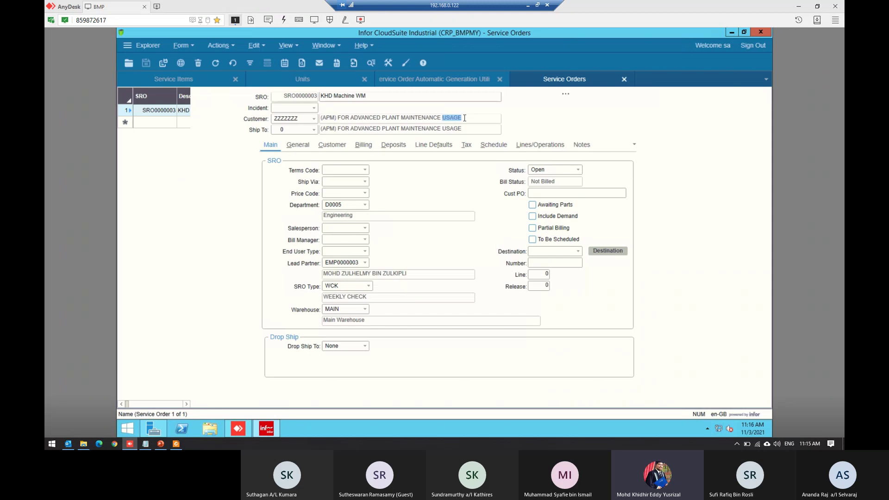
{"action": "left_click_drag", "start_coordinate": [464, 118], "coordinate": [322, 117]}
{"action": "left_click", "coordinate": [139, 269]}
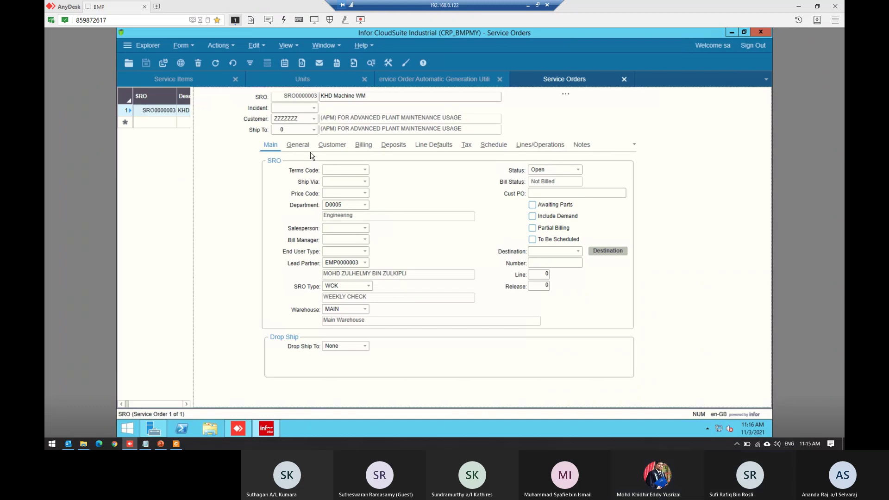
- Glance at the order's general information, and check the terms code, ship via and price code in its main details
{"action": "left_click", "coordinate": [298, 144]}
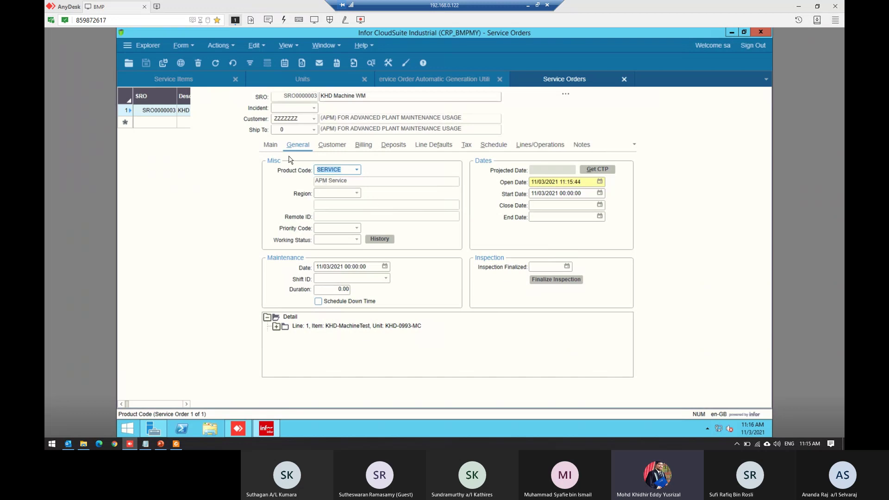
{"action": "left_click", "coordinate": [272, 151]}
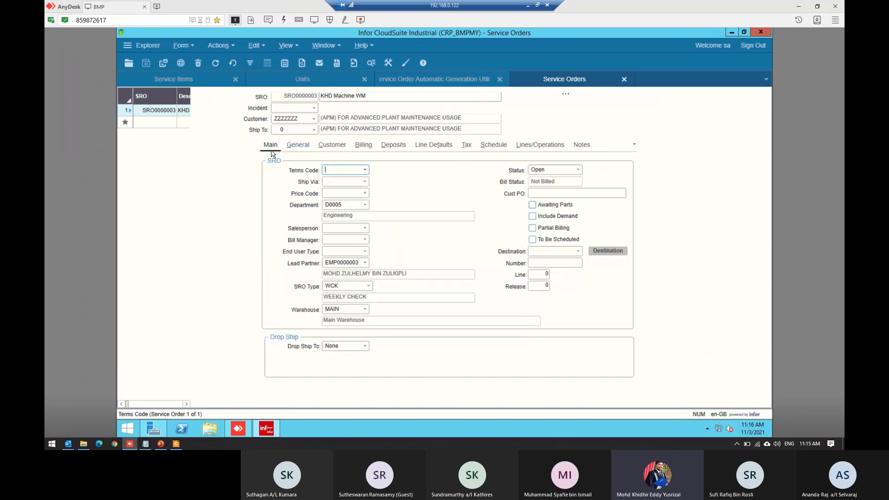
{"action": "left_click", "coordinate": [365, 170]}
{"action": "left_click", "coordinate": [366, 170]}
{"action": "left_click", "coordinate": [366, 182]}
{"action": "left_click", "coordinate": [366, 182]}
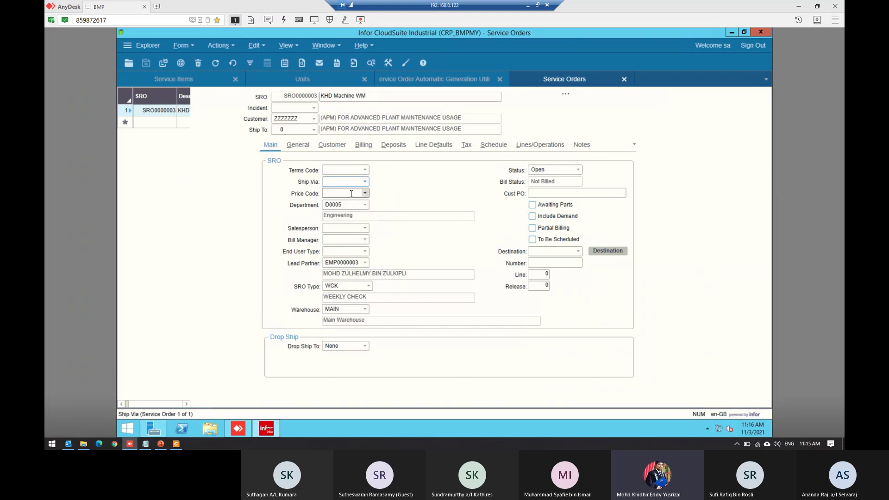
{"action": "left_click", "coordinate": [344, 193]}
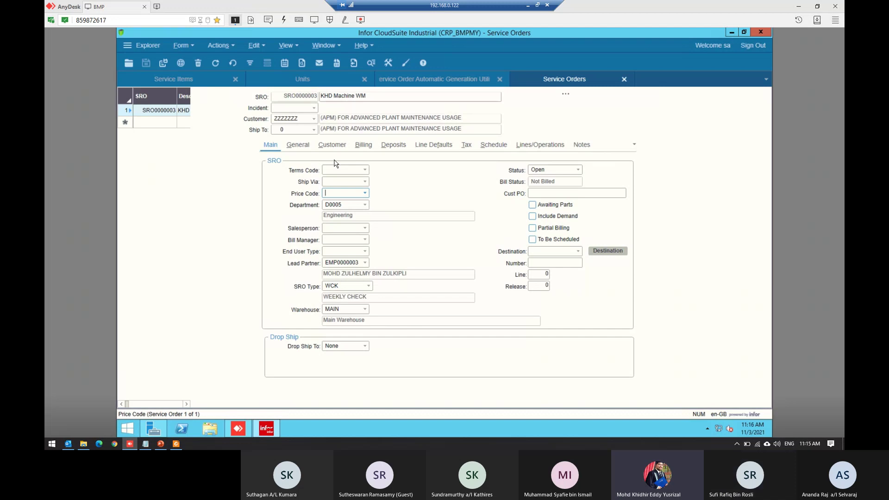
- Examine the open, start, close and end dates in the service order's general information
{"action": "left_click", "coordinate": [305, 149]}
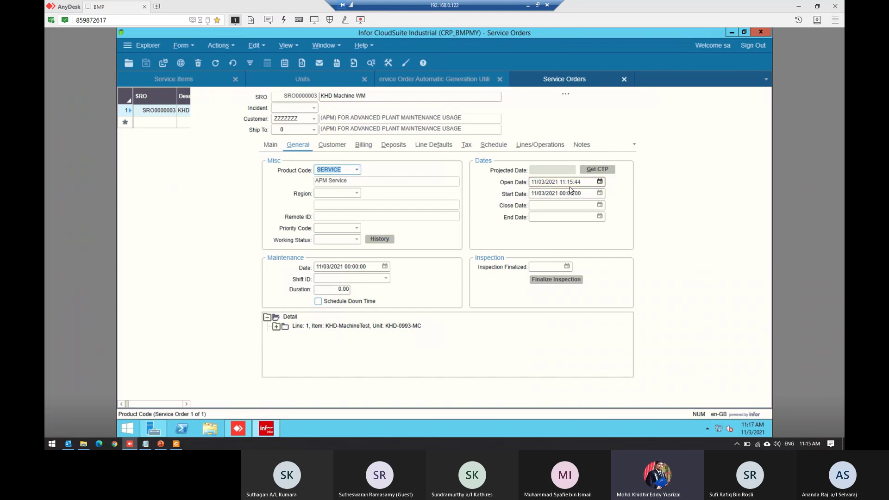
{"action": "left_click", "coordinate": [584, 182]}
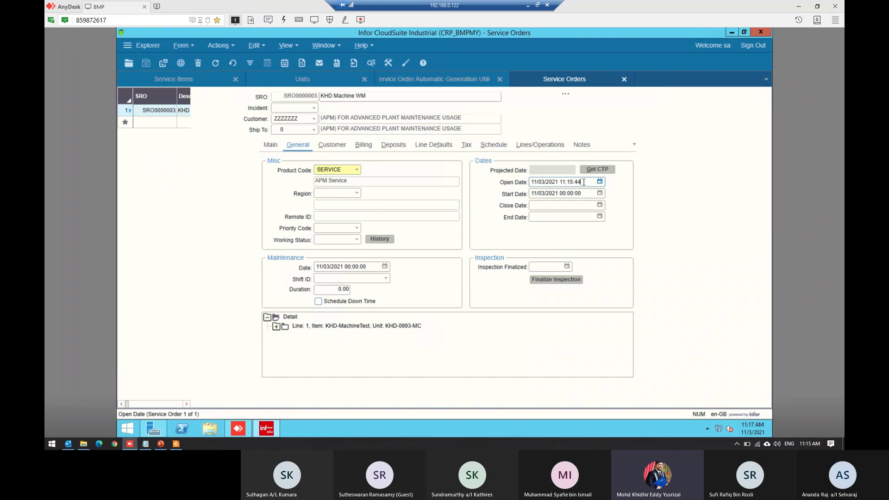
{"action": "left_click_drag", "start_coordinate": [584, 182], "coordinate": [513, 181]}
{"action": "left_click", "coordinate": [573, 194]}
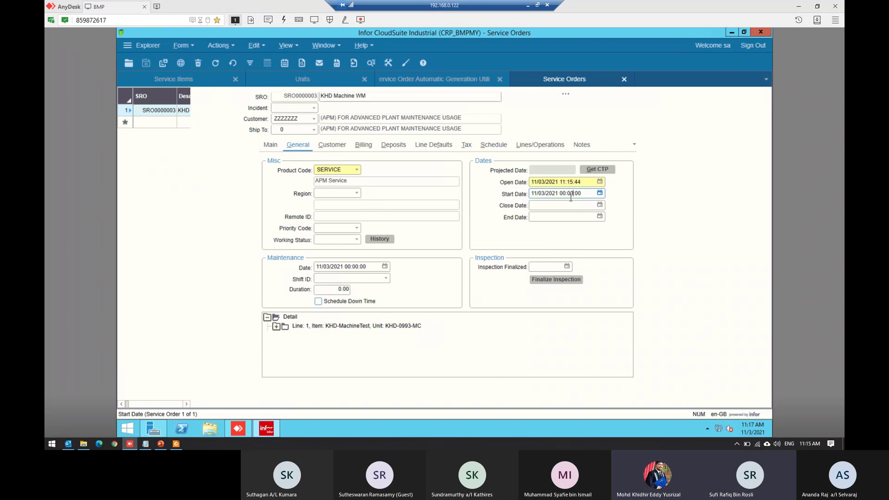
{"action": "left_click_drag", "start_coordinate": [584, 195], "coordinate": [507, 198]}
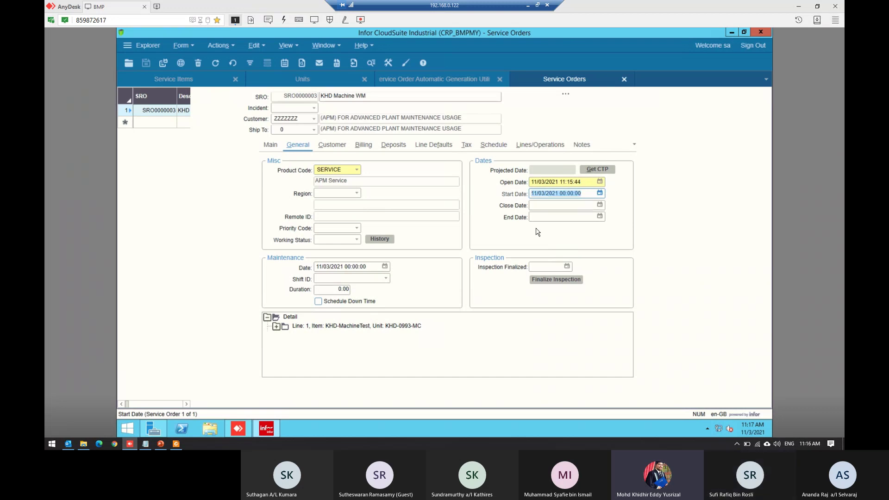
{"action": "left_click", "coordinate": [560, 204]}
{"action": "left_click", "coordinate": [563, 216]}
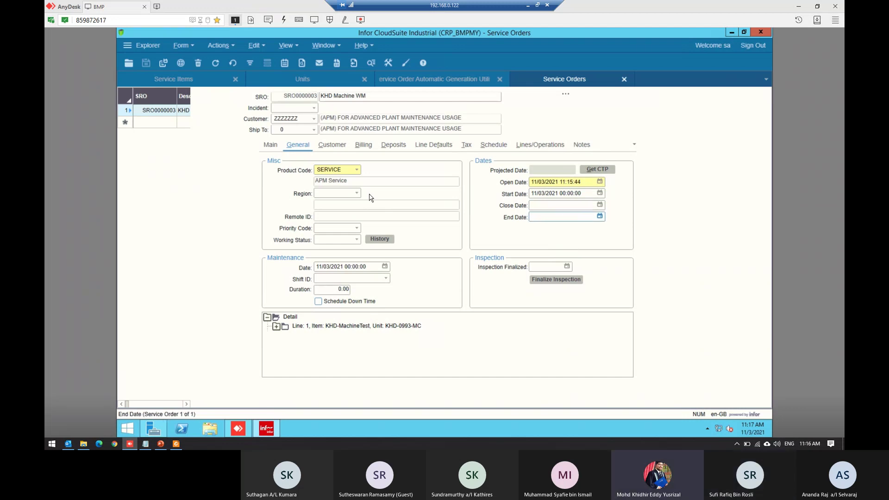
- Look through the order's customer, billing, line defaults, tax and schedule information, and display its lines and operations
{"action": "left_click", "coordinate": [336, 146]}
{"action": "left_click", "coordinate": [369, 146]}
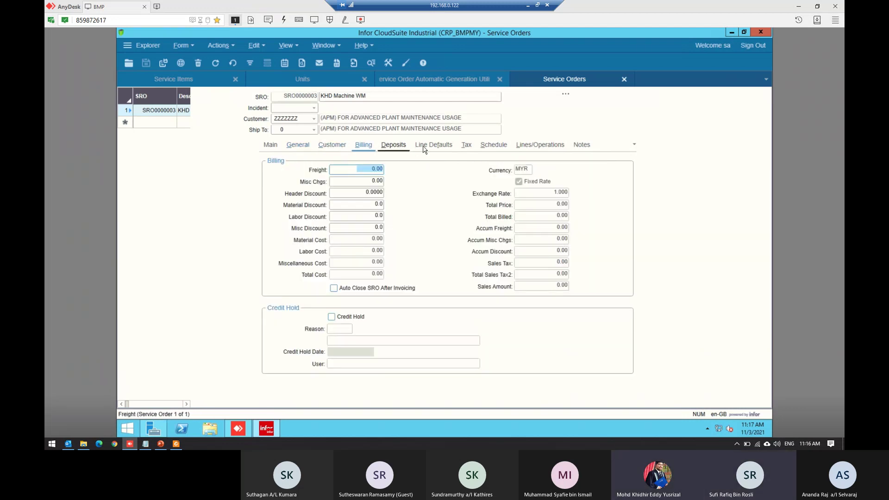
{"action": "left_click", "coordinate": [423, 146]}
{"action": "left_click", "coordinate": [466, 145]}
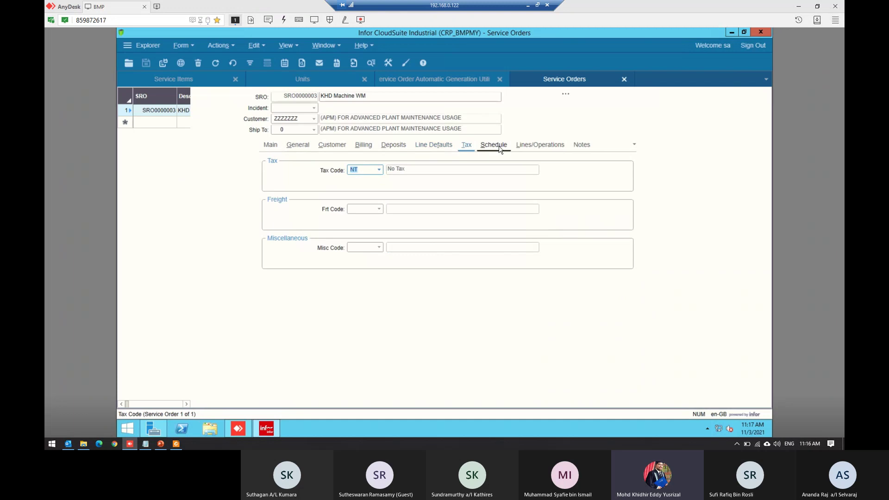
{"action": "left_click", "coordinate": [494, 145]}
{"action": "left_click", "coordinate": [537, 146]}
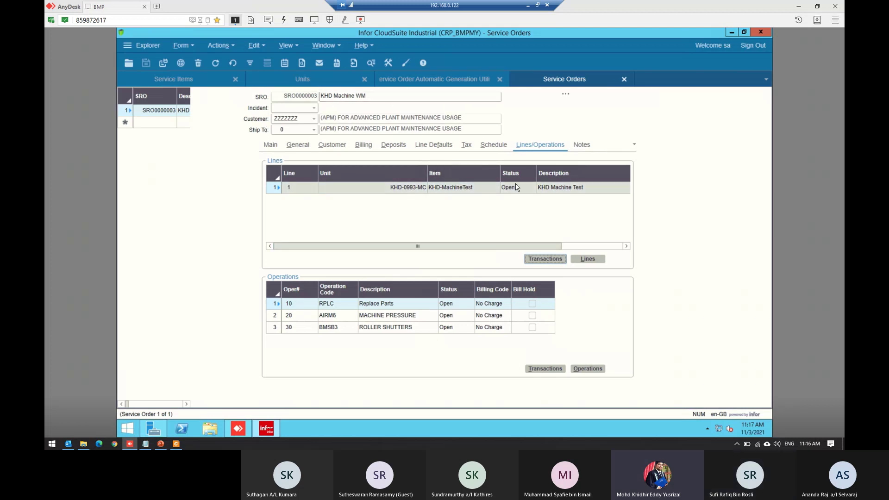
- Examine the order line's unit and item and the order's operations in their linked forms, returning to Service Orders
{"action": "left_click", "coordinate": [588, 259]}
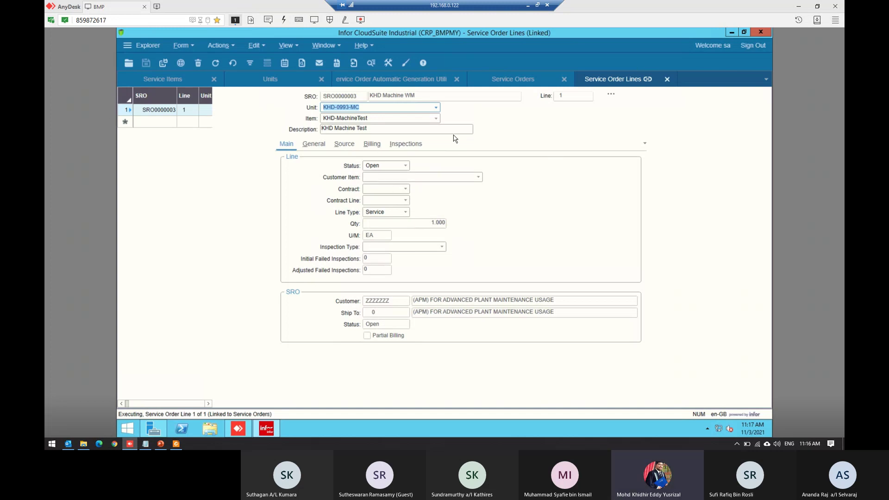
{"action": "left_click", "coordinate": [379, 121]}
{"action": "key", "text": "shift+Tab"}
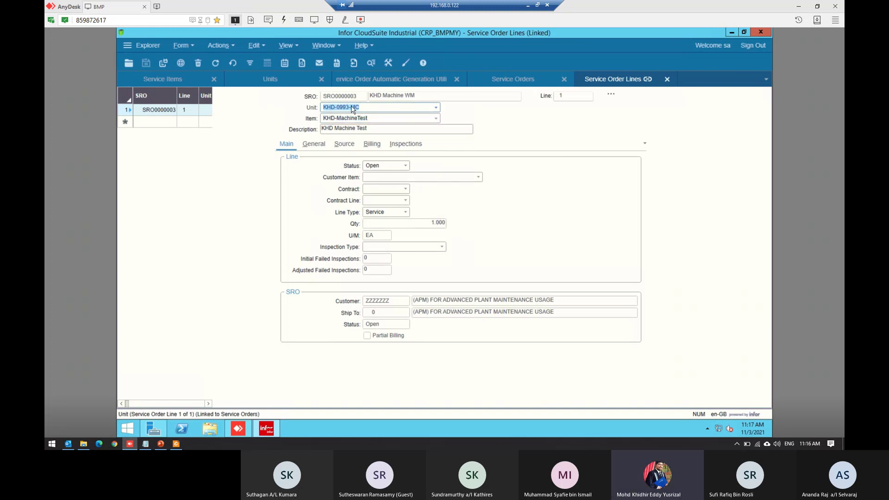
{"action": "left_click", "coordinate": [367, 108]}
{"action": "double_click", "coordinate": [398, 110]}
{"action": "left_click_drag", "start_coordinate": [296, 112], "coordinate": [309, 105]}
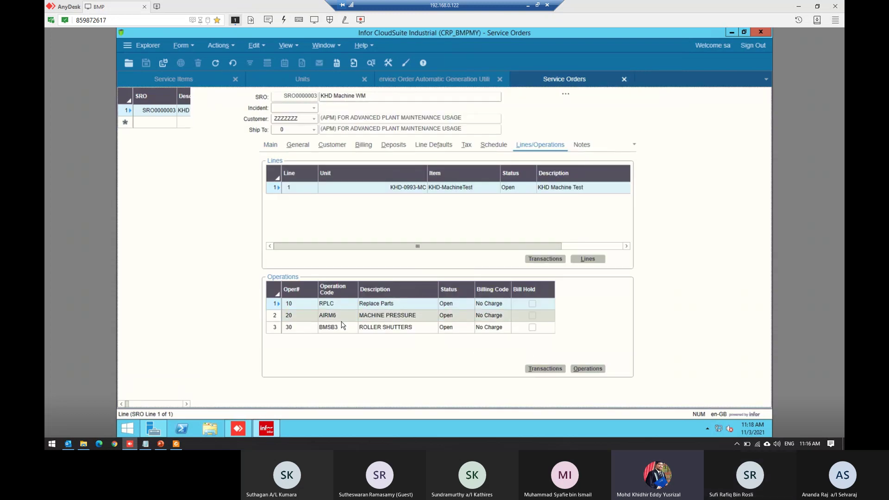
{"action": "left_click", "coordinate": [588, 368]}
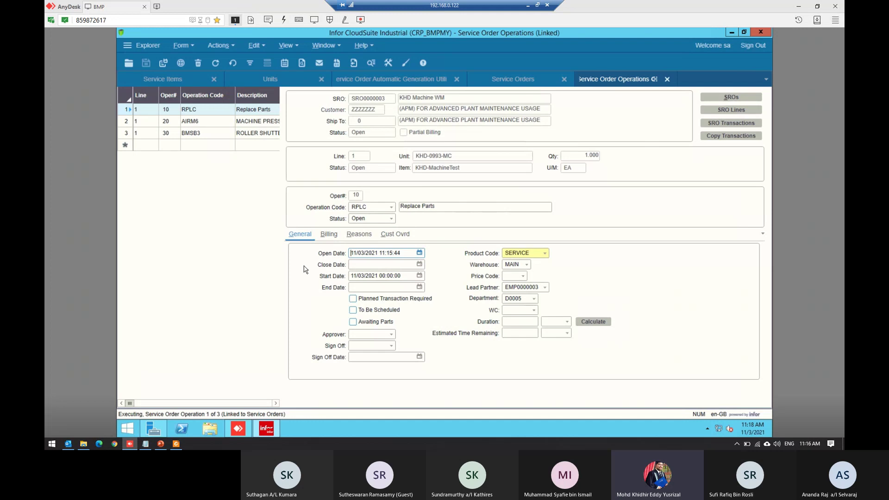
{"action": "left_click", "coordinate": [667, 80]}
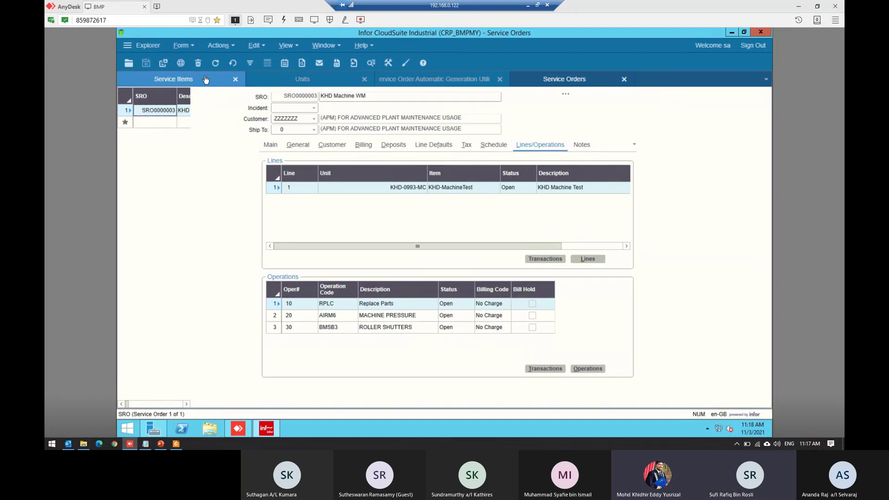
- List all service orders without filter criteria, view the first order's main details, and return to the generation utility
{"action": "left_click", "coordinate": [249, 66]}
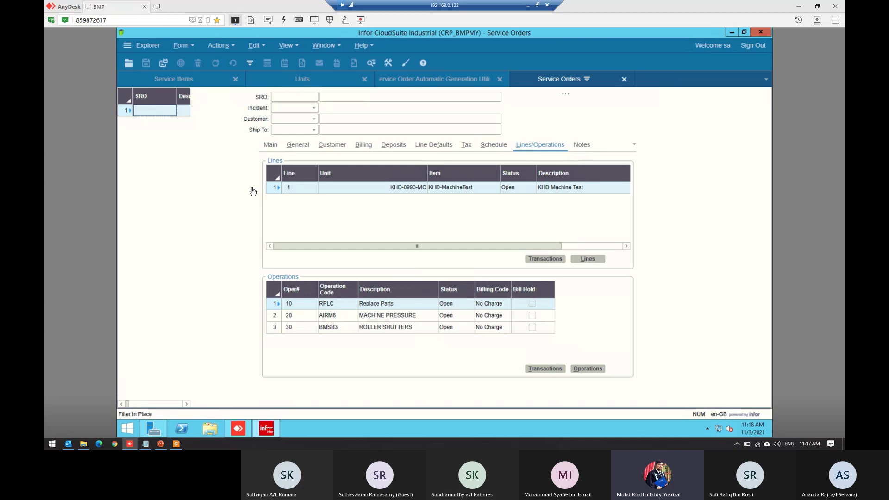
{"action": "key", "text": "F4"}
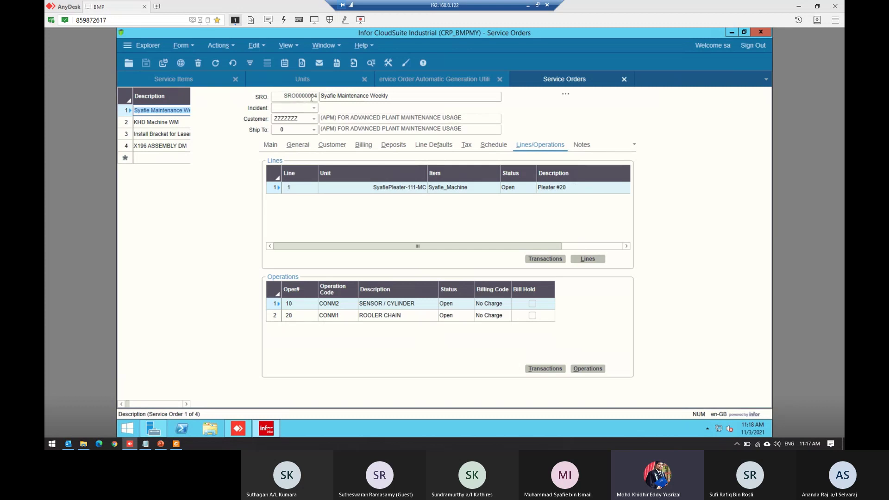
{"action": "left_click", "coordinate": [272, 145]}
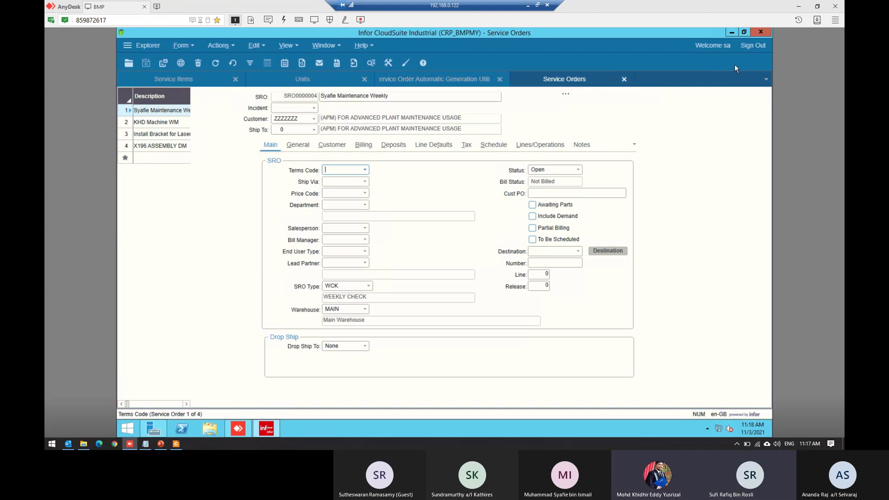
{"action": "left_click", "coordinate": [455, 77]}
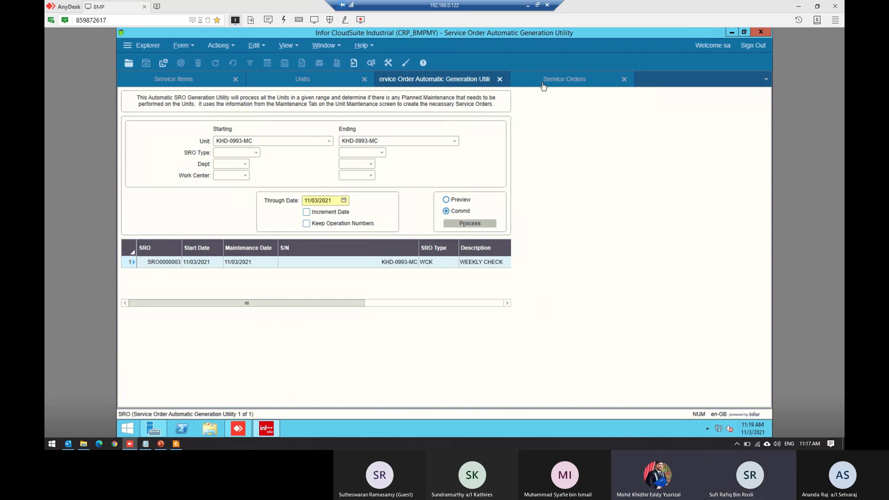
- Preview the planned service orders for unit KHD-0993-MC through 11/03/2021 in the automatic generation utility
{"action": "left_click", "coordinate": [560, 79]}
{"action": "left_click", "coordinate": [297, 82]}
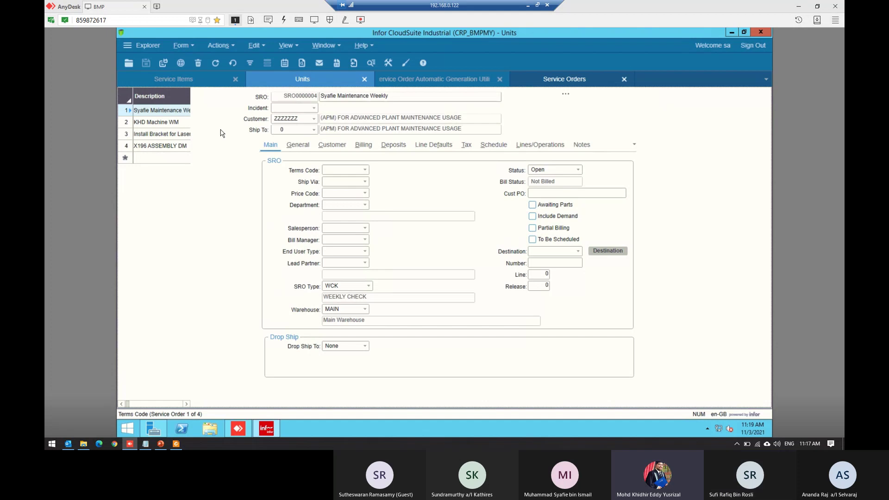
{"action": "left_click", "coordinate": [418, 83]}
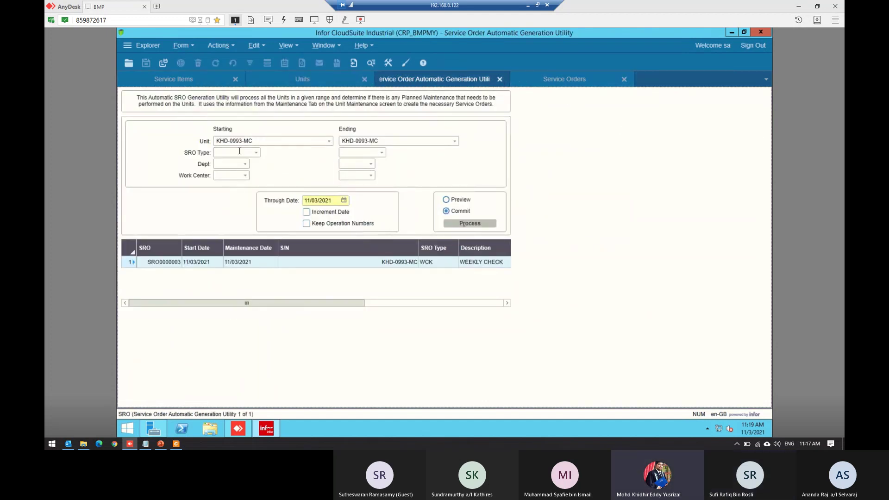
{"action": "left_click", "coordinate": [446, 199]}
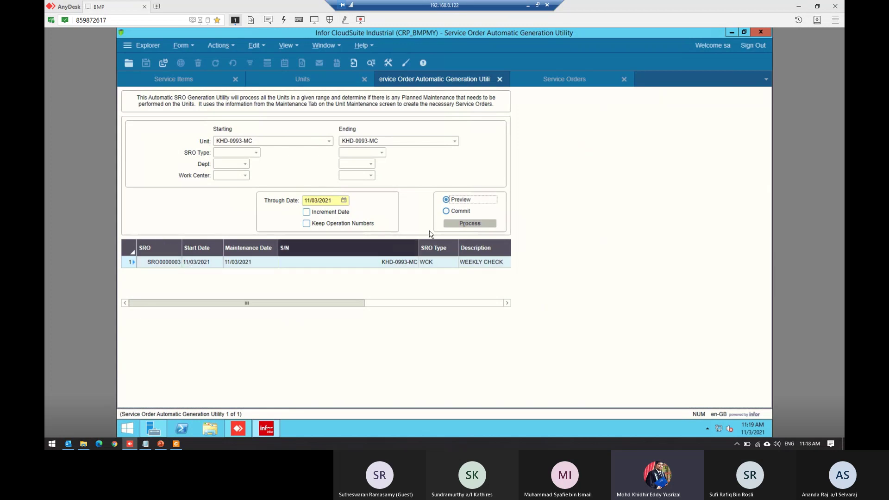
{"action": "left_click", "coordinate": [456, 224]}
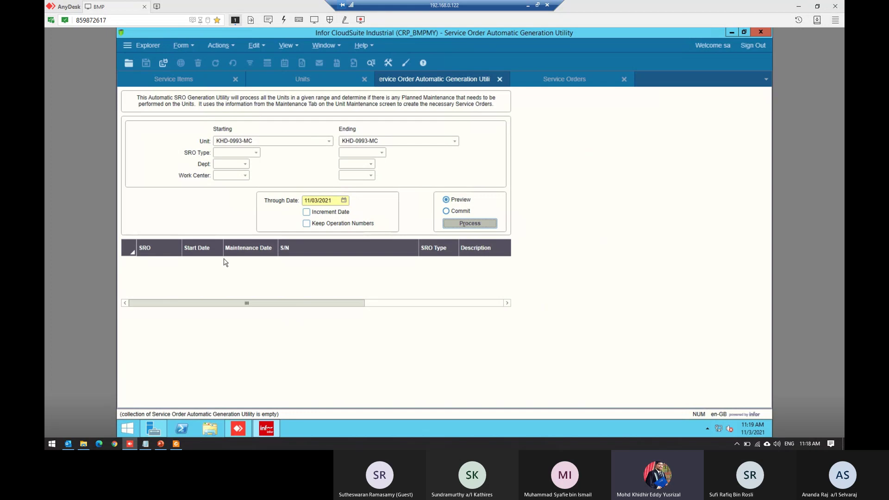
- Set the through date to 18/03/2021, preview the result, and commit the service order for unit KHD-0993-MC
{"action": "left_click", "coordinate": [343, 200]}
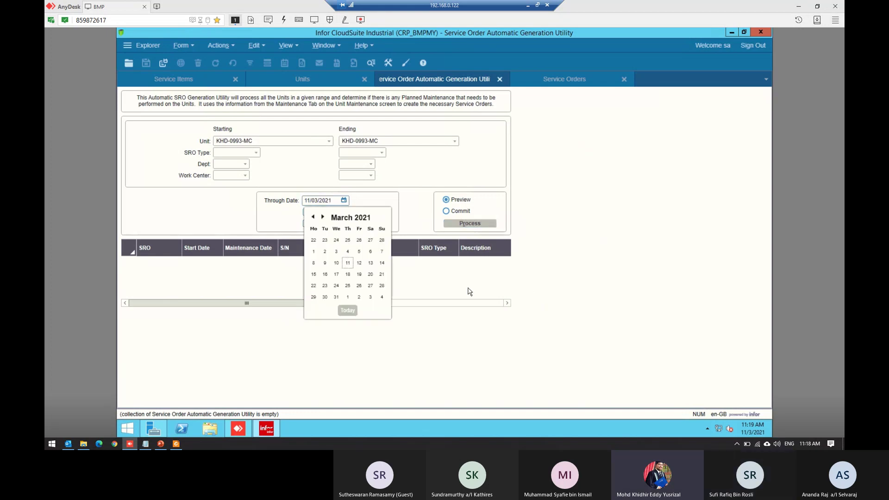
{"action": "left_click", "coordinate": [348, 274]}
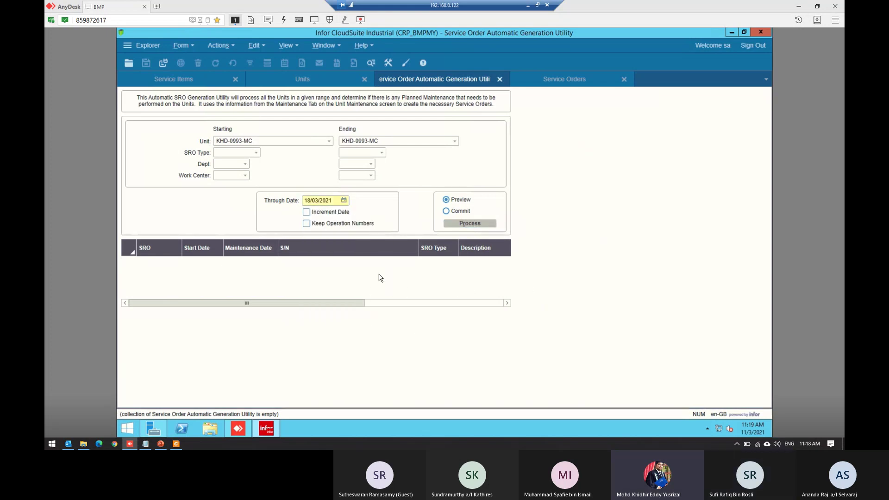
{"action": "left_click", "coordinate": [461, 224]}
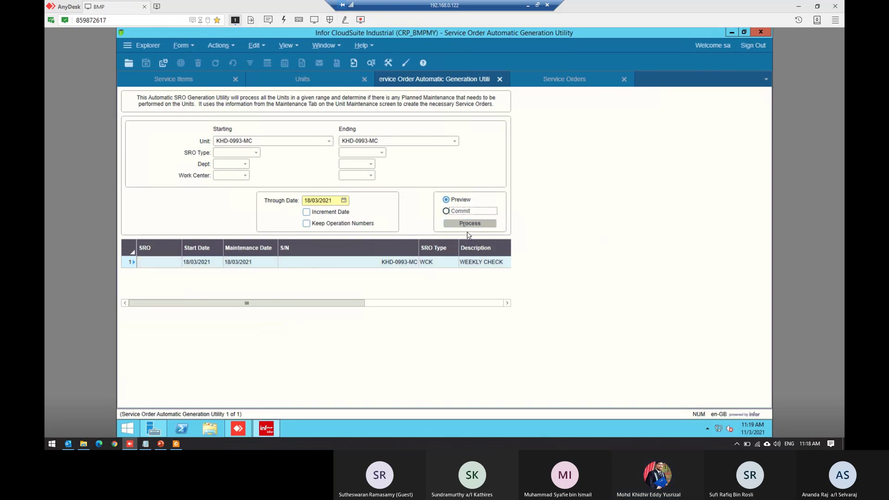
{"action": "left_click", "coordinate": [446, 211]}
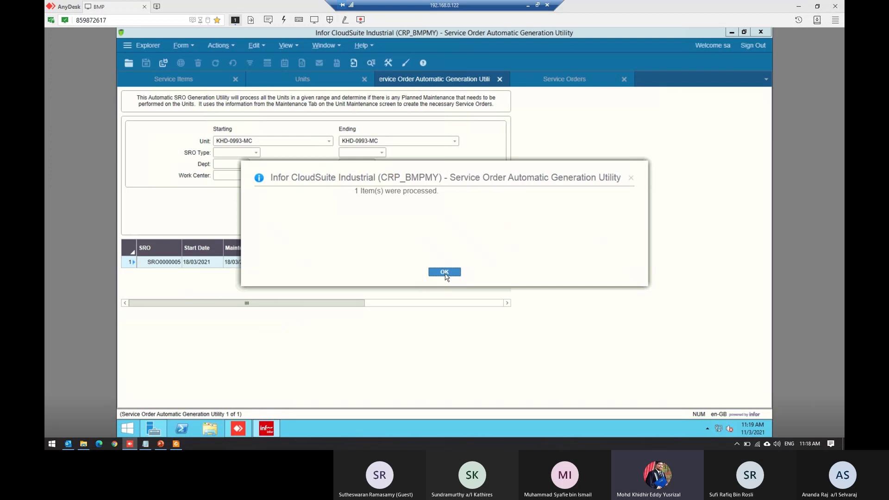
{"action": "left_click", "coordinate": [444, 271]}
- Open the details of the newly generated service order and view its general information
{"action": "right_click", "coordinate": [160, 263]}
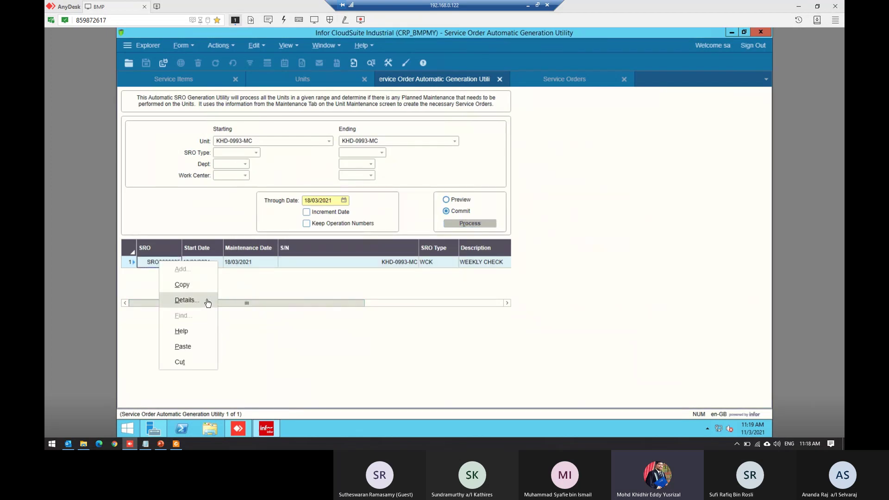
{"action": "left_click", "coordinate": [207, 302]}
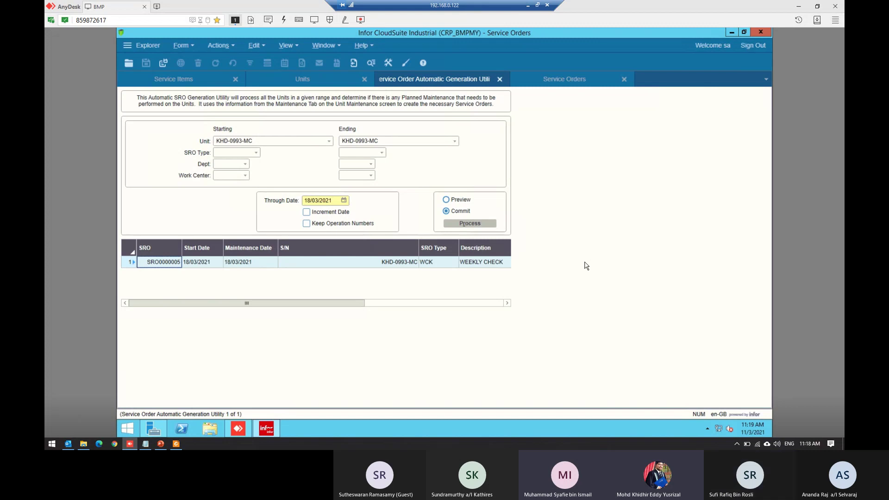
{"action": "left_click", "coordinate": [298, 149]}
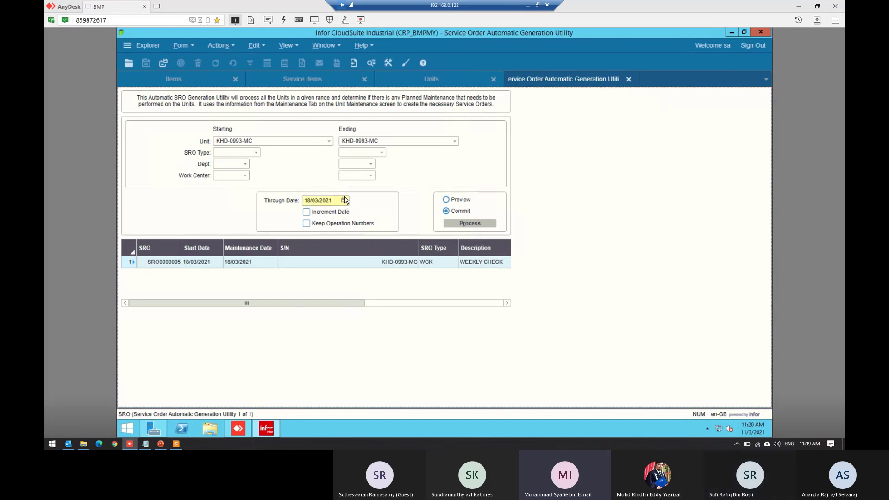
- Preview unit KHD-0993-MC again through 18/03/2021 without committing, and return to the Units form
{"action": "left_click", "coordinate": [453, 201]}
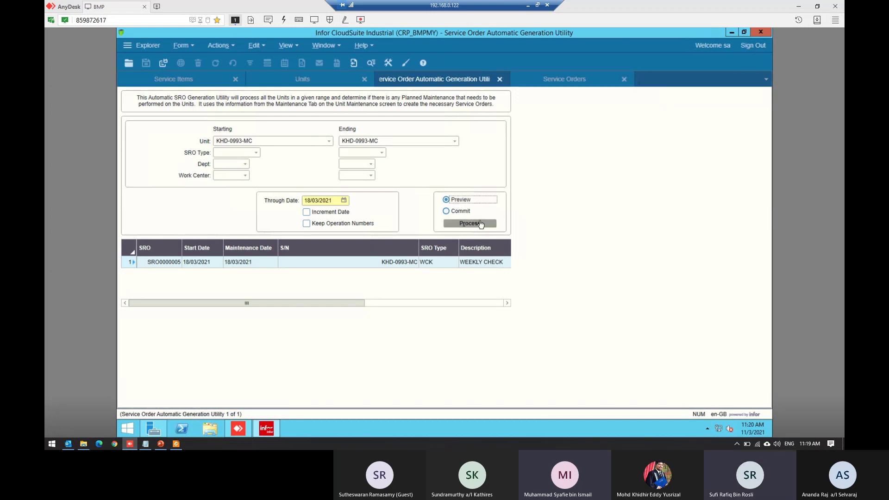
{"action": "left_click", "coordinate": [469, 223]}
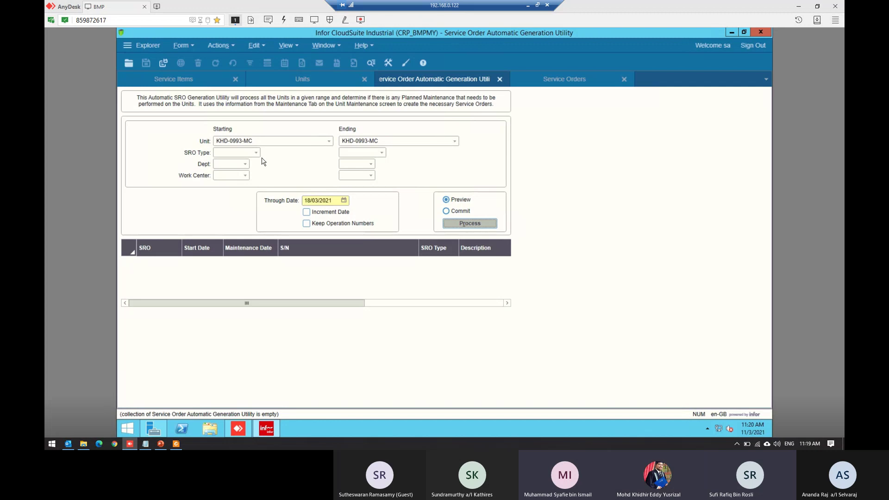
{"action": "left_click", "coordinate": [286, 82]}
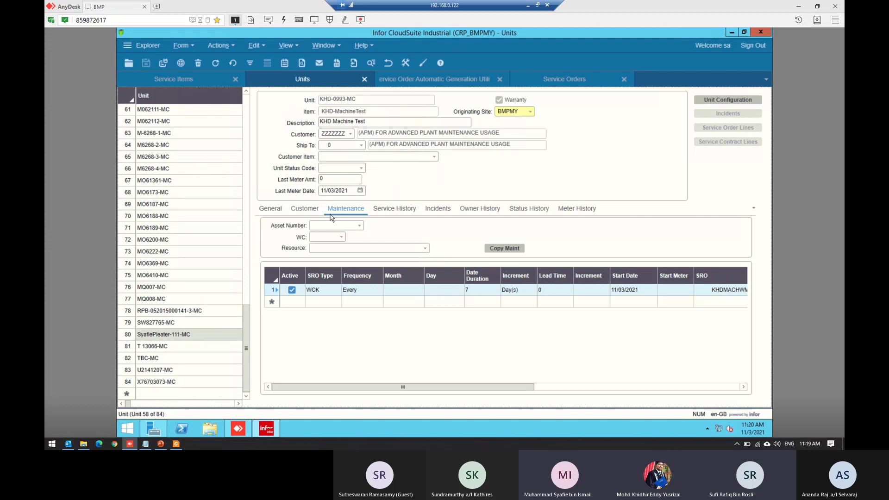
- Try to enable Schedule Future on the weekly maintenance row of the Pleater #20 unit
{"action": "left_click", "coordinate": [623, 387]}
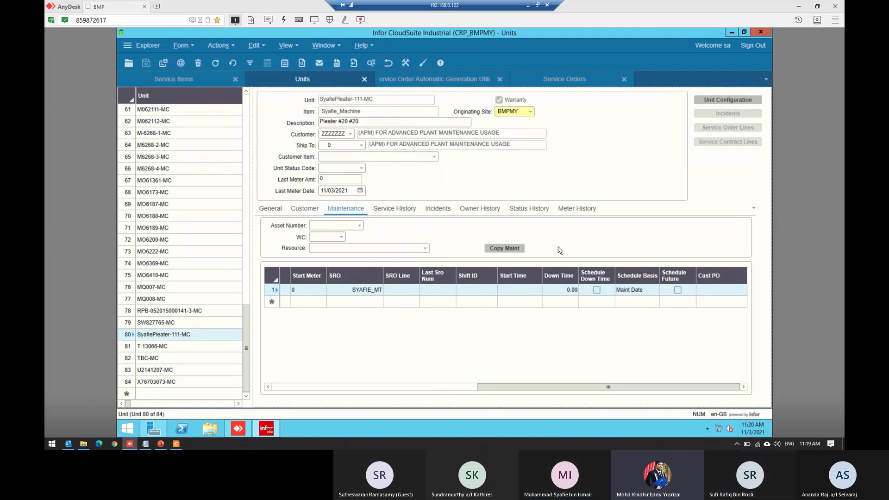
{"action": "left_click", "coordinate": [677, 290]}
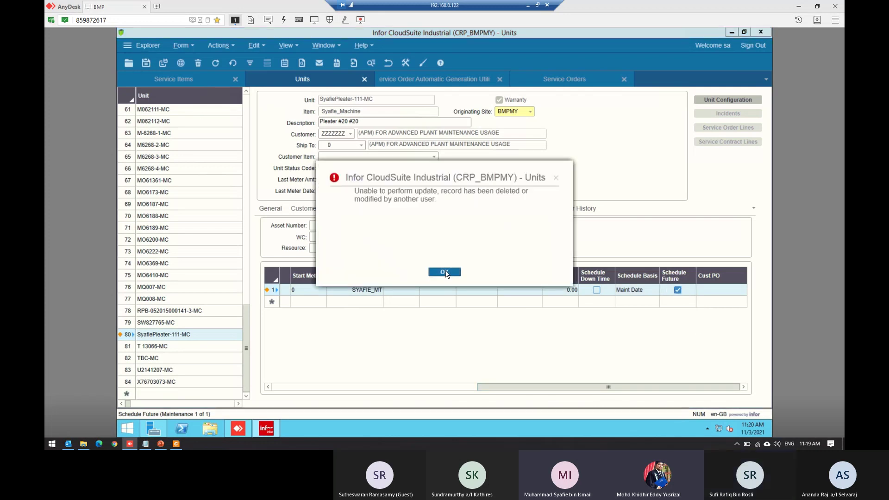
{"action": "left_click", "coordinate": [445, 273]}
- Refresh the unit data without saving pending changes, and enable and save Schedule Future on the Pleater #20 unit's weekly maintenance row
{"action": "left_click", "coordinate": [215, 61]}
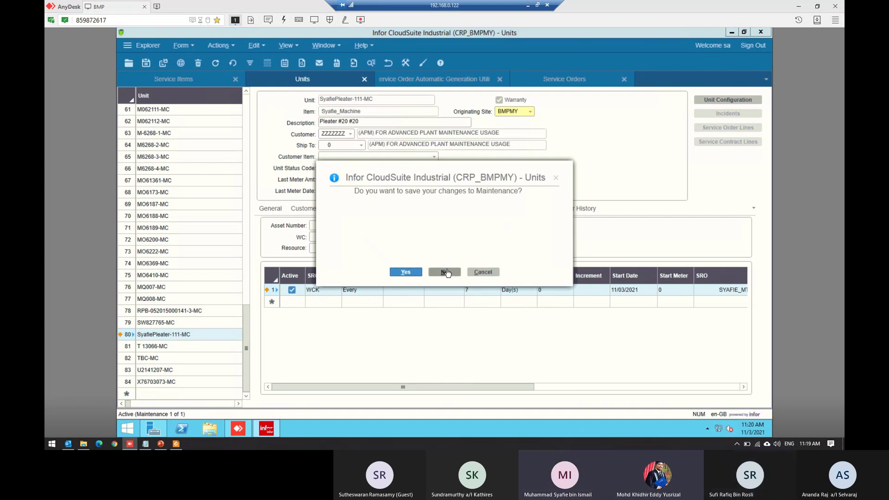
{"action": "left_click", "coordinate": [446, 272]}
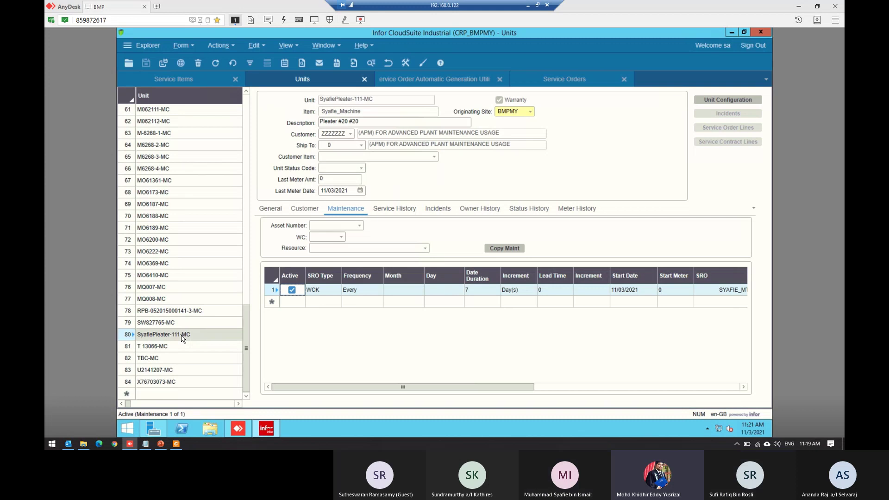
{"action": "left_click", "coordinate": [581, 387]}
{"action": "left_click", "coordinate": [610, 387]}
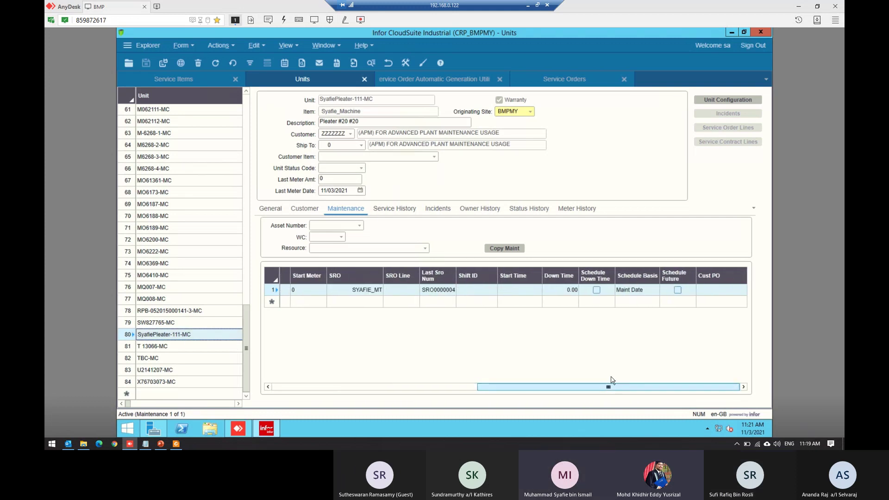
{"action": "left_click", "coordinate": [677, 290]}
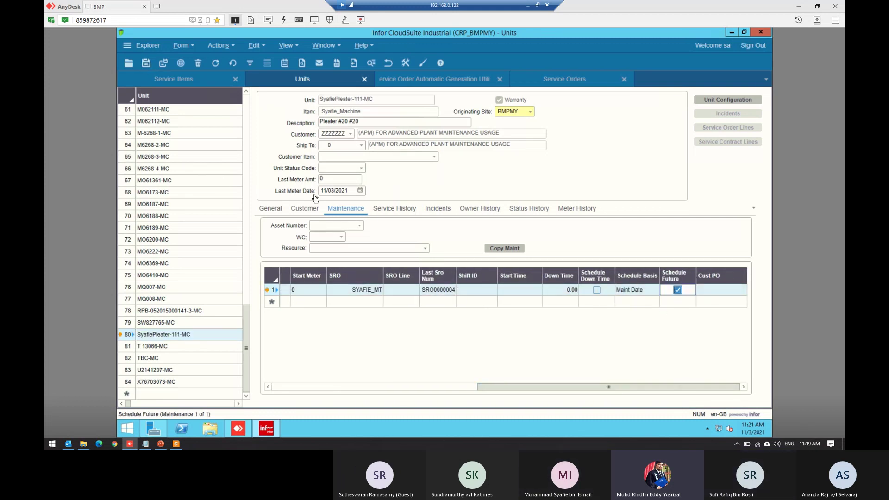
{"action": "key", "text": "ctrl+s"}
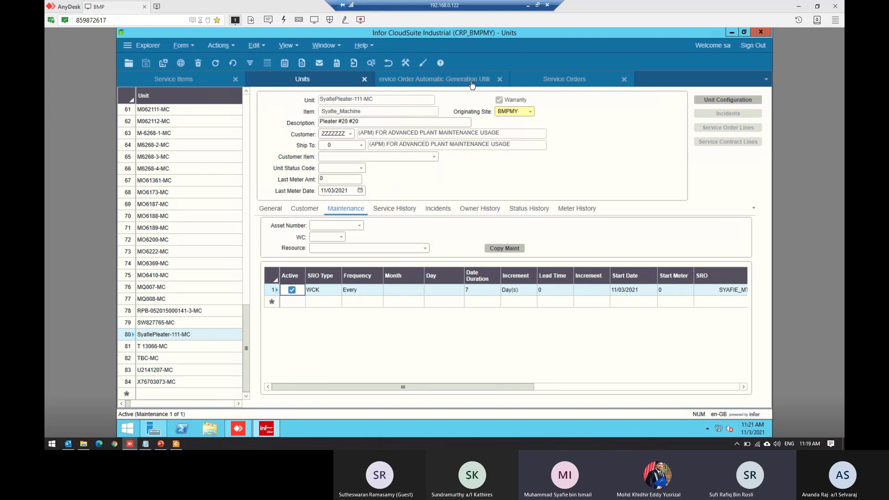
- Use the Pleater #20 unit as starting and ending unit in the generation utility and preview its service orders through 18/03/2021
{"action": "double_click", "coordinate": [392, 100]}
{"action": "key", "text": "ctrl+c"}
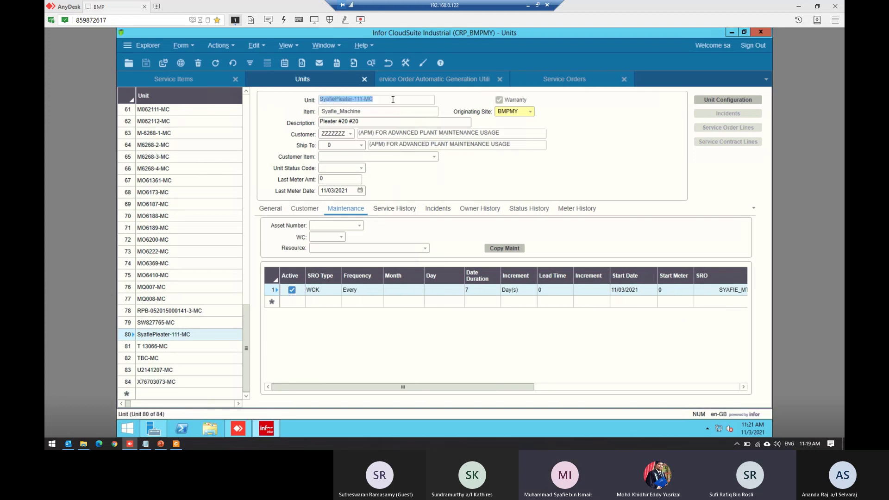
{"action": "left_click", "coordinate": [423, 79]}
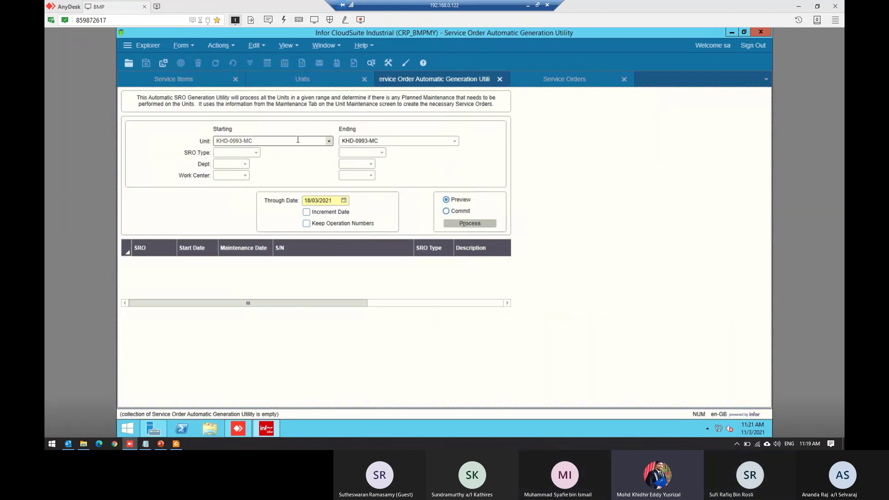
{"action": "key", "text": "Tab"}
{"action": "key", "text": "ctrl+v"}
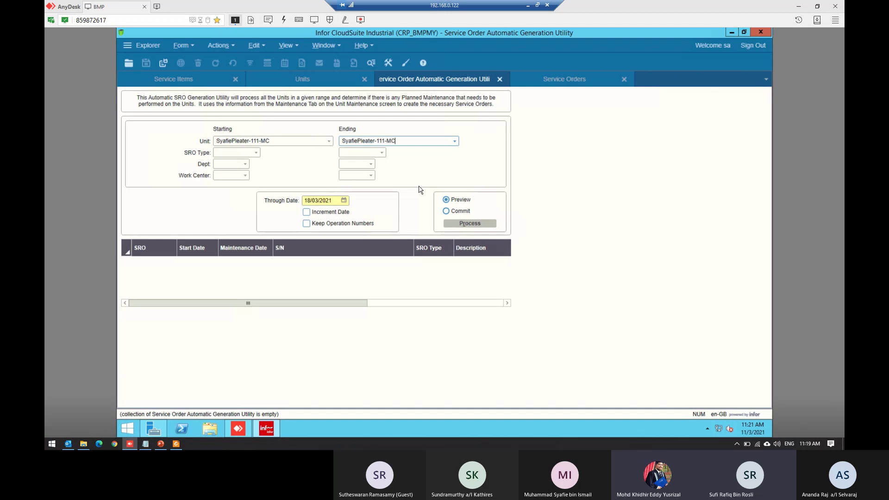
{"action": "left_click", "coordinate": [458, 225]}
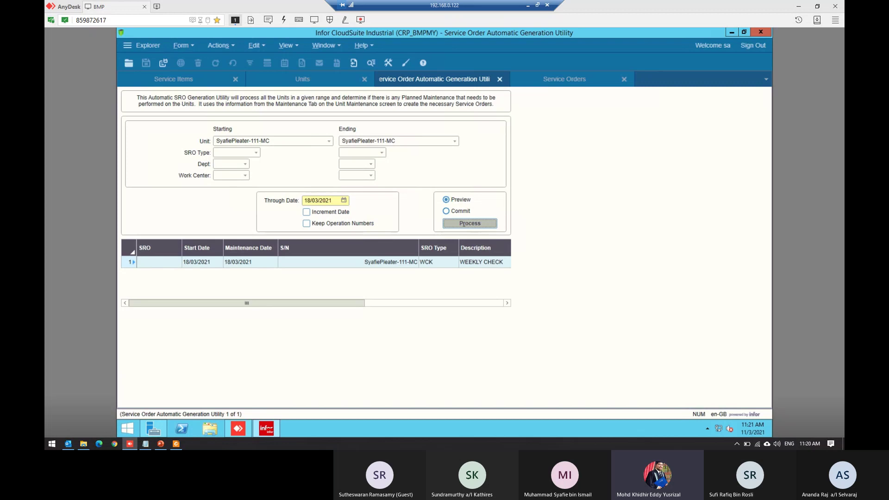
- Check the Units and Service Orders forms, and examine the Service Order Transaction stage in the PowerPoint training guide's process diagram
{"action": "left_click", "coordinate": [338, 84]}
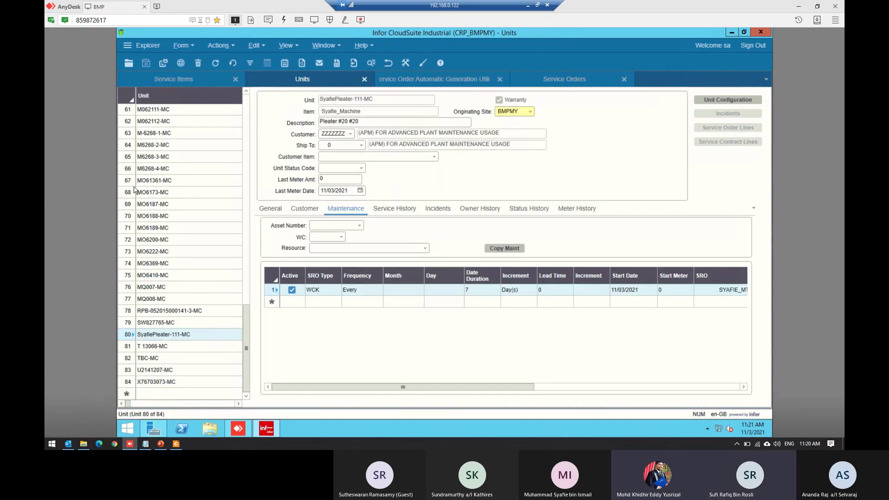
{"action": "left_click", "coordinate": [532, 82]}
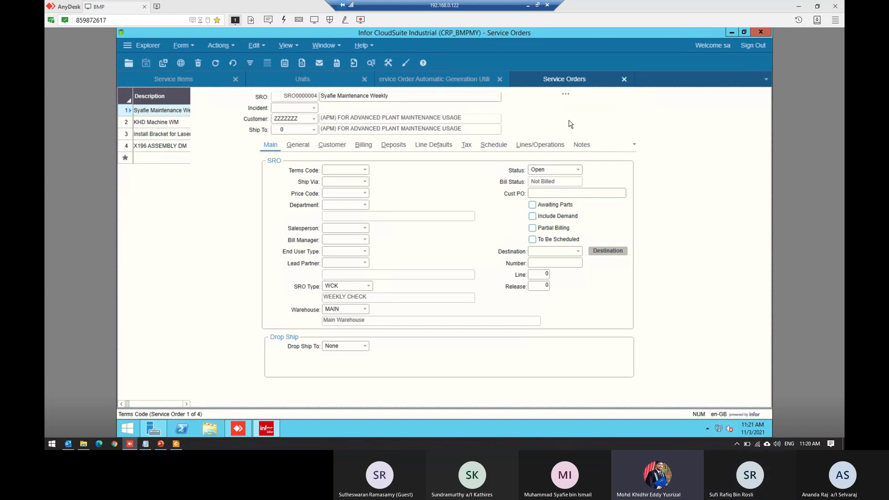
{"action": "left_click", "coordinate": [162, 443]}
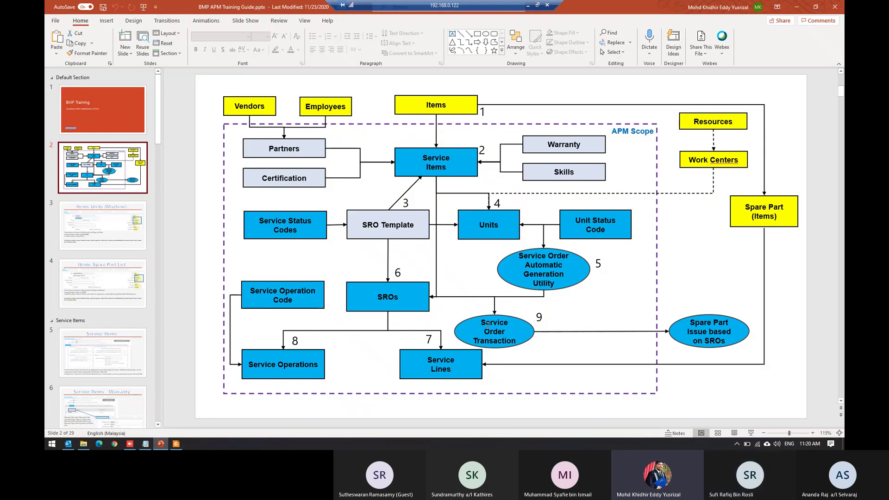
{"action": "left_click_drag", "start_coordinate": [481, 323], "coordinate": [516, 341]}
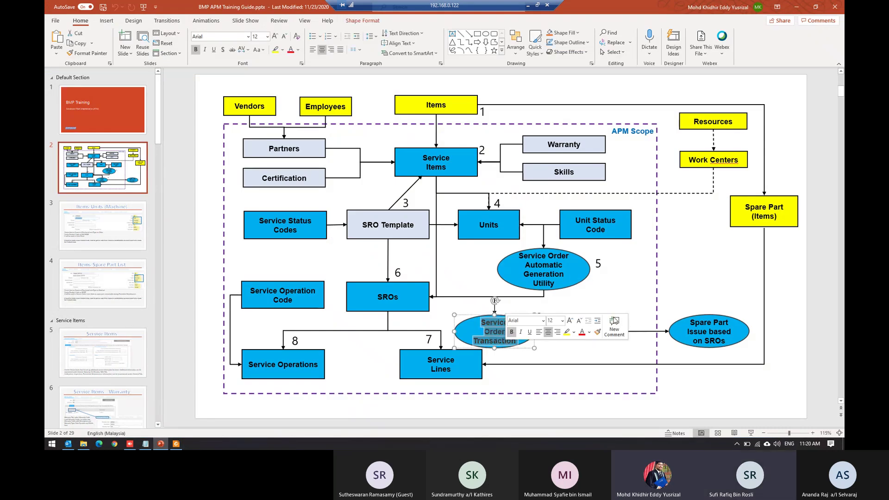
{"action": "left_click", "coordinate": [617, 275]}
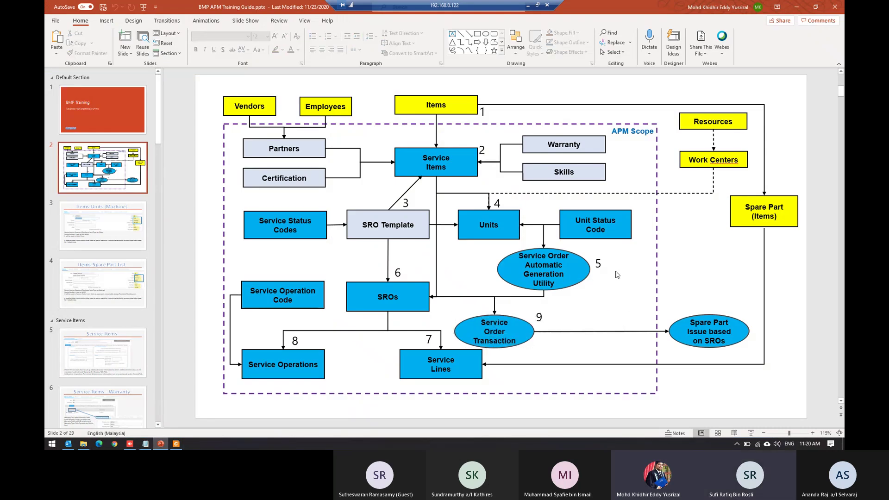
{"action": "left_click", "coordinate": [797, 8]}
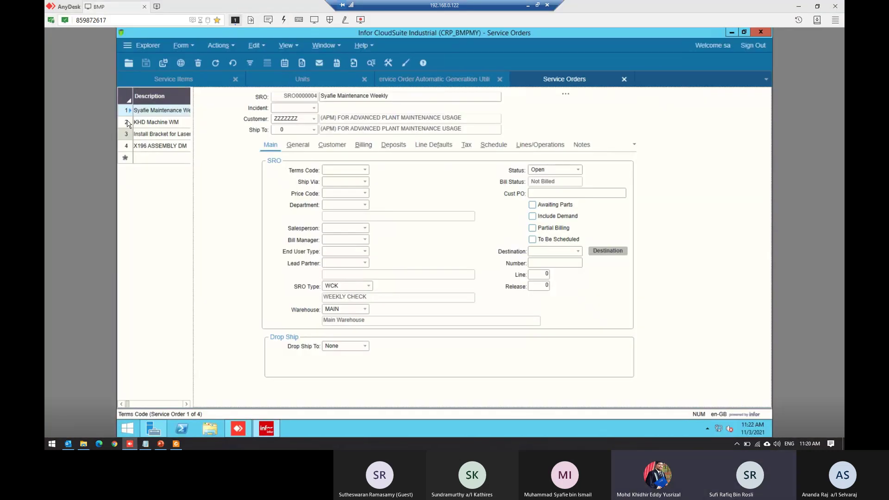
{"action": "left_click", "coordinate": [187, 46]}
{"action": "left_click", "coordinate": [202, 65]}
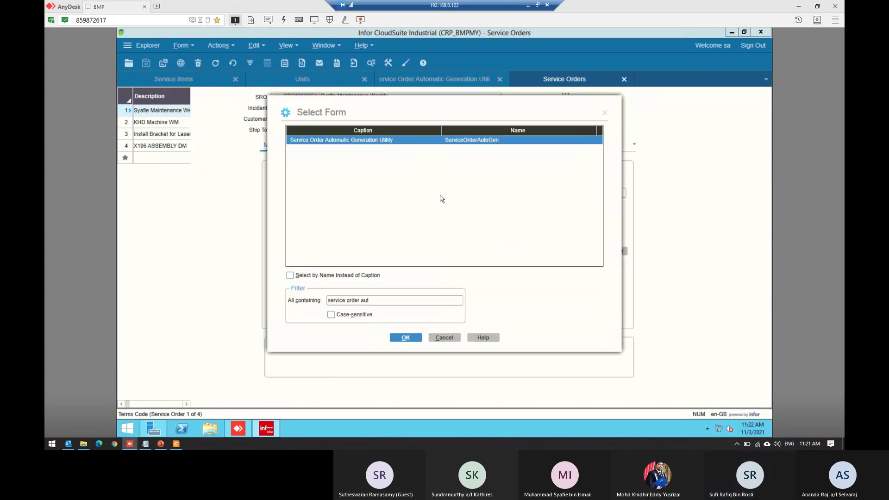
{"action": "left_click", "coordinate": [403, 300]}
{"action": "left_click_drag", "start_coordinate": [406, 299], "coordinate": [300, 304]}
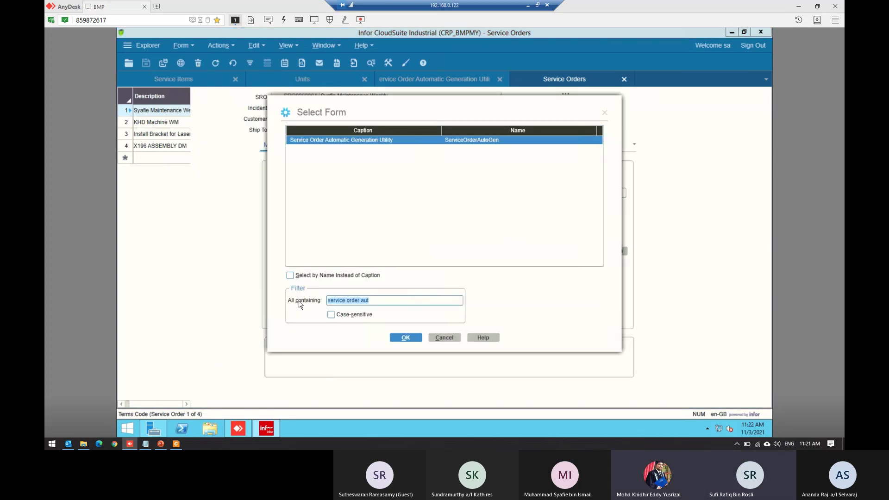
{"action": "key", "text": "BackSpace"}
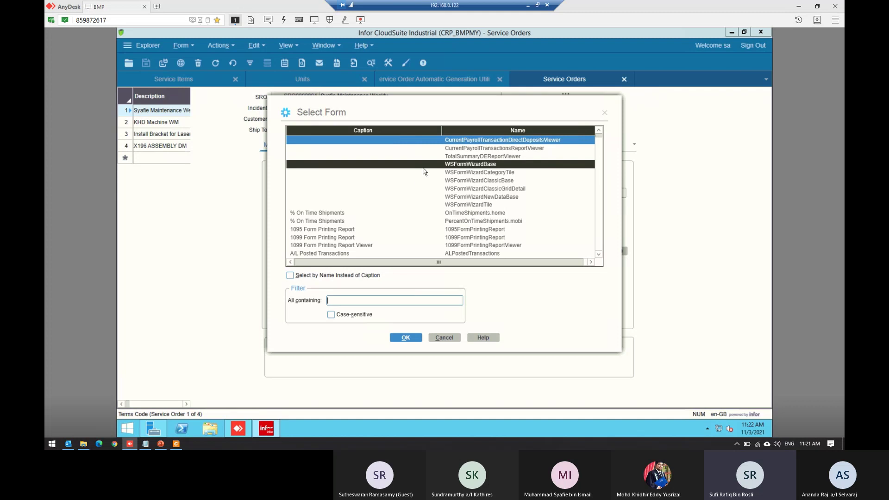
{"action": "left_click", "coordinate": [424, 166]}
{"action": "type", "text": "ser"}
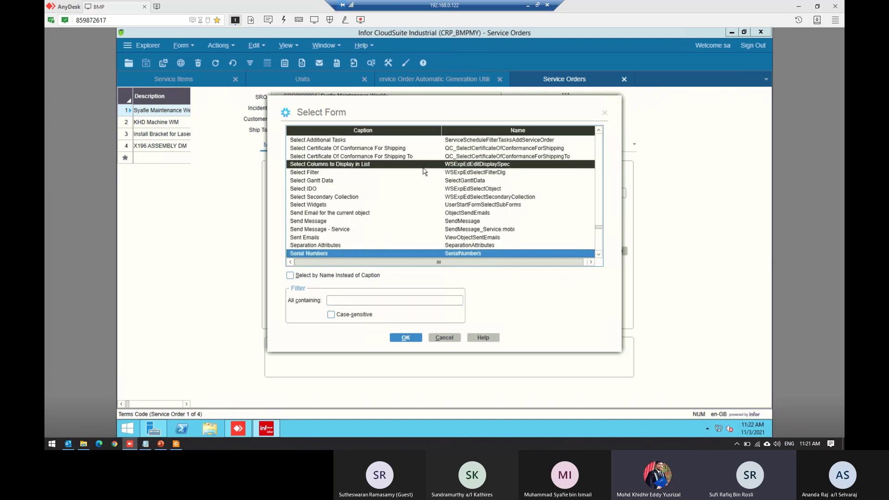
{"action": "left_click", "coordinate": [404, 212]}
{"action": "scroll", "coordinate": [404, 215], "scroll_direction": "down", "scroll_amount": 1}
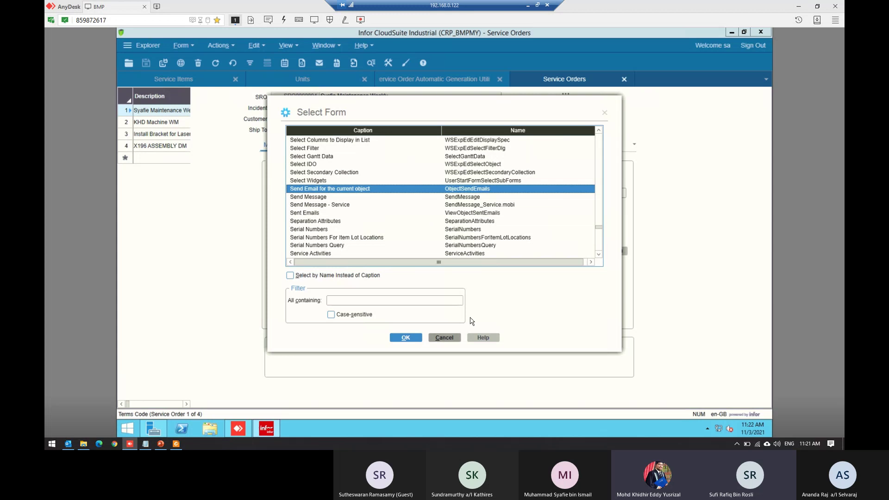
{"action": "key", "text": "Escape"}
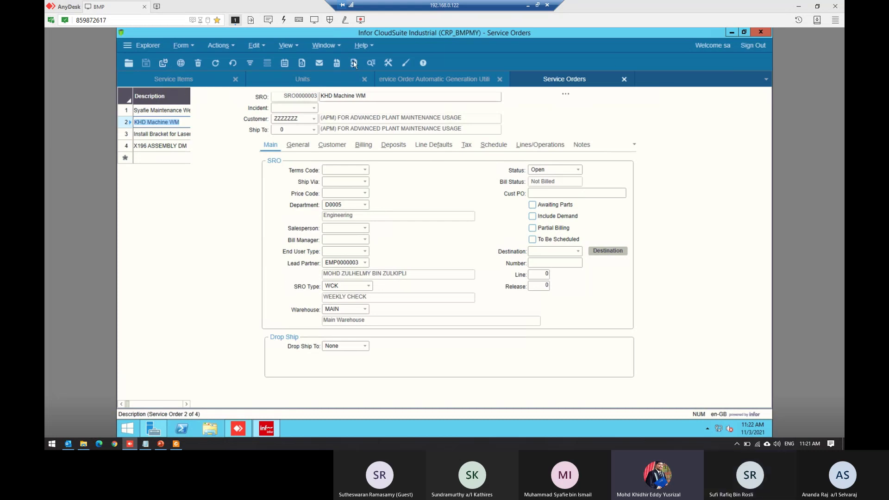
- Start a new service order record and check its General settings
{"action": "left_click", "coordinate": [181, 64]}
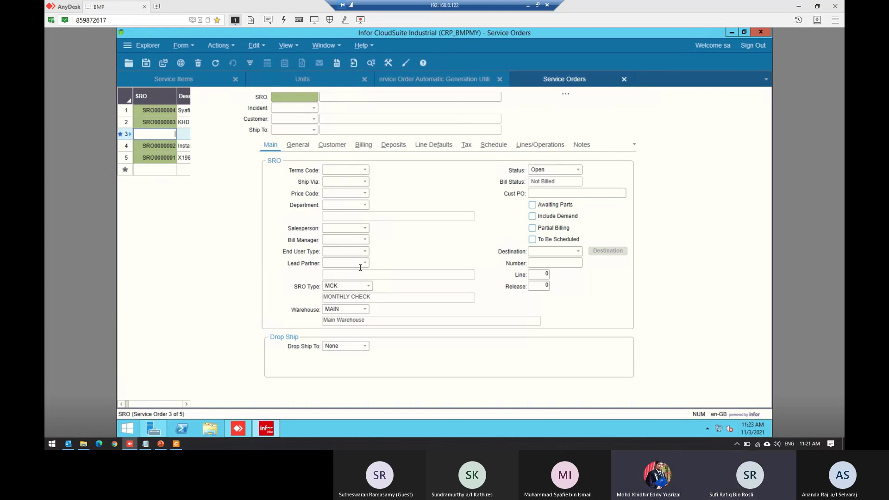
{"action": "left_click", "coordinate": [300, 147]}
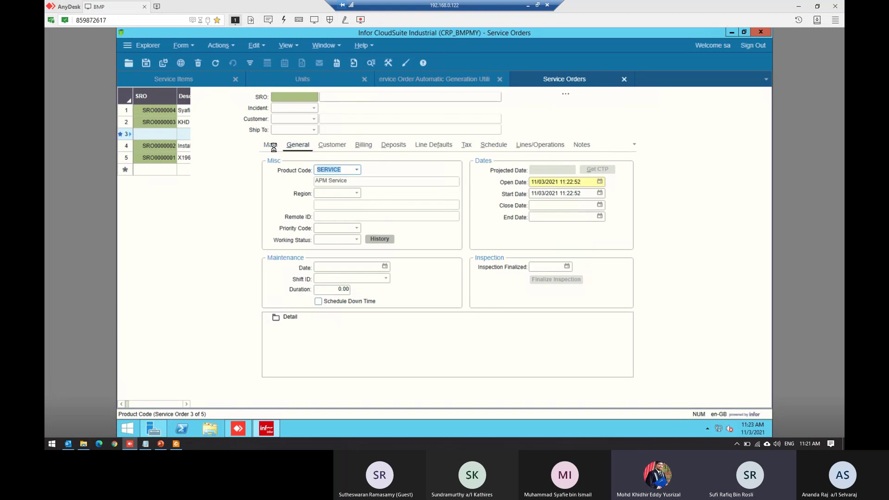
{"action": "left_click", "coordinate": [273, 145]}
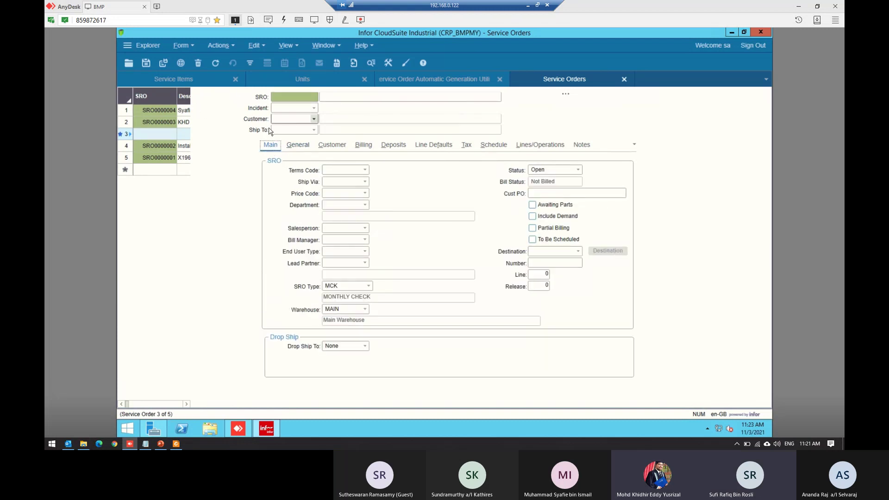
{"action": "left_click", "coordinate": [321, 97]}
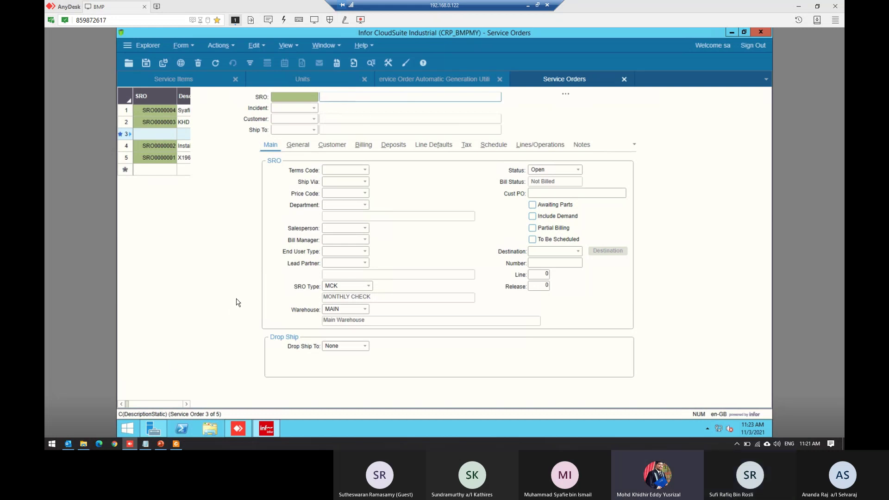
{"action": "type", "text": "SyafiePlaster-111-MC"}
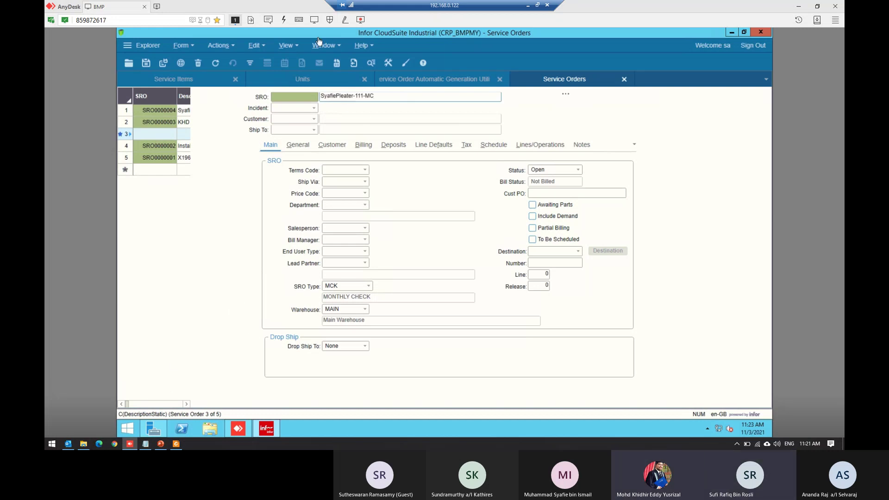
{"action": "left_click_drag", "start_coordinate": [374, 96], "coordinate": [307, 94]}
{"action": "key", "text": "BackSpace"}
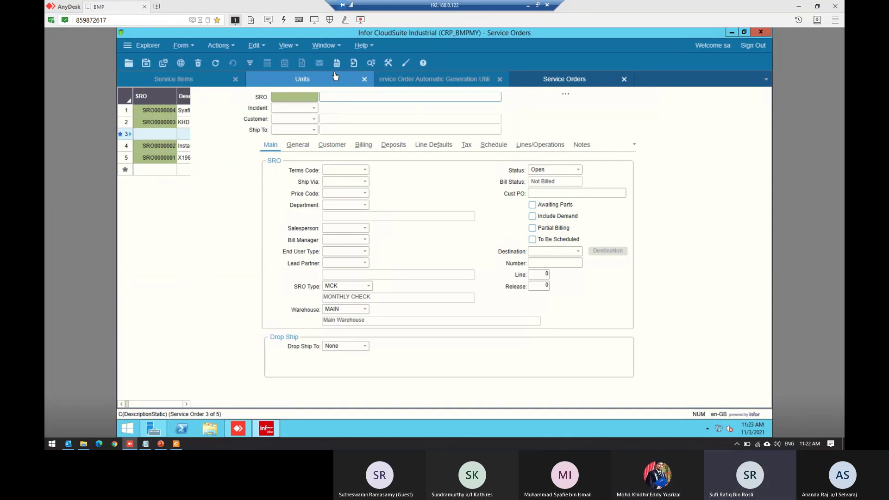
{"action": "key", "text": "BackSpace"}
{"action": "key", "text": "BackSpace"}
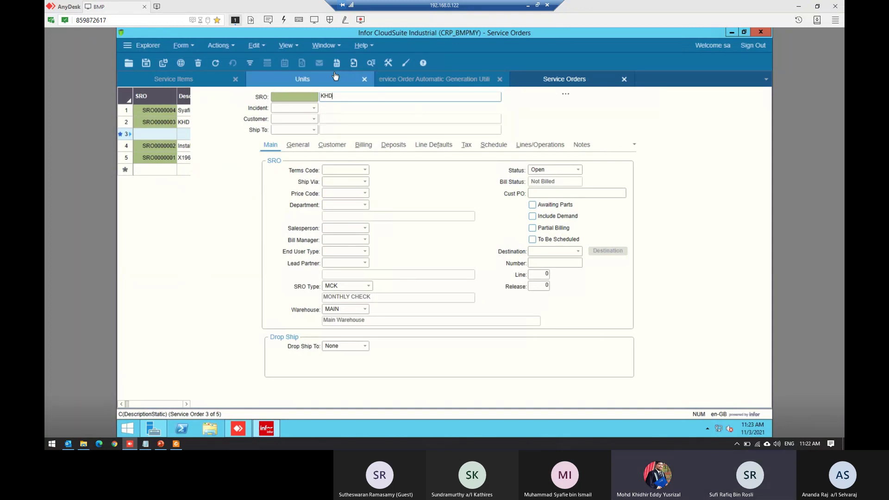
- Look up the KHD Machine Test unit's number, describe the new service order as "KHD-0993-MC Emergency Part Replacement", and save it
{"action": "left_click", "coordinate": [335, 76]}
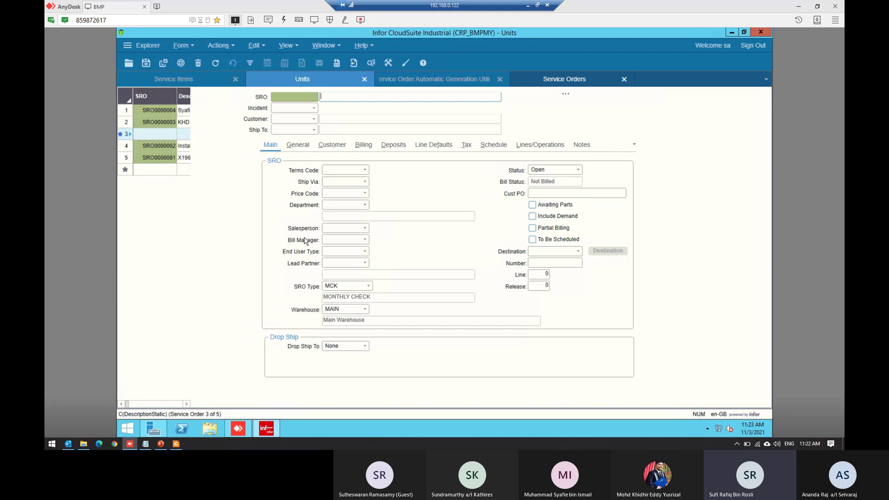
{"action": "scroll", "coordinate": [145, 202], "scroll_direction": "up", "scroll_amount": 8}
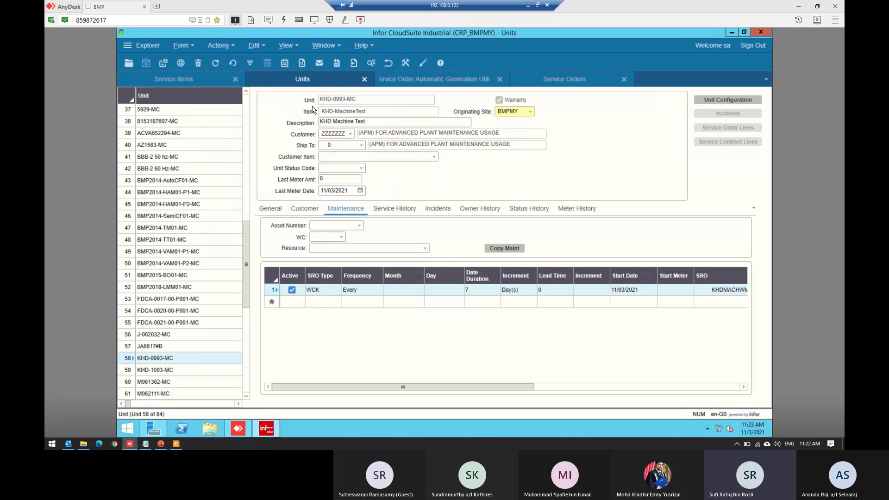
{"action": "left_click", "coordinate": [602, 75]}
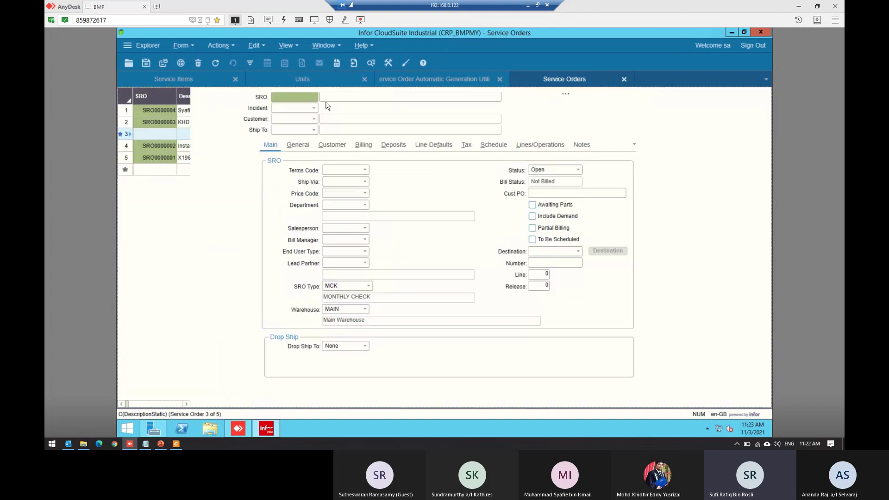
{"action": "left_click", "coordinate": [332, 96]}
{"action": "type", "text": "KHD-0993-MC"}
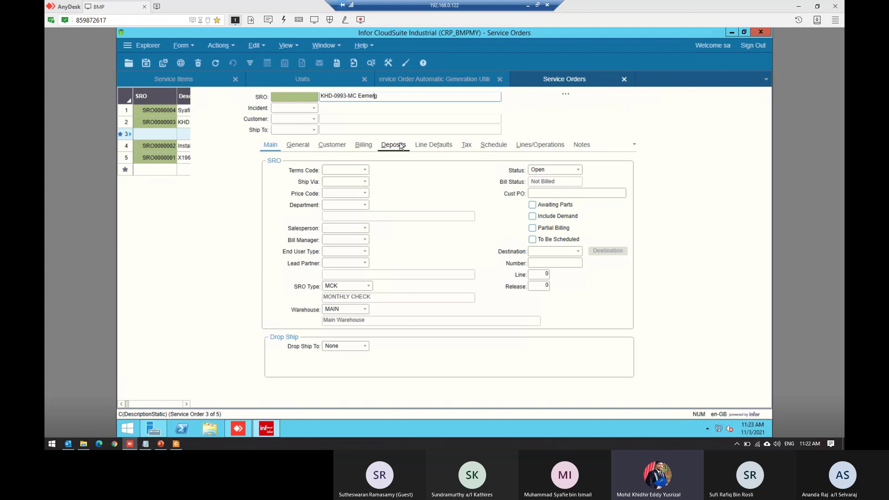
{"action": "key", "text": "BackSpace"}
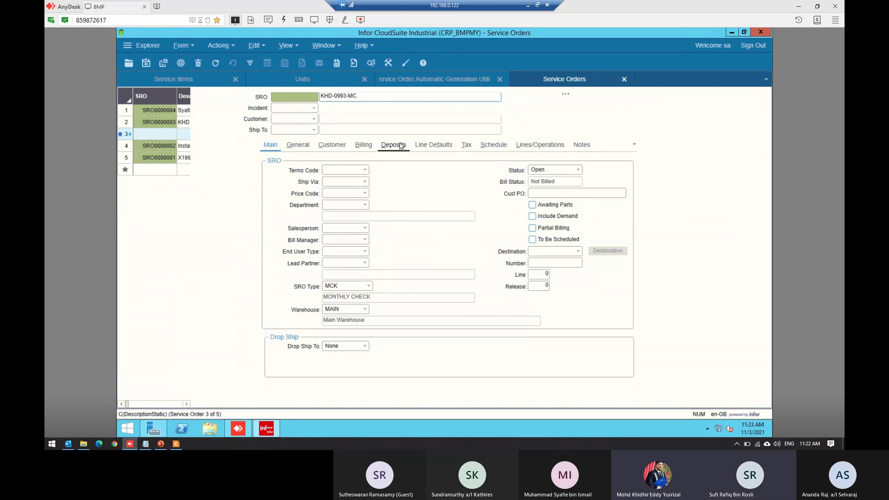
{"action": "type", "text": "Emergency Par"}
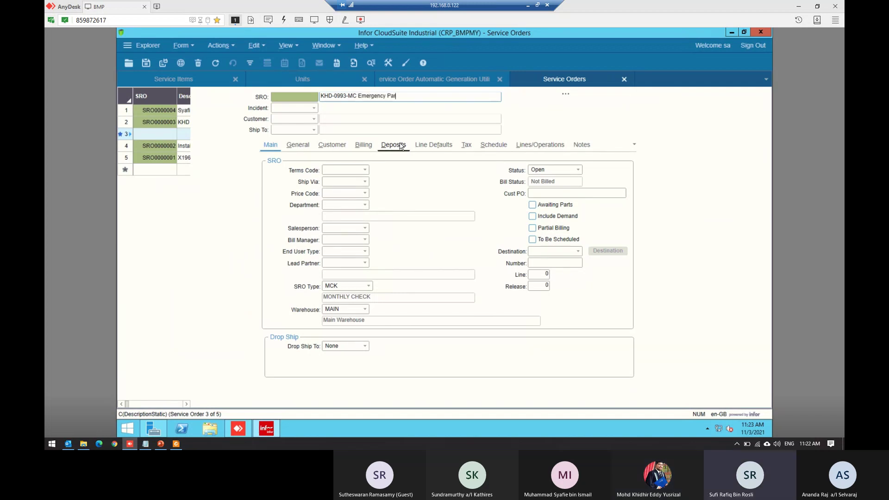
{"action": "type", "text": "t Replacement"}
{"action": "key", "text": "Tab"}
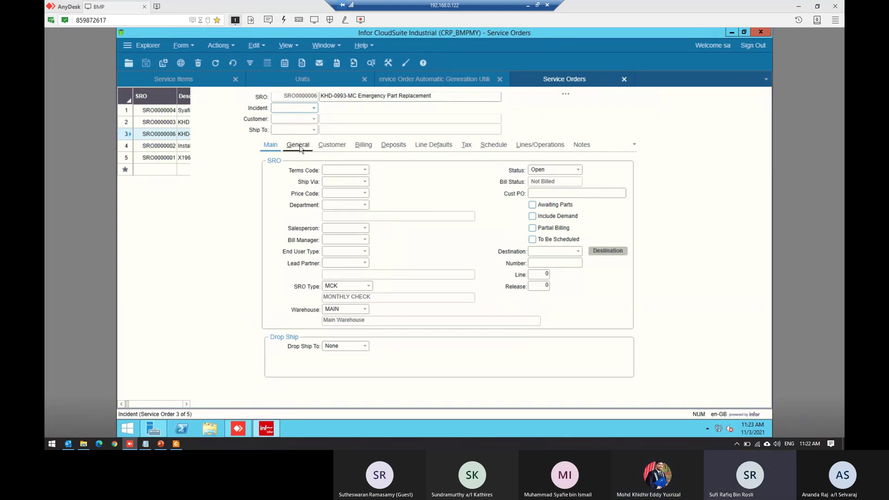
- Set the service order's customer to (APM) FOR ADVANCED PLANT MAINTENANCE USAGE and its department to D0005 Engineering
{"action": "left_click", "coordinate": [314, 119]}
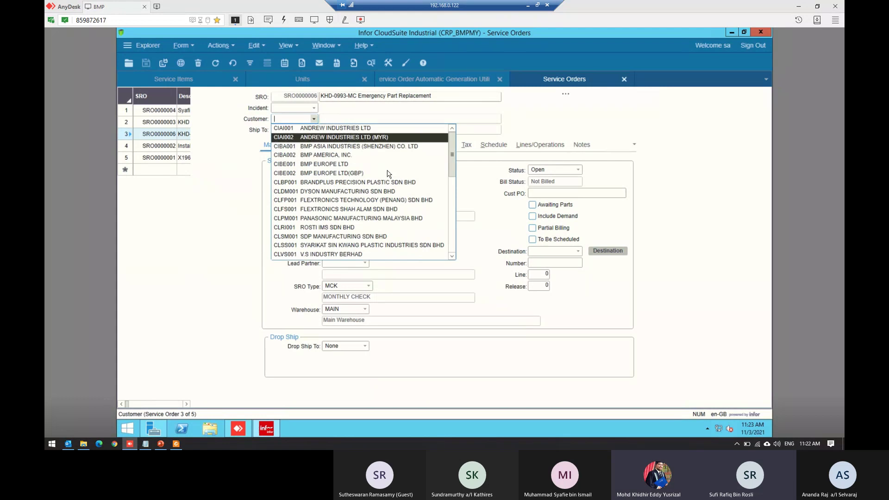
{"action": "left_click_drag", "start_coordinate": [452, 154], "coordinate": [453, 224]}
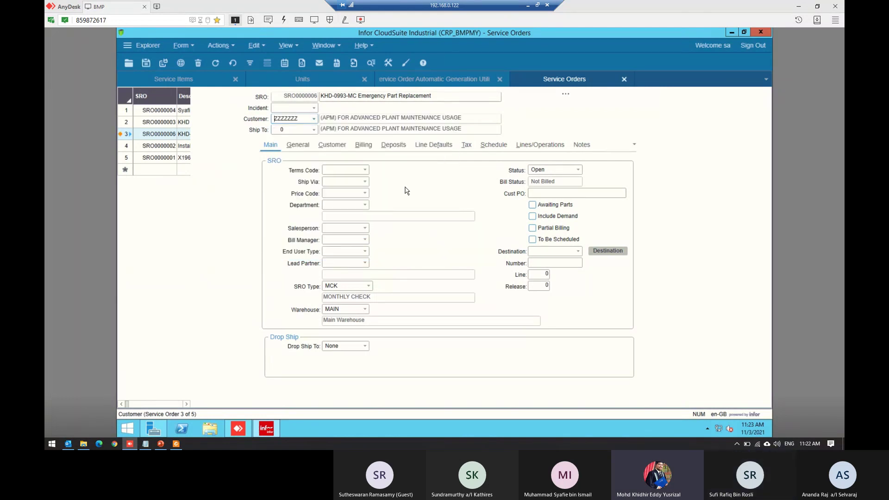
{"action": "left_click", "coordinate": [364, 205]}
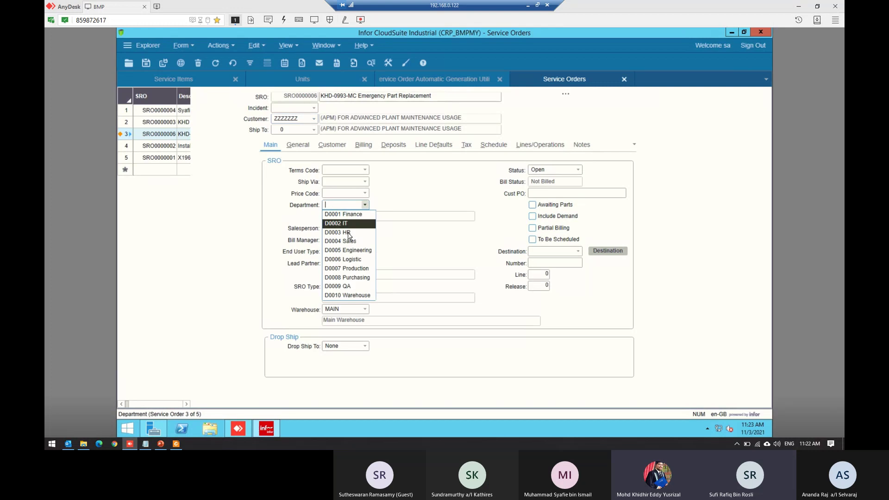
{"action": "left_click", "coordinate": [360, 251]}
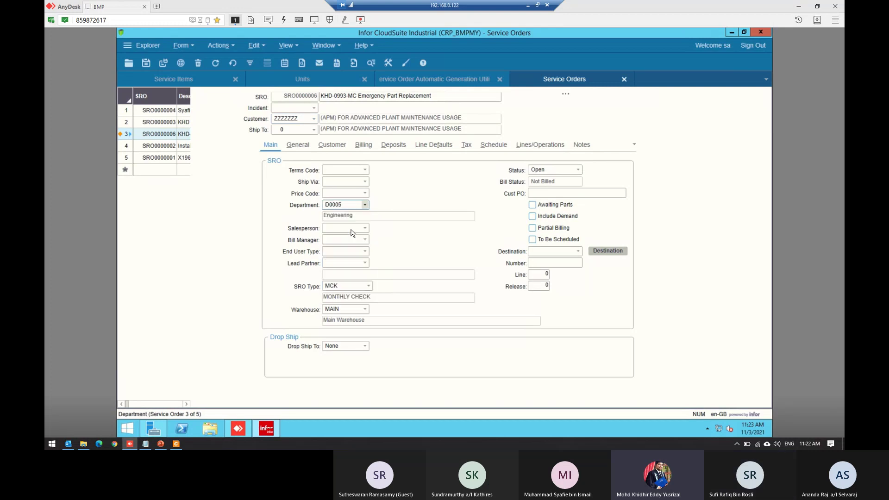
- Assign a lead partner to the emergency part replacement order, set its SRO type to ADH Adhoc Maintenance, and save
{"action": "left_click", "coordinate": [365, 252]}
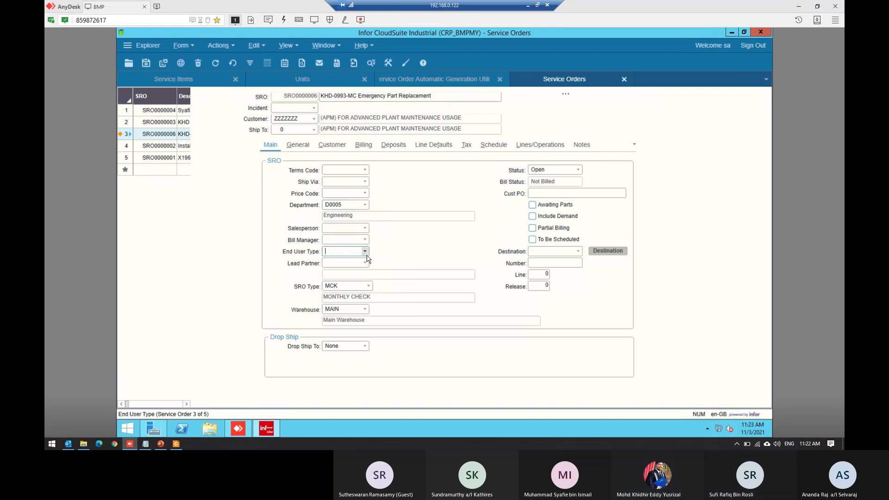
{"action": "left_click", "coordinate": [366, 263]}
{"action": "left_click", "coordinate": [365, 281]}
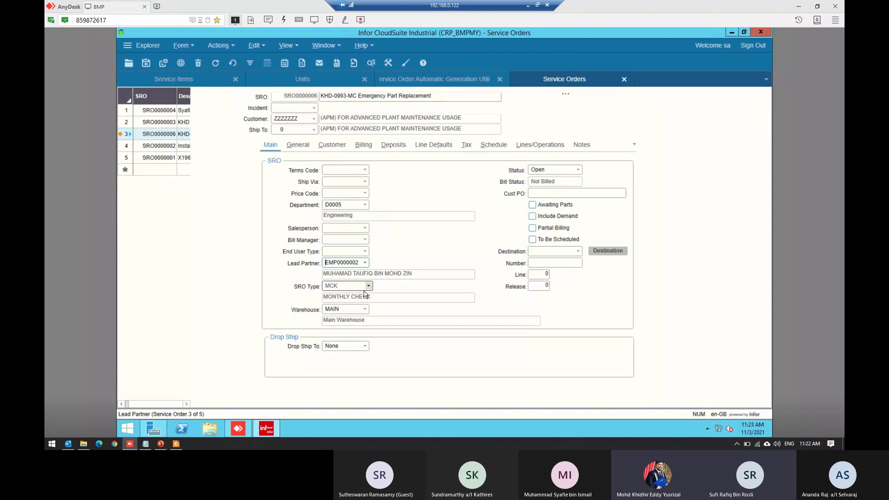
{"action": "left_click", "coordinate": [368, 286]}
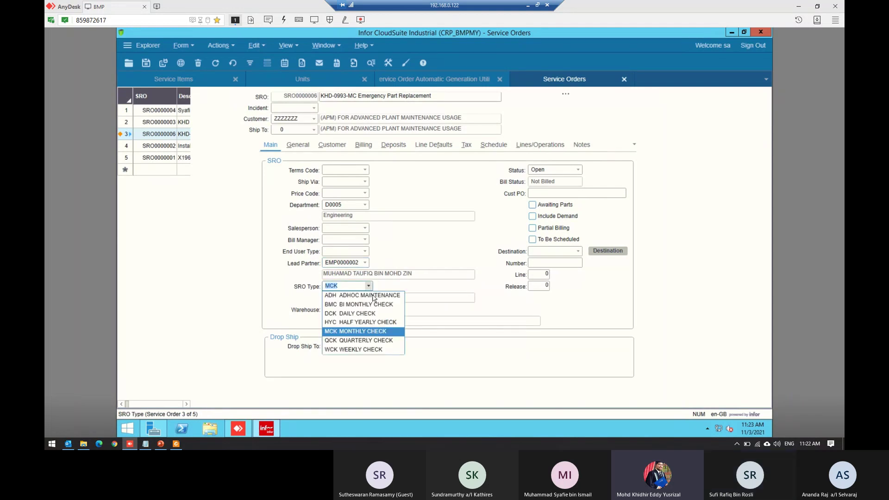
{"action": "left_click", "coordinate": [373, 296]}
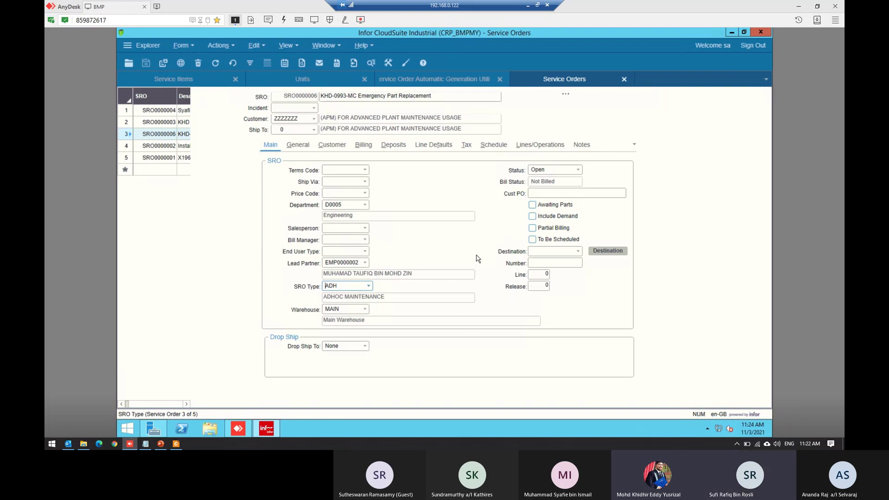
- Review the service order's General, Customer, Billing, Deposits and Line Defaults settings
{"action": "left_click", "coordinate": [298, 144]}
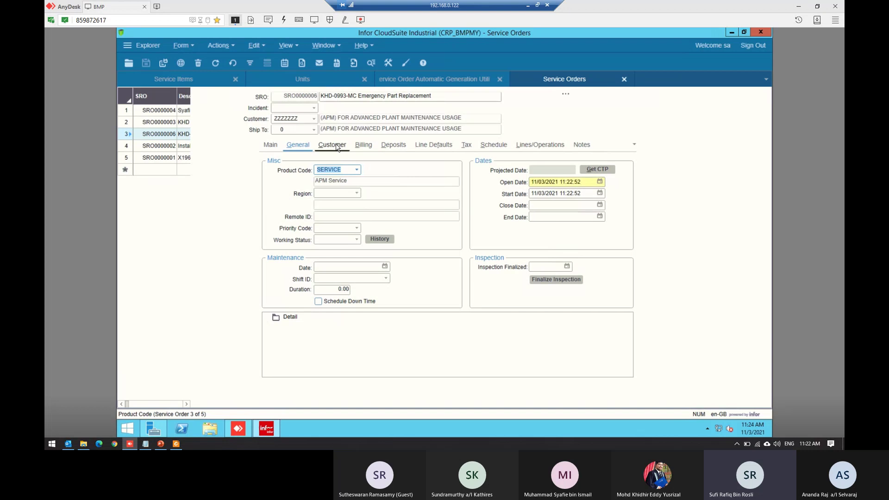
{"action": "left_click", "coordinate": [332, 145]}
{"action": "left_click", "coordinate": [364, 145]}
{"action": "left_click", "coordinate": [393, 145]}
{"action": "left_click", "coordinate": [434, 145]}
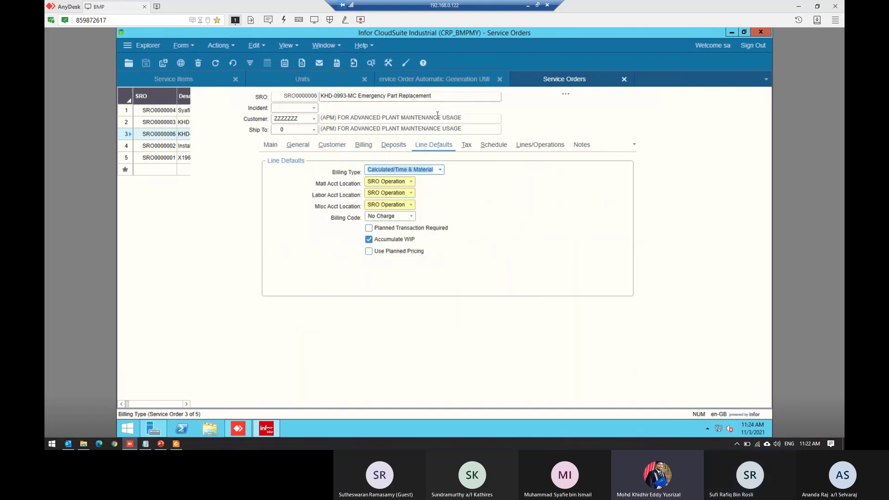
{"action": "left_click", "coordinate": [270, 145]}
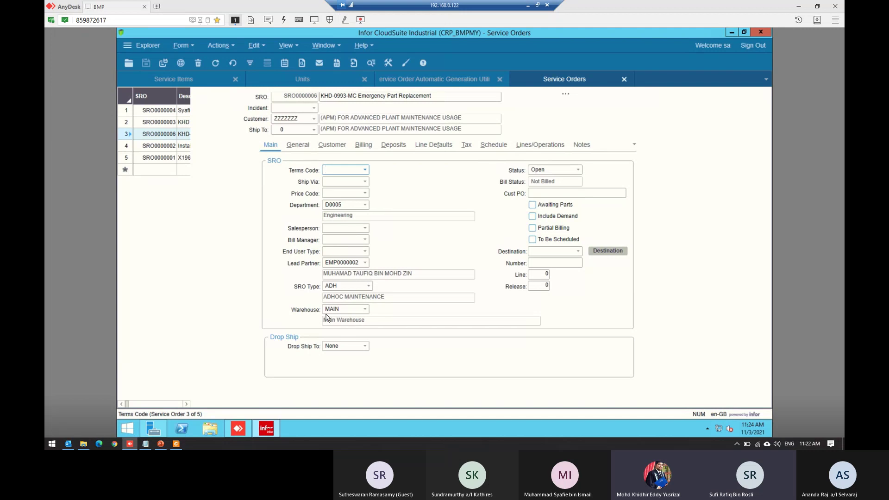
{"action": "left_click", "coordinate": [298, 145]}
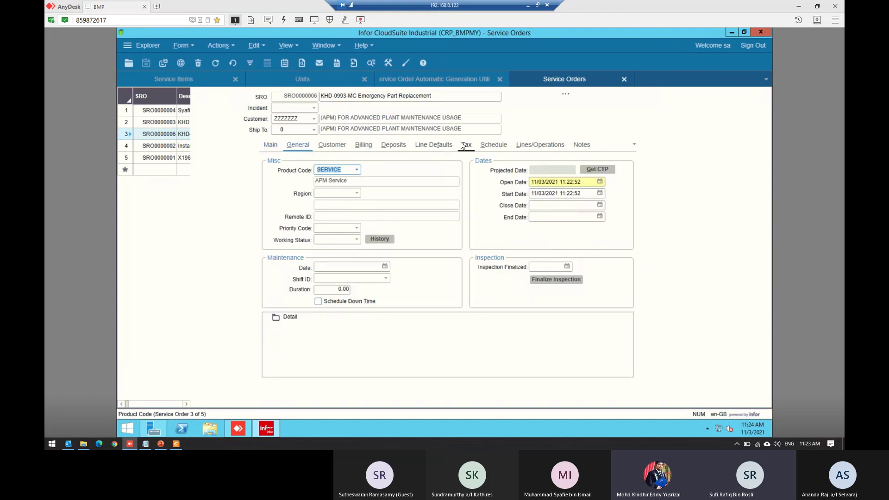
- Start a line on the emergency part replacement order with a quantity of 1 and unit of measure EA Each
{"action": "left_click", "coordinate": [540, 145]}
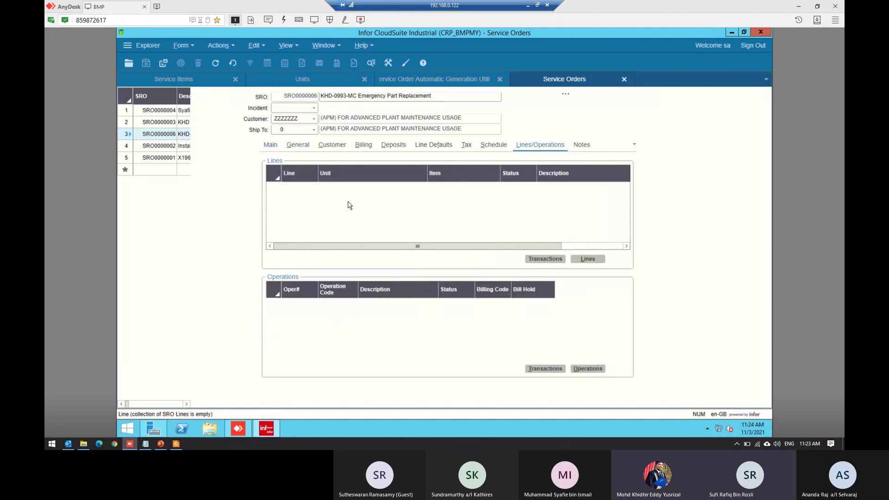
{"action": "left_click", "coordinate": [584, 259]}
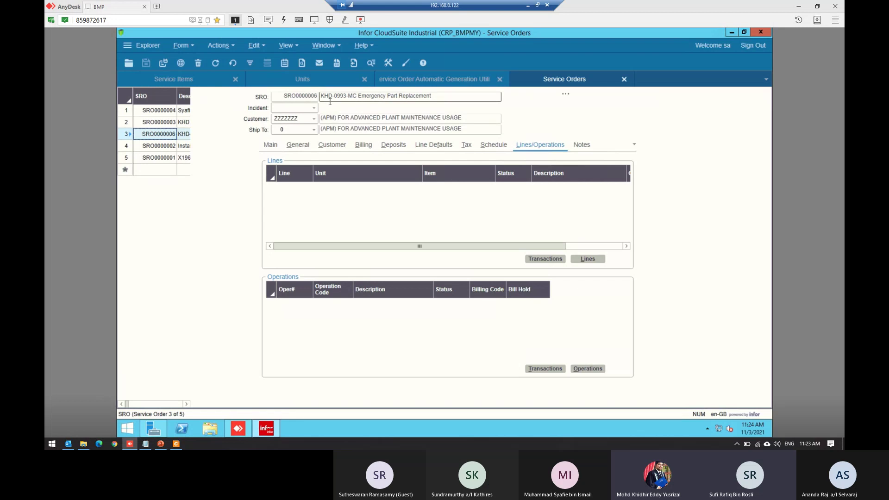
{"action": "left_click", "coordinate": [469, 212]}
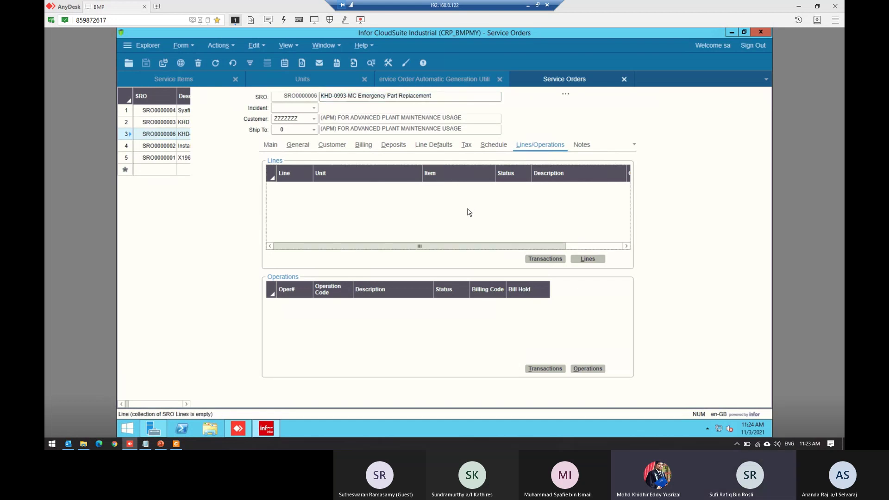
{"action": "left_click", "coordinate": [547, 148]}
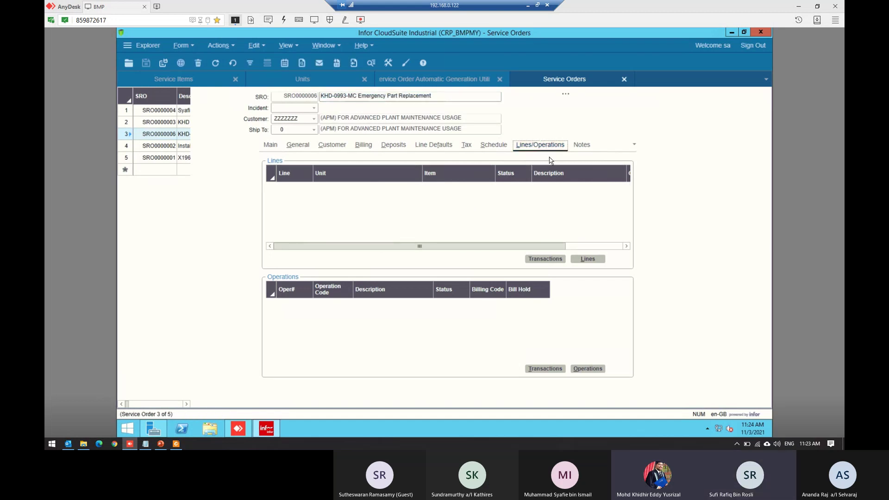
{"action": "left_click", "coordinate": [585, 259]}
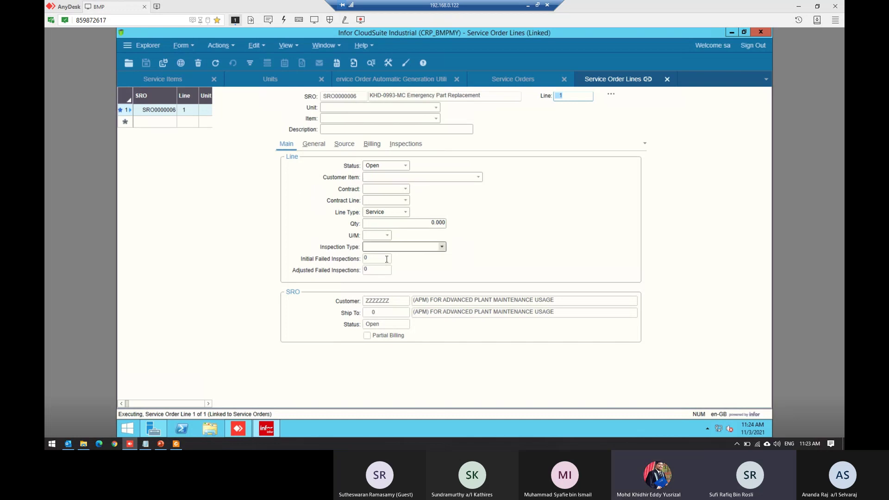
{"action": "left_click", "coordinate": [429, 225]}
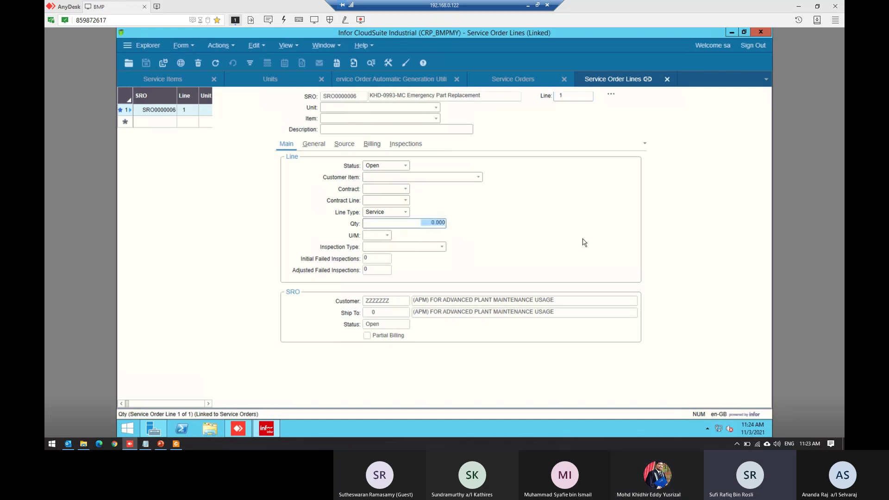
{"action": "type", "text": "1"}
{"action": "left_click", "coordinate": [387, 235]}
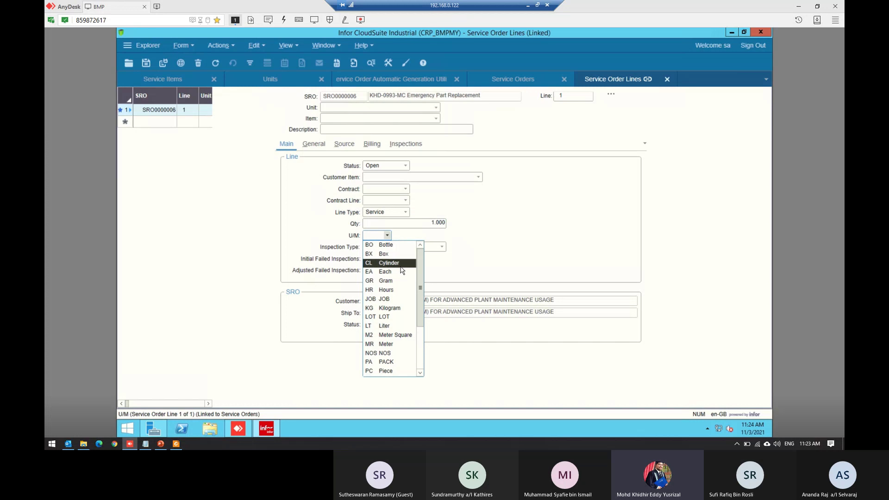
{"action": "left_click", "coordinate": [384, 272]}
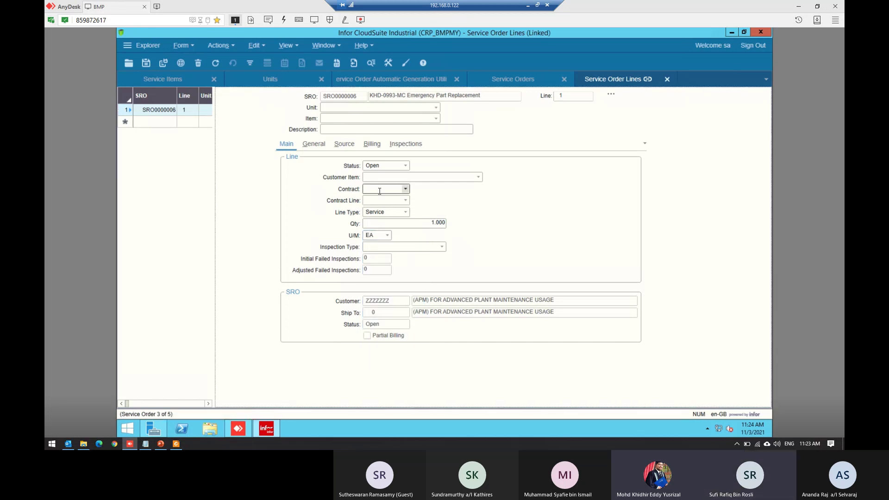
- Assign unit KHD-0993-MC to the service order line, save it, and close the line form
{"action": "left_click", "coordinate": [435, 108]}
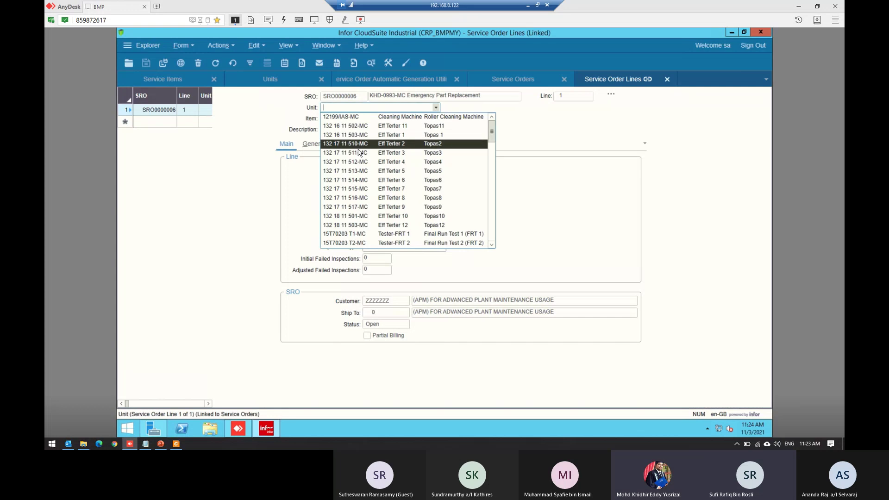
{"action": "left_click", "coordinate": [375, 116]}
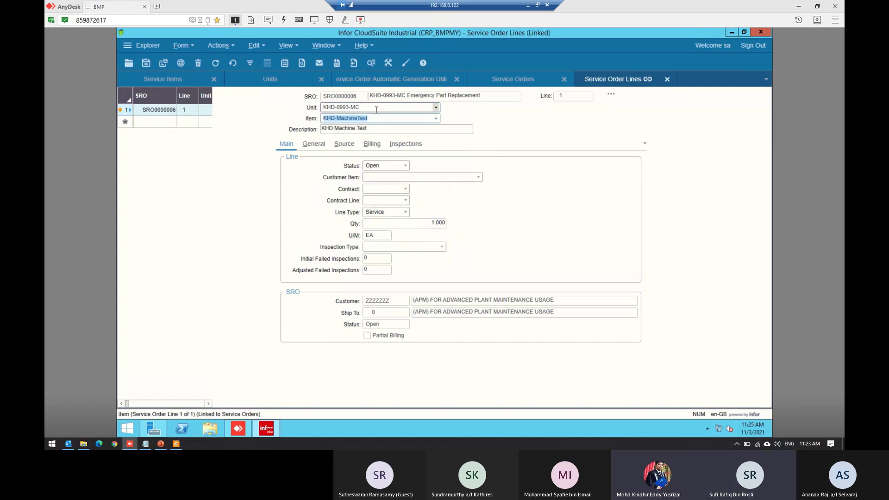
{"action": "key", "text": "ctrl+s"}
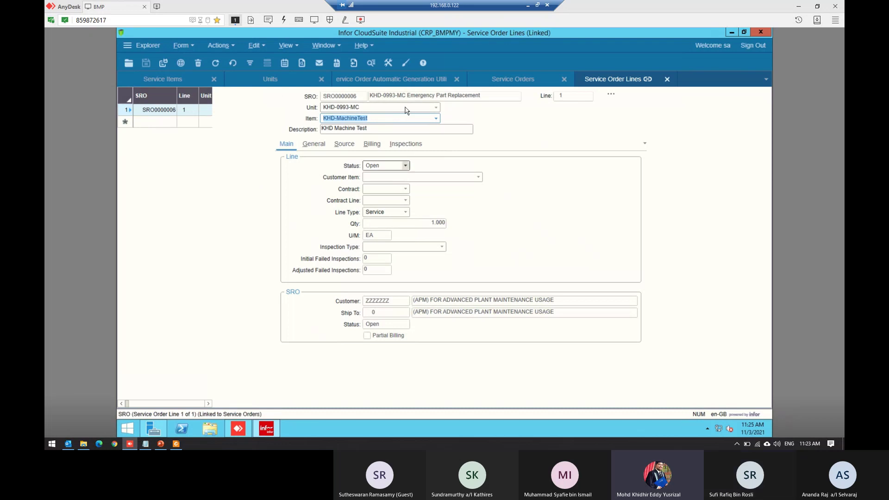
{"action": "left_click", "coordinate": [667, 80]}
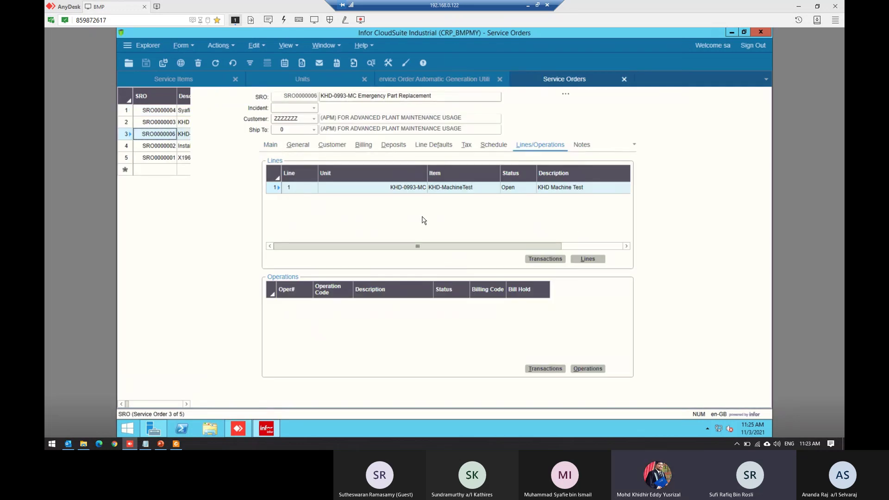
- Add operation 10 with code CMMD1 FIXTURES to line 1 of the service order and save it
{"action": "left_click", "coordinate": [299, 188]}
{"action": "left_click", "coordinate": [588, 370]}
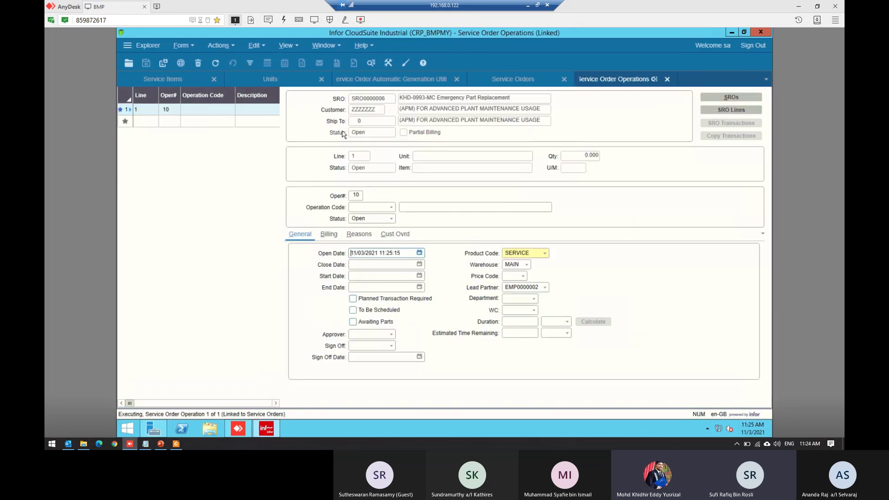
{"action": "left_click", "coordinate": [392, 209]}
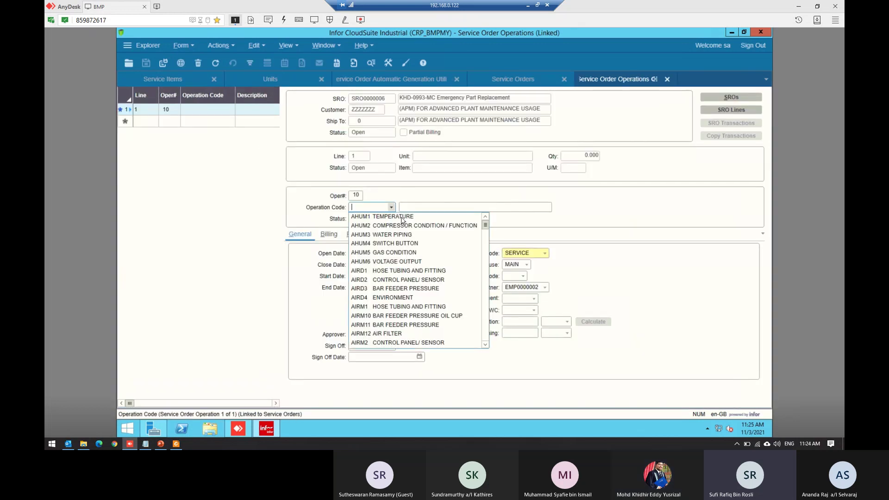
{"action": "scroll", "coordinate": [426, 239], "scroll_direction": "down", "scroll_amount": 5}
{"action": "scroll", "coordinate": [426, 239], "scroll_direction": "down", "scroll_amount": 10}
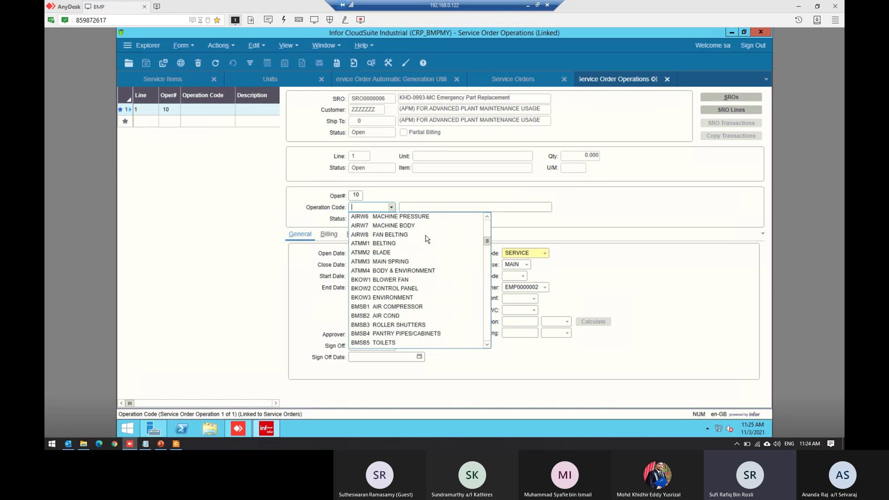
{"action": "scroll", "coordinate": [419, 279], "scroll_direction": "down", "scroll_amount": 2}
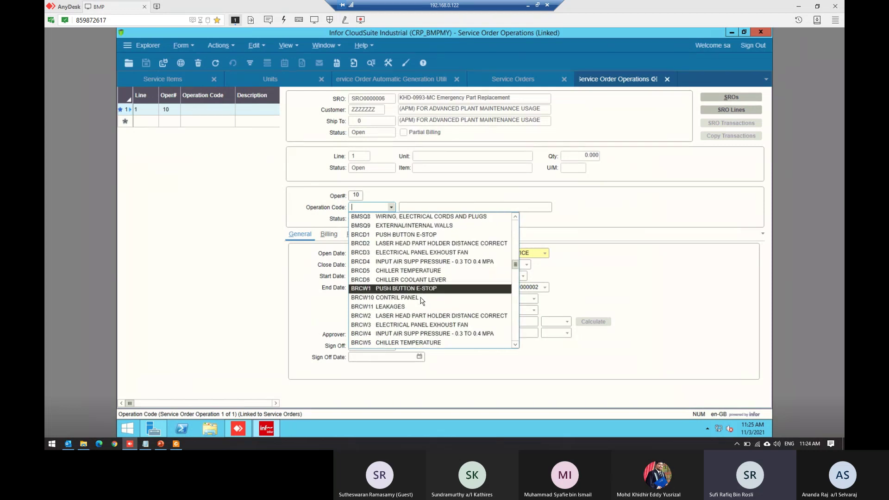
{"action": "scroll", "coordinate": [421, 302], "scroll_direction": "down", "scroll_amount": 5}
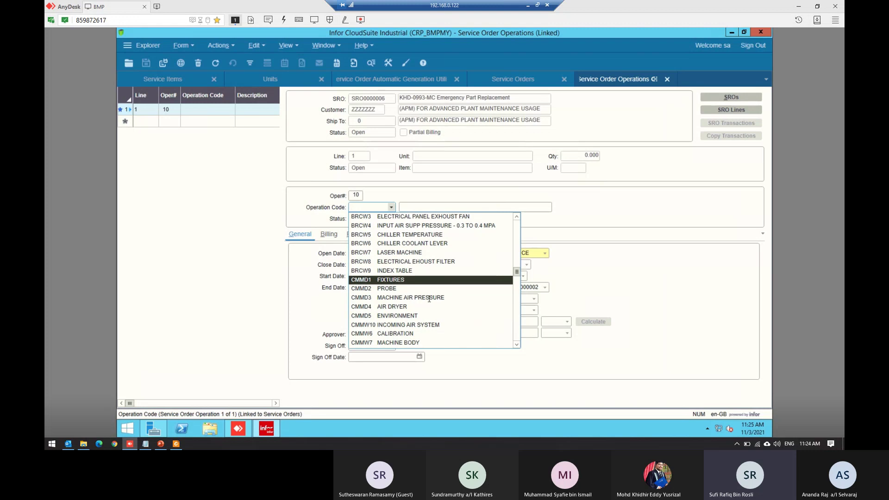
{"action": "left_click", "coordinate": [390, 280]}
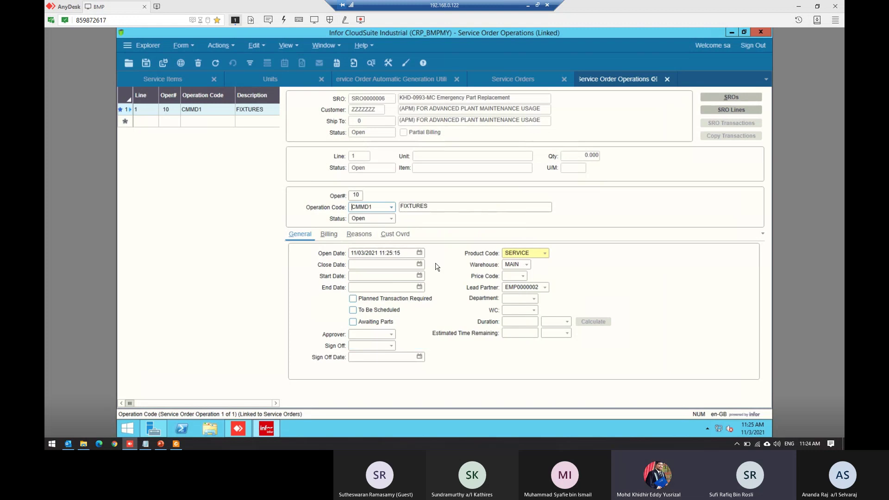
{"action": "left_click", "coordinate": [183, 65]}
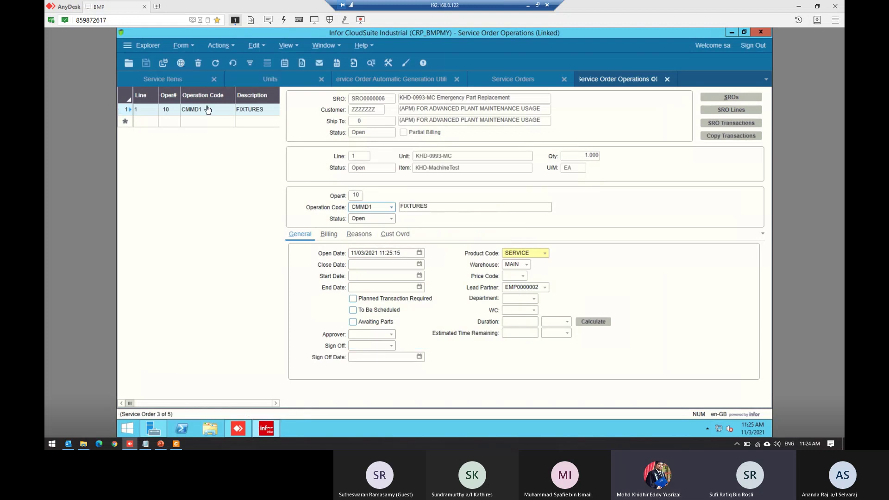
- Add operation 20 with code COTW1 SWITCH BUTTON to line 1 and save it
{"action": "left_click", "coordinate": [392, 208]}
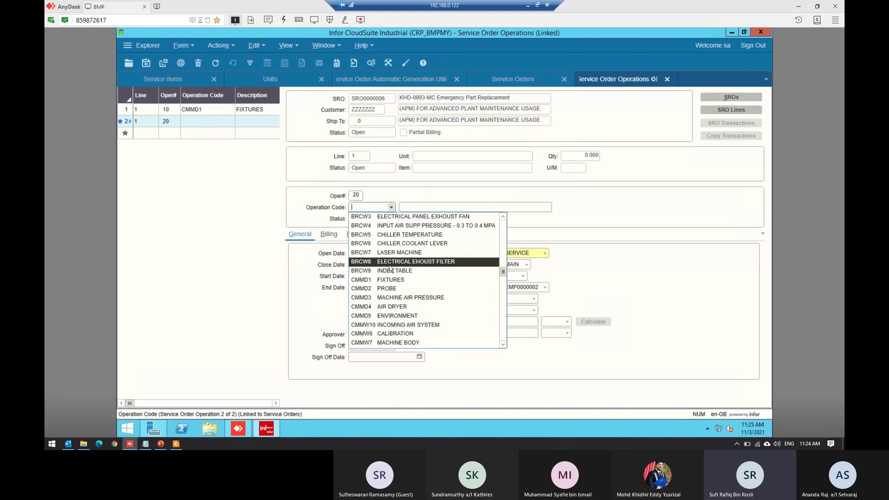
{"action": "scroll", "coordinate": [389, 266], "scroll_direction": "down", "scroll_amount": 4}
{"action": "scroll", "coordinate": [390, 267], "scroll_direction": "down", "scroll_amount": 5}
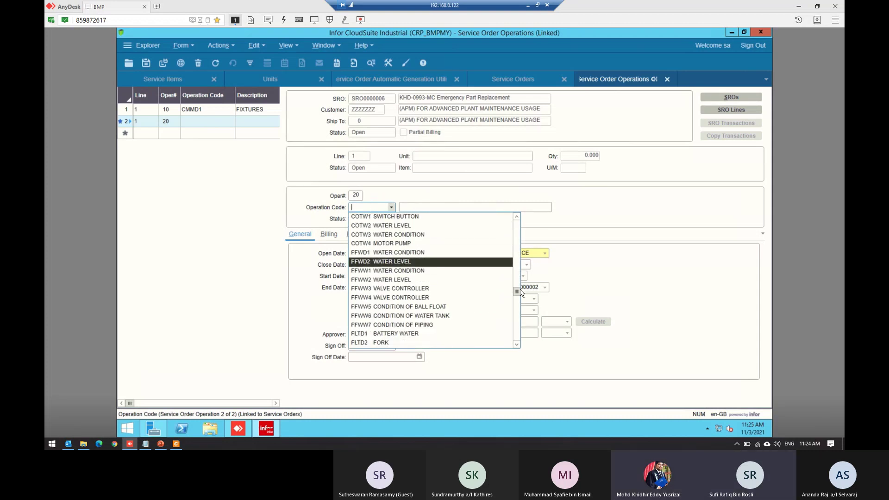
{"action": "left_click_drag", "start_coordinate": [518, 295], "coordinate": [519, 331]}
{"action": "scroll", "coordinate": [461, 297], "scroll_direction": "down", "scroll_amount": 3}
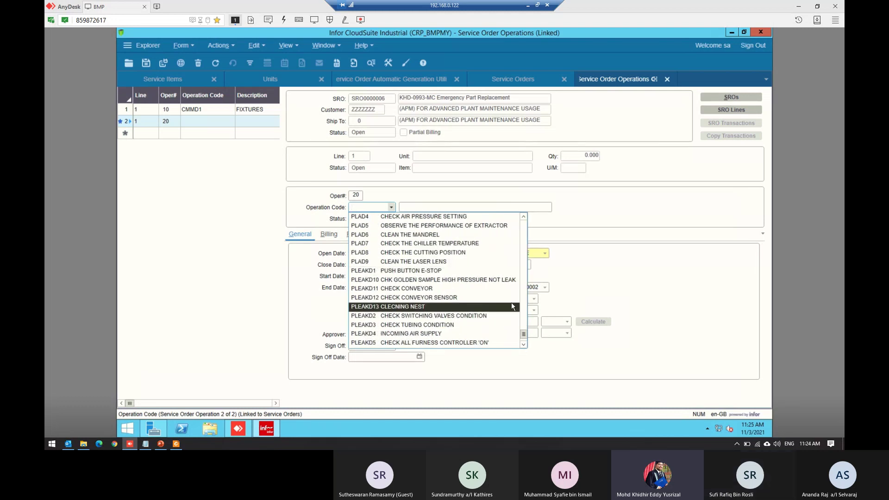
{"action": "scroll", "coordinate": [444, 310], "scroll_direction": "down", "scroll_amount": 1}
{"action": "scroll", "coordinate": [448, 324], "scroll_direction": "up", "scroll_amount": 7}
{"action": "scroll", "coordinate": [447, 327], "scroll_direction": "up", "scroll_amount": 15}
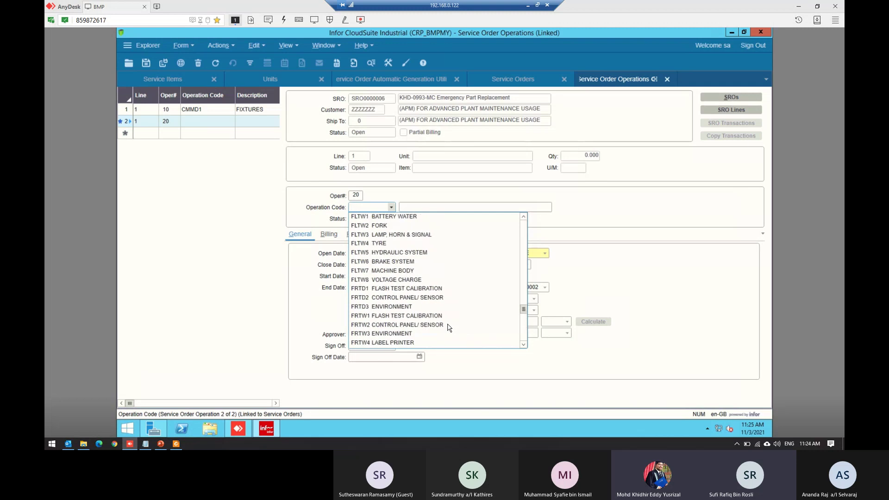
{"action": "left_click", "coordinate": [376, 207]}
{"action": "right_click", "coordinate": [377, 208]}
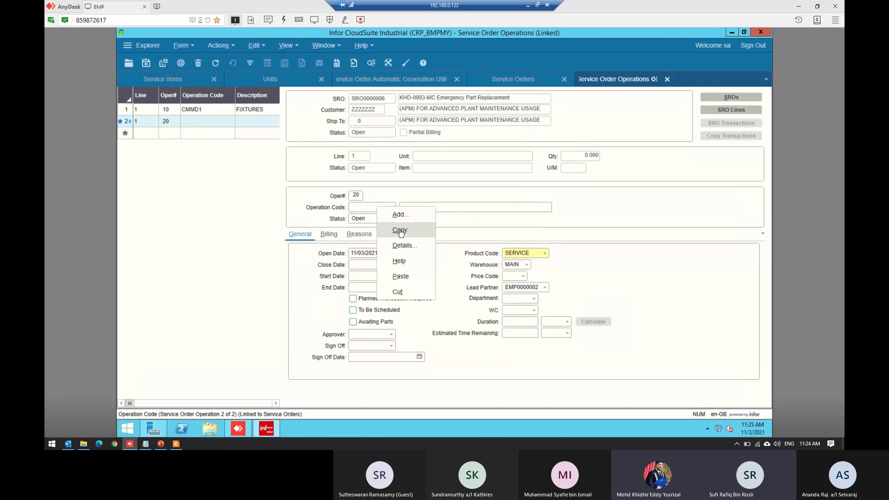
{"action": "left_click", "coordinate": [365, 210]}
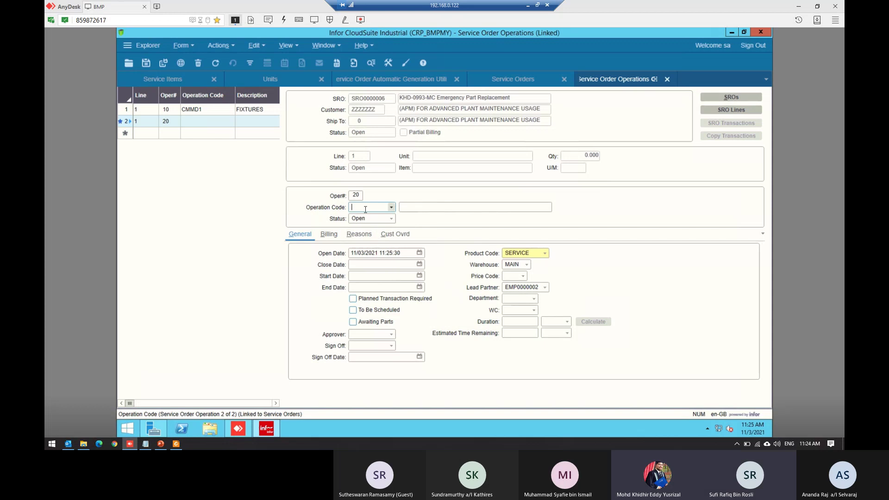
{"action": "left_click", "coordinate": [390, 208]}
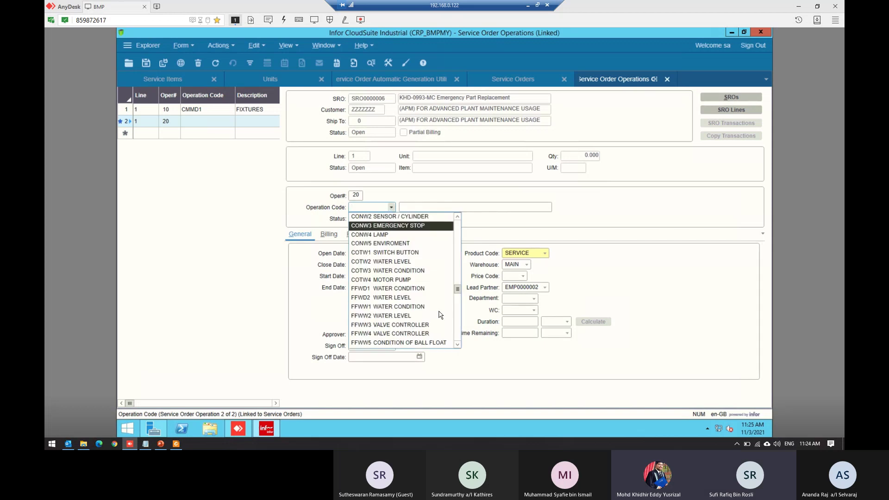
{"action": "left_click", "coordinate": [383, 208]}
{"action": "left_click", "coordinate": [390, 208]}
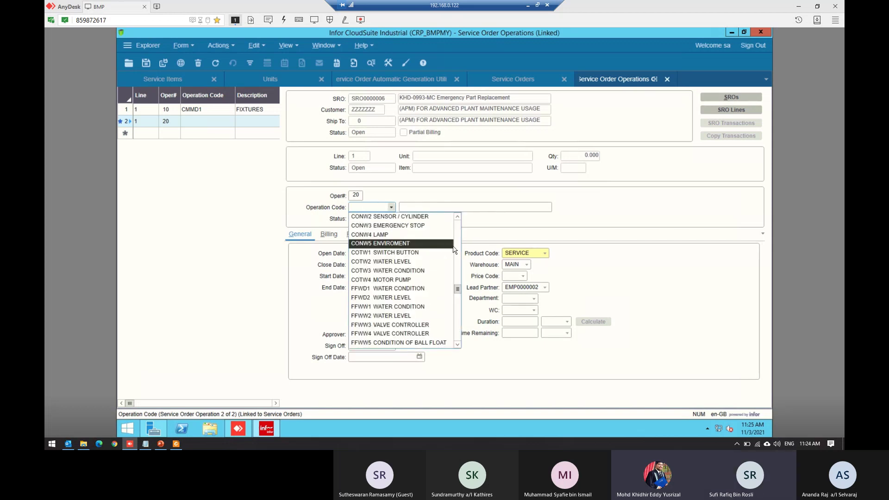
{"action": "left_click", "coordinate": [421, 253]}
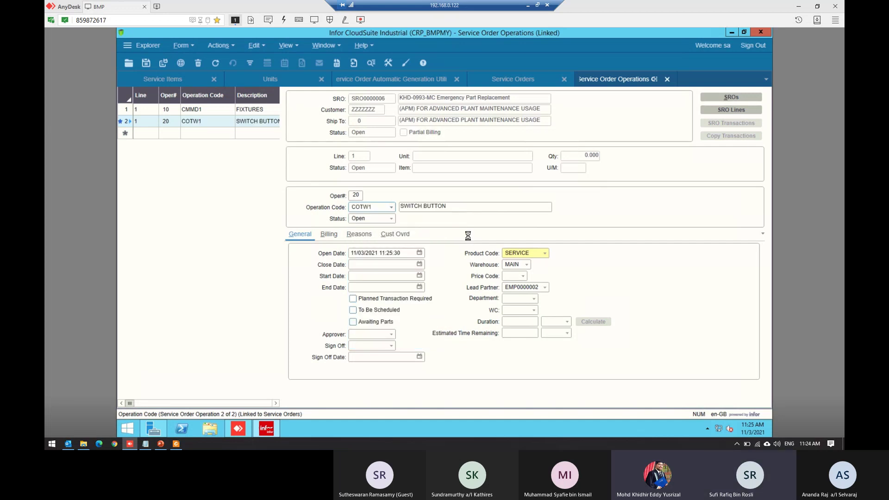
{"action": "key", "text": "ctrl+s"}
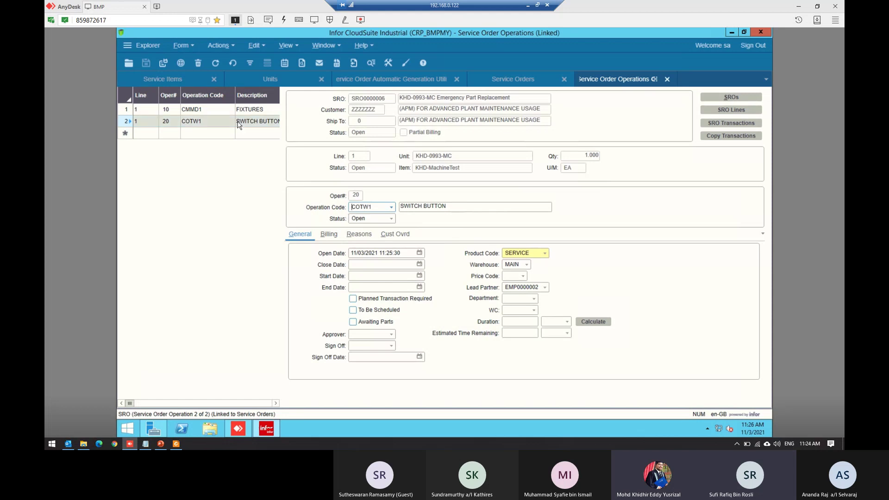
- Add an internal note to operation 10 FIXTURES with subject "Additional Info" and text "Please replace the faulty parts", and close the notes
{"action": "left_click", "coordinate": [225, 112]}
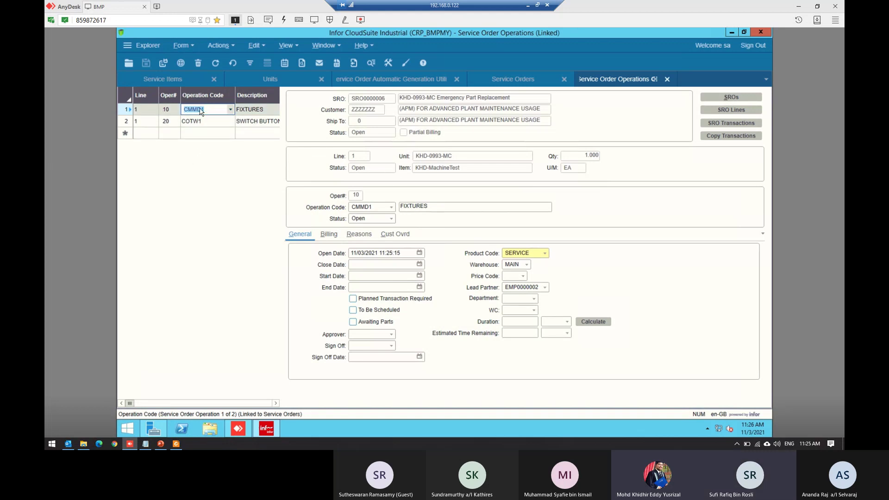
{"action": "left_click", "coordinate": [126, 121]}
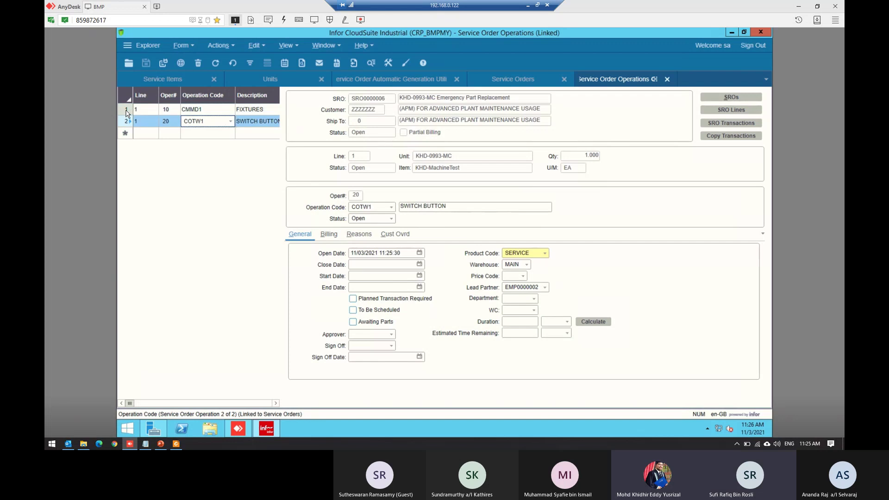
{"action": "left_click", "coordinate": [126, 111]}
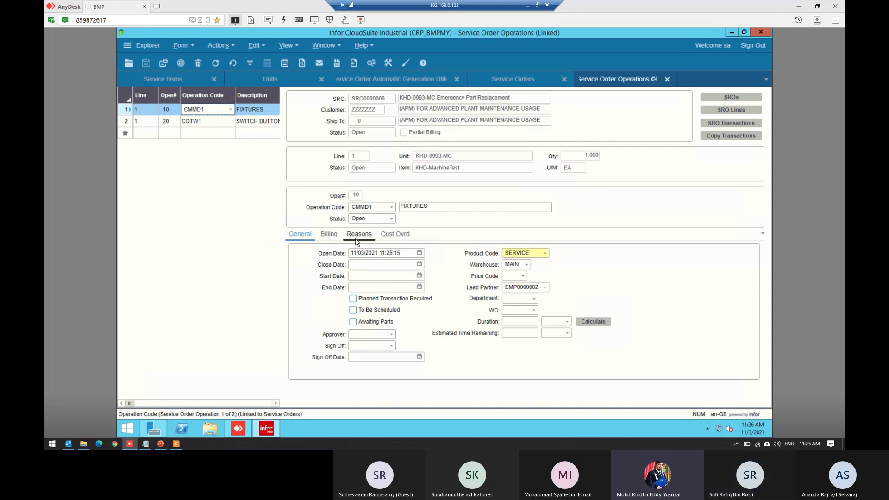
{"action": "left_click", "coordinate": [284, 63]}
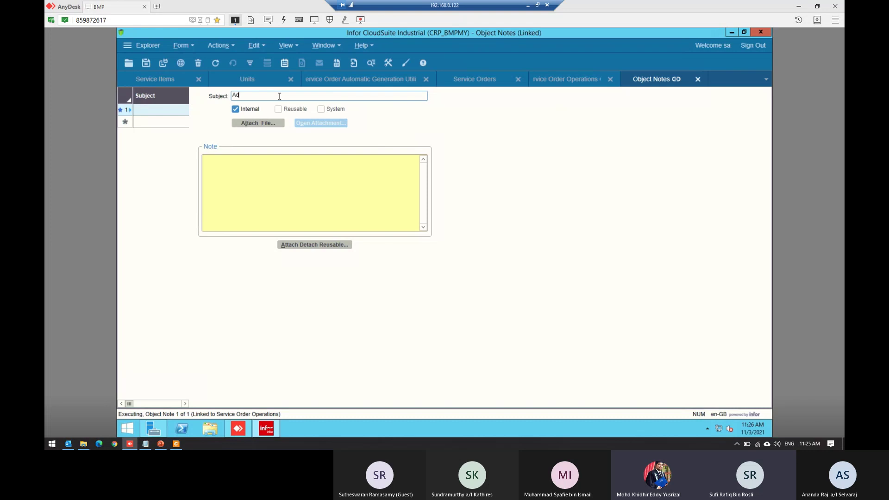
{"action": "type", "text": "Additional Info"}
{"action": "key", "text": "Tab"}
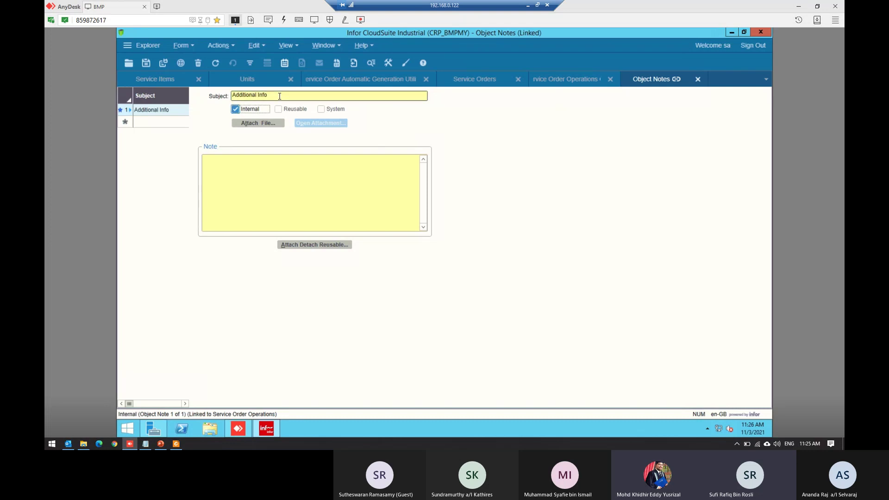
{"action": "key", "text": "Tab"}
{"action": "key", "text": "Tab"}
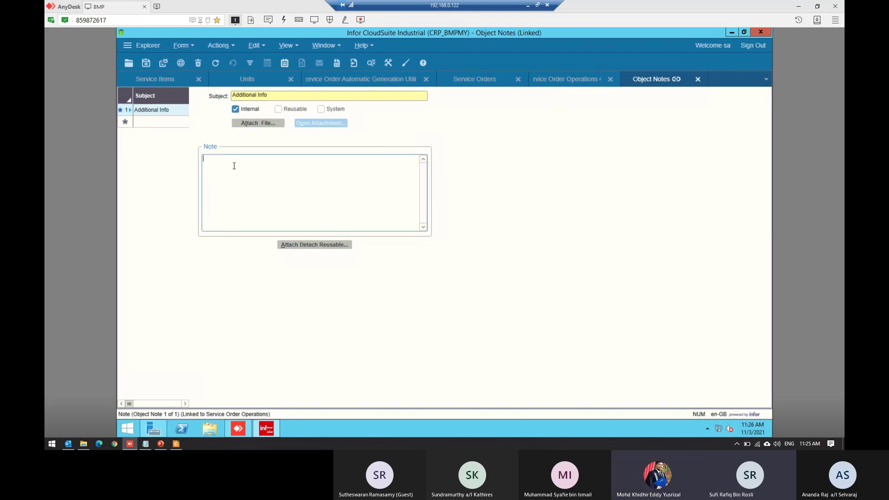
{"action": "type", "text": "Please replace the faulty parts"}
{"action": "left_click", "coordinate": [698, 79]}
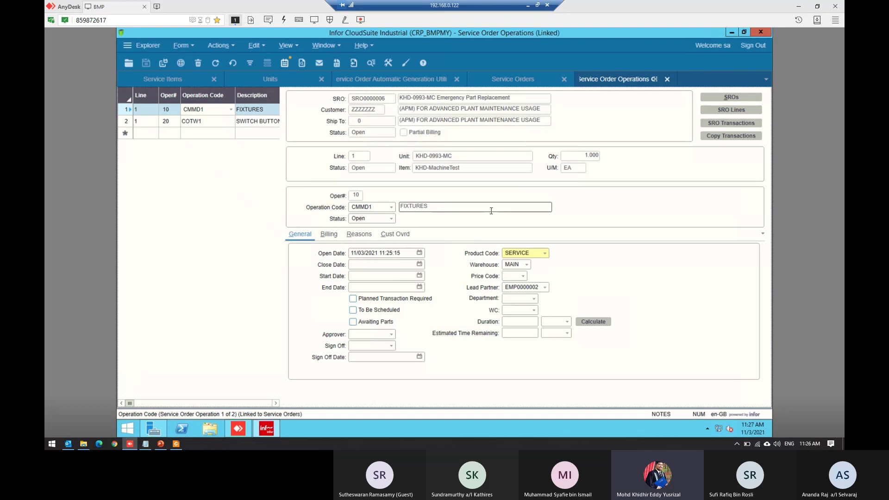
- Review the emergency order's operation descriptions and return to the service order list with its additional actions shown
{"action": "double_click", "coordinate": [460, 208]}
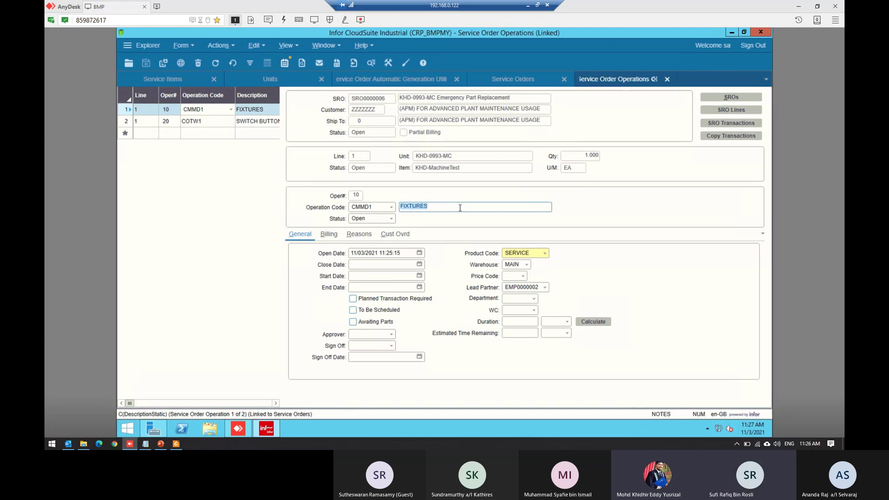
{"action": "left_click", "coordinate": [467, 207]}
{"action": "left_click", "coordinate": [252, 123]}
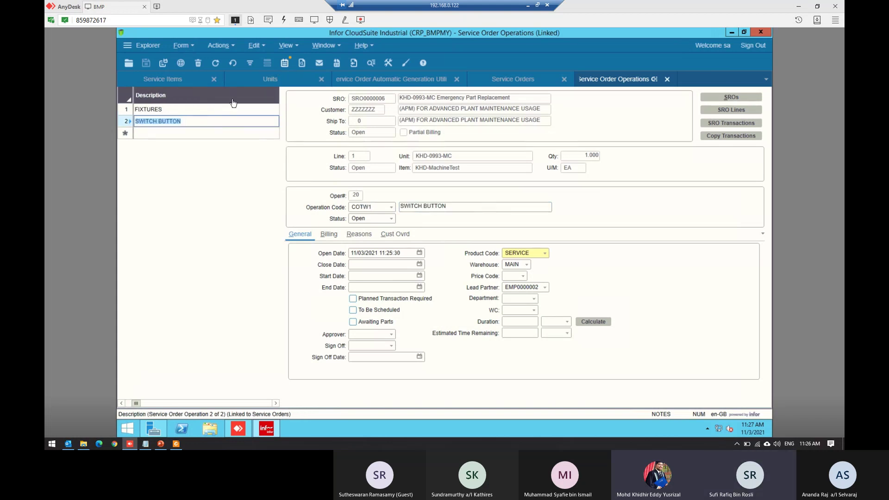
{"action": "left_click", "coordinate": [200, 113]}
{"action": "left_click", "coordinate": [210, 124]}
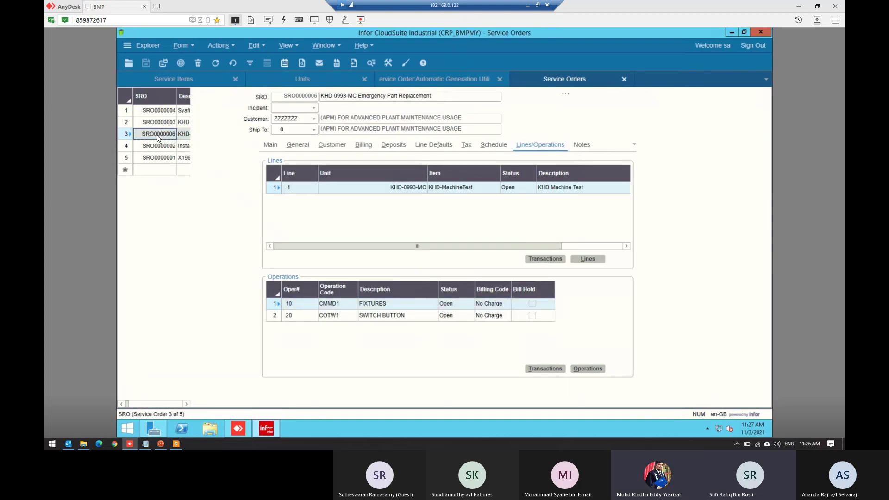
{"action": "left_click", "coordinate": [565, 94]}
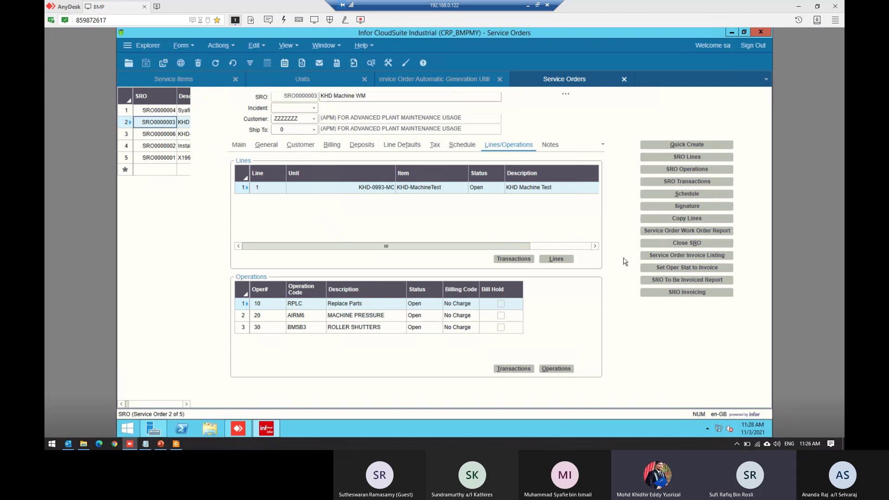
- Commit the automatic service order generation for the Pleater unit's weekly check through 18/03/2021
{"action": "left_click", "coordinate": [408, 80]}
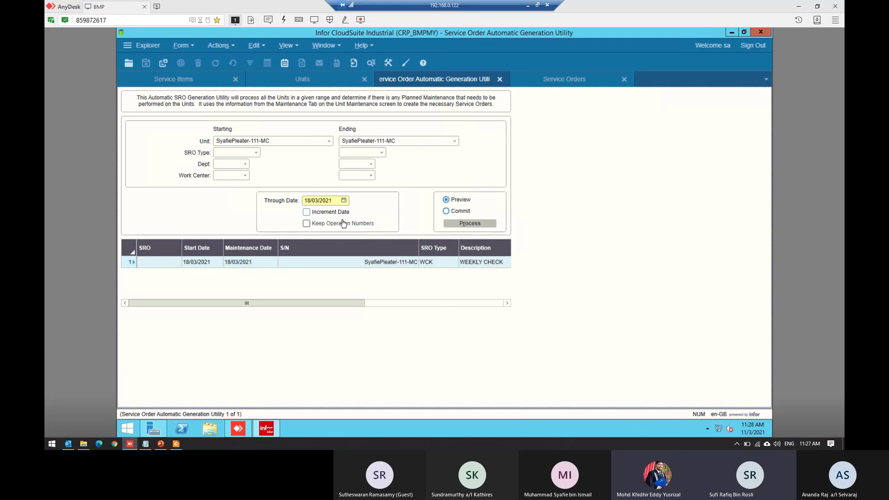
{"action": "left_click", "coordinate": [446, 211]}
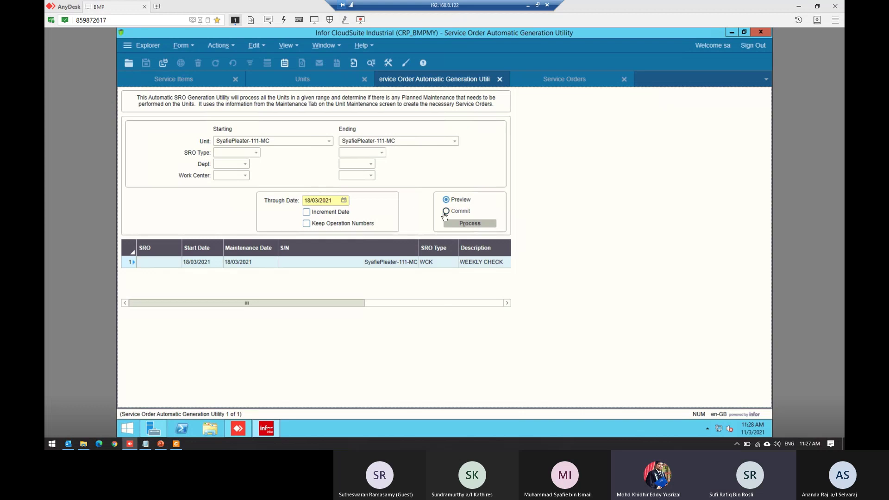
{"action": "left_click", "coordinate": [467, 225]}
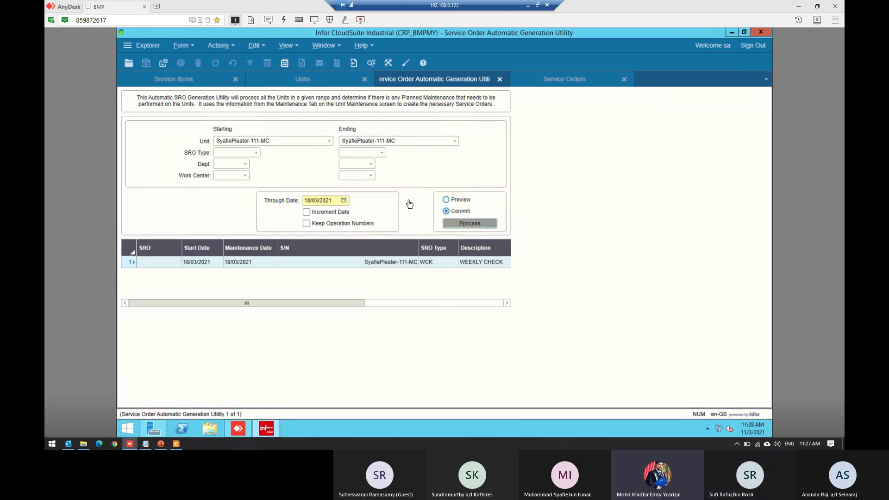
{"action": "left_click", "coordinate": [445, 273]}
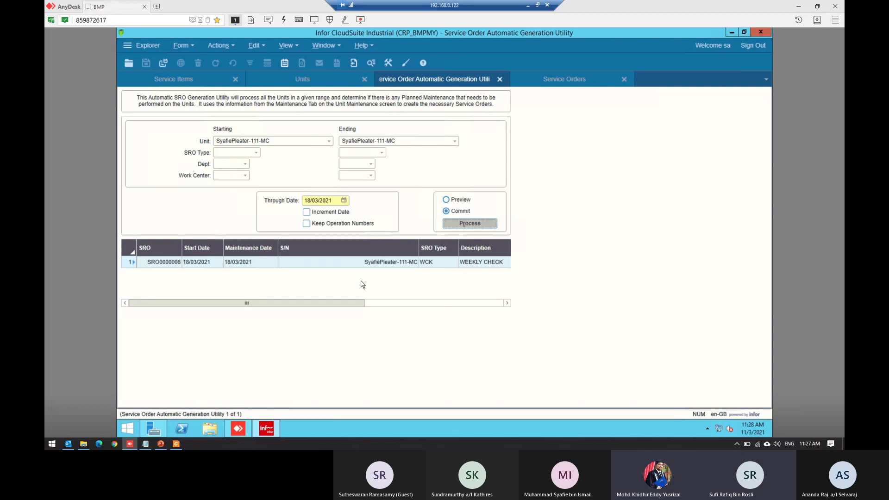
- Open the generated weekly service order, set its department to D0005 Engineering and lead partner to the third listed employee, and save
{"action": "right_click", "coordinate": [167, 268]}
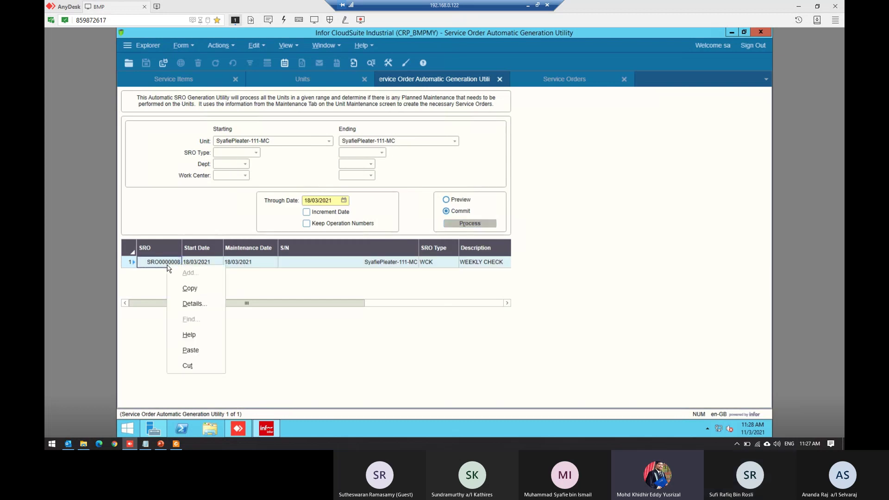
{"action": "left_click", "coordinate": [192, 304]}
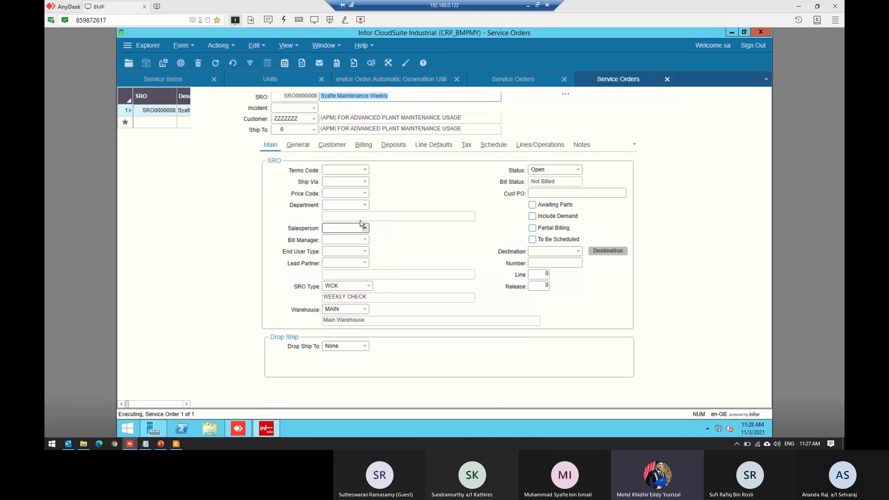
{"action": "left_click", "coordinate": [364, 205]}
{"action": "left_click", "coordinate": [356, 251]}
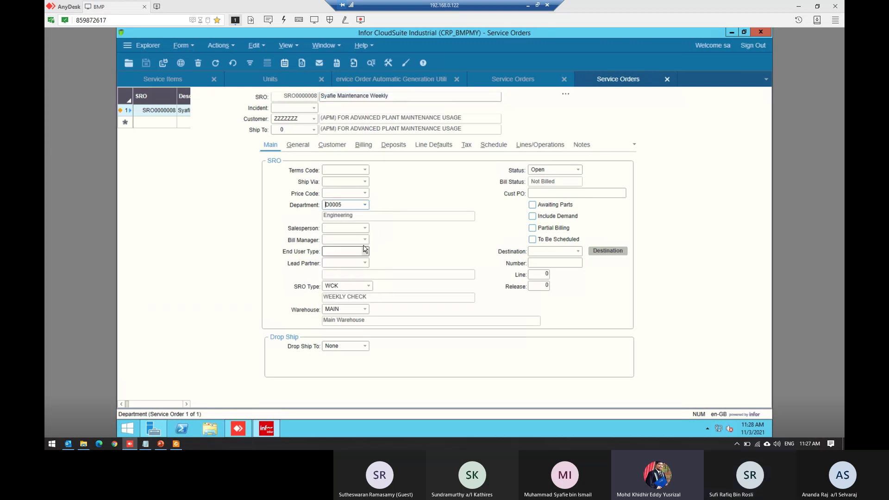
{"action": "left_click", "coordinate": [365, 263]}
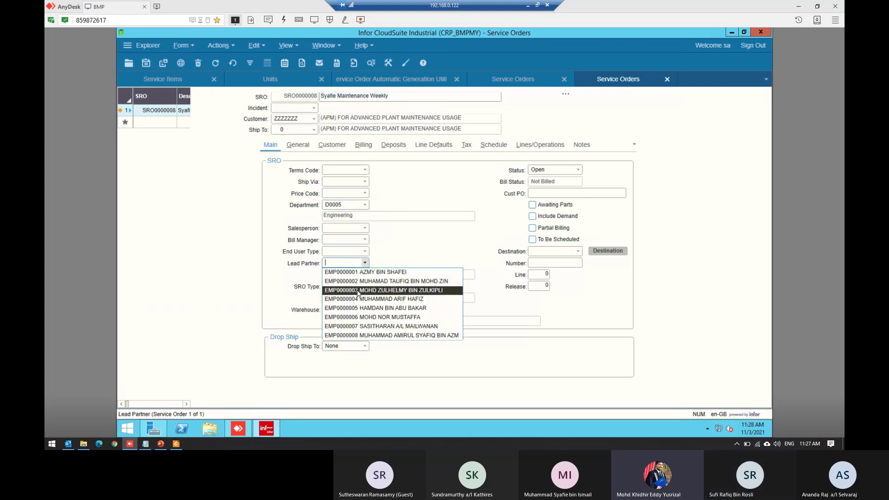
{"action": "left_click", "coordinate": [366, 290]}
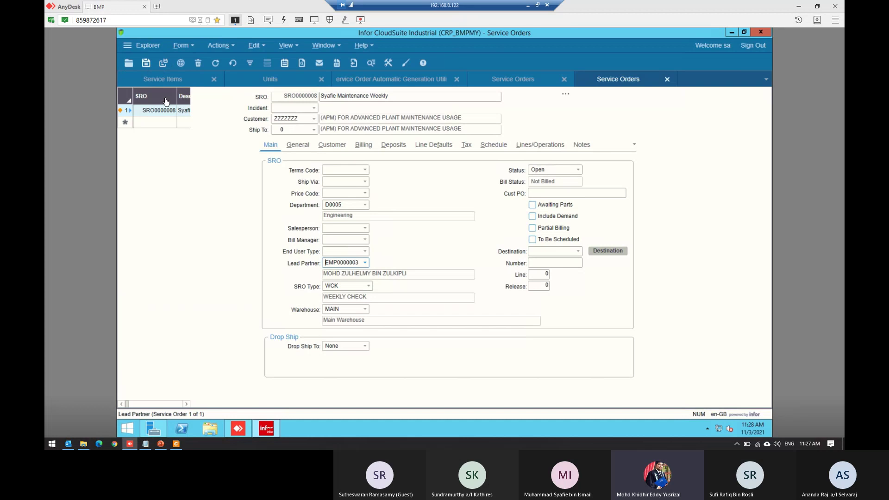
{"action": "key", "text": "ctrl+s"}
- Add an internal note to operation 10 SENSOR / CYLINDER with subject "Notes" and text "Fix it by 10.00p.m. tonight", save it, and close the operations form
{"action": "left_click", "coordinate": [545, 145]}
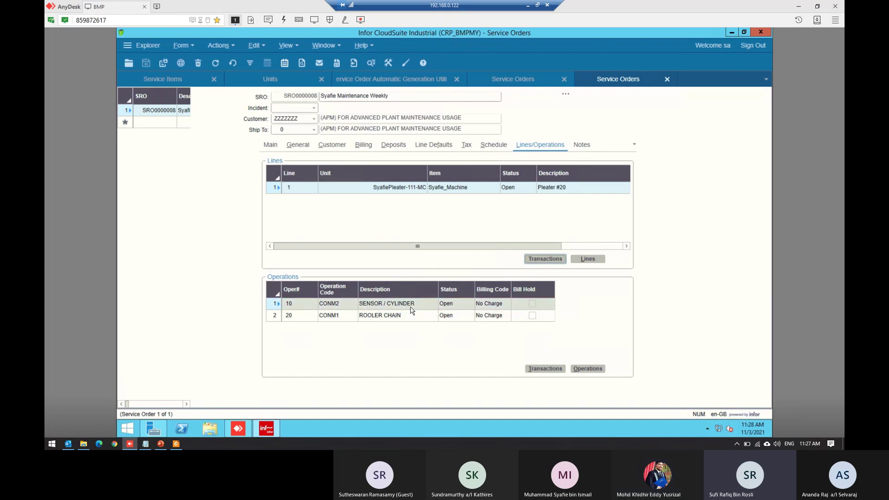
{"action": "left_click", "coordinate": [586, 369]}
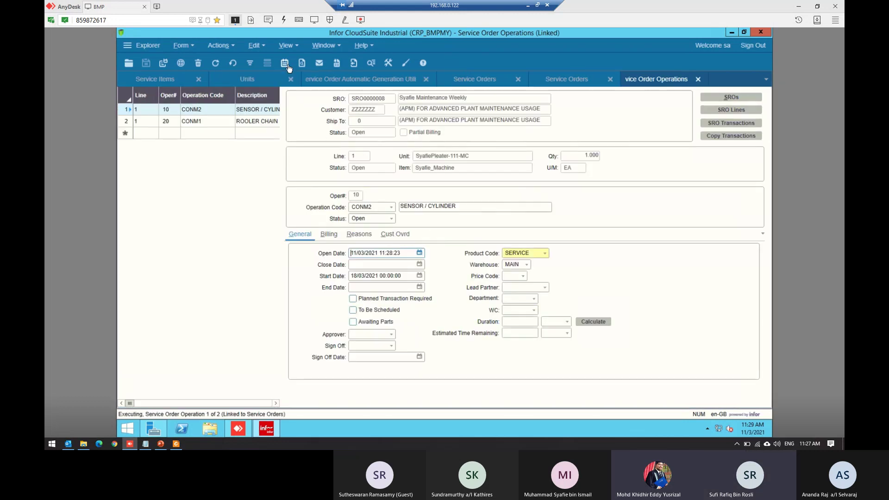
{"action": "left_click", "coordinate": [286, 65]}
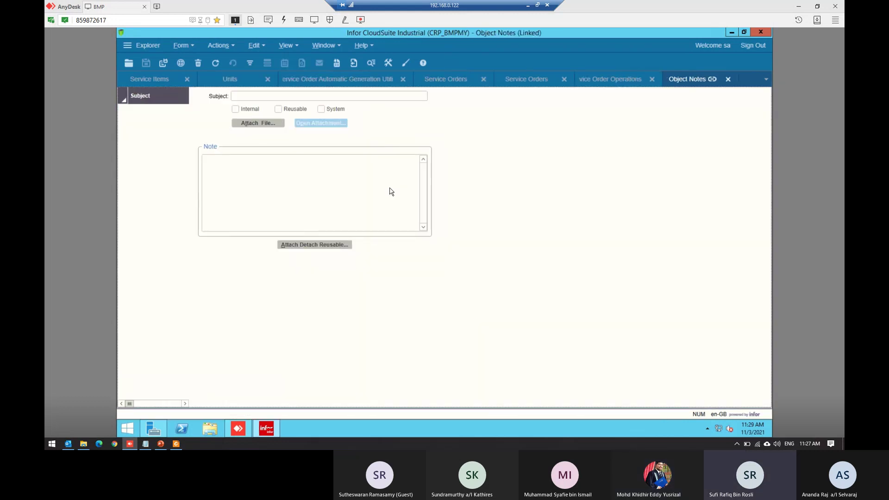
{"action": "type", "text": "2"}
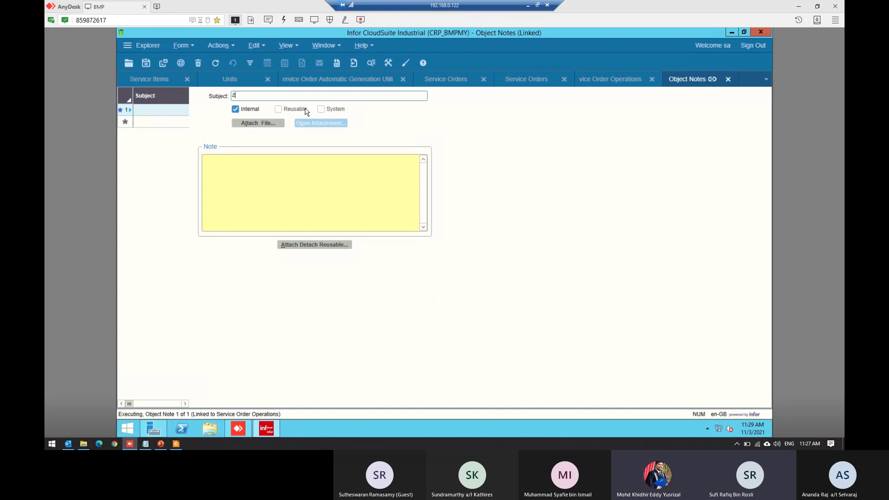
{"action": "type", "text": "otes"}
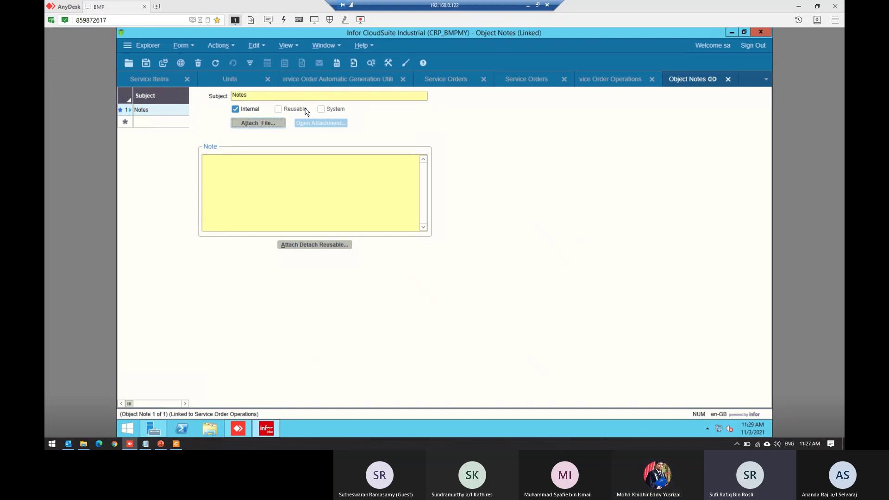
{"action": "key", "text": "Tab"}
{"action": "type", "text": "Fix"}
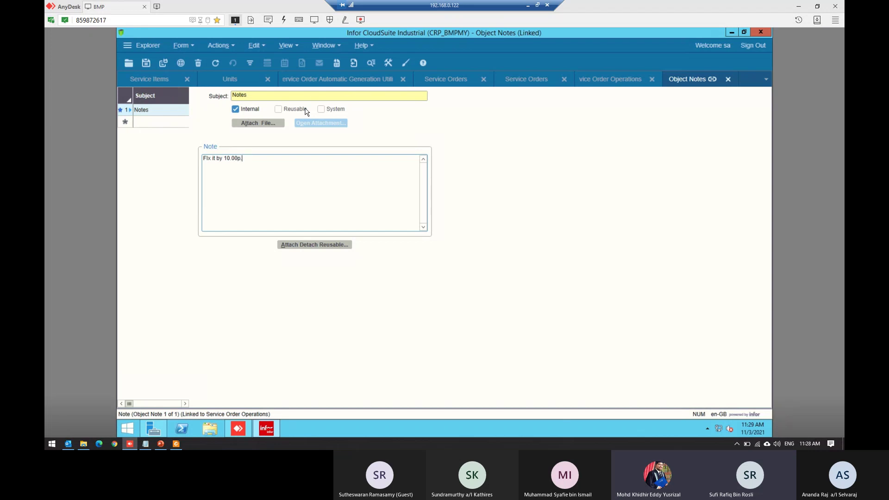
{"action": "type", "text": "it by 10.00p.m. tonight"}
{"action": "key", "text": "ctrl+s"}
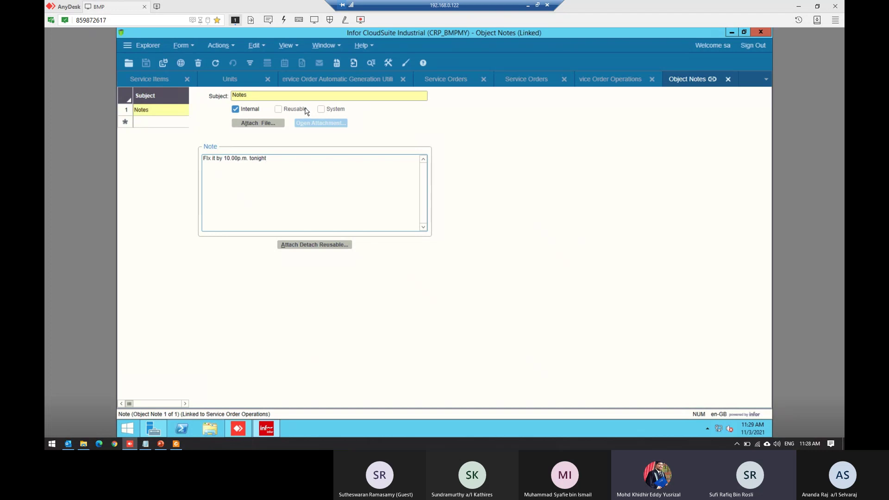
{"action": "left_click", "coordinate": [728, 79]}
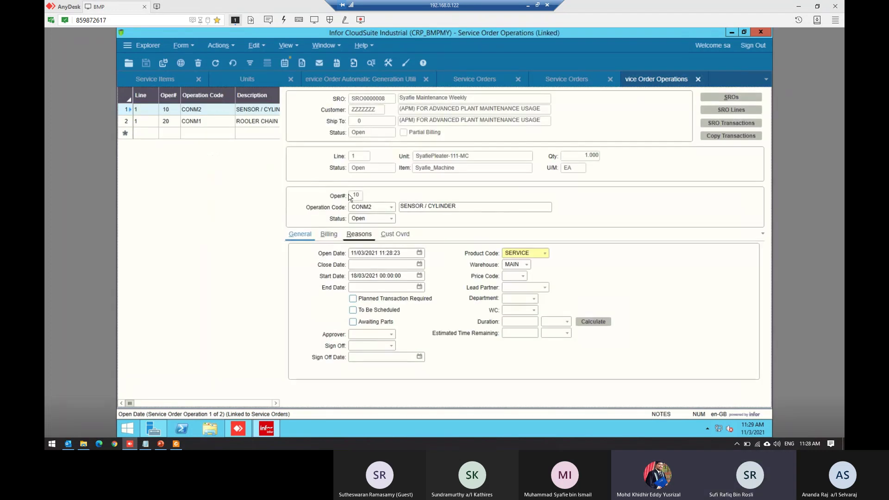
{"action": "left_click", "coordinate": [699, 81]}
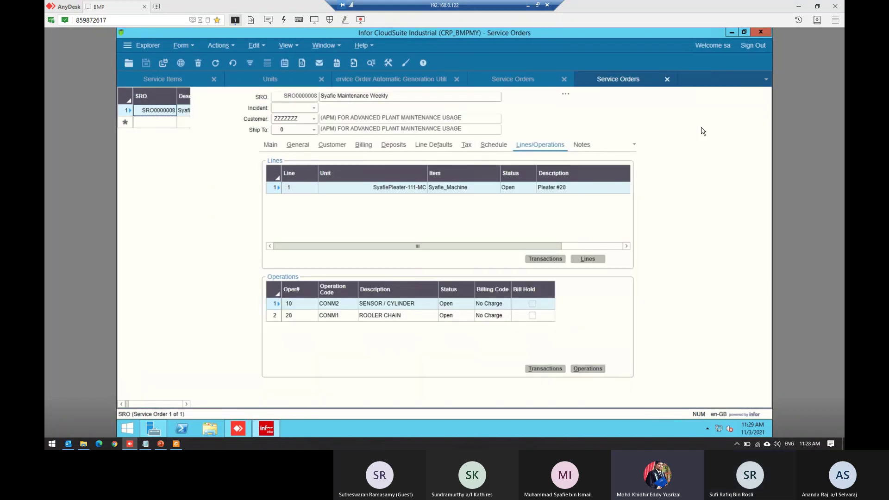
- Review the automatic generation entry and the weekly service order's notes, lines and operations
{"action": "left_click", "coordinate": [364, 80]}
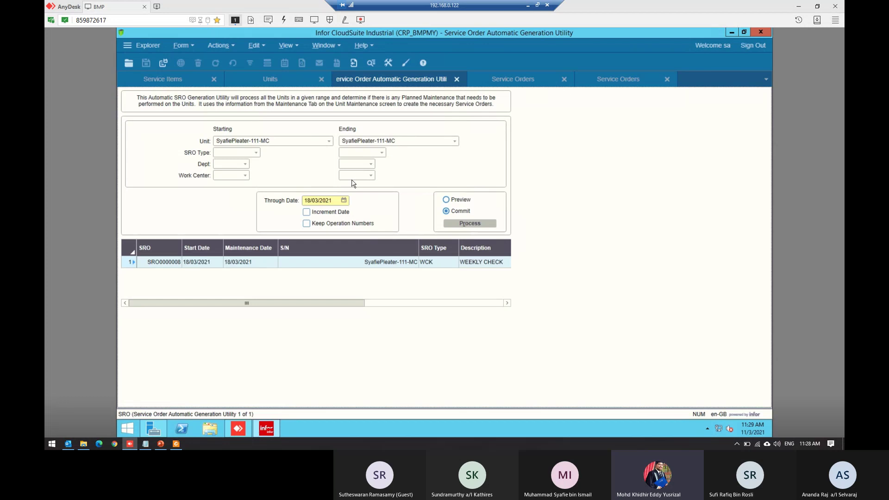
{"action": "left_click", "coordinate": [601, 82]}
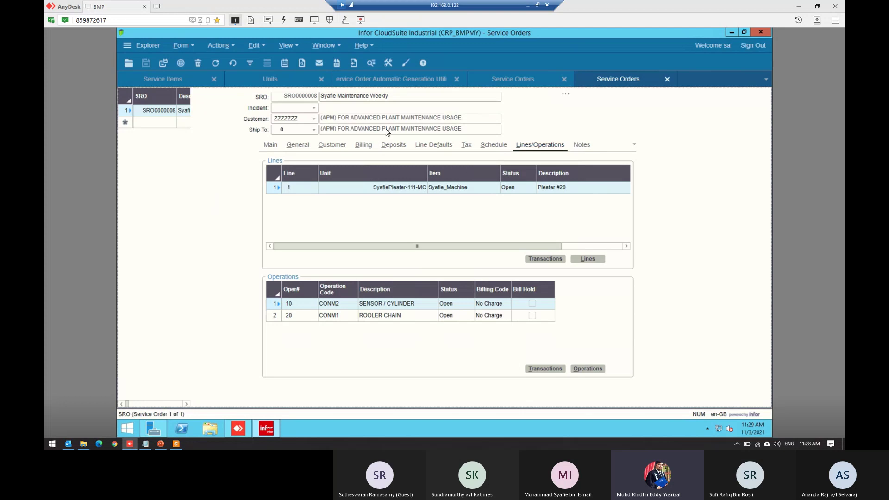
{"action": "left_click", "coordinate": [582, 144]}
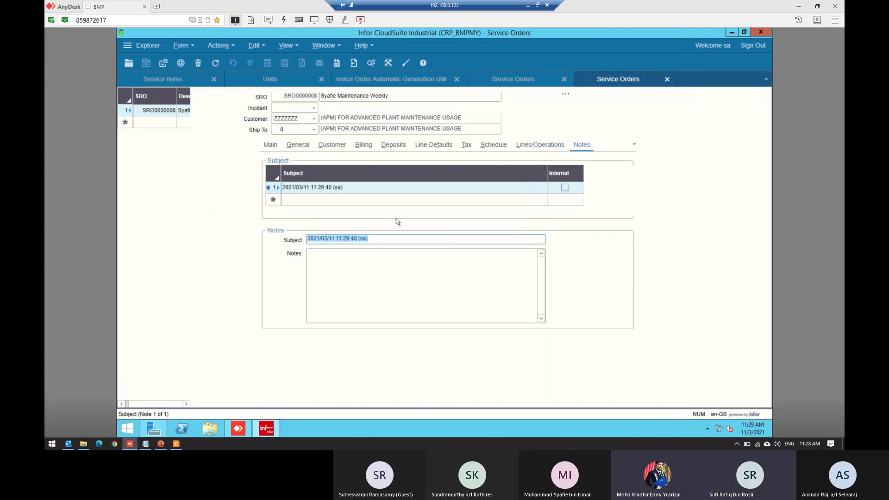
{"action": "left_click", "coordinate": [540, 144]}
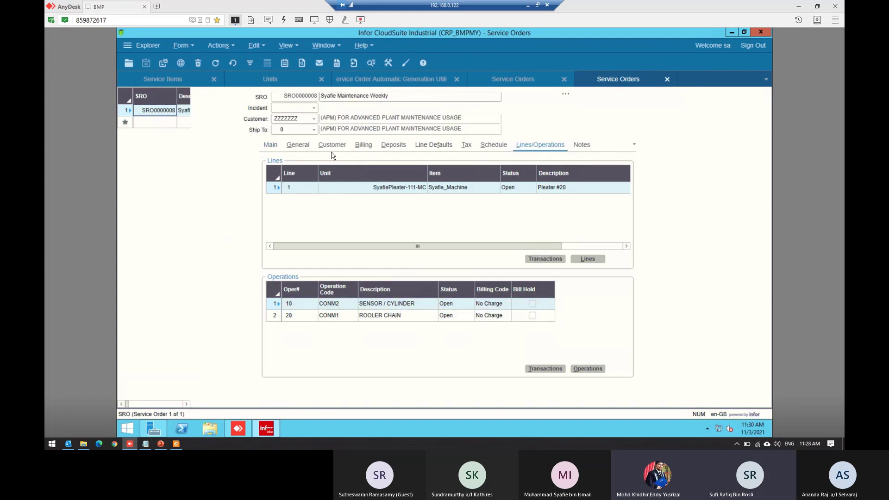
- Open the Service Order Work Order Report for the weekly service order and include SRO, line, operation and customer notes
{"action": "left_click", "coordinate": [270, 146]}
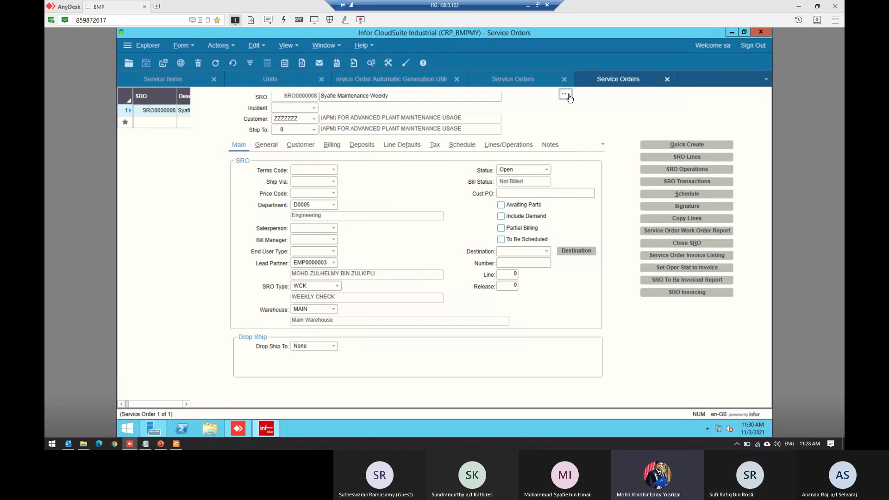
{"action": "left_click", "coordinate": [682, 232]}
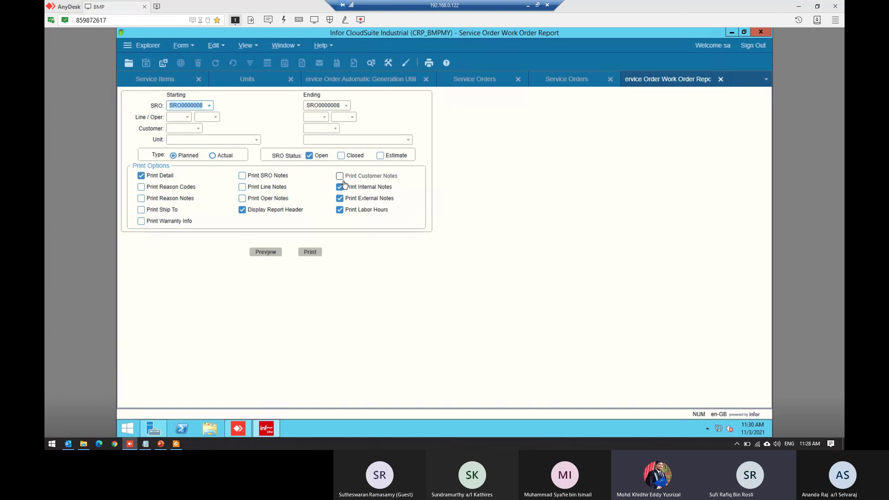
{"action": "left_click", "coordinate": [277, 188]}
{"action": "left_click", "coordinate": [278, 198]}
{"action": "left_click", "coordinate": [278, 176]}
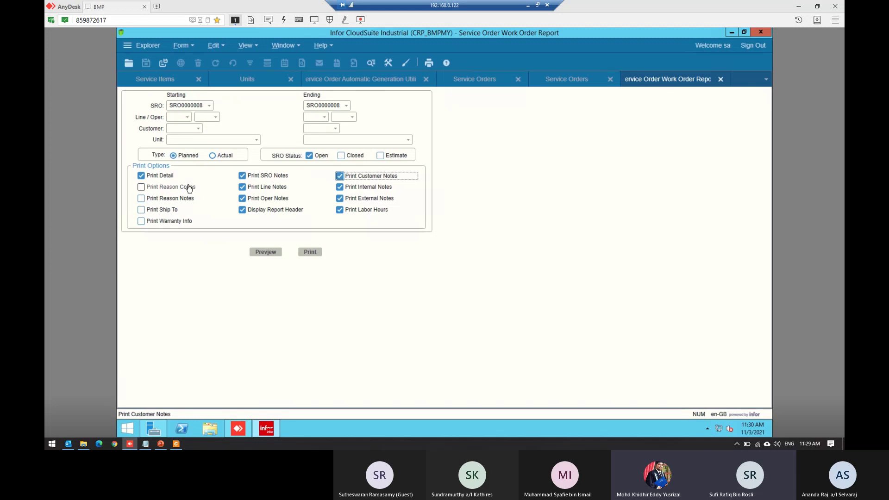
- Preview the weekly order's work order report, postponing the Internet Explorer 11 setup, and bring the finished preview into view
{"action": "left_click", "coordinate": [265, 253]}
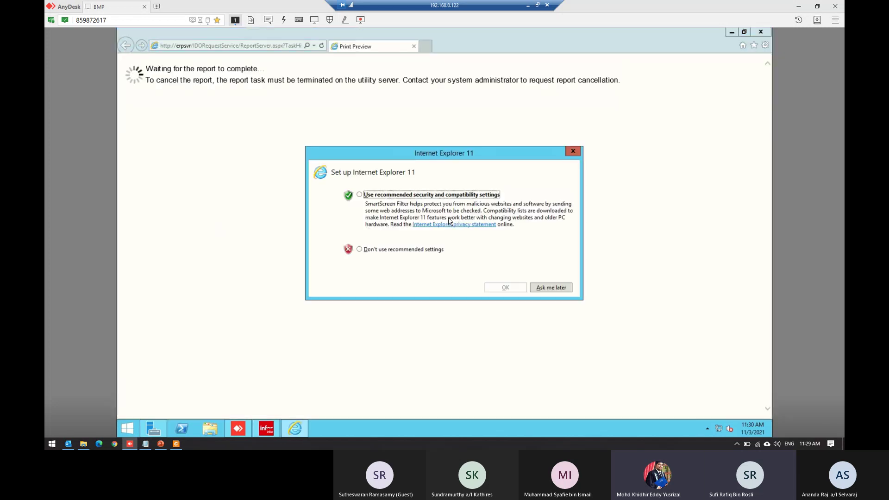
{"action": "left_click", "coordinate": [550, 287]}
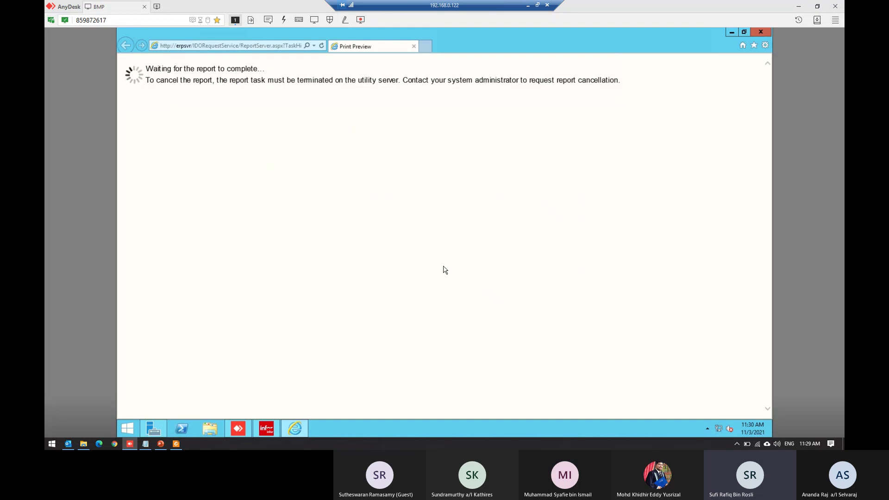
{"action": "left_click", "coordinate": [732, 31]}
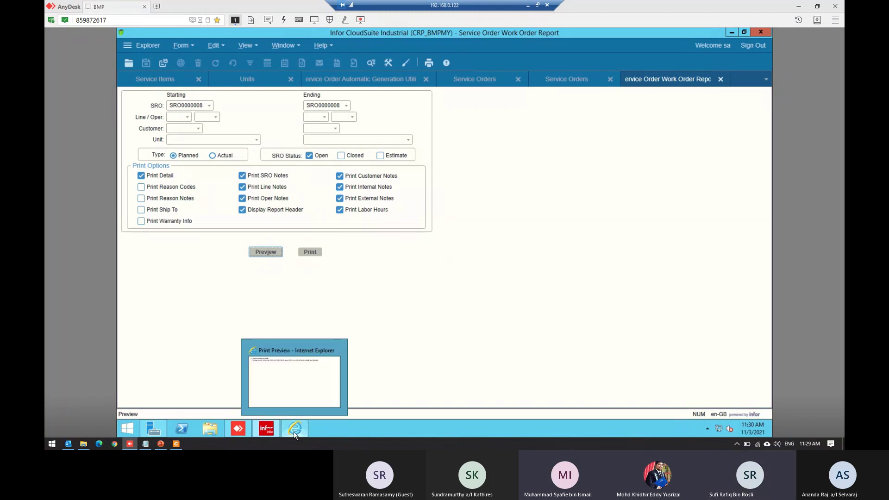
{"action": "left_click", "coordinate": [734, 32]}
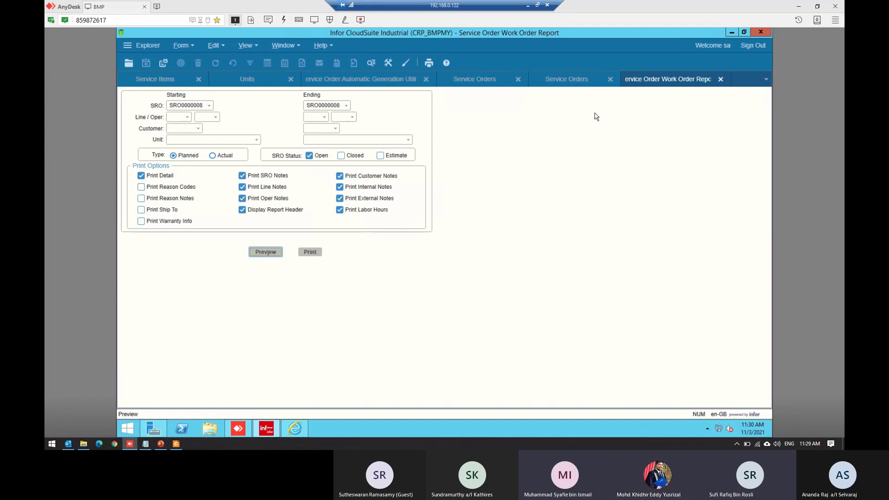
{"action": "left_click", "coordinate": [302, 436]}
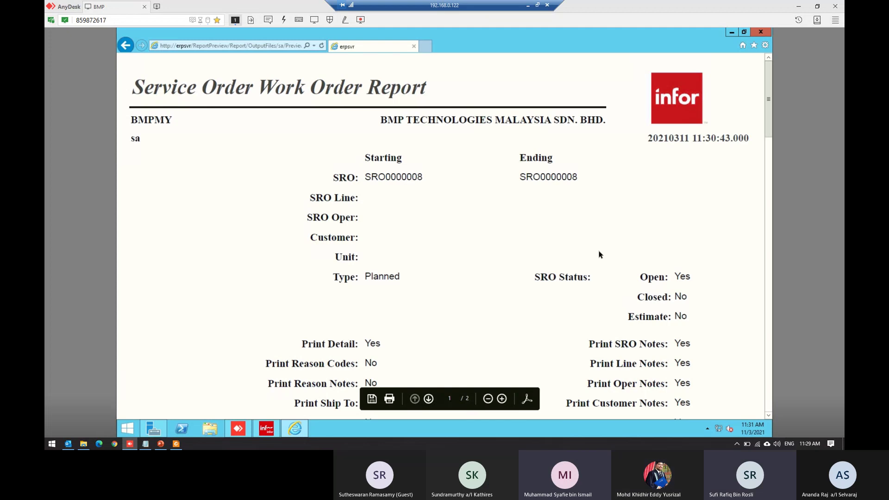
- Review the order header, maintenance date, machine line and operation notes in the weekly report, and close the preview
{"action": "left_click_drag", "start_coordinate": [768, 127], "coordinate": [772, 300]}
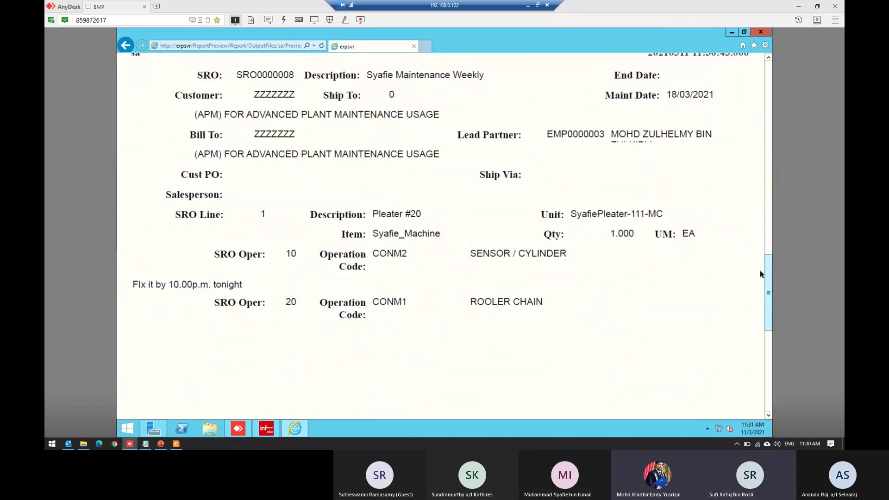
{"action": "left_click_drag", "start_coordinate": [768, 275], "coordinate": [768, 259]}
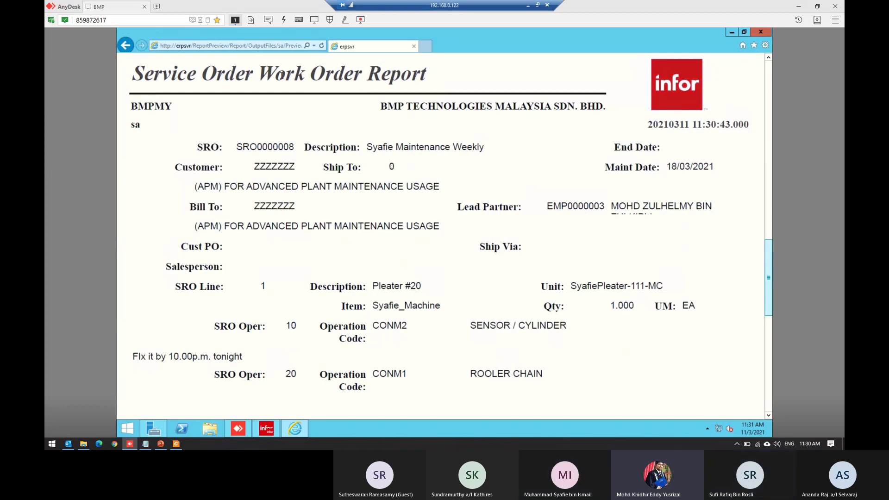
{"action": "left_click_drag", "start_coordinate": [282, 75], "coordinate": [540, 83]}
{"action": "left_click", "coordinate": [619, 87]}
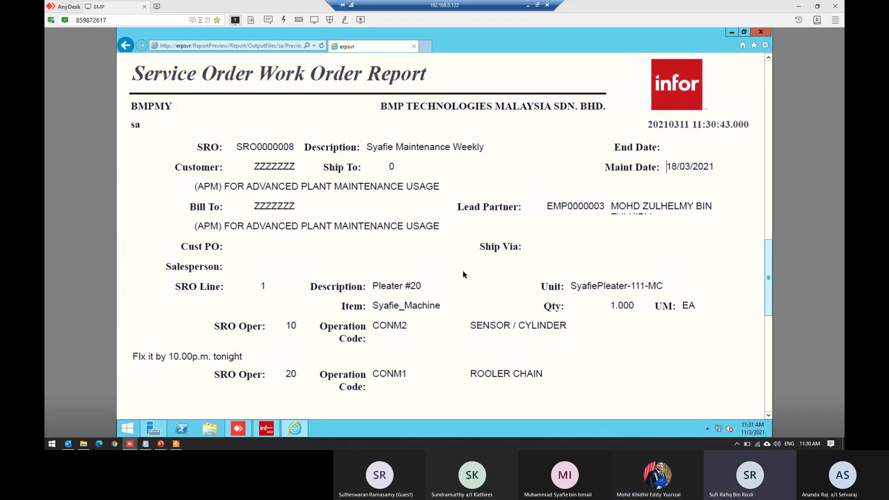
{"action": "scroll", "coordinate": [649, 239], "scroll_direction": "down", "scroll_amount": 1}
{"action": "left_click", "coordinate": [761, 31]}
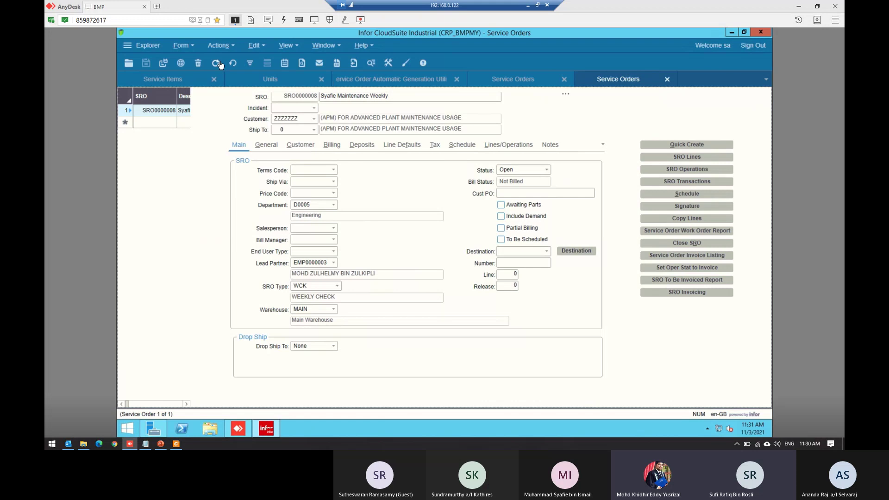
- List all service orders and open the Service Order Work Order Report for the KHD-0993-MC Emergency Part Replacement order
{"action": "left_click", "coordinate": [250, 63]}
{"action": "left_click", "coordinate": [250, 68]}
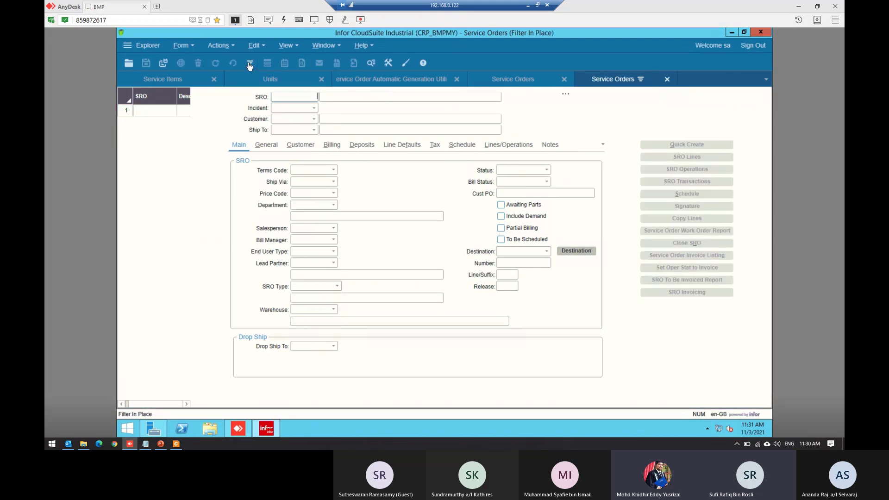
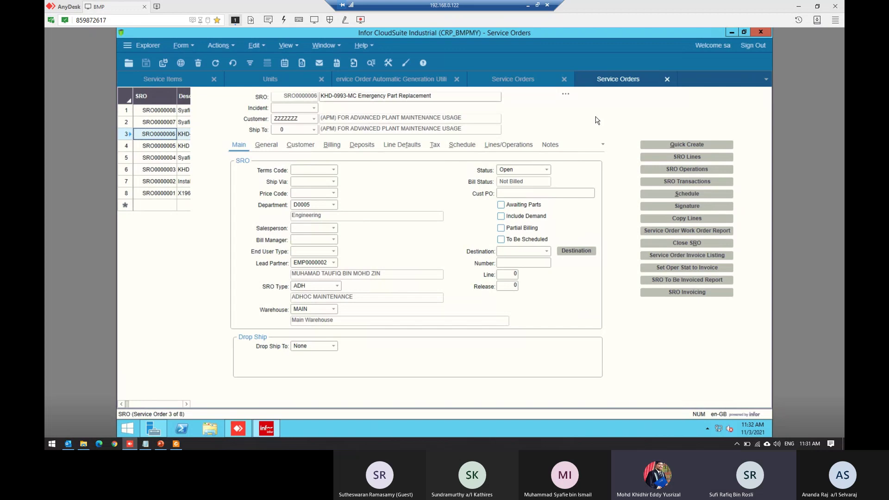
{"action": "left_click", "coordinate": [707, 237]}
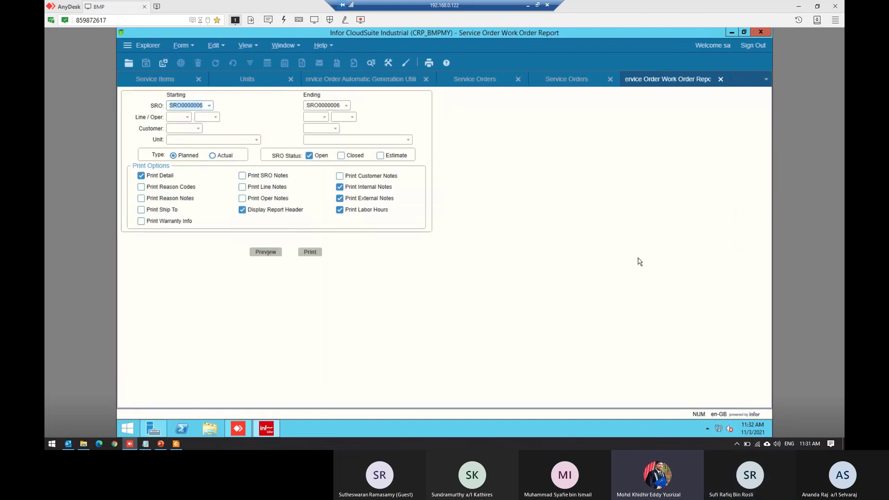
- Include SRO, line and operation notes in the emergency order's work order report and preview it
{"action": "left_click", "coordinate": [272, 189]}
{"action": "left_click", "coordinate": [275, 199]}
{"action": "left_click", "coordinate": [278, 177]}
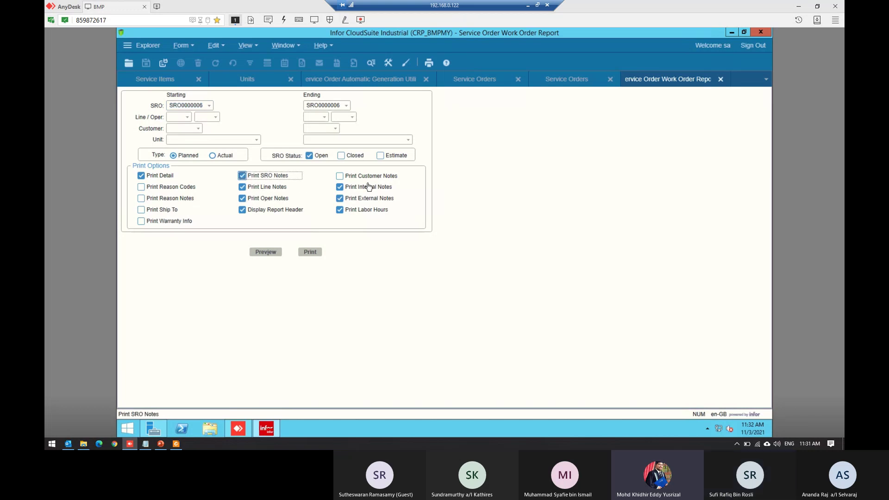
{"action": "left_click", "coordinate": [265, 252]}
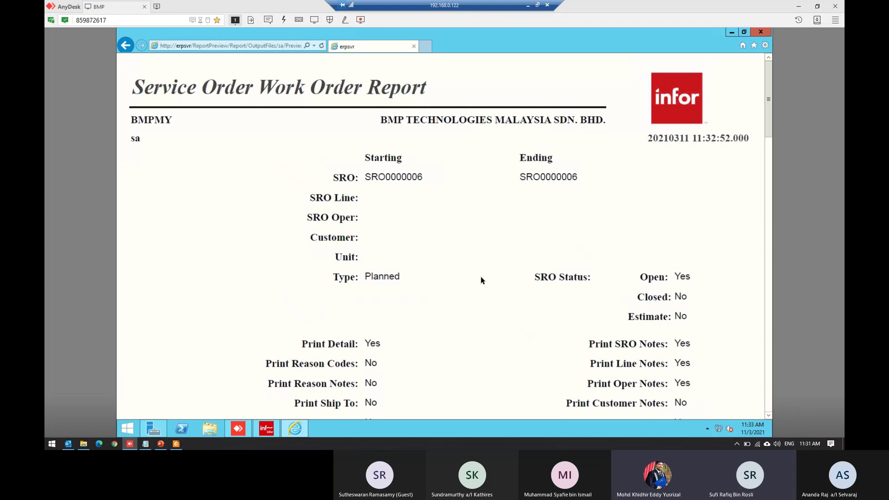
- Examine the report page's order header, customer details, machine line and operations for the emergency part replacement
{"action": "scroll", "coordinate": [477, 277], "scroll_direction": "down", "scroll_amount": 3}
{"action": "scroll", "coordinate": [430, 272], "scroll_direction": "up", "scroll_amount": 2}
{"action": "scroll", "coordinate": [437, 265], "scroll_direction": "up", "scroll_amount": 1}
{"action": "scroll", "coordinate": [446, 259], "scroll_direction": "down", "scroll_amount": 7}
{"action": "scroll", "coordinate": [447, 262], "scroll_direction": "down", "scroll_amount": 8}
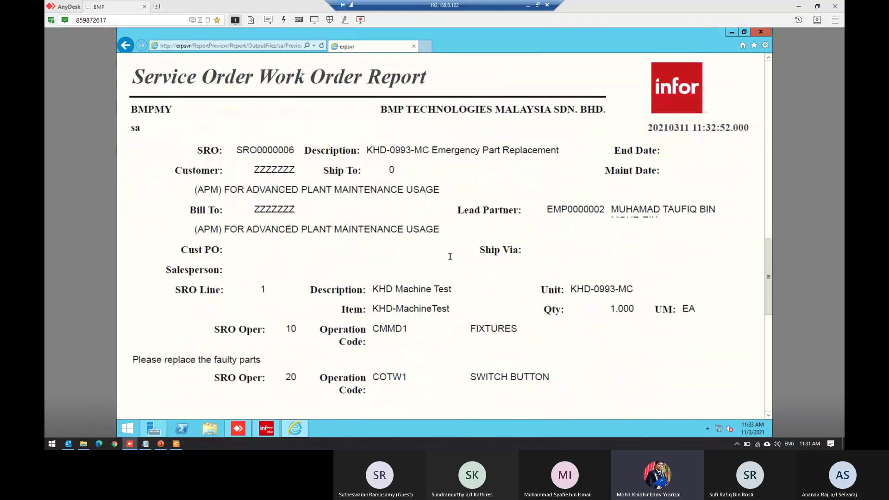
{"action": "scroll", "coordinate": [451, 260], "scroll_direction": "down", "scroll_amount": 2}
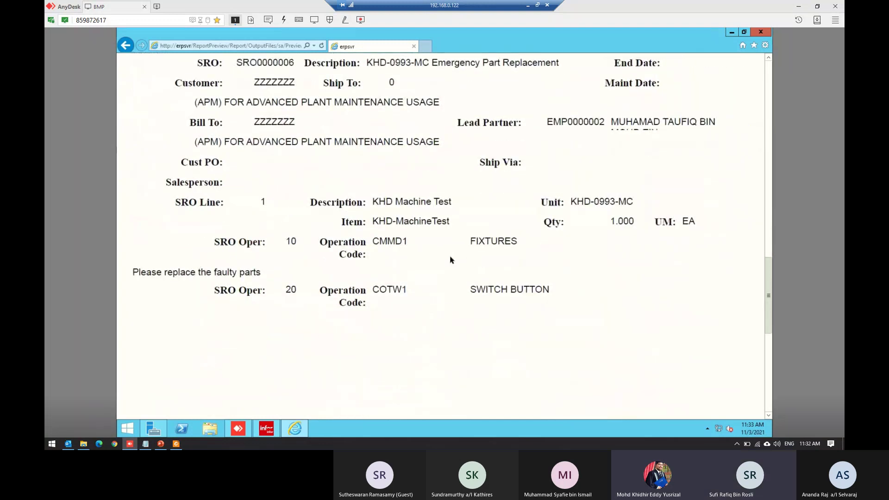
{"action": "scroll", "coordinate": [448, 255], "scroll_direction": "up", "scroll_amount": 2}
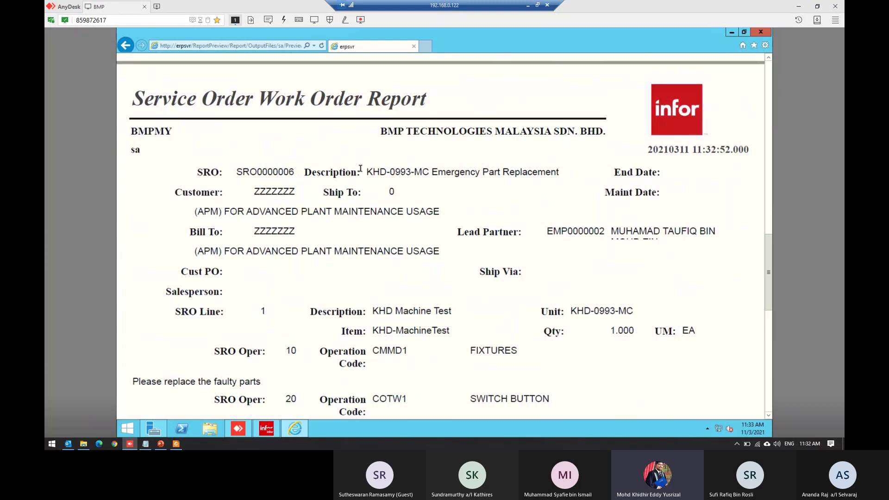
{"action": "scroll", "coordinate": [215, 168], "scroll_direction": "down", "scroll_amount": 1}
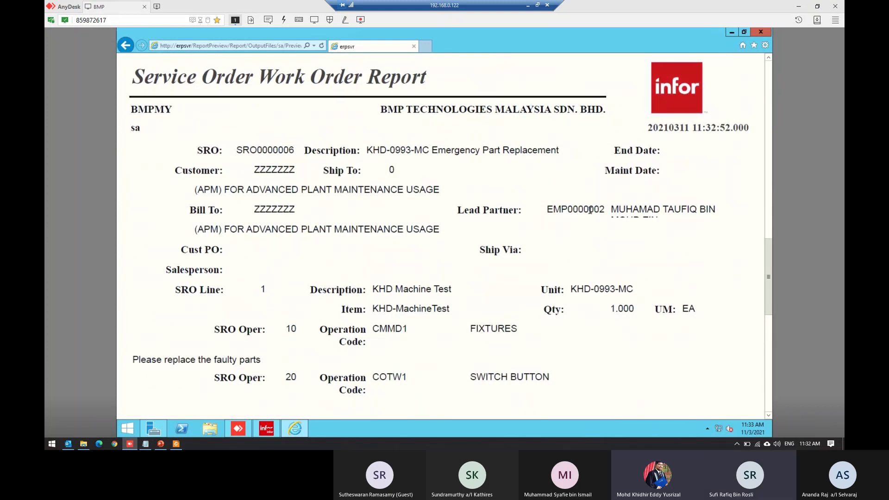
{"action": "left_click_drag", "start_coordinate": [437, 229], "coordinate": [178, 163]}
{"action": "left_click", "coordinate": [250, 171]}
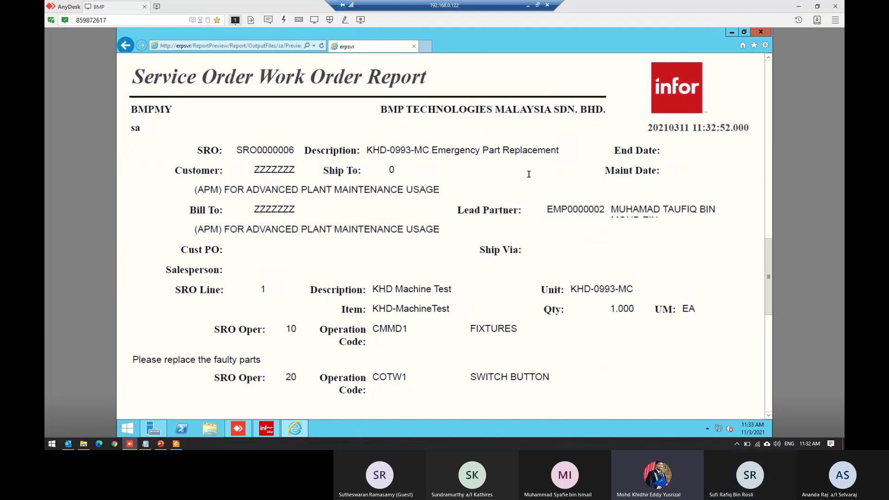
{"action": "scroll", "coordinate": [531, 175], "scroll_direction": "down", "scroll_amount": 3}
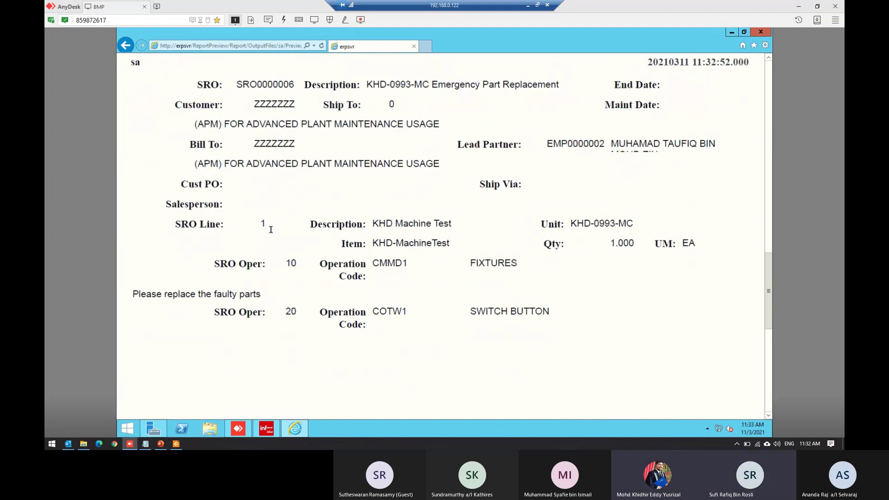
{"action": "scroll", "coordinate": [343, 295], "scroll_direction": "down", "scroll_amount": 4}
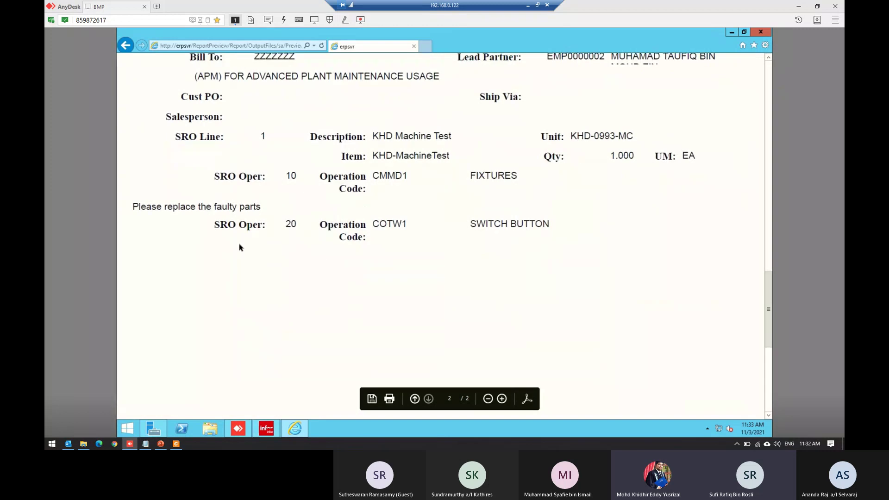
- Check the note under operation 10 FIXTURES, the lead partner and the overall layout of the emergency work order report
{"action": "left_click_drag", "start_coordinate": [138, 206], "coordinate": [261, 204]}
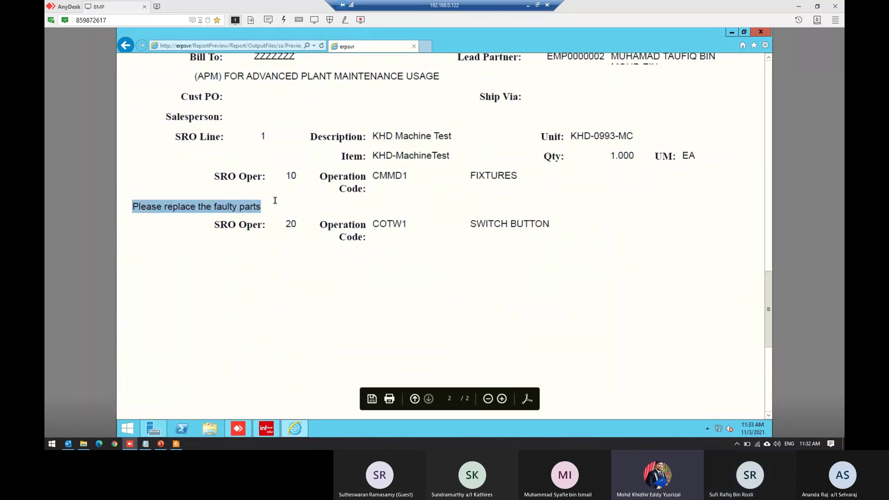
{"action": "scroll", "coordinate": [299, 209], "scroll_direction": "down", "scroll_amount": 5}
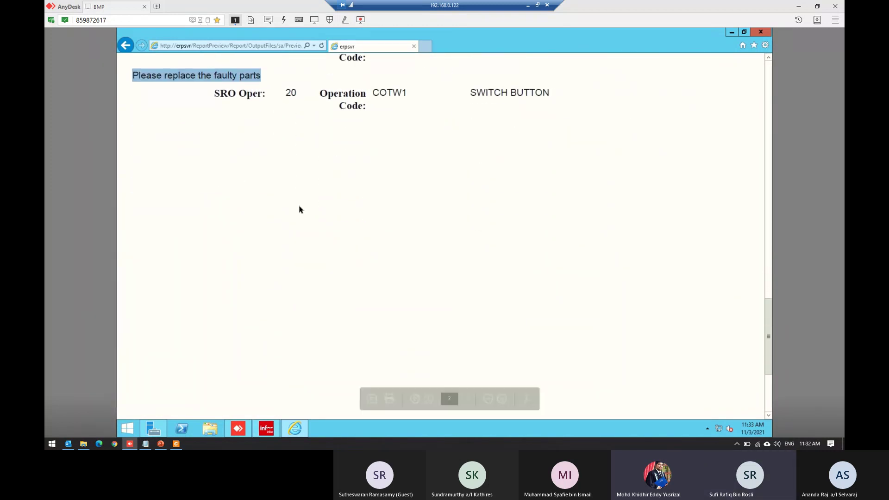
{"action": "scroll", "coordinate": [298, 209], "scroll_direction": "up", "scroll_amount": 12}
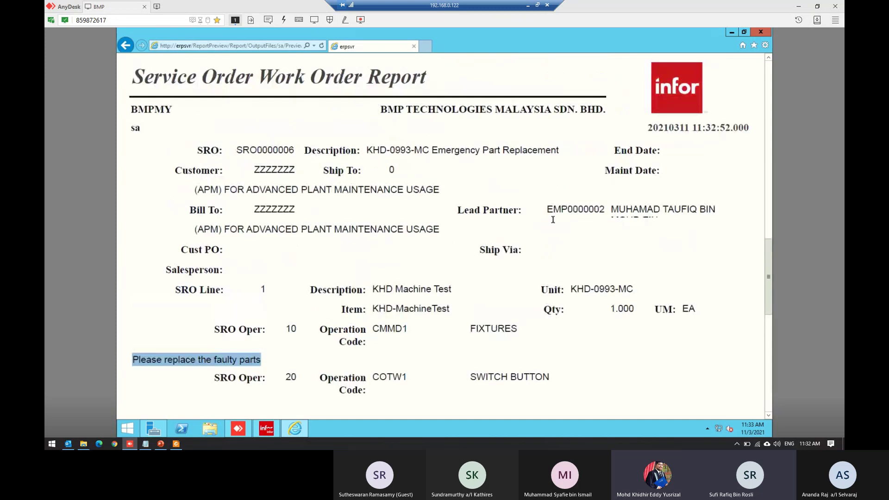
{"action": "left_click", "coordinate": [340, 211]}
{"action": "scroll", "coordinate": [290, 219], "scroll_direction": "down", "scroll_amount": 2}
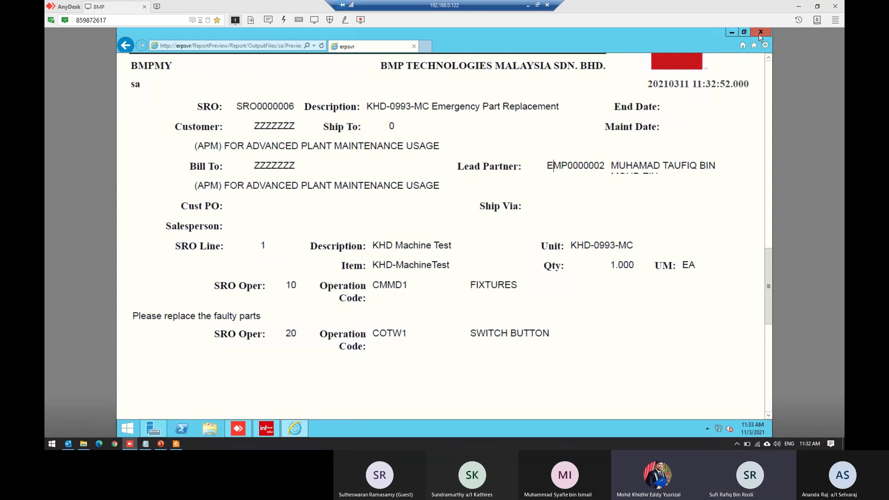
{"action": "scroll", "coordinate": [231, 197], "scroll_direction": "up", "scroll_amount": 1}
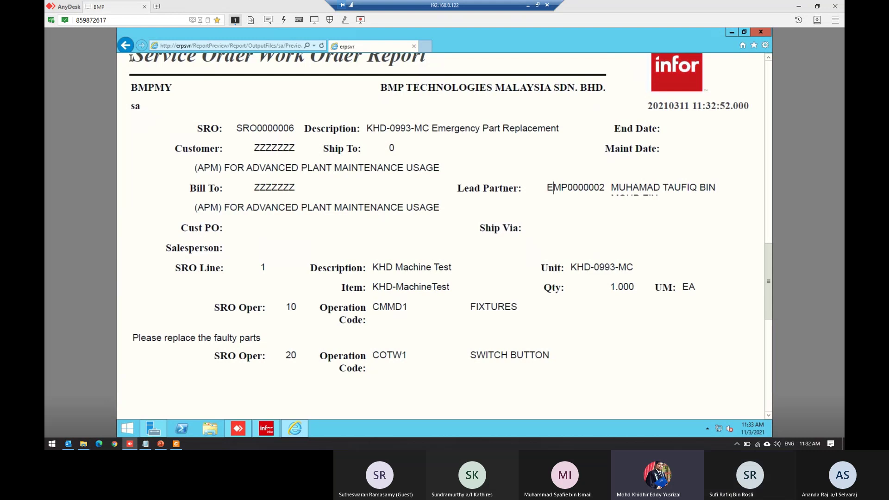
{"action": "left_click_drag", "start_coordinate": [132, 59], "coordinate": [679, 369]}
{"action": "left_click", "coordinate": [450, 245]}
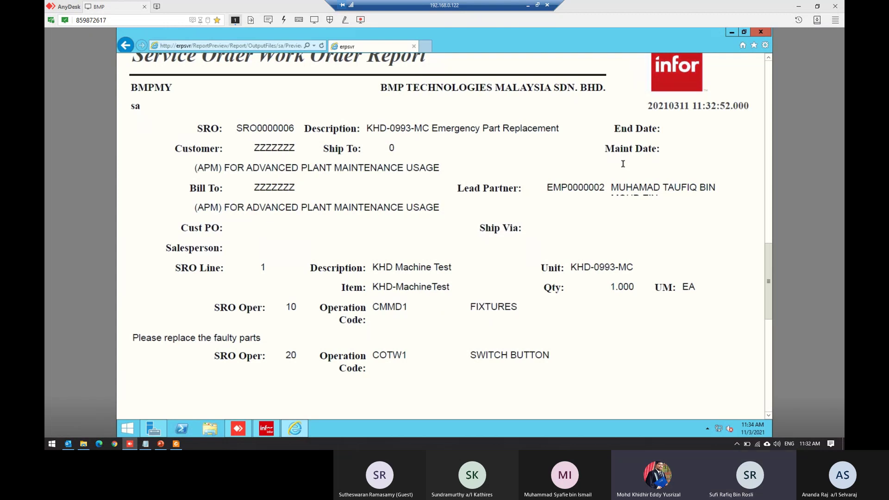
{"action": "scroll", "coordinate": [568, 204], "scroll_direction": "down", "scroll_amount": 3}
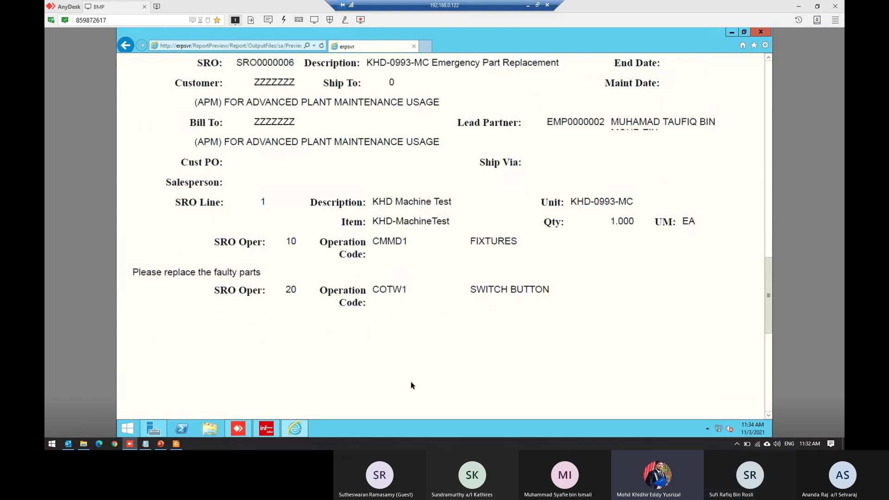
{"action": "scroll", "coordinate": [534, 280], "scroll_direction": "down", "scroll_amount": 1}
{"action": "scroll", "coordinate": [538, 283], "scroll_direction": "down", "scroll_amount": 3}
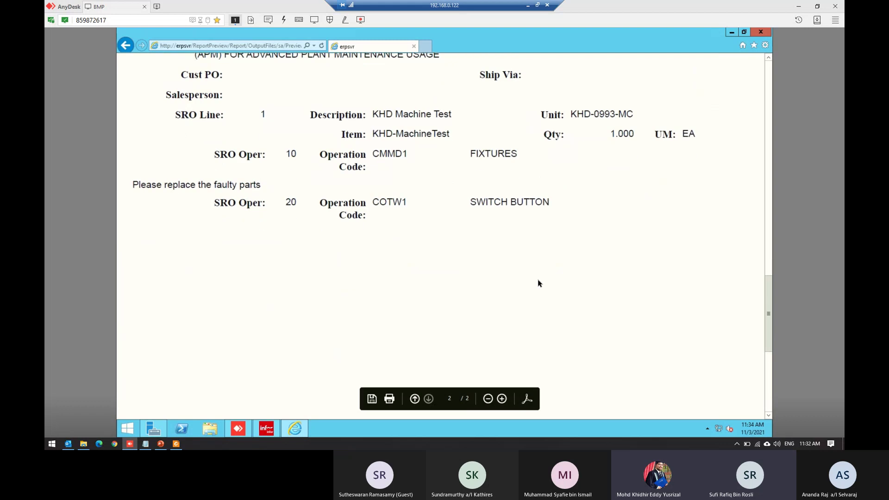
{"action": "scroll", "coordinate": [537, 280], "scroll_direction": "up", "scroll_amount": 5}
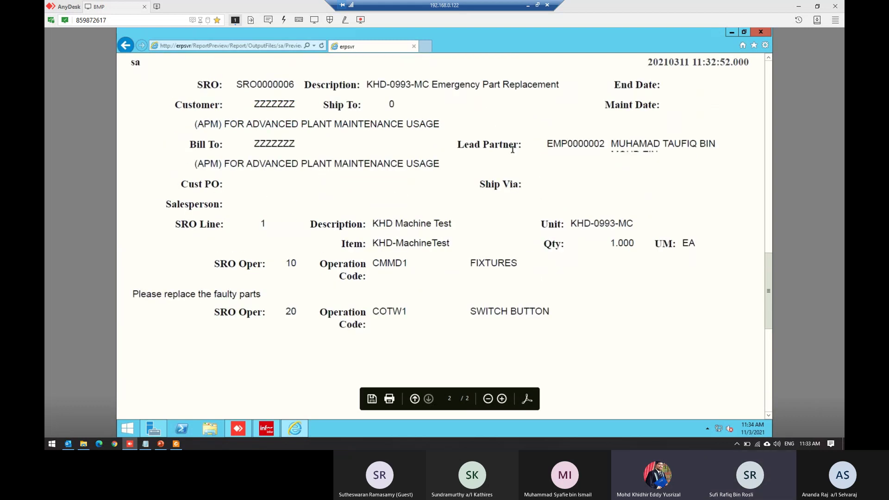
{"action": "scroll", "coordinate": [546, 167], "scroll_direction": "up", "scroll_amount": 3}
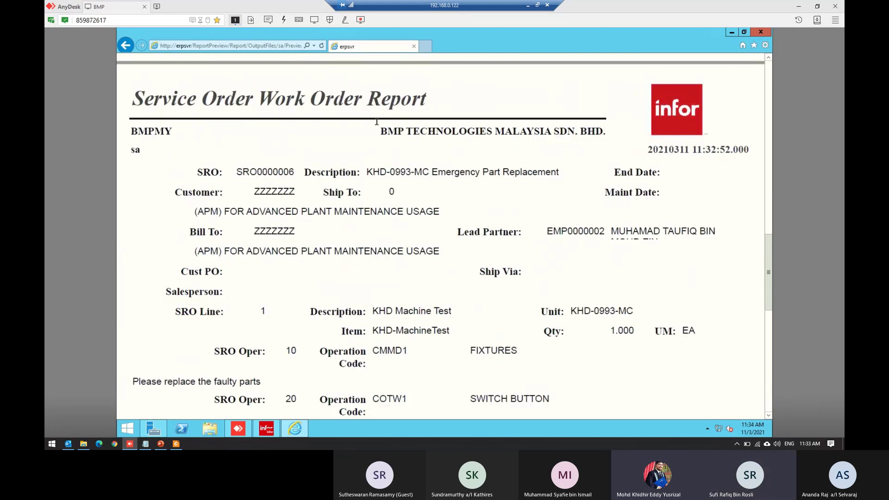
{"action": "scroll", "coordinate": [450, 130], "scroll_direction": "down", "scroll_amount": 1}
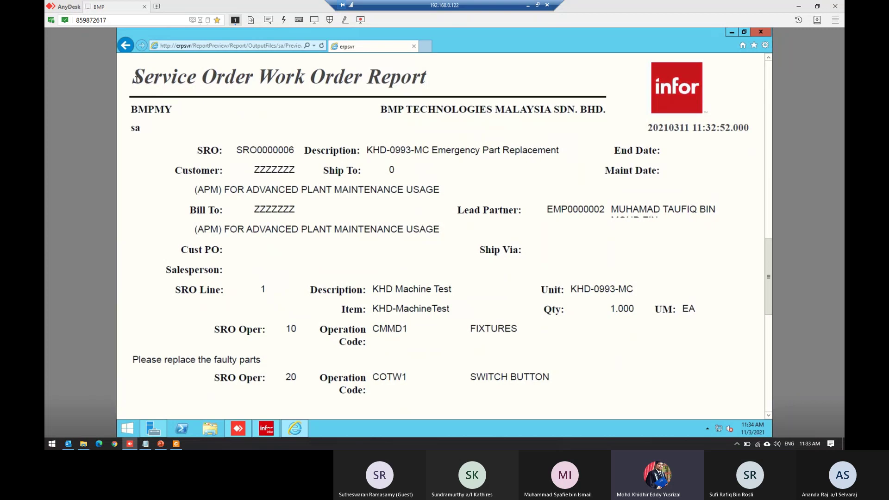
- Check the order header, lead partner and operations in the emergency work order report, and close the preview and report form
{"action": "left_click_drag", "start_coordinate": [136, 76], "coordinate": [424, 150]}
{"action": "left_click", "coordinate": [235, 151]}
{"action": "double_click", "coordinate": [265, 150]}
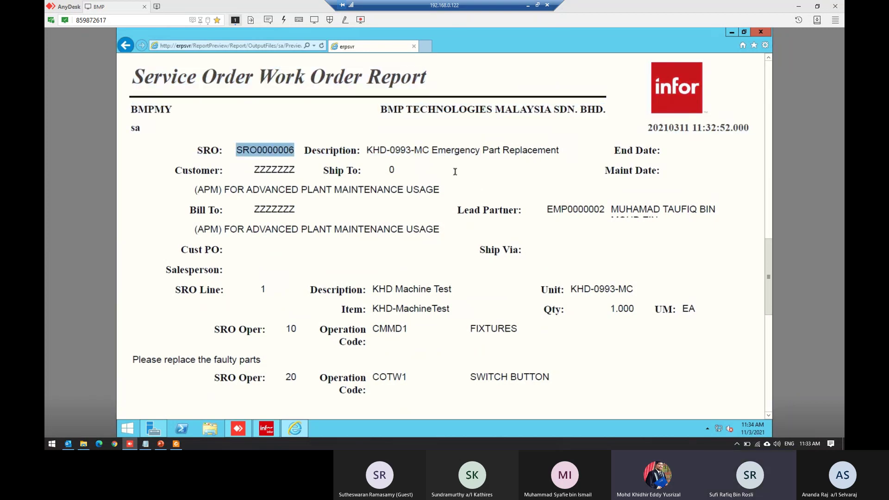
{"action": "left_click", "coordinate": [538, 200]}
{"action": "scroll", "coordinate": [402, 186], "scroll_direction": "down", "scroll_amount": 3}
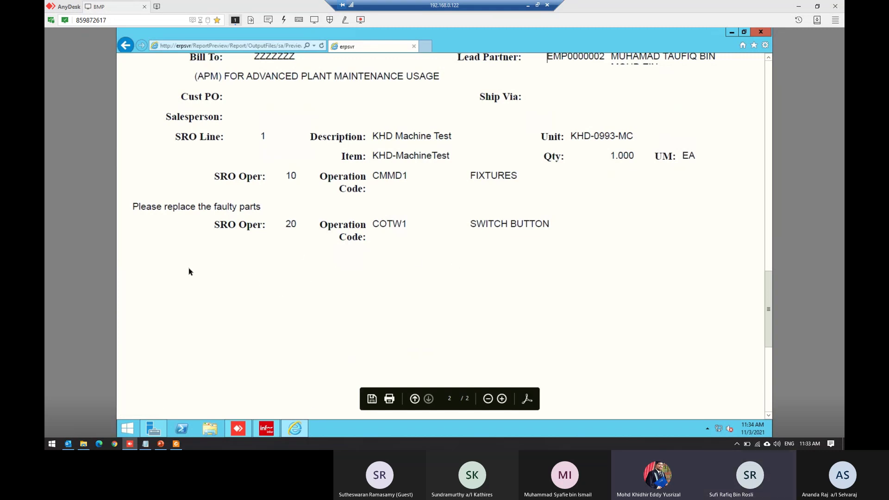
{"action": "left_click", "coordinate": [755, 36]}
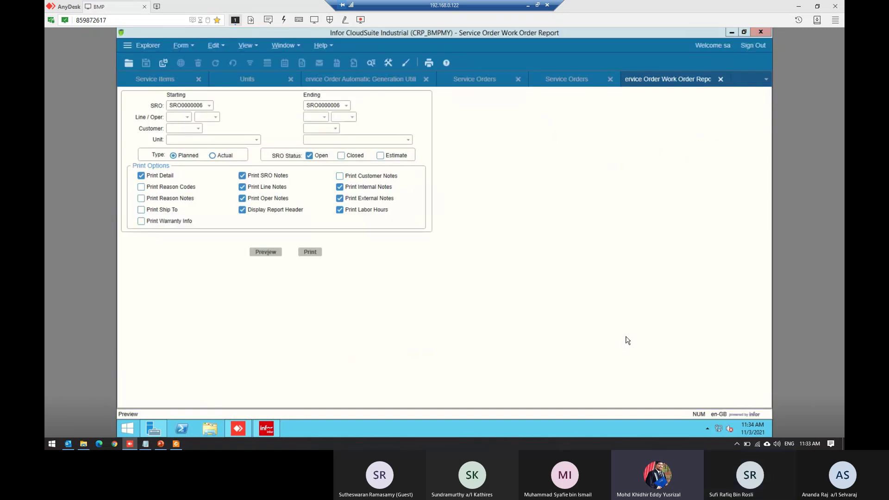
{"action": "left_click", "coordinate": [721, 81]}
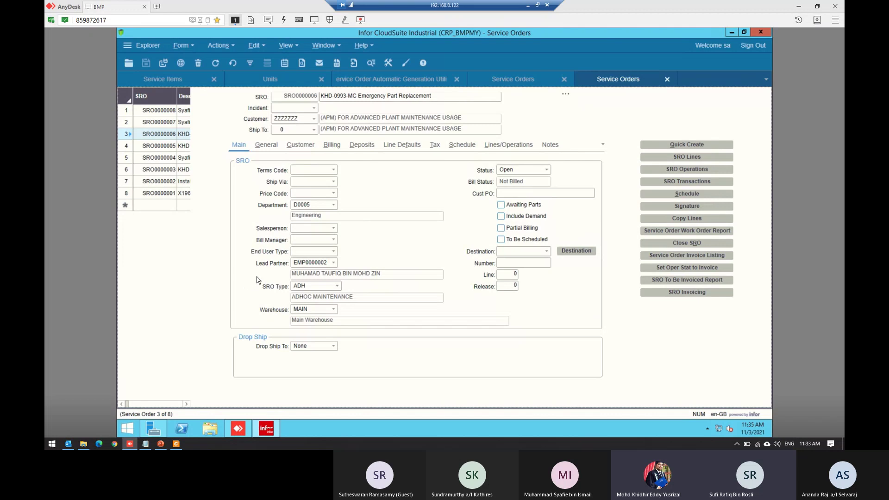
- Look through the open maintenance forms, close the older Service Orders form, and return to the one with the emergency order
{"action": "left_click", "coordinate": [182, 82]}
{"action": "left_click", "coordinate": [274, 79]}
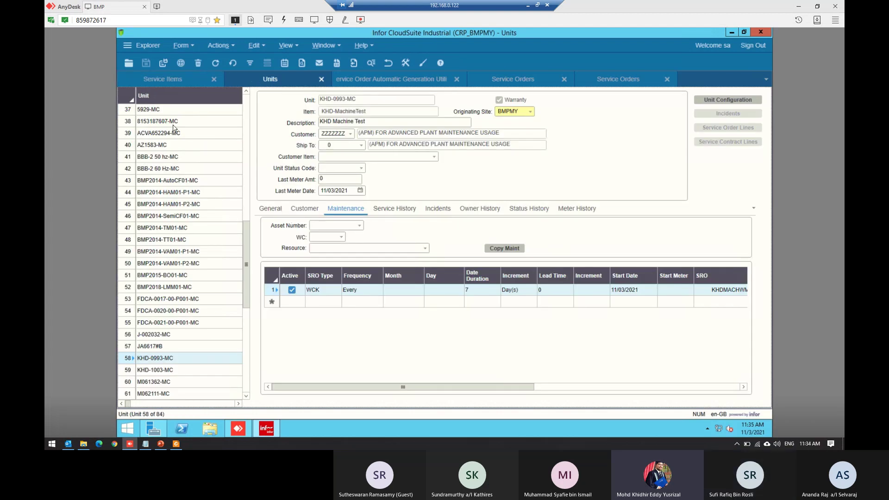
{"action": "left_click", "coordinate": [355, 86]}
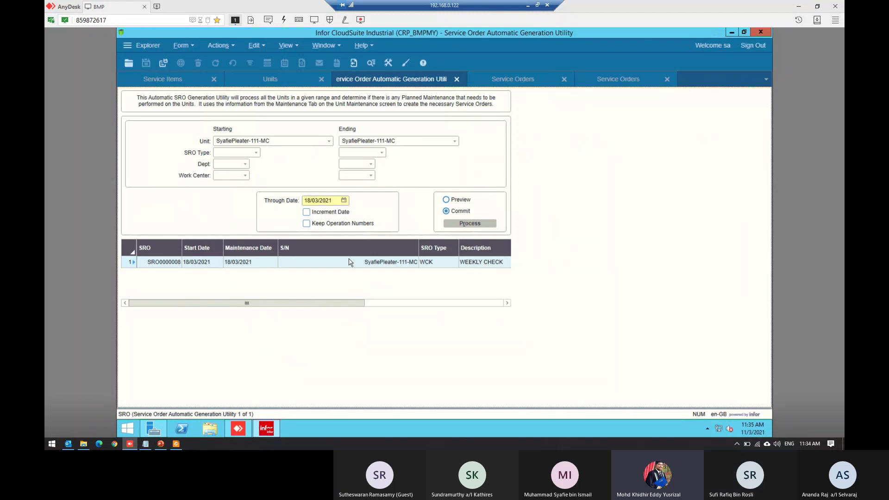
{"action": "left_click", "coordinate": [532, 81]}
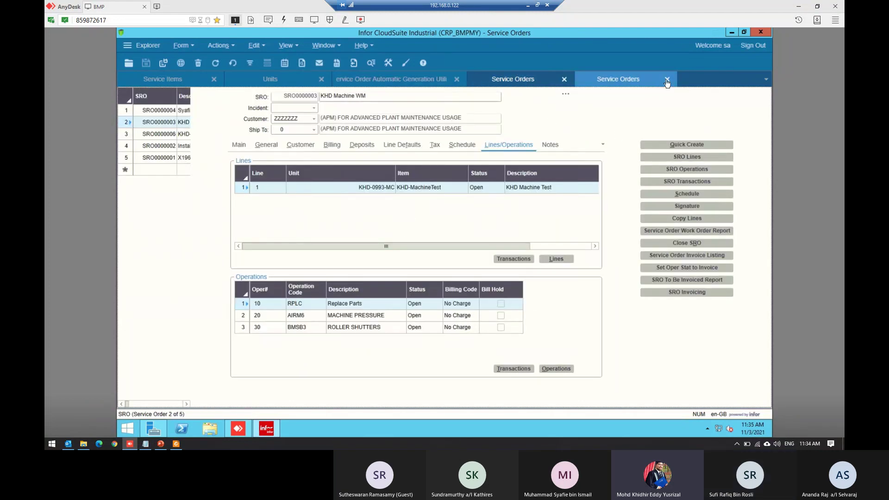
{"action": "left_click", "coordinate": [565, 80]}
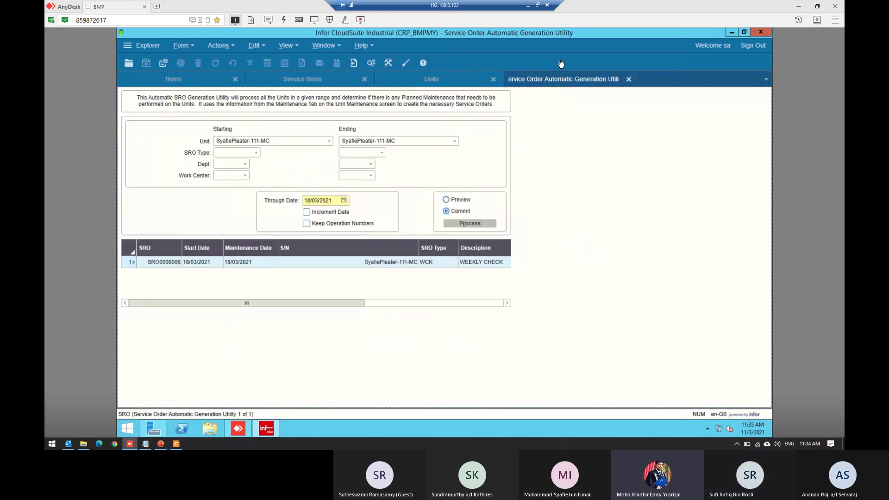
{"action": "left_click", "coordinate": [456, 85]}
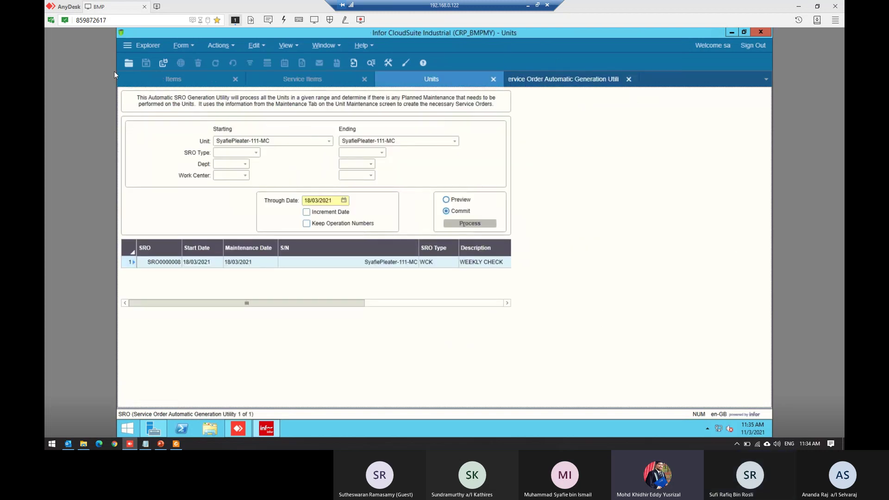
{"action": "left_click", "coordinate": [563, 78]}
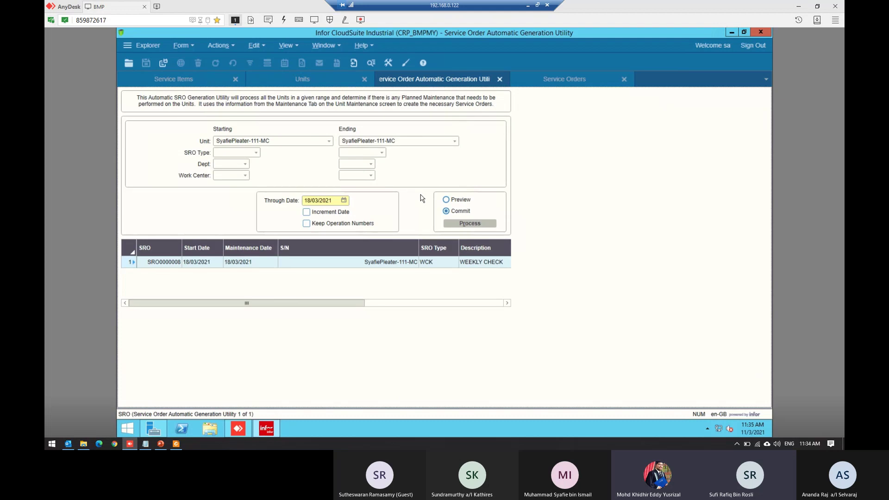
{"action": "left_click", "coordinate": [599, 86]}
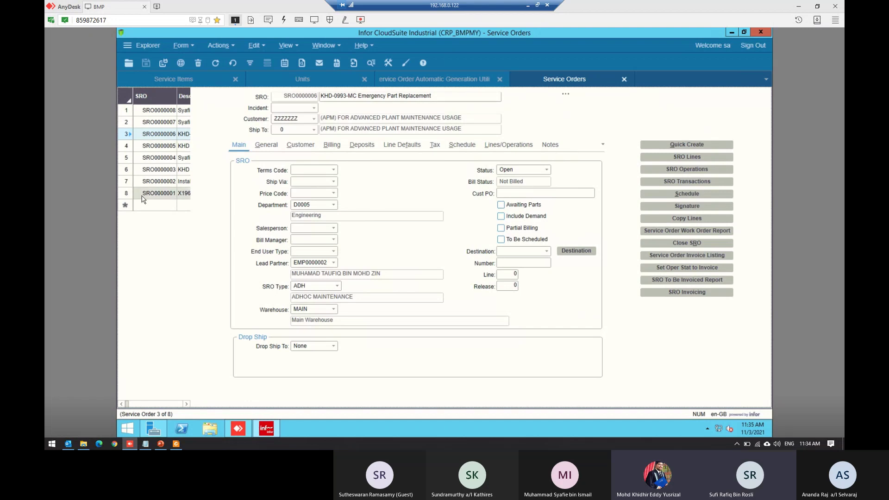
- Open the KHD Machine WM service order directly below the emergency order and examine its line, operations and description
{"action": "left_click", "coordinate": [159, 146]}
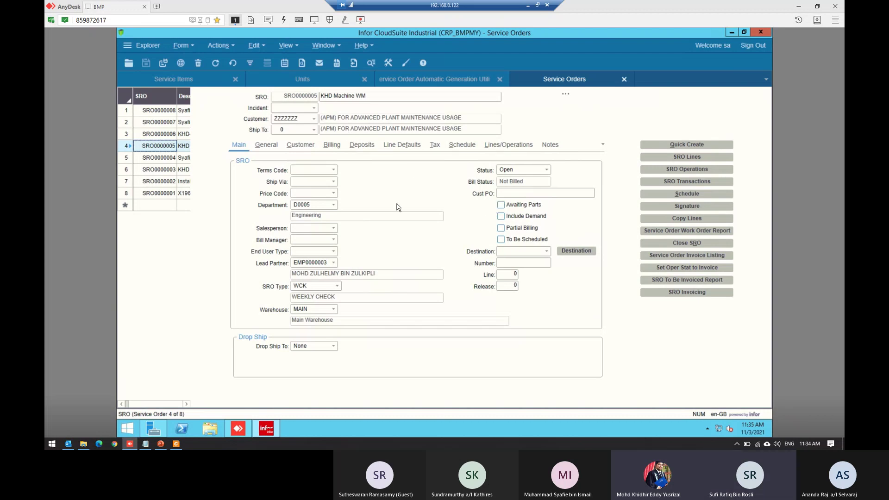
{"action": "left_click", "coordinate": [507, 147]}
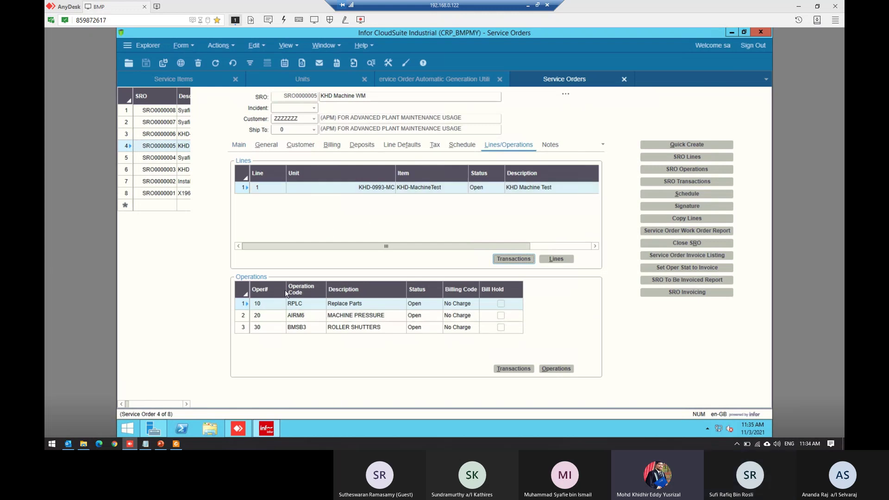
{"action": "left_click", "coordinate": [363, 302]}
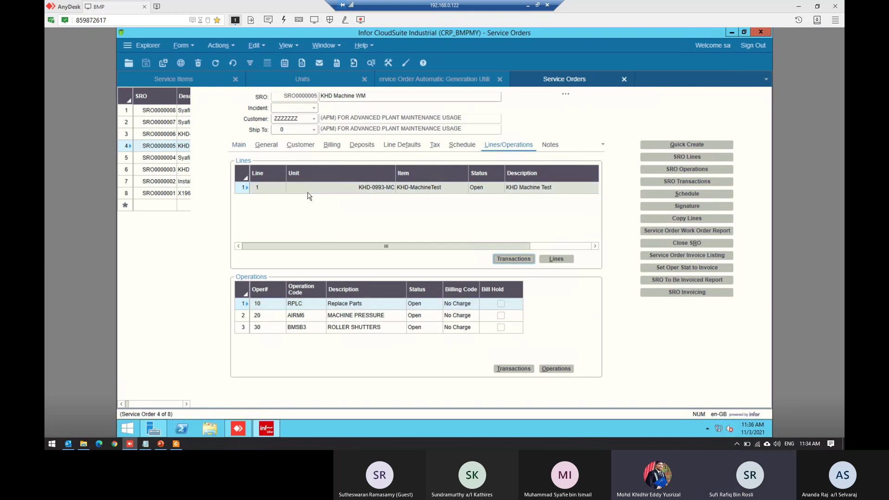
{"action": "left_click", "coordinate": [433, 190]}
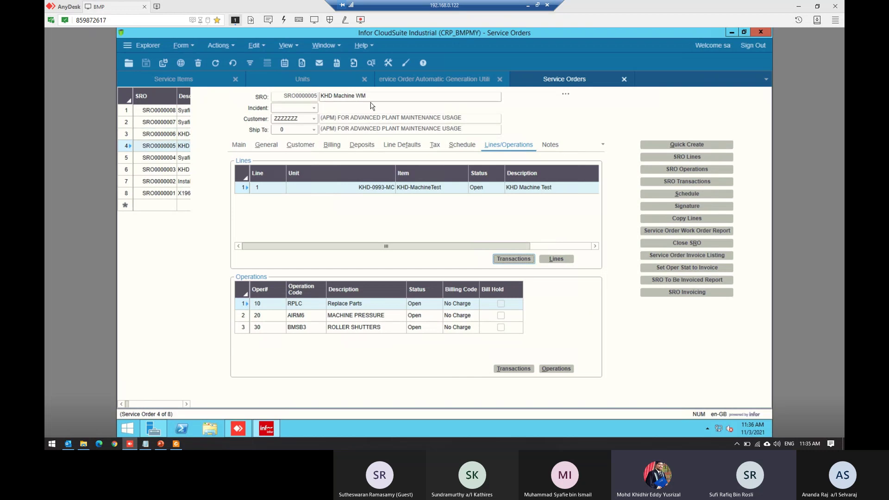
{"action": "left_click", "coordinate": [332, 97]}
{"action": "left_click", "coordinate": [398, 97]}
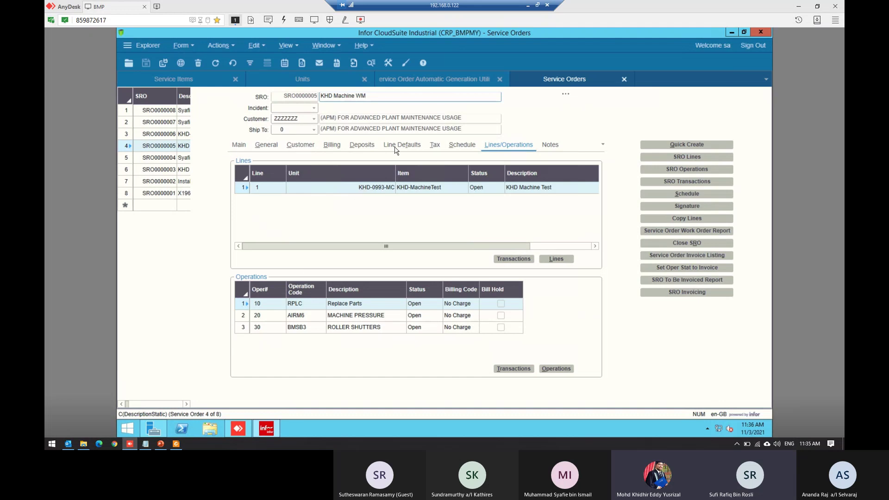
- Open Service Order Quick Create and browse the maintenance templates available as the copy source
{"action": "left_click", "coordinate": [724, 148]}
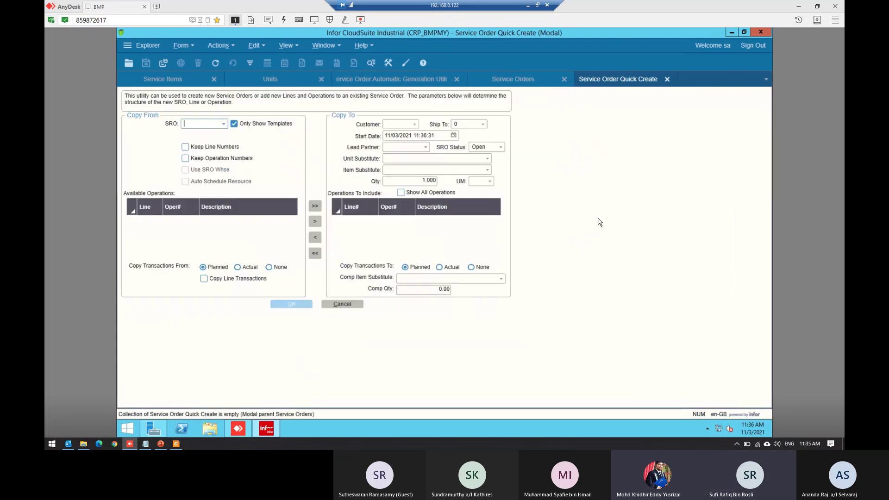
{"action": "left_click", "coordinate": [225, 125]}
{"action": "left_click", "coordinate": [223, 124]}
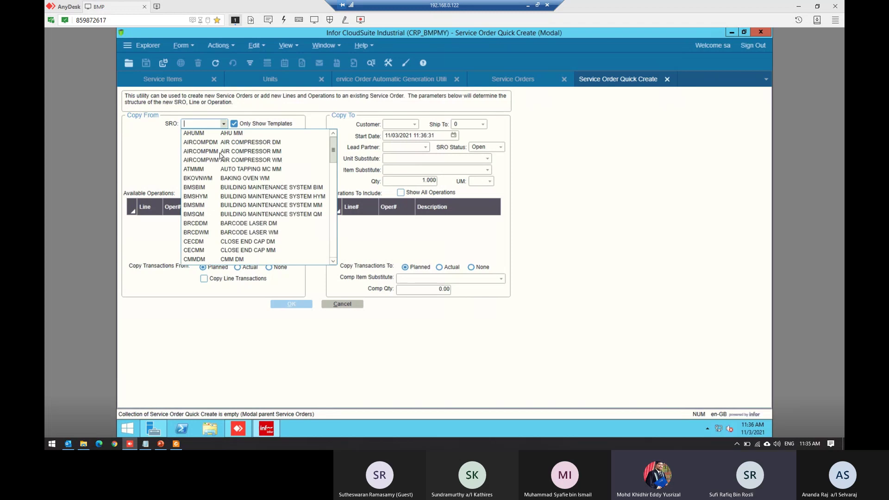
{"action": "left_click_drag", "start_coordinate": [332, 151], "coordinate": [335, 243]}
{"action": "left_click_drag", "start_coordinate": [351, 212], "coordinate": [343, 145]}
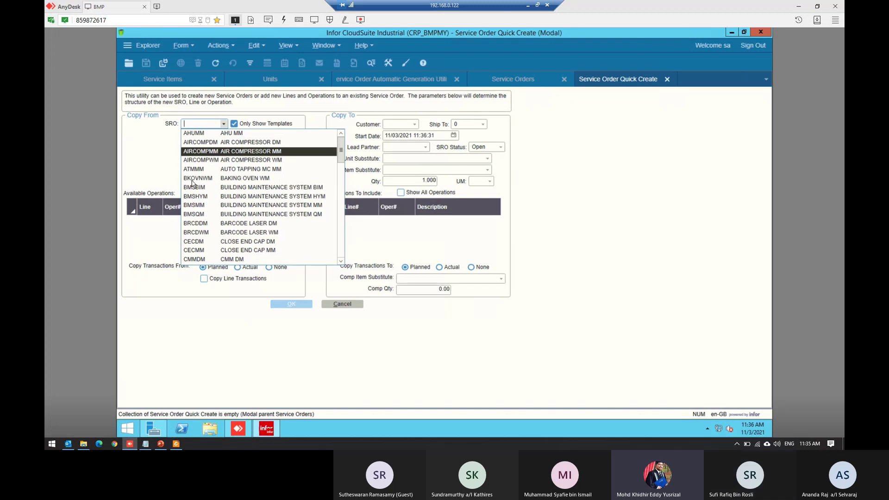
{"action": "scroll", "coordinate": [224, 180], "scroll_direction": "down", "scroll_amount": 12}
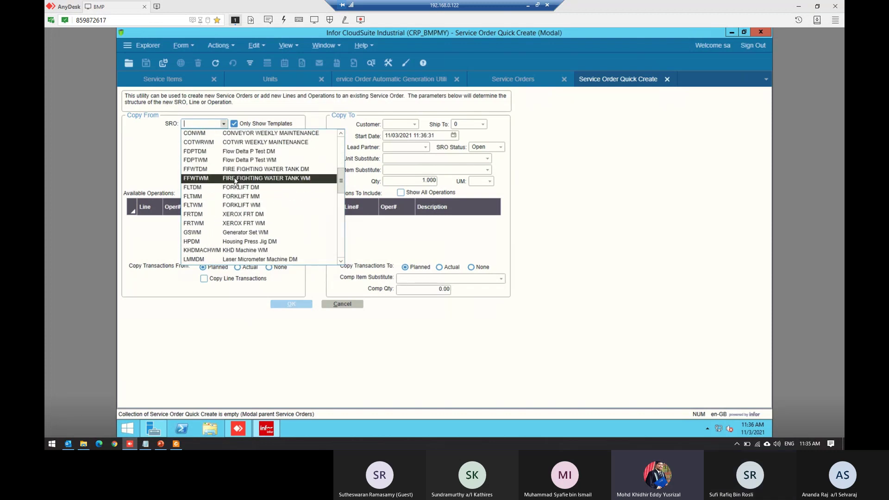
{"action": "scroll", "coordinate": [240, 182], "scroll_direction": "down", "scroll_amount": 8}
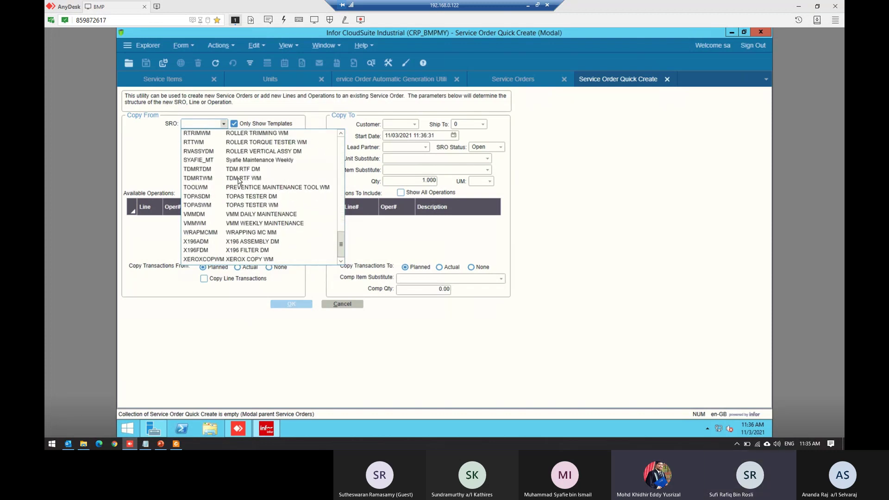
{"action": "scroll", "coordinate": [292, 185], "scroll_direction": "up", "scroll_amount": 12}
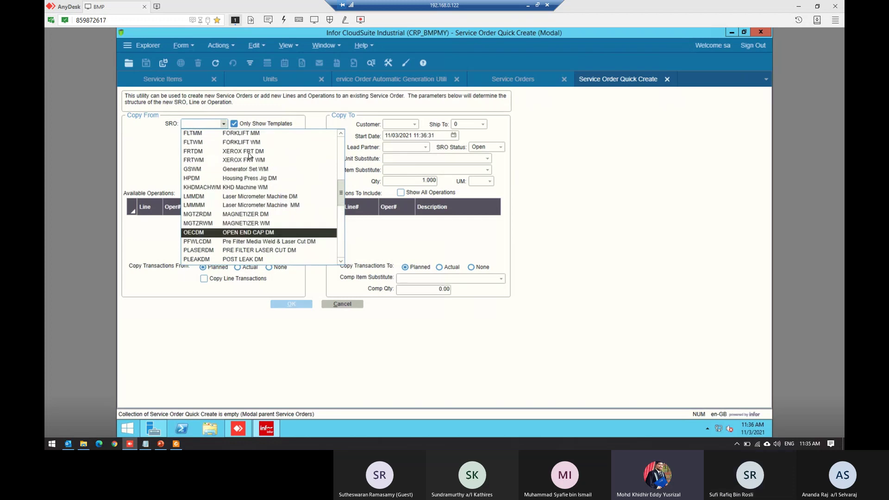
- Allow non-template orders as the Quick Create copy source and select the first listed KHD Machine WM service order
{"action": "left_click", "coordinate": [259, 124]}
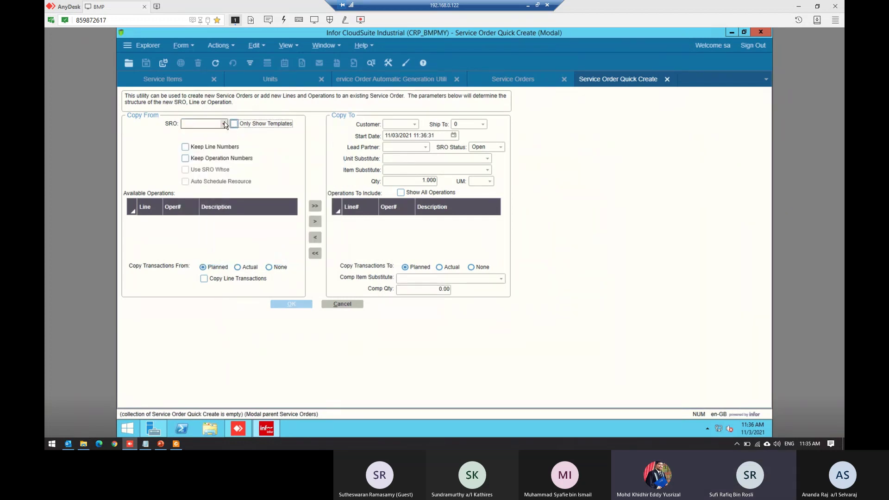
{"action": "left_click", "coordinate": [224, 124]}
{"action": "scroll", "coordinate": [258, 157], "scroll_direction": "down", "scroll_amount": 5}
{"action": "scroll", "coordinate": [278, 208], "scroll_direction": "down", "scroll_amount": 5}
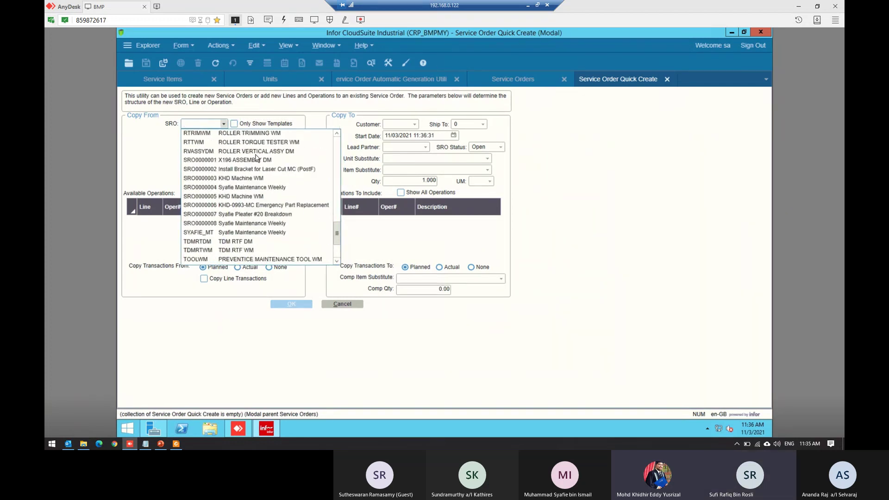
{"action": "scroll", "coordinate": [287, 236], "scroll_direction": "up", "scroll_amount": 2}
{"action": "scroll", "coordinate": [291, 247], "scroll_direction": "down", "scroll_amount": 2}
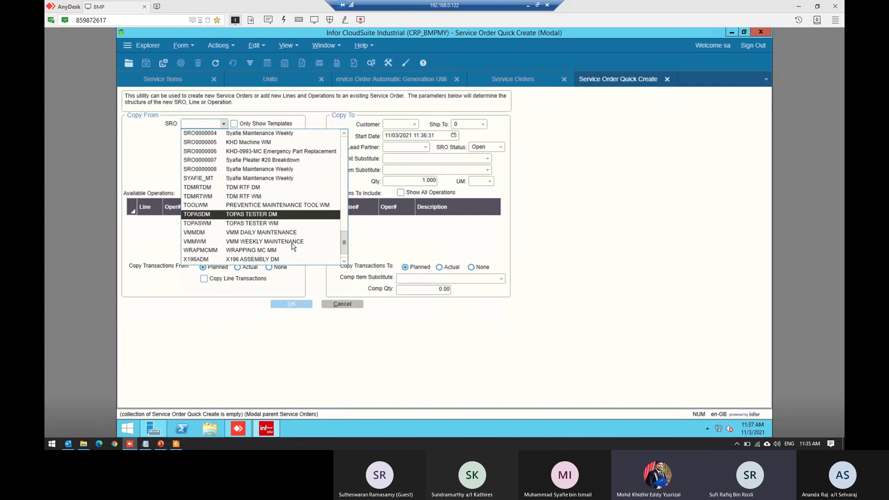
{"action": "scroll", "coordinate": [296, 237], "scroll_direction": "up", "scroll_amount": 1}
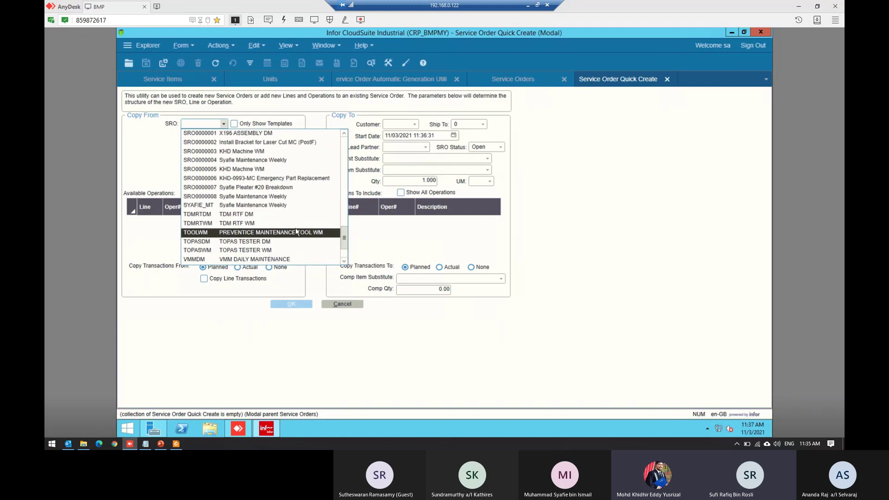
{"action": "left_click", "coordinate": [283, 152]}
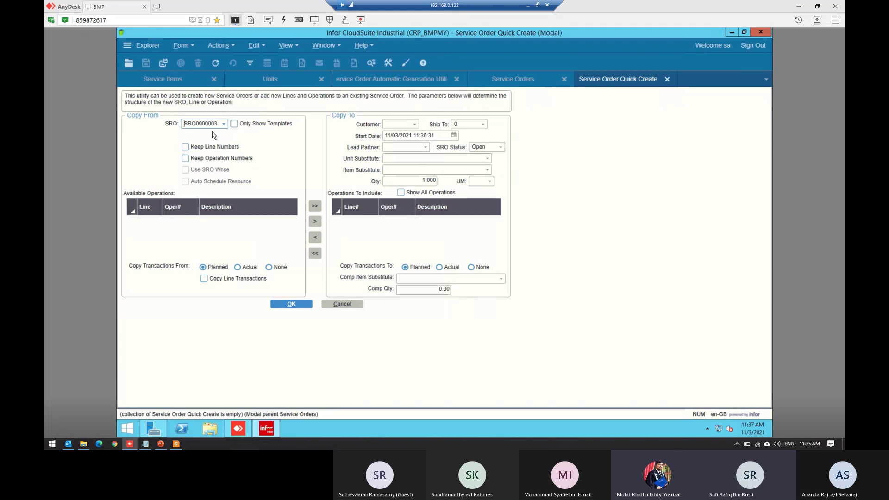
- Keep the source's line and operation numbers and try to include all available operations in the new service order
{"action": "left_click", "coordinate": [216, 147]}
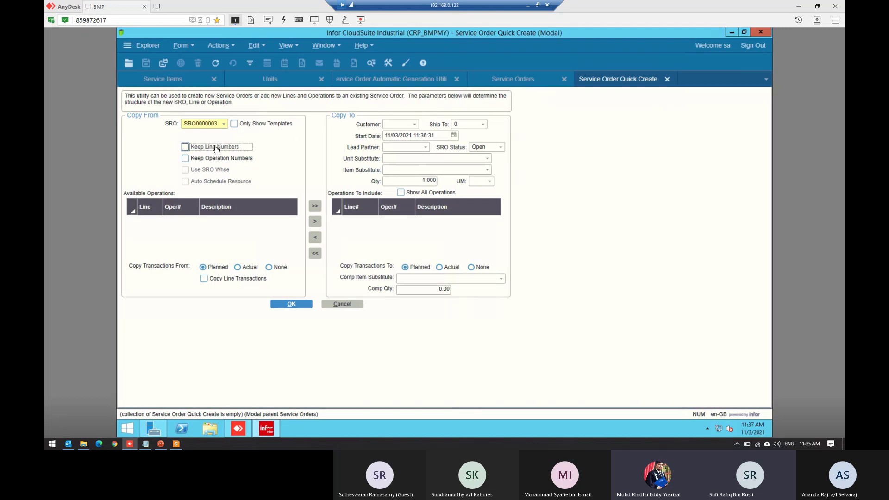
{"action": "left_click", "coordinate": [222, 159]}
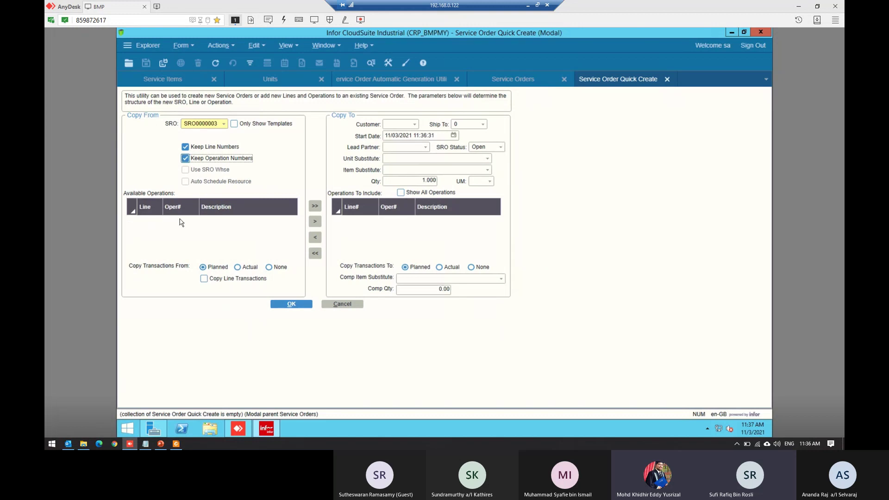
{"action": "left_click", "coordinate": [237, 280]}
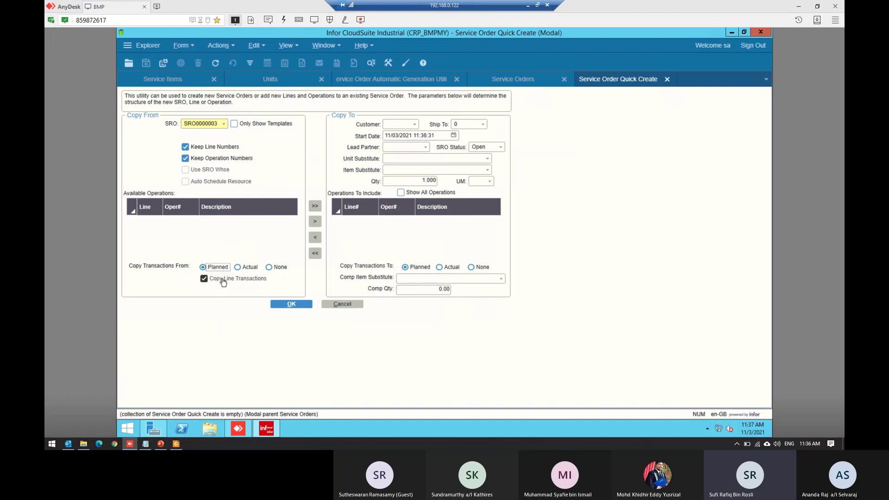
{"action": "left_click", "coordinate": [314, 206]}
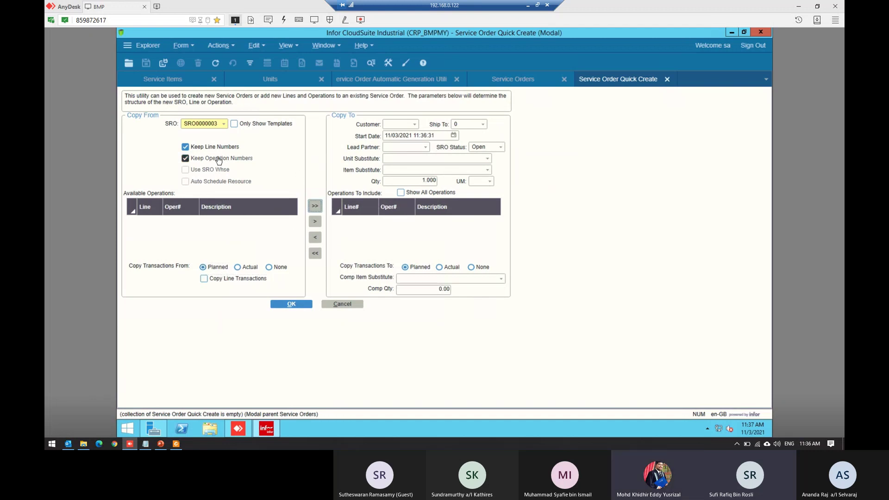
{"action": "left_click", "coordinate": [194, 258]}
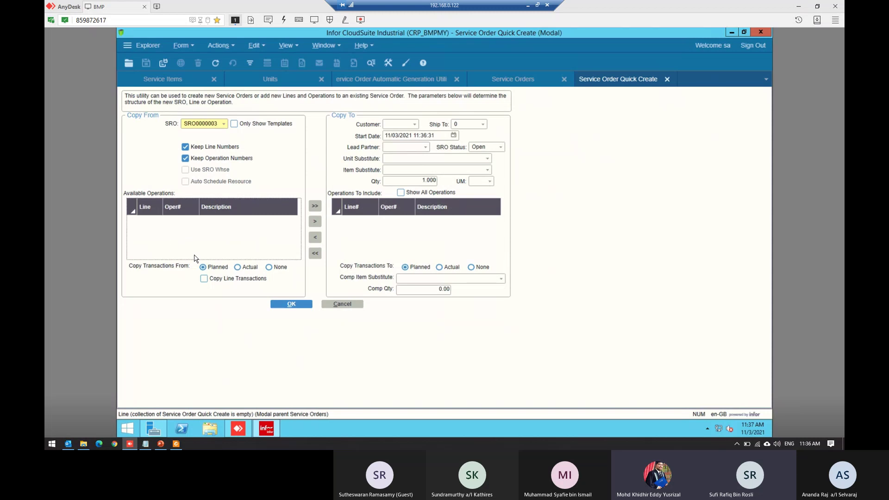
- Set planned transactions as the copy source, enable copying line transactions, and try again to include all available operations
{"action": "left_click", "coordinate": [240, 267]}
{"action": "left_click", "coordinate": [270, 267]}
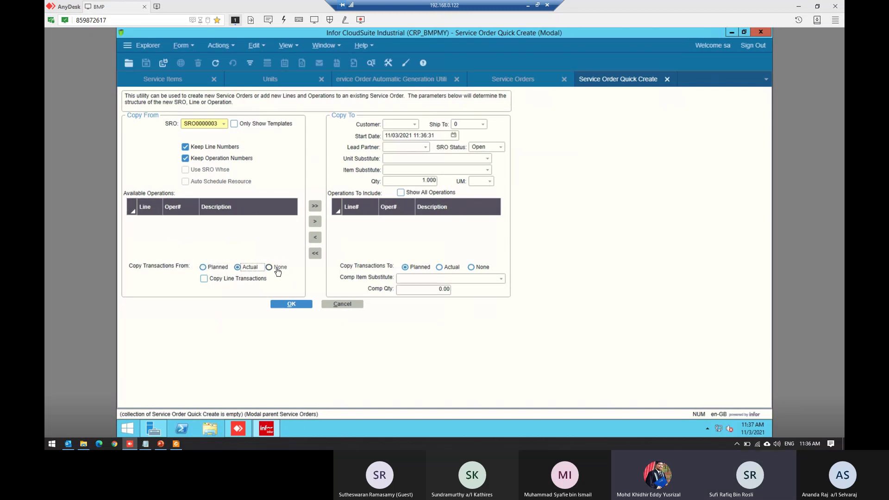
{"action": "left_click", "coordinate": [215, 269]}
{"action": "left_click", "coordinate": [214, 279]}
{"action": "left_click", "coordinate": [315, 208]}
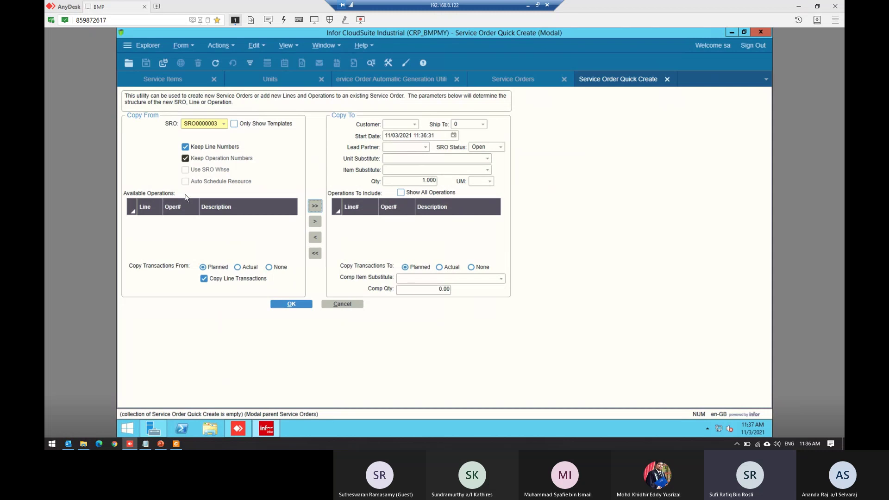
{"action": "left_click", "coordinate": [156, 236]}
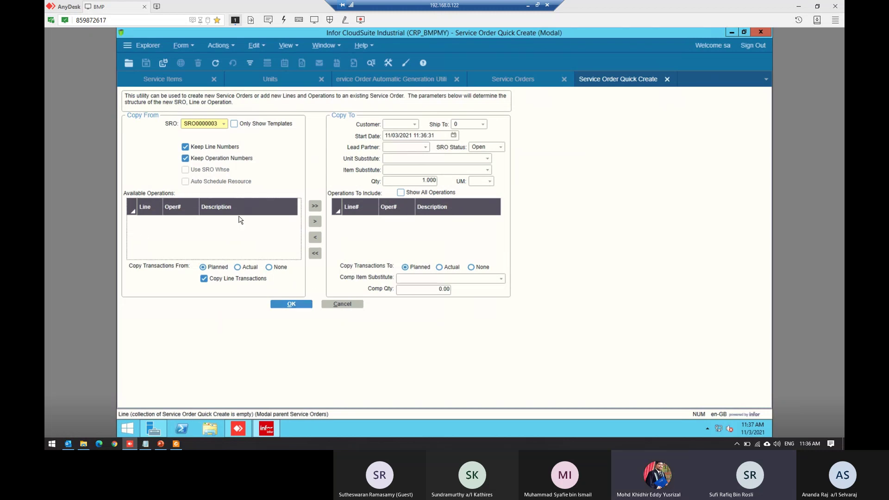
- Try the second listed KHD Machine WM order and the KHD-0993-MC Emergency Part Replacement order as the copy source
{"action": "left_click", "coordinate": [220, 126]}
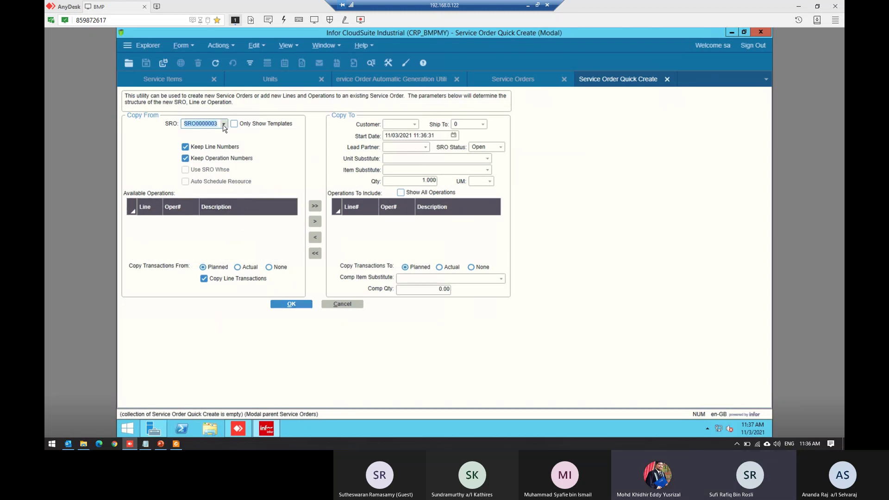
{"action": "left_click", "coordinate": [224, 125]}
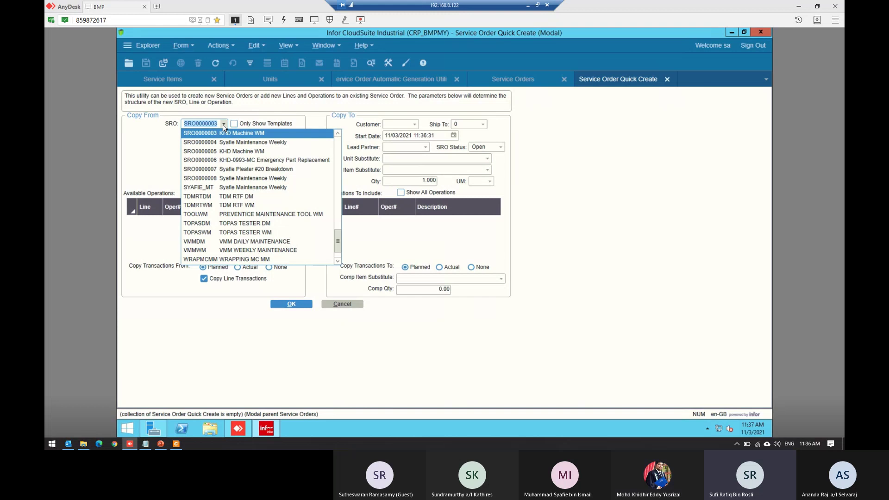
{"action": "left_click", "coordinate": [263, 152]}
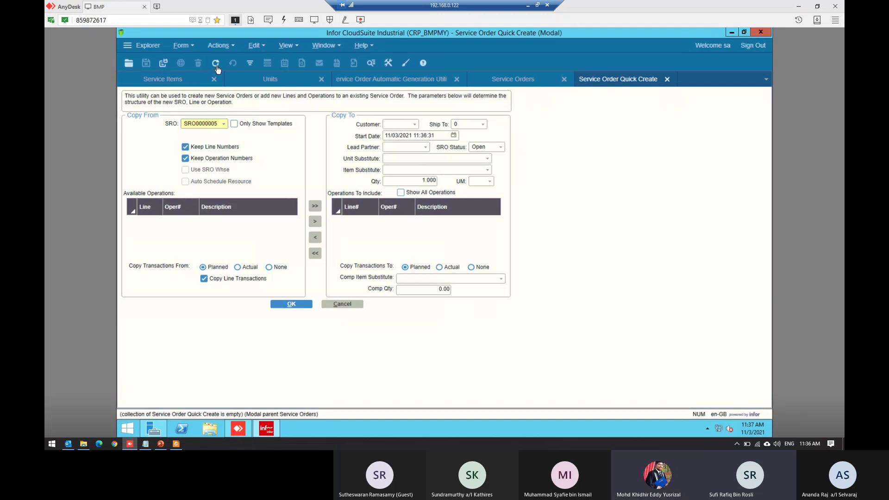
{"action": "left_click", "coordinate": [224, 124]}
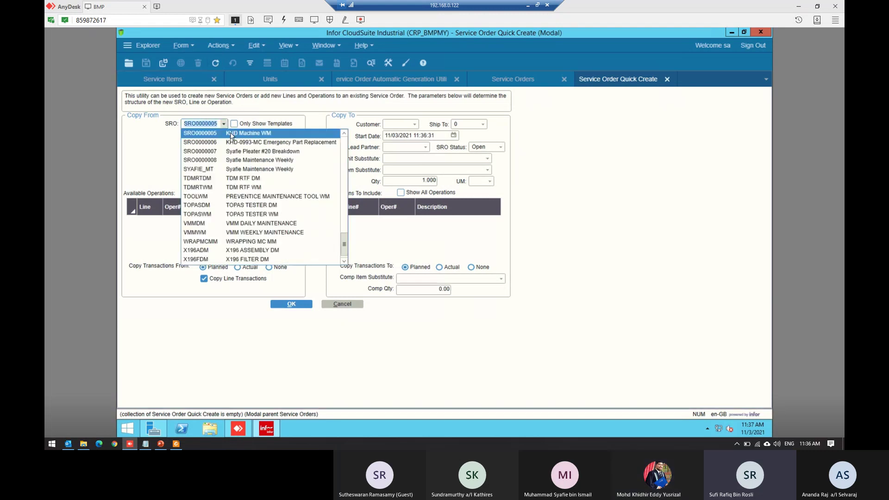
{"action": "left_click", "coordinate": [232, 143]}
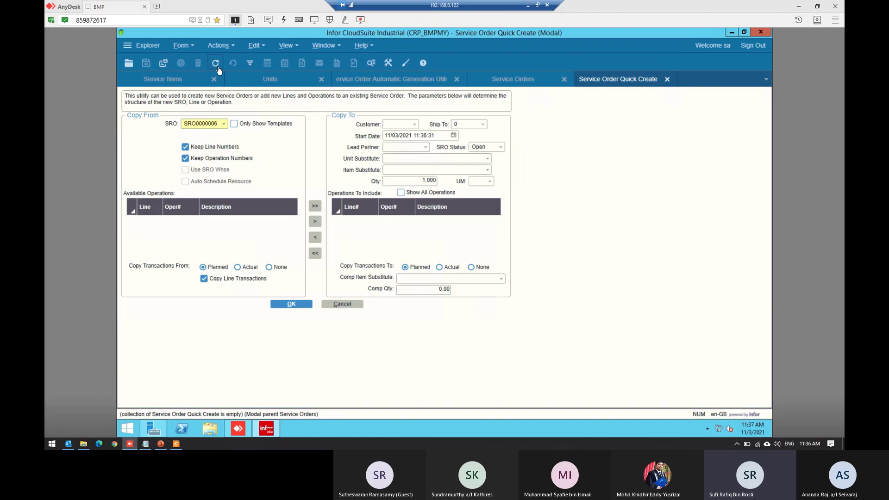
- Clear the options for keeping numbers and copying line transactions, and close the Quick Create form
{"action": "left_click", "coordinate": [224, 148]}
{"action": "left_click", "coordinate": [225, 278]}
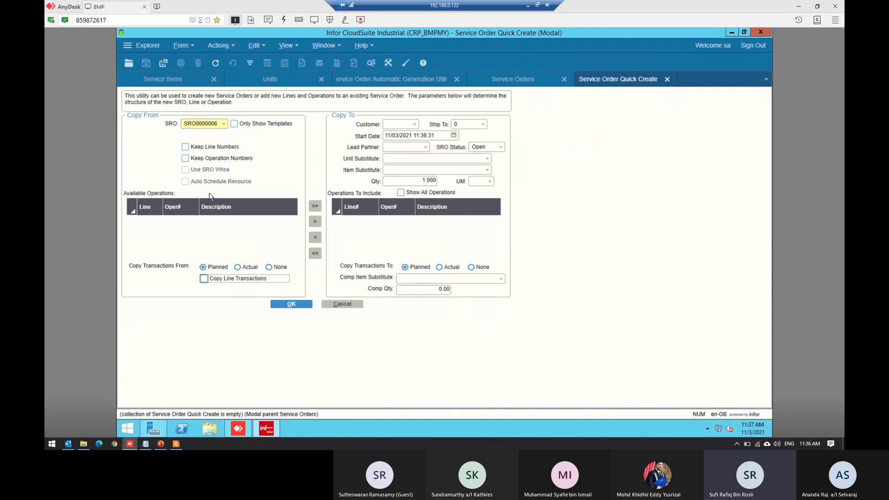
{"action": "left_click", "coordinate": [667, 80]}
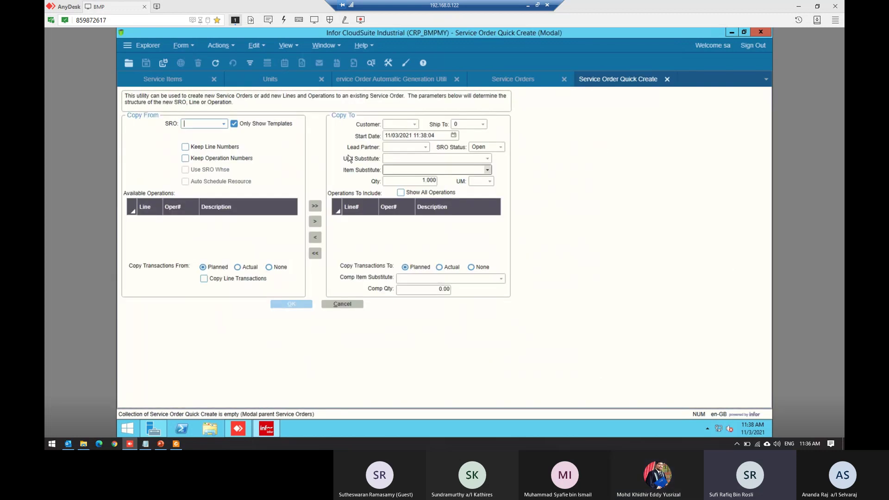
- In a fresh Quick Create form, allow non-template orders as the source and select the first listed KHD Machine WM order
{"action": "left_click", "coordinate": [223, 124]}
{"action": "scroll", "coordinate": [273, 166], "scroll_direction": "down", "scroll_amount": 5}
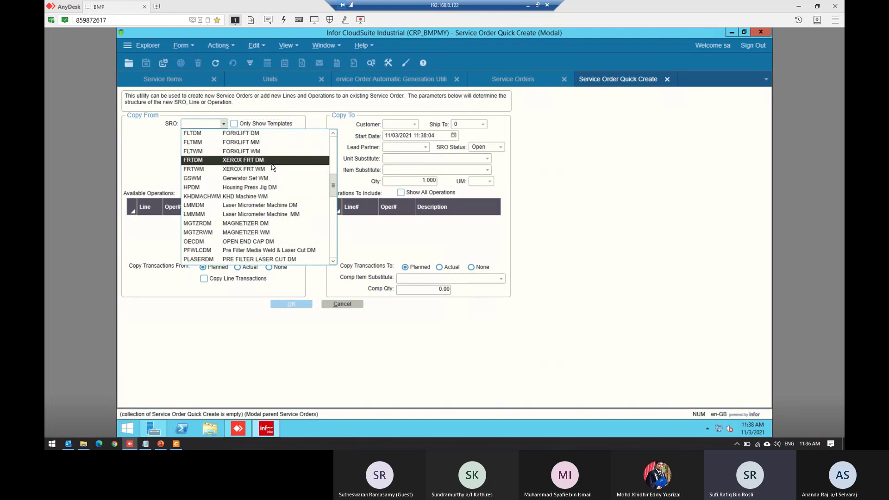
{"action": "scroll", "coordinate": [272, 167], "scroll_direction": "down", "scroll_amount": 8}
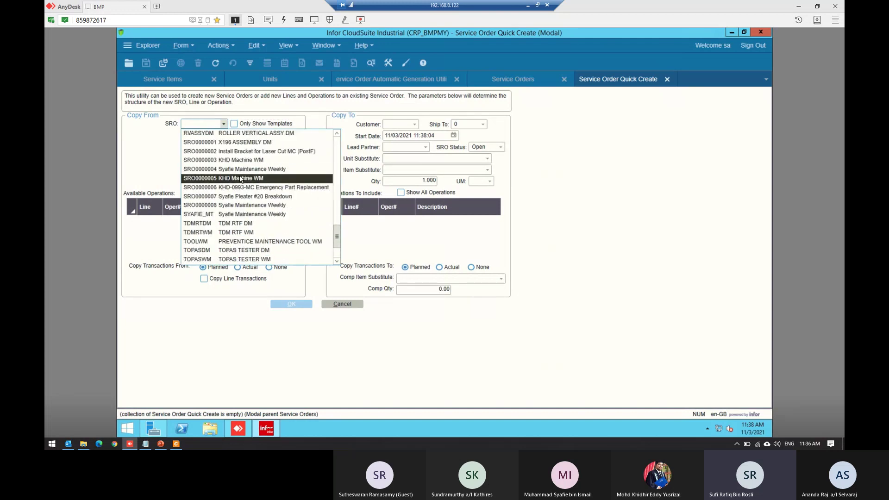
{"action": "left_click", "coordinate": [240, 161]}
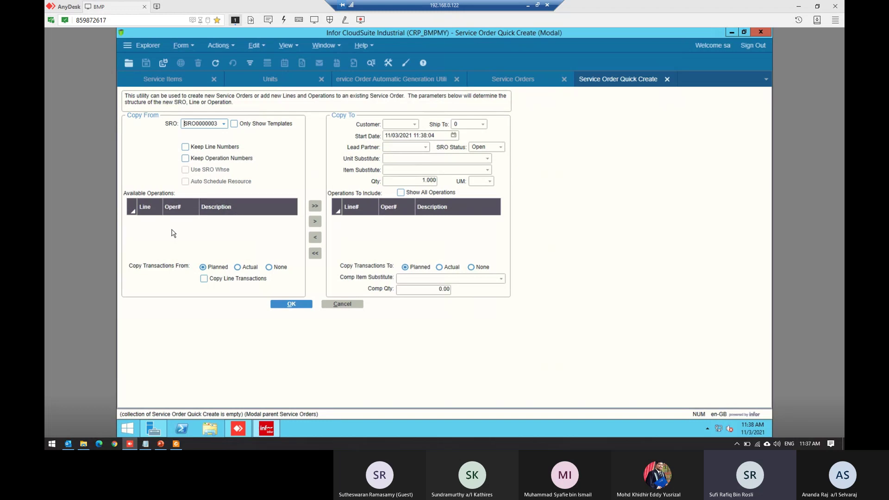
- Keep line and operation numbers, copy from planned transactions, and include and show all of the source order's operations
{"action": "left_click", "coordinate": [213, 147]}
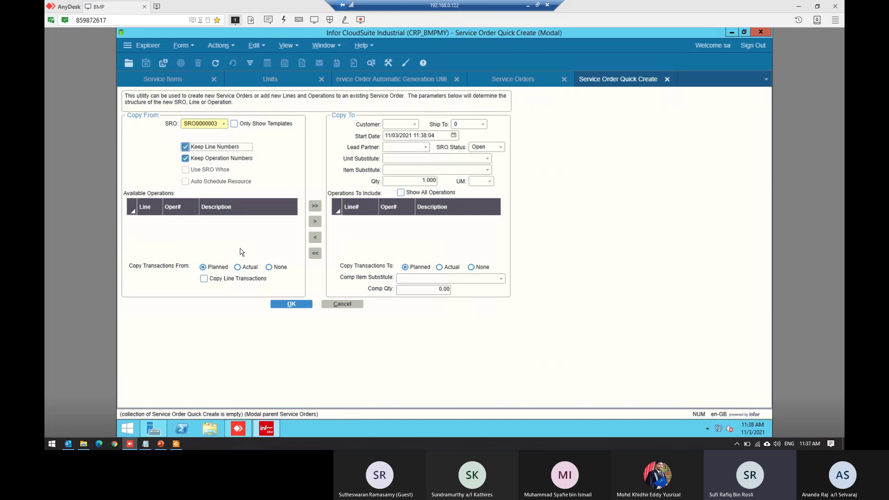
{"action": "left_click", "coordinate": [211, 268]}
{"action": "left_click", "coordinate": [313, 209]}
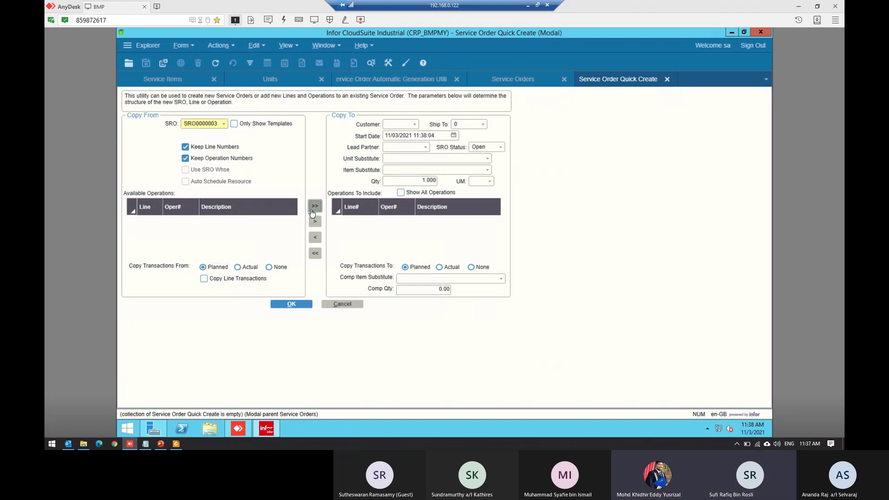
{"action": "left_click", "coordinate": [414, 193]}
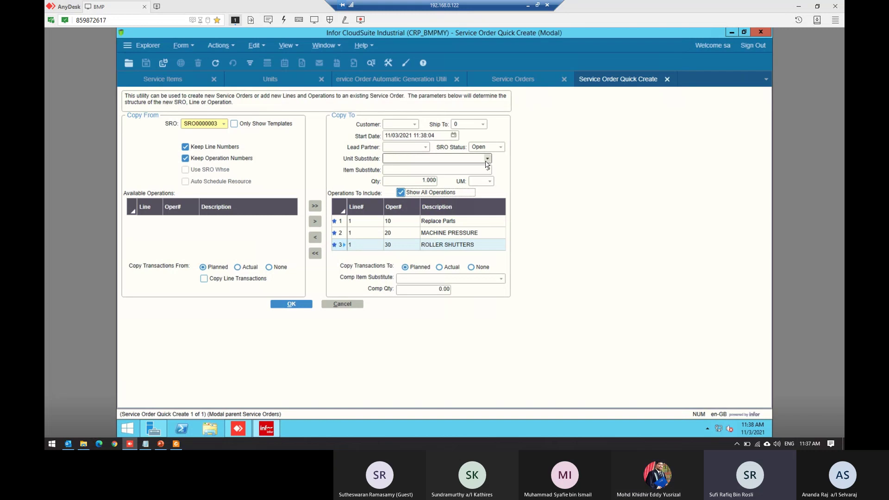
- Check the unit substitute, item substitute and unit of measure fields for the new order without entering values
{"action": "left_click", "coordinate": [420, 162]}
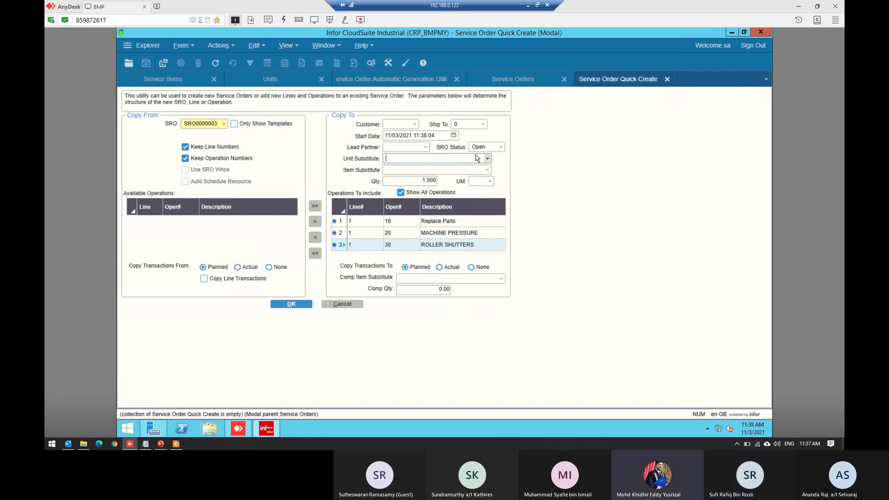
{"action": "left_click", "coordinate": [392, 170]}
{"action": "left_click", "coordinate": [422, 162]}
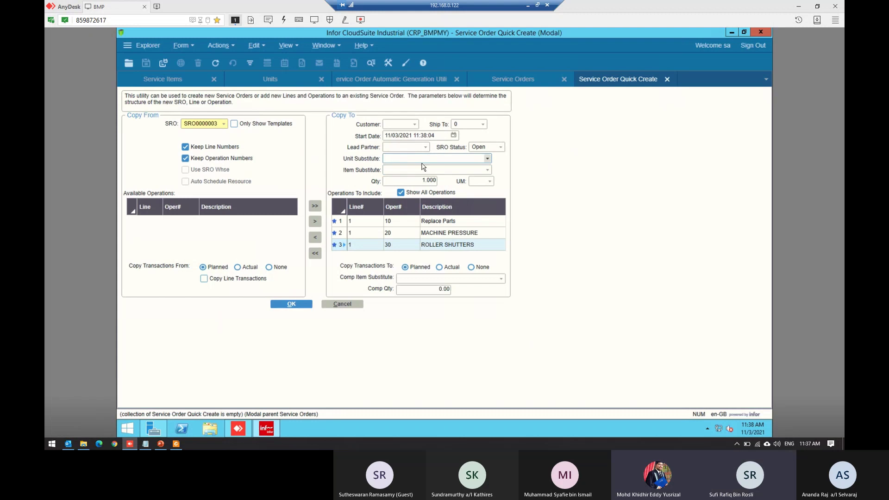
{"action": "left_click", "coordinate": [488, 159]}
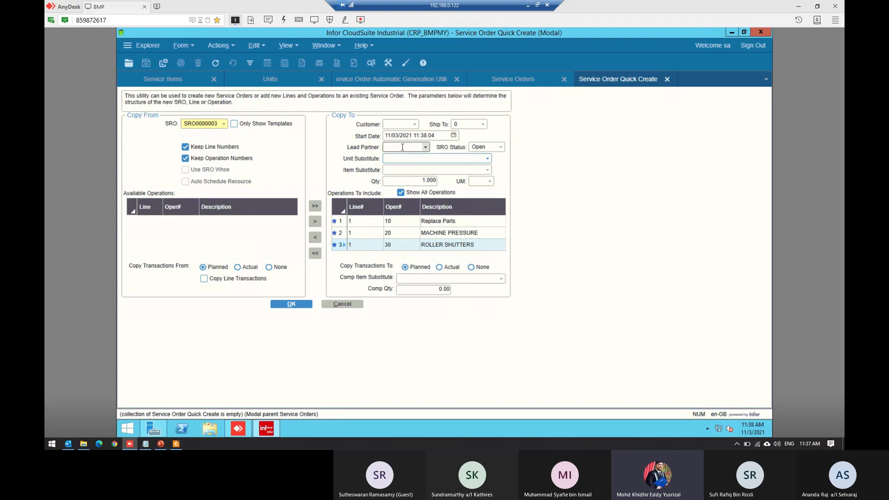
{"action": "left_click", "coordinate": [490, 181]}
{"action": "left_click", "coordinate": [490, 182]}
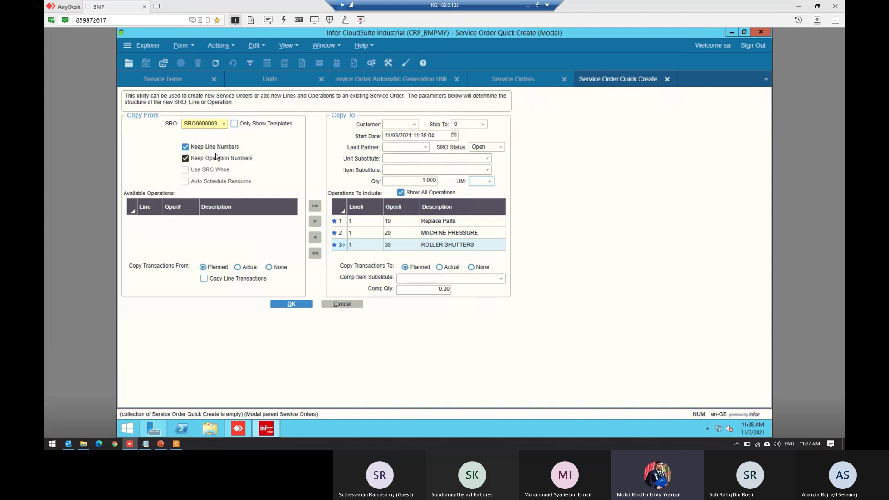
- Review the source order and lead partner choices, keeping the KHD Machine WM source and leaving the lead partner and substitutes blank
{"action": "left_click", "coordinate": [225, 126]}
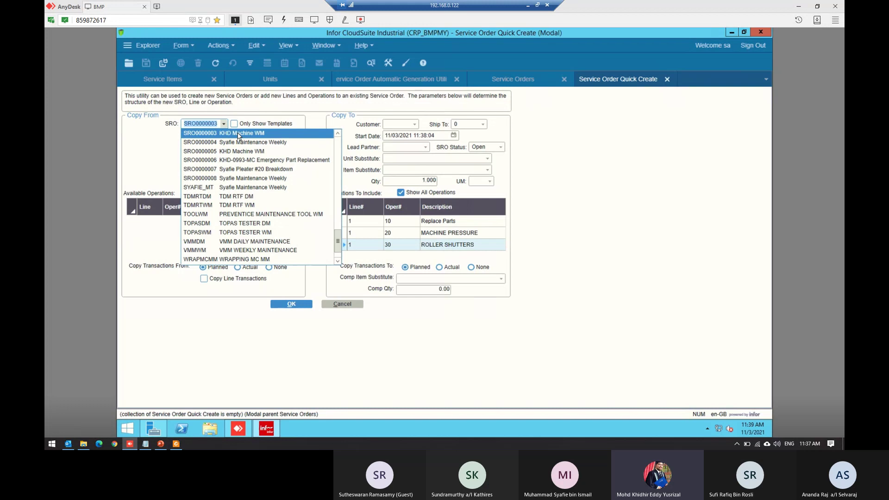
{"action": "left_click", "coordinate": [237, 133]}
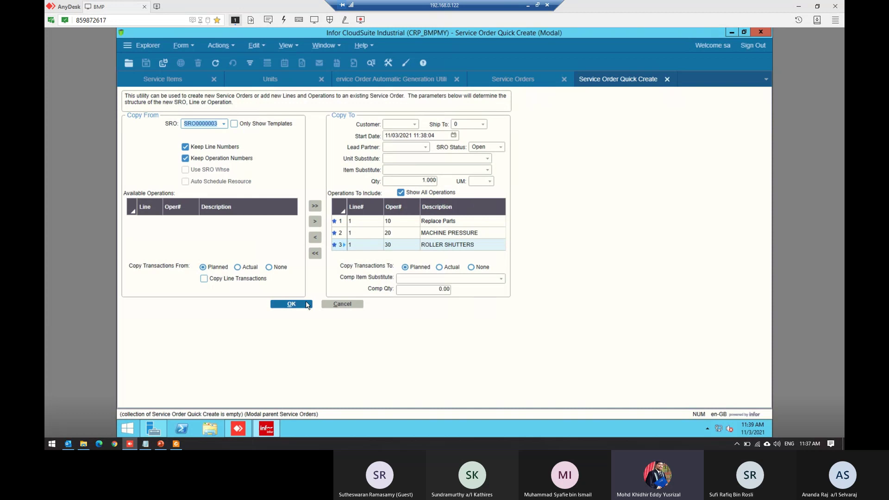
{"action": "left_click", "coordinate": [425, 148]}
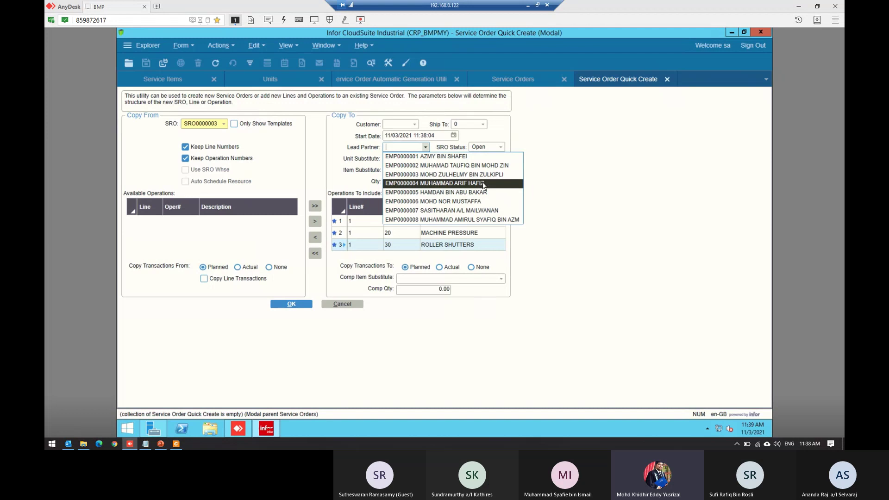
{"action": "left_click", "coordinate": [473, 151]}
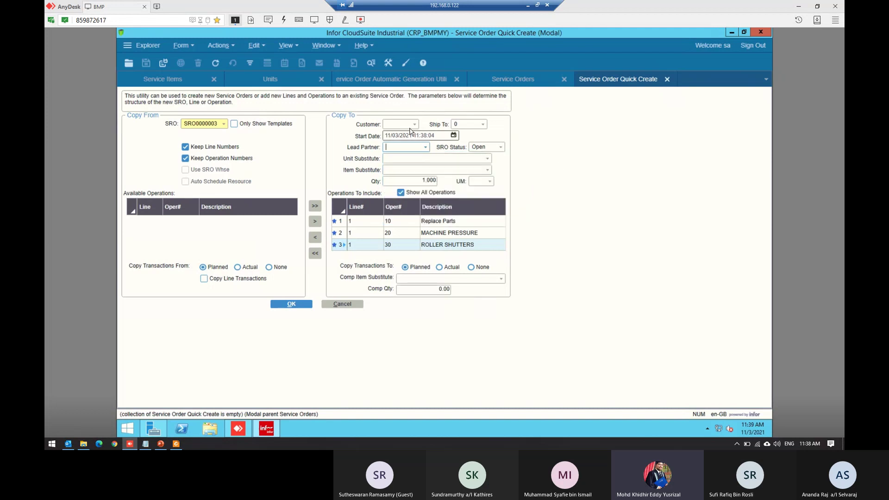
{"action": "left_click", "coordinate": [413, 169]}
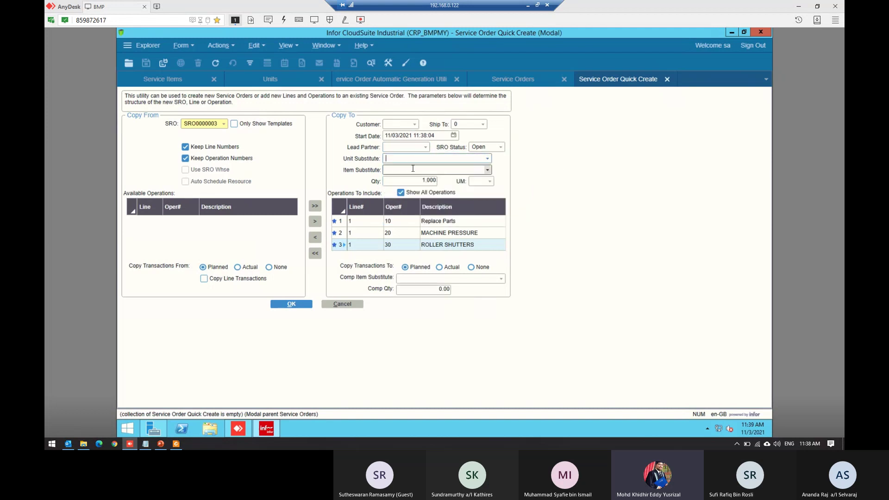
{"action": "left_click", "coordinate": [426, 158]}
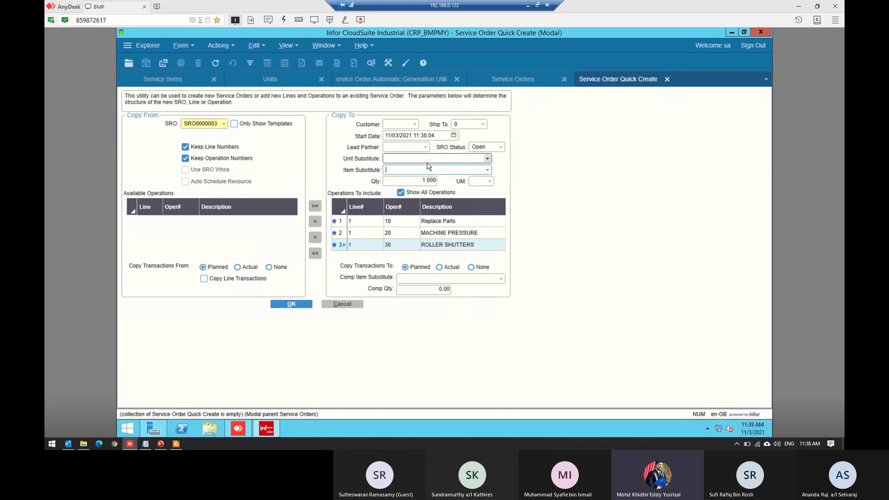
{"action": "left_click", "coordinate": [448, 169]}
- Leave the unit of measure blank and create the new service order from the KHD Machine WM source
{"action": "left_click", "coordinate": [489, 182]}
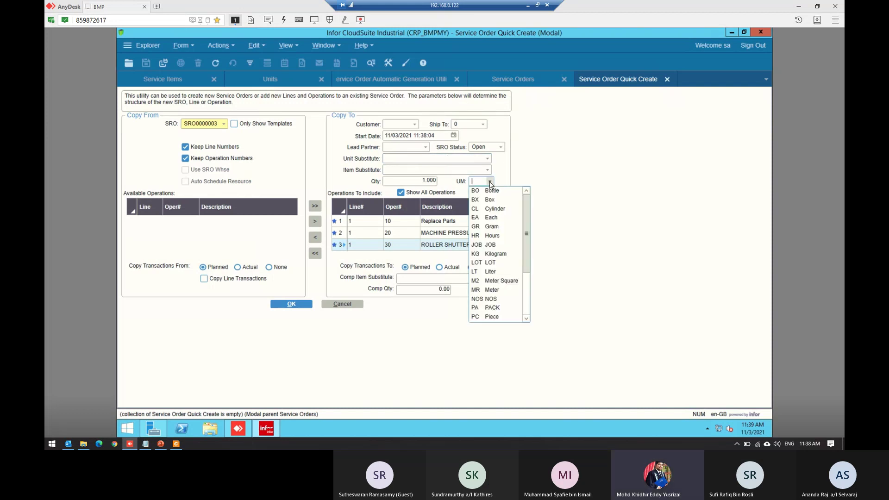
{"action": "left_click", "coordinate": [490, 182]}
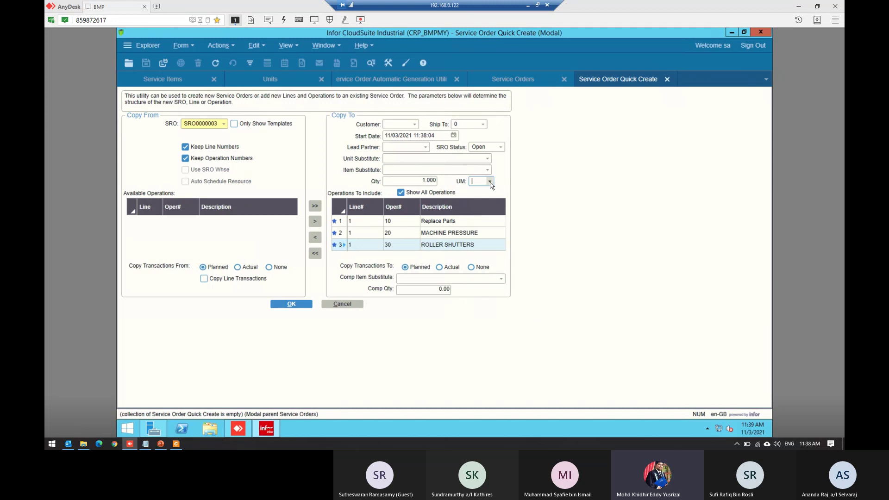
{"action": "left_click", "coordinate": [309, 304]}
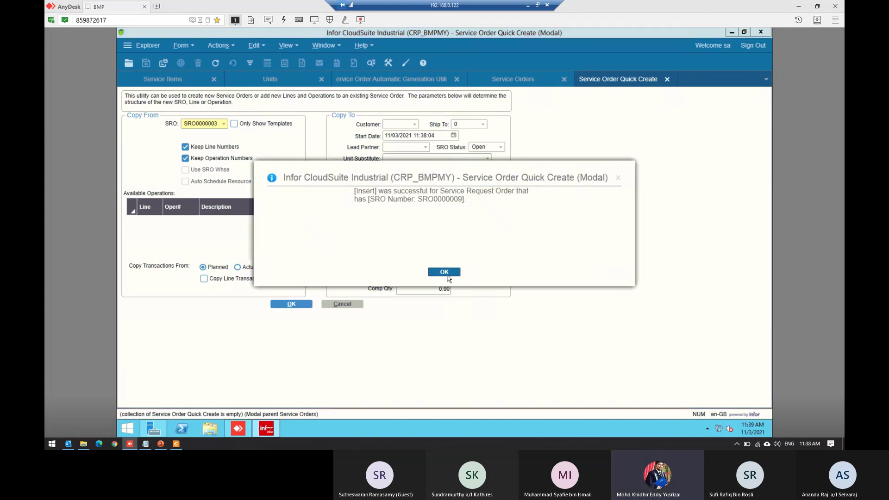
{"action": "left_click", "coordinate": [447, 275]}
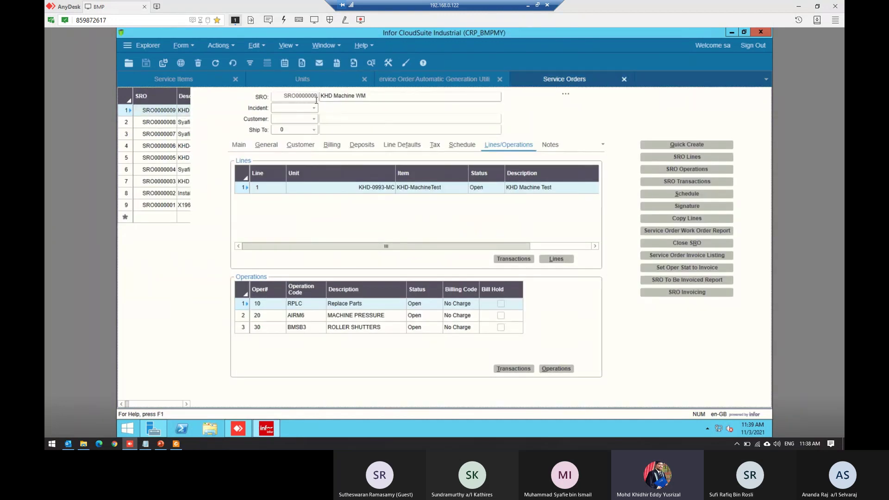
- Set the SRO type of the KHD Machine WM service order to ADH (adhoc maintenance) and save the record
{"action": "left_click", "coordinate": [239, 145]}
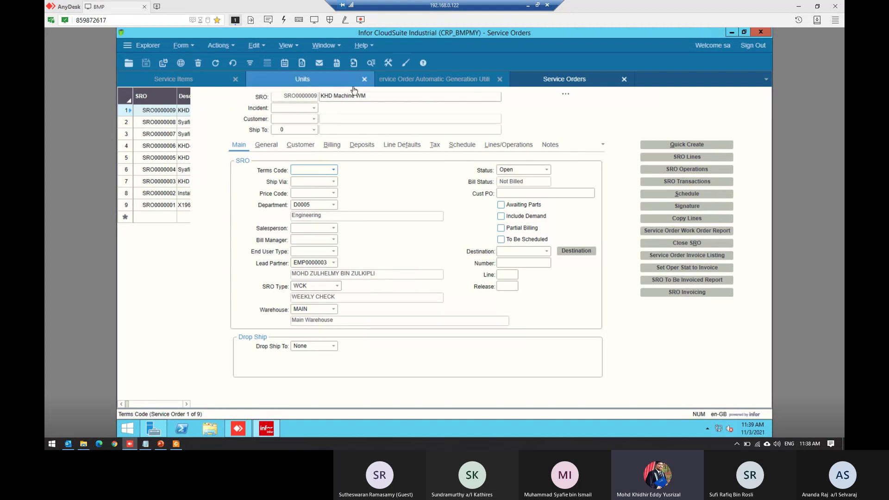
{"action": "left_click", "coordinate": [371, 94]}
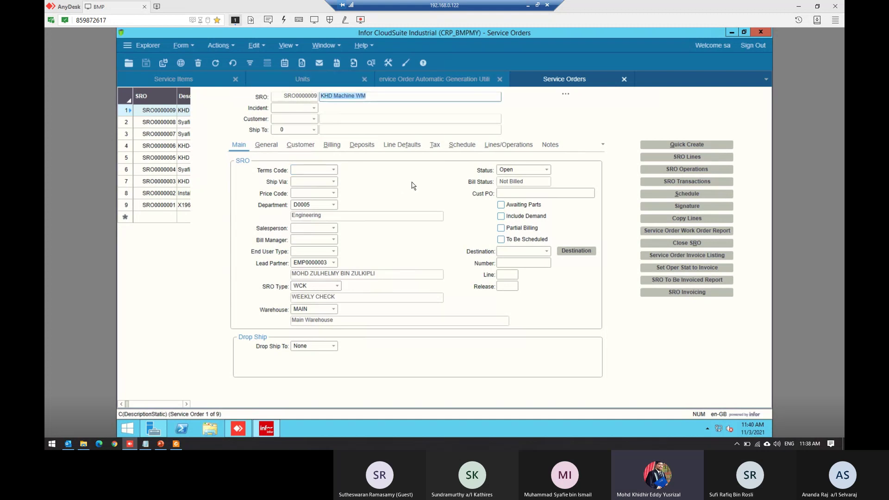
{"action": "left_click", "coordinate": [508, 144]}
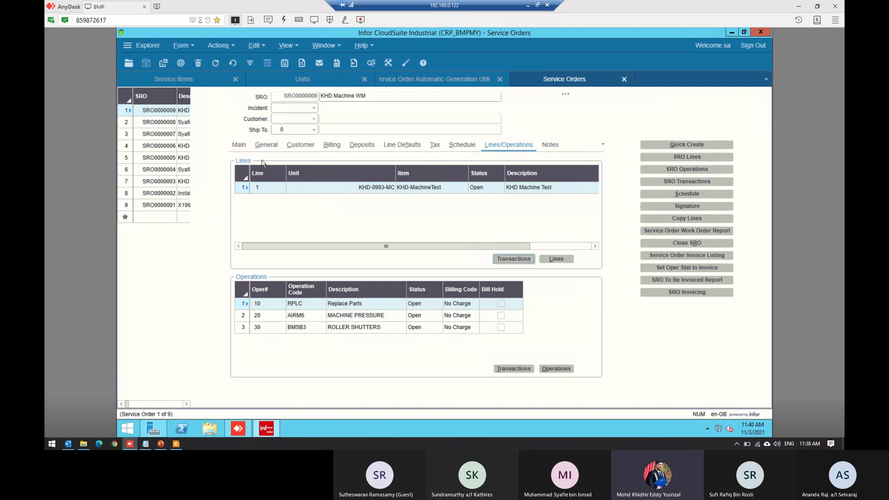
{"action": "left_click", "coordinate": [242, 147]}
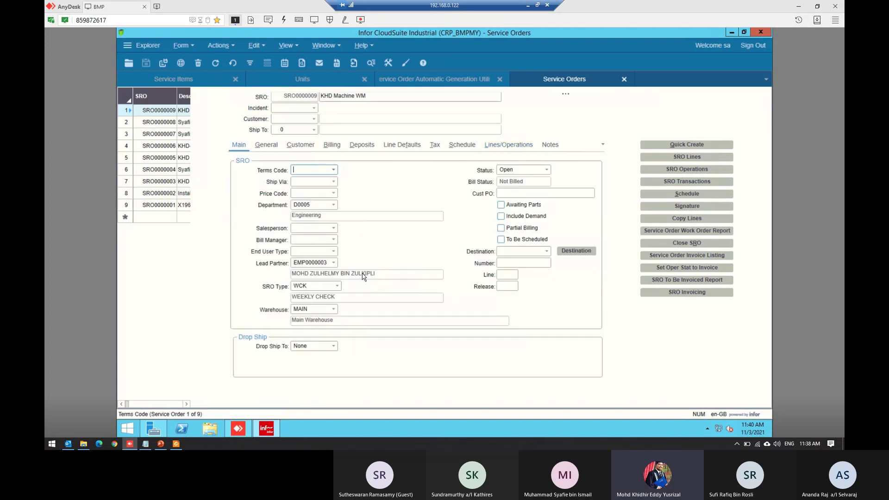
{"action": "left_click", "coordinate": [338, 287]}
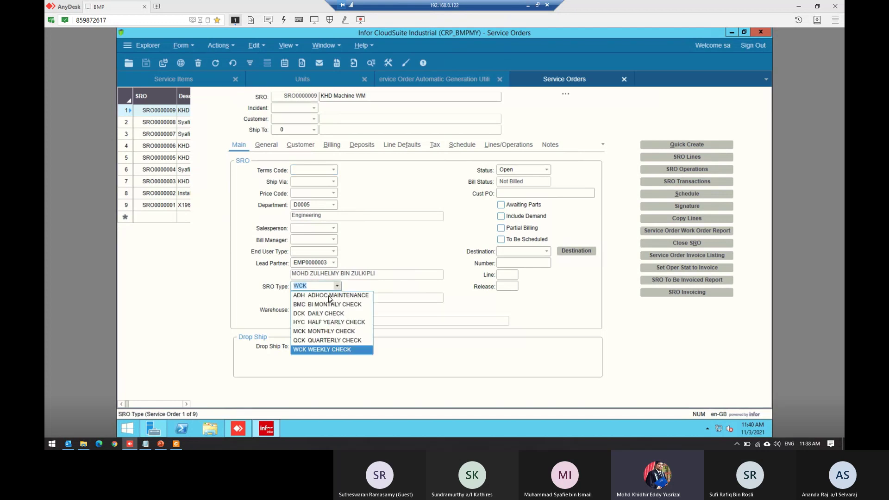
{"action": "left_click", "coordinate": [332, 297]}
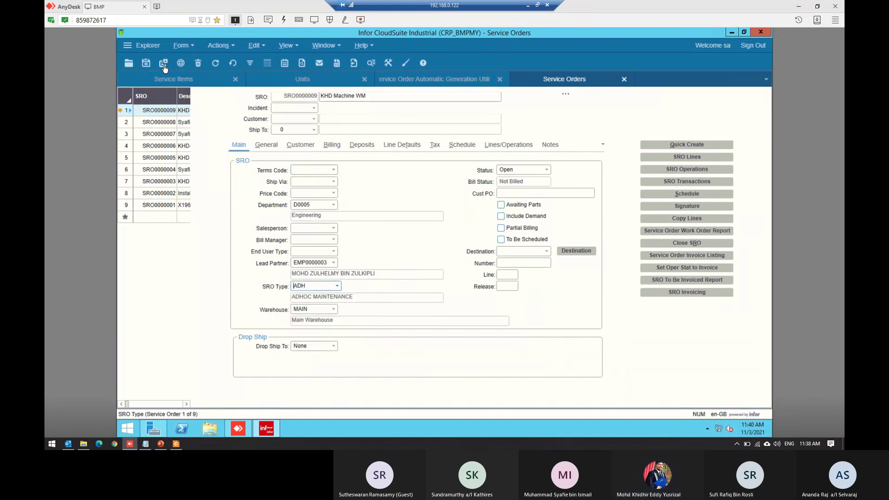
{"action": "left_click", "coordinate": [146, 63]}
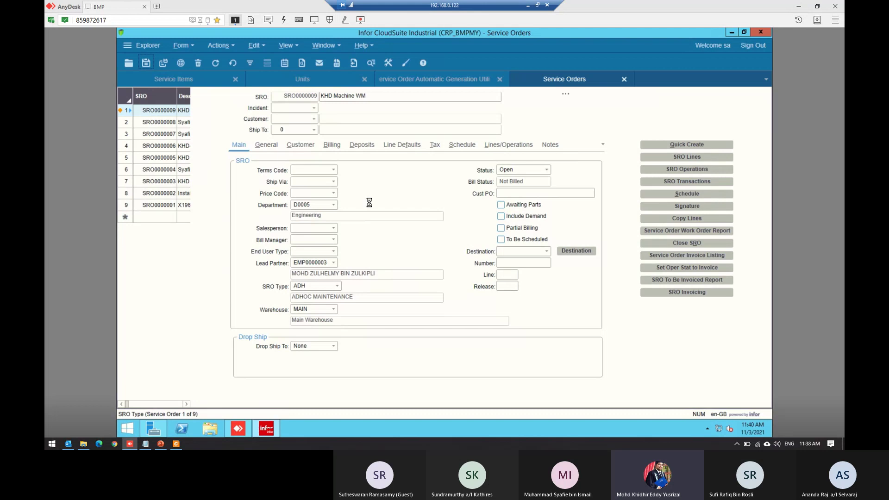
- Review the KHD Machine WM order's customer, deposit, line default, tax and line/operation details, ending on its main details
{"action": "left_click", "coordinate": [301, 148]}
{"action": "left_click", "coordinate": [370, 146]}
{"action": "left_click", "coordinate": [386, 147]}
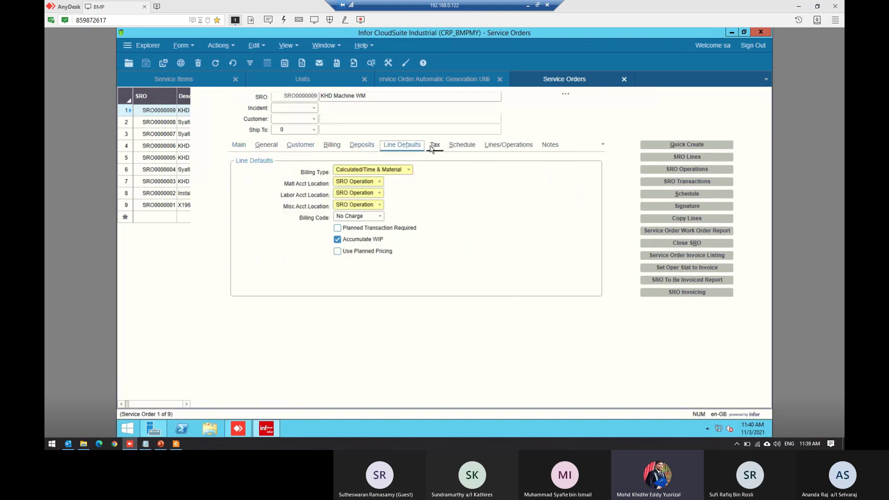
{"action": "left_click", "coordinate": [435, 145]}
{"action": "left_click", "coordinate": [509, 145]}
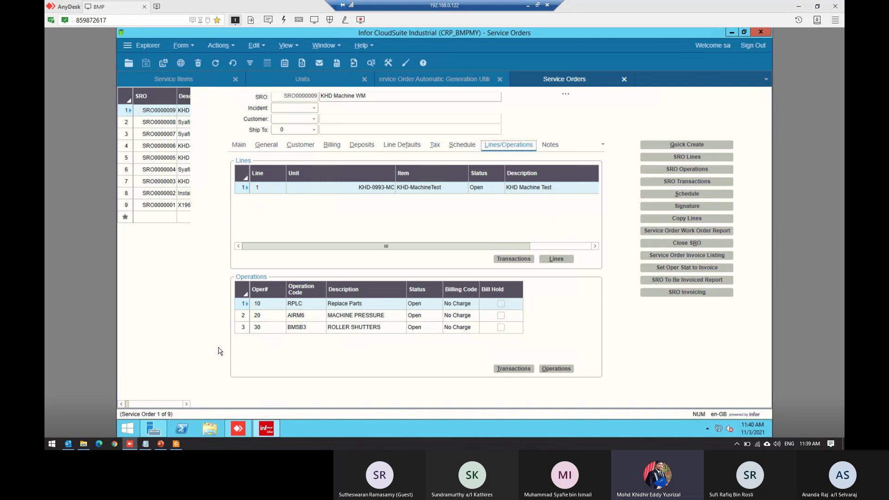
{"action": "left_click", "coordinate": [245, 147]}
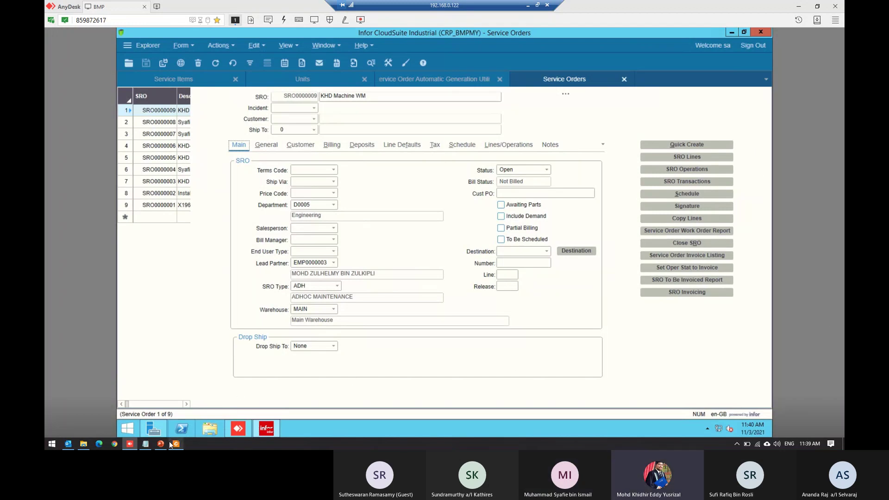
- Examine the APM scope flowchart in PowerPoint, and the KHD-MachineTest service item and KHD-0993-MC unit in Infor CloudSuite Industrial
{"action": "left_click", "coordinate": [183, 439]}
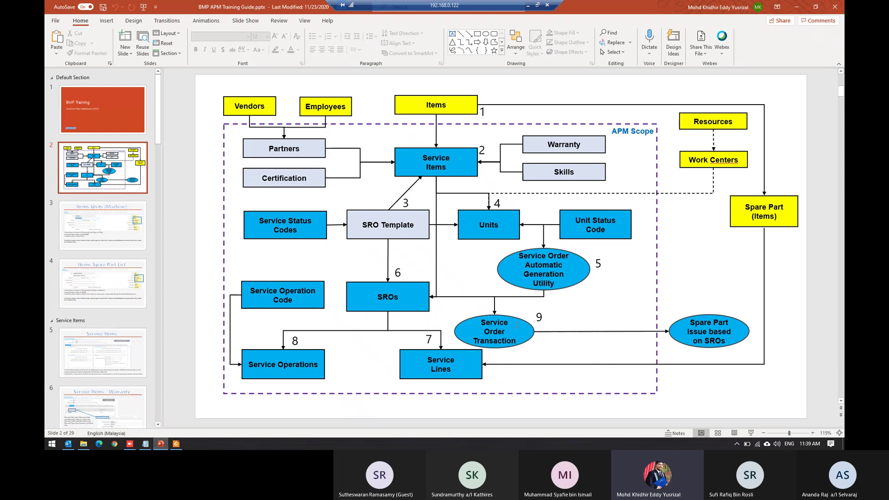
{"action": "left_click", "coordinate": [796, 6]}
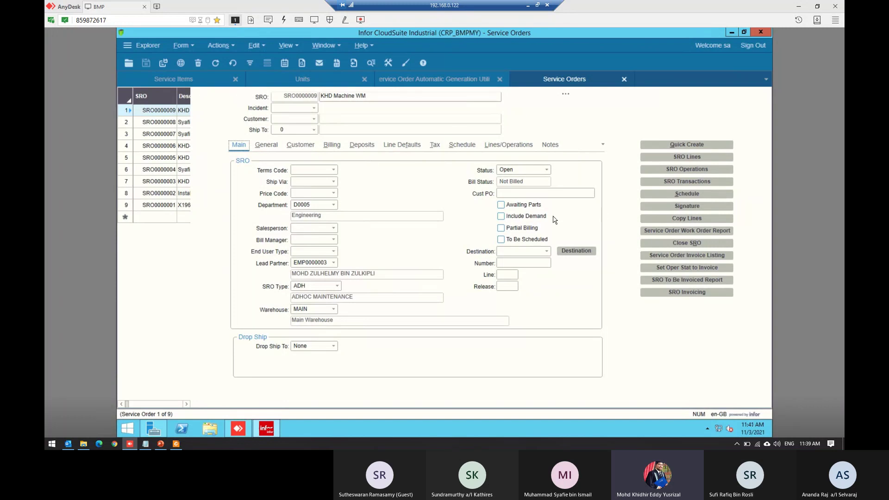
{"action": "left_click", "coordinate": [183, 79]}
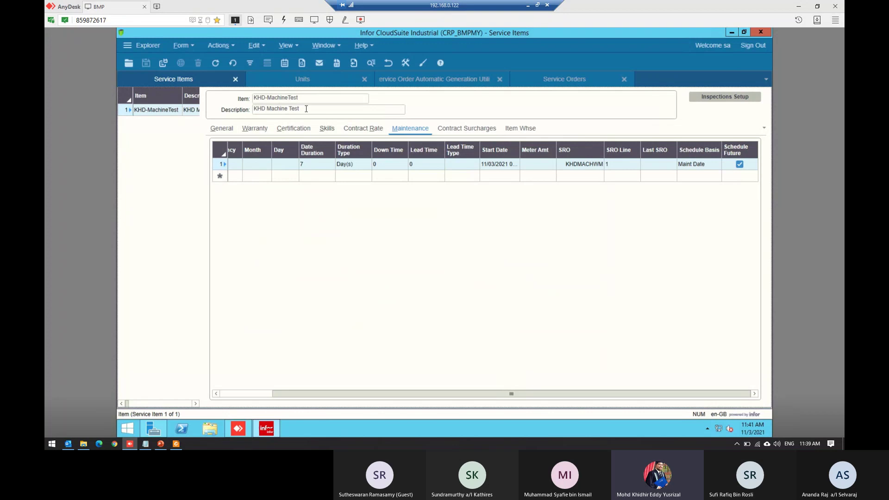
{"action": "left_click", "coordinate": [327, 80]}
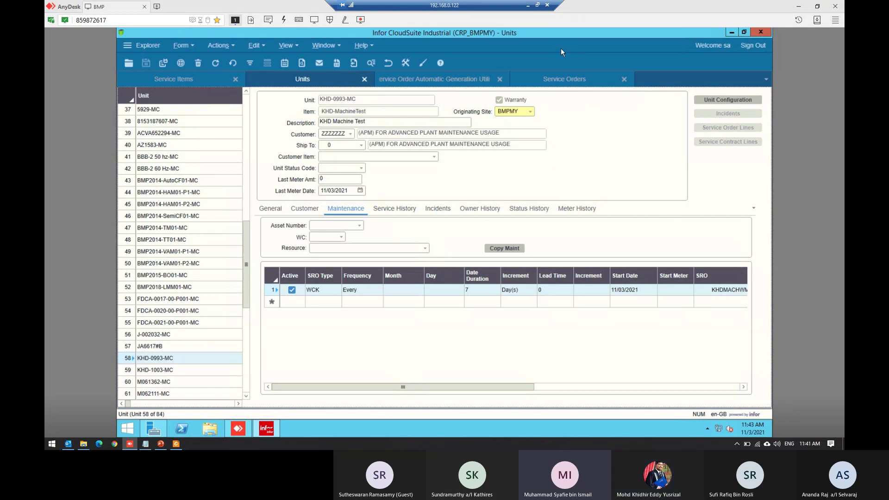
- Refresh the service orders list and inspect the schedule, lines/operations and main details of the order without a description
{"action": "left_click", "coordinate": [549, 81]}
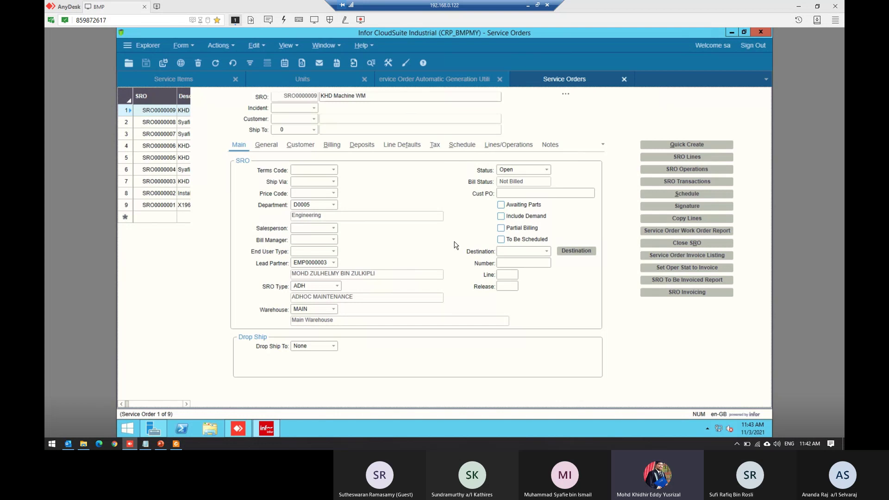
{"action": "left_click", "coordinate": [216, 64]}
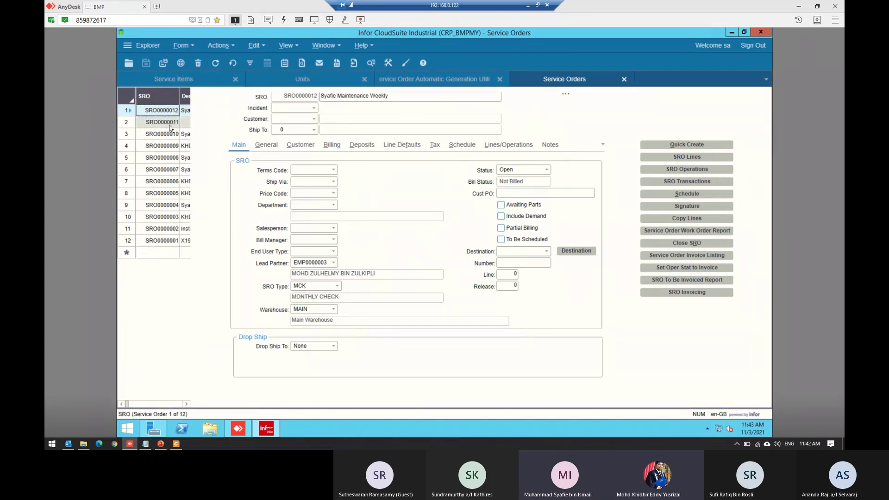
{"action": "left_click", "coordinate": [168, 124]}
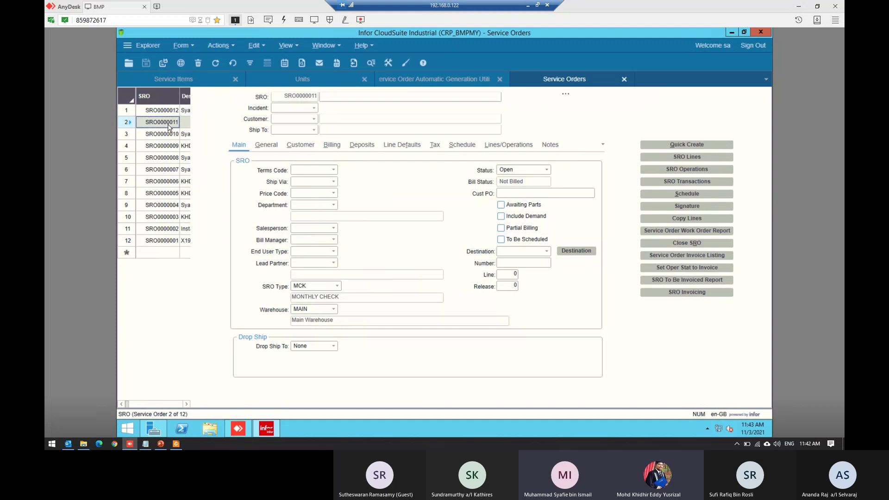
{"action": "left_click", "coordinate": [462, 145]}
{"action": "left_click", "coordinate": [508, 145]}
{"action": "left_click", "coordinate": [239, 145]}
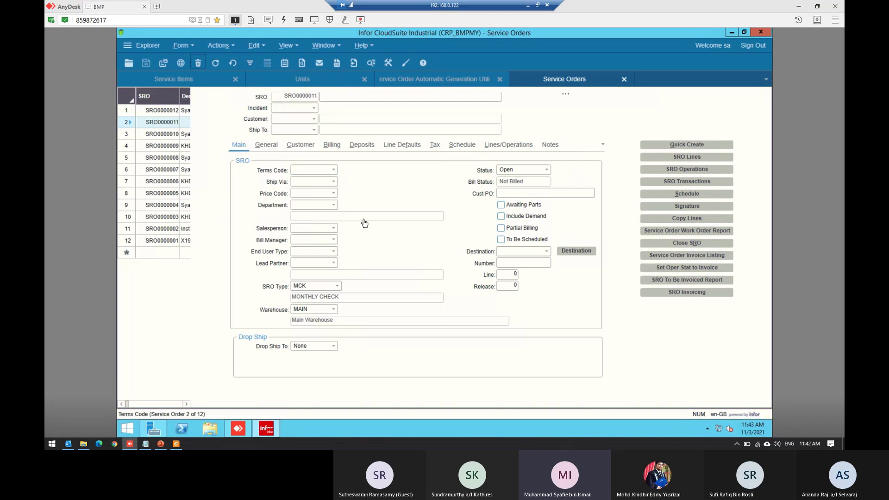
- Delete the service order that has no description and confirm its permanent removal
{"action": "key", "text": "Delete"}
{"action": "left_click", "coordinate": [465, 273]}
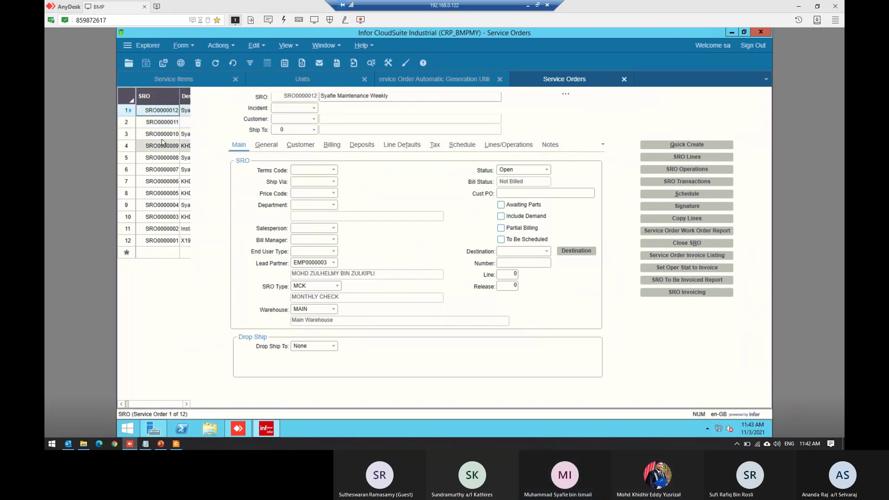
{"action": "left_click", "coordinate": [199, 65]}
{"action": "left_click", "coordinate": [425, 273]}
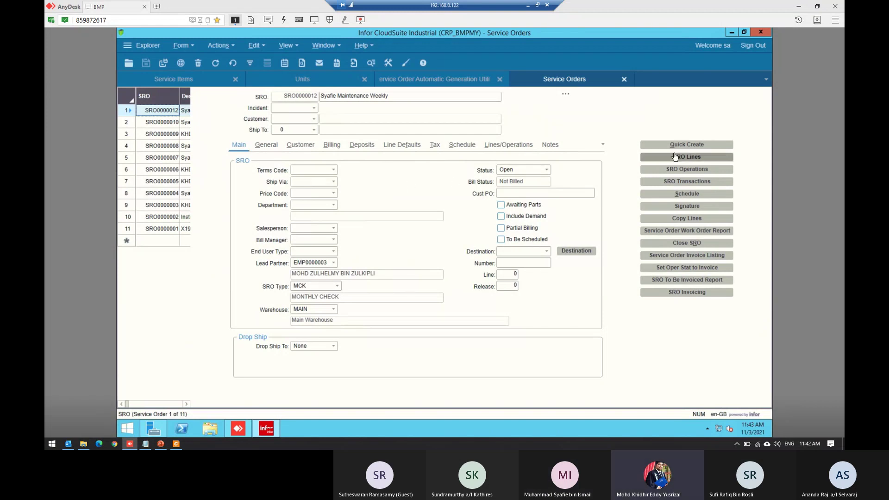
- Compare the lines and operations of the newest service order with the KHD Machine WM order, including the latter's main details
{"action": "left_click", "coordinate": [498, 146]}
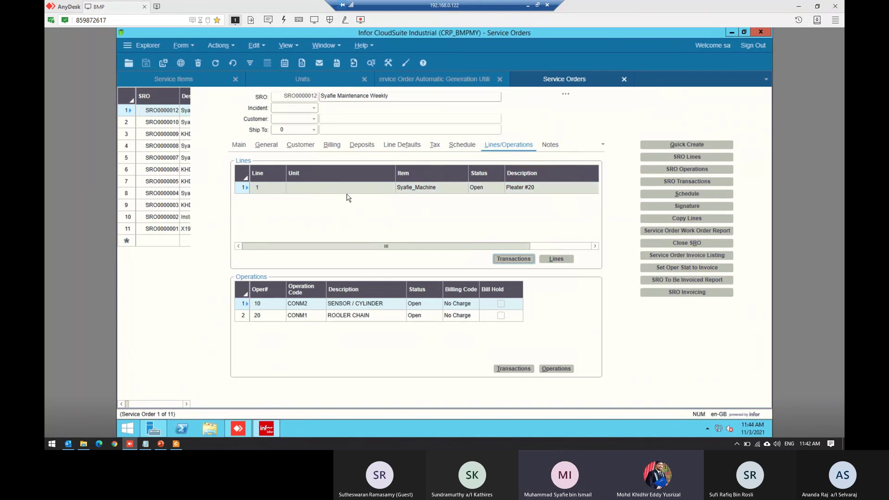
{"action": "left_click", "coordinate": [166, 135]}
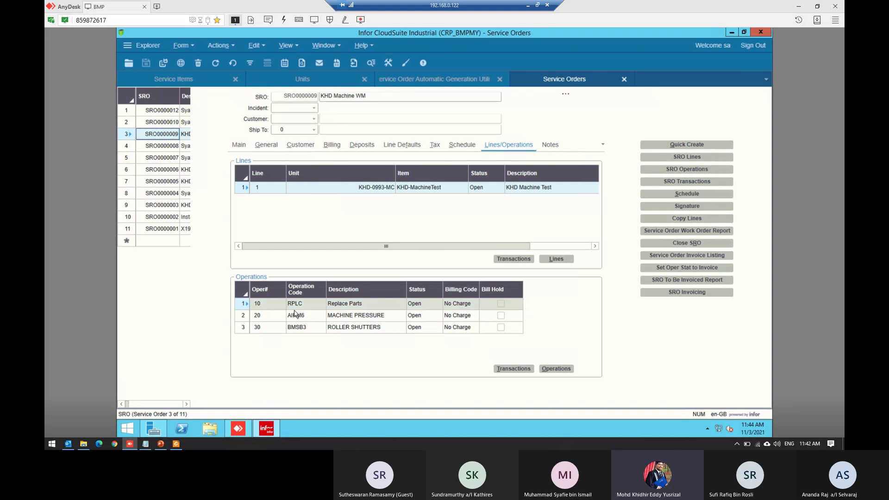
{"action": "left_click", "coordinate": [242, 291]}
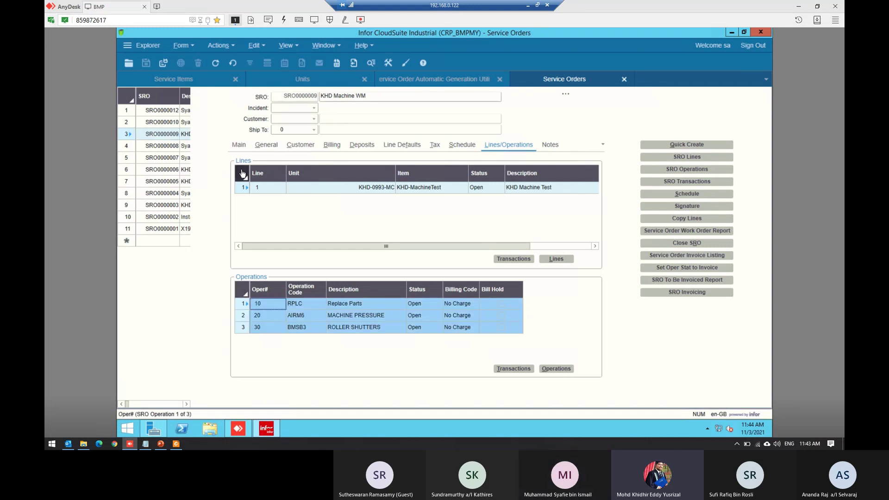
{"action": "left_click", "coordinate": [252, 188]}
{"action": "left_click", "coordinate": [239, 145]}
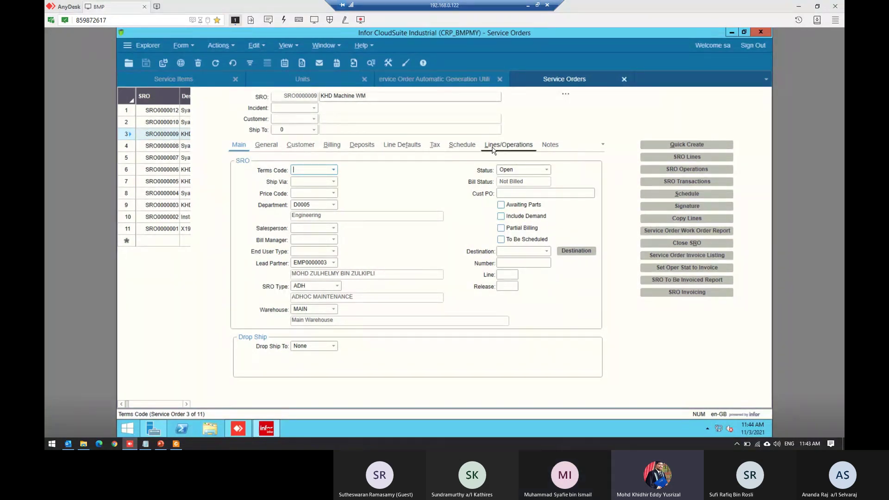
{"action": "left_click", "coordinate": [509, 145]}
{"action": "left_click", "coordinate": [239, 145]}
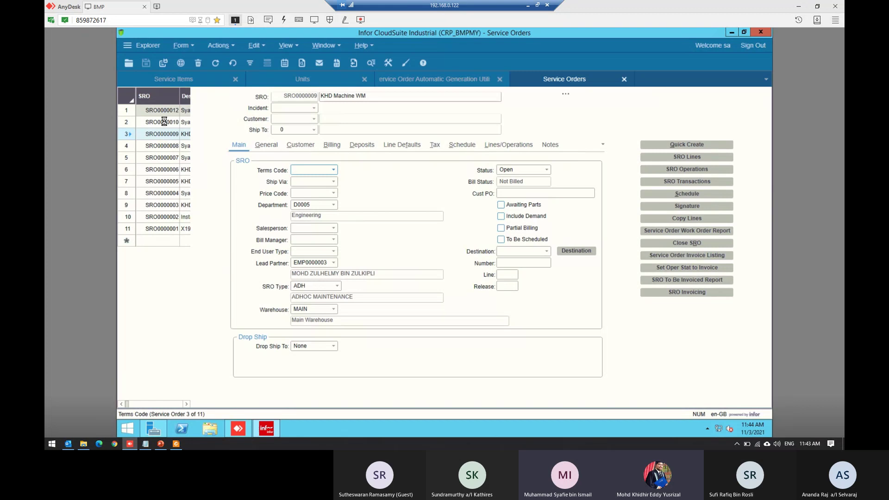
- Compare the line's unit field and the operations across the Maintenance Weekly and Maintenance Weekly Quick Create orders
{"action": "left_click", "coordinate": [509, 145]}
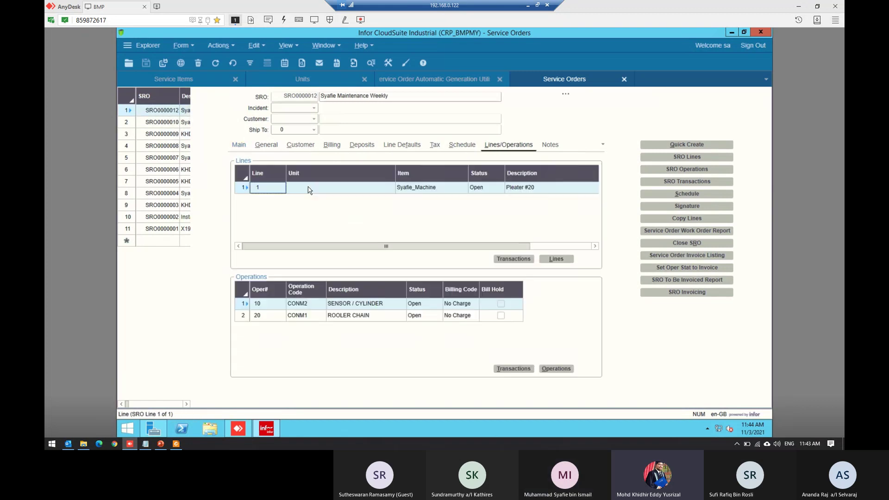
{"action": "left_click", "coordinate": [309, 189]}
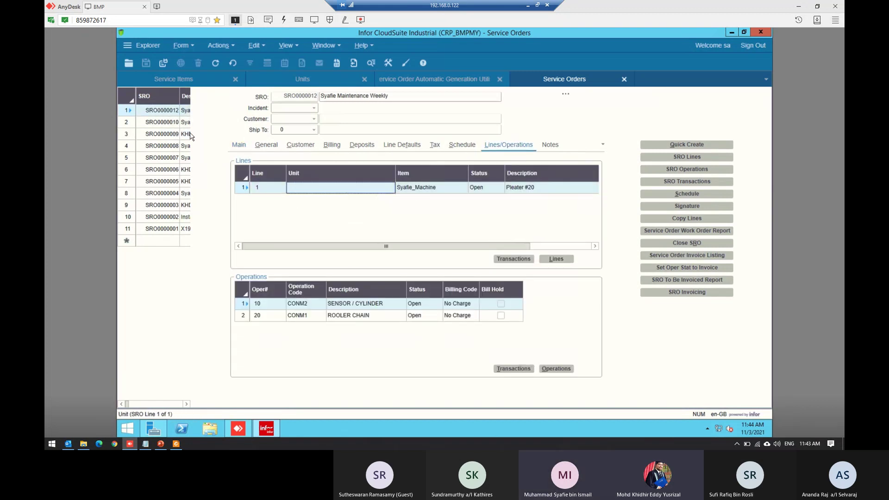
{"action": "left_click", "coordinate": [186, 122]}
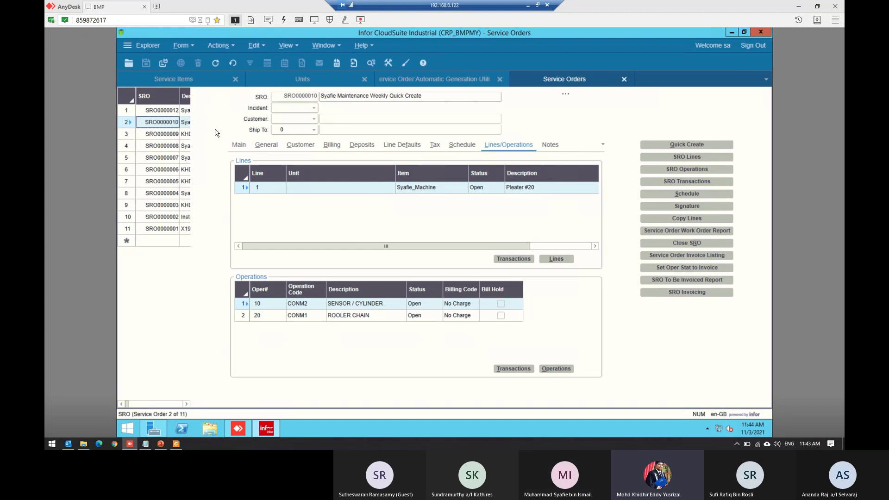
{"action": "left_click", "coordinate": [159, 114]}
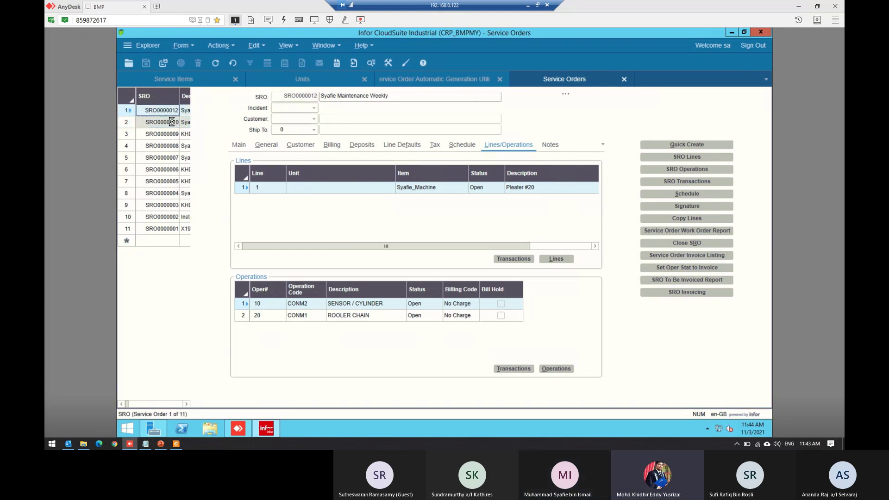
{"action": "left_click", "coordinate": [171, 121]}
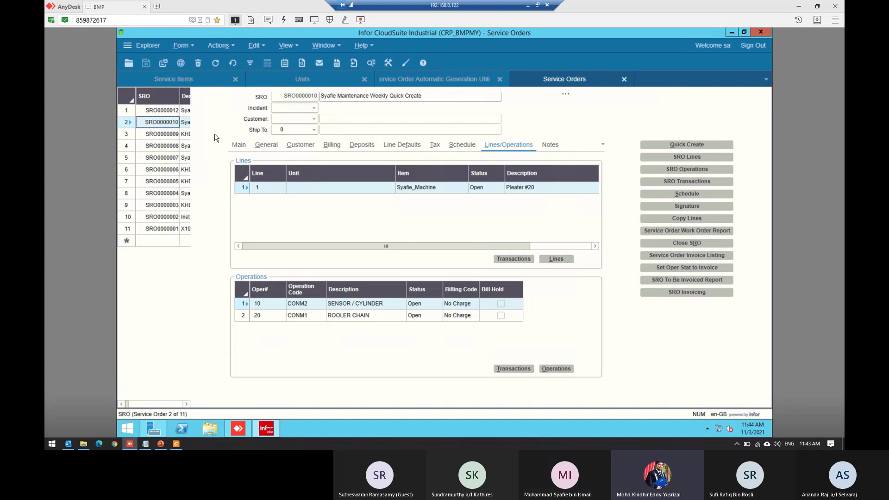
- Try to delete both Maintenance Weekly service orders and save, and discard the pending deletions by refreshing the list
{"action": "left_click", "coordinate": [171, 128]}
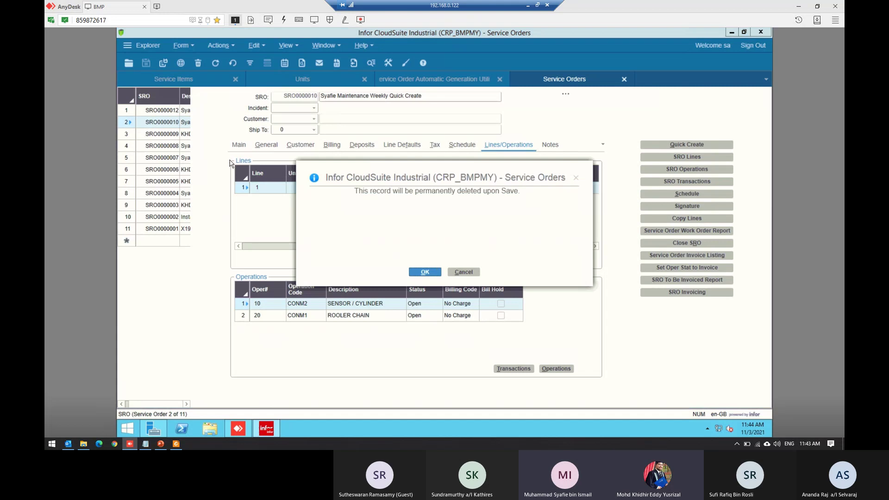
{"action": "left_click", "coordinate": [433, 273]}
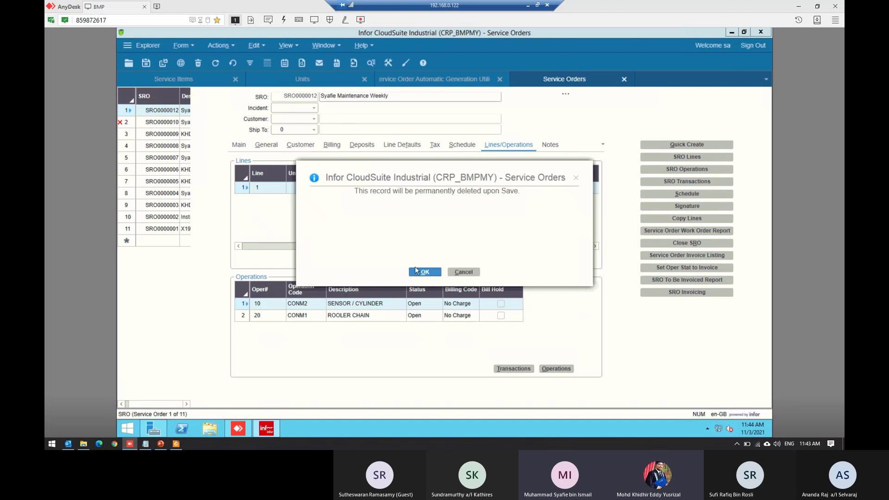
{"action": "left_click", "coordinate": [422, 272]}
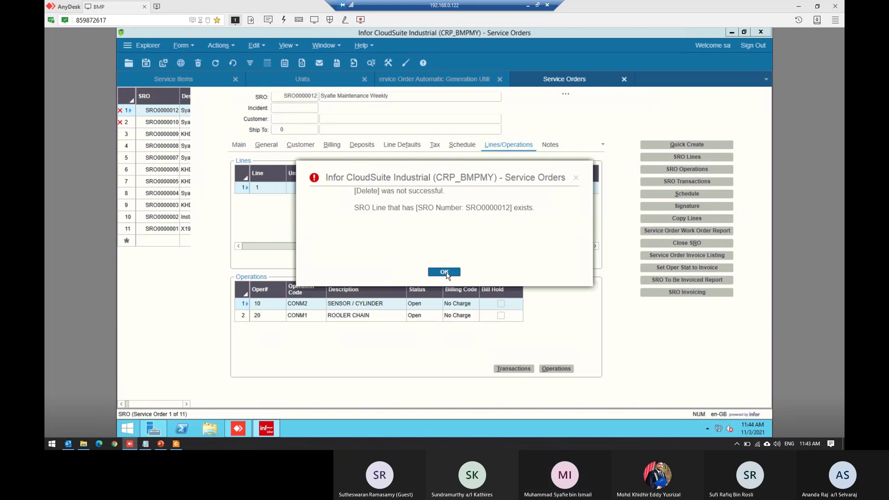
{"action": "left_click", "coordinate": [445, 273]}
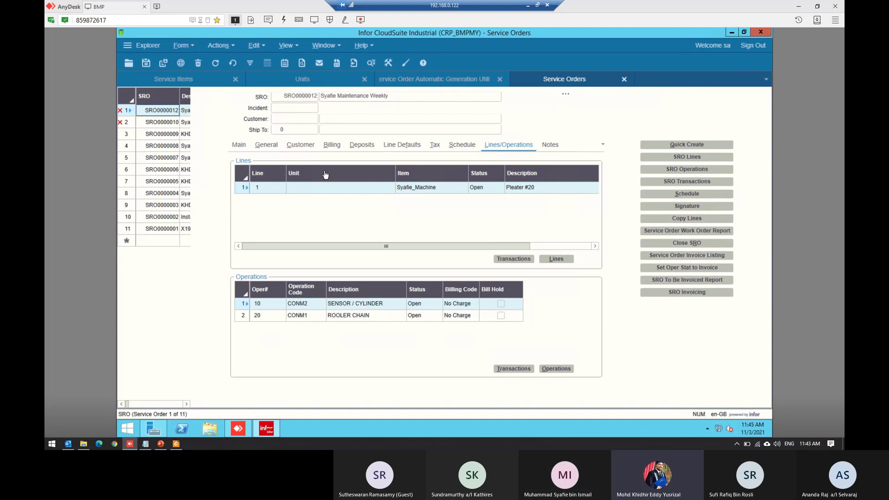
{"action": "key", "text": "F5"}
{"action": "left_click", "coordinate": [442, 272]}
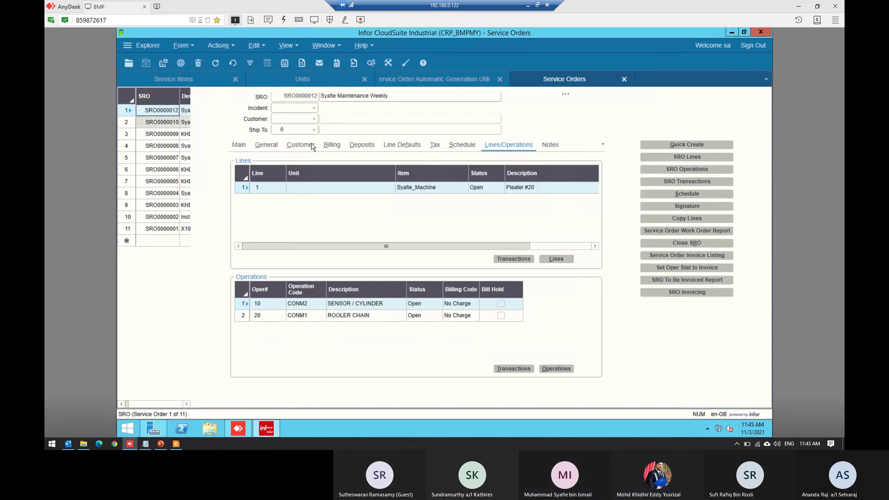
- Try to delete the Maintenance Weekly Quick Create service order and save, and discard the pending deletion by refreshing the list
{"action": "key", "text": "Down"}
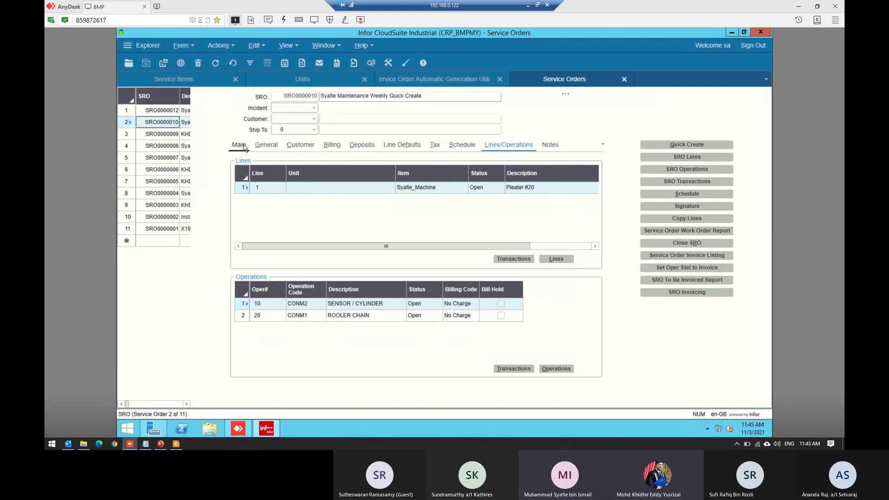
{"action": "key", "text": "ctrl+d"}
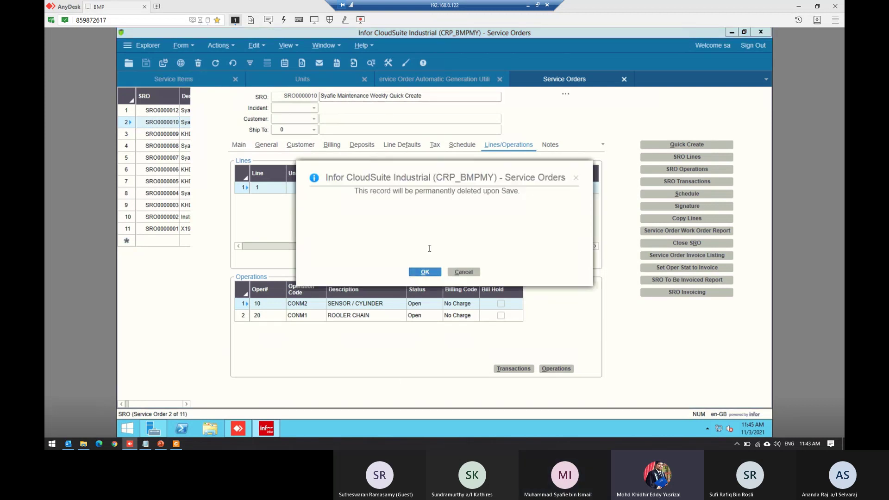
{"action": "left_click", "coordinate": [423, 270]}
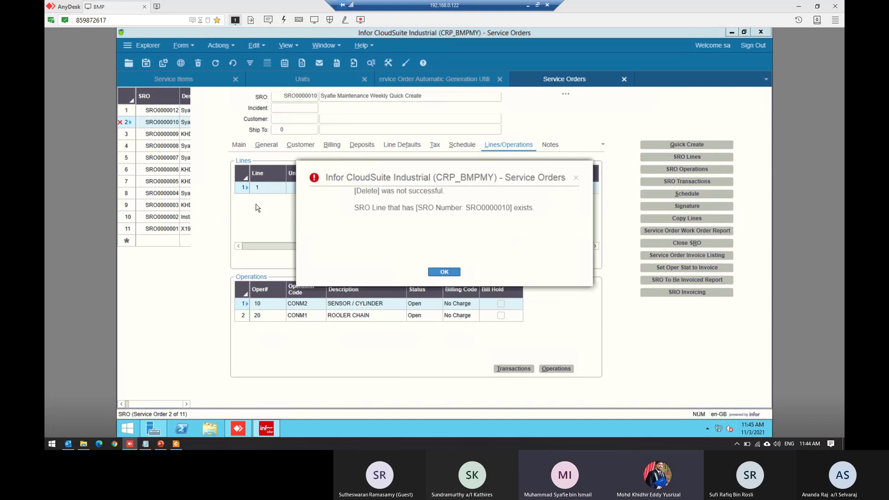
{"action": "left_click_drag", "start_coordinate": [354, 208], "coordinate": [534, 207]}
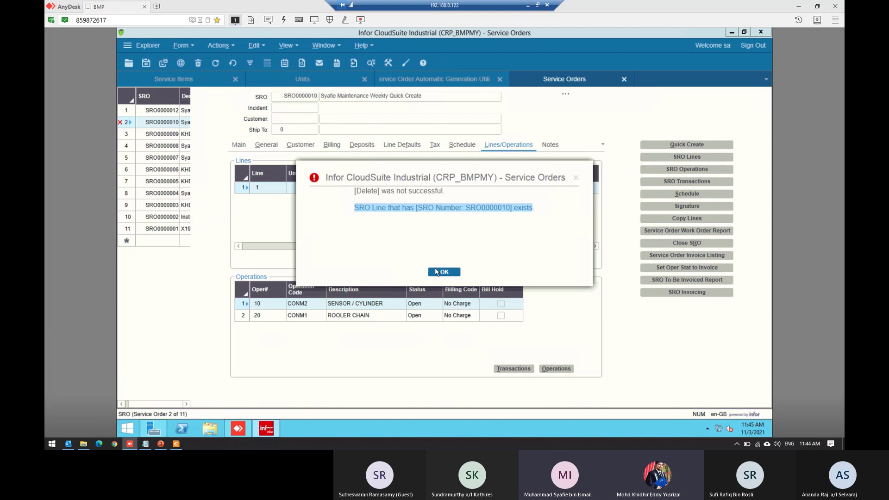
{"action": "left_click", "coordinate": [443, 274]}
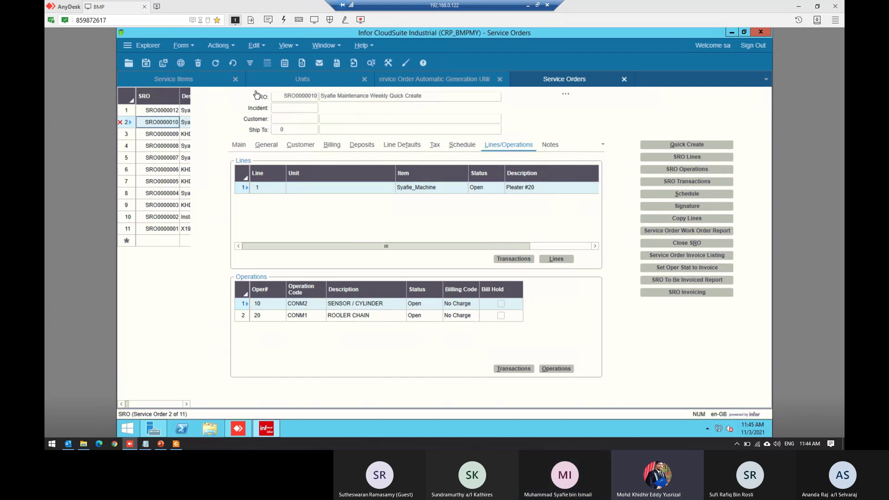
{"action": "left_click", "coordinate": [445, 273]}
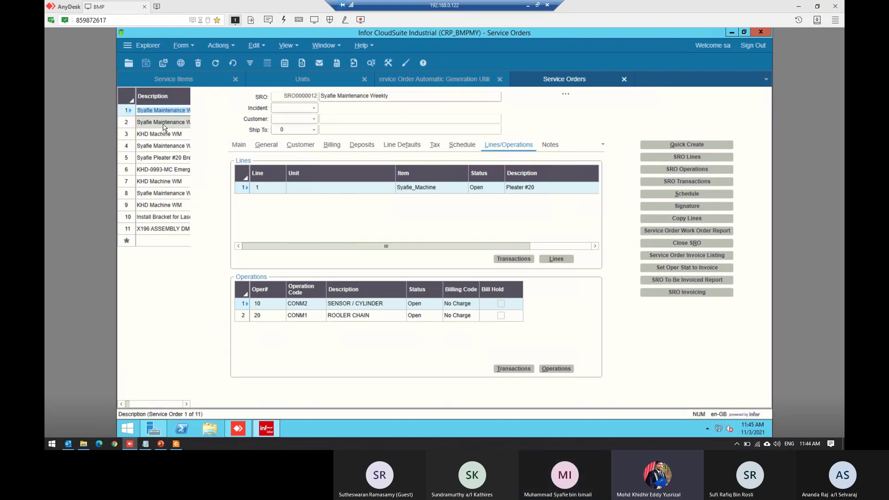
- Delete both operations, CONM1 ROOLER CHAIN and CONM2 SENSOR / CYLINDER, from the Maintenance Weekly Quick Create order and save
{"action": "left_click", "coordinate": [146, 124]}
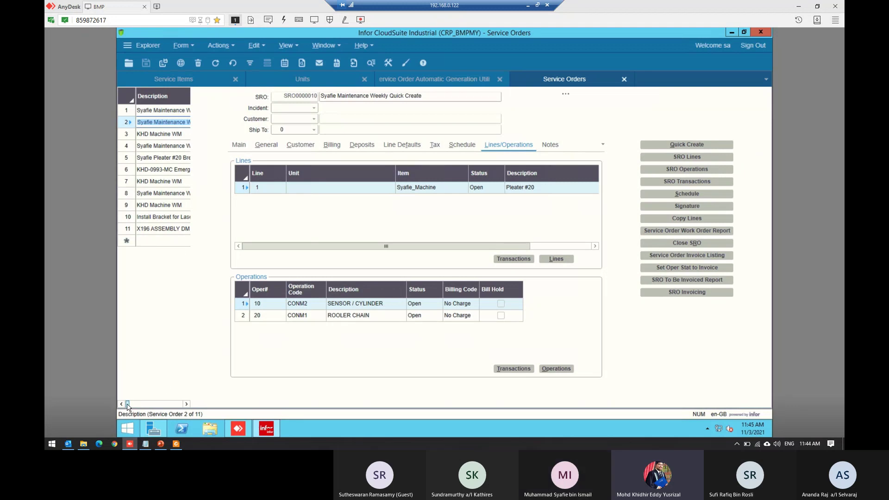
{"action": "left_click_drag", "start_coordinate": [128, 404], "coordinate": [121, 405]}
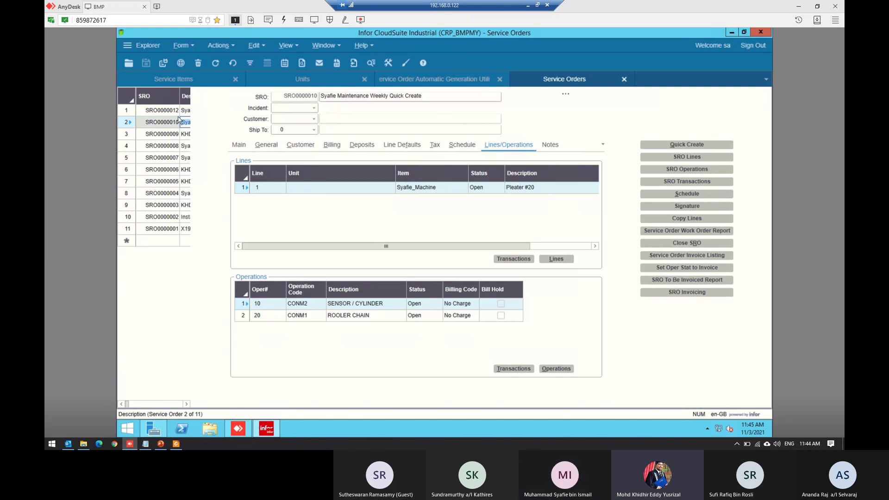
{"action": "left_click", "coordinate": [556, 369]}
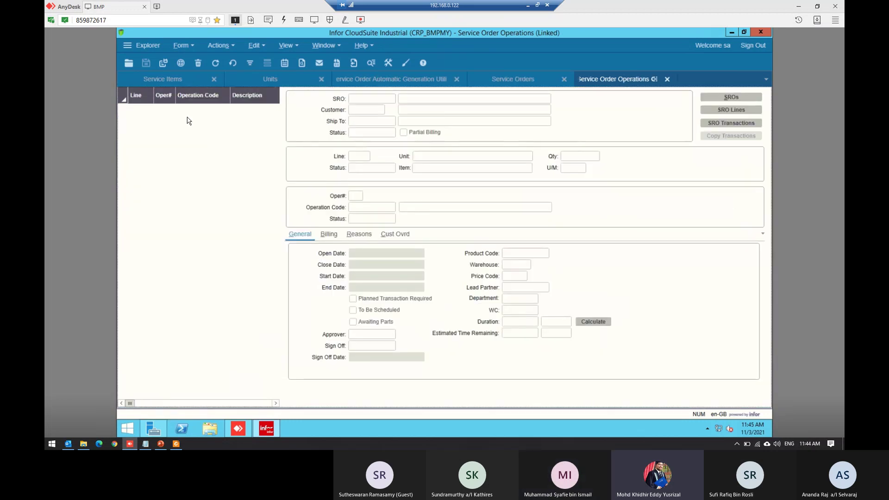
{"action": "left_click", "coordinate": [203, 120]}
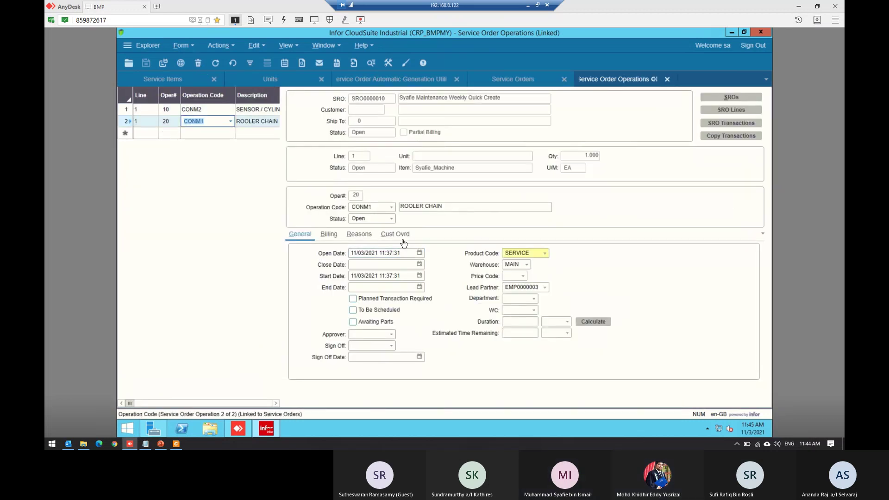
{"action": "key", "text": "ctrl+d"}
{"action": "left_click", "coordinate": [419, 272]}
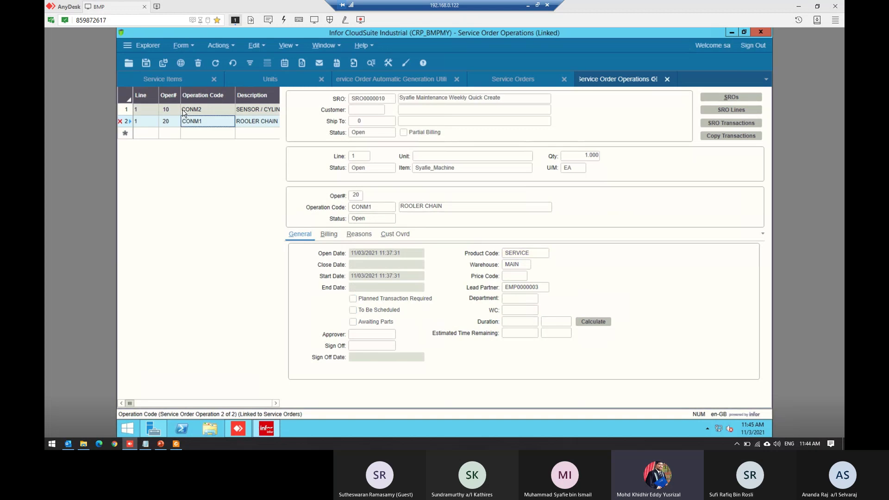
{"action": "key", "text": "Up"}
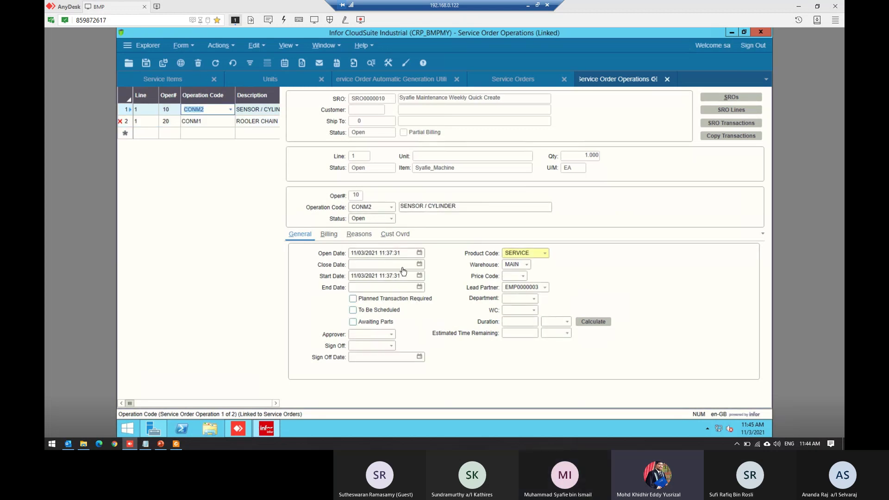
{"action": "left_click", "coordinate": [425, 272]}
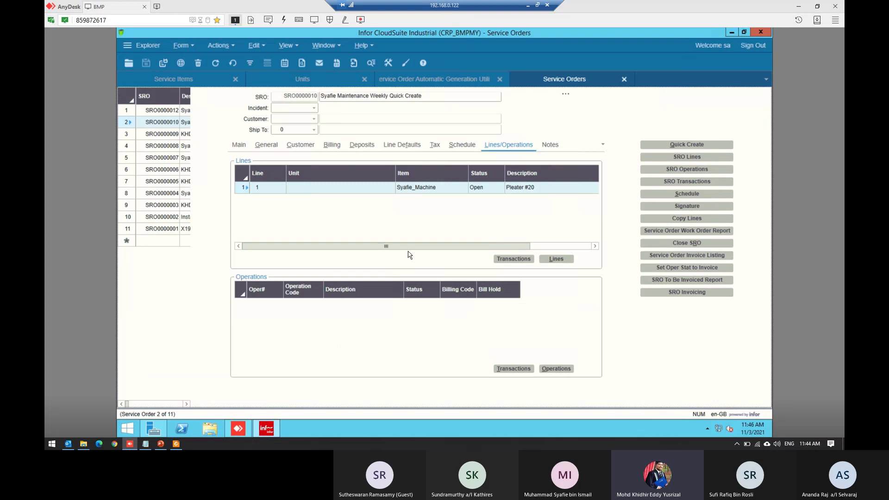
- Delete the Pleater #20 line from the Maintenance Weekly Quick Create order and save the removal
{"action": "left_click", "coordinate": [556, 258]}
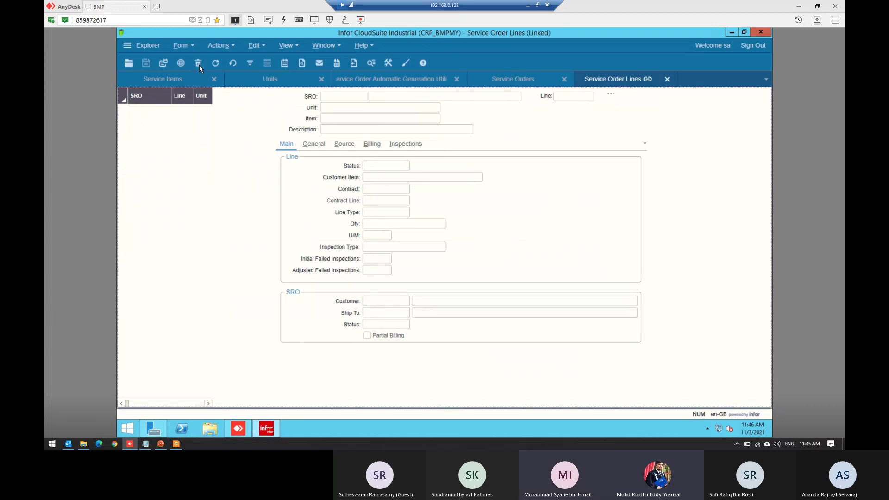
{"action": "left_click", "coordinate": [199, 65]}
{"action": "left_click", "coordinate": [423, 272]}
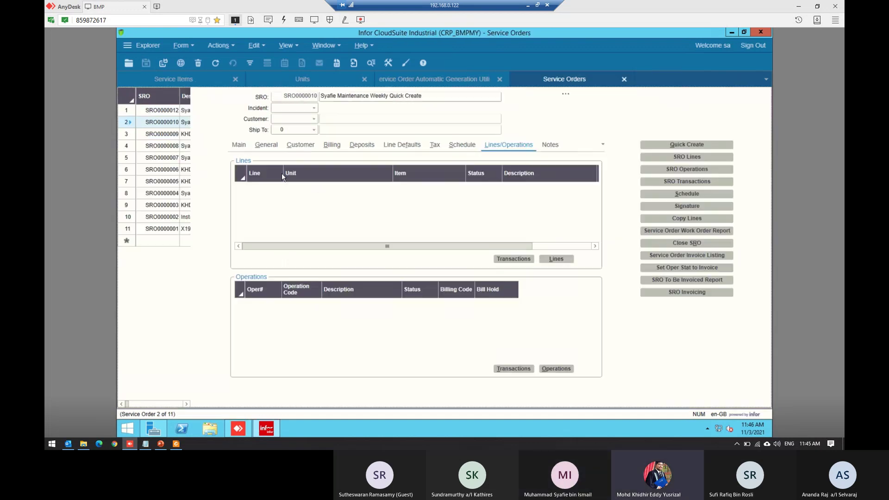
- Delete the emptied Maintenance Weekly Quick Create service order and save its permanent removal
{"action": "left_click", "coordinate": [198, 63]}
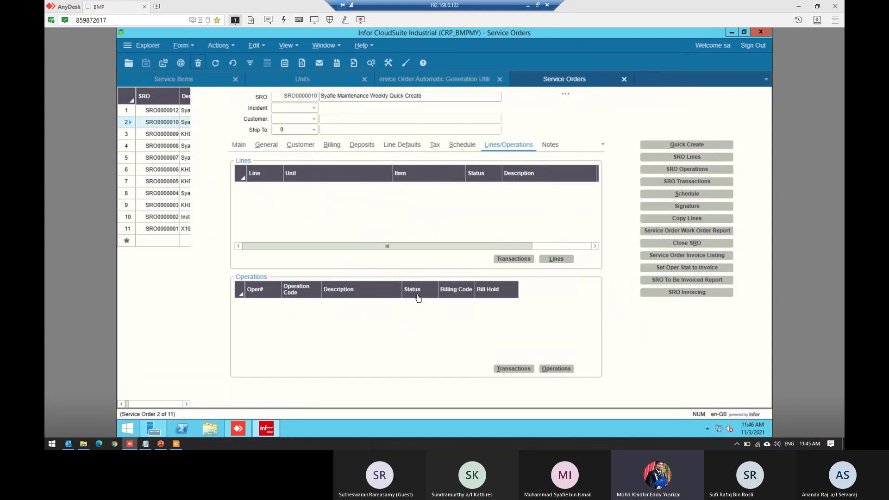
{"action": "key", "text": "Return"}
{"action": "left_click", "coordinate": [146, 63]}
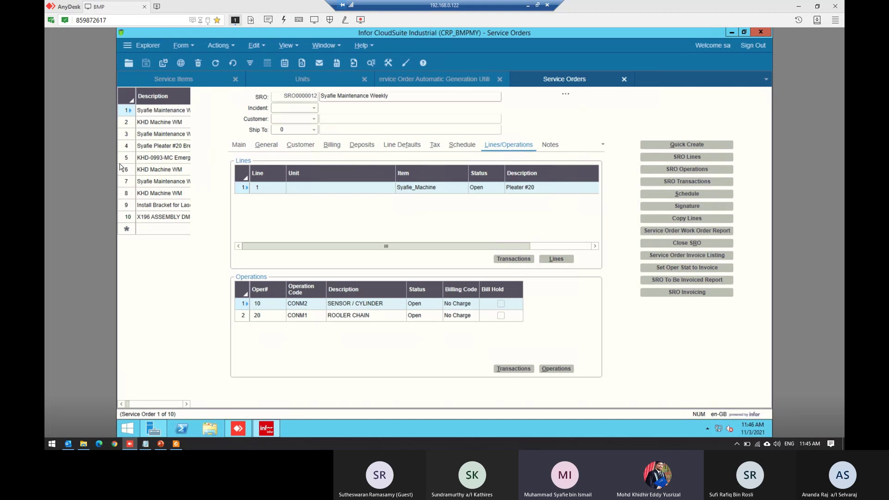
- Compare the line's unit field and the operations of the newest Maintenance Weekly order with those of the newest KHD Machine WM order
{"action": "left_click", "coordinate": [159, 113]}
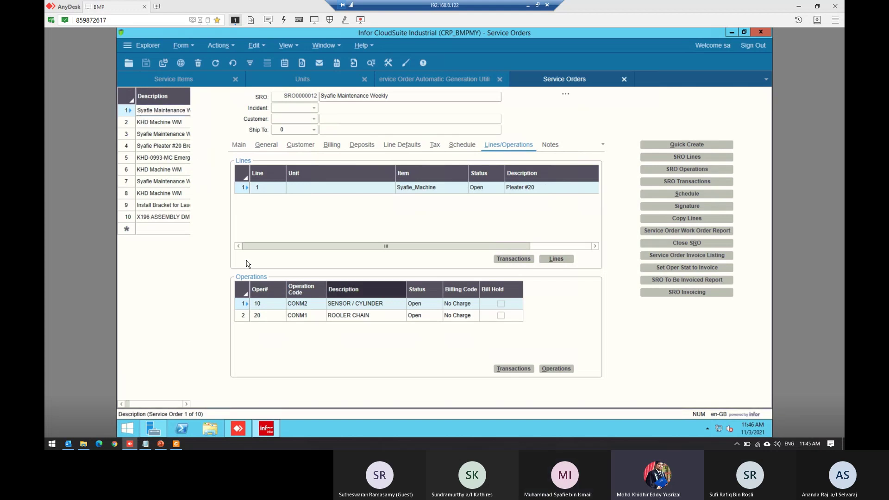
{"action": "left_click", "coordinate": [370, 315]}
{"action": "left_click", "coordinate": [292, 188]}
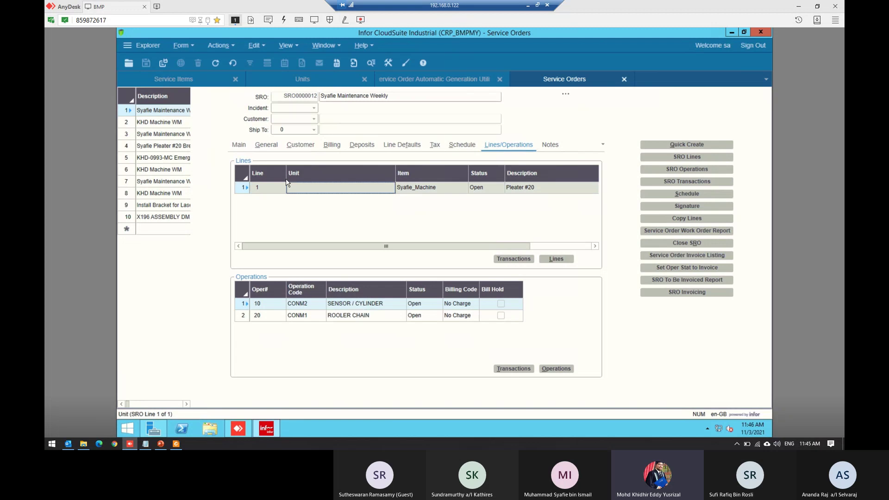
{"action": "left_click", "coordinate": [160, 122]}
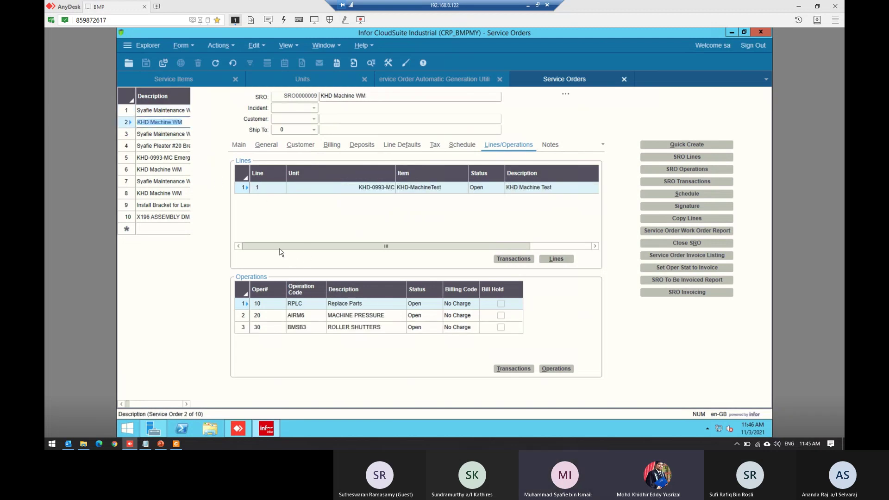
{"action": "left_click", "coordinate": [268, 187]}
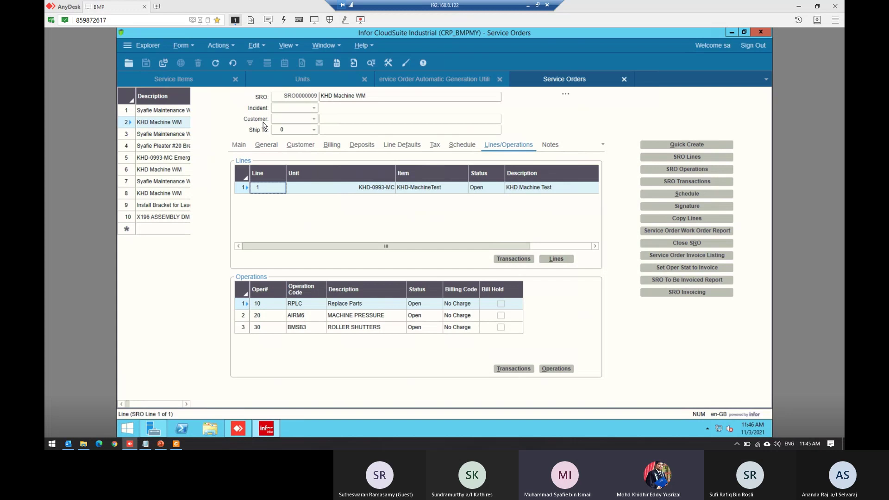
- Compare the main details and descriptions of the KHD Machine WM and KHD-0993-MC Emergency Part Replacement orders, including their SRO types
{"action": "left_click", "coordinate": [246, 148]}
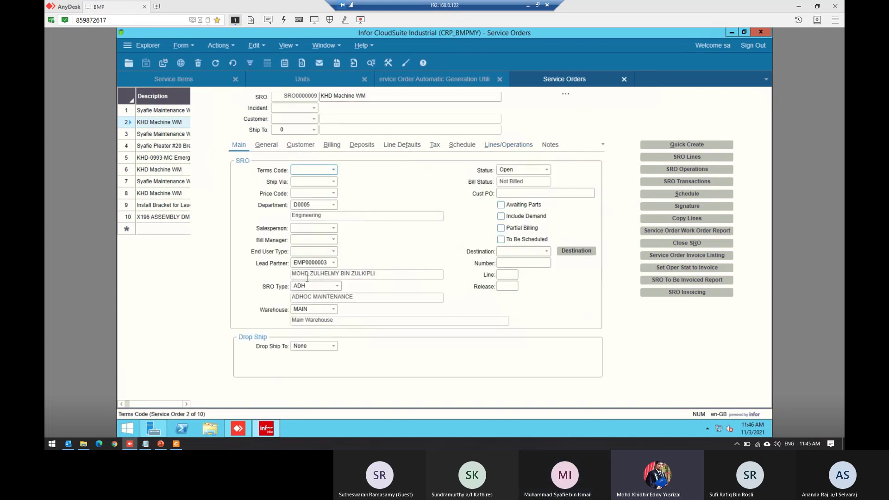
{"action": "left_click", "coordinate": [160, 157]}
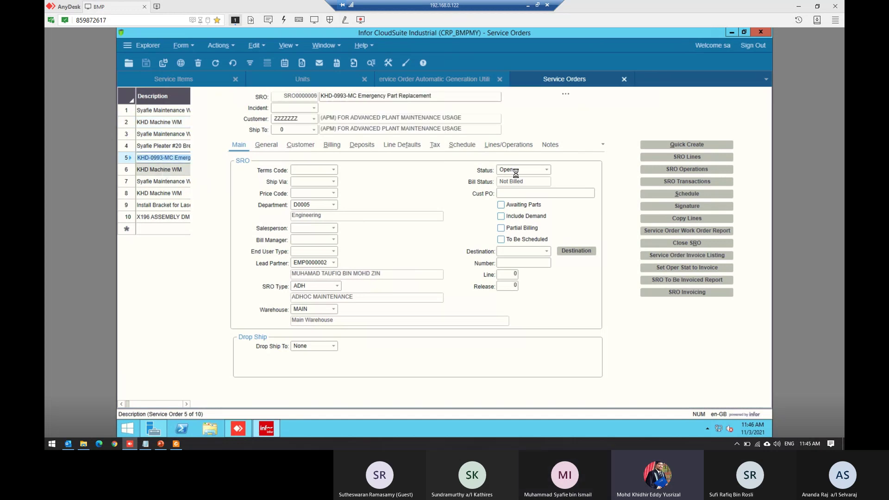
{"action": "key", "text": "Down"}
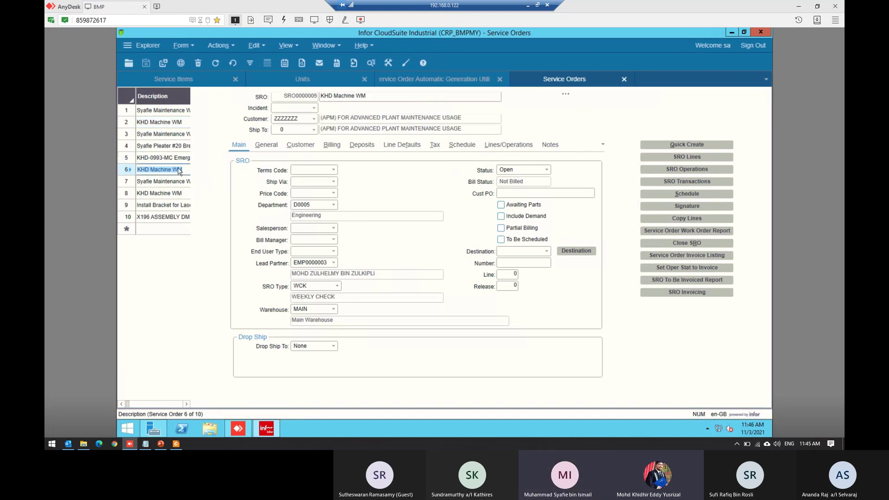
{"action": "left_click", "coordinate": [380, 96]}
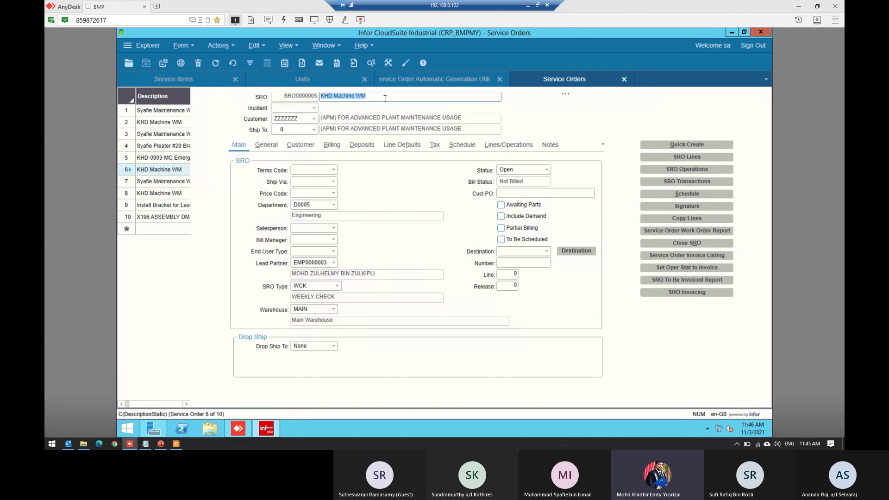
{"action": "left_click", "coordinate": [409, 94]}
{"action": "mouse_move", "coordinate": [371, 94]}
{"action": "left_mouse_down"}
{"action": "mouse_move", "coordinate": [320, 96]}
{"action": "mouse_move", "coordinate": [384, 97]}
{"action": "left_mouse_up"}
{"action": "left_click", "coordinate": [166, 171]}
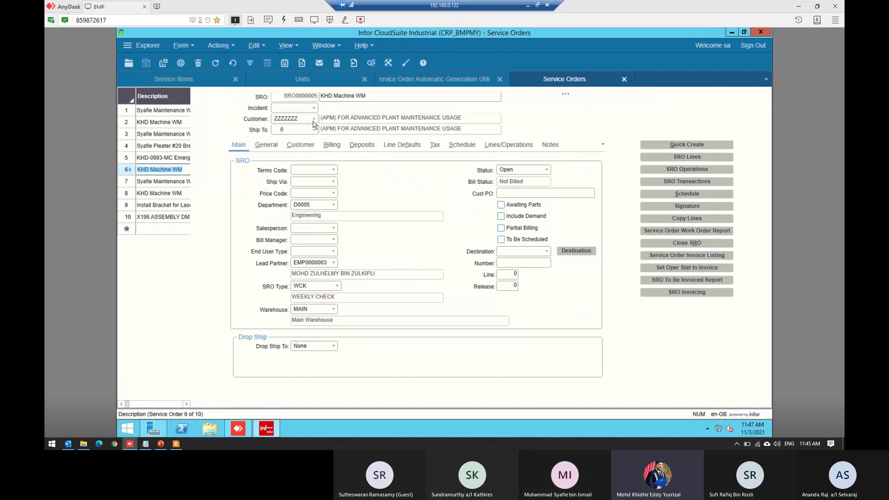
- Start a Quick Create service order, include non-template orders as sources, and copy from the lowest-numbered KHD Machine WM order
{"action": "left_click", "coordinate": [651, 145]}
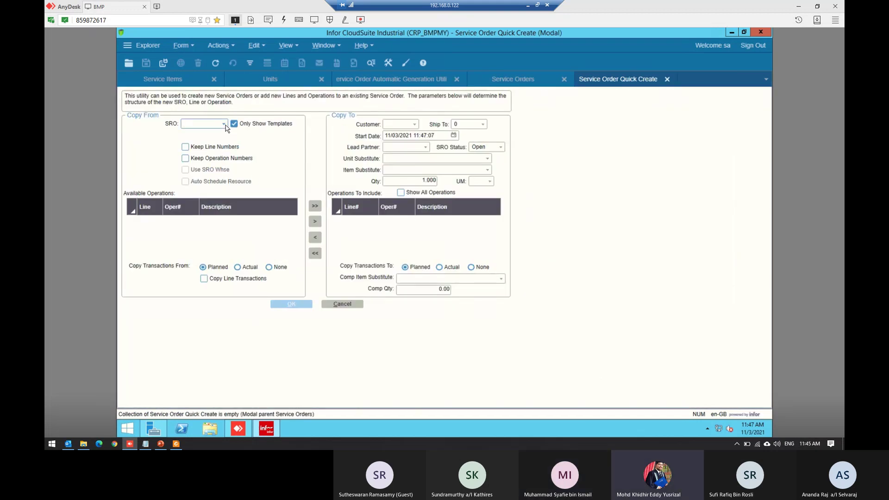
{"action": "left_click", "coordinate": [234, 123]}
{"action": "left_click", "coordinate": [224, 124]}
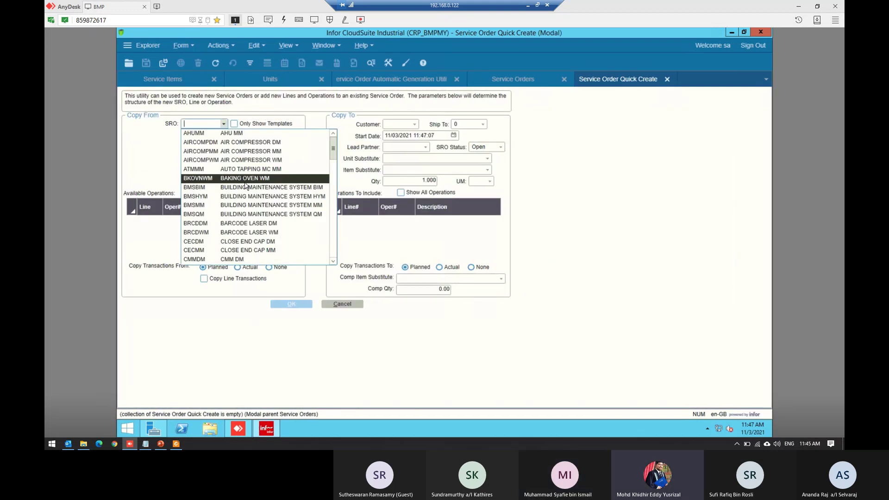
{"action": "scroll", "coordinate": [246, 185], "scroll_direction": "down", "scroll_amount": 15}
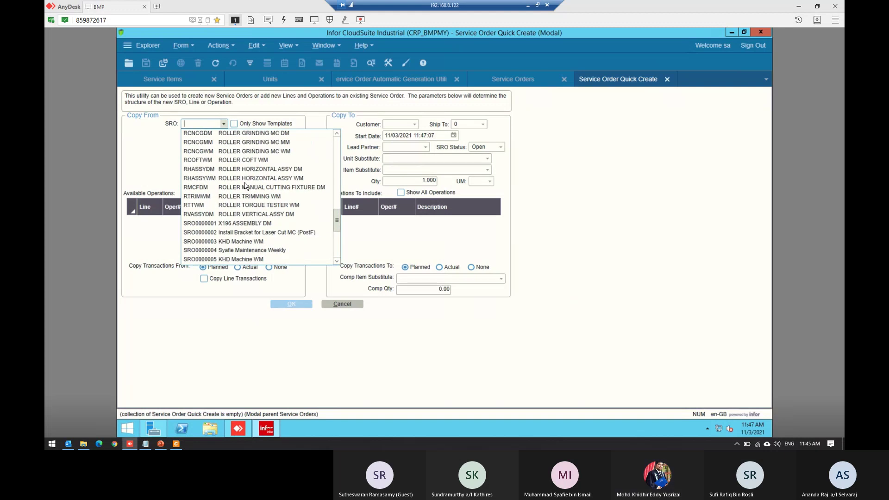
{"action": "scroll", "coordinate": [246, 186], "scroll_direction": "down", "scroll_amount": 5}
{"action": "scroll", "coordinate": [232, 195], "scroll_direction": "up", "scroll_amount": 3}
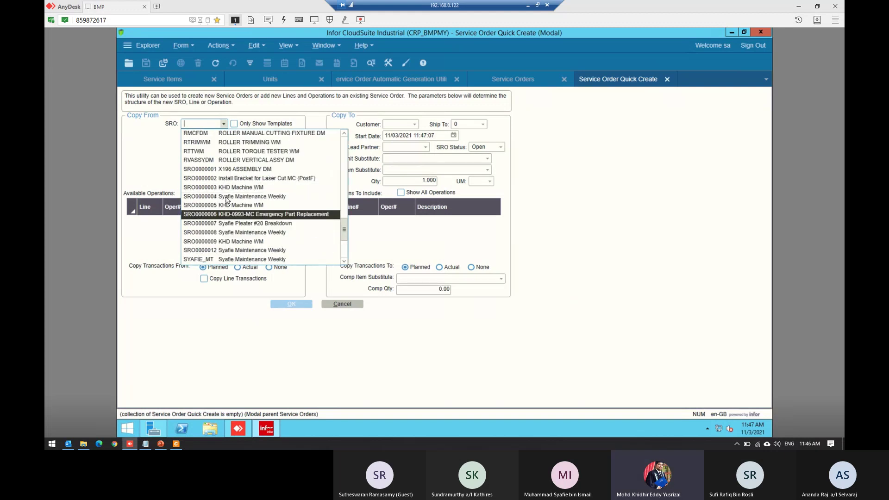
{"action": "left_click", "coordinate": [230, 188]}
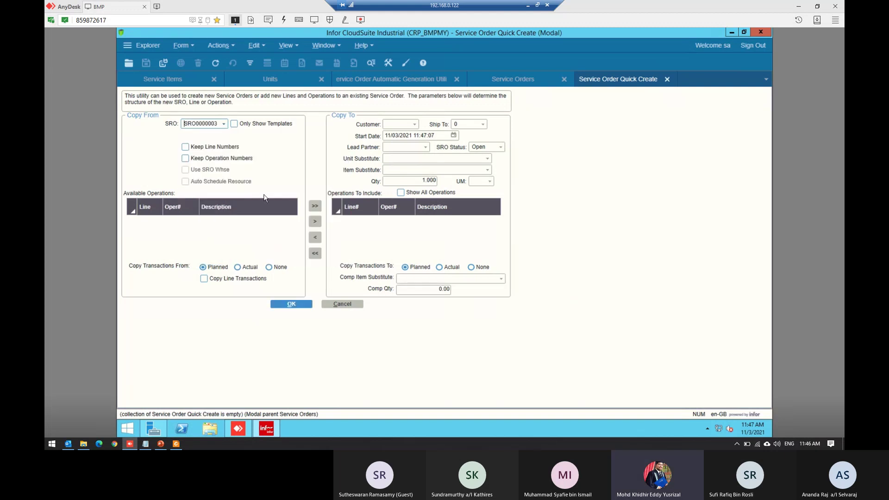
- Keep the line and operation numbers, show all operations to include, and create the service order from SRO0000003
{"action": "left_click", "coordinate": [225, 148]}
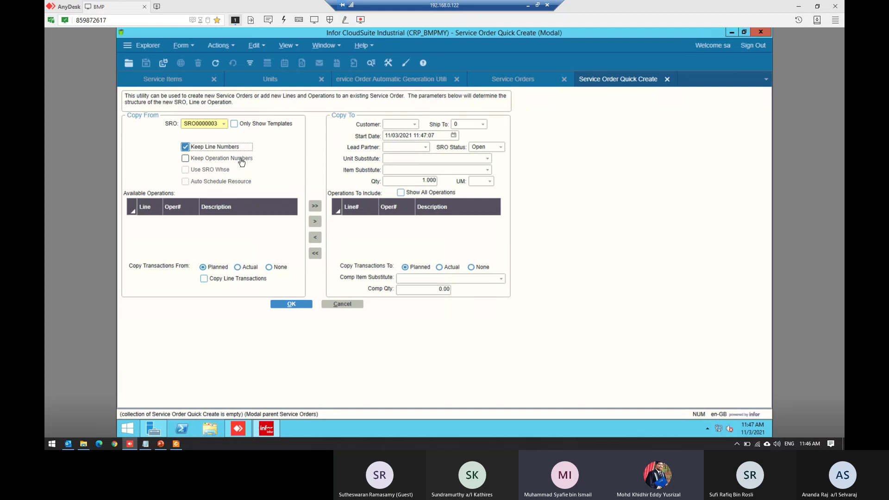
{"action": "left_click", "coordinate": [241, 162]}
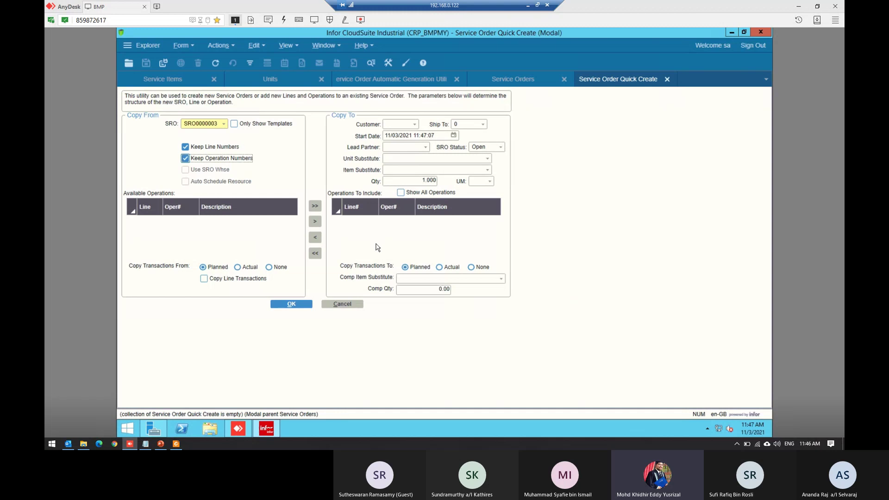
{"action": "left_click", "coordinate": [413, 198]}
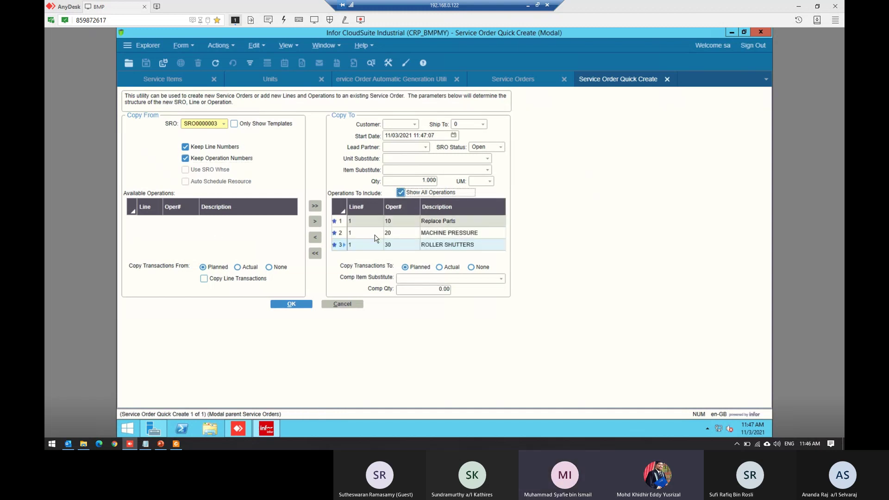
{"action": "left_click", "coordinate": [490, 181]}
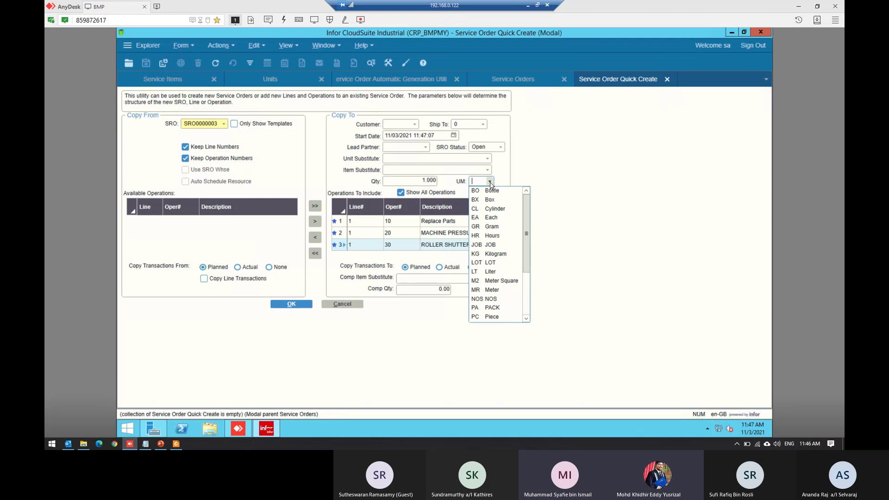
{"action": "left_click", "coordinate": [510, 167]}
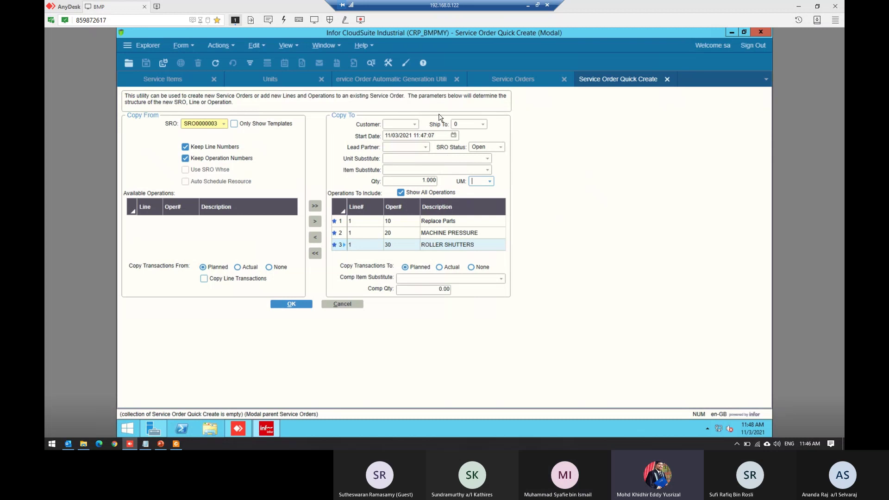
{"action": "left_click", "coordinate": [500, 176]}
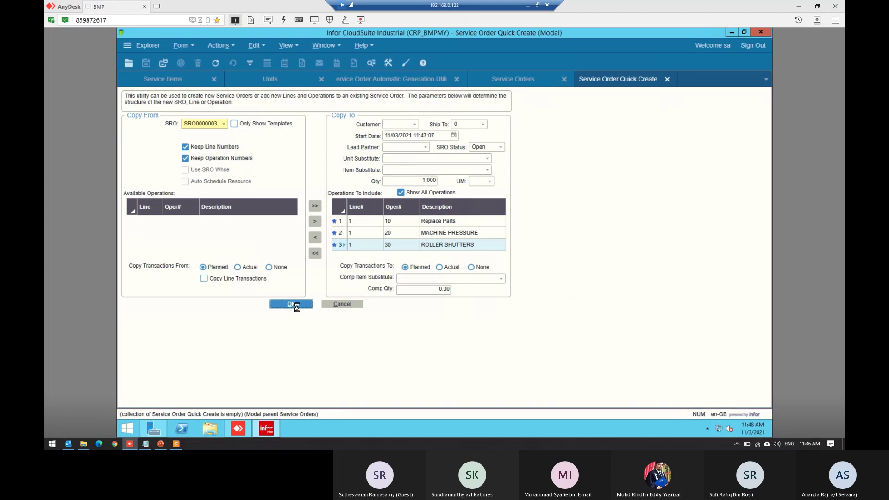
{"action": "left_click", "coordinate": [301, 308]}
{"action": "left_click", "coordinate": [439, 274]}
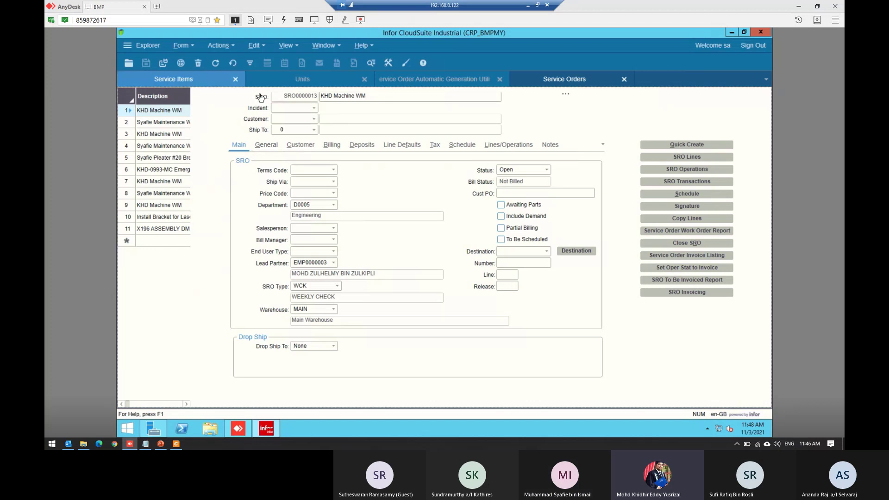
- Change the new service order's description to KHD Machine Emergency and save it
{"action": "left_click", "coordinate": [379, 98]}
{"action": "left_click", "coordinate": [380, 99]}
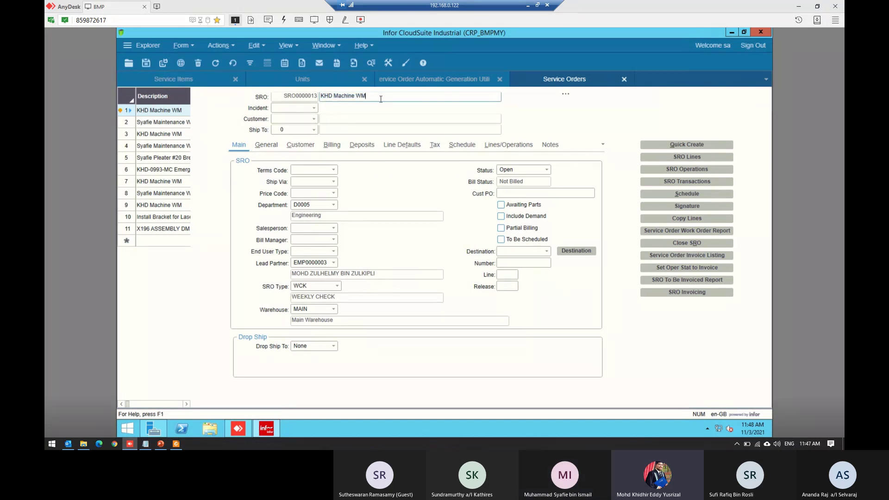
{"action": "key", "text": "BackSpace"}
{"action": "key", "text": "BackSpace"}
{"action": "key", "text": "BackSpace"}
{"action": "type", "text": "Emergency"}
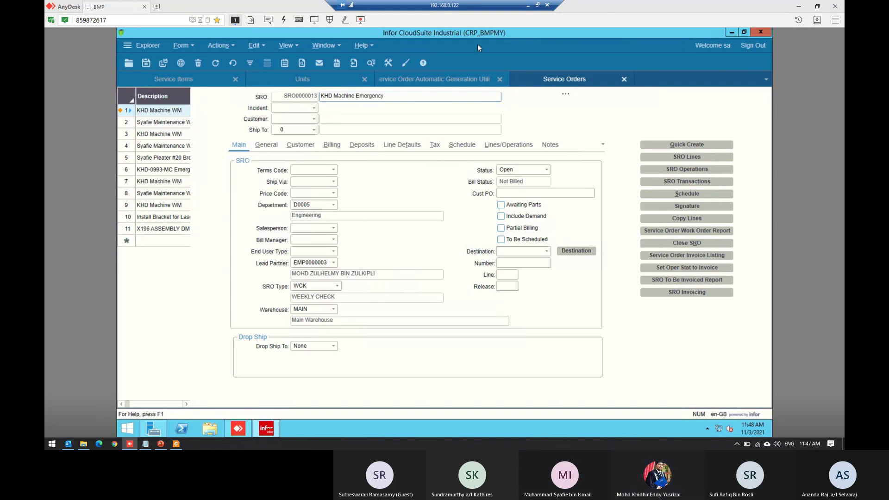
{"action": "key", "text": "ctrl+s"}
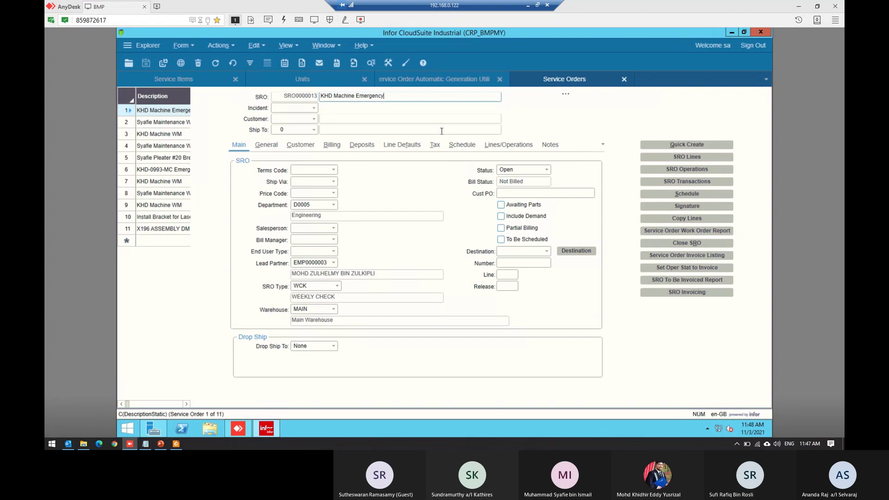
- Examine the main details, lines and operations of the KHD Machine Emergency order and compare its lines with the Maintenance Weekly orders
{"action": "left_click", "coordinate": [509, 144]}
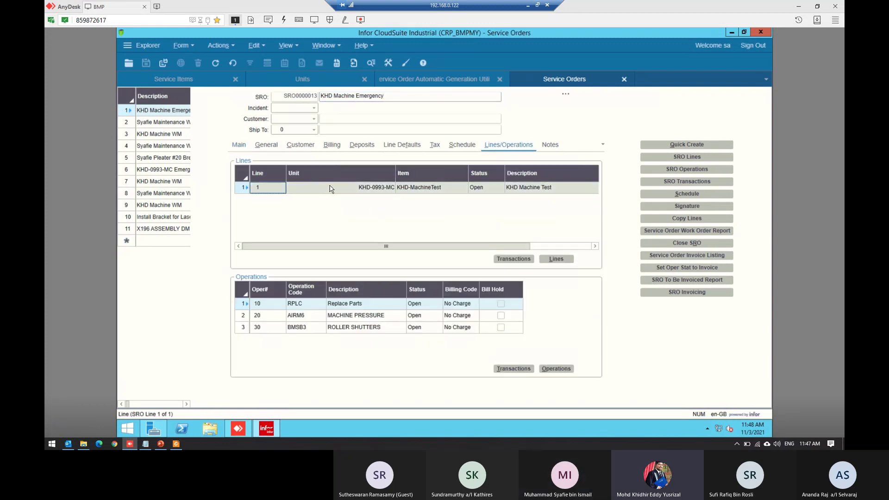
{"action": "key", "text": "Tab"}
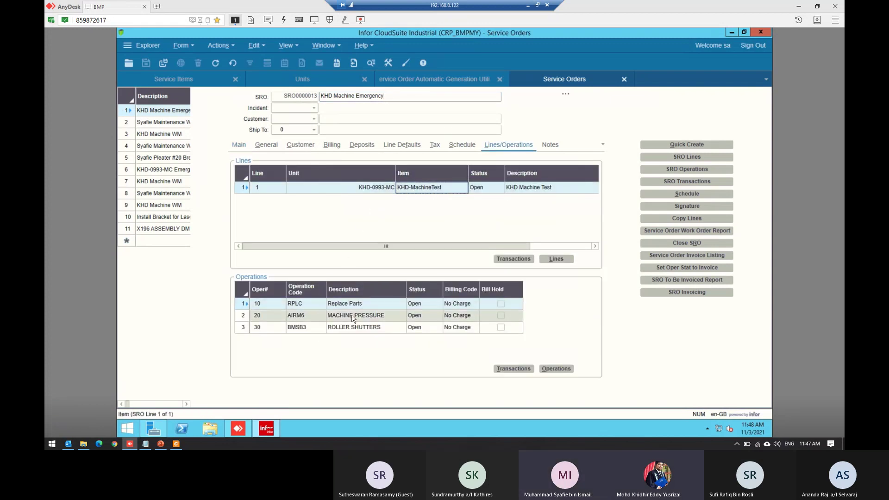
{"action": "left_click", "coordinate": [239, 145]}
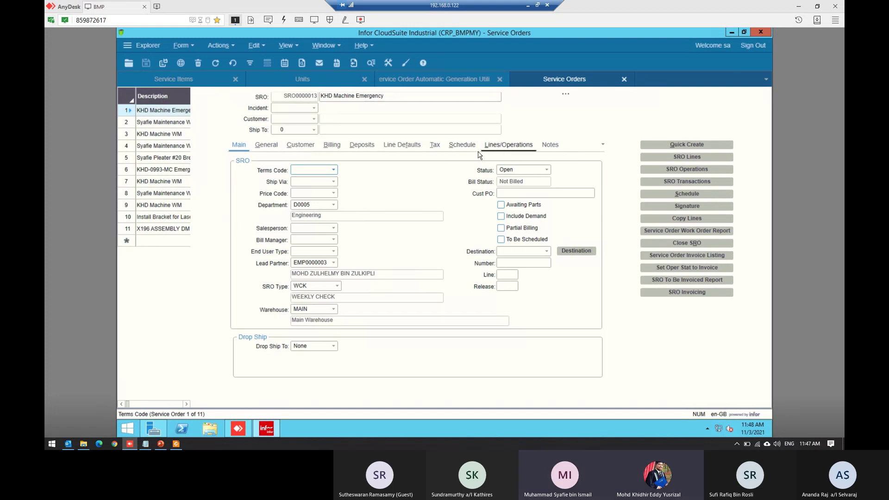
{"action": "left_click", "coordinate": [509, 145]}
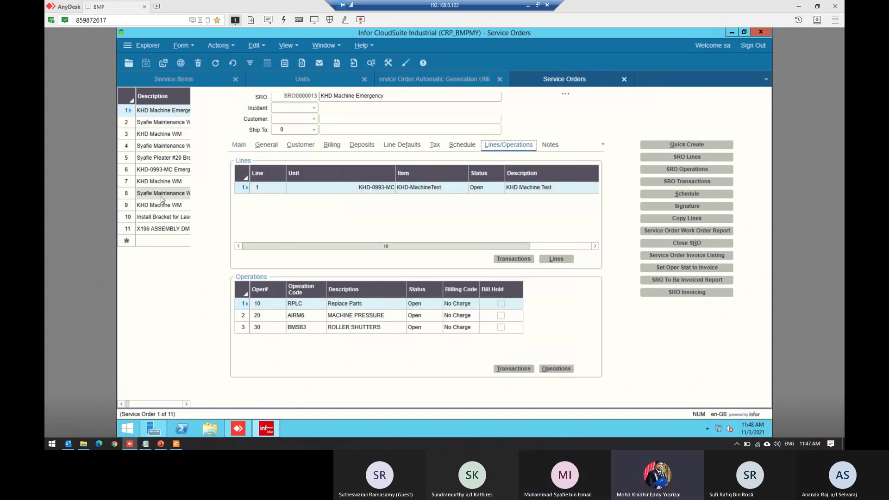
{"action": "left_click", "coordinate": [239, 145]}
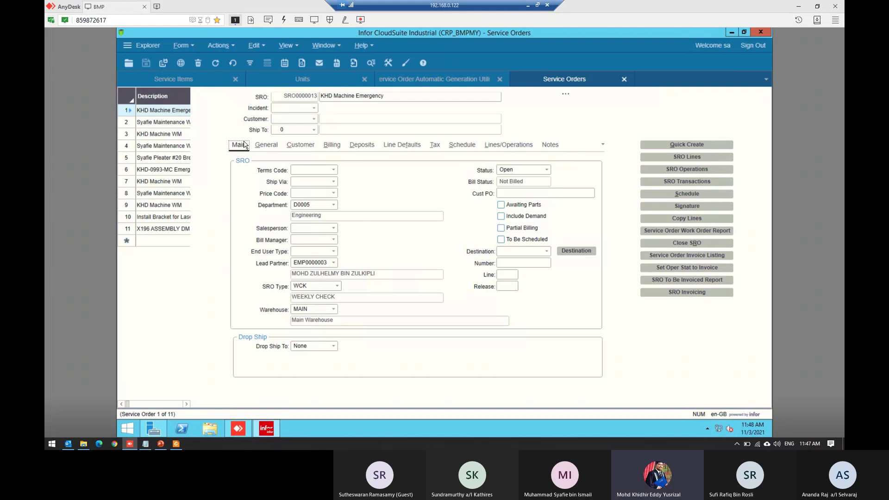
{"action": "left_click", "coordinate": [170, 193]}
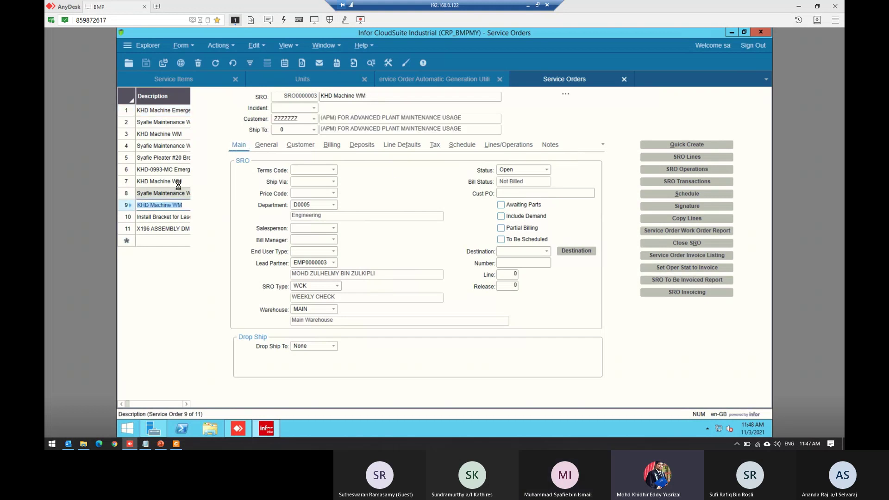
{"action": "left_click", "coordinate": [483, 146]}
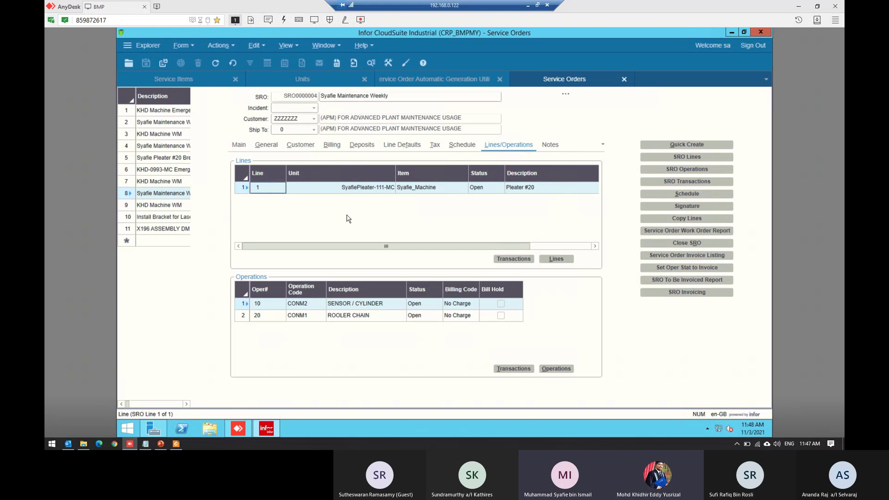
{"action": "left_click", "coordinate": [167, 124]}
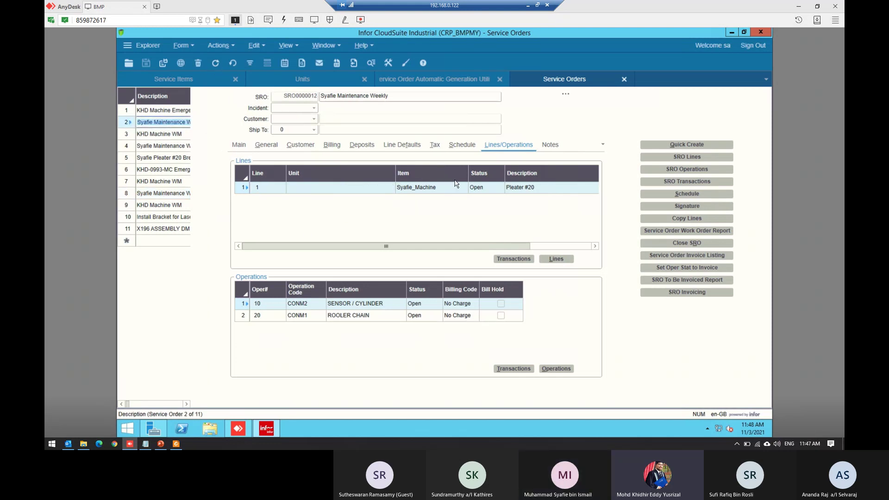
{"action": "left_click", "coordinate": [168, 110]}
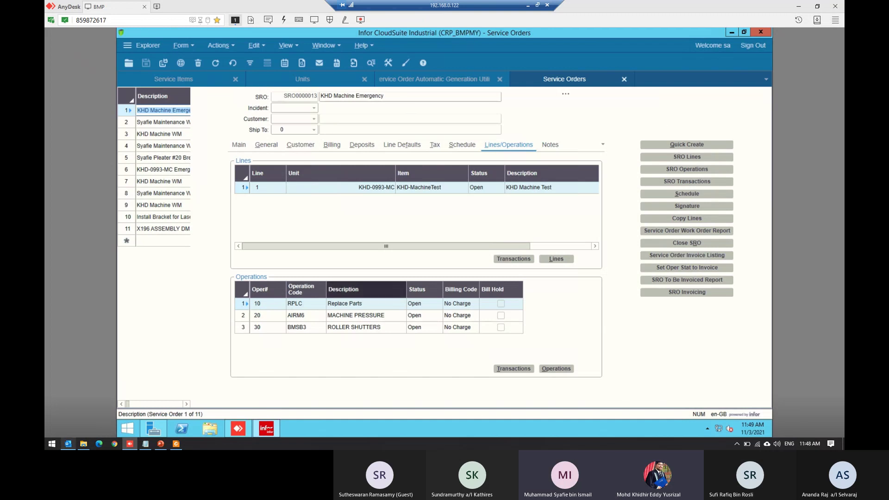
- Review the maintenance schedule of the KHD-MachineTest service item
{"action": "left_click", "coordinate": [173, 79]}
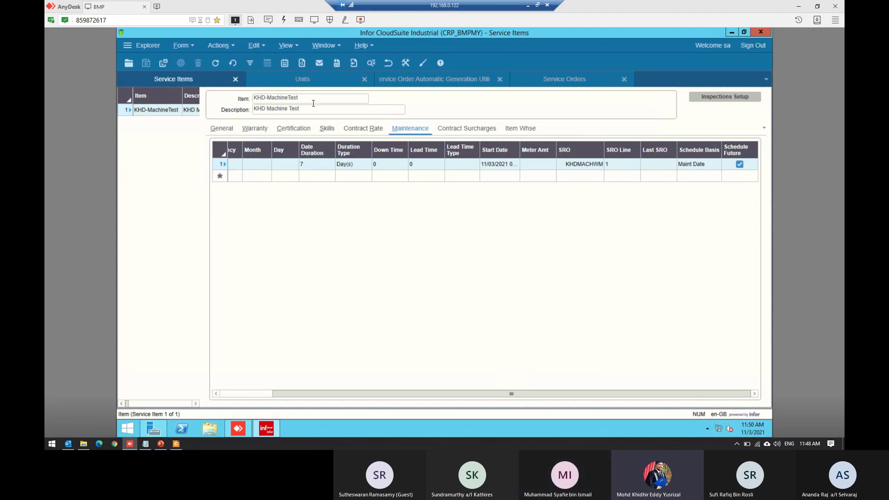
{"action": "left_click_drag", "start_coordinate": [308, 98], "coordinate": [240, 99]}
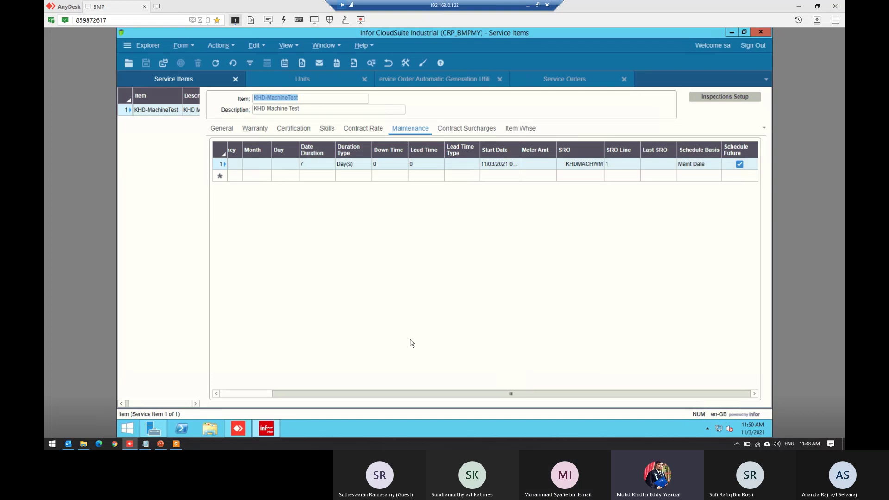
{"action": "left_click_drag", "start_coordinate": [450, 391], "coordinate": [397, 392]}
- Review the maintenance record of unit KHD-0993-MC, including its frequency, start date, template SRO, SRO line and scheduling columns
{"action": "left_click", "coordinate": [307, 81]}
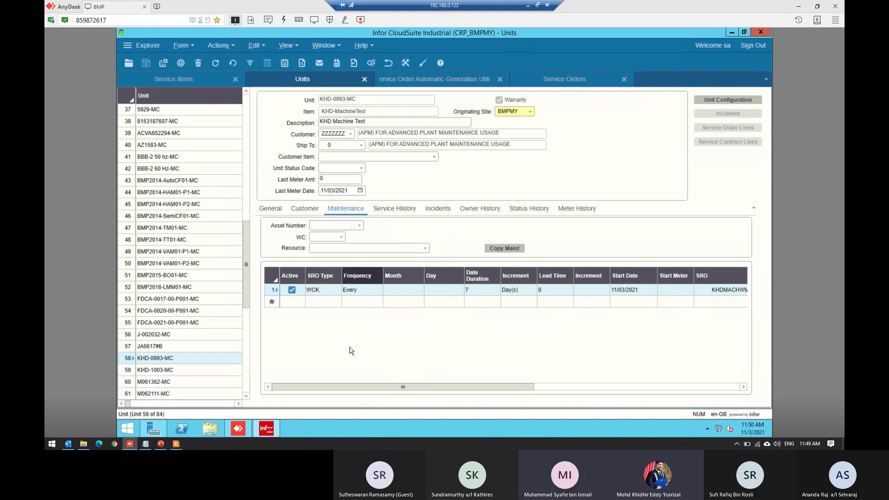
{"action": "left_click", "coordinate": [398, 387]}
{"action": "left_click_drag", "start_coordinate": [516, 395], "coordinate": [644, 391]}
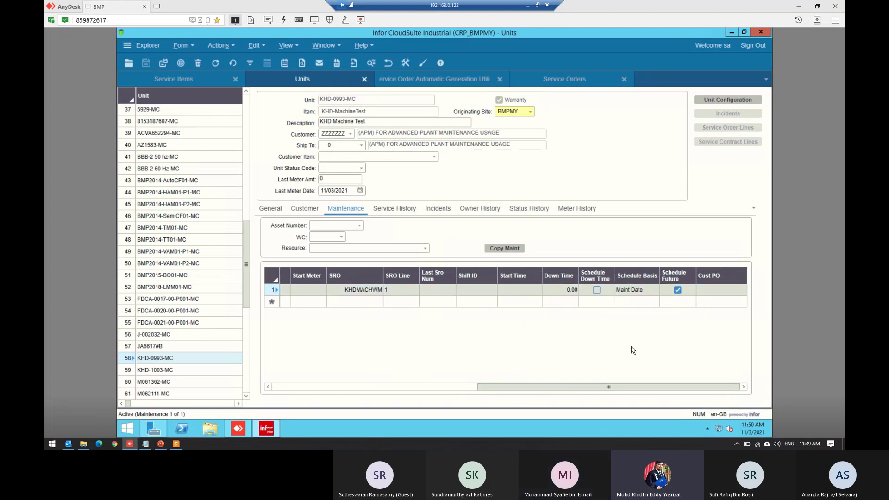
{"action": "left_click_drag", "start_coordinate": [594, 387], "coordinate": [473, 386]}
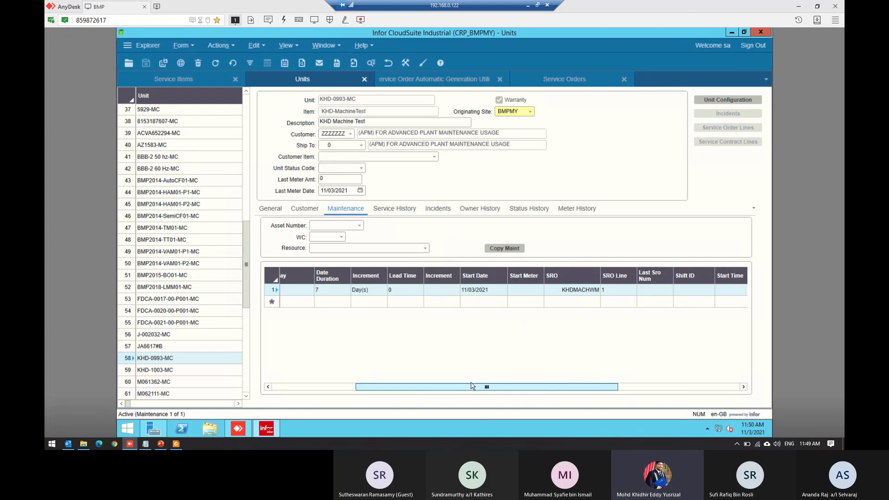
{"action": "left_click", "coordinate": [485, 288]}
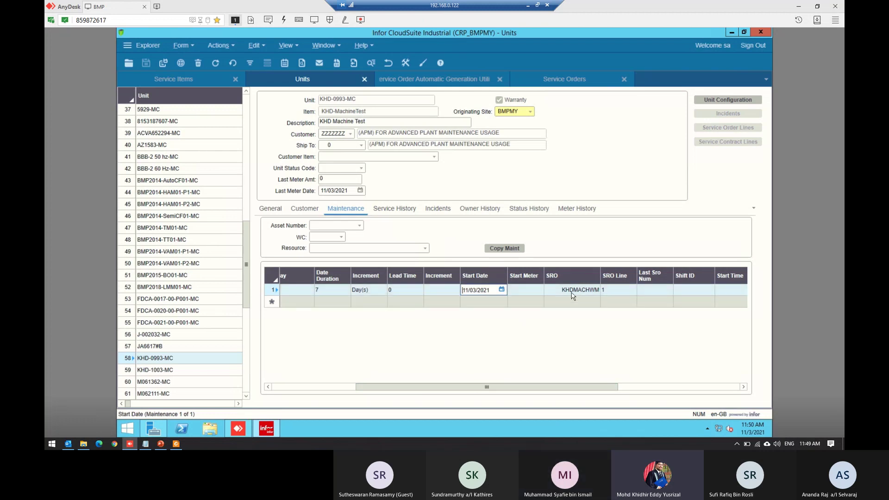
{"action": "key", "text": "Tab"}
{"action": "key", "text": "Tab"}
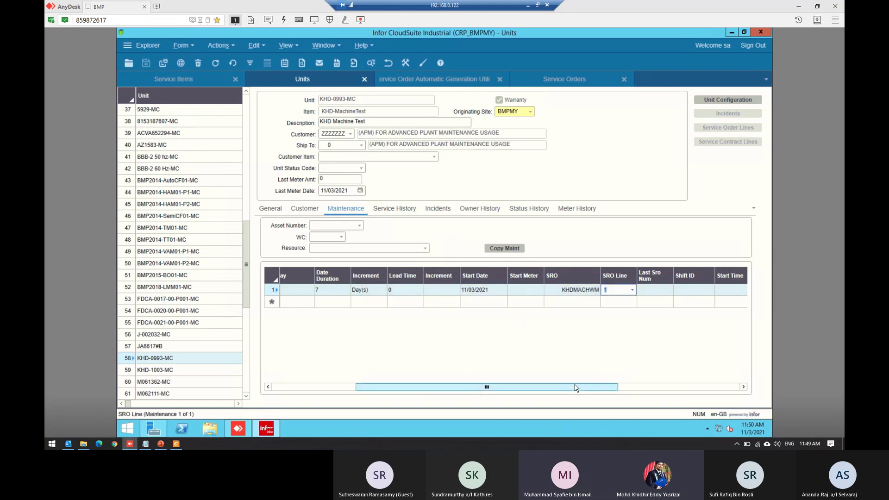
{"action": "left_click_drag", "start_coordinate": [575, 386], "coordinate": [491, 386]}
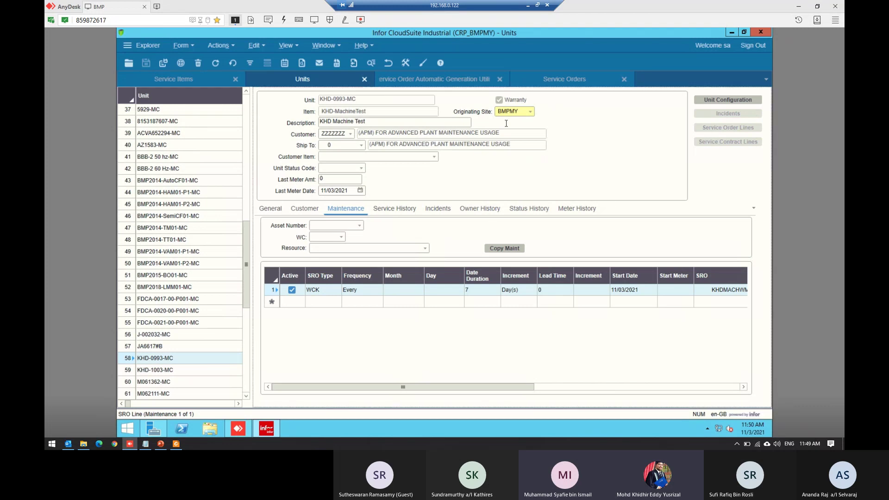
- Review the unit range, through date and generated order in the Service Order Automatic Generation Utility
{"action": "left_click", "coordinate": [459, 79]}
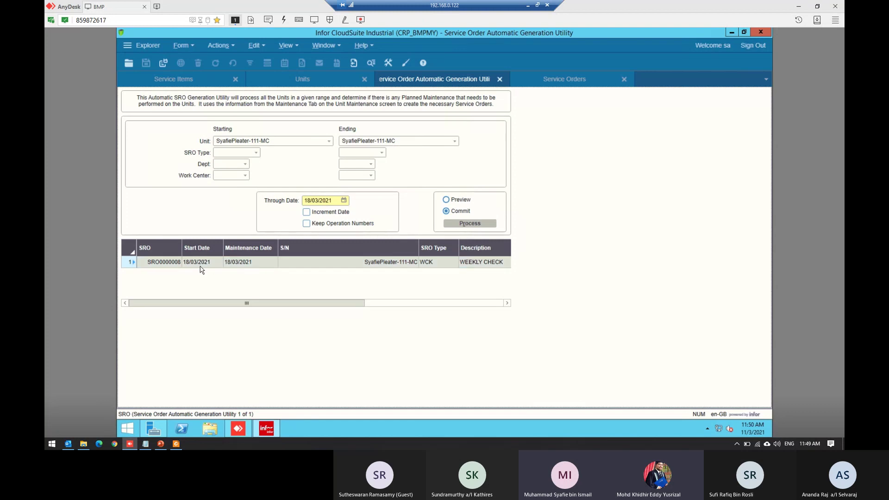
{"action": "left_click", "coordinate": [558, 84]}
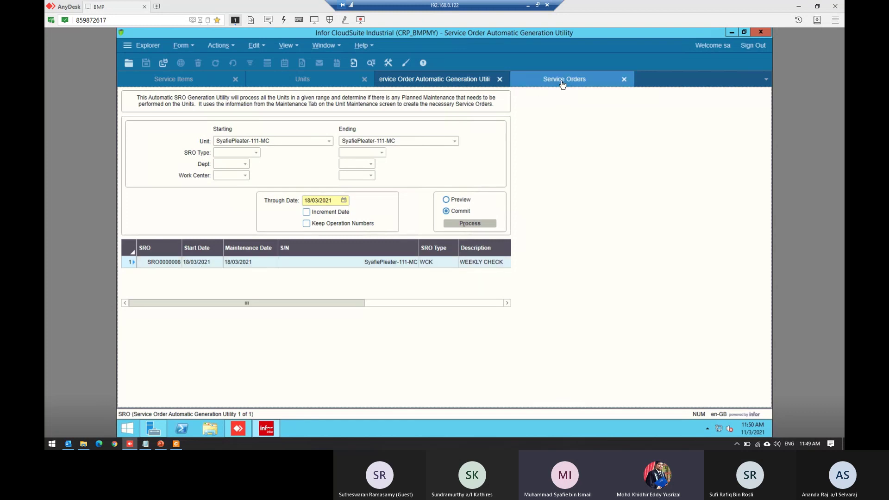
{"action": "left_click", "coordinate": [394, 80]}
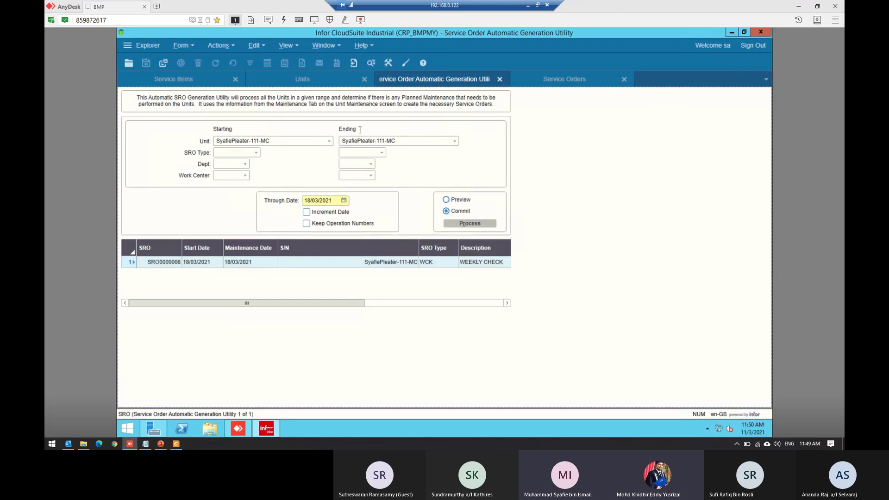
- Return to the Service Orders form, refresh the list and check the order numbers beside the descriptions
{"action": "left_click", "coordinate": [589, 85]}
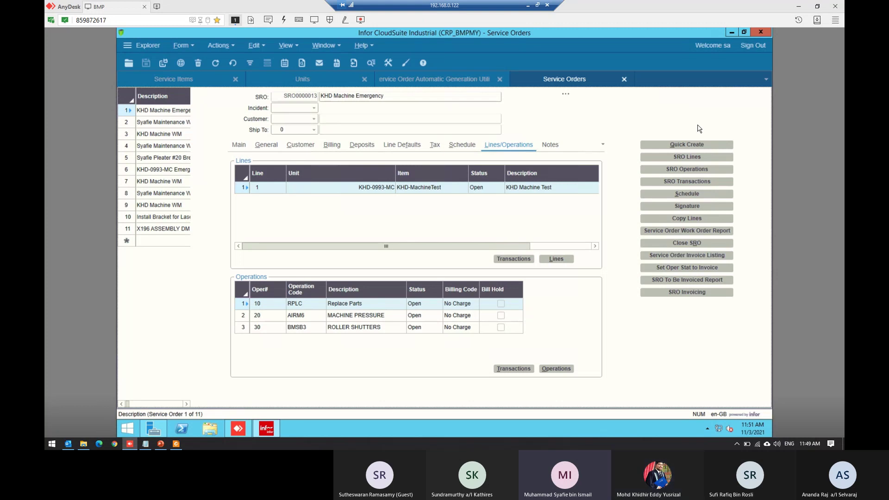
{"action": "left_click", "coordinate": [216, 62]}
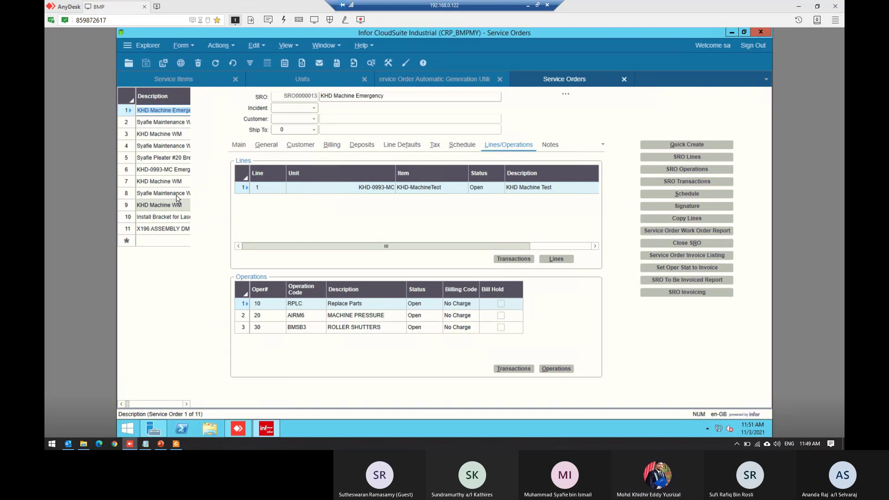
{"action": "left_click_drag", "start_coordinate": [128, 406], "coordinate": [121, 396]}
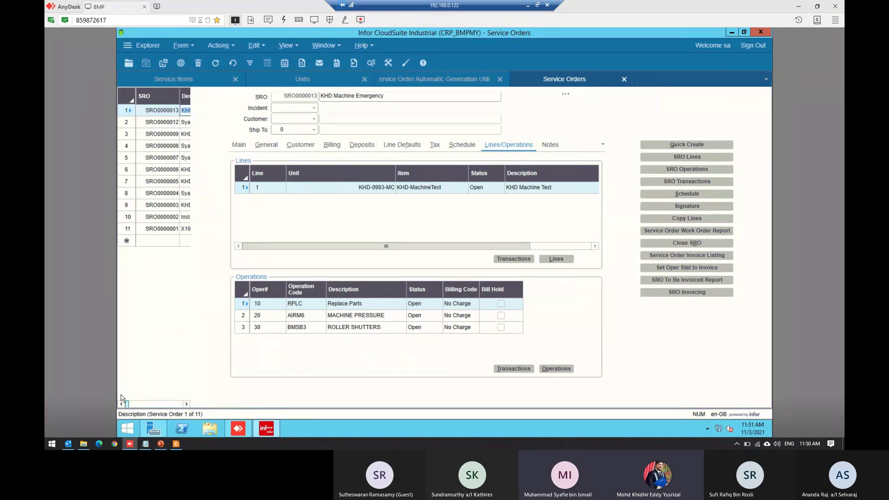
{"action": "left_click", "coordinate": [215, 62]}
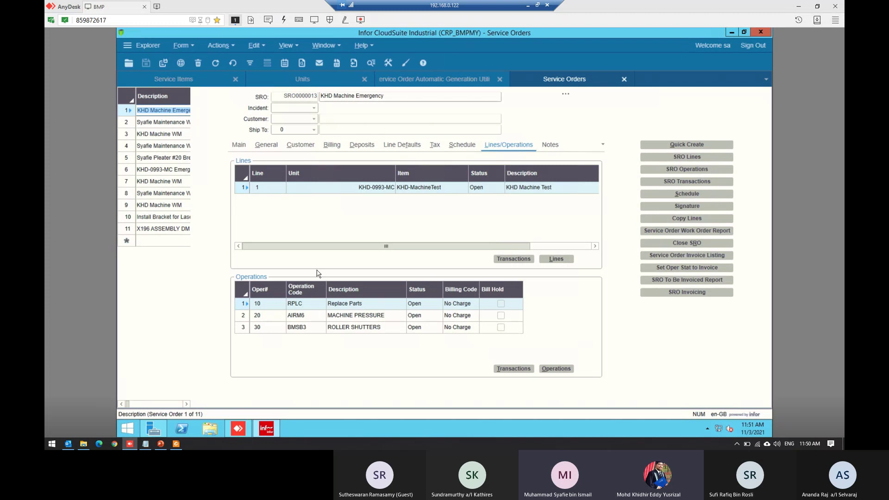
{"action": "mouse_move", "coordinate": [68, 444]}
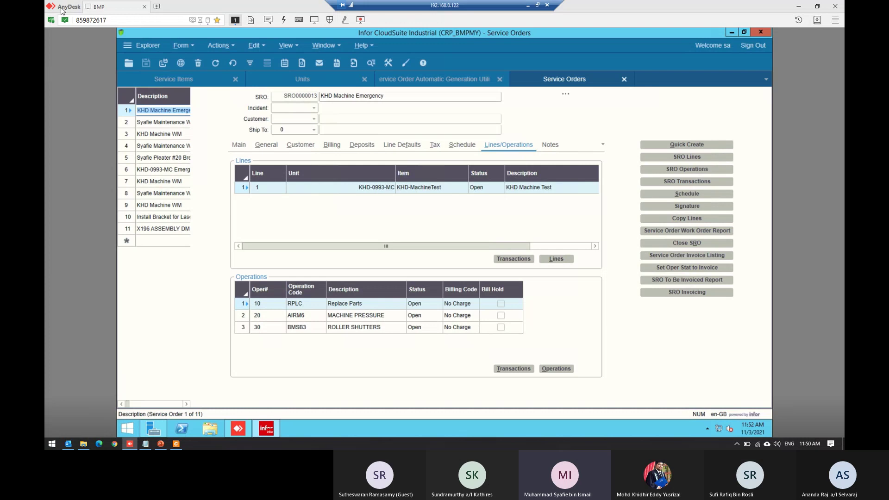
- Refresh the service order list, open the newest order's main details and review the available SRO Type options
{"action": "key", "text": "F5"}
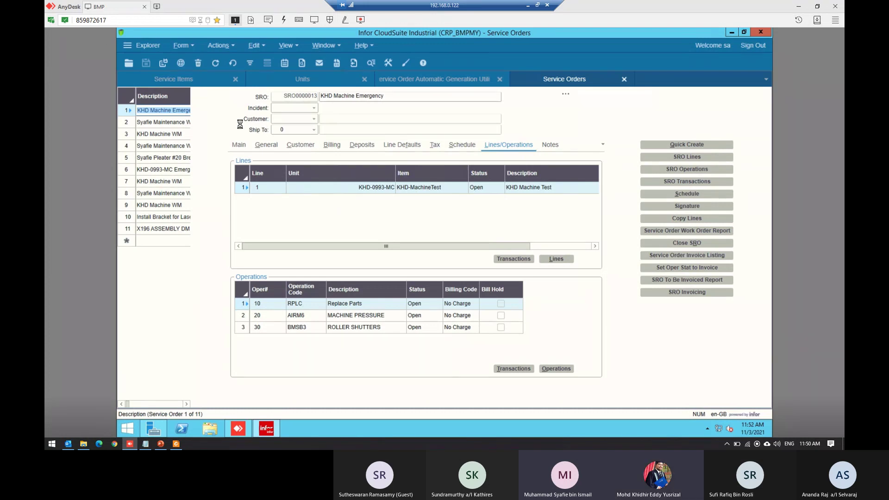
{"action": "left_click", "coordinate": [168, 114]}
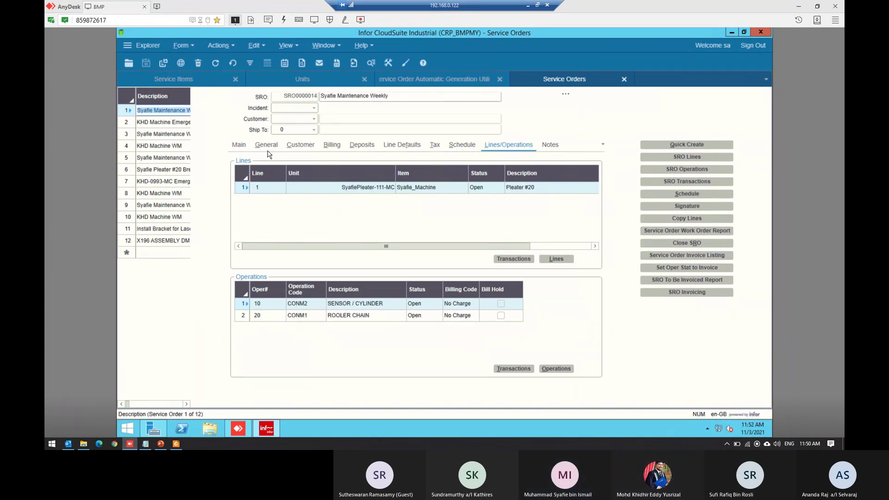
{"action": "left_click", "coordinate": [244, 148]}
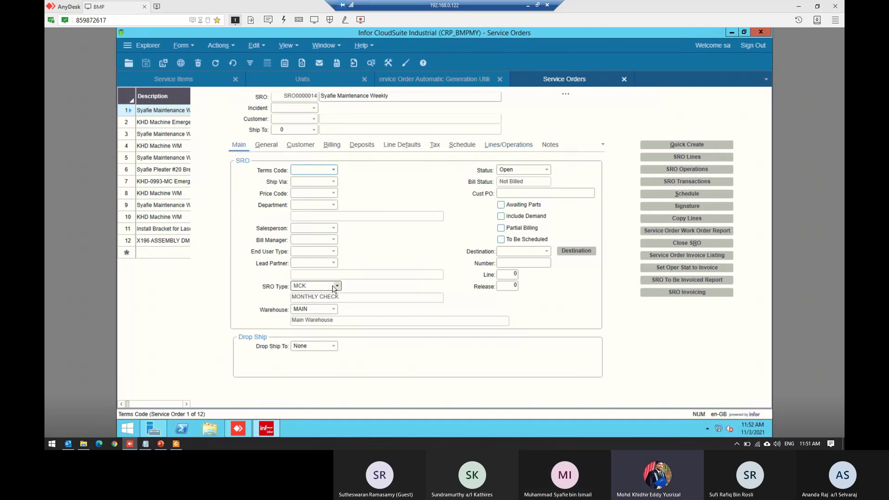
{"action": "left_click", "coordinate": [337, 287]}
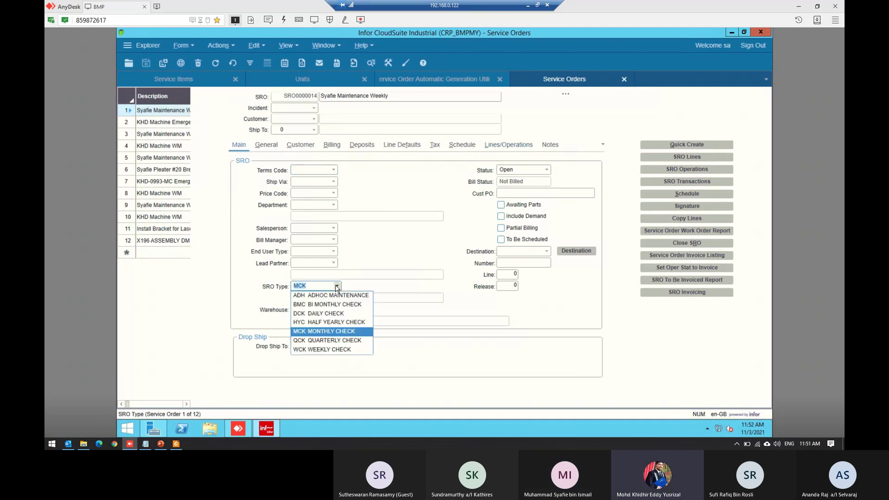
{"action": "left_click", "coordinate": [372, 264]}
{"action": "left_click", "coordinate": [338, 287]}
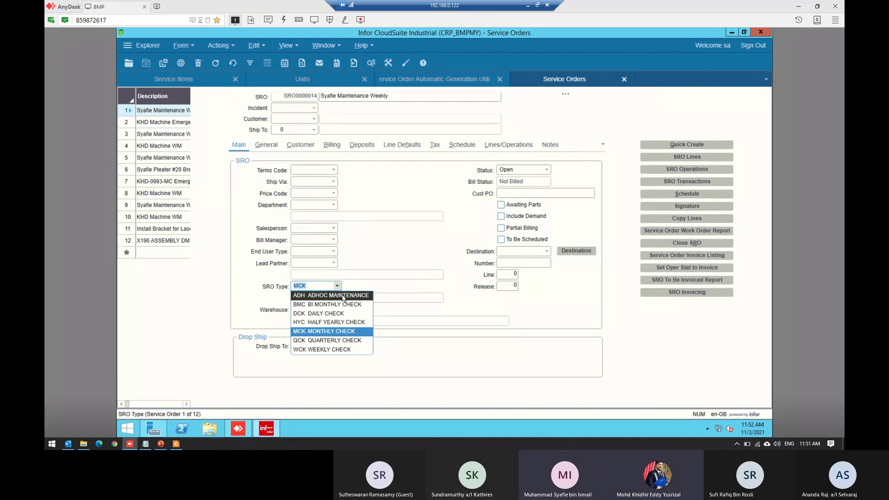
{"action": "left_click", "coordinate": [365, 259]}
- Compare the word "Weekly" in the newest service order's description with its SRO type
{"action": "left_click", "coordinate": [377, 95]}
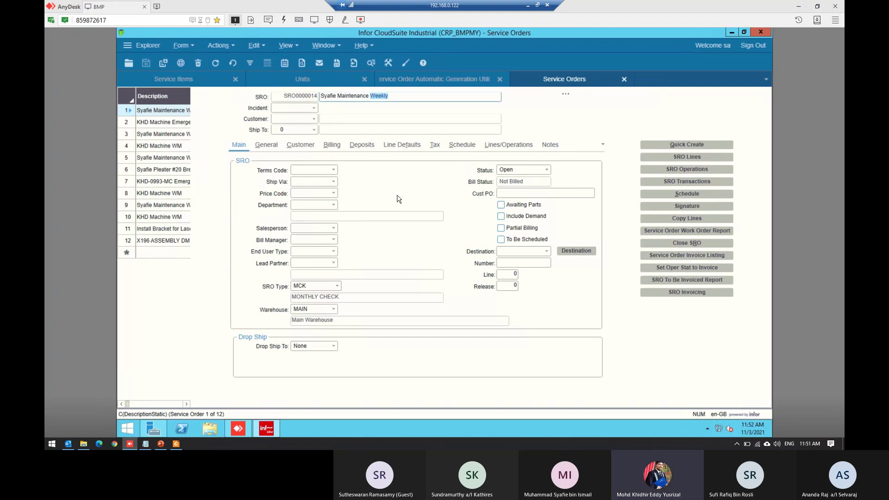
{"action": "left_click", "coordinate": [381, 98]}
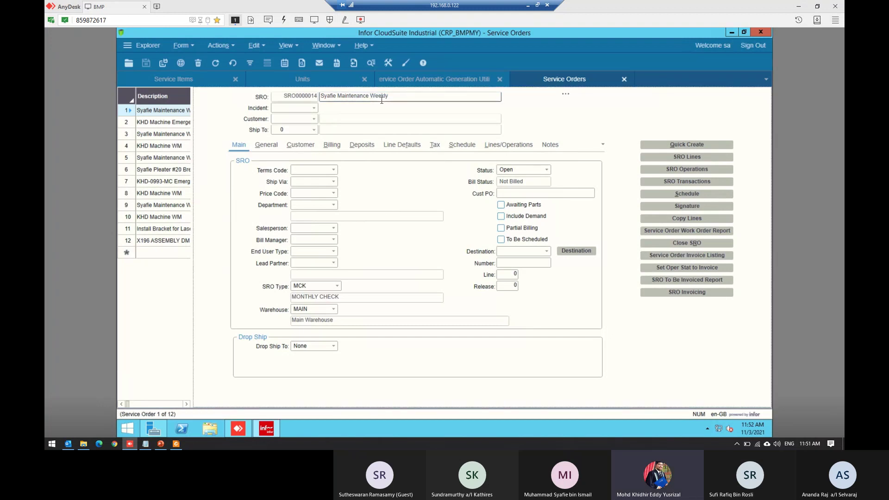
{"action": "double_click", "coordinate": [382, 97]}
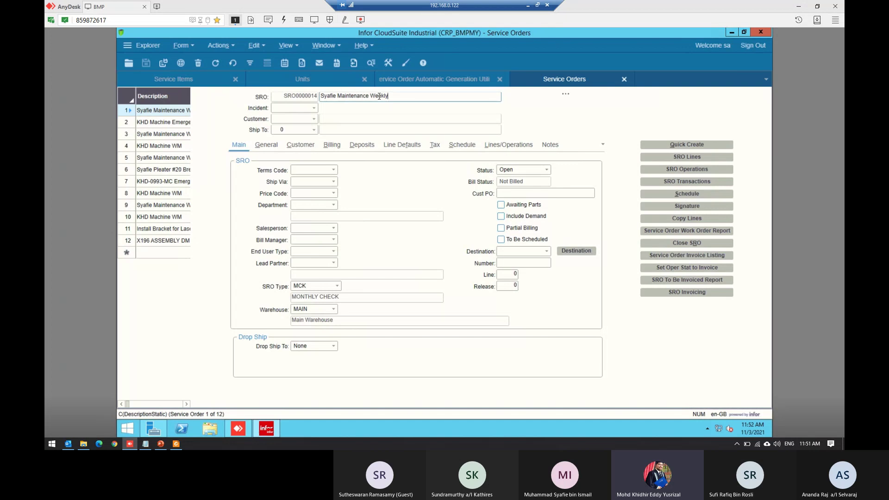
{"action": "left_click", "coordinate": [396, 188]}
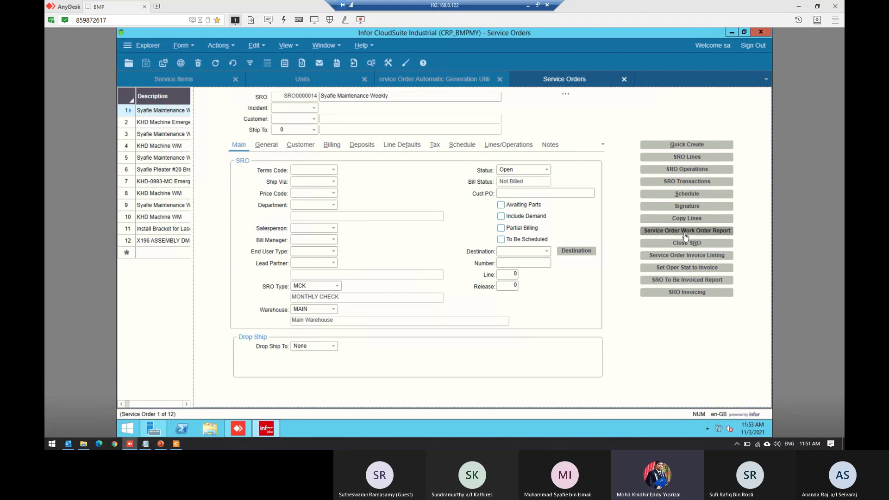
- Revisit the automatic generation utility and Units form, and switch to PowerPoint to locate Service Order Transaction in the APM process diagram
{"action": "left_click", "coordinate": [413, 82]}
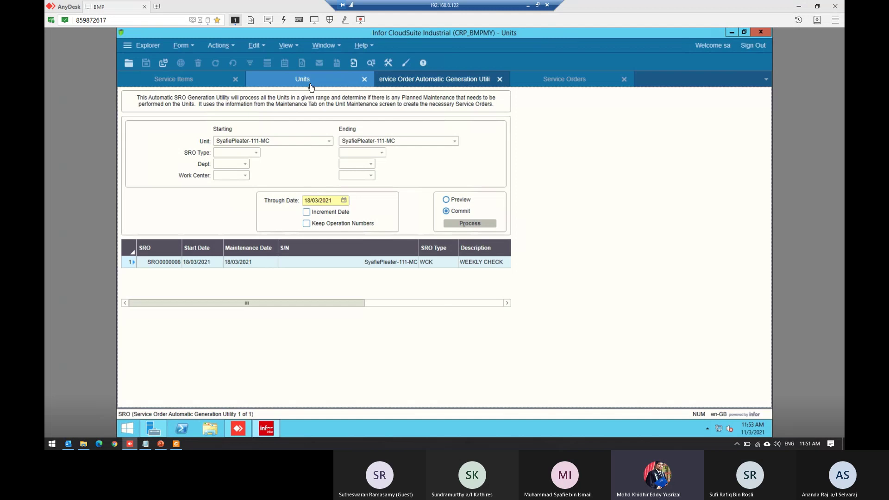
{"action": "left_click", "coordinate": [306, 83]}
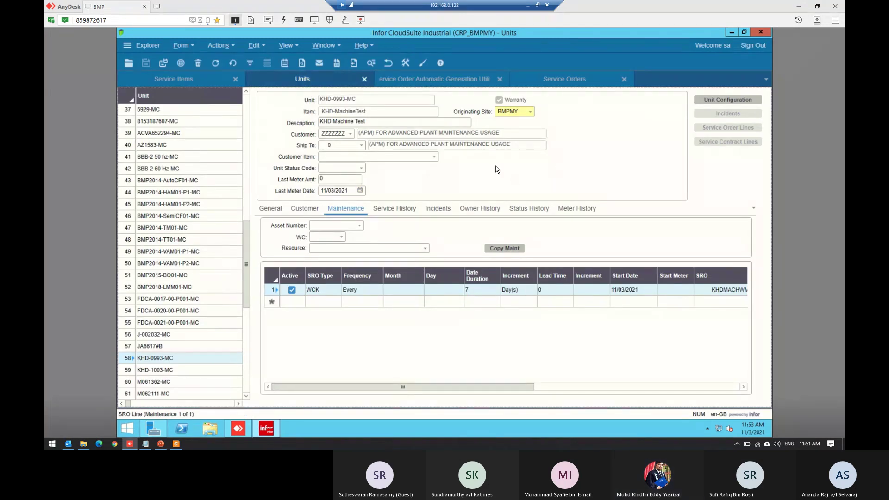
{"action": "left_click", "coordinate": [161, 445]}
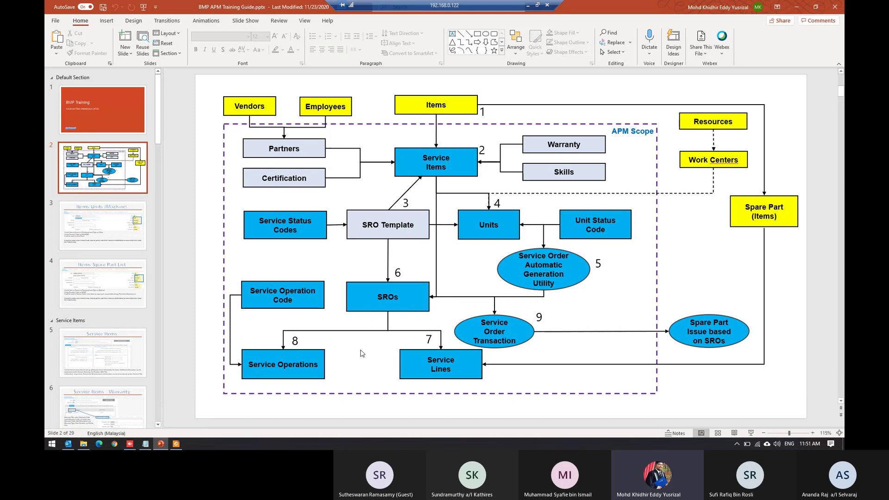
{"action": "left_click", "coordinate": [481, 322]}
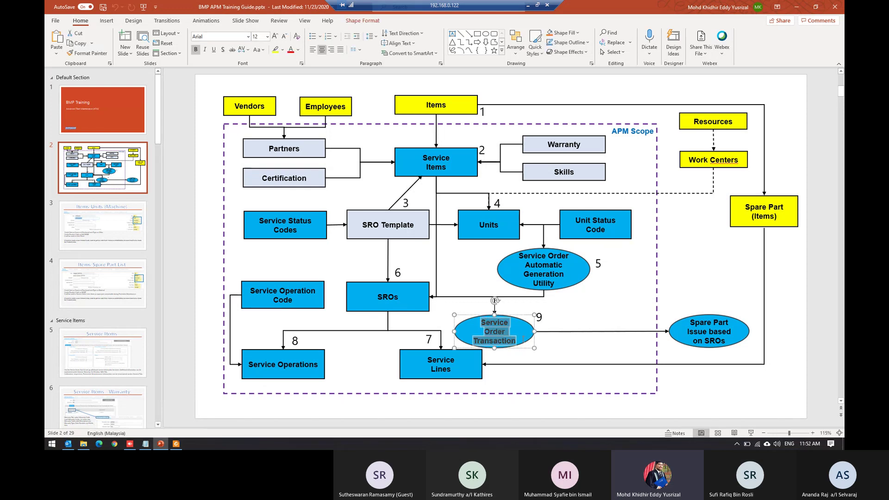
{"action": "left_click", "coordinate": [604, 296]}
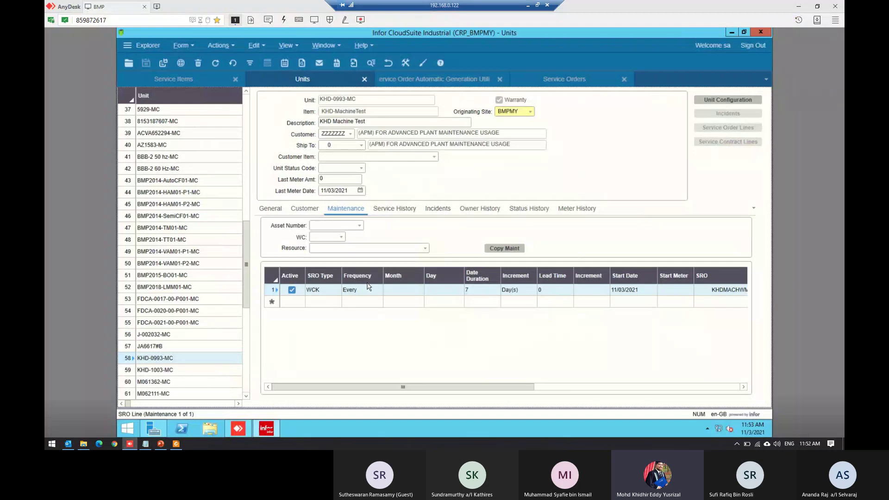
- Review the maintenance schedule of the KHD-MachineTest service item and the main details of the newest service order
{"action": "left_click", "coordinate": [216, 83]}
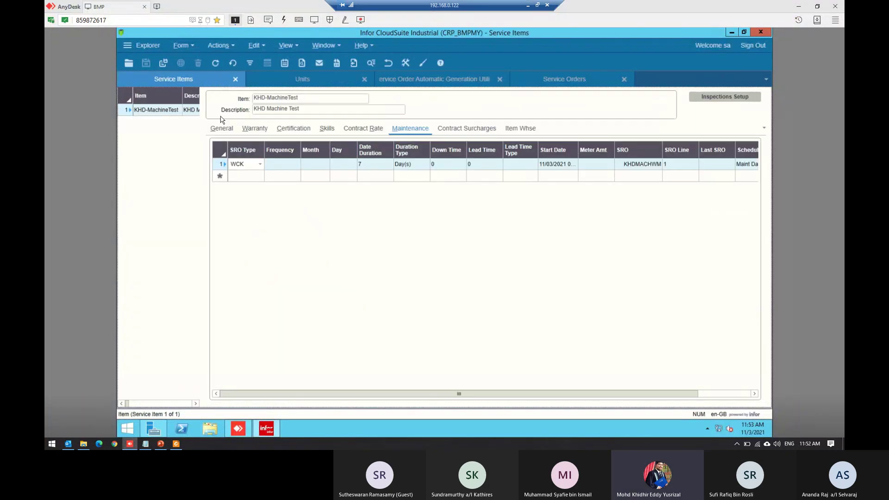
{"action": "left_click", "coordinate": [560, 80]}
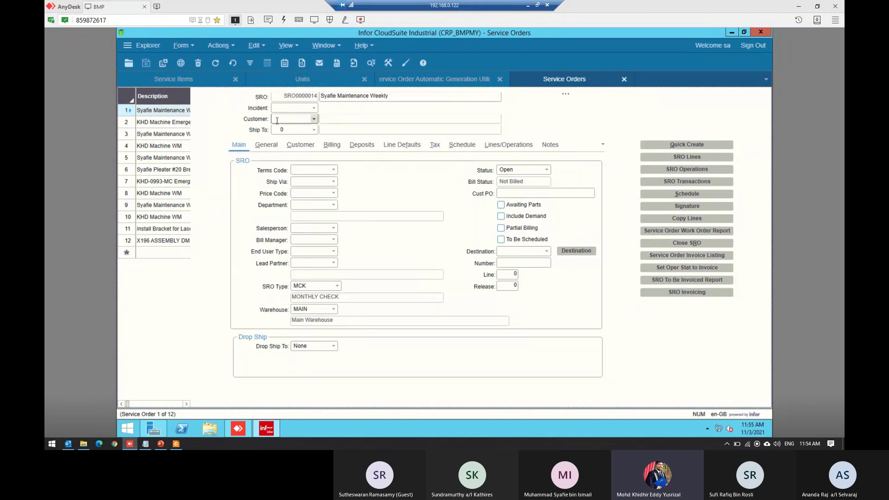
{"action": "left_click", "coordinate": [204, 84]}
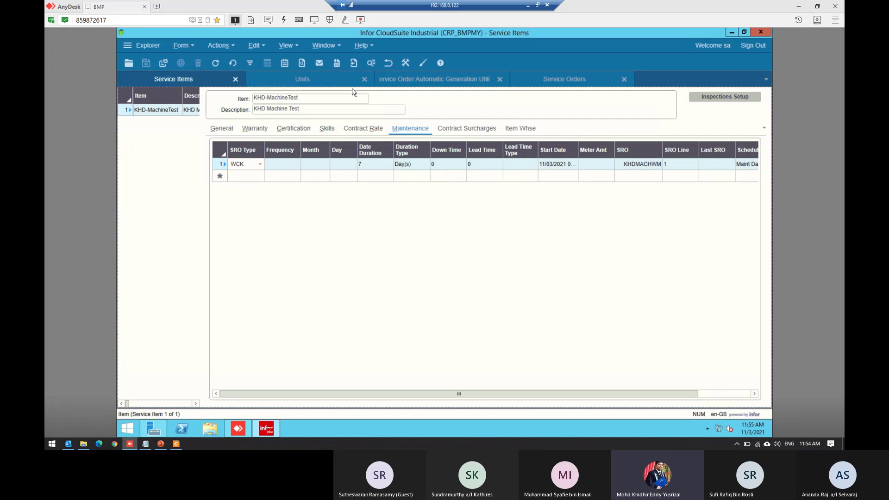
- Open the Items form and place it ahead of Service Items in the order of open forms
{"action": "left_click", "coordinate": [184, 45]}
{"action": "left_click", "coordinate": [189, 62]}
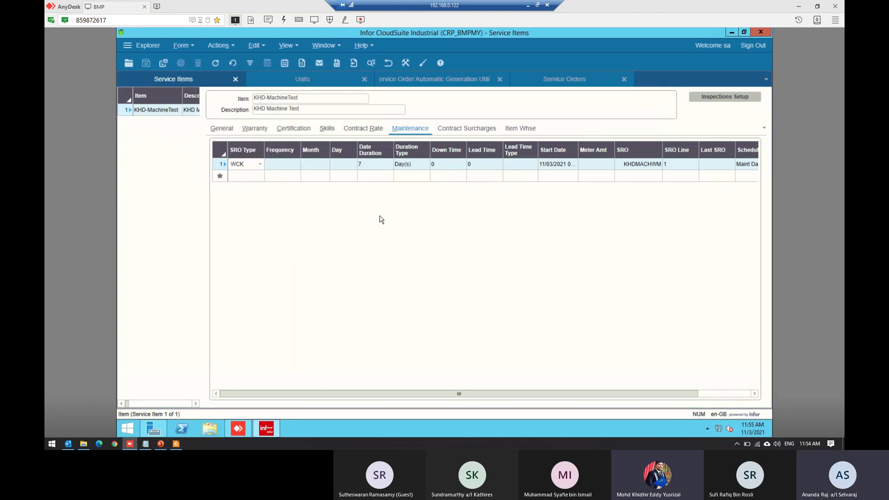
{"action": "left_click", "coordinate": [397, 181]}
{"action": "type", "text": "it"}
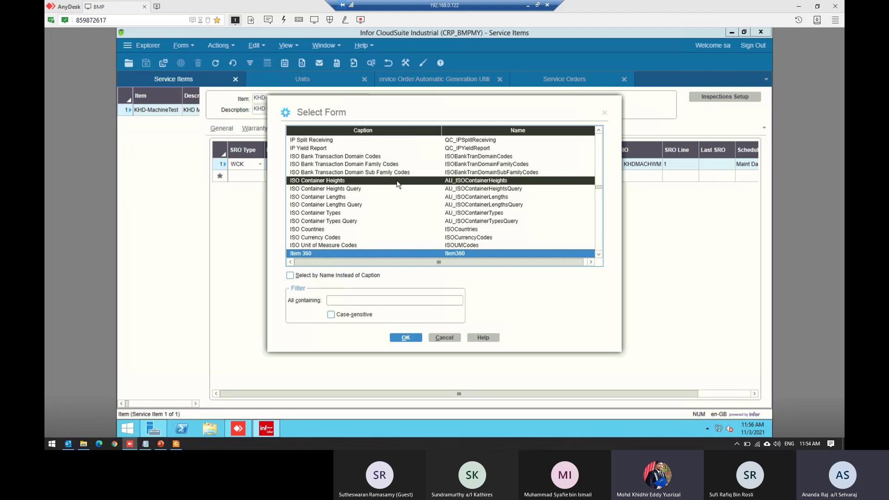
{"action": "type", "text": "ems"}
{"action": "key", "text": "Return"}
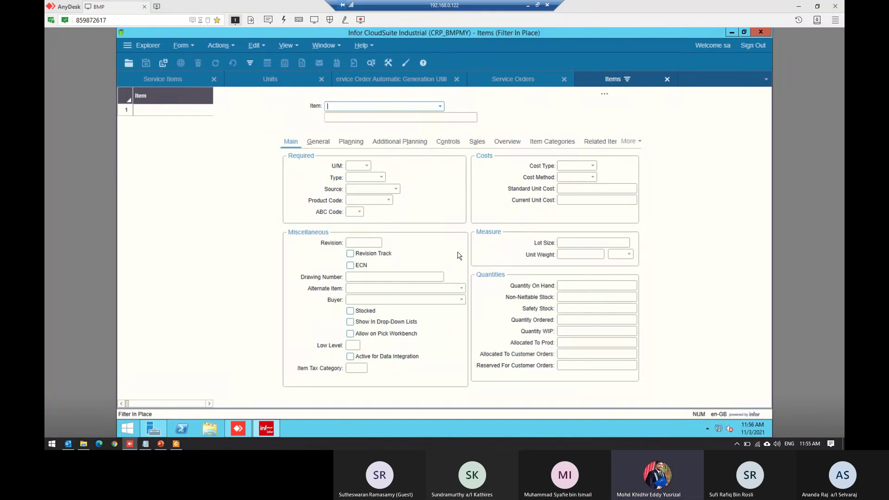
{"action": "left_click", "coordinate": [354, 106]}
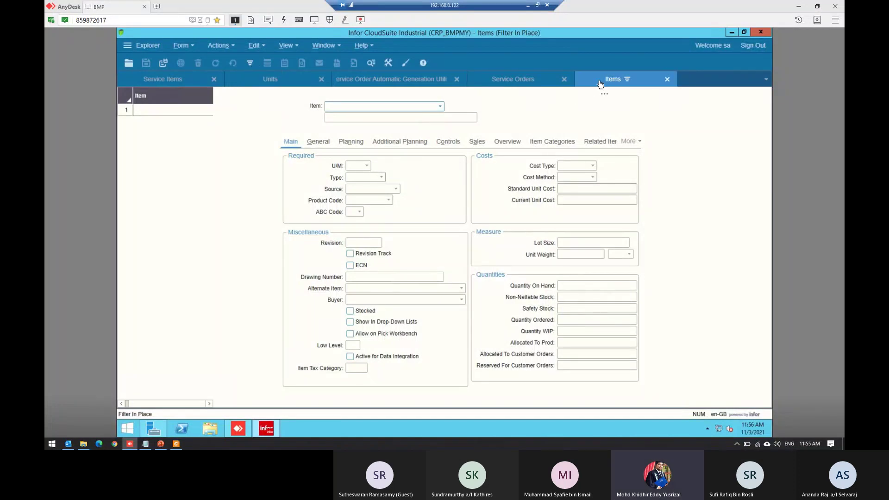
{"action": "left_click_drag", "start_coordinate": [300, 87], "coordinate": [170, 78]}
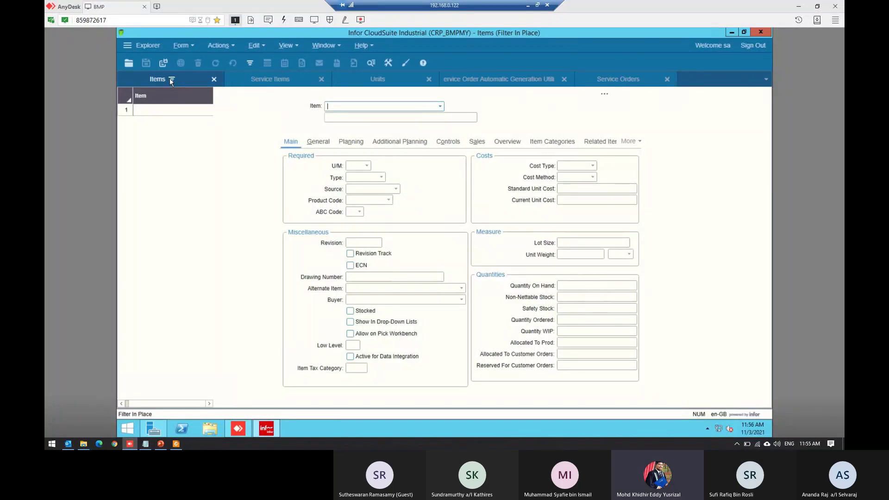
- Filter the Items form by product code MACHINE
{"action": "left_click", "coordinate": [250, 63]}
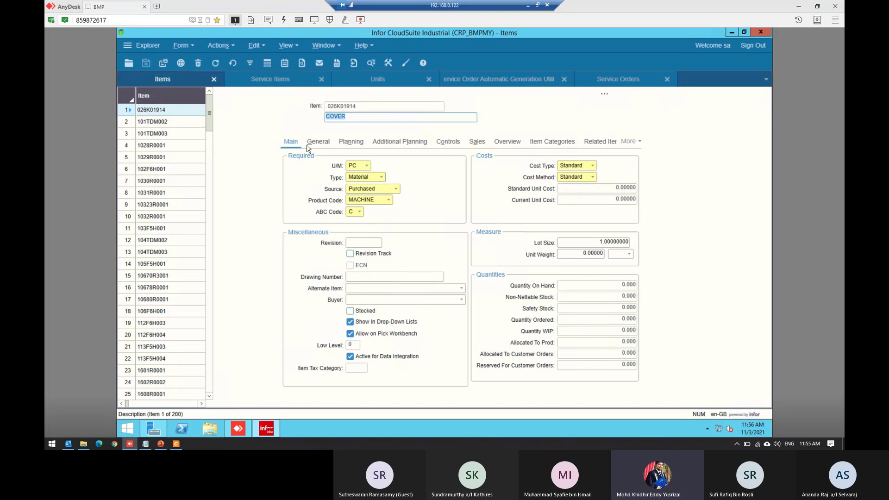
{"action": "key", "text": "F4"}
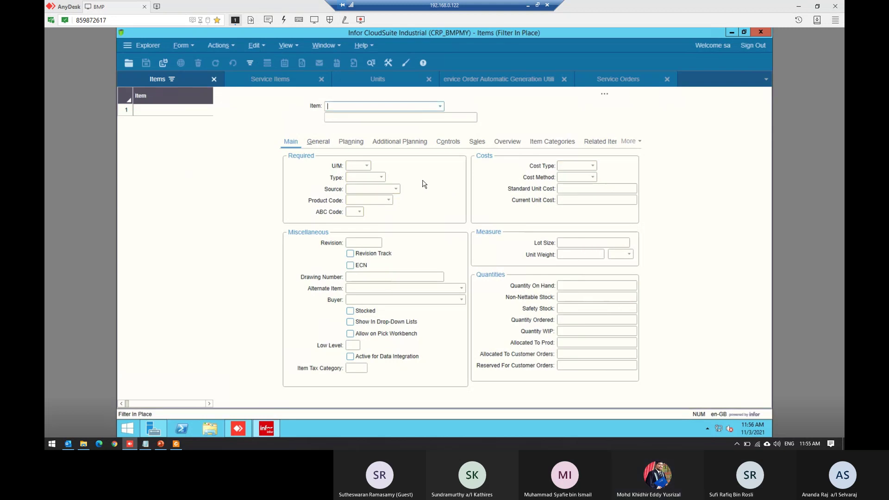
{"action": "left_click", "coordinate": [389, 200]}
{"action": "scroll", "coordinate": [398, 260], "scroll_direction": "down", "scroll_amount": 5}
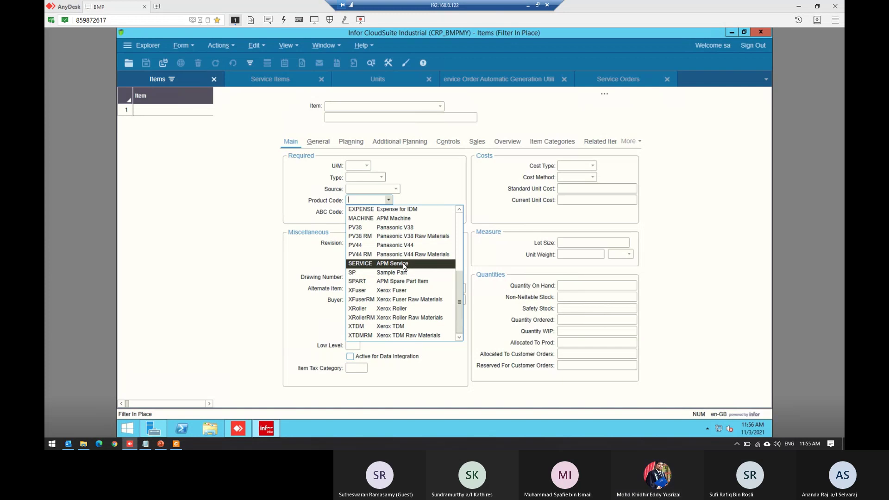
{"action": "scroll", "coordinate": [400, 264], "scroll_direction": "up", "scroll_amount": 3}
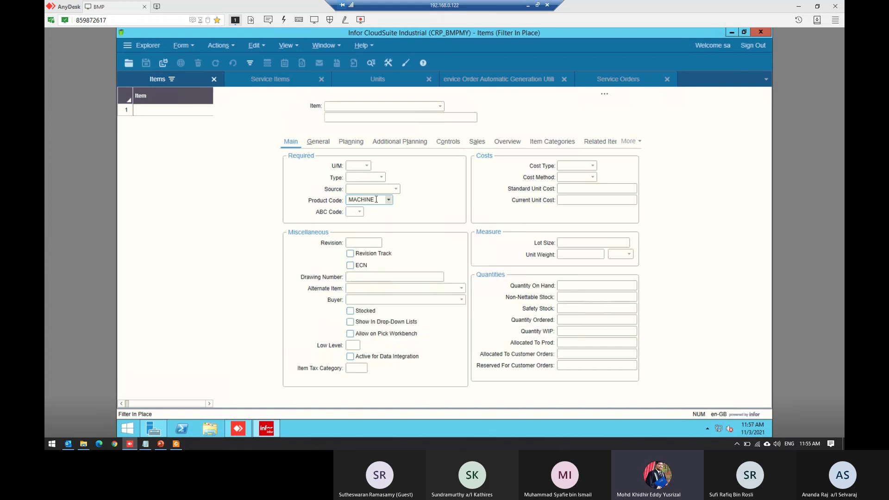
{"action": "left_click", "coordinate": [249, 63]}
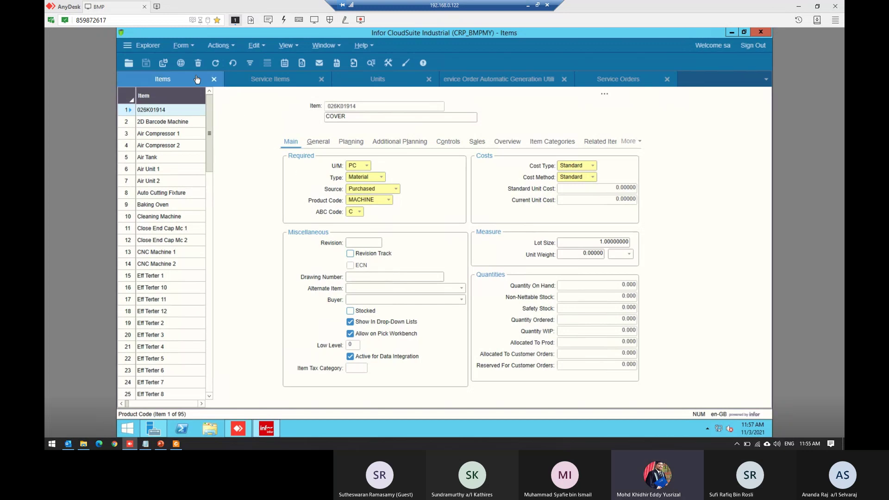
- Create a new item record and set its item code to KHD-RadiatorAircond2HP
{"action": "left_click", "coordinate": [181, 63]}
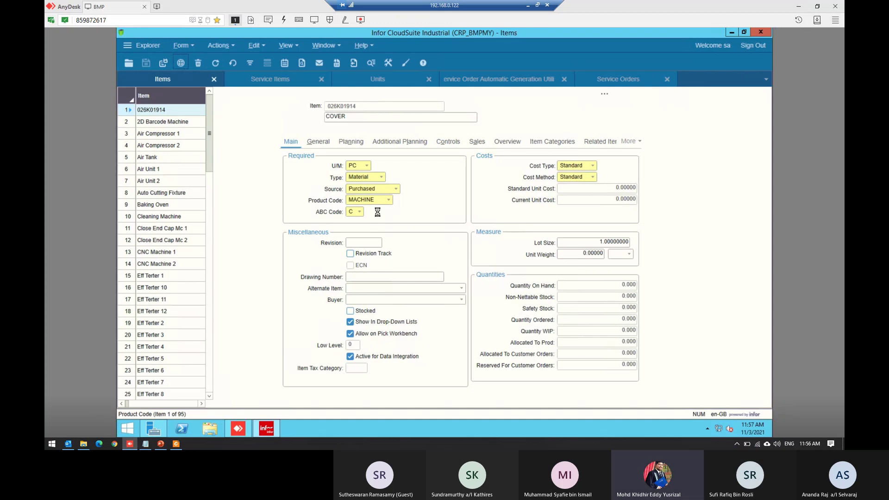
{"action": "left_click", "coordinate": [357, 108]}
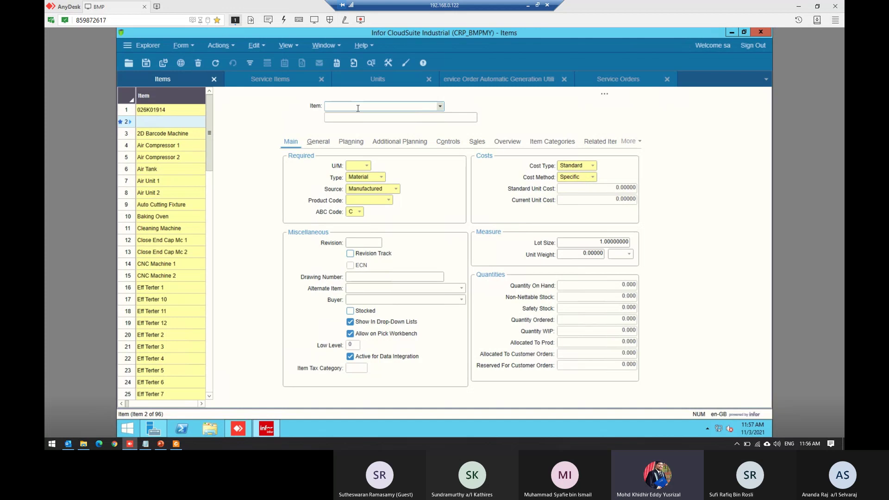
{"action": "type", "text": "KHD-Radiator"}
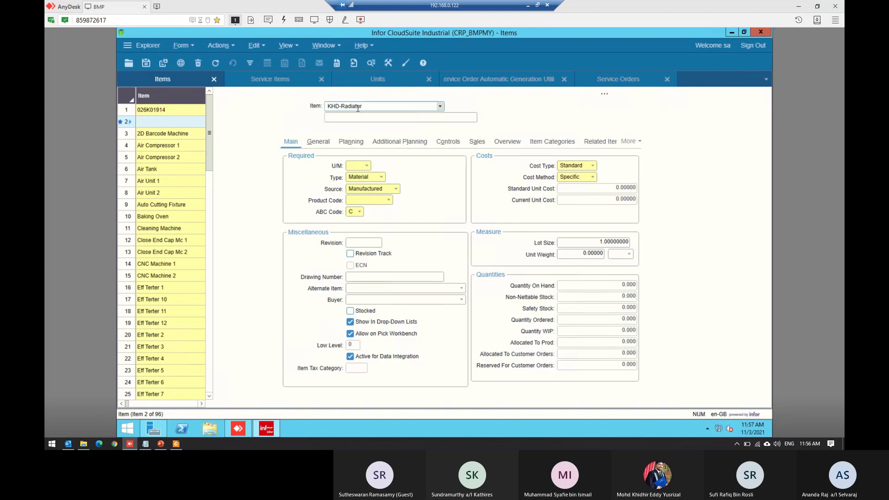
{"action": "type", "text": "BigA"}
{"action": "type", "text": "i"}
{"action": "key", "text": "BackSpace"}
{"action": "key", "text": "BackSpace"}
{"action": "key", "text": "BackSpace"}
{"action": "key", "text": "BackSpace"}
{"action": "key", "text": "BackSpace"}
{"action": "key", "text": "BackSpace"}
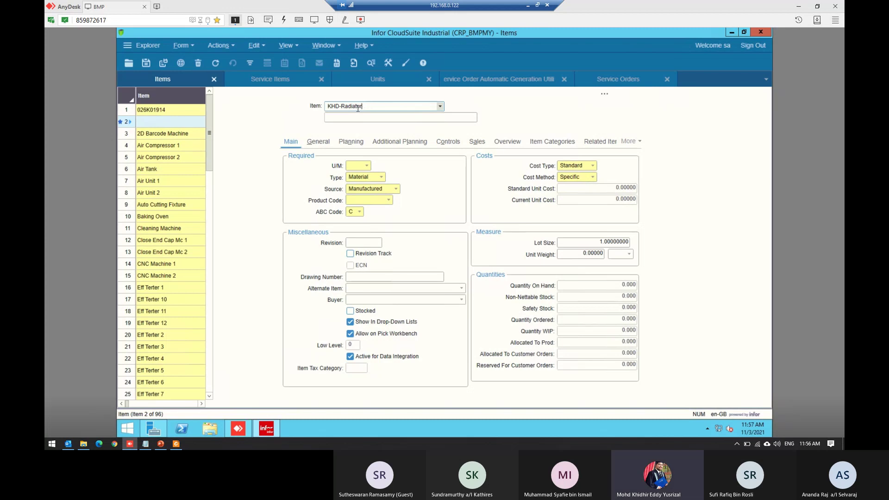
{"action": "type", "text": "Large"}
{"action": "key", "text": "BackSpace"}
{"action": "key", "text": "BackSpace"}
{"action": "key", "text": "BackSpace"}
{"action": "key", "text": "BackSpace"}
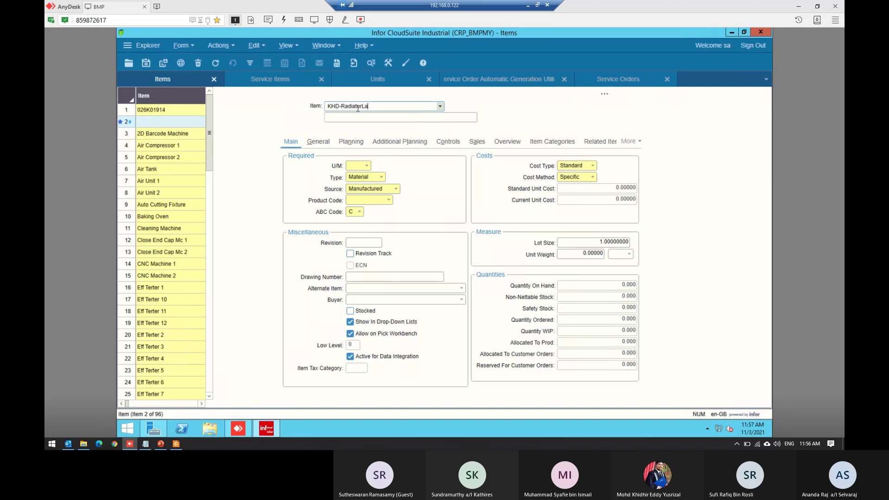
{"action": "type", "text": "Aircound2HP"}
- Enter the new item's description as KHD Radiator Aircond 2 Horsepower
{"action": "left_click", "coordinate": [376, 118]}
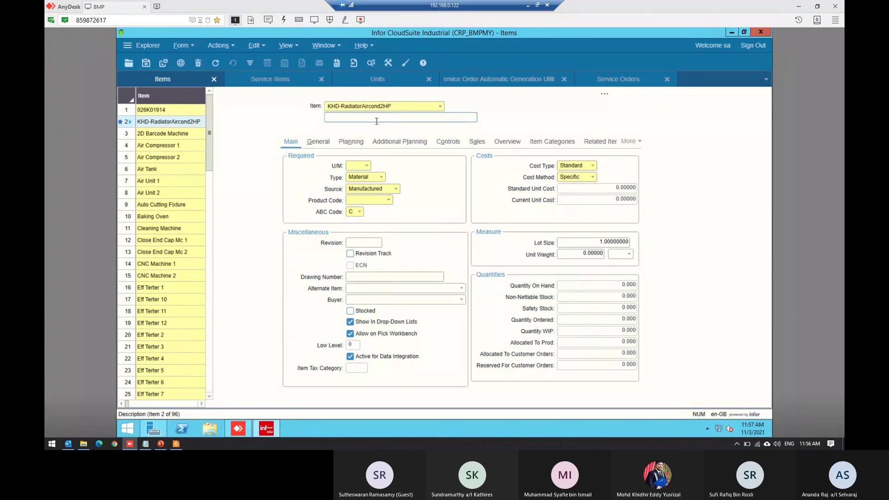
{"action": "type", "text": "KHD Ra"}
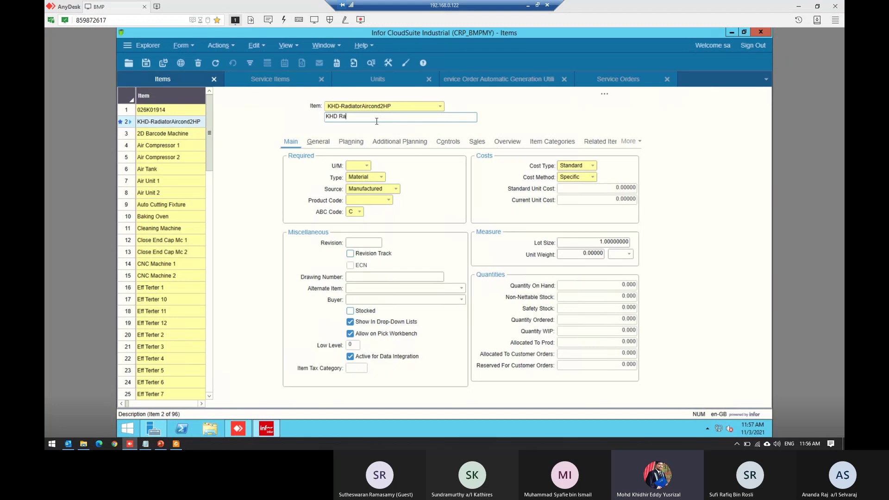
{"action": "type", "text": "diator Aircond"}
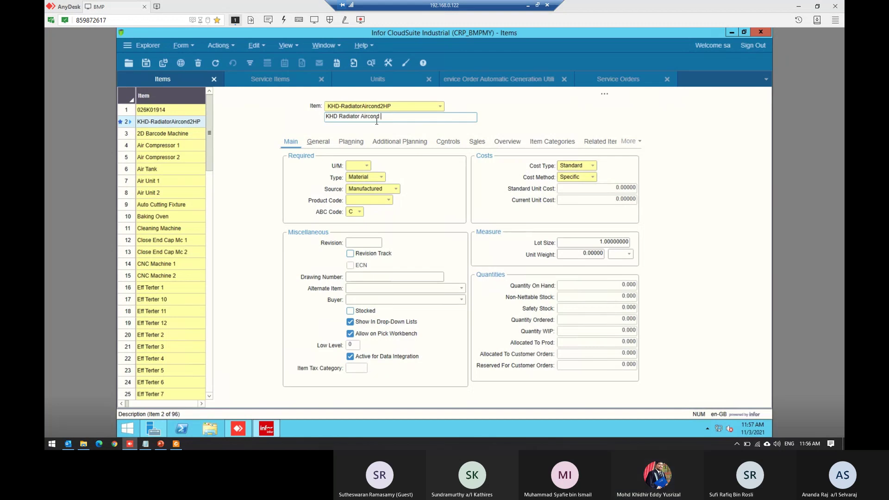
{"action": "type", "text": " 2 Horsepower"}
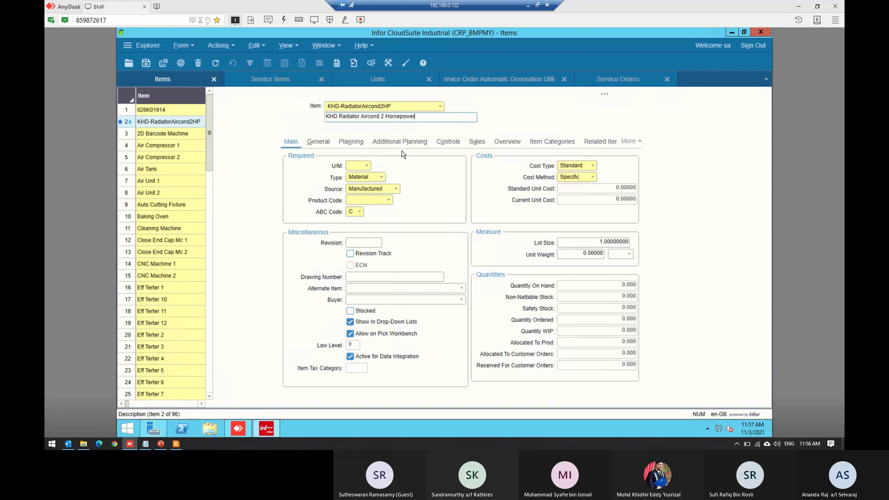
- Set the new item's unit of measure to EA and its type to Other
{"action": "left_click", "coordinate": [366, 165]}
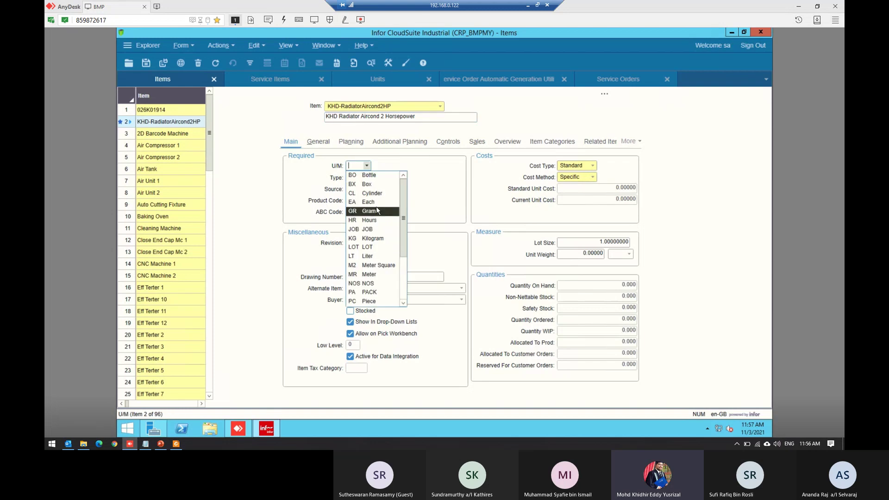
{"action": "left_click", "coordinate": [376, 204]}
{"action": "left_click", "coordinate": [381, 177]}
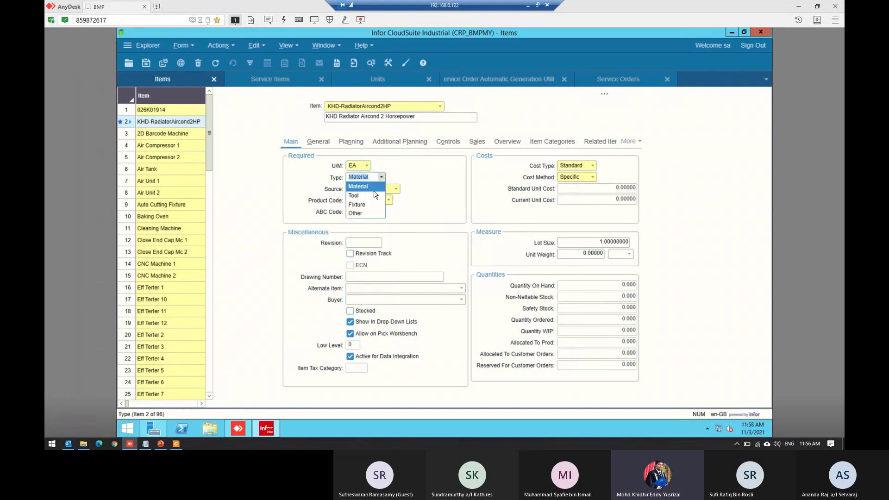
{"action": "left_click", "coordinate": [369, 213]}
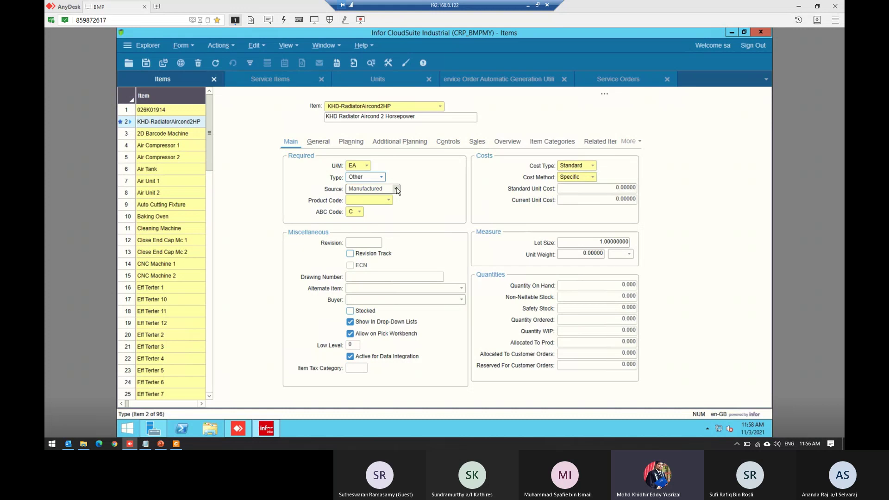
- Set the new item's source to Purchased and product code to MACHINE, and save the item
{"action": "left_click", "coordinate": [396, 188]}
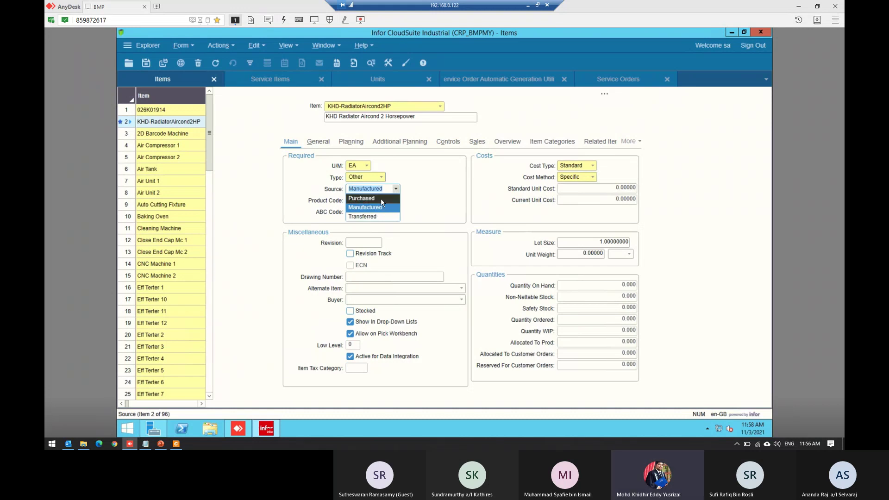
{"action": "left_click", "coordinate": [387, 198]}
{"action": "left_click", "coordinate": [389, 200]}
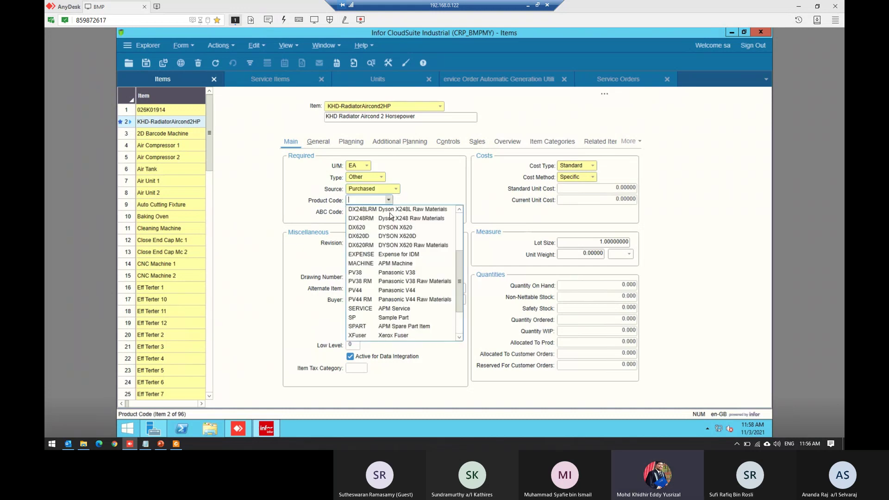
{"action": "scroll", "coordinate": [430, 253], "scroll_direction": "down", "scroll_amount": 1}
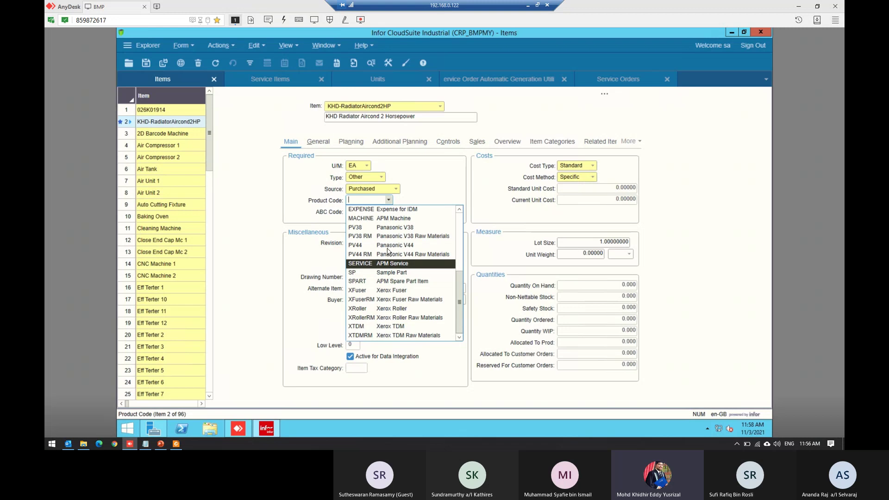
{"action": "left_click", "coordinate": [423, 218]}
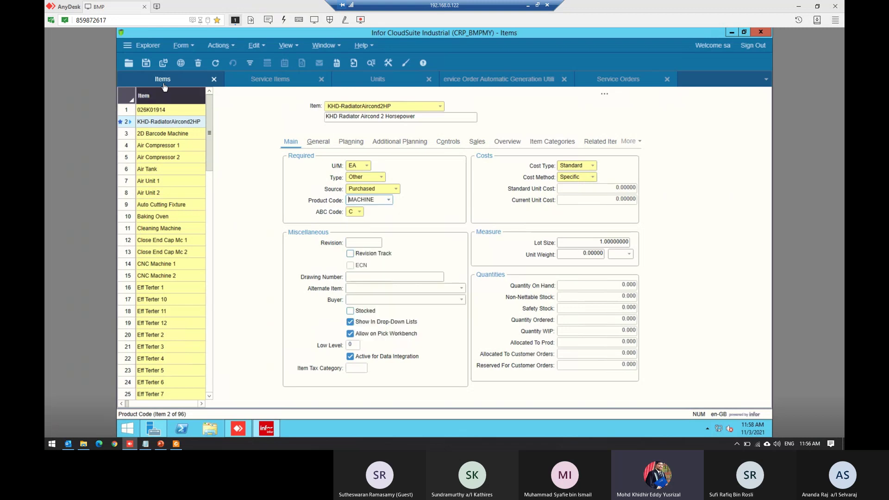
{"action": "left_click", "coordinate": [146, 65]}
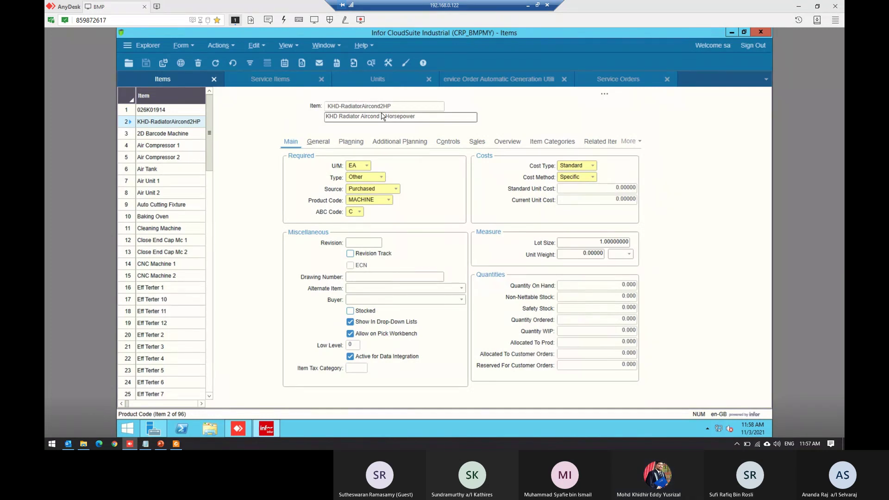
- Copy the new item's code and filter the Service Items form by KHD-RadiatorAircond2HP
{"action": "left_click", "coordinate": [404, 106]}
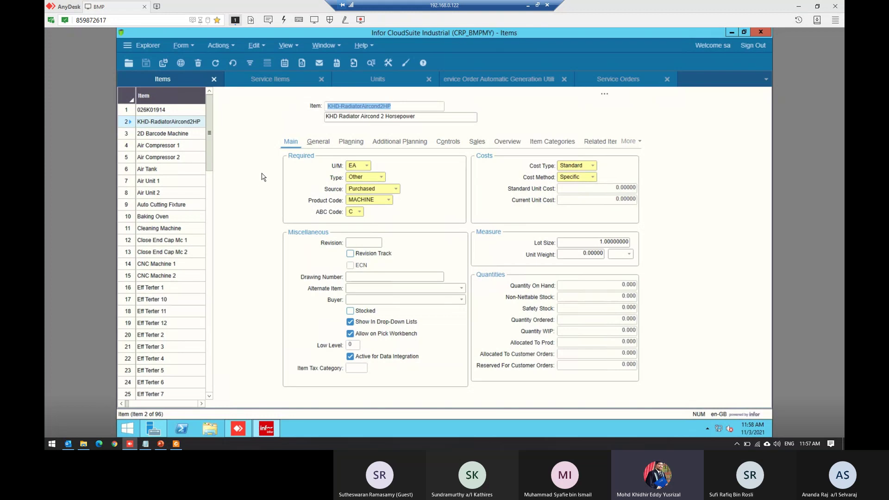
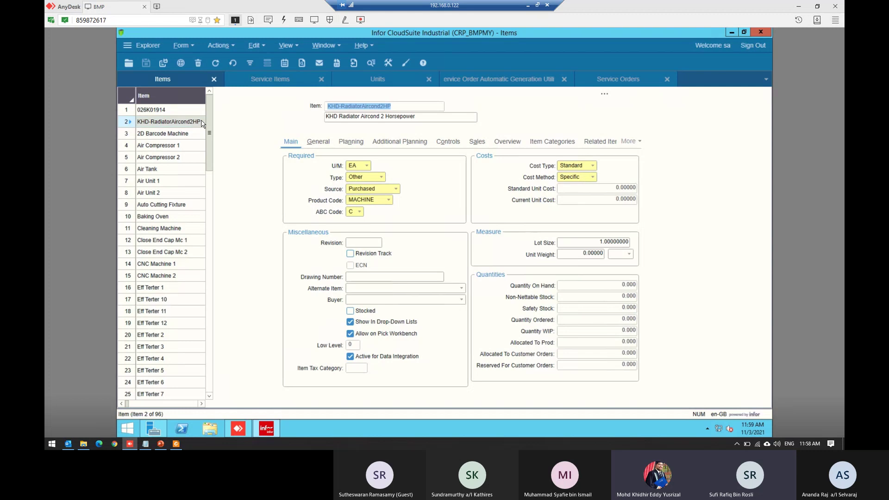
{"action": "left_click_drag", "start_coordinate": [421, 107], "coordinate": [309, 108]}
{"action": "key", "text": "ctrl+c"}
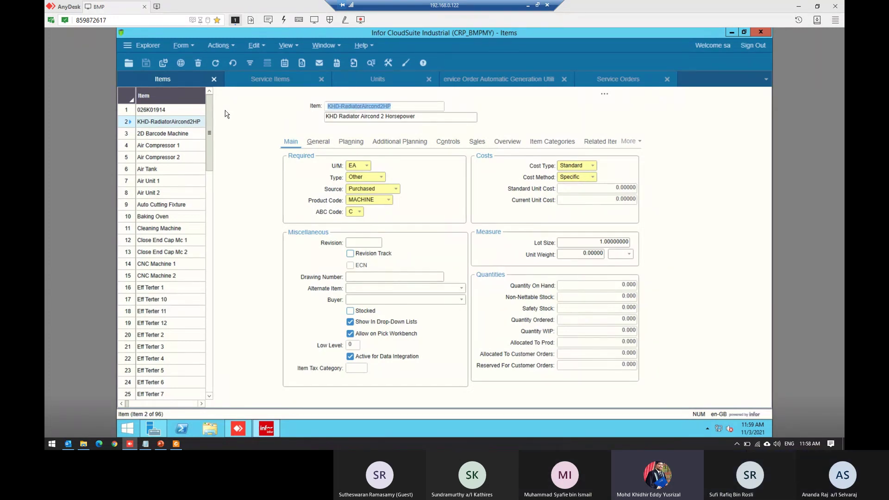
{"action": "left_click", "coordinate": [275, 82]}
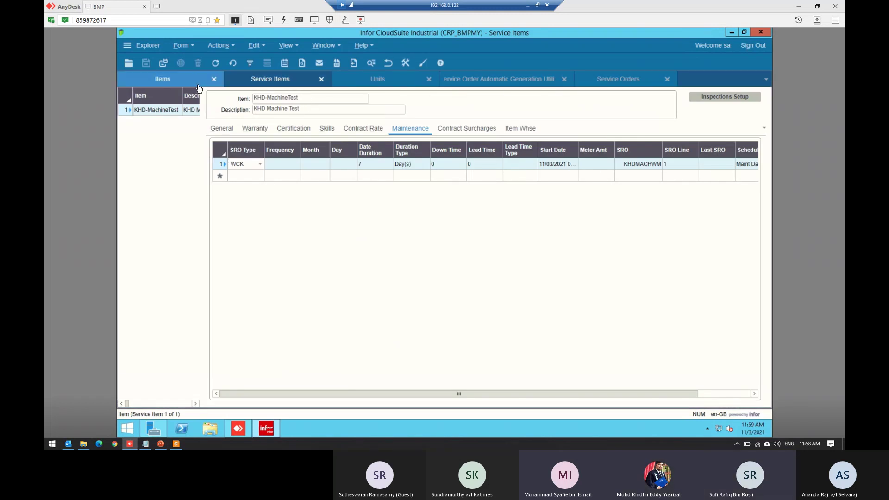
{"action": "left_click", "coordinate": [250, 62]}
{"action": "double_click", "coordinate": [294, 98]}
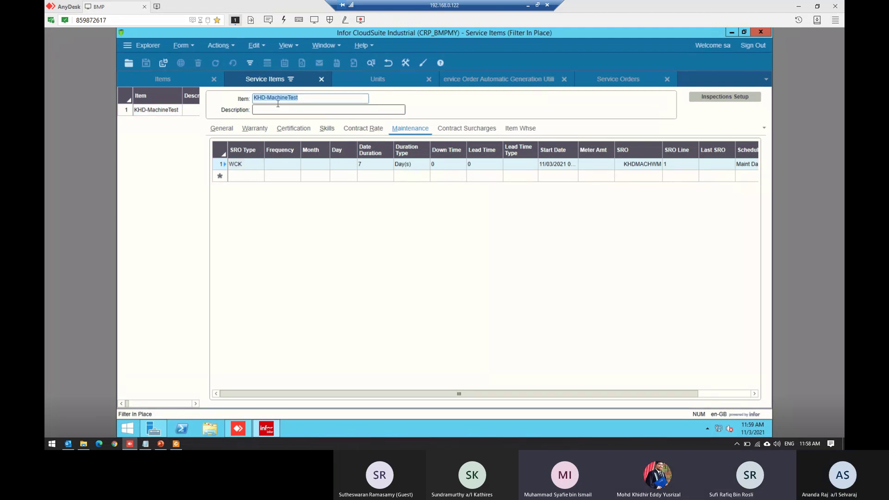
{"action": "key", "text": "ctrl+v"}
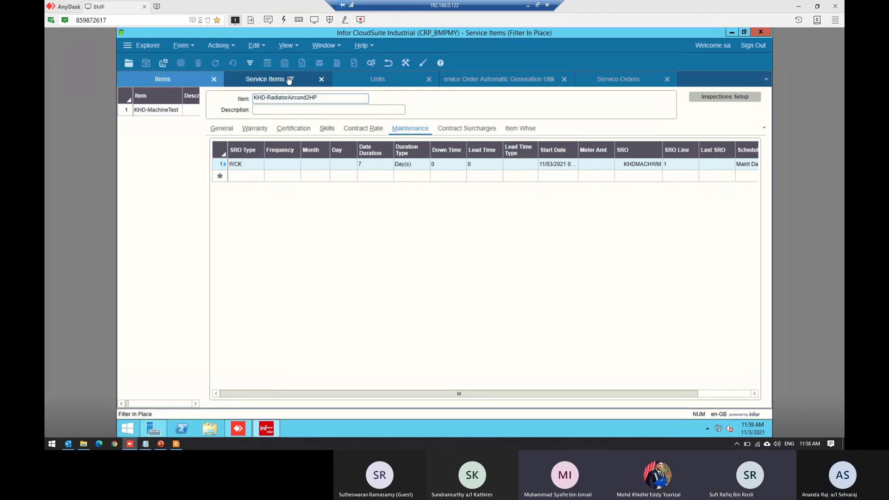
{"action": "left_click", "coordinate": [251, 67]}
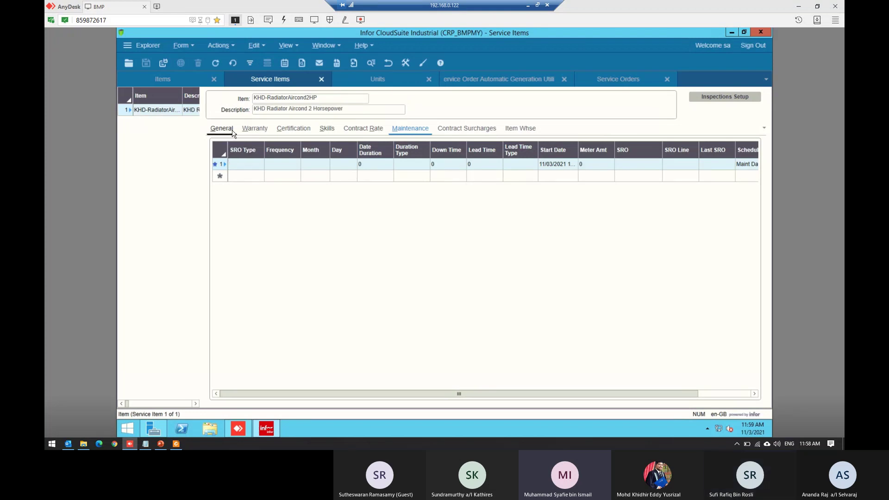
- Review the new item's main details and its service item's general, certification, skills and contract rate settings
{"action": "left_click", "coordinate": [185, 84]}
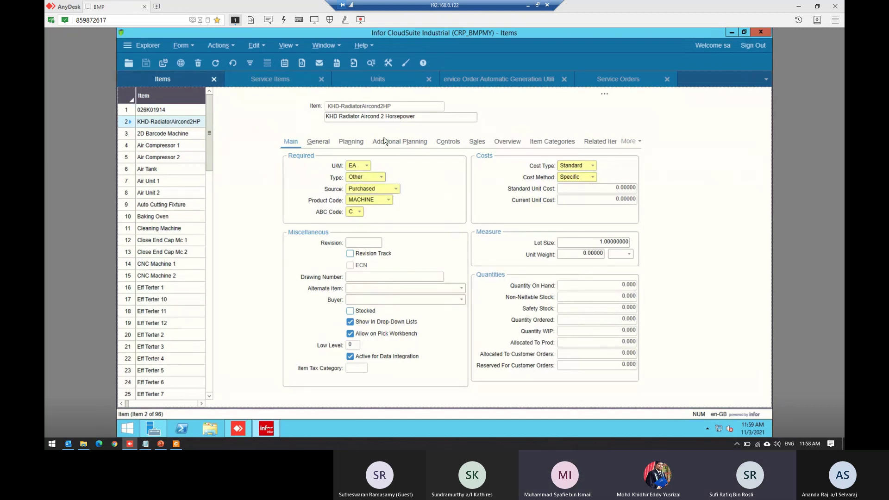
{"action": "left_click", "coordinate": [276, 84]}
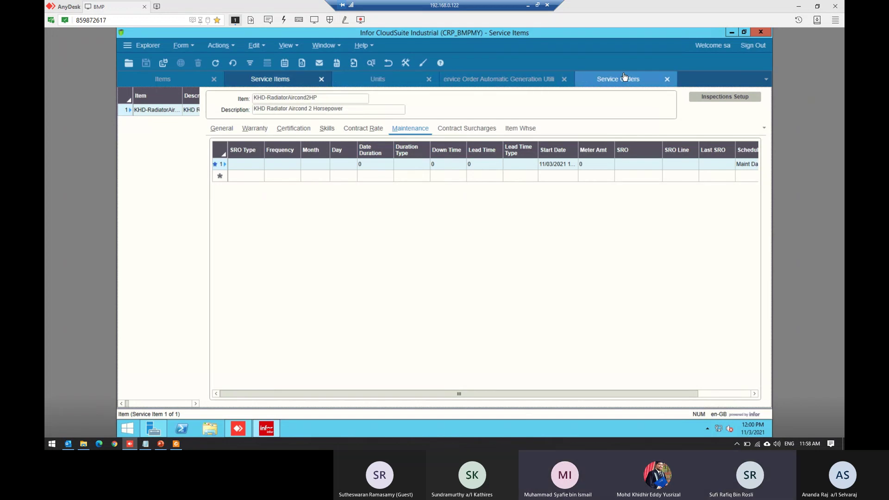
{"action": "left_click", "coordinate": [231, 130]}
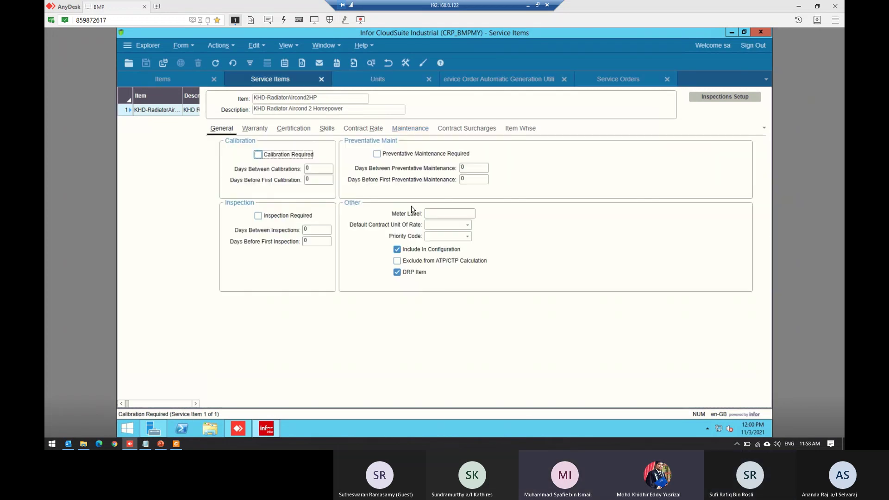
{"action": "left_click", "coordinate": [296, 129]}
{"action": "left_click", "coordinate": [327, 129]}
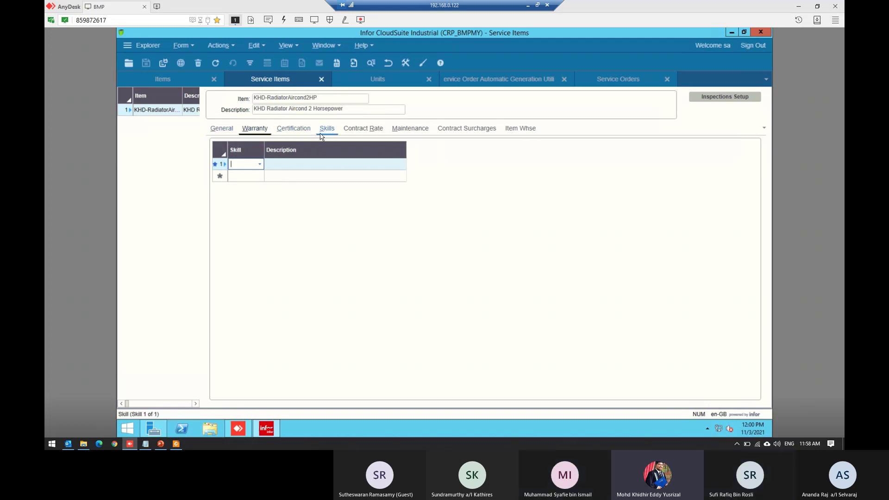
{"action": "left_click", "coordinate": [376, 128]}
- Start a maintenance line for the KHD-RadiatorAircond2HP service item with SRO type MCK (Monthly Check) and frequency Every
{"action": "left_click", "coordinate": [410, 129]}
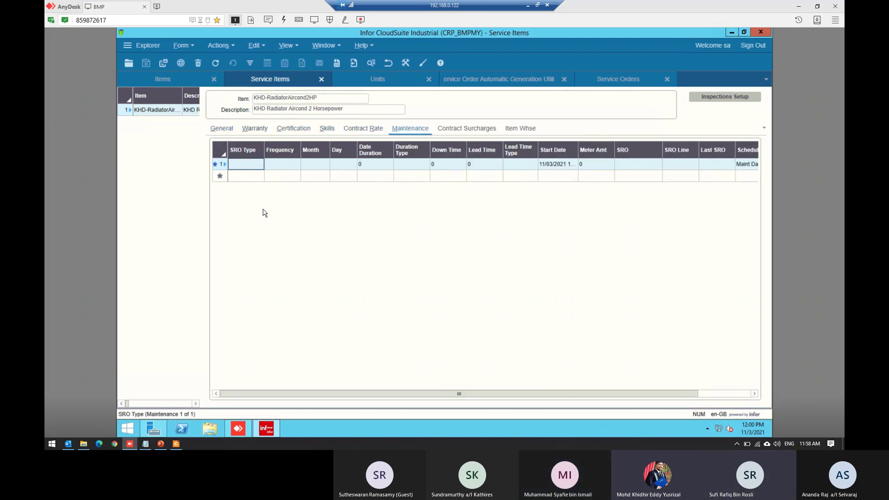
{"action": "left_click", "coordinate": [256, 166]}
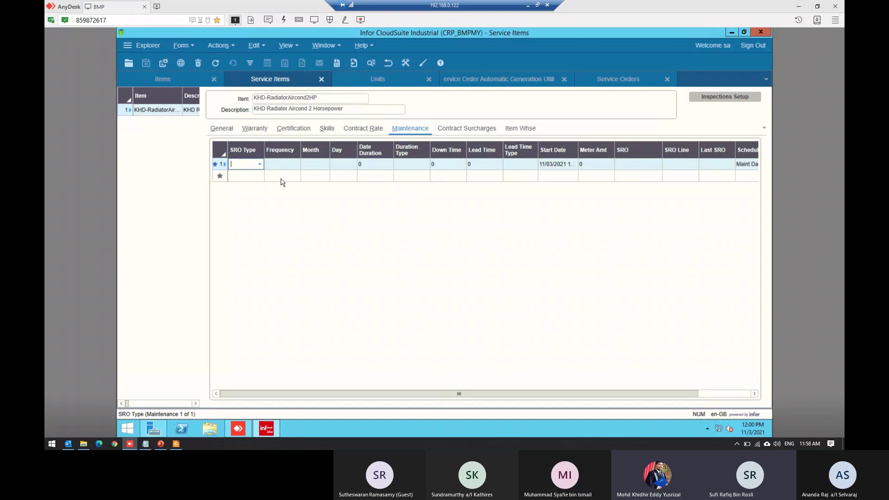
{"action": "left_click", "coordinate": [260, 163]}
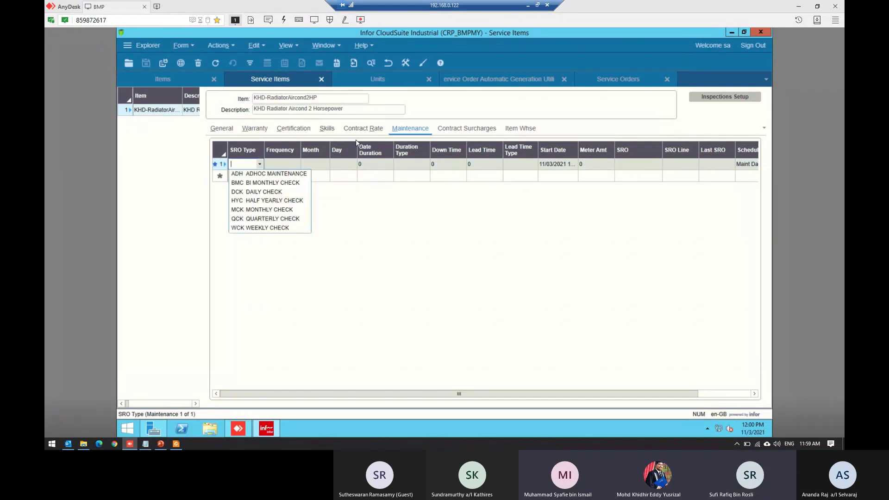
{"action": "left_click", "coordinate": [285, 210]}
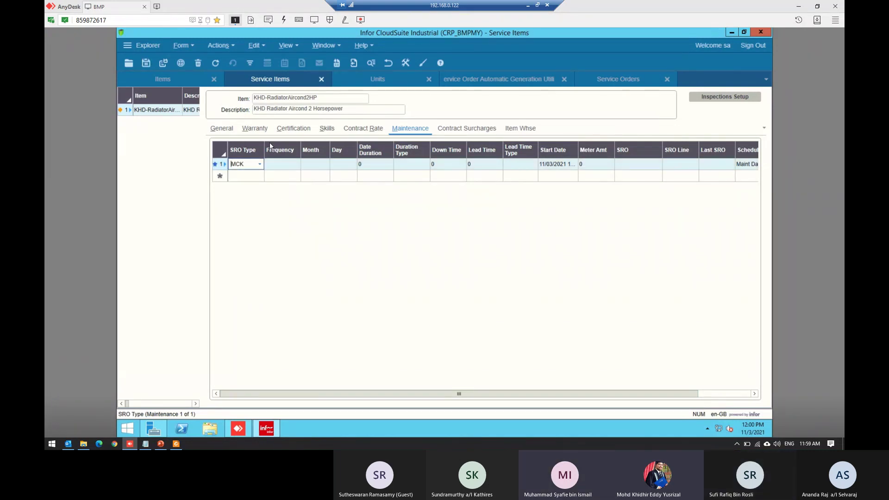
{"action": "left_click", "coordinate": [295, 165]}
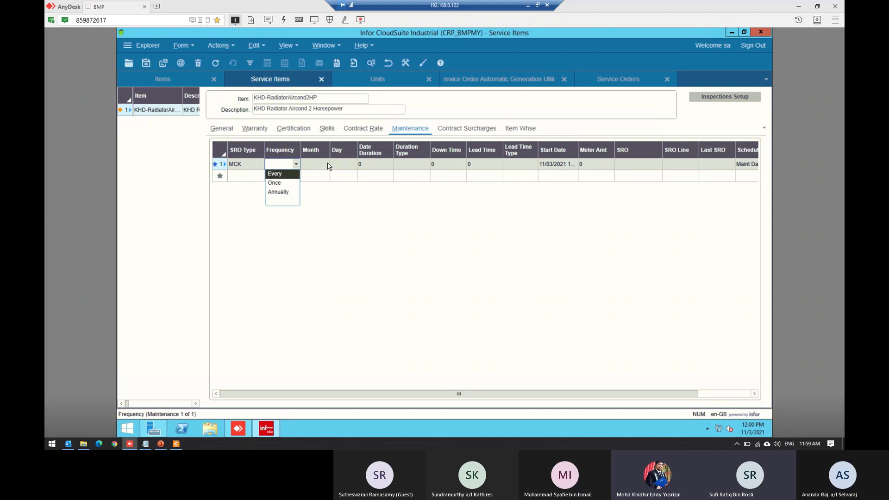
{"action": "left_click", "coordinate": [274, 174]}
- Set the monthly check line's date duration to 30 and its duration type to Day(s)
{"action": "left_click", "coordinate": [376, 164]}
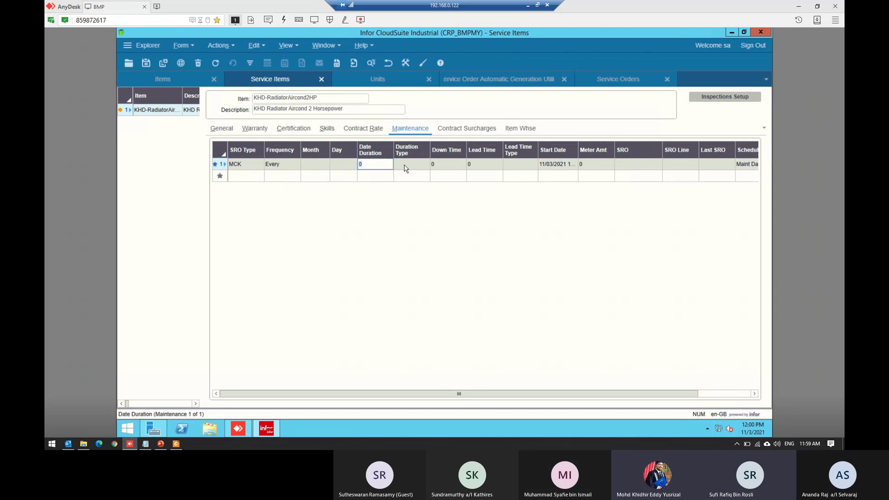
{"action": "type", "text": "30"}
{"action": "left_click", "coordinate": [403, 166]}
{"action": "left_click", "coordinate": [425, 164]}
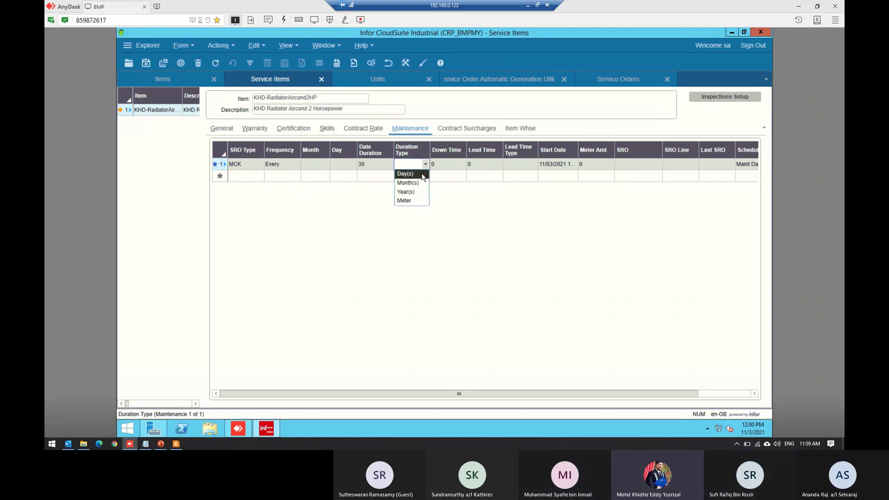
{"action": "left_click", "coordinate": [419, 172]}
{"action": "left_click_drag", "start_coordinate": [472, 394], "coordinate": [621, 393]}
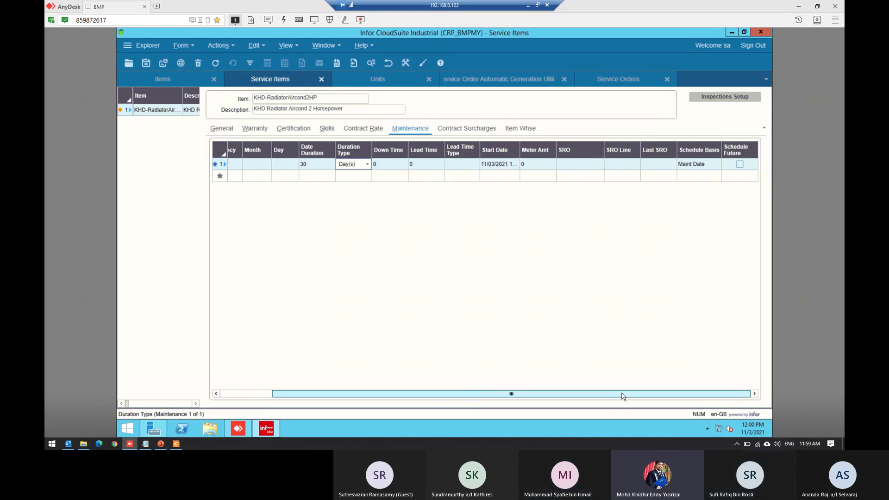
{"action": "left_click", "coordinate": [586, 165]}
{"action": "right_click", "coordinate": [592, 171]}
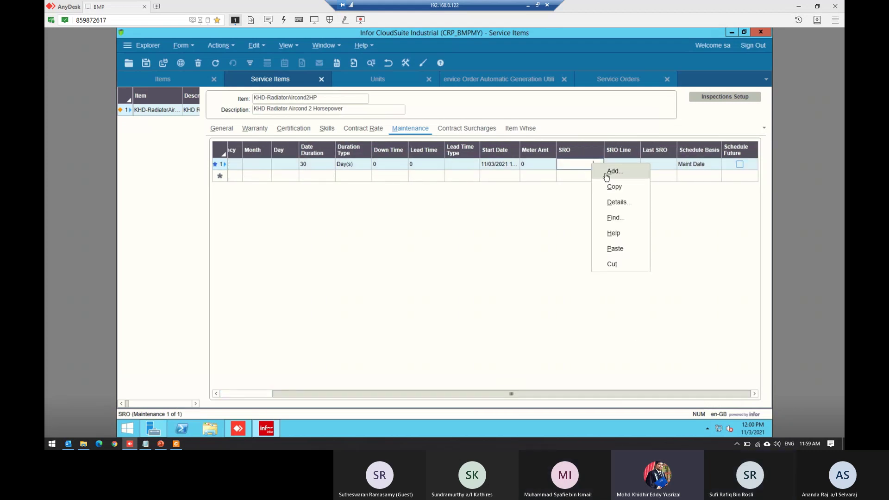
{"action": "left_click", "coordinate": [611, 172]}
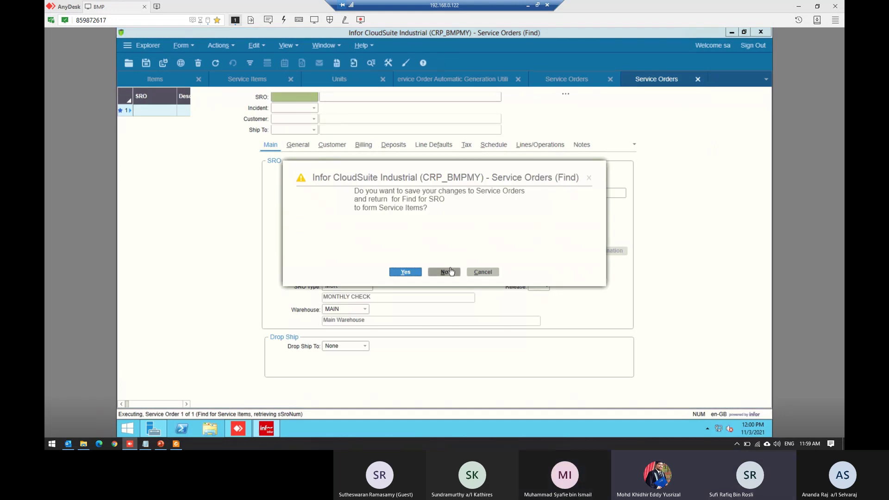
{"action": "left_click", "coordinate": [444, 272]}
{"action": "left_click", "coordinate": [698, 80]}
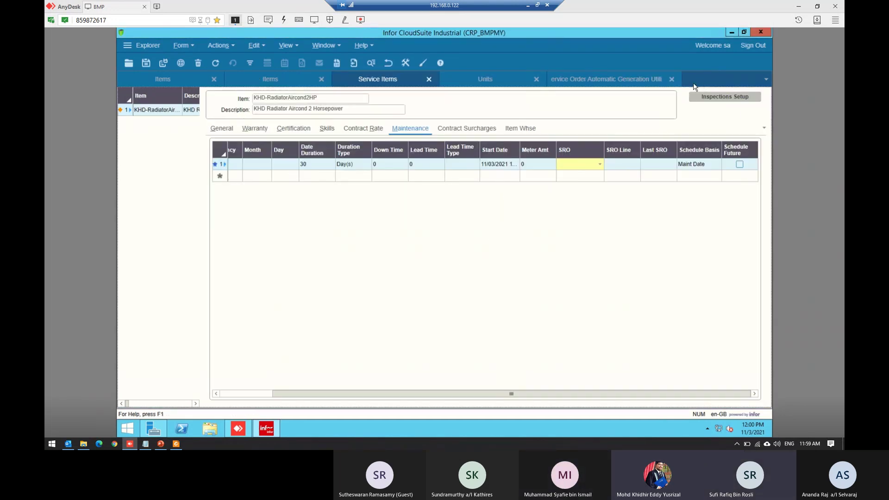
- Open the Service Order Templates form and load the existing templates
{"action": "right_click", "coordinate": [586, 167]}
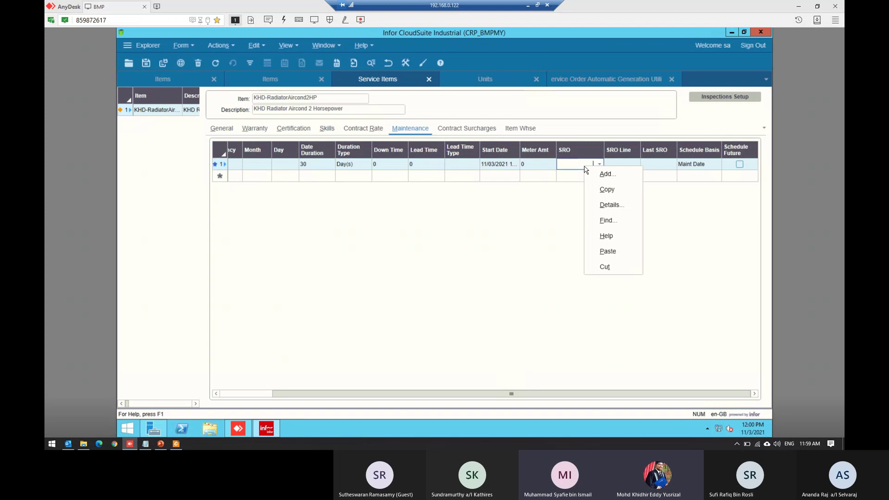
{"action": "left_click", "coordinate": [515, 262]}
{"action": "left_click", "coordinate": [183, 45]}
{"action": "left_click", "coordinate": [195, 63]}
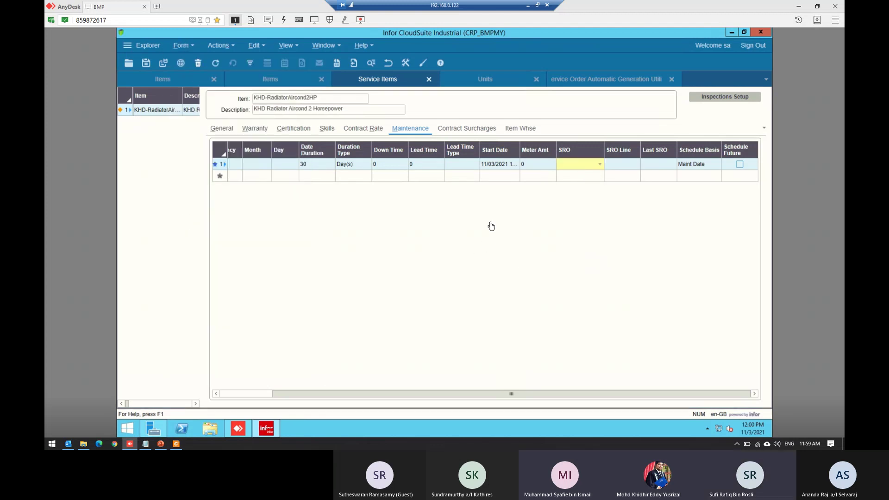
{"action": "type", "text": "service order t"}
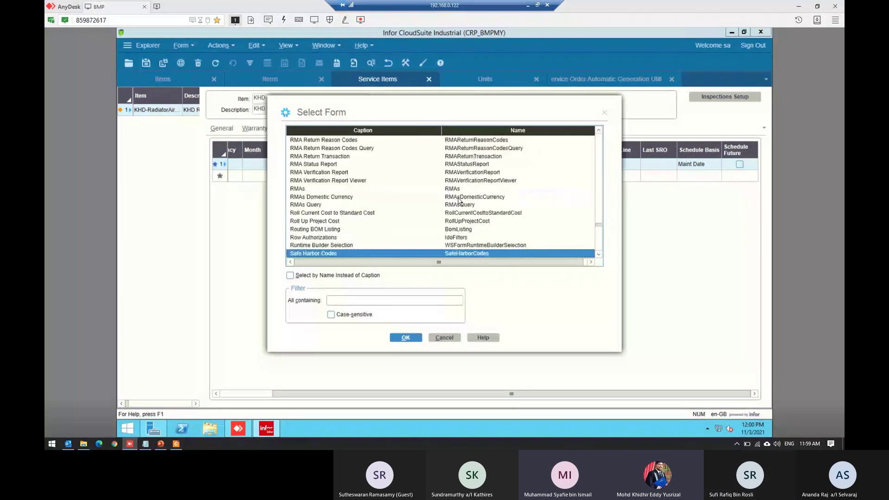
{"action": "key", "text": "Return"}
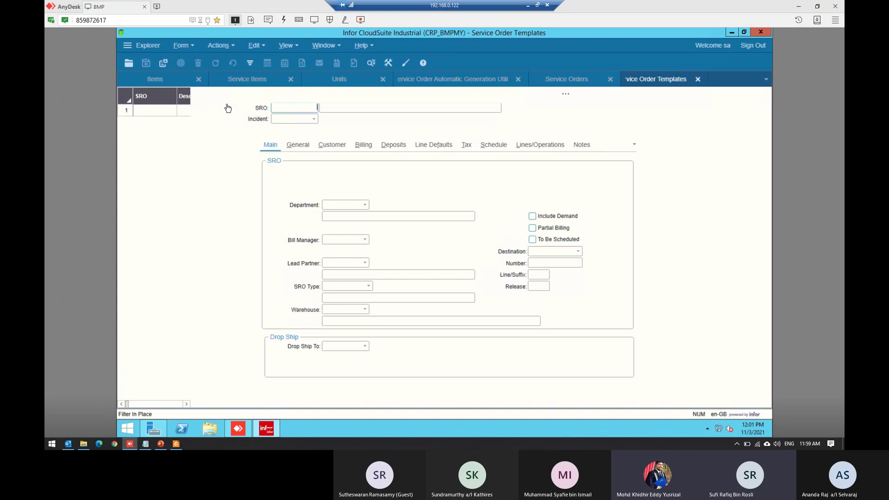
{"action": "left_click", "coordinate": [181, 63]}
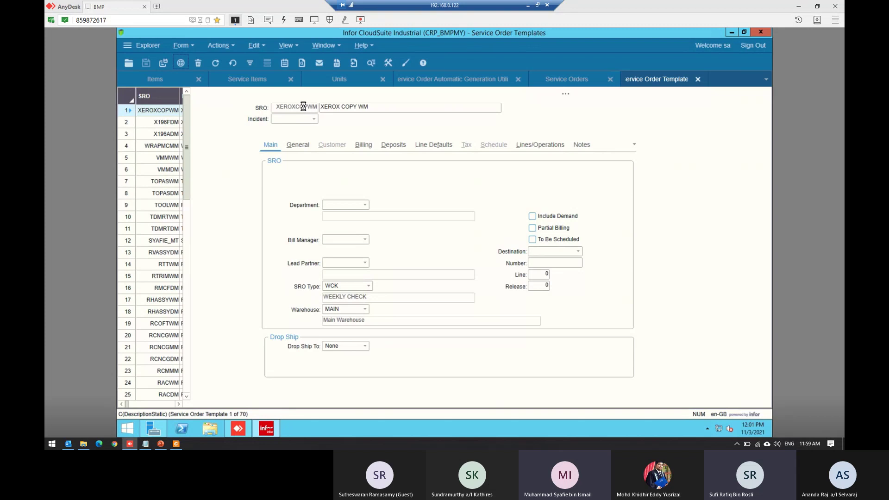
- Start a new service order template with the SRO code KHDARCONMM
{"action": "key", "text": "ctrl+n"}
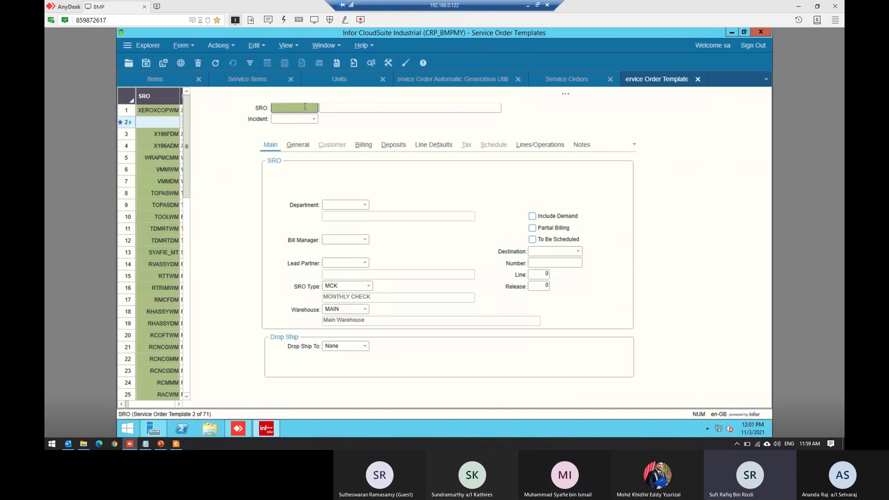
{"action": "left_click", "coordinate": [305, 107]}
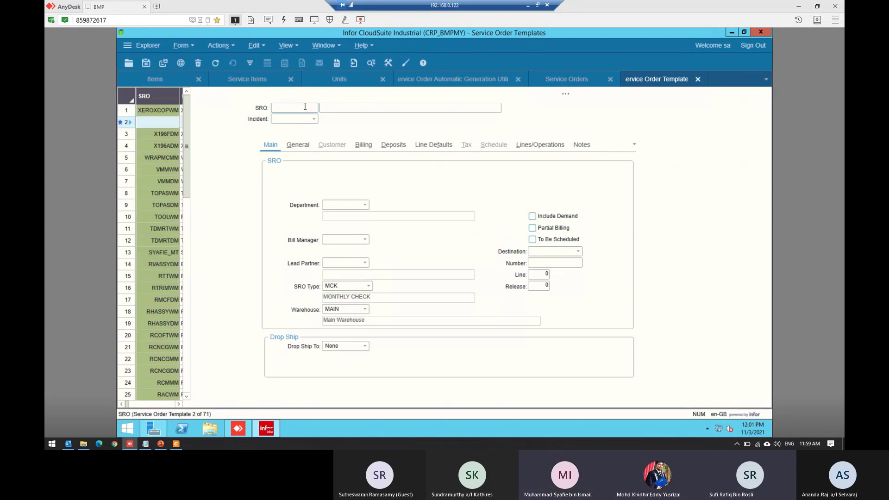
{"action": "type", "text": "KHD"}
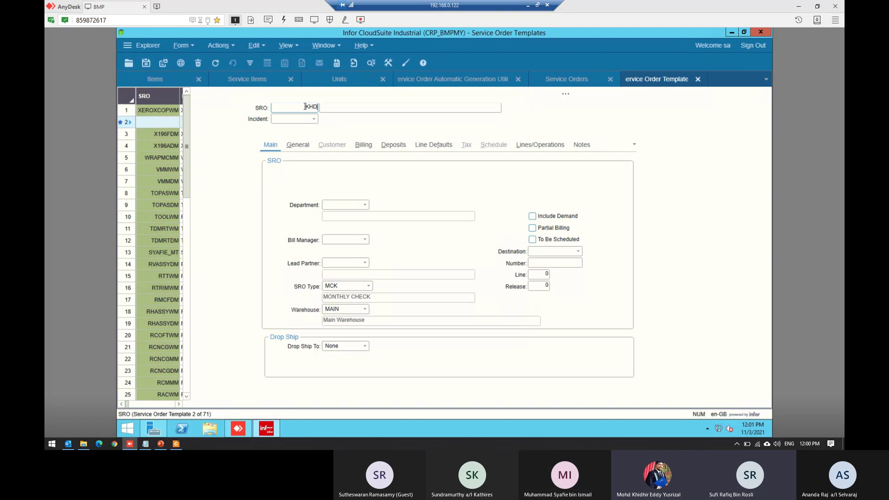
{"action": "type", "text": "AIRCONM"}
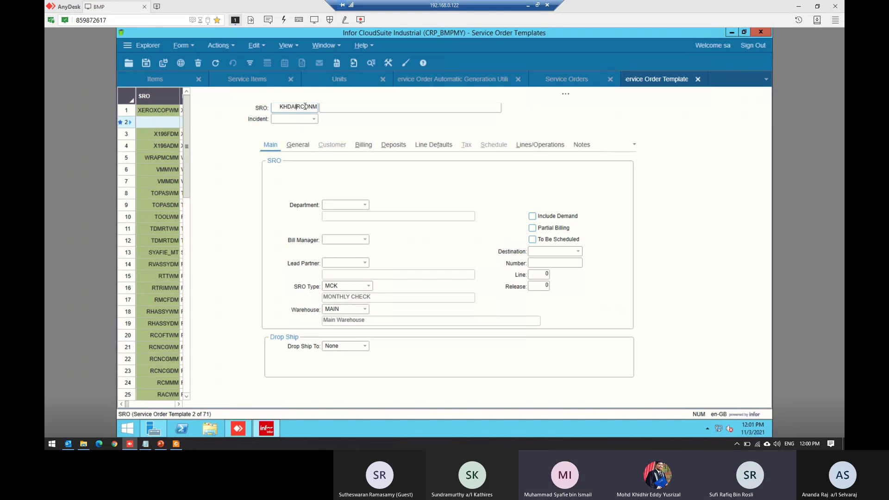
{"action": "key", "text": "BackSpace"}
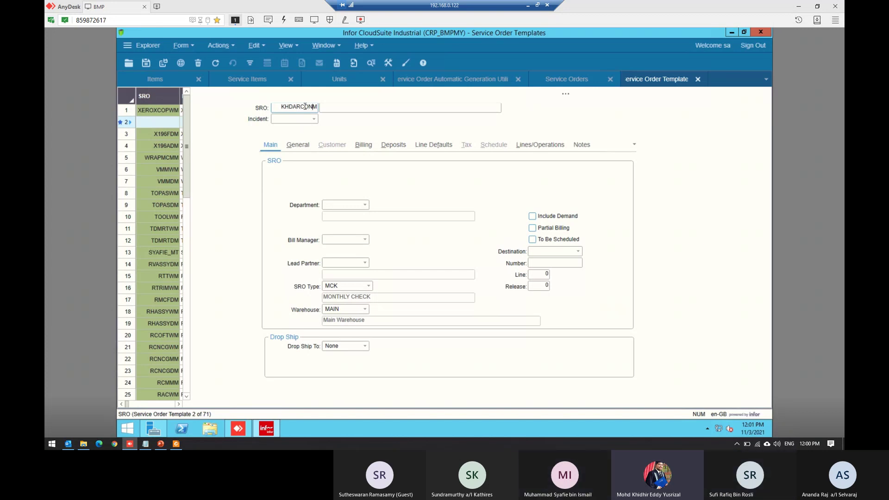
{"action": "type", "text": "M"}
- Describe the new template as "KHD Aircond Radiator Monthly Maintenance"
{"action": "key", "text": "Tab"}
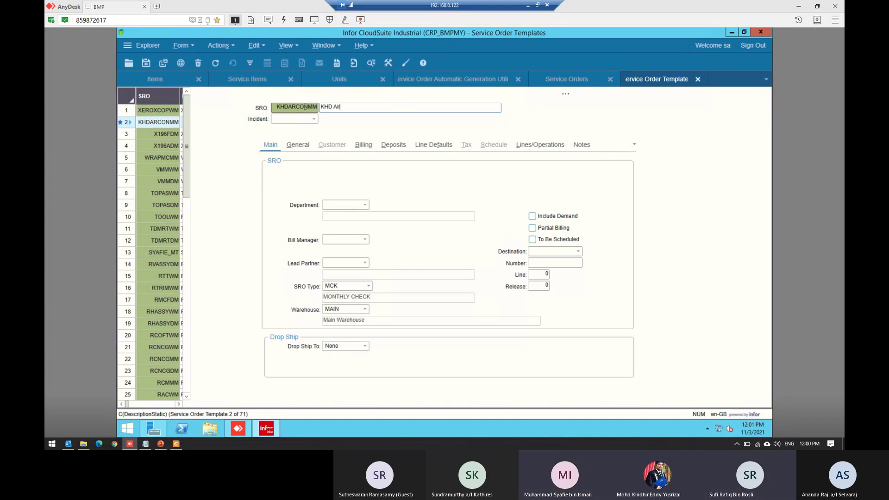
{"action": "type", "text": "Radi"}
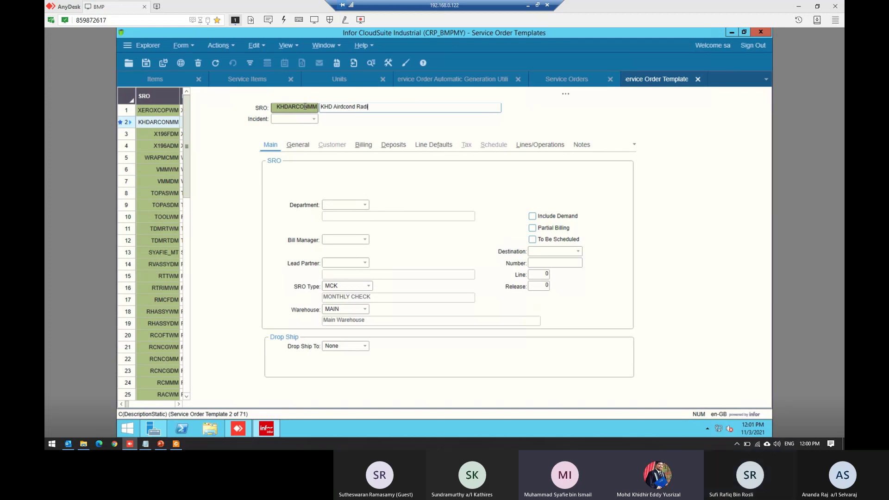
{"action": "type", "text": "ator Monthly"}
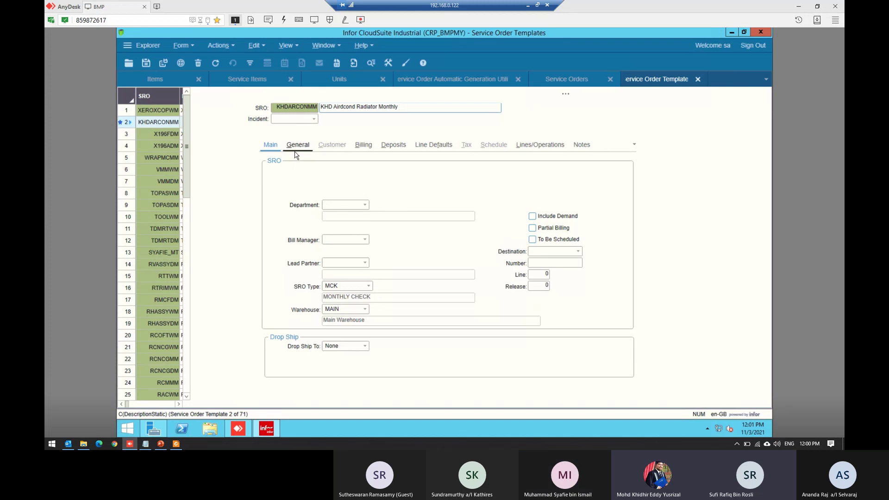
{"action": "type", "text": " Maintenanc"}
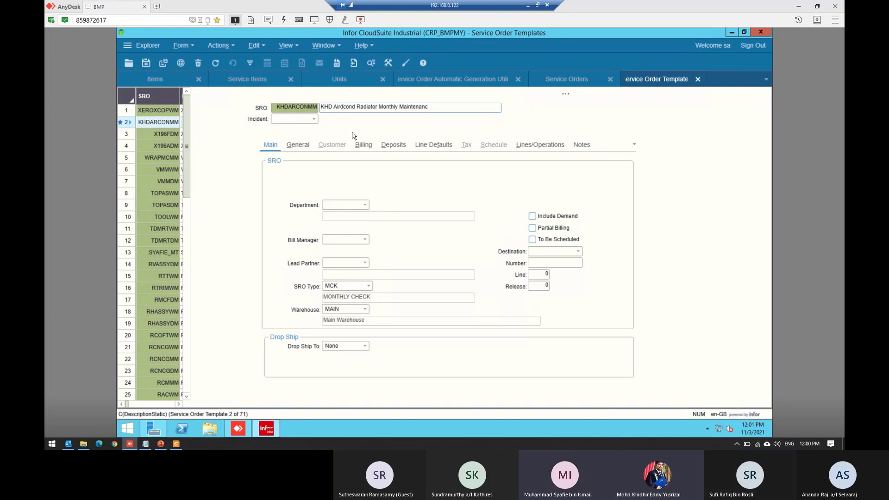
{"action": "key", "text": "Delete"}
{"action": "left_click", "coordinate": [434, 107]}
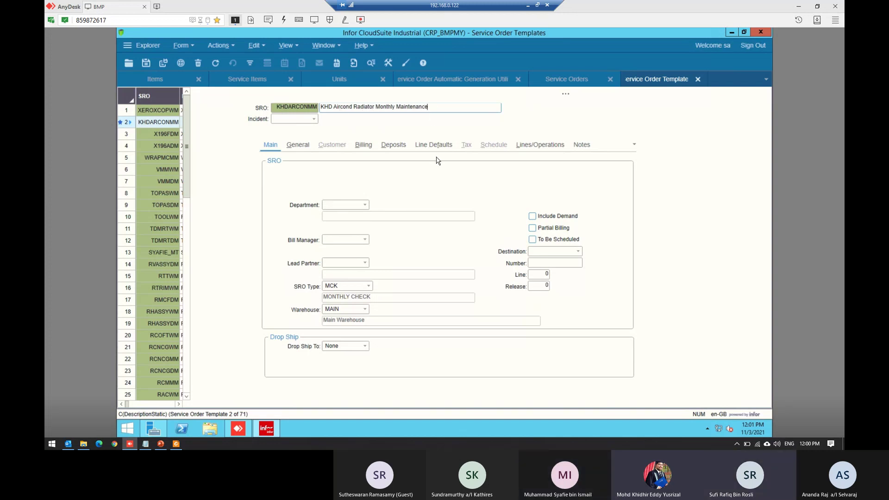
- Assign the template to department D0005 Engineering with the first listed employee as lead partner, and save it
{"action": "left_click", "coordinate": [354, 204]}
{"action": "left_click", "coordinate": [365, 206]}
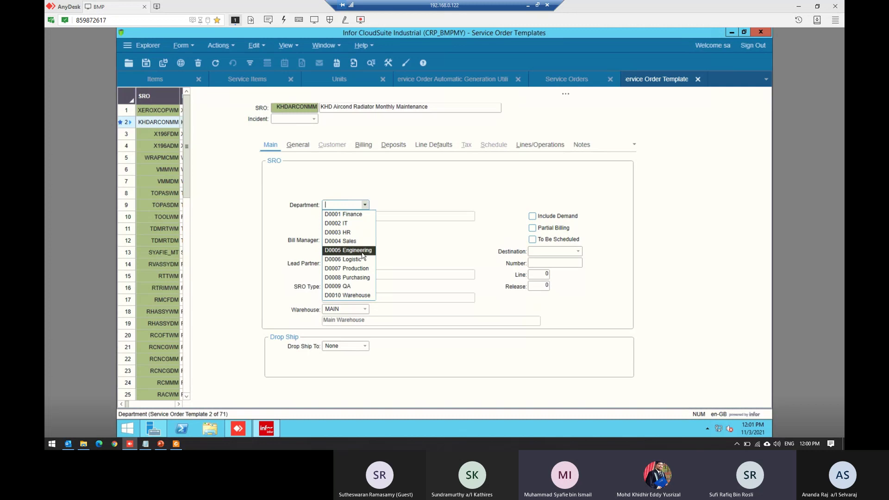
{"action": "left_click", "coordinate": [363, 250]}
{"action": "left_click", "coordinate": [356, 263]}
{"action": "left_click", "coordinate": [365, 263]}
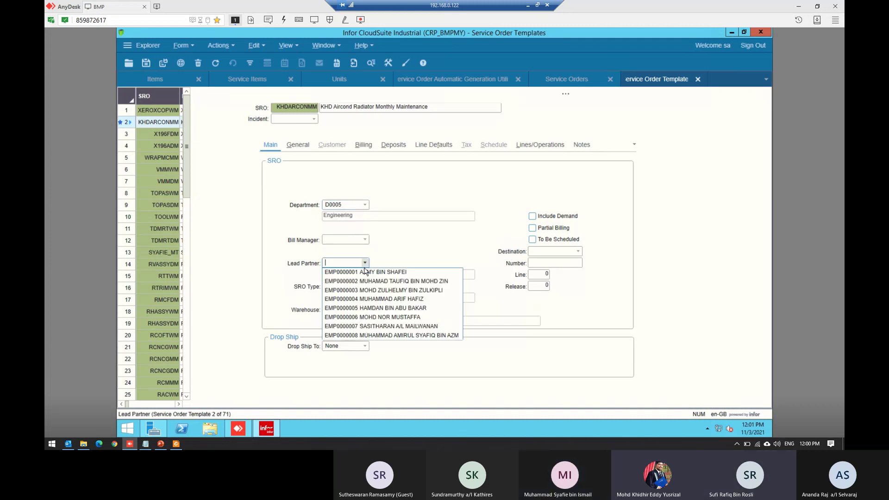
{"action": "left_click", "coordinate": [364, 275]}
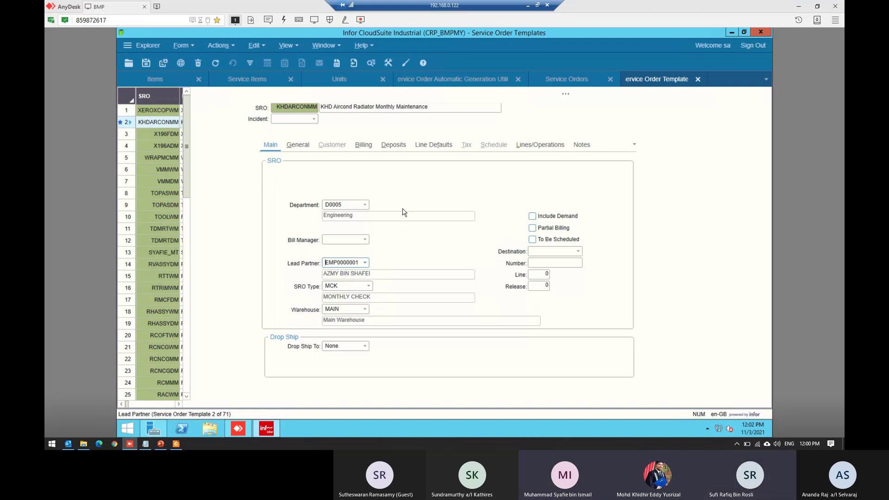
{"action": "key", "text": "ctrl+s"}
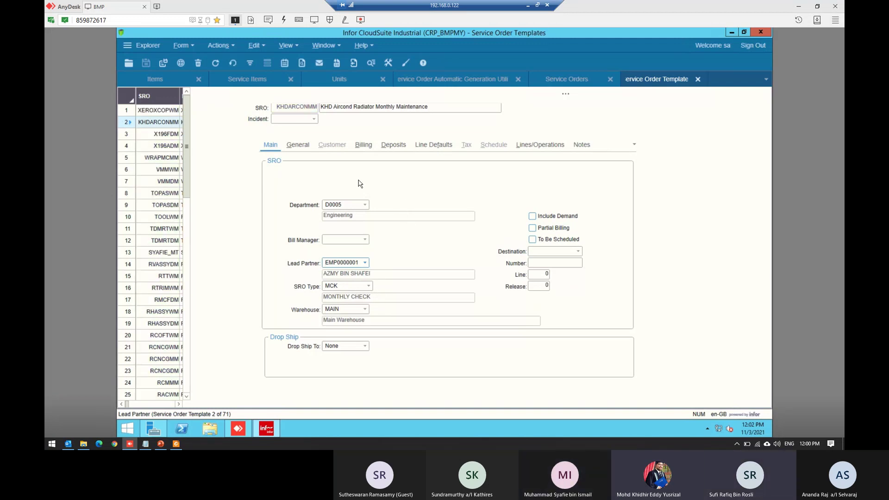
- Check the template's general and billing settings, and add a service order line with quantity 1
{"action": "left_click", "coordinate": [296, 145]}
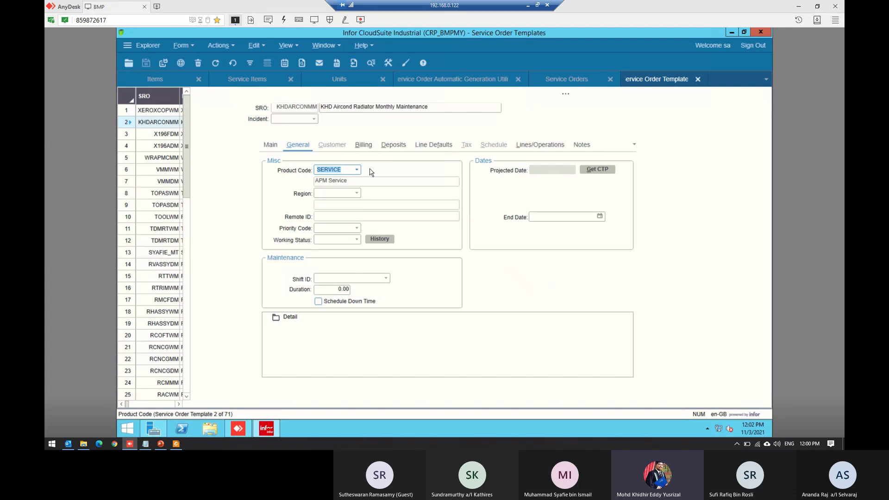
{"action": "left_click", "coordinate": [384, 148]}
{"action": "left_click", "coordinate": [372, 149]}
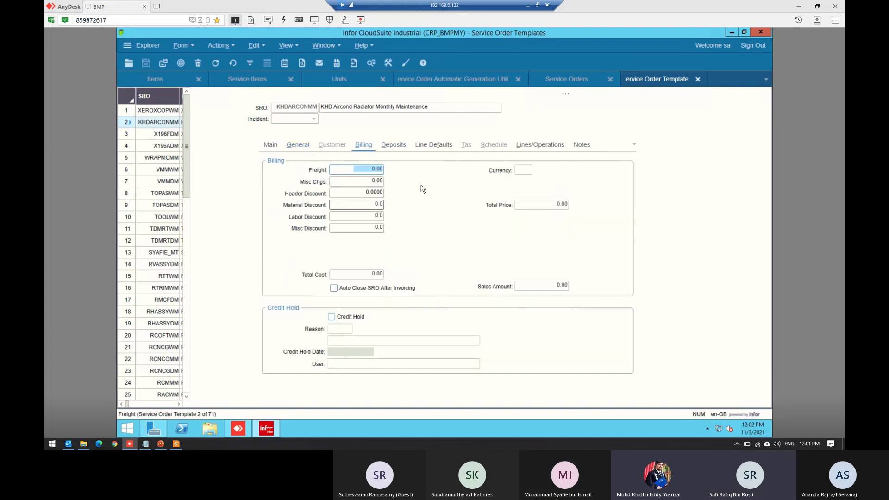
{"action": "left_click", "coordinate": [537, 145]}
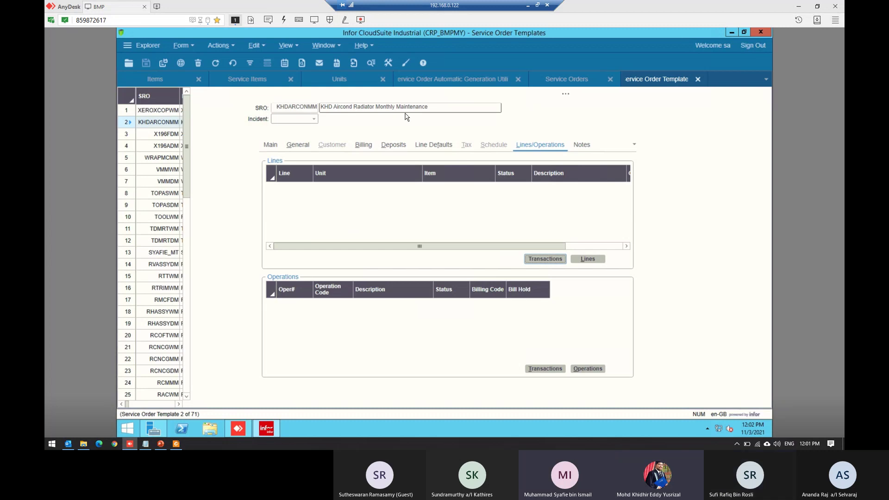
{"action": "left_click", "coordinate": [600, 260]}
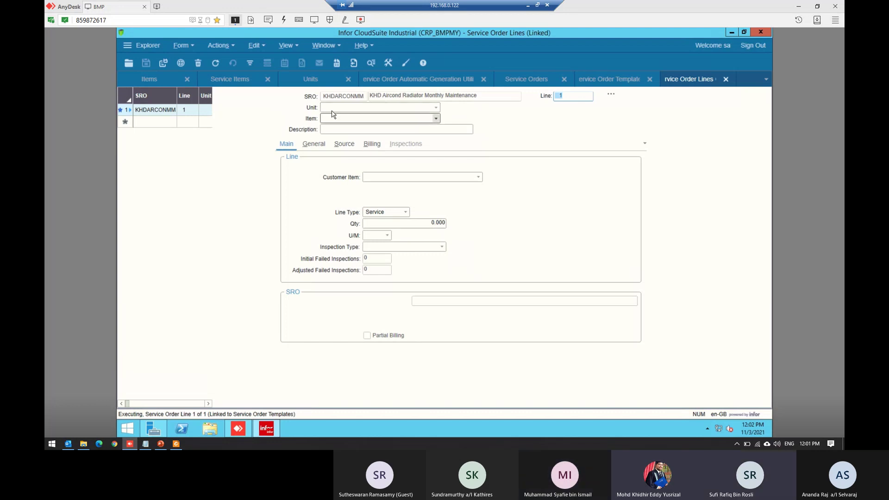
{"action": "left_click", "coordinate": [422, 226]}
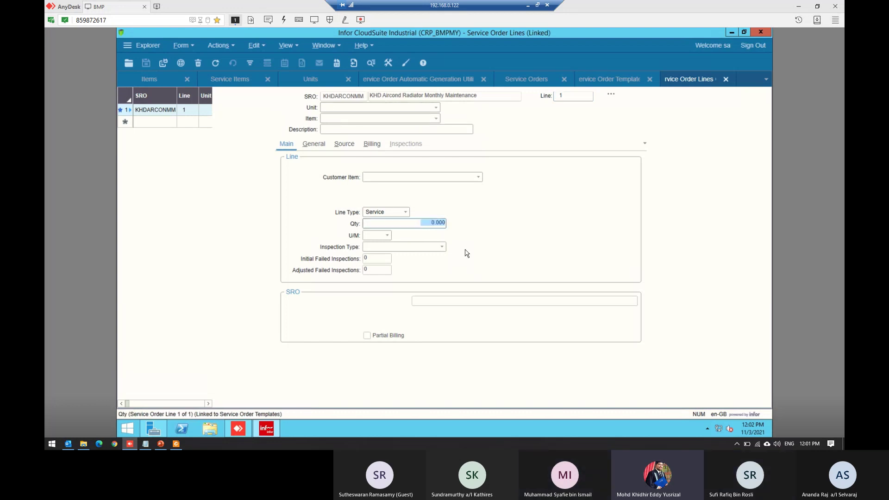
{"action": "type", "text": "1"}
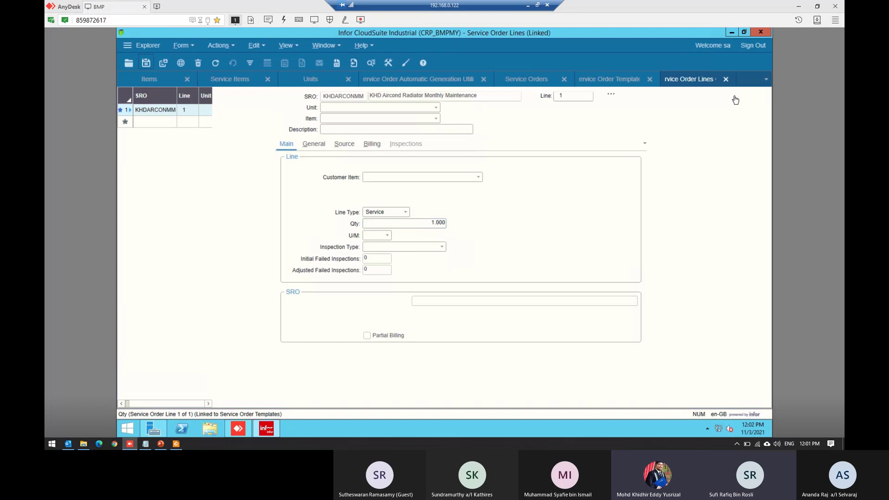
{"action": "left_click", "coordinate": [727, 79]}
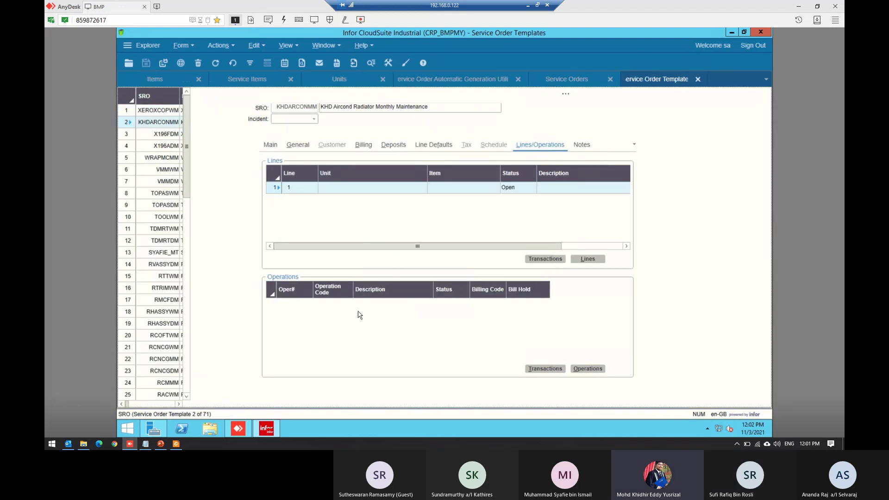
- Add operation 10 to the template's line with operation code AHUM2 (Compressor Condition / Function) and save it
{"action": "left_click", "coordinate": [587, 369]}
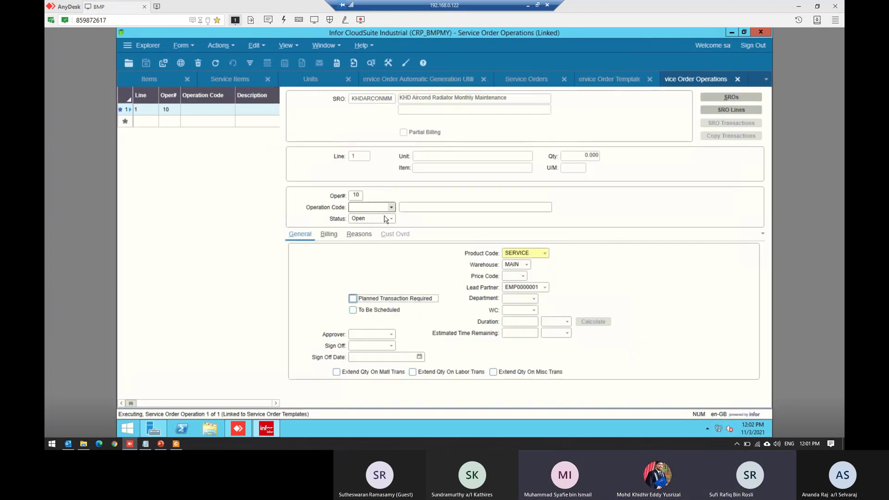
{"action": "left_click", "coordinate": [391, 207]}
{"action": "left_click", "coordinate": [387, 226]}
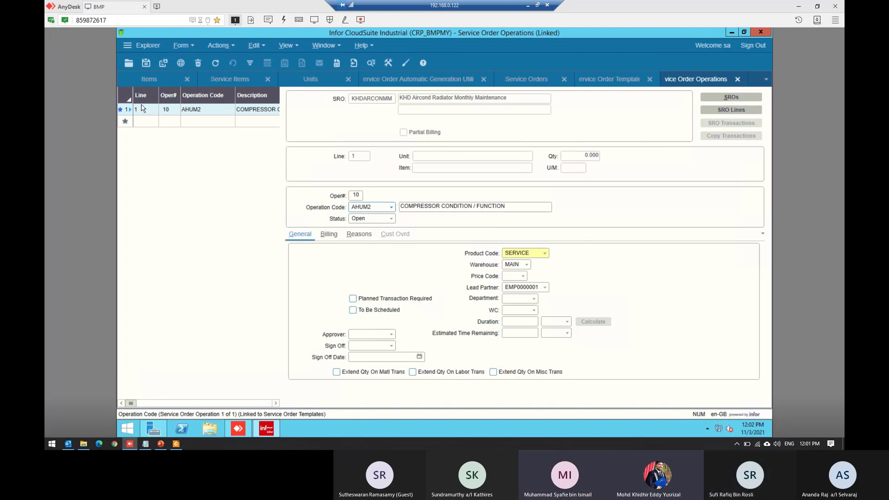
{"action": "key", "text": "ctrl+s"}
{"action": "left_click", "coordinate": [177, 67]}
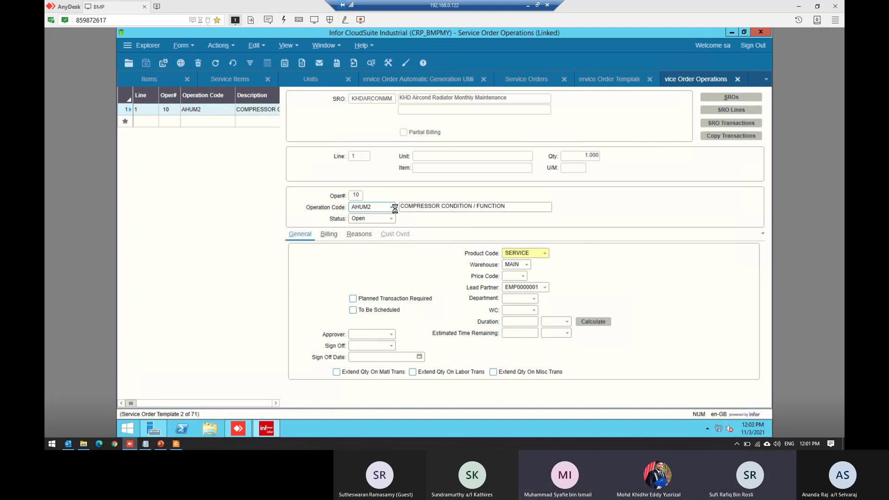
- Add operations 20, 30 and 40 to the template's line with codes AHUM3 (Water Piping), AHUM4 (Switch Button) and AHUM5 (Gas Condition)
{"action": "left_click", "coordinate": [391, 207]}
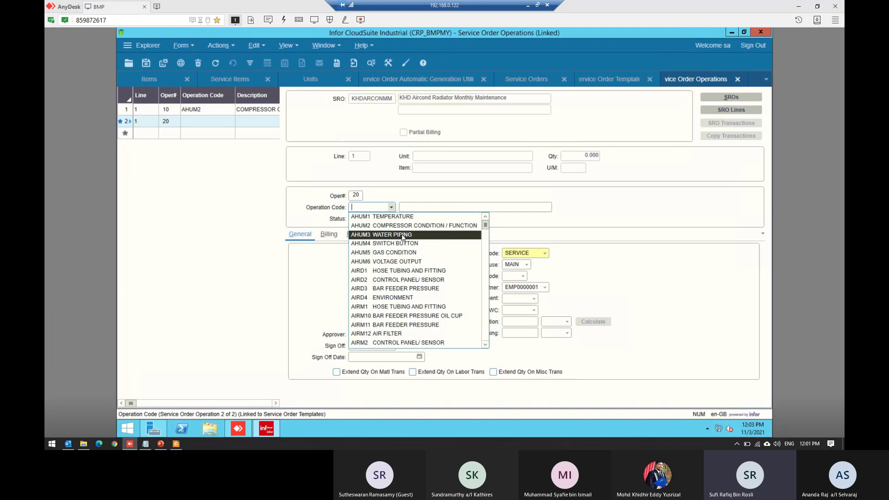
{"action": "key", "text": "Return"}
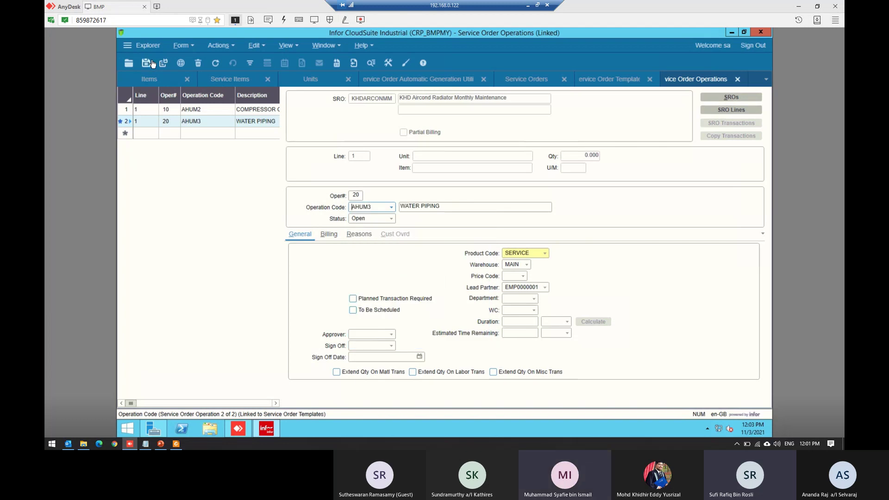
{"action": "left_click", "coordinate": [221, 135]}
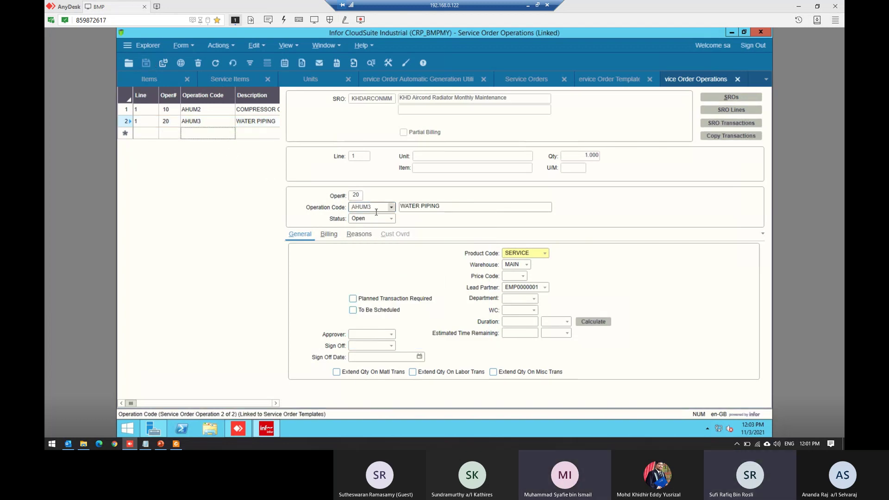
{"action": "left_click", "coordinate": [391, 207]}
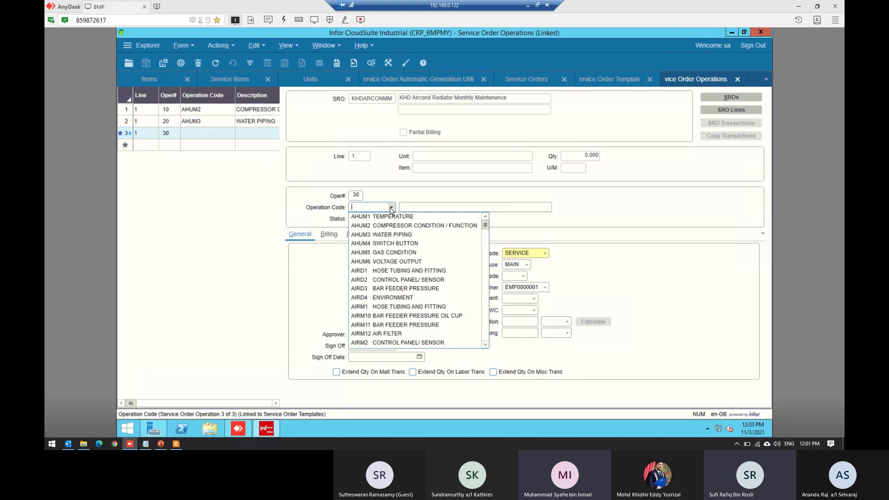
{"action": "left_click", "coordinate": [389, 243]}
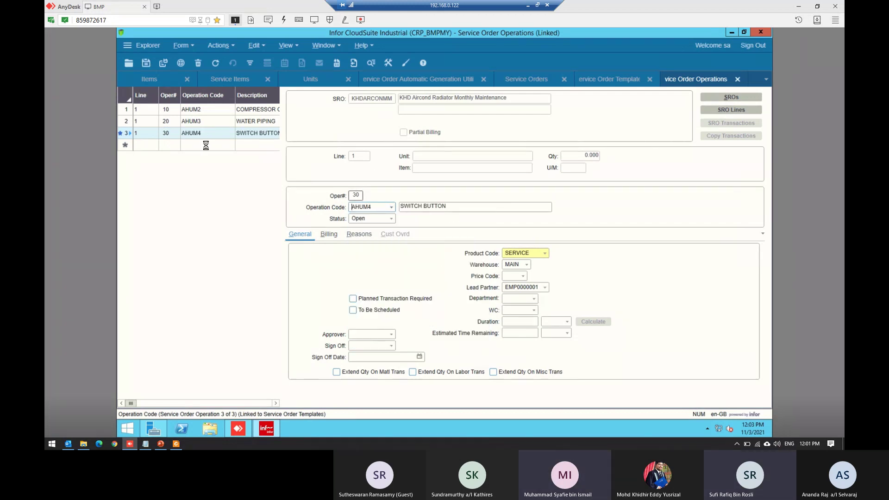
{"action": "left_click", "coordinate": [391, 207]}
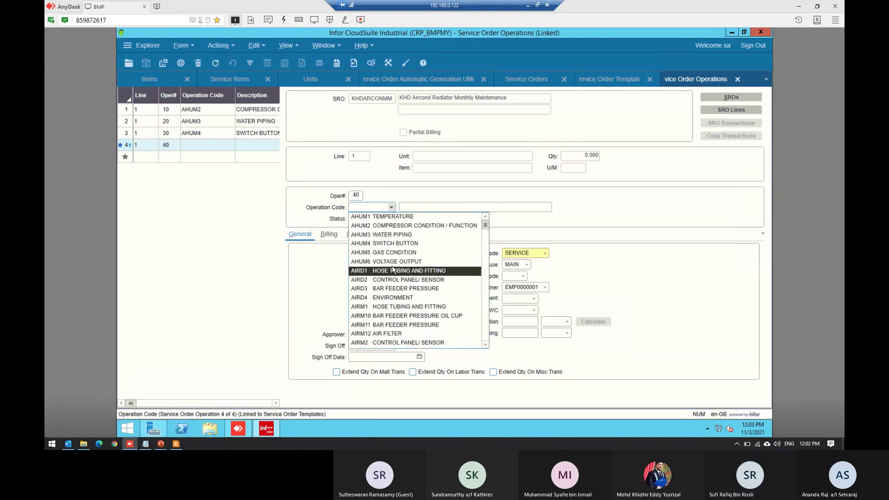
{"action": "key", "text": "Return"}
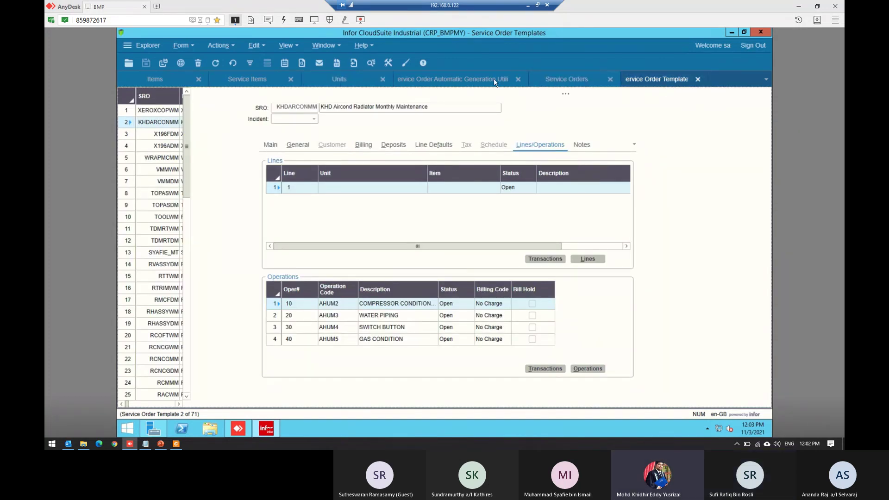
- Place the Service Order Templates form beside Service Items and copy the template code KHDARCONMM
{"action": "left_click_drag", "start_coordinate": [657, 79], "coordinate": [311, 82]}
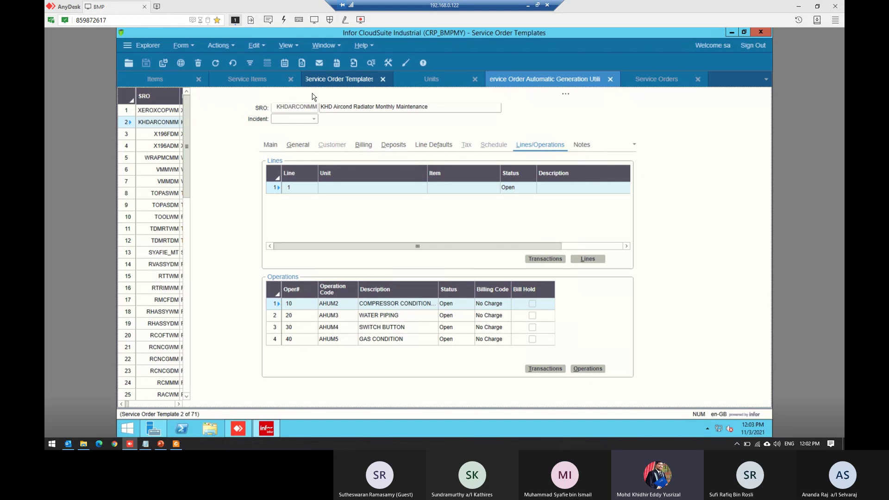
{"action": "left_click", "coordinate": [275, 82]}
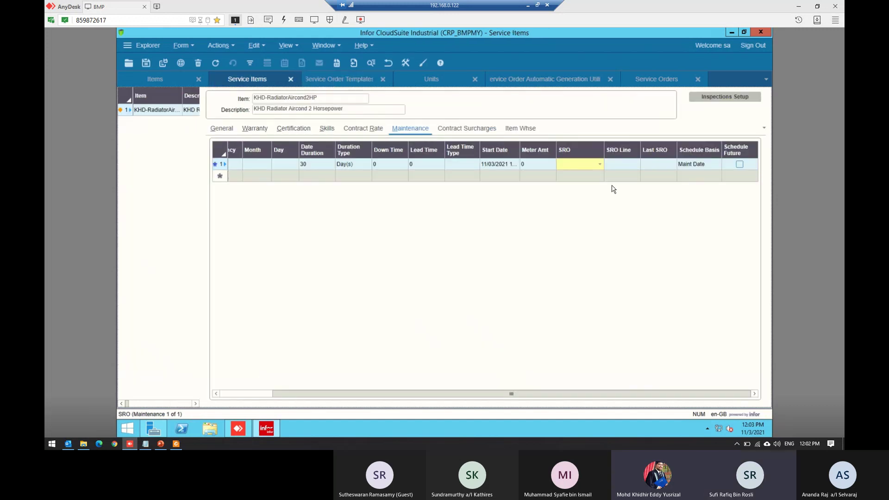
{"action": "left_click", "coordinate": [317, 81]}
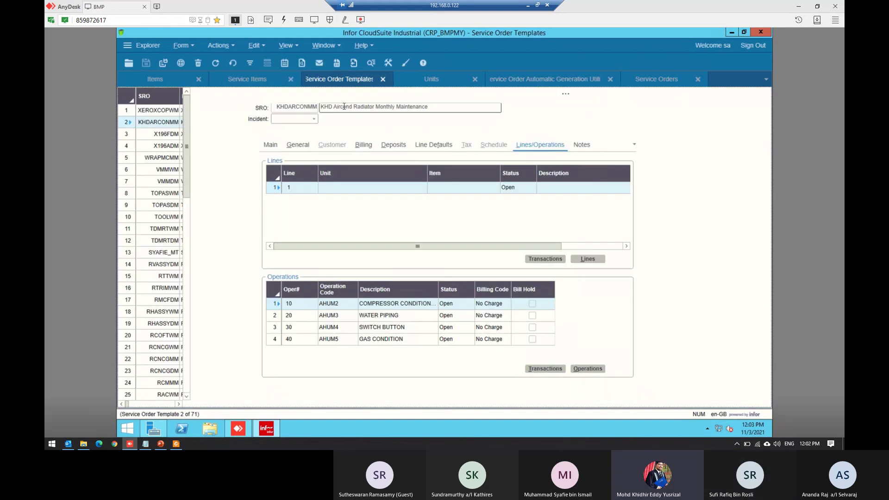
{"action": "left_click", "coordinate": [303, 107]}
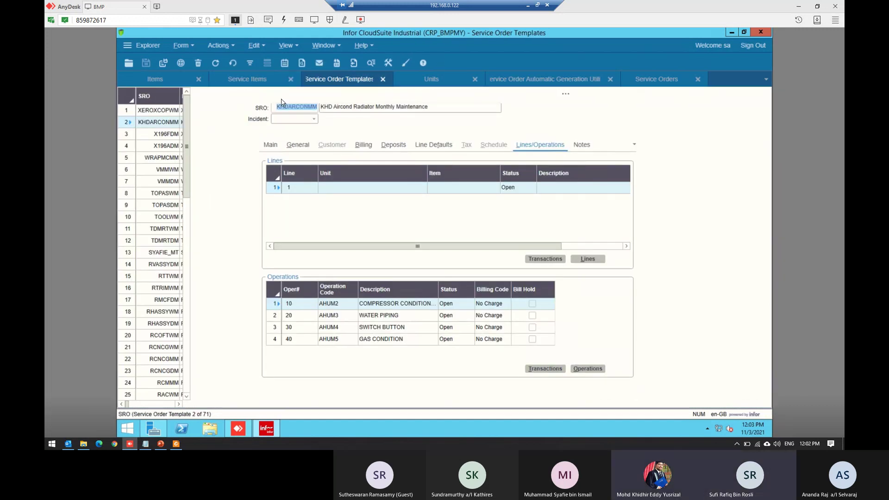
- Link the service item's maintenance row to template KHDARCONMM, SRO line 1, with Schedule Future enabled, and save it
{"action": "left_click", "coordinate": [585, 163]}
{"action": "key", "text": "Tab"}
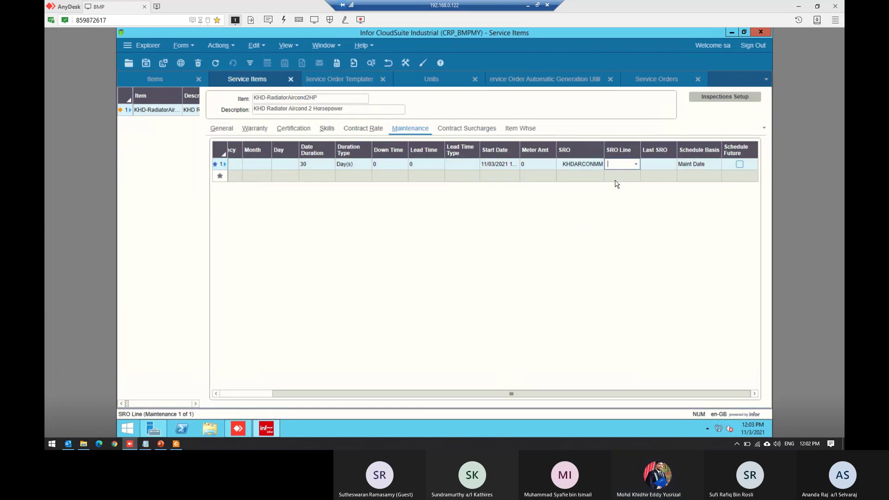
{"action": "key", "text": "Tab"}
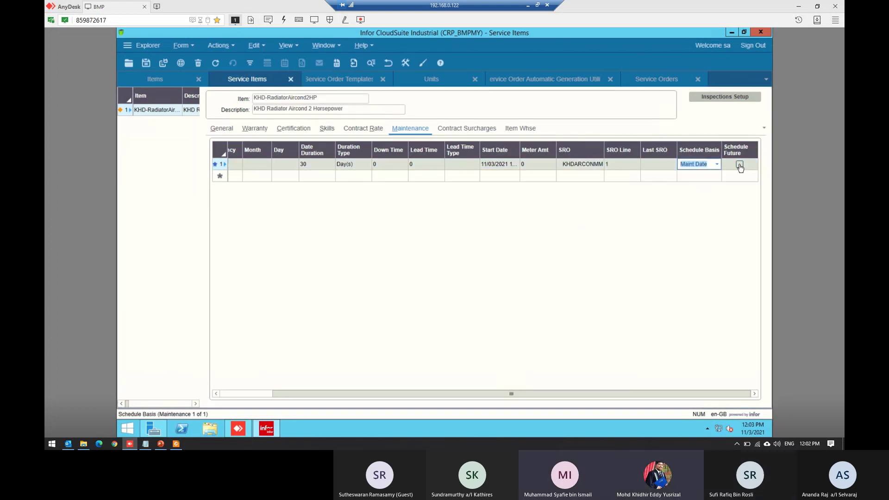
{"action": "left_click", "coordinate": [739, 165]}
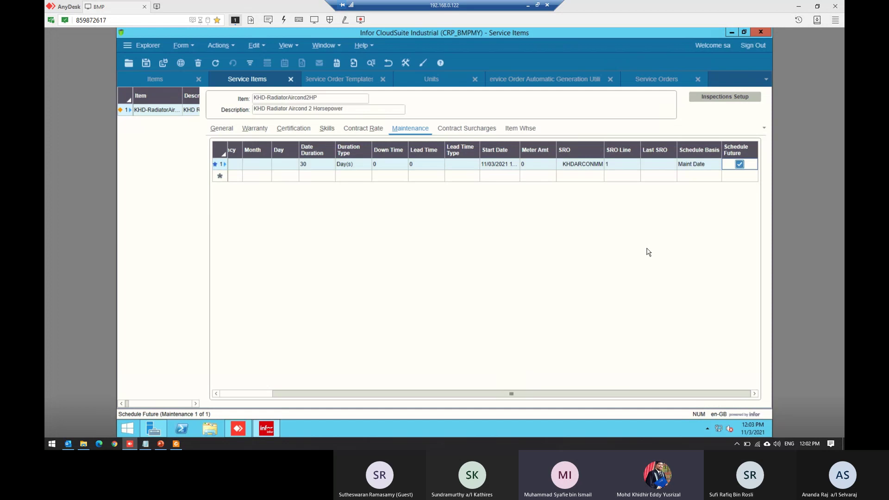
{"action": "key", "text": "ctrl+s"}
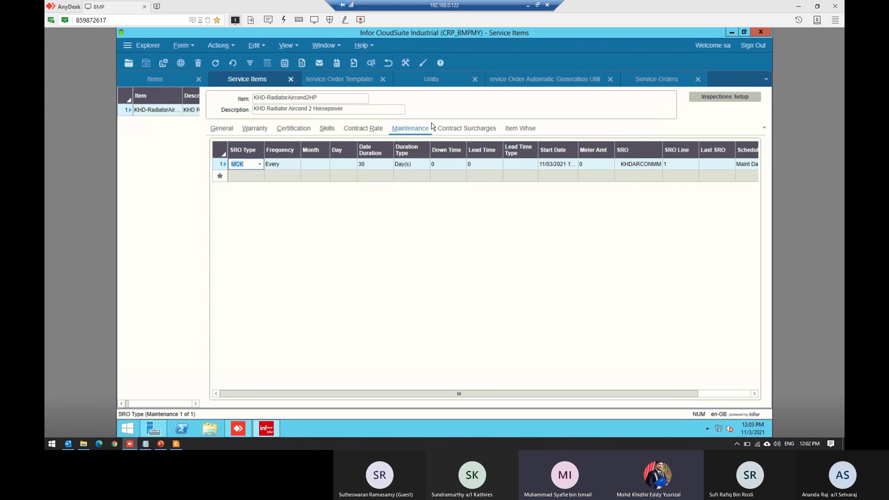
- Review the item's maintenance row, covering its SRO type, frequency, date duration, duration type, linked template and remaining schedule settings
{"action": "left_click_drag", "start_coordinate": [590, 395], "coordinate": [541, 387]}
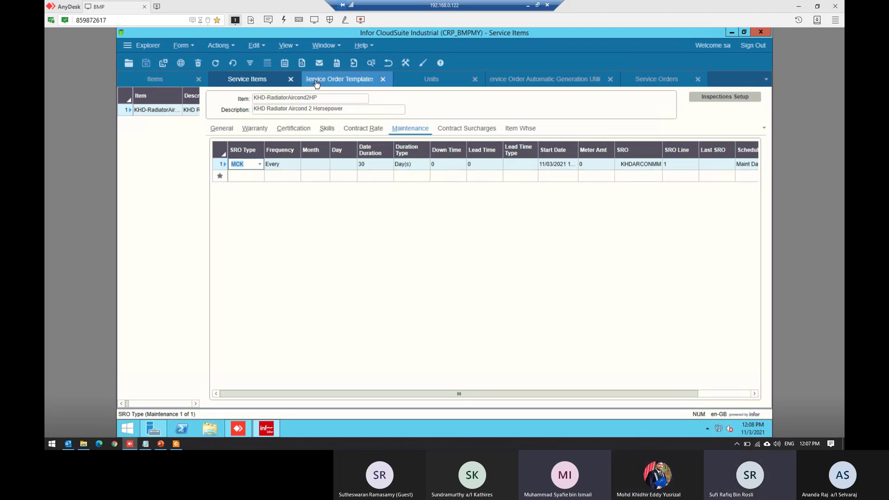
{"action": "left_click", "coordinate": [655, 168]}
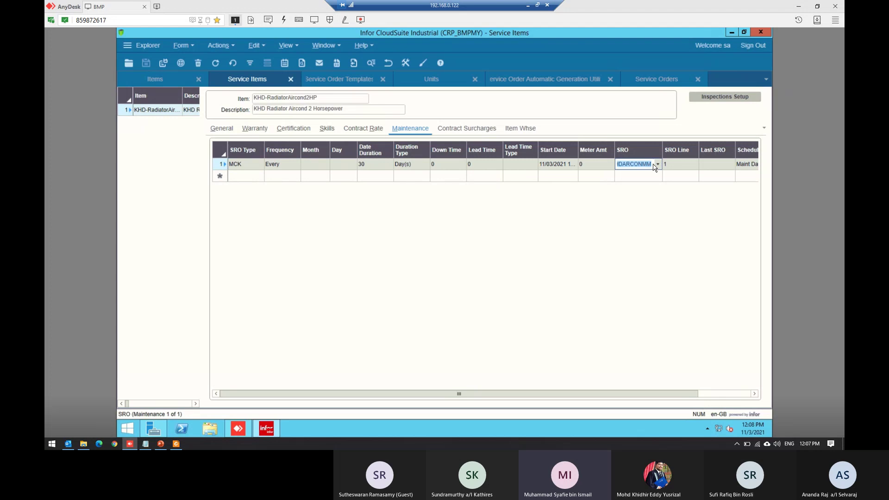
{"action": "left_click", "coordinate": [657, 165]}
{"action": "left_click", "coordinate": [658, 164]}
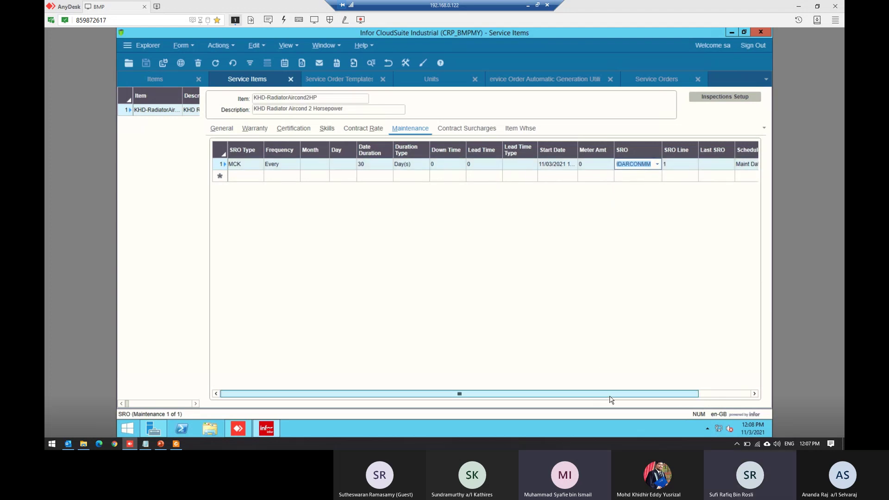
{"action": "left_click_drag", "start_coordinate": [610, 398], "coordinate": [562, 393]}
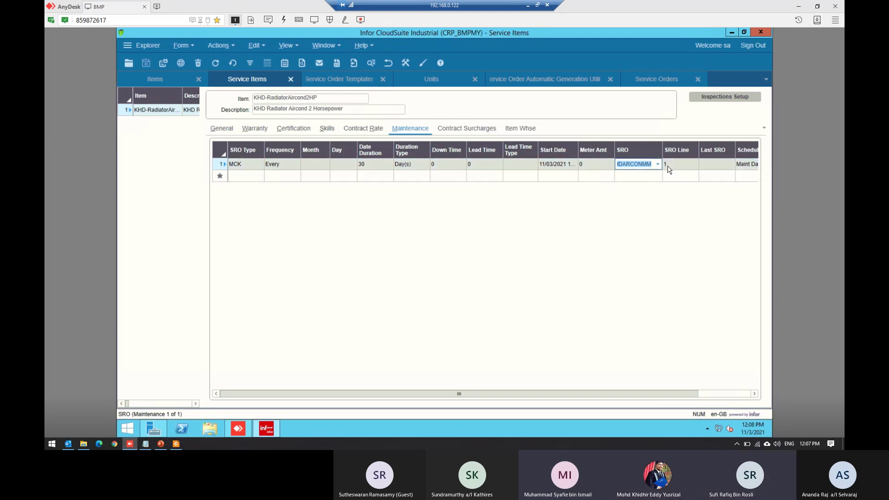
{"action": "left_click", "coordinate": [647, 149]}
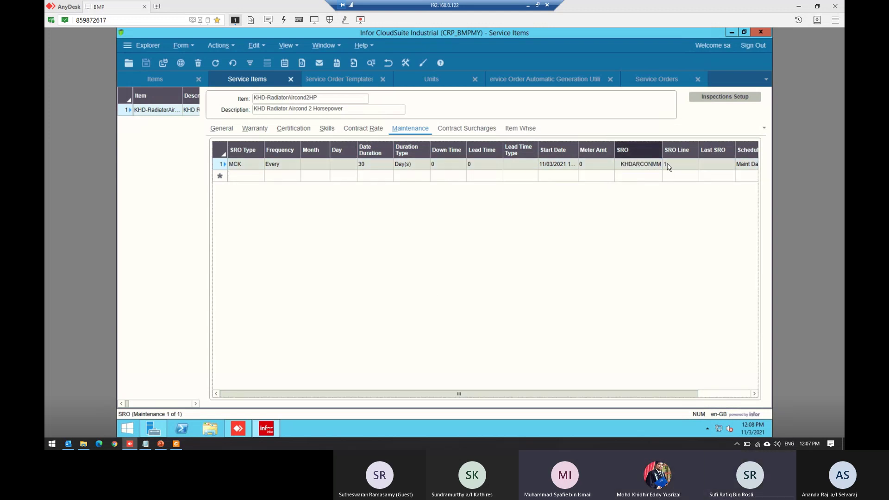
{"action": "left_click", "coordinate": [242, 165]}
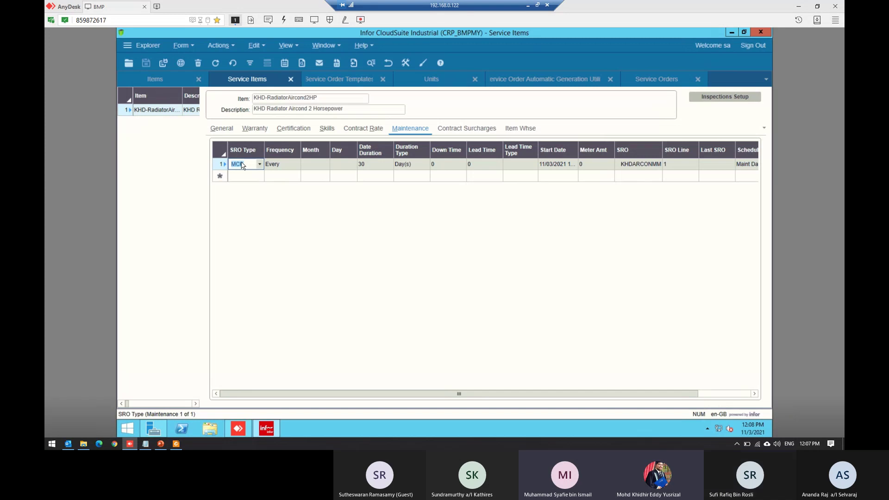
{"action": "left_click", "coordinate": [280, 167]}
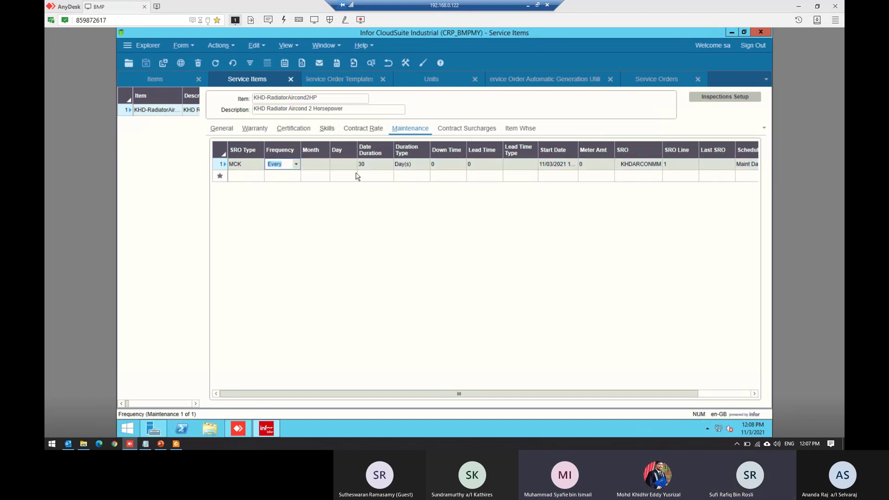
{"action": "left_click", "coordinate": [374, 167]}
{"action": "left_click", "coordinate": [411, 167]}
{"action": "left_click", "coordinate": [287, 167]}
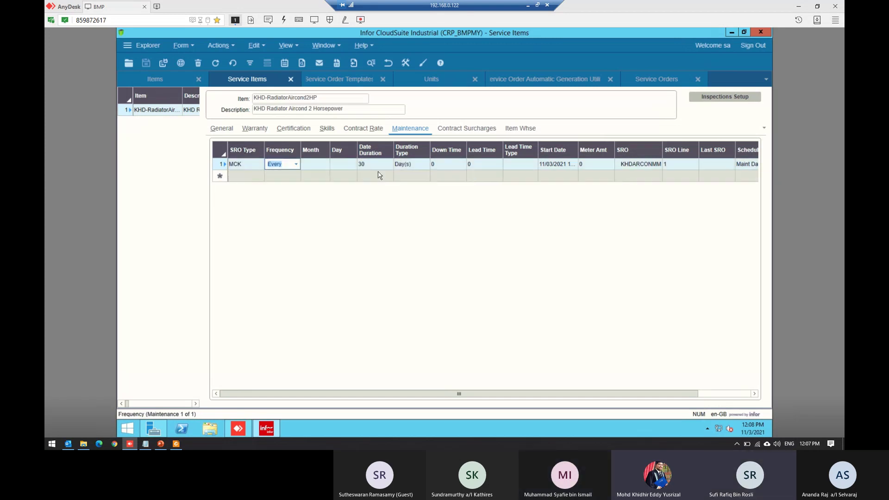
{"action": "left_click", "coordinate": [377, 166]}
{"action": "left_click", "coordinate": [413, 167]}
{"action": "left_click", "coordinate": [286, 166]}
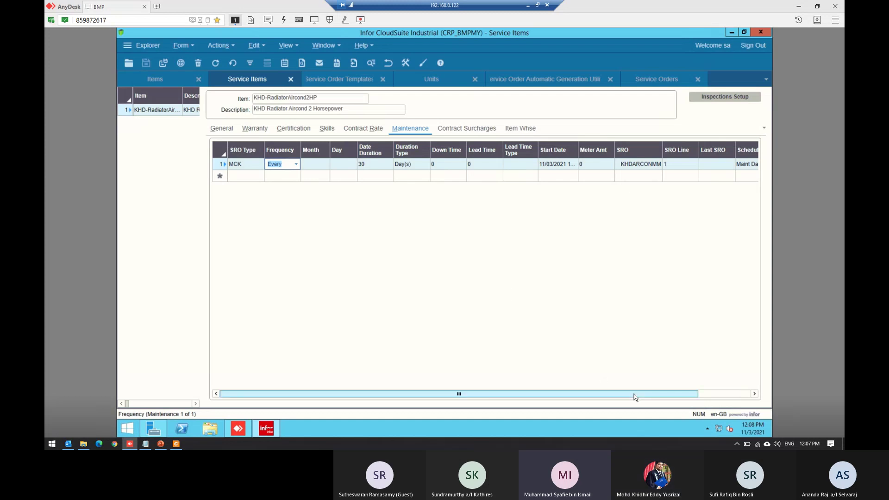
{"action": "left_click_drag", "start_coordinate": [634, 395], "coordinate": [533, 389]}
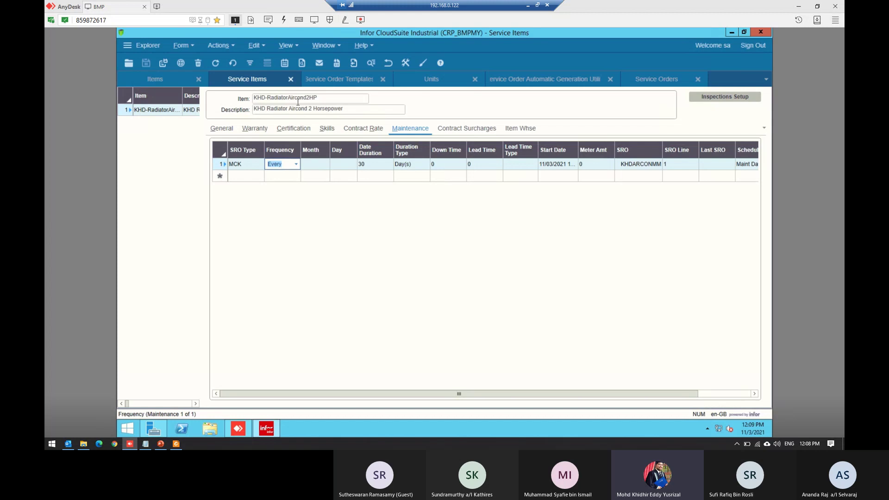
- Copy the item code KHD-RadiatorAircond2HP from the service item record
{"action": "left_click", "coordinate": [324, 100]}
{"action": "left_click", "coordinate": [361, 98]}
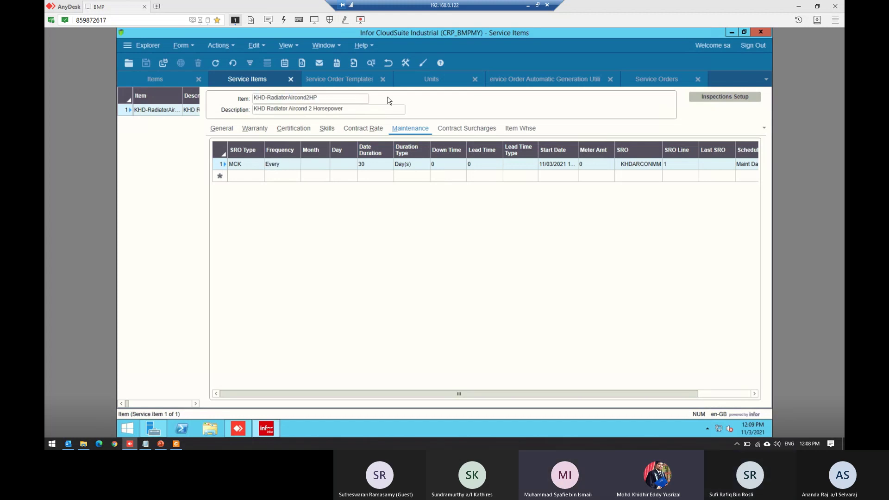
{"action": "left_click_drag", "start_coordinate": [348, 96], "coordinate": [226, 103]}
{"action": "key", "text": "ctrl+c"}
{"action": "left_click", "coordinate": [426, 82]}
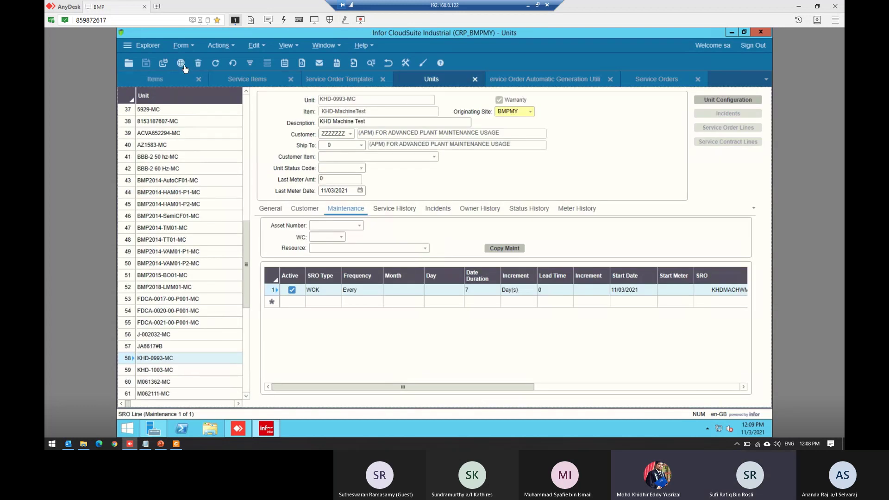
{"action": "key", "text": "ctrl+n"}
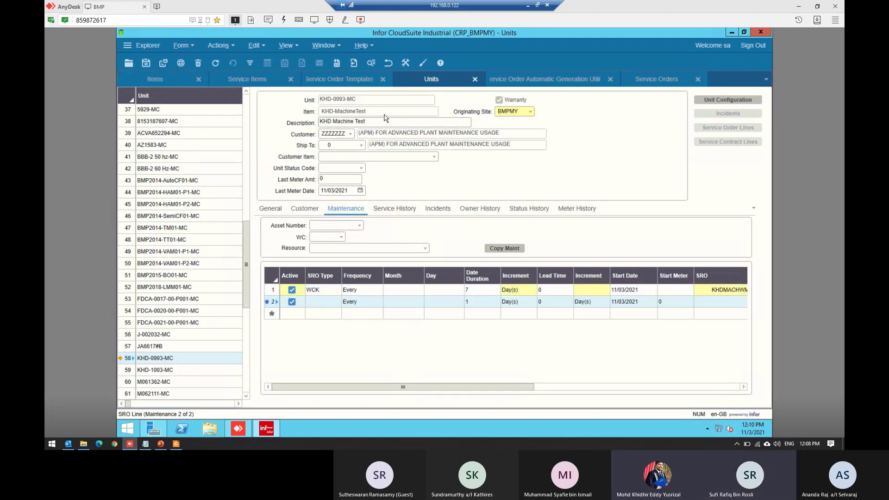
{"action": "left_click", "coordinate": [216, 64]}
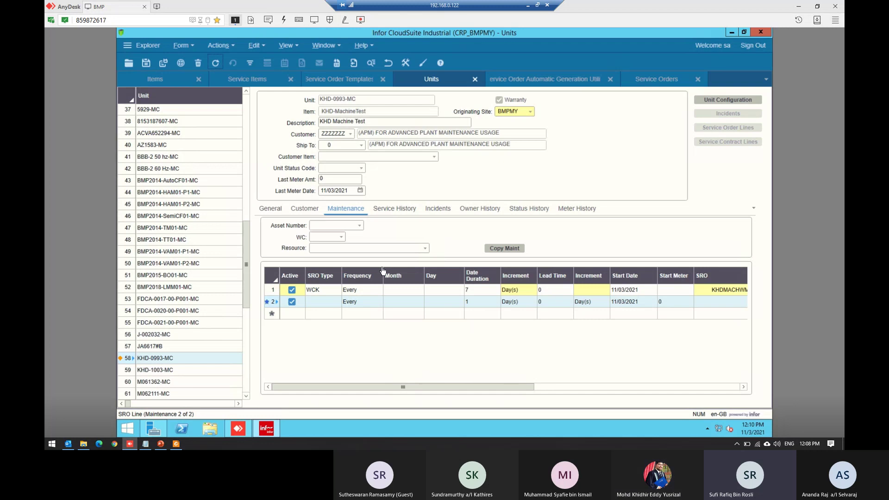
{"action": "left_click", "coordinate": [443, 272]}
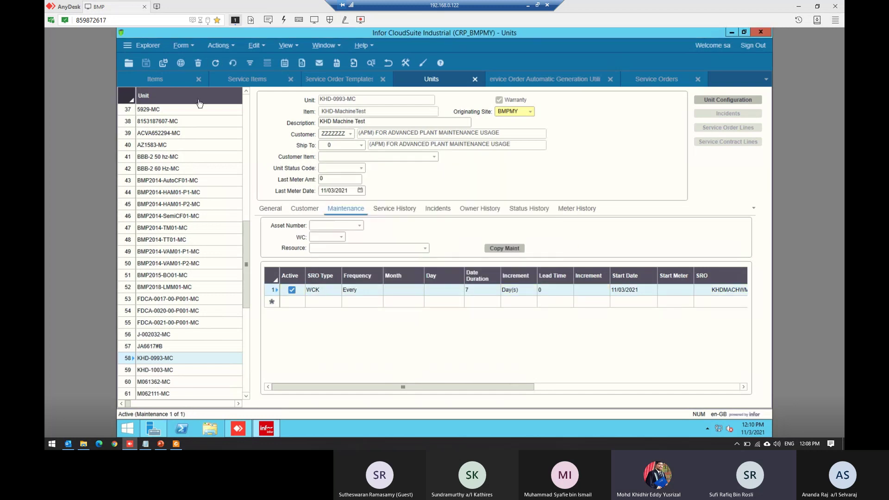
{"action": "left_click", "coordinate": [129, 99]}
{"action": "left_click", "coordinate": [171, 64]}
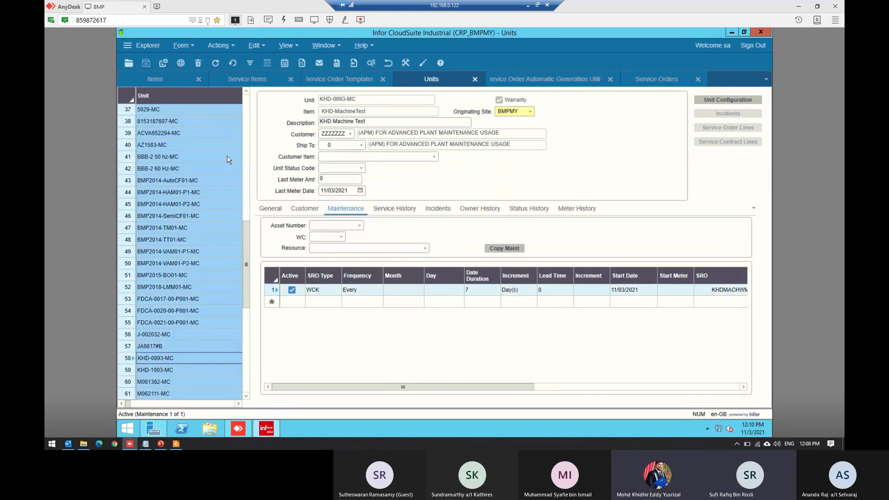
{"action": "left_click", "coordinate": [282, 303]}
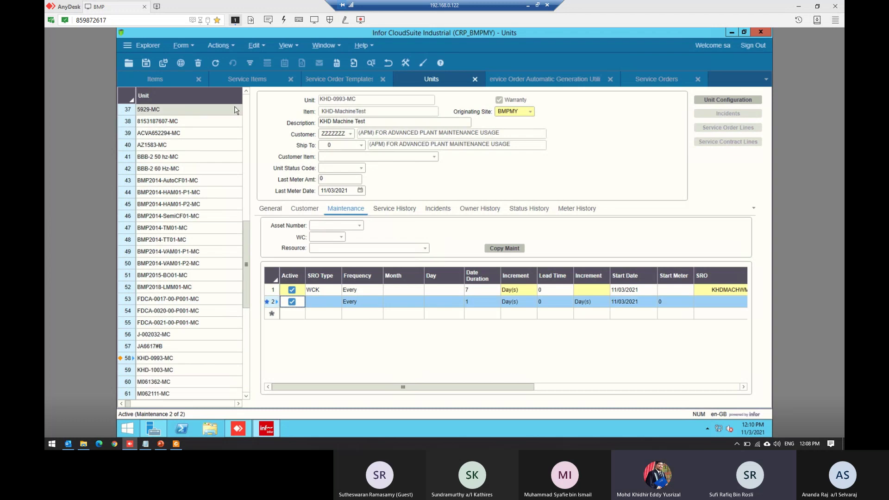
{"action": "left_click", "coordinate": [448, 289]}
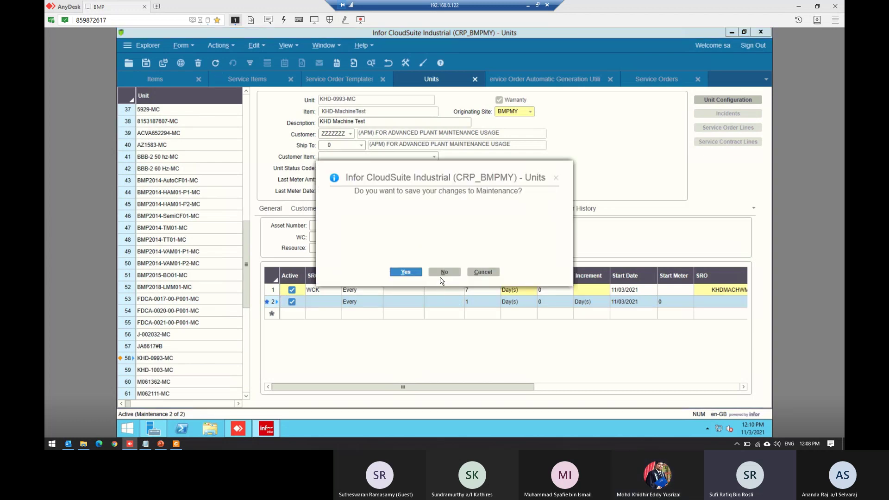
{"action": "left_click", "coordinate": [444, 273]}
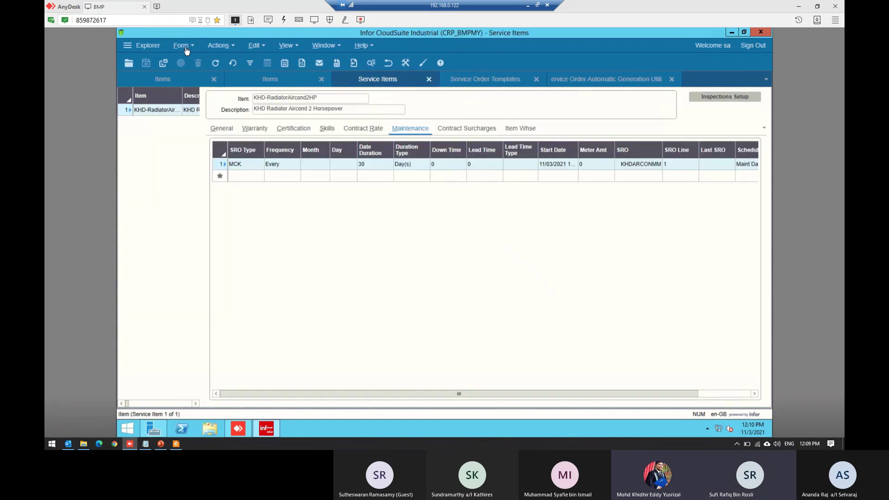
- Reopen the Units form with an empty filter
{"action": "left_click", "coordinate": [183, 45]}
{"action": "left_click", "coordinate": [232, 325]}
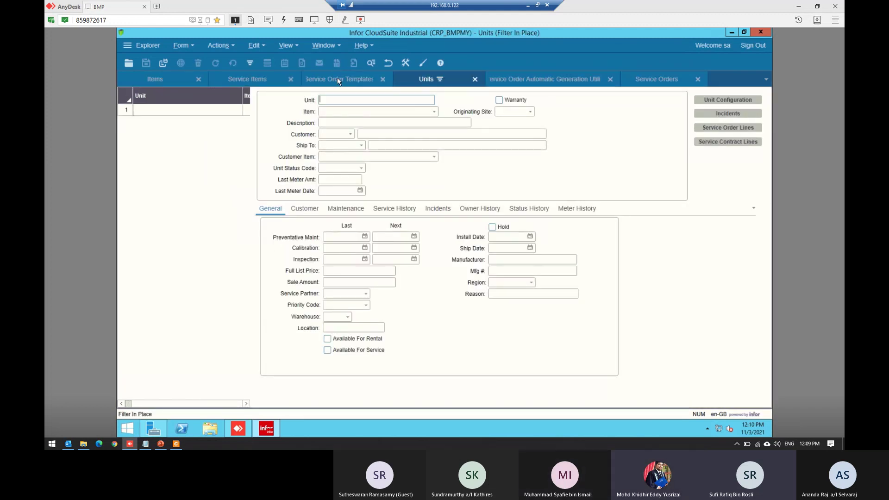
- List all existing units in the Units form
{"action": "left_click", "coordinate": [249, 65]}
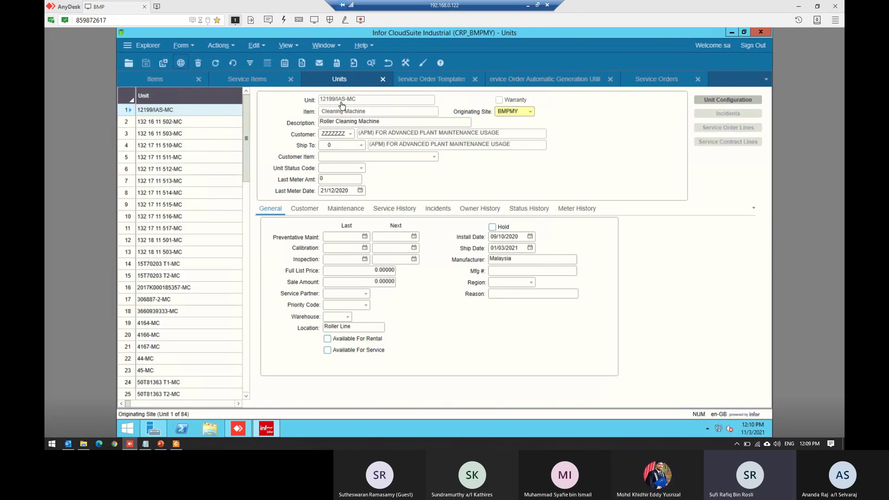
- Create unit KHD-RadAircond-2HP1123 for item KHD-RadiatorAircond2HP, save it and check its maintenance row
{"action": "left_click", "coordinate": [355, 112]}
{"action": "key", "text": "ctrl+v"}
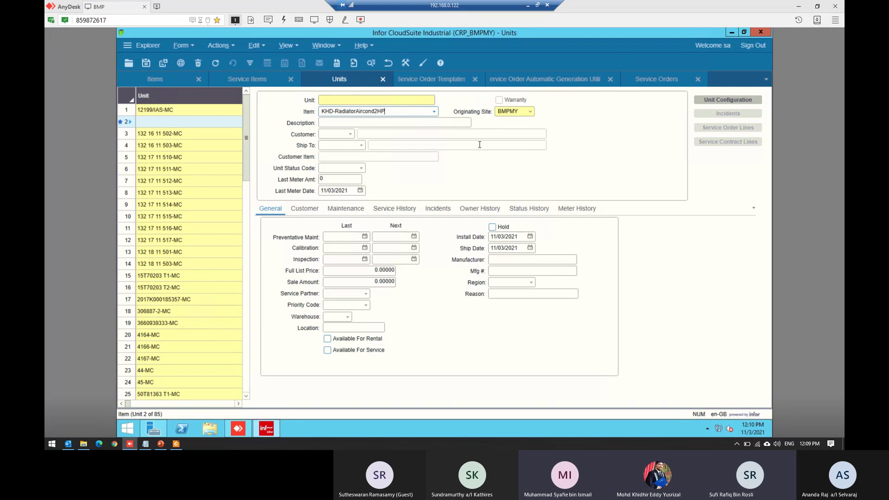
{"action": "key", "text": "Tab"}
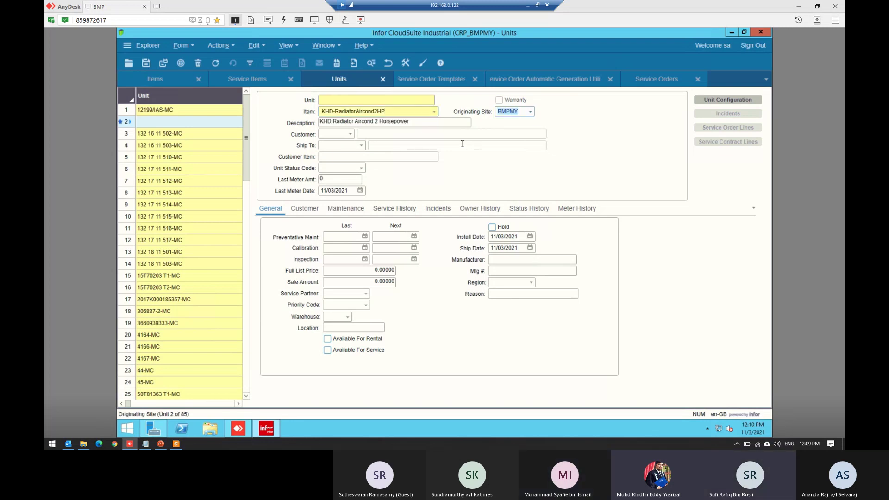
{"action": "left_click", "coordinate": [365, 100]}
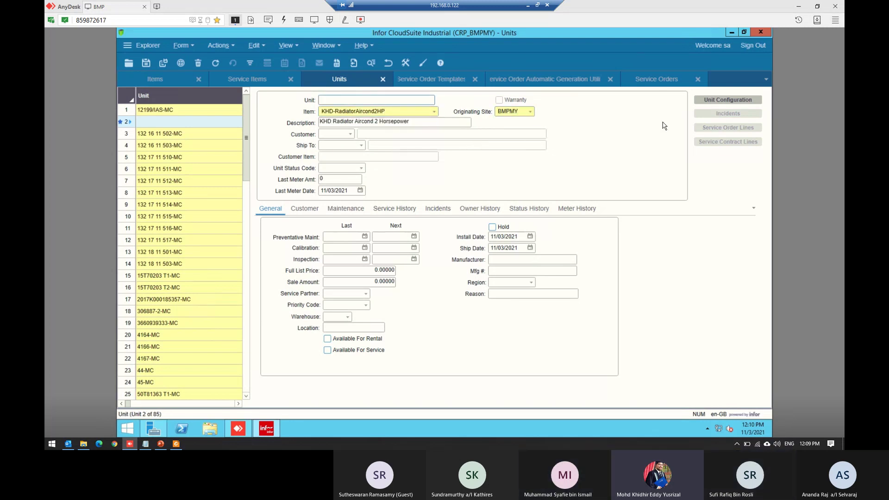
{"action": "type", "text": "KHD-"}
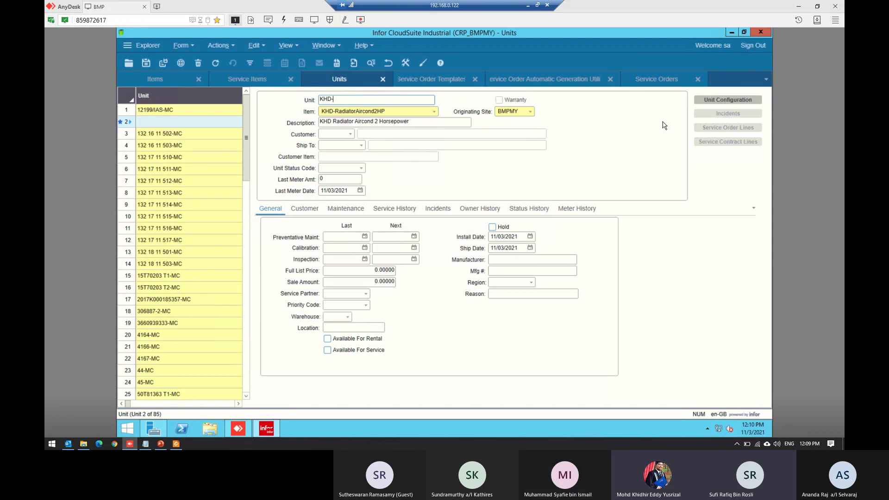
{"action": "type", "text": "RA"}
{"action": "key", "text": "BackSpace"}
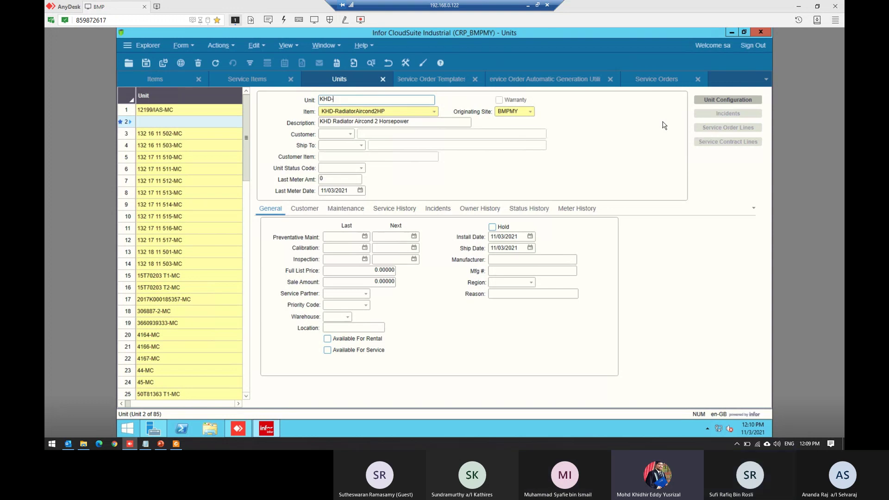
{"action": "type", "text": "RAD"}
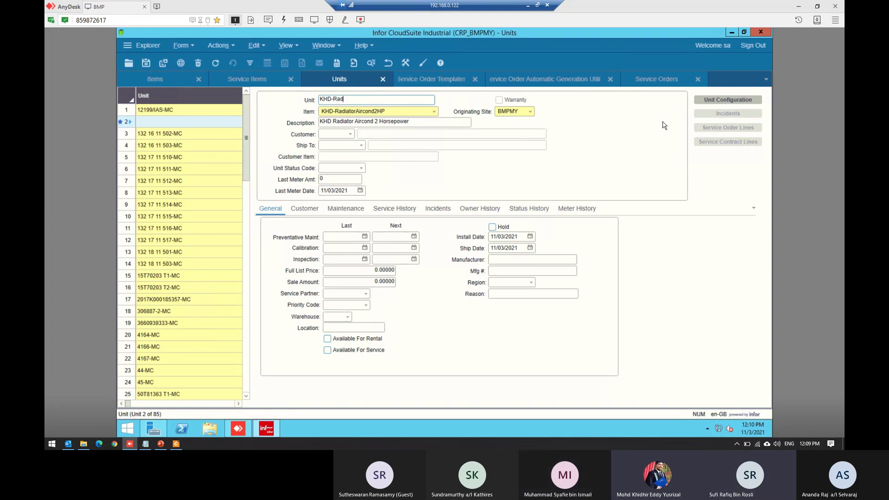
{"action": "type", "text": "Aircond-2HP1123"}
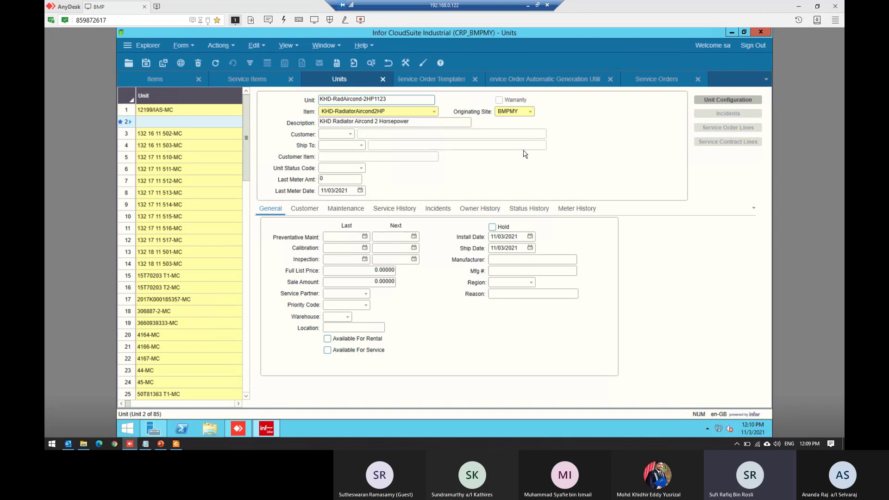
{"action": "left_click", "coordinate": [323, 209]}
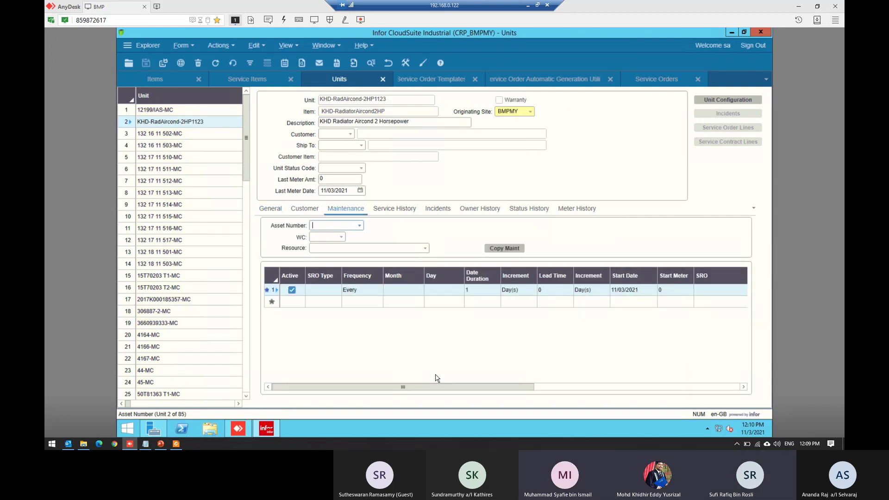
{"action": "left_click_drag", "start_coordinate": [452, 387], "coordinate": [423, 395]}
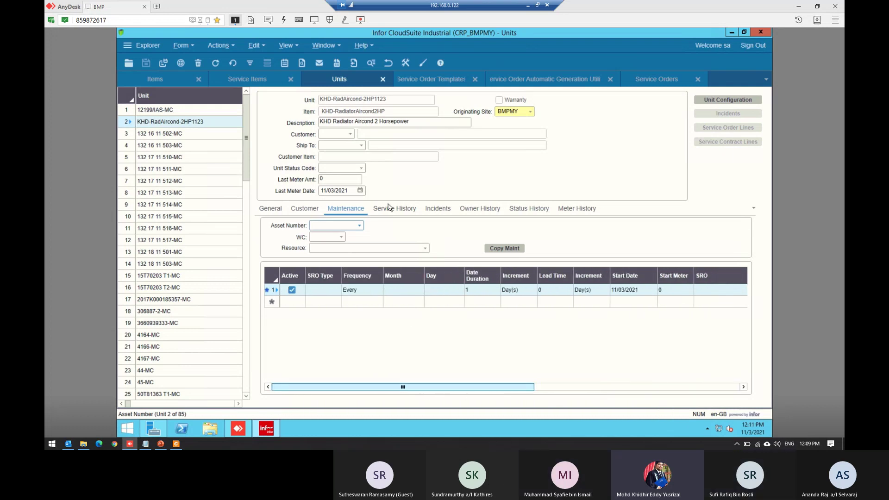
- Delete unit KHD-RadAircond-2HP1123 and save the deletion
{"action": "left_click", "coordinate": [346, 100]}
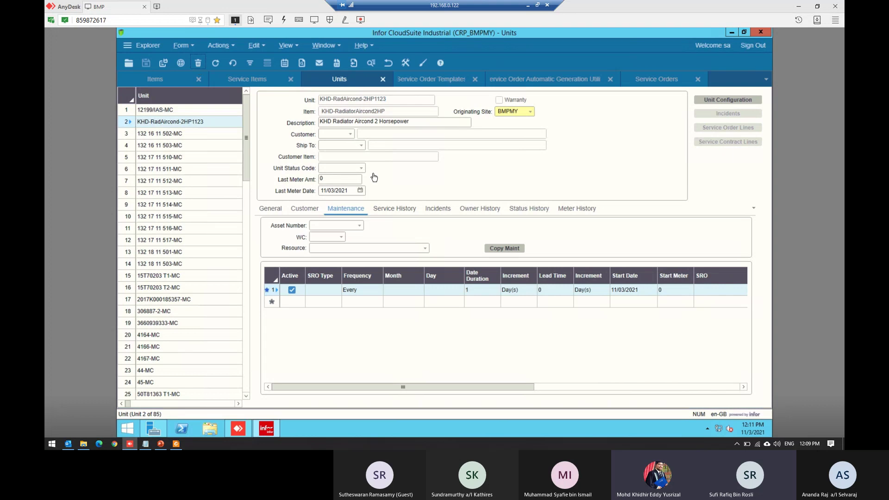
{"action": "key", "text": "ctrl+d"}
{"action": "left_click", "coordinate": [434, 271]}
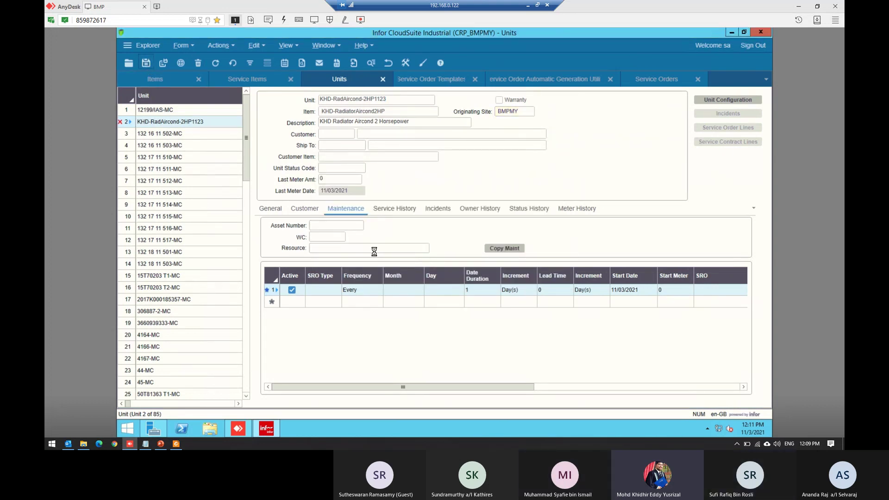
{"action": "key", "text": "ctrl+s"}
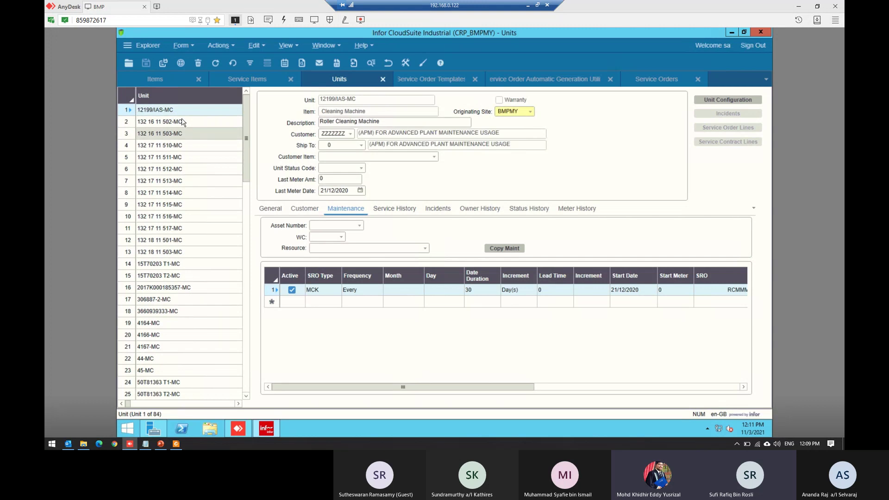
- Start another unit for item KHD-RadiatorAircond2HP with the unit number KHD-12392-001
{"action": "left_click", "coordinate": [361, 111]}
{"action": "type", "text": "KHD-RadiatorAircond2HP"}
{"action": "key", "text": "Tab"}
{"action": "left_click", "coordinate": [371, 100]}
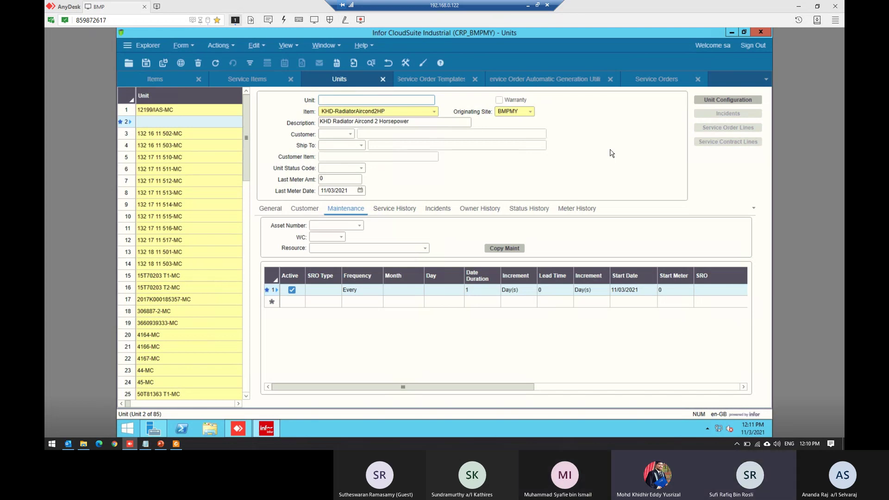
{"action": "type", "text": "KHD-"}
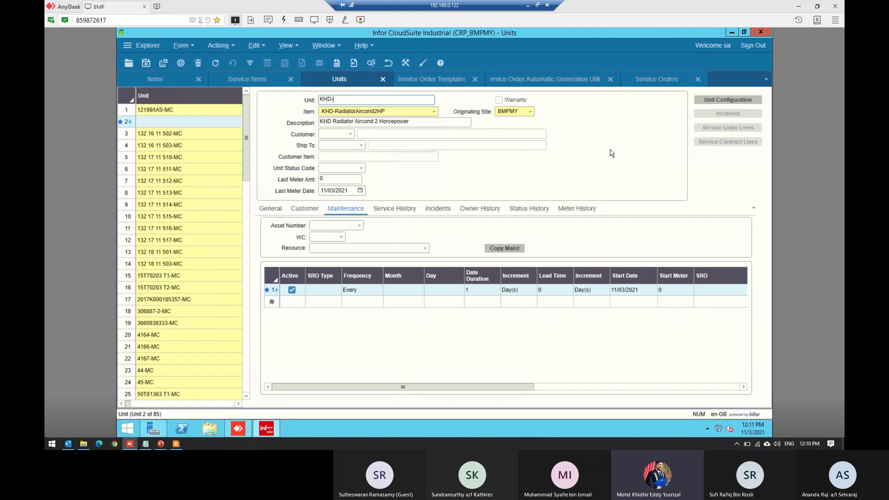
{"action": "type", "text": "12392-001"}
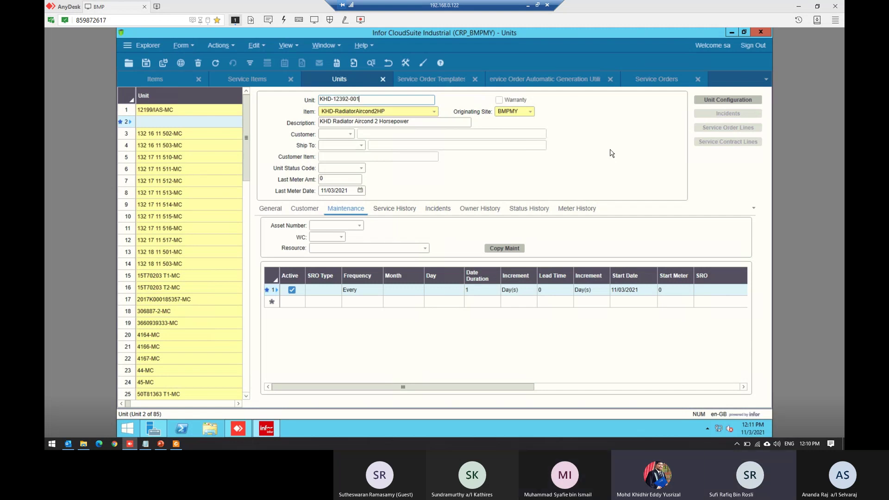
- Change the new unit's number to KHDAC-12392-001 and save the unit
{"action": "key", "text": "Left"}
{"action": "key", "text": "Left"}
{"action": "key", "text": "Left"}
{"action": "key", "text": "Left"}
{"action": "key", "text": "Left"}
{"action": "key", "text": "Left"}
{"action": "key", "text": "Left"}
{"action": "type", "text": "AC"}
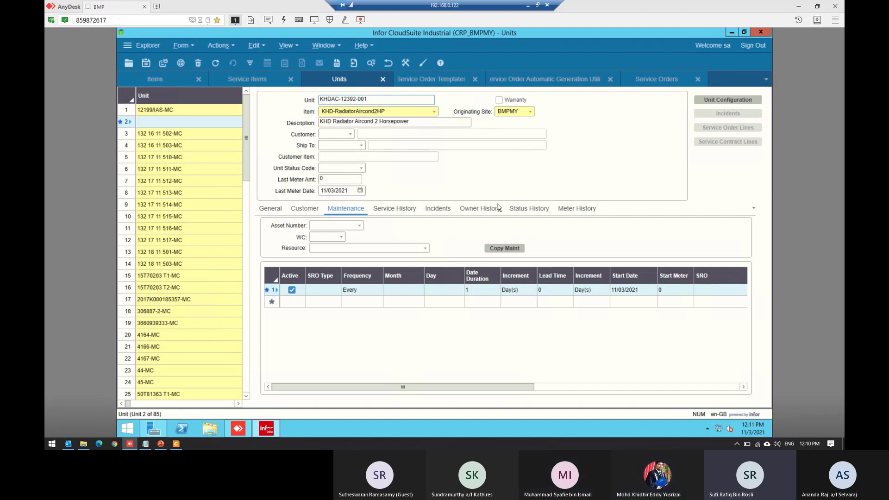
{"action": "key", "text": "ctrl+s"}
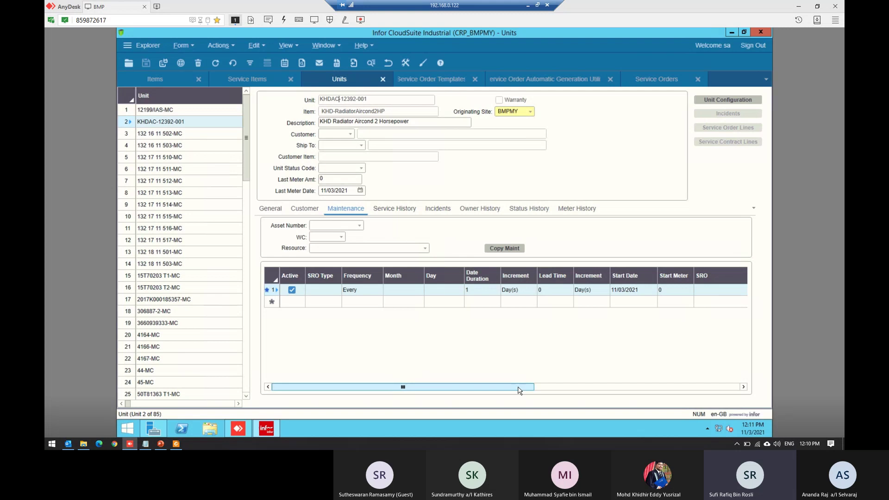
- Locate unit KHDAC-12392-001 in the refreshed unit list and check the template and schedule settings in its maintenance row
{"action": "left_click_drag", "start_coordinate": [397, 387], "coordinate": [730, 388]}
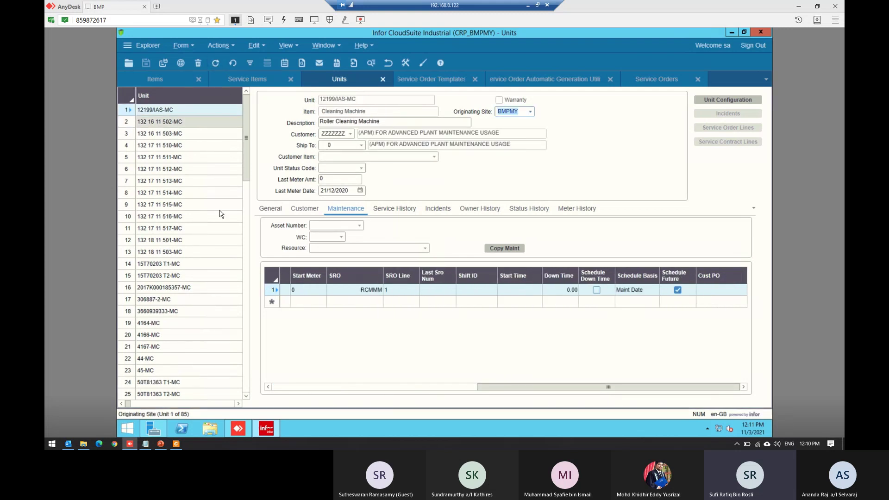
{"action": "scroll", "coordinate": [195, 319], "scroll_direction": "down", "scroll_amount": 1}
{"action": "scroll", "coordinate": [195, 318], "scroll_direction": "down", "scroll_amount": 8}
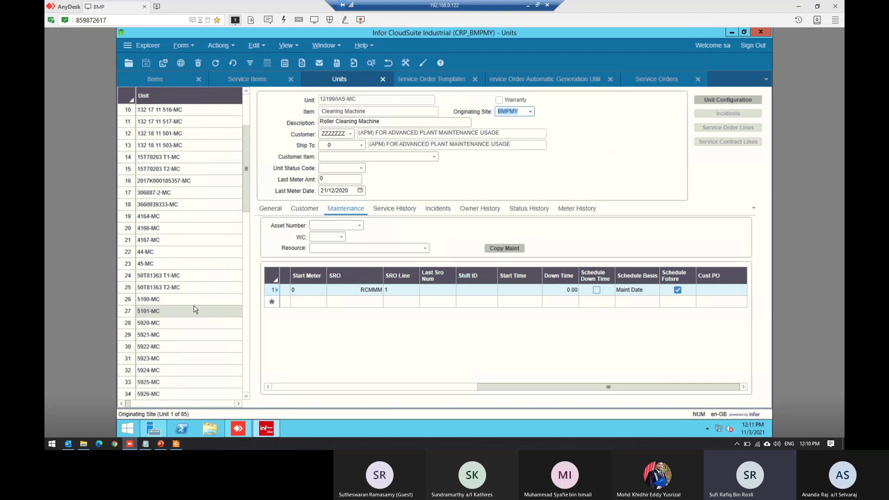
{"action": "scroll", "coordinate": [198, 296], "scroll_direction": "down", "scroll_amount": 7}
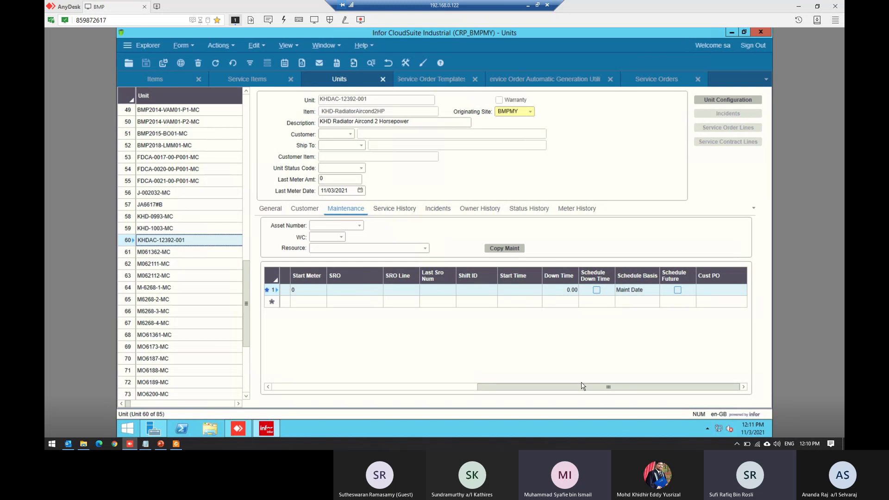
{"action": "left_click", "coordinate": [427, 387]}
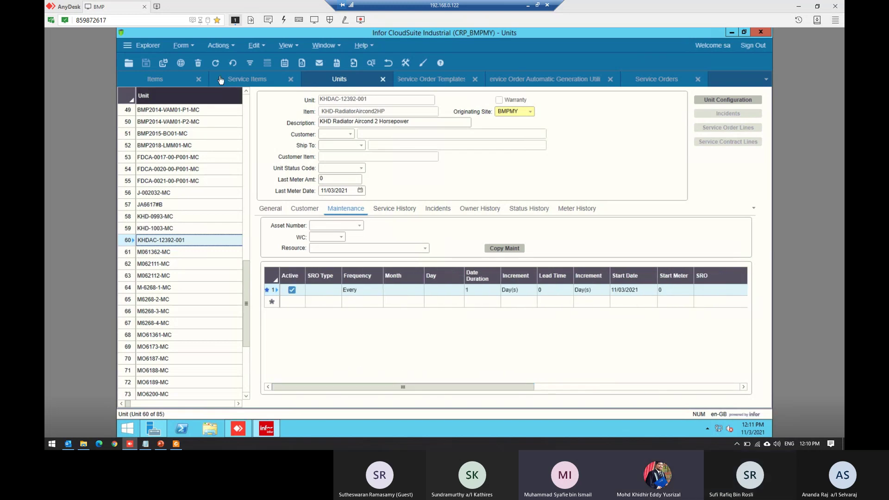
- Delete unit KHDAC-12392-001 and save the deletion
{"action": "left_click", "coordinate": [198, 62]}
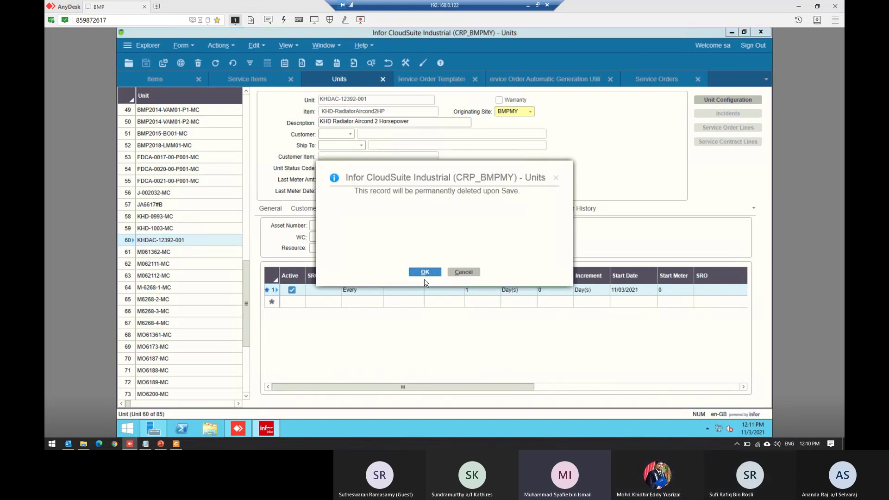
{"action": "left_click", "coordinate": [423, 272]}
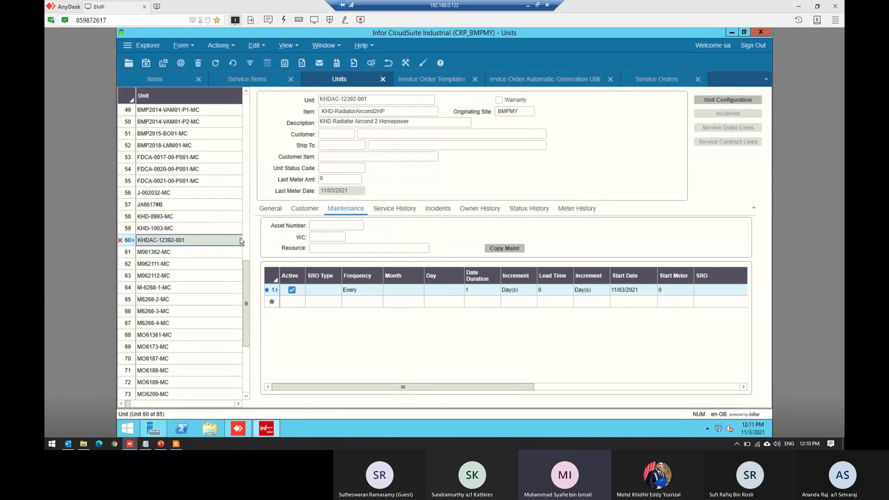
{"action": "key", "text": "ctrl+s"}
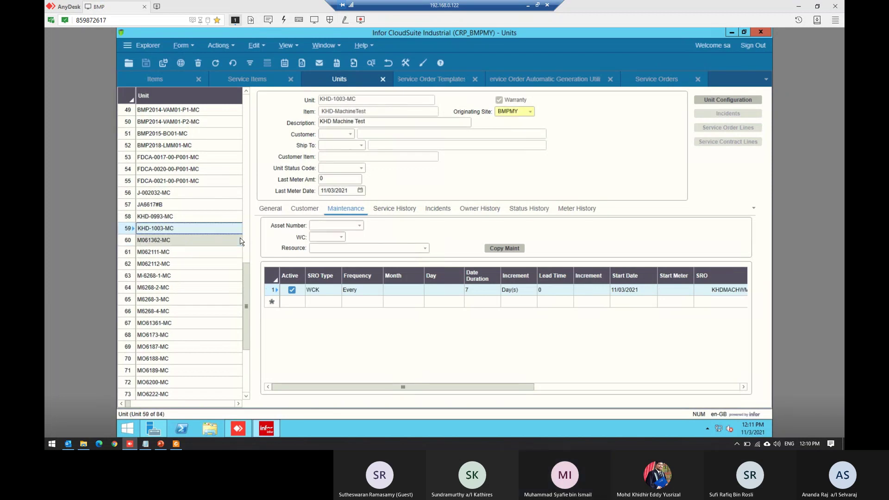
- Create unit KHD-1111-AC for item KHD-RadiatorAircond2HP and save it
{"action": "left_click", "coordinate": [183, 66]}
{"action": "left_click", "coordinate": [380, 112]}
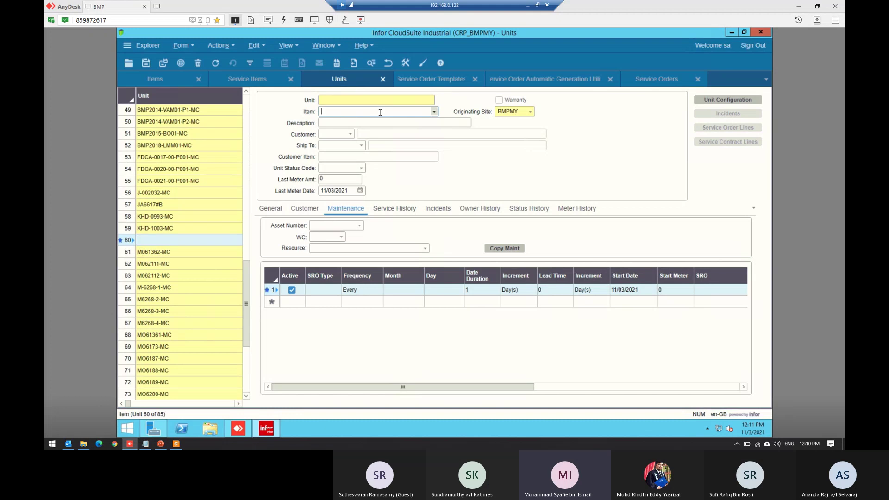
{"action": "type", "text": "KHD-RadiatorAircond2HP"}
{"action": "left_click", "coordinate": [385, 100]}
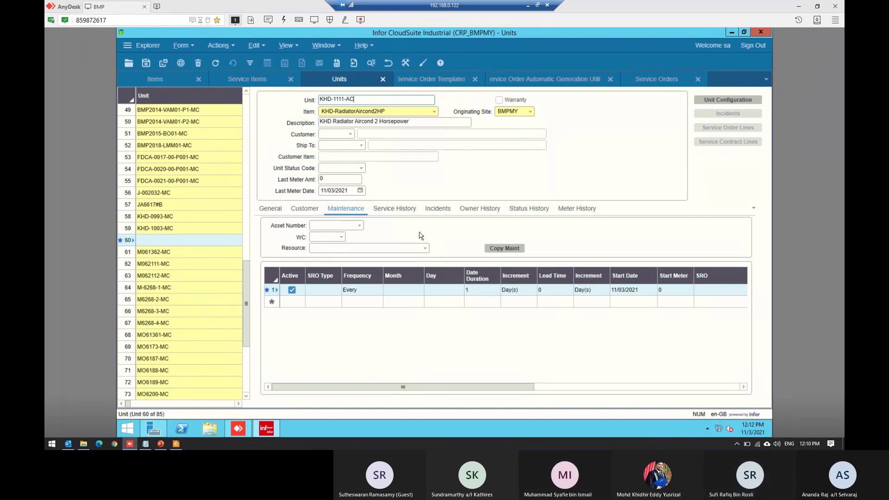
{"action": "key", "text": "ctrl+s"}
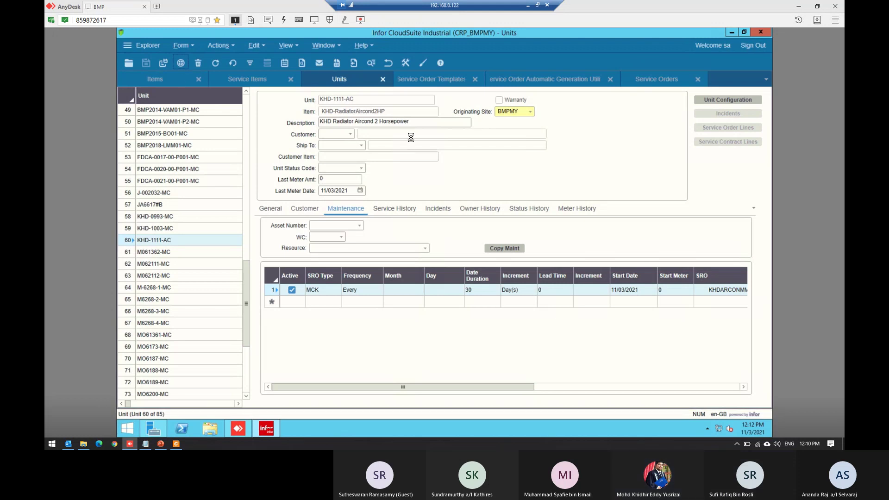
- Add a second unit, KHD-2222-AC, for item KHD-RadiatorAircond2HP
{"action": "key", "text": "ctrl+n"}
{"action": "type", "text": "KHD-2222"}
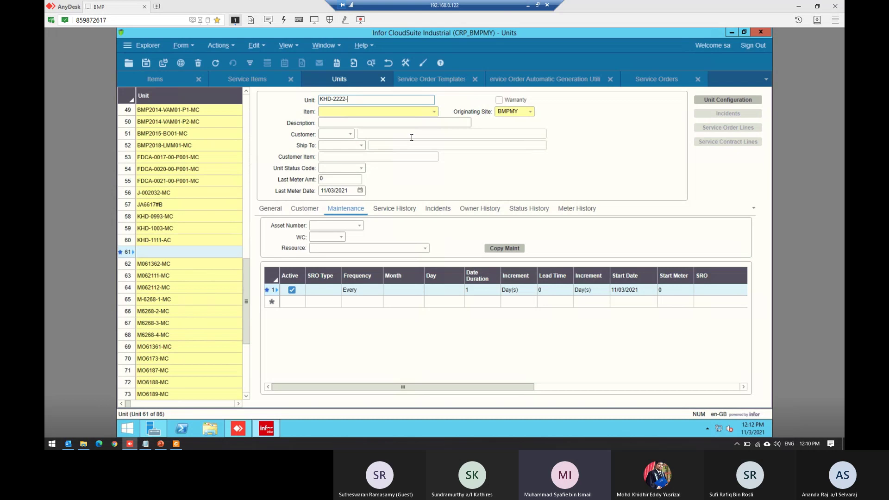
{"action": "key", "text": "Tab"}
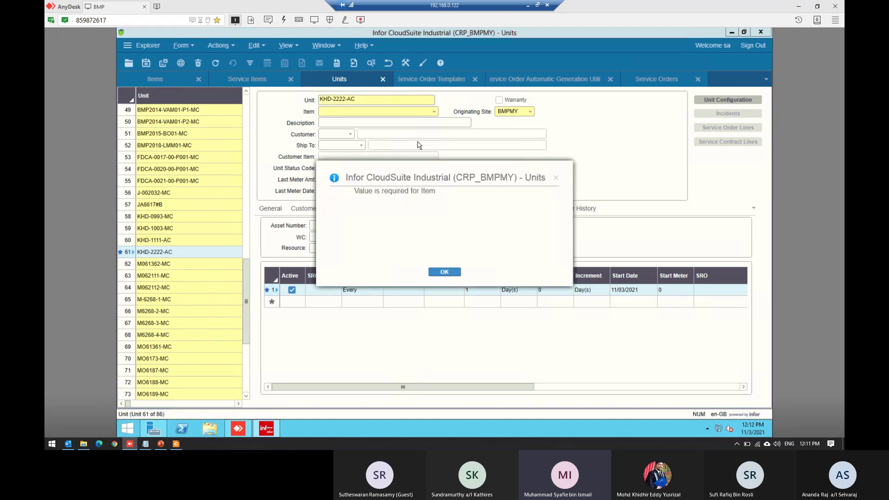
{"action": "left_click", "coordinate": [445, 272]}
{"action": "type", "text": "KHD-RadiatorAircond2HP"}
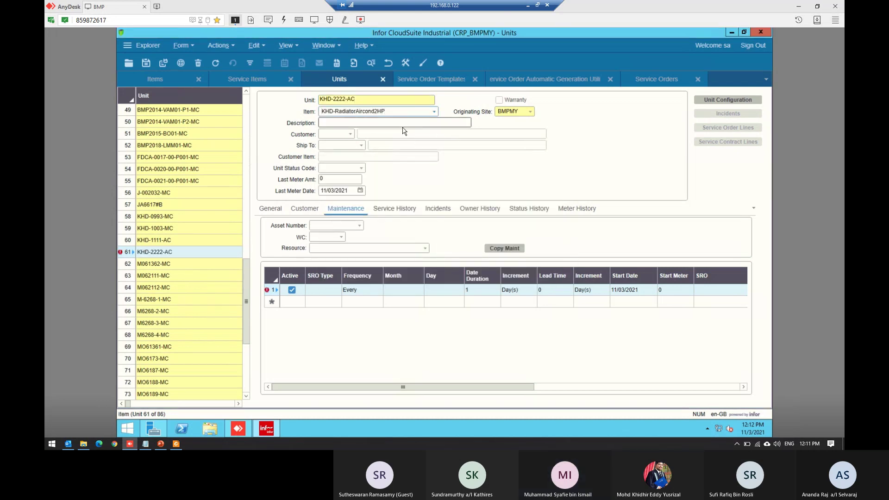
{"action": "key", "text": "Tab"}
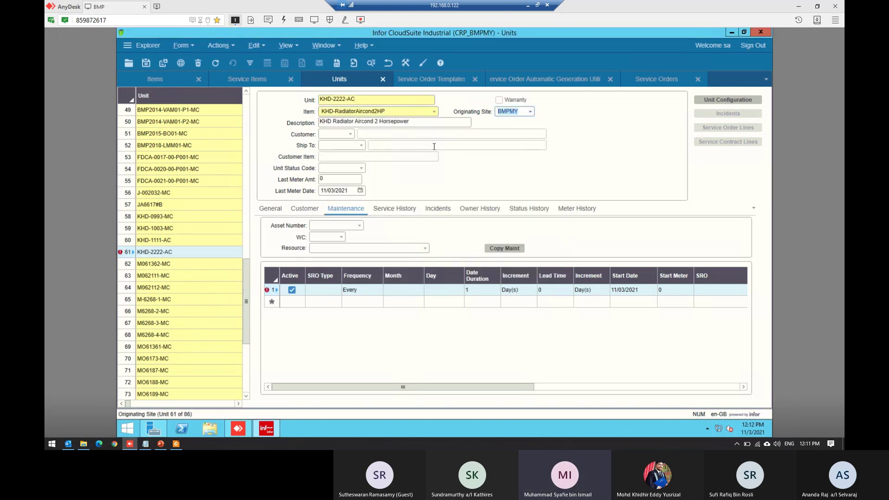
- Review unit KHD-1111-AC's maintenance row, covering its SRO type, frequency, duration, linked template and schedule settings
{"action": "left_click", "coordinate": [149, 238]}
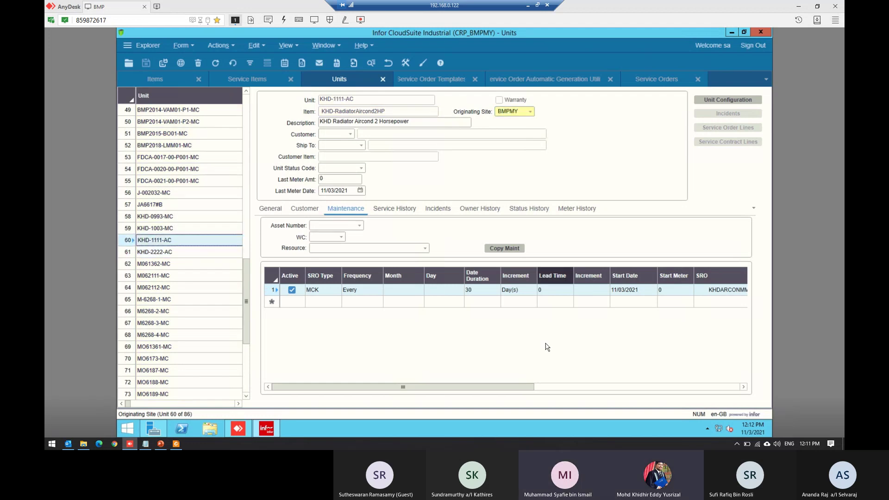
{"action": "left_click_drag", "start_coordinate": [512, 387], "coordinate": [718, 387]}
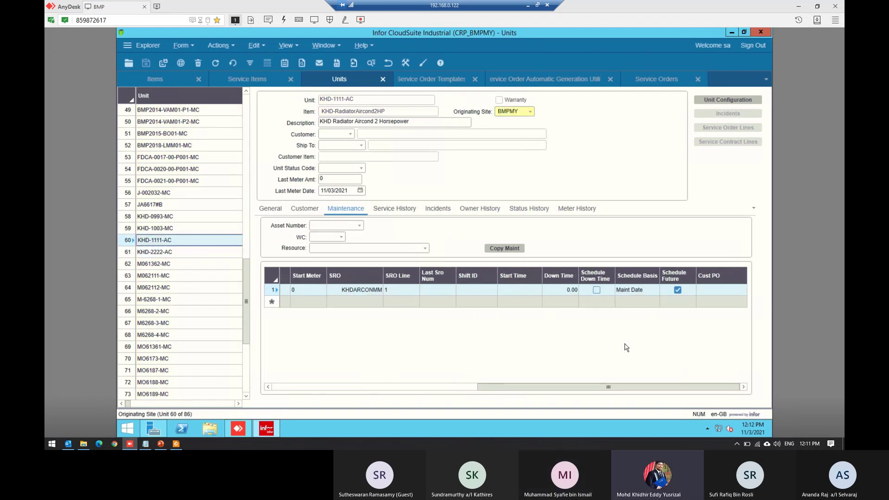
{"action": "left_click_drag", "start_coordinate": [607, 387], "coordinate": [402, 387]}
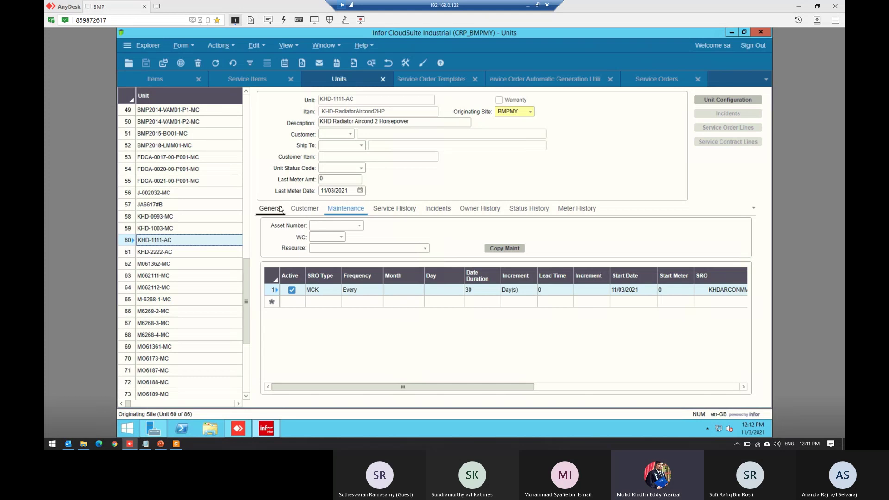
- Assign the customer (APM) FOR ADVANCED PLANT MAINTENANCE USAGE to unit KHD-1111-AC and save the record
{"action": "left_click", "coordinate": [349, 134]}
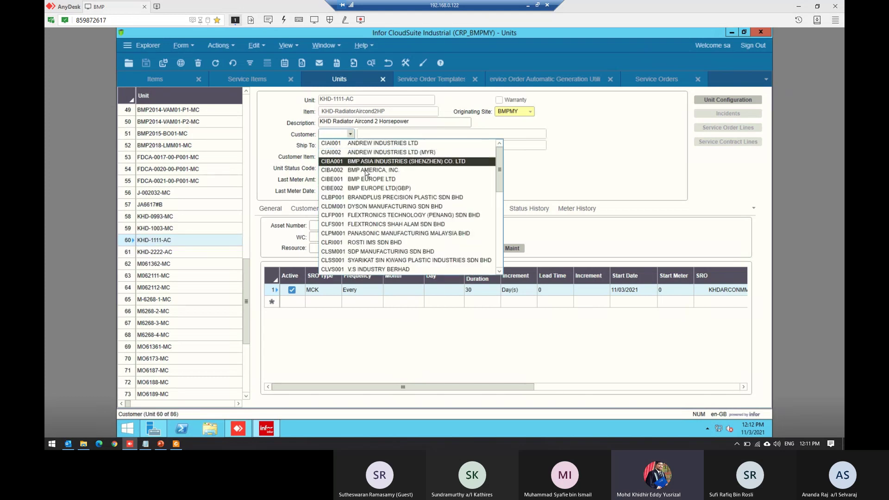
{"action": "scroll", "coordinate": [368, 159], "scroll_direction": "down", "scroll_amount": 5}
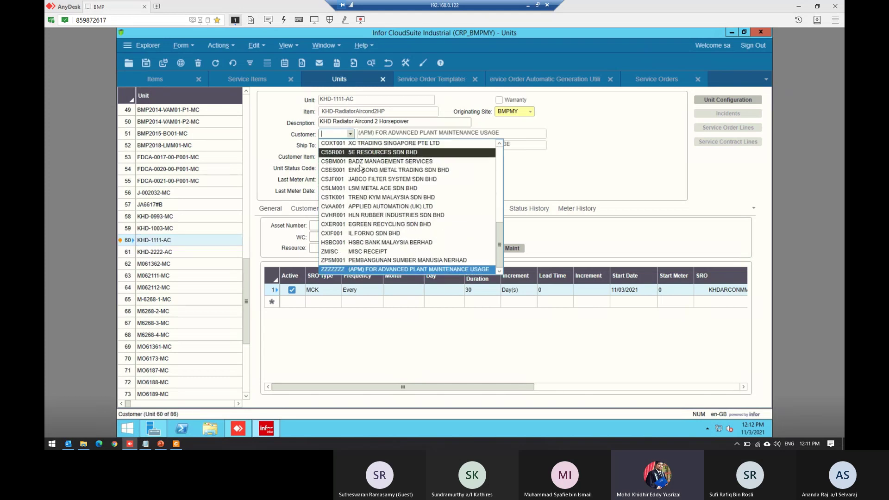
{"action": "left_click", "coordinate": [383, 273]}
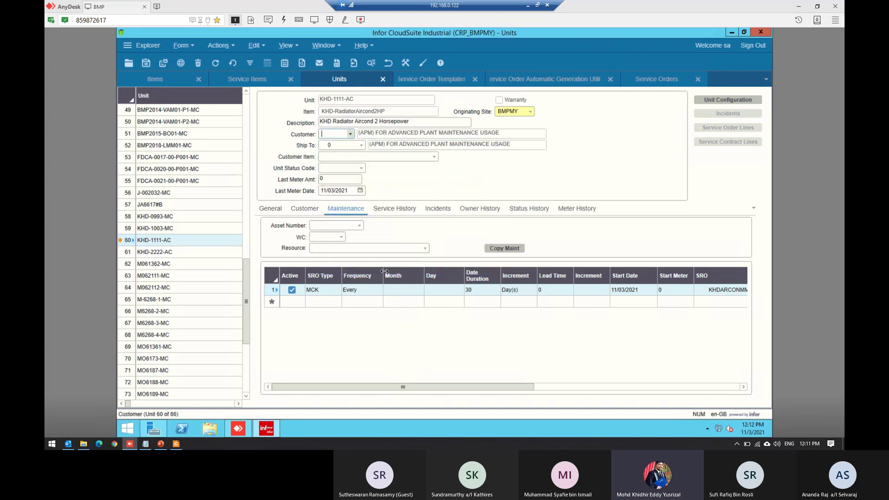
{"action": "left_click", "coordinate": [351, 134]}
{"action": "left_click", "coordinate": [449, 259]}
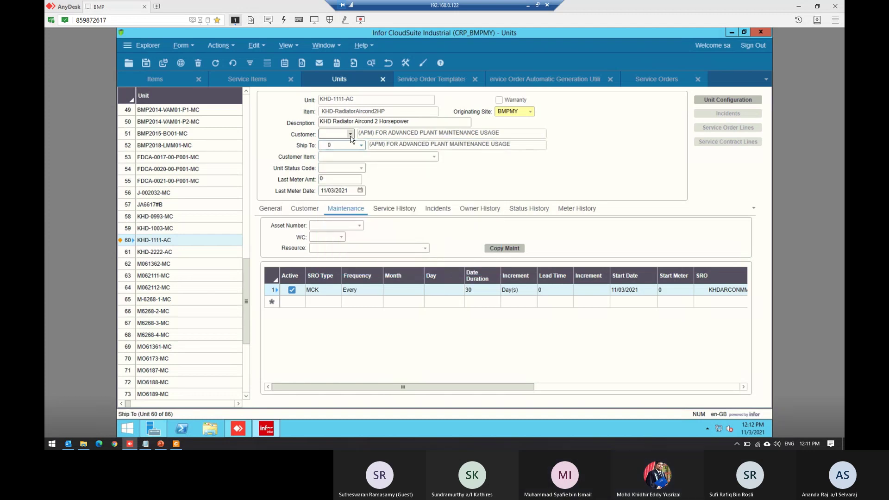
{"action": "left_click", "coordinate": [351, 134]}
{"action": "left_click", "coordinate": [378, 268]}
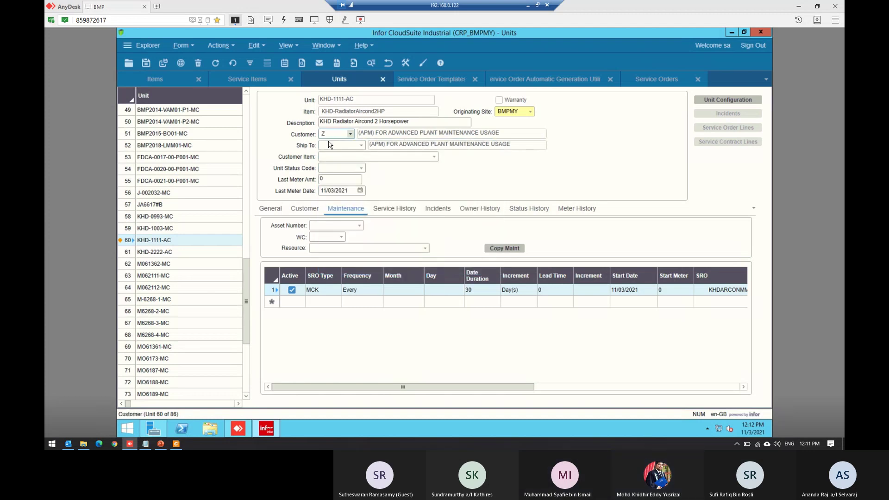
{"action": "left_click", "coordinate": [349, 156]}
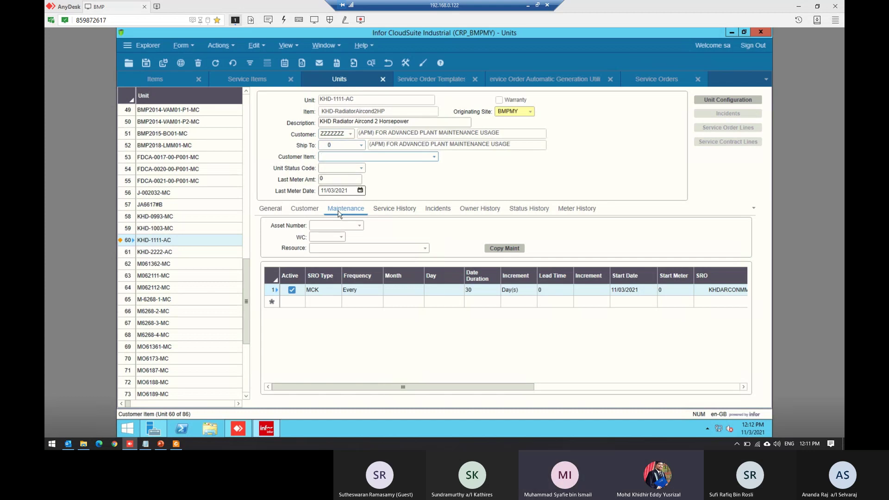
- Set unit KHD-1111-AC's warehouse to MAIN and its location to Factory Floor in the general details
{"action": "left_click", "coordinate": [273, 208]}
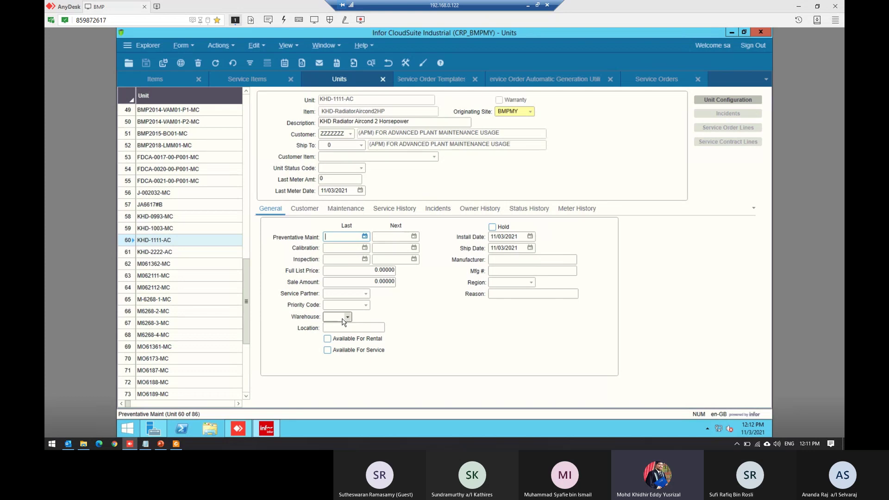
{"action": "left_click", "coordinate": [347, 317]}
{"action": "left_click", "coordinate": [346, 328]}
{"action": "left_click", "coordinate": [347, 329]}
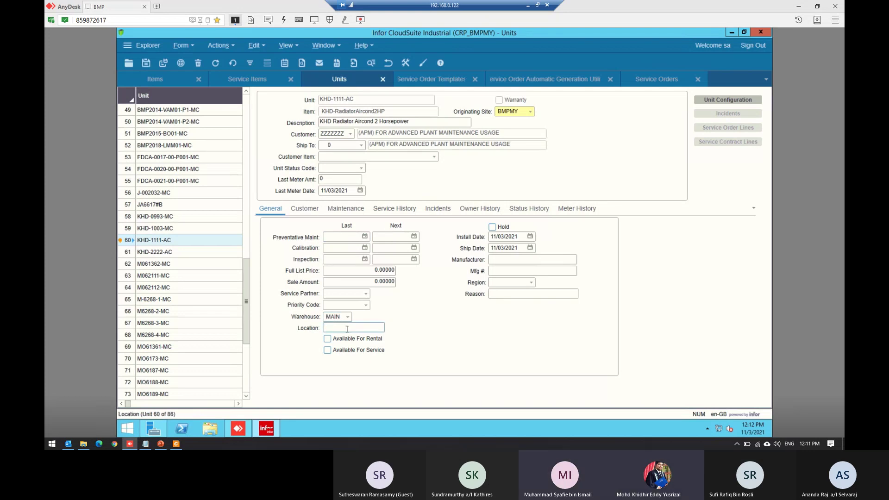
{"action": "type", "text": "T"}
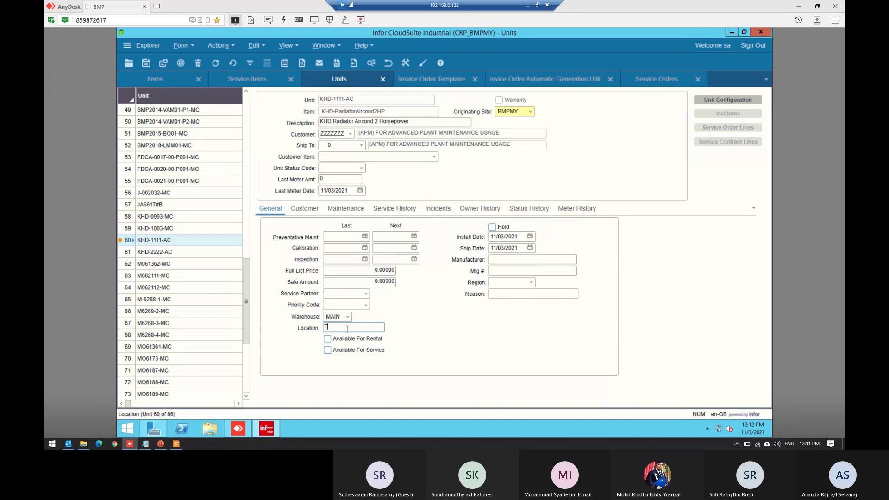
{"action": "type", "text": "Factory"}
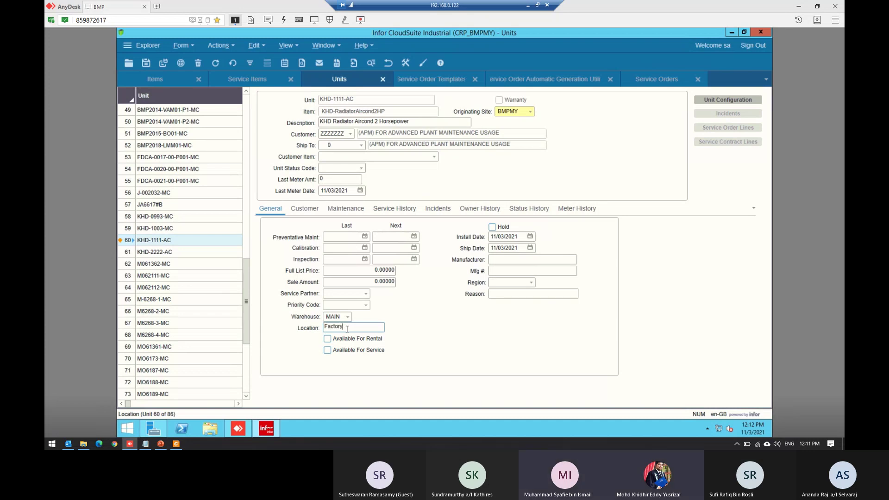
{"action": "type", "text": " Floor"}
- Enter Sony as the manufacturer of unit KHD-1111-AC and save the record
{"action": "left_click", "coordinate": [539, 259]}
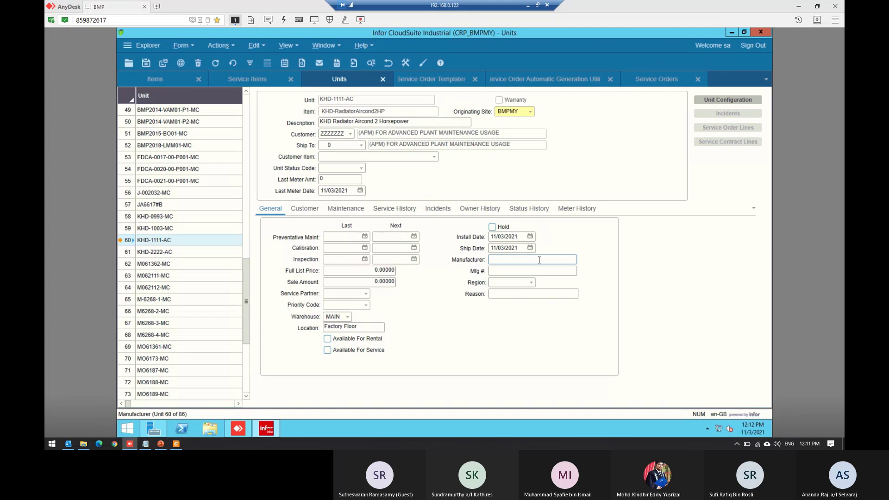
{"action": "type", "text": "Sony"}
{"action": "key", "text": "Tab"}
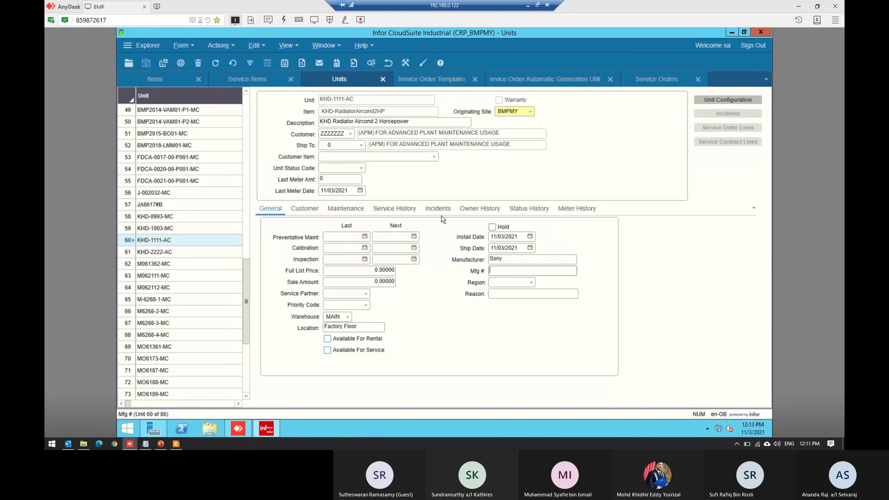
- Review unit KHD-1111-AC's general details, maintenance schedule and unit number
{"action": "left_click", "coordinate": [395, 209]}
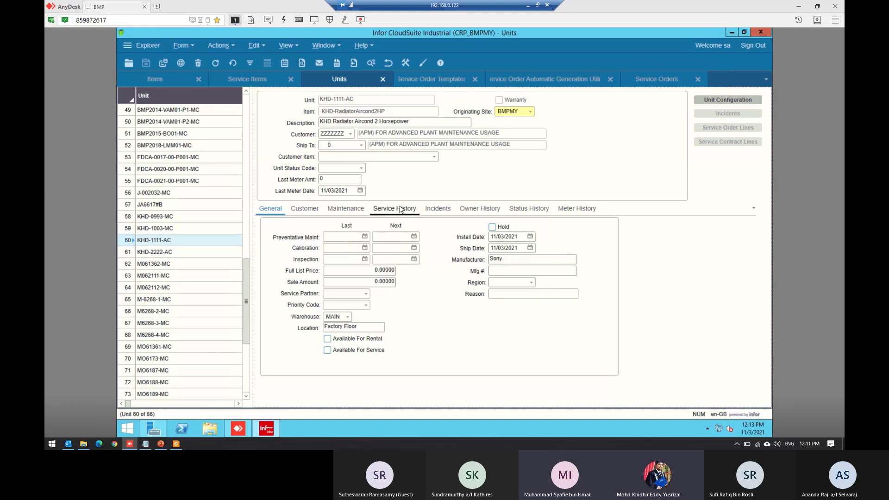
{"action": "left_click", "coordinate": [346, 208]}
{"action": "left_click", "coordinate": [270, 208]}
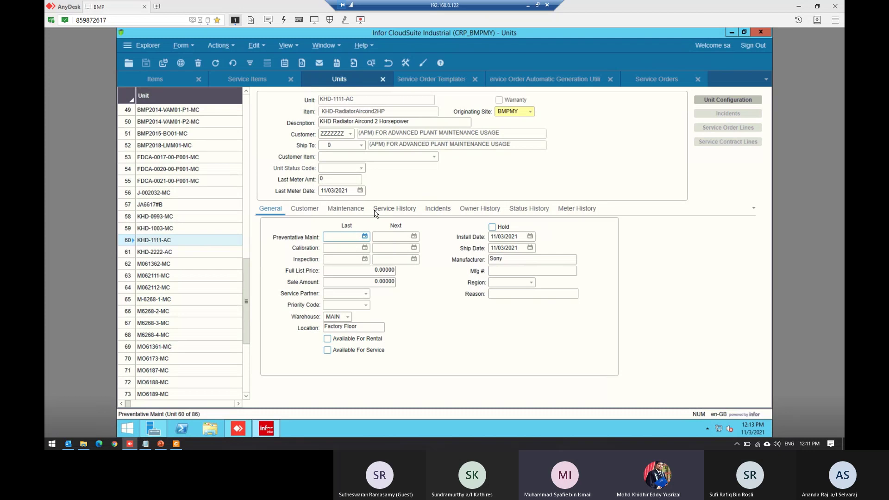
{"action": "left_click", "coordinate": [350, 211]}
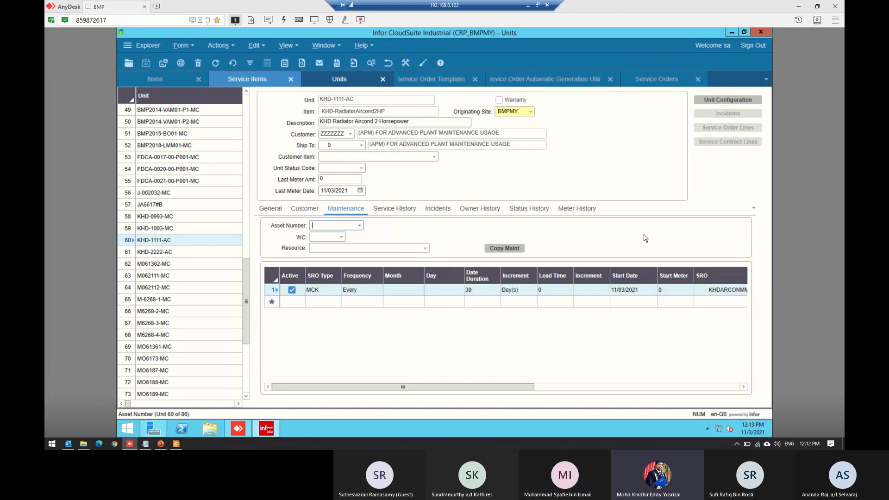
{"action": "left_click", "coordinate": [363, 102]}
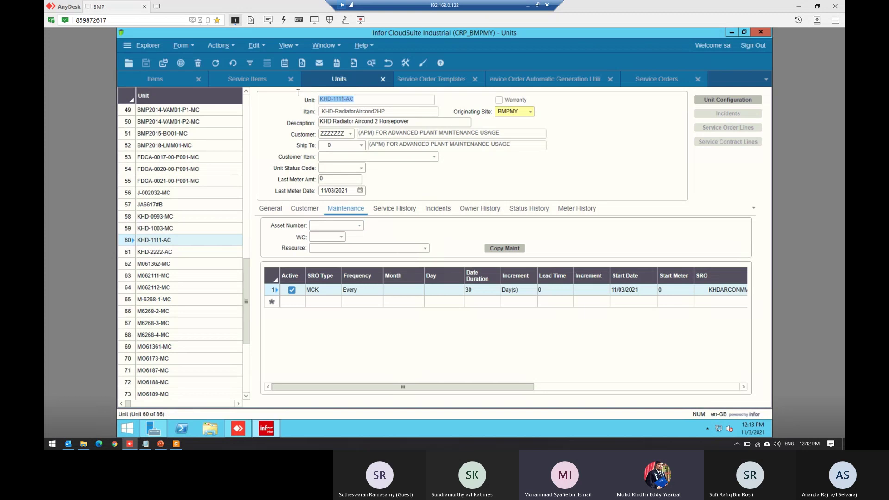
{"action": "left_click", "coordinate": [373, 101]}
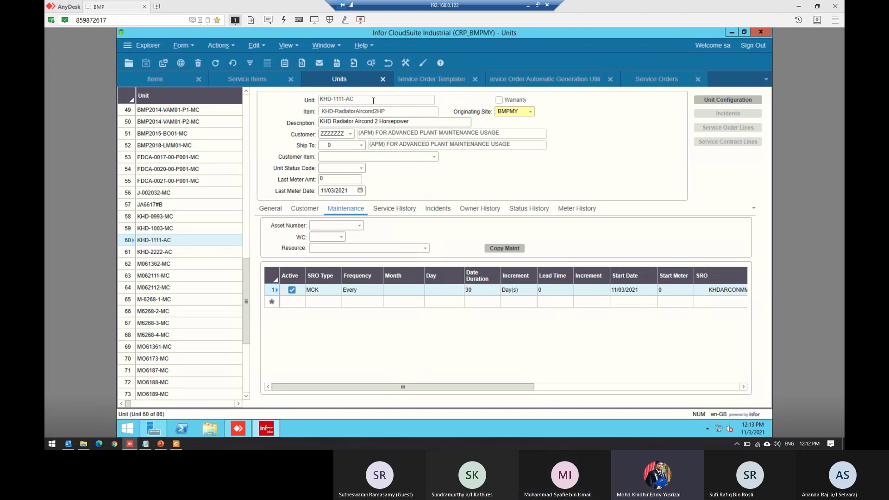
{"action": "double_click", "coordinate": [363, 100]}
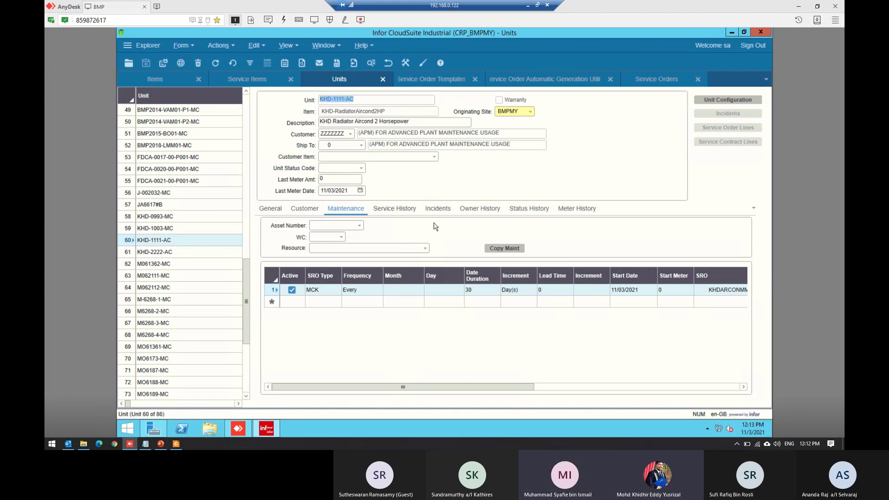
{"action": "left_click", "coordinate": [430, 188]}
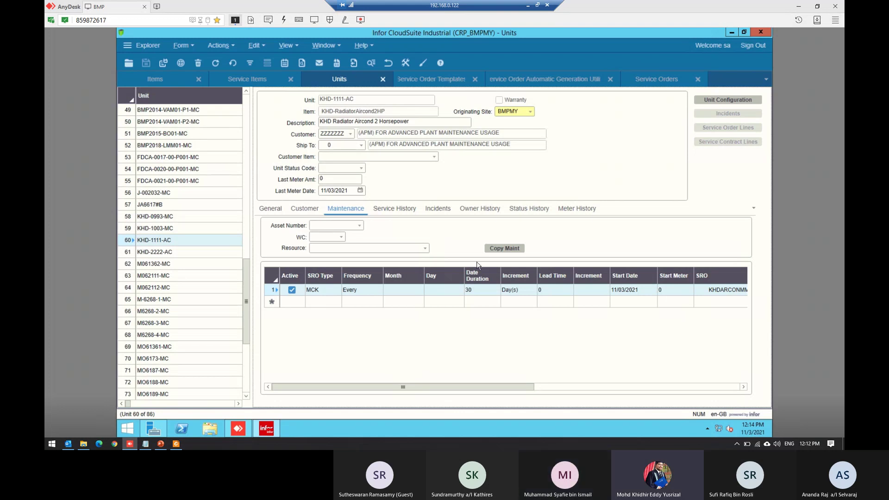
- Copy unit number KHD-1111-AC into both the starting and ending unit of the Service Order Automatic Generation Utility
{"action": "left_click", "coordinate": [528, 79]}
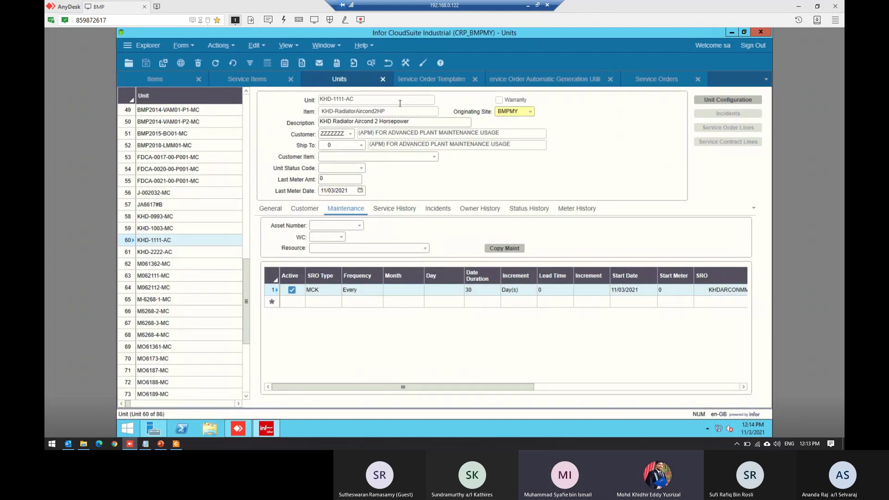
{"action": "left_click_drag", "start_coordinate": [383, 100], "coordinate": [309, 103]}
{"action": "key", "text": "ctrl+c"}
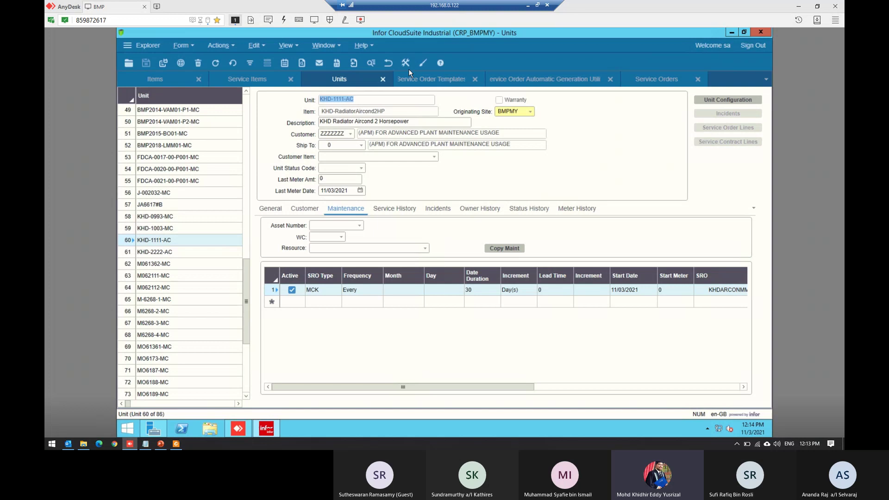
{"action": "left_click", "coordinate": [530, 83]}
{"action": "key", "text": "ctrl+v"}
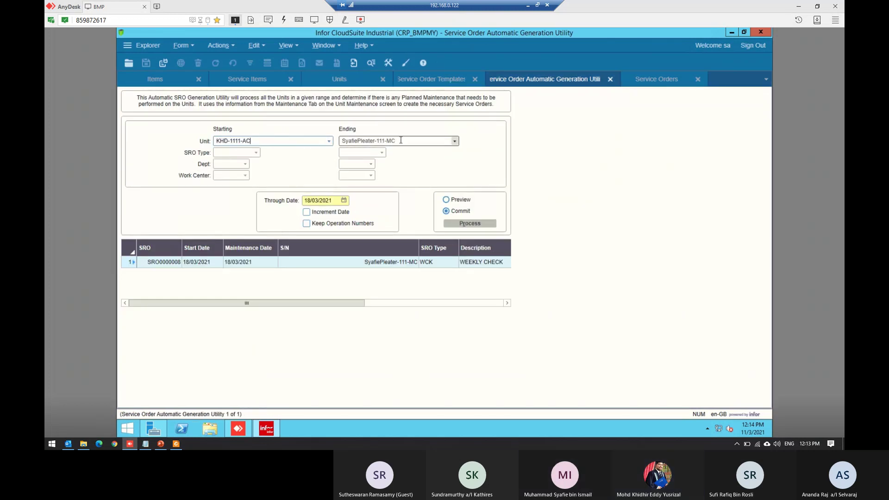
{"action": "triple_click", "coordinate": [401, 141]}
{"action": "key", "text": "ctrl+v"}
- Run the service order generation in Preview mode with the through date set to today, 11/03/2021
{"action": "left_click", "coordinate": [446, 199]}
{"action": "left_click", "coordinate": [343, 200]}
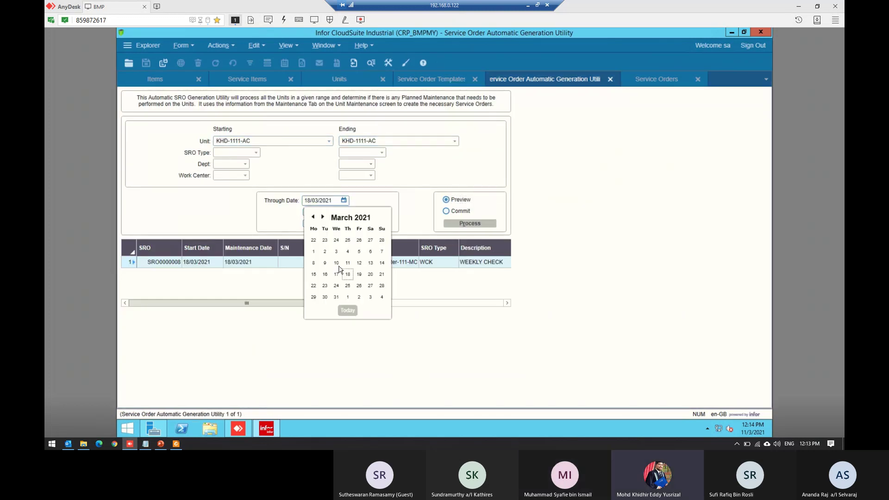
{"action": "left_click", "coordinate": [347, 310]}
{"action": "left_click", "coordinate": [470, 223]}
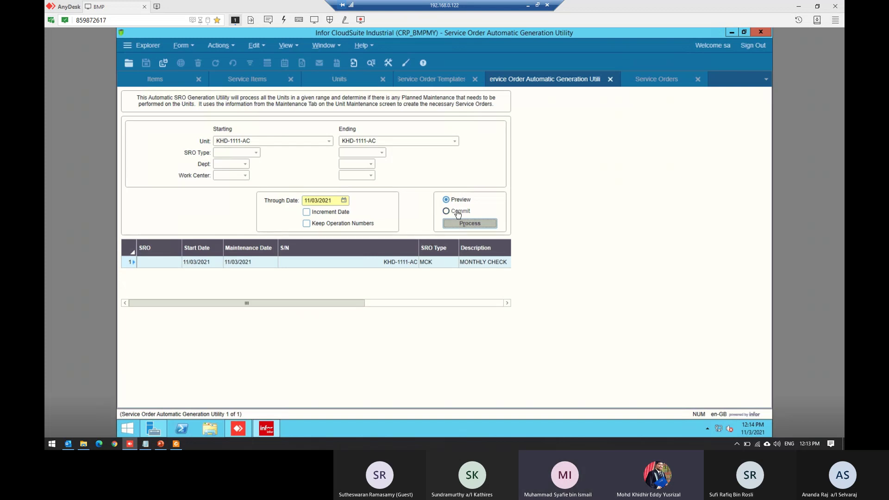
- Switch the generation to Commit and process it to create the monthly check service order for KHD-1111-AC
{"action": "left_click", "coordinate": [458, 212]}
{"action": "left_click", "coordinate": [492, 226]}
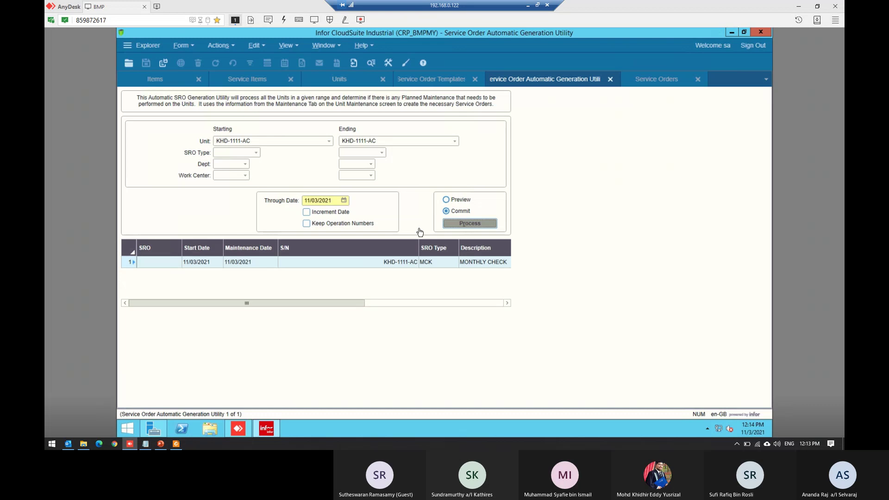
{"action": "left_click", "coordinate": [444, 271]}
- Open the generated service order's details and review its customer, lines and operations, and main information
{"action": "right_click", "coordinate": [175, 263]}
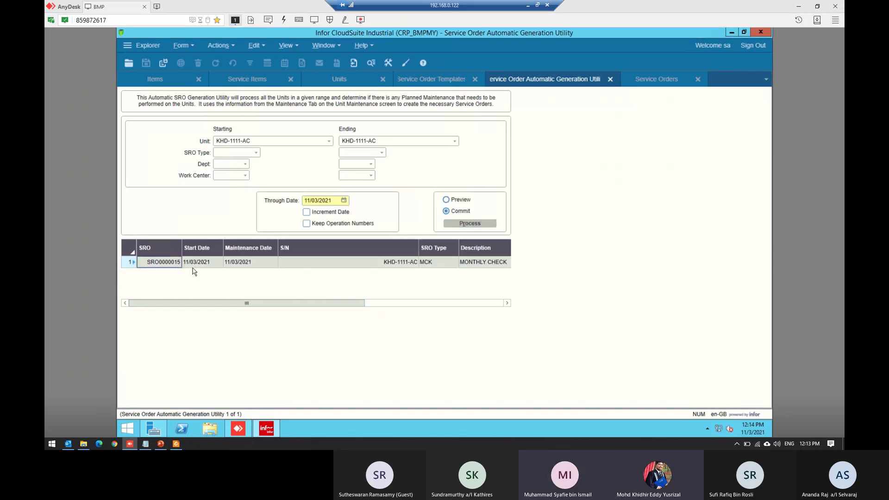
{"action": "left_click", "coordinate": [223, 303]}
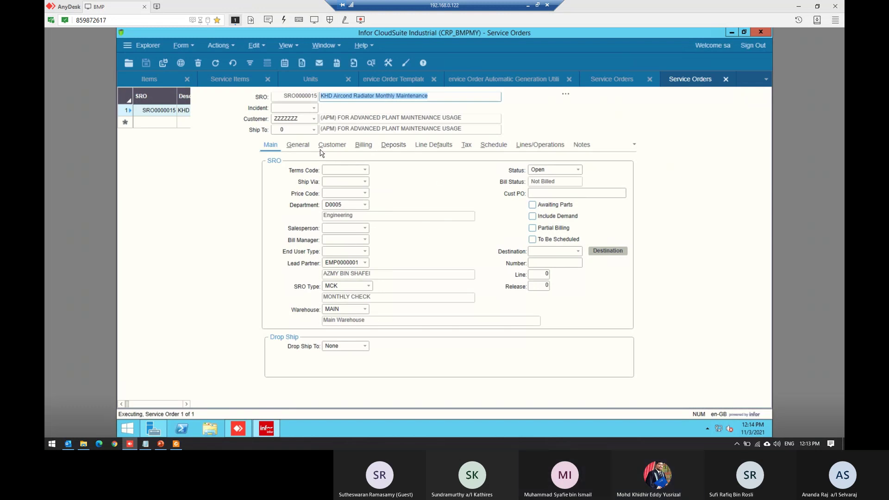
{"action": "left_click", "coordinate": [341, 145]}
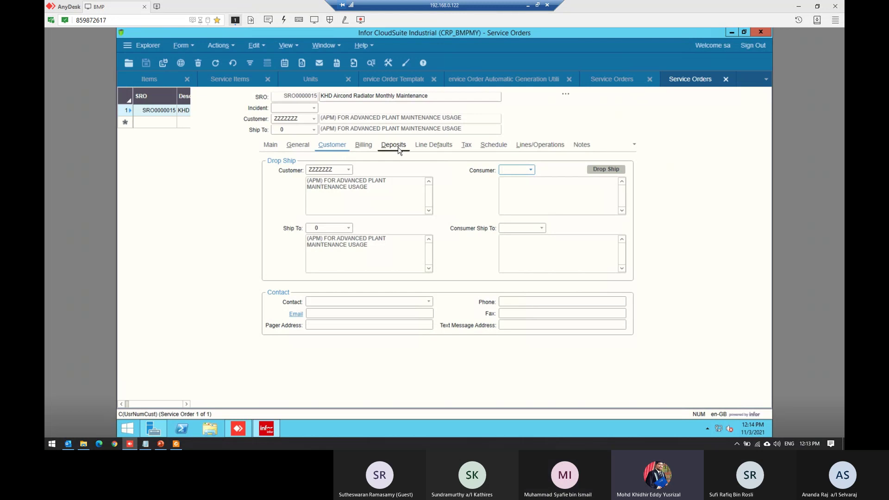
{"action": "left_click", "coordinate": [523, 147]}
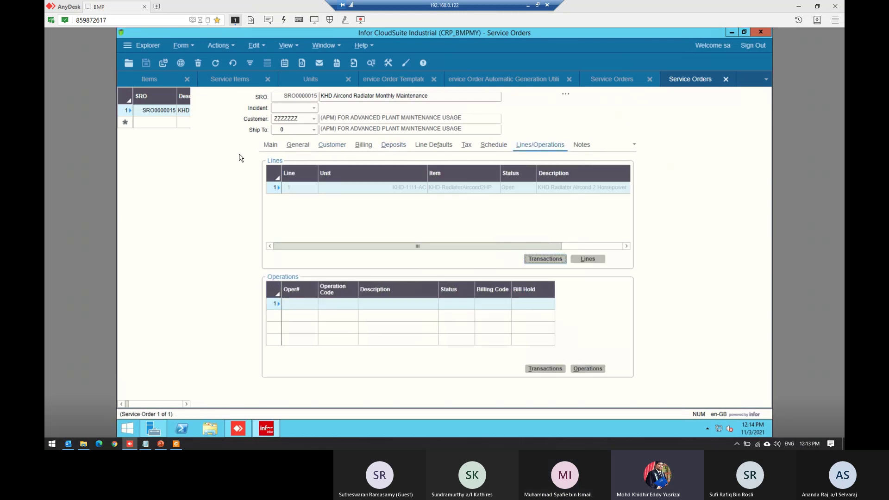
{"action": "left_click", "coordinate": [270, 144]}
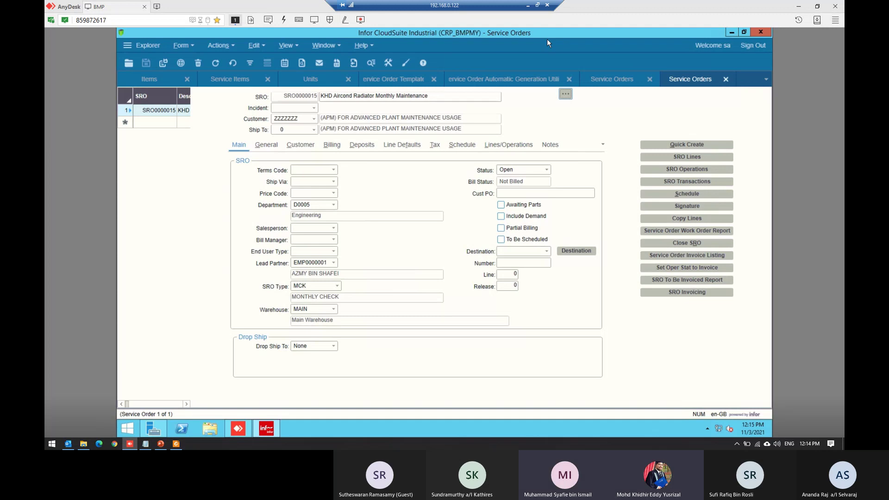
- Reopen the generated service order from the generation utility's results and close the two other open service order forms
{"action": "left_click", "coordinate": [518, 82]}
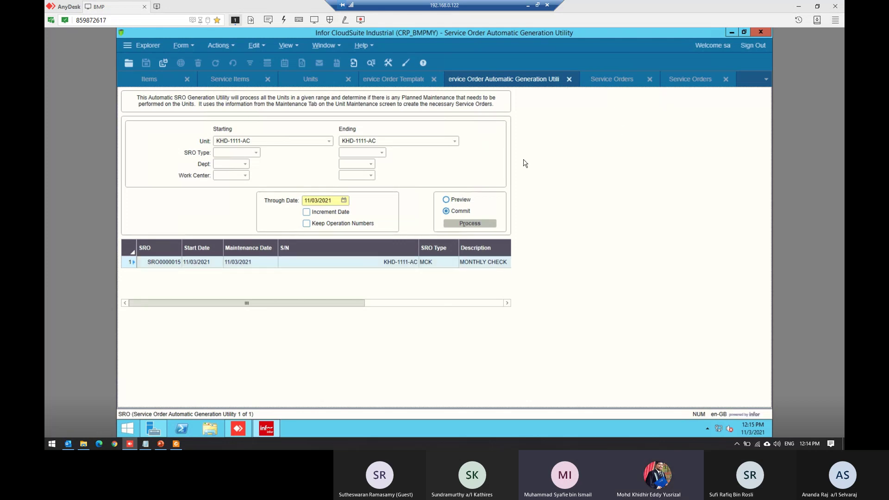
{"action": "right_click", "coordinate": [171, 263]}
{"action": "left_click", "coordinate": [206, 297]}
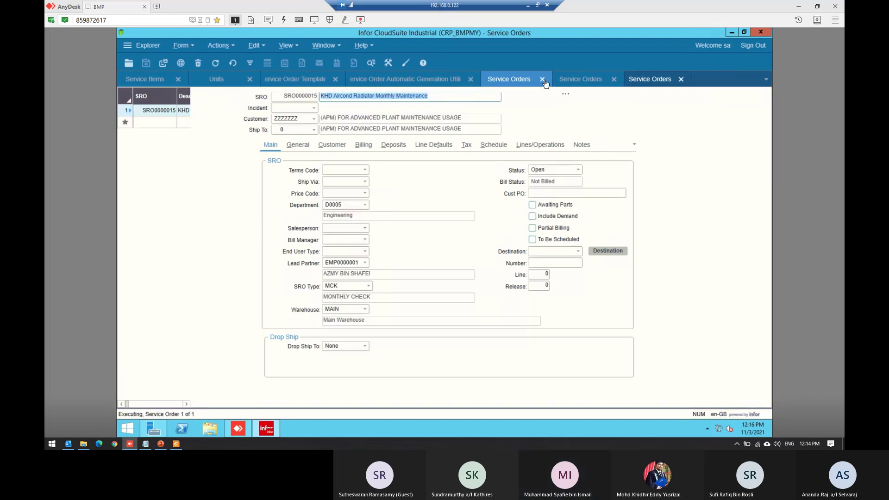
{"action": "left_click", "coordinate": [545, 81]}
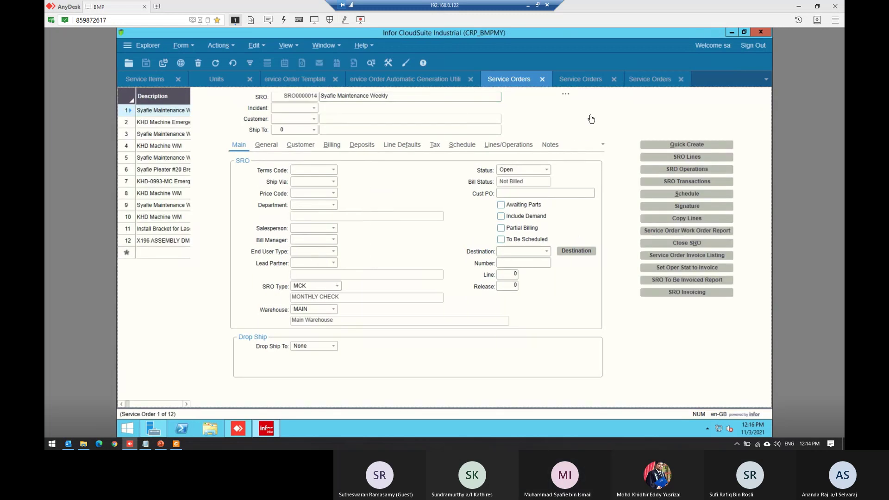
{"action": "left_click", "coordinate": [542, 80]}
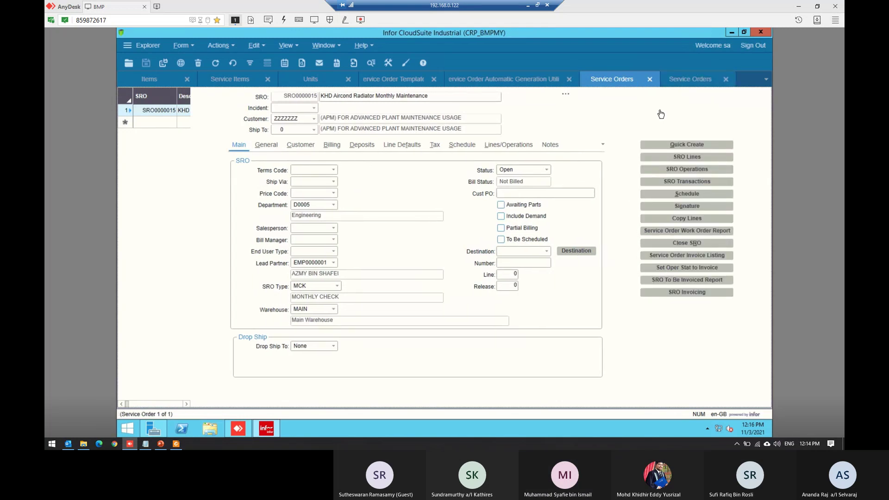
{"action": "left_click", "coordinate": [650, 79]}
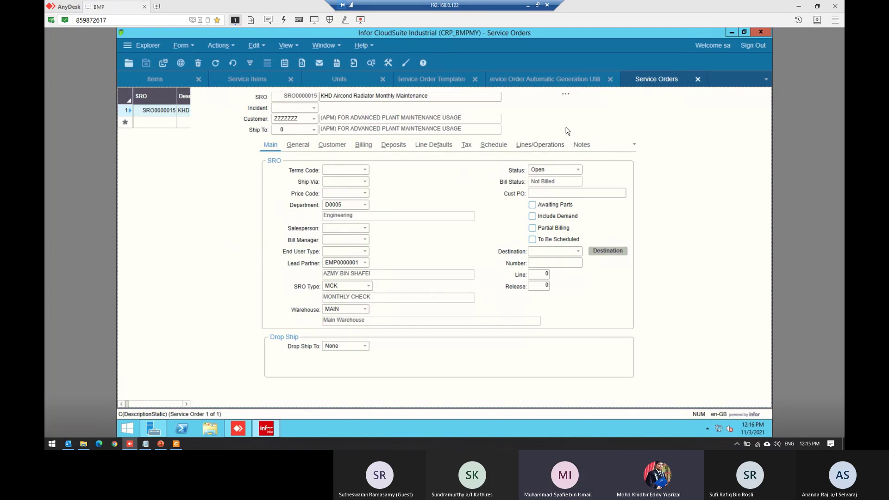
- Open the service order's notes and place the cursor in the new note's text area
{"action": "left_click", "coordinate": [582, 144]}
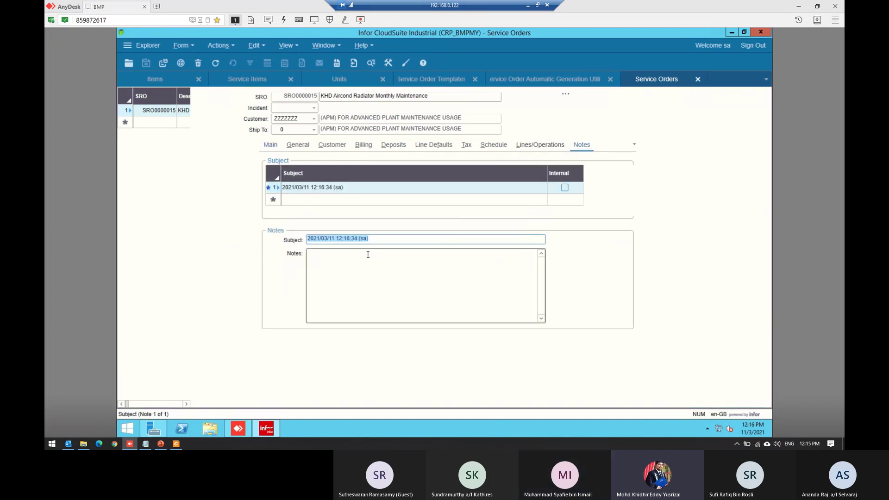
{"action": "left_click", "coordinate": [397, 255]}
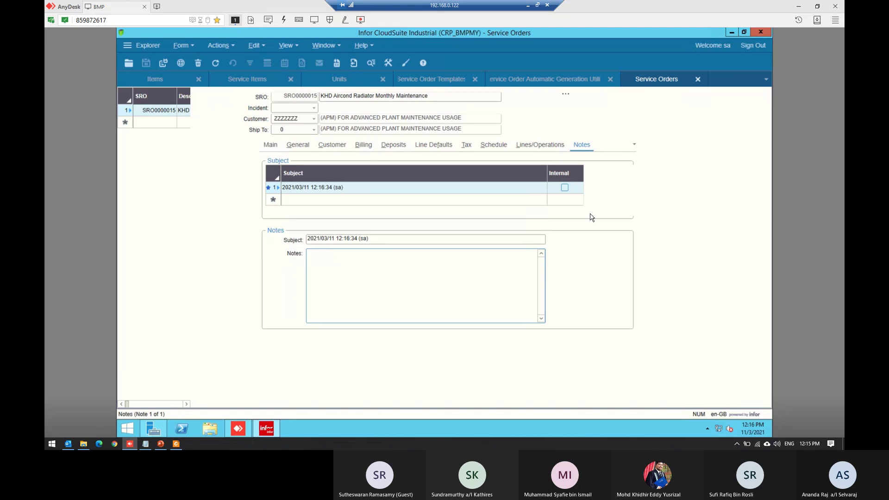
{"action": "key", "text": "shift"}
{"action": "key", "text": "shift"}
{"action": "key", "text": "shift"}
{"action": "key", "text": "shift"}
{"action": "key", "text": "shift"}
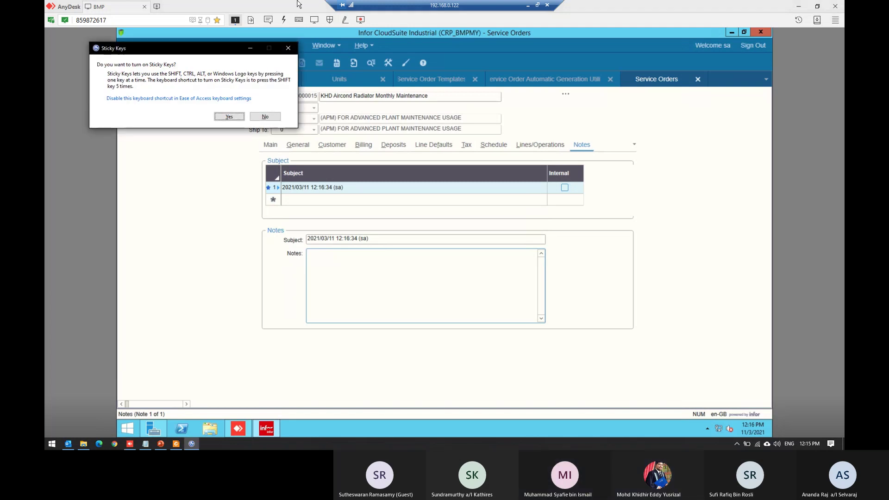
{"action": "left_click", "coordinate": [276, 118]}
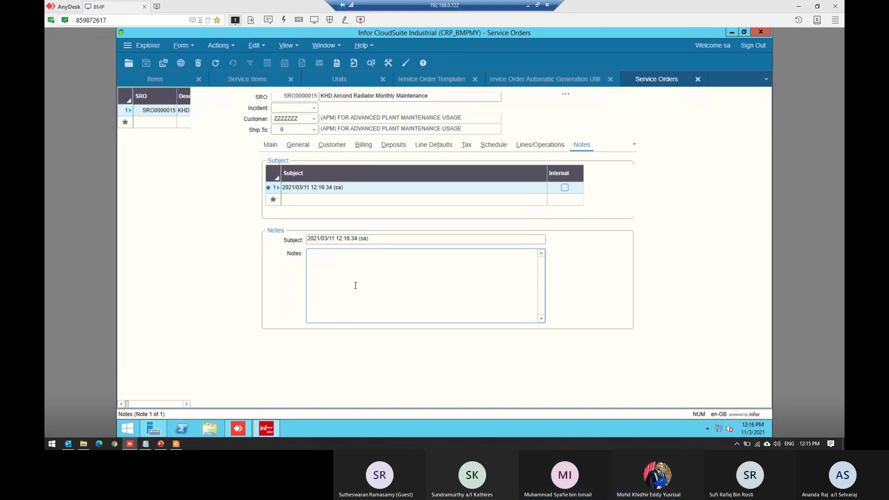
- Enter "Check for additional faults" as the service order's note text and save it
{"action": "type", "text": "Chec"}
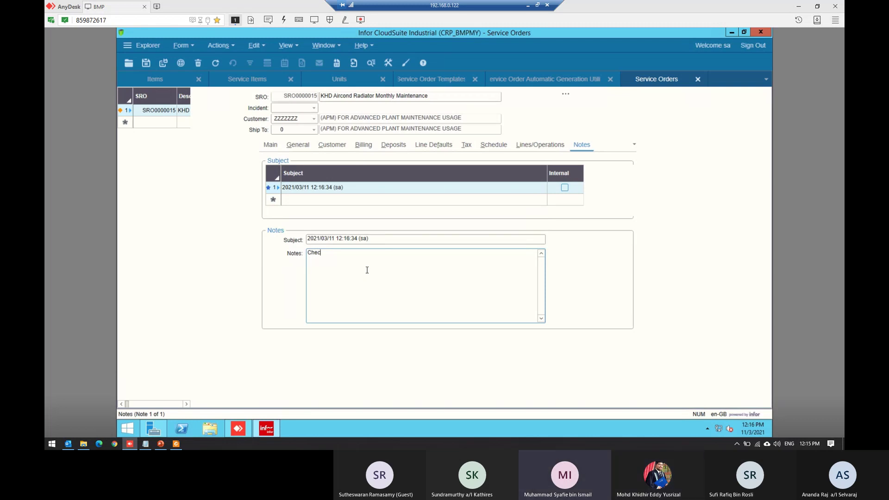
{"action": "type", "text": "k for additional faults"}
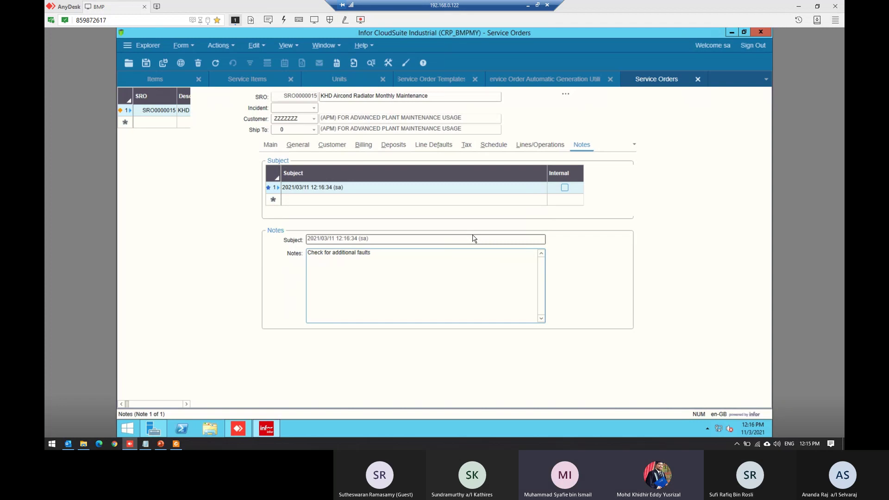
{"action": "left_click", "coordinate": [144, 64]}
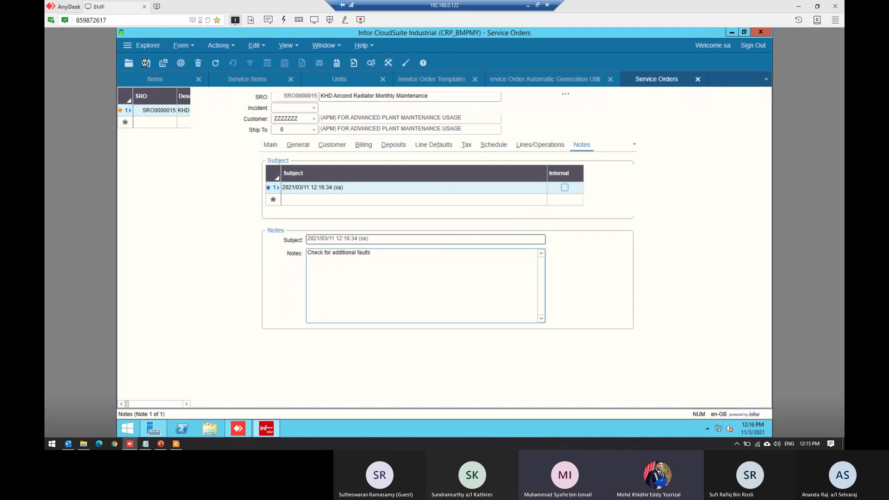
- Review the service order's operations for KHD-1111-AC and open its Service Order Work Order Report
{"action": "left_click", "coordinate": [540, 145]}
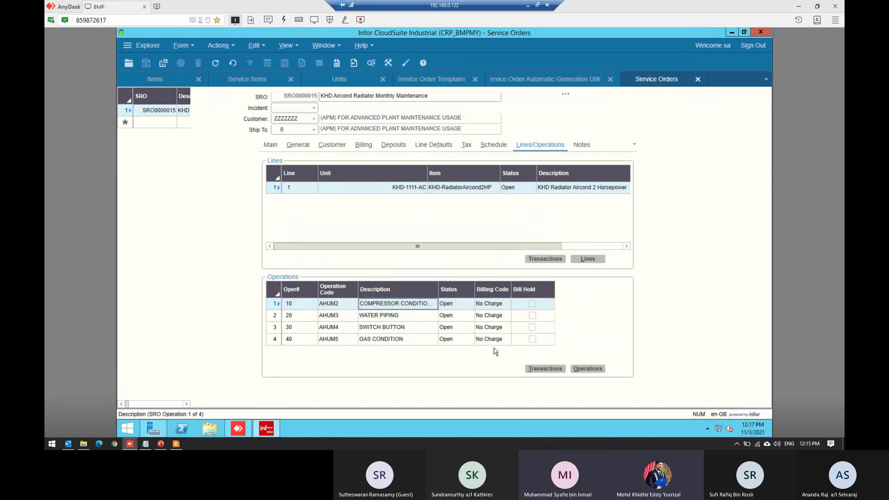
{"action": "left_click", "coordinate": [399, 327]}
{"action": "left_click", "coordinate": [394, 339]}
{"action": "left_click", "coordinate": [394, 306]}
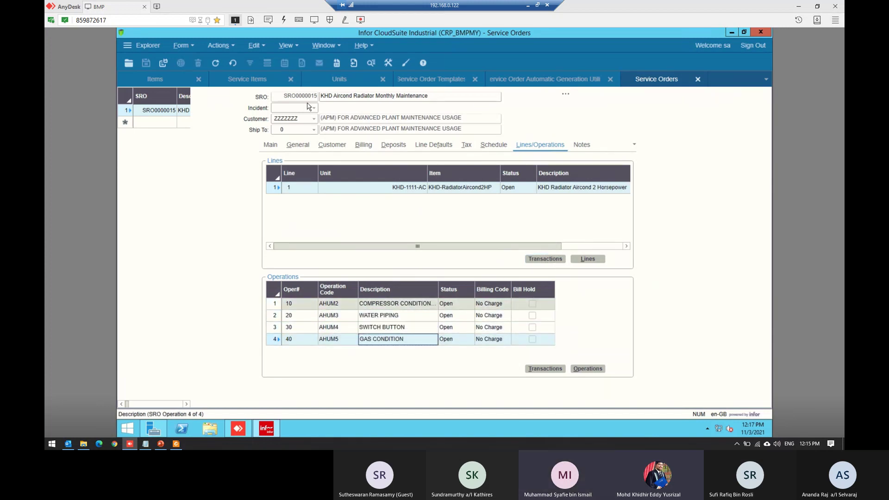
{"action": "left_click", "coordinate": [273, 145]}
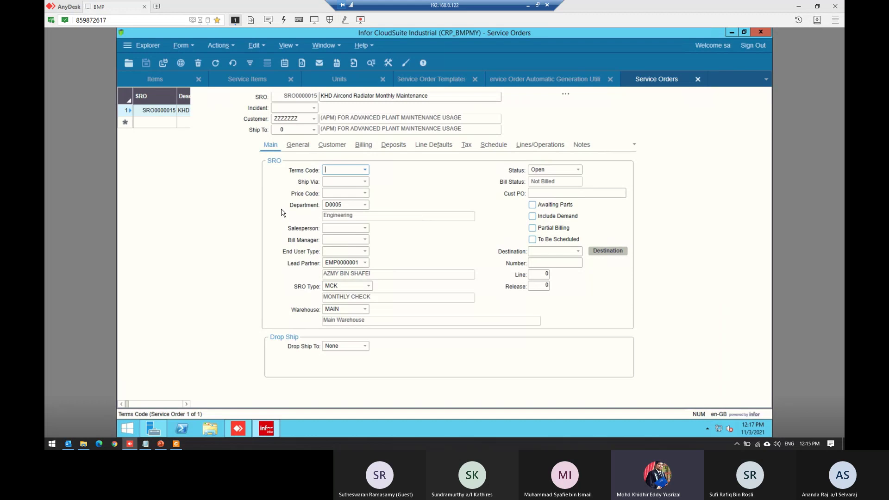
{"action": "left_click", "coordinate": [565, 94]}
{"action": "left_click", "coordinate": [695, 231]}
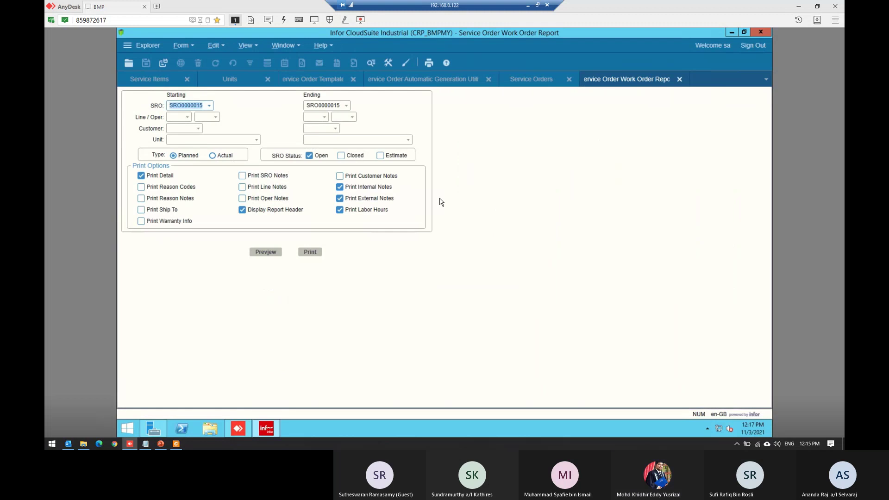
- Include the SRO, line and operation notes in the work order report and preview it
{"action": "left_click", "coordinate": [275, 186]}
{"action": "key", "text": "Tab"}
{"action": "left_click", "coordinate": [268, 175]}
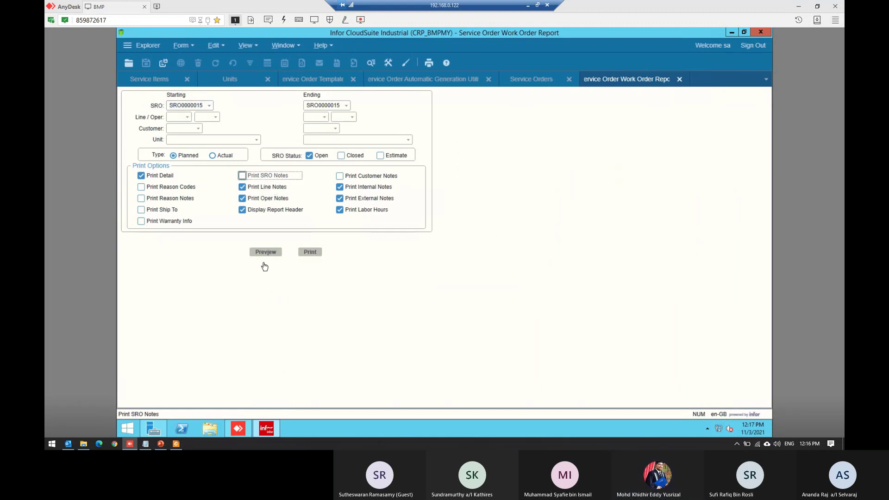
{"action": "left_click", "coordinate": [260, 253]}
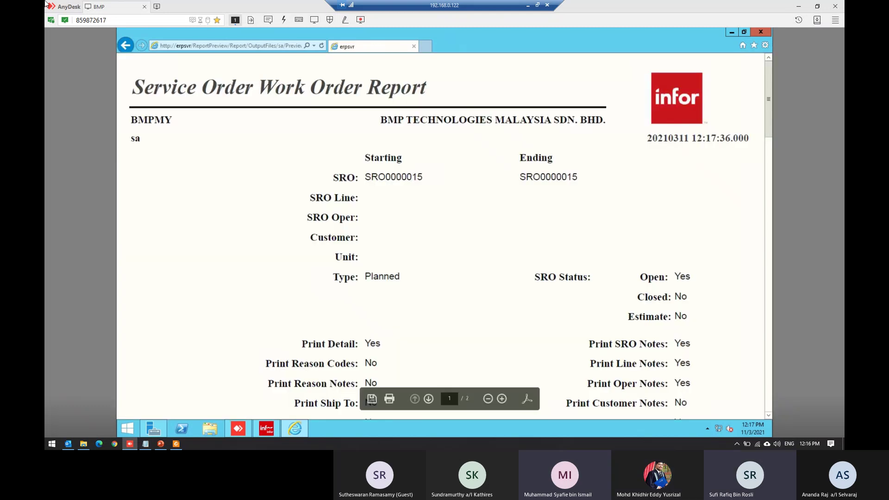
- Examine the previewed report's order header, note, unit line and operations, then close the preview and the report form
{"action": "scroll", "coordinate": [396, 199], "scroll_direction": "down", "scroll_amount": 5}
{"action": "scroll", "coordinate": [456, 190], "scroll_direction": "down", "scroll_amount": 10}
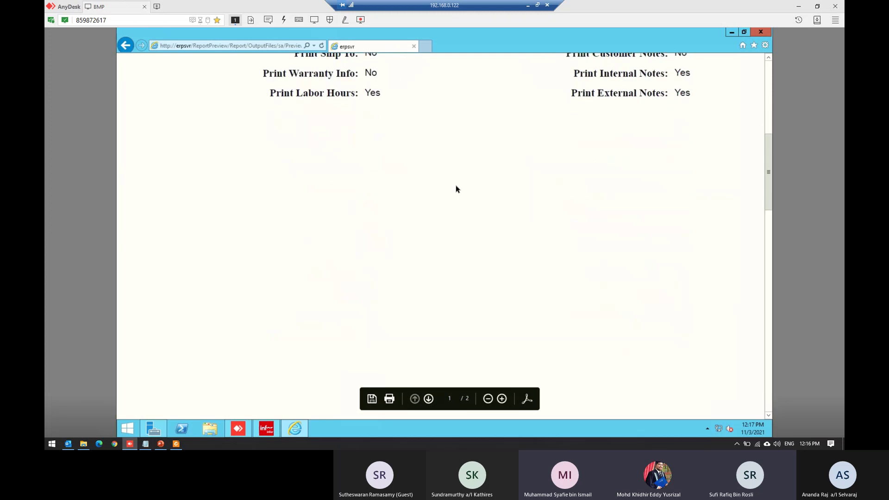
{"action": "scroll", "coordinate": [456, 188], "scroll_direction": "down", "scroll_amount": 10}
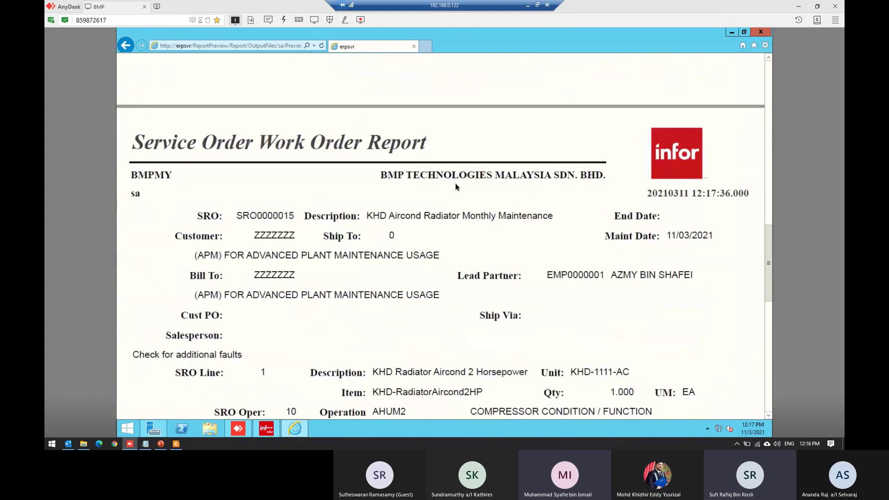
{"action": "scroll", "coordinate": [453, 183], "scroll_direction": "up", "scroll_amount": 1}
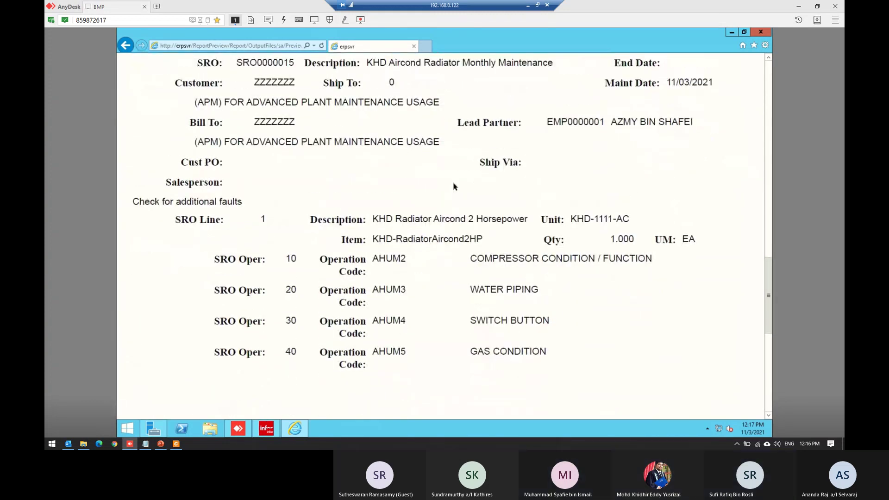
{"action": "left_click_drag", "start_coordinate": [132, 201], "coordinate": [335, 200]}
{"action": "left_click", "coordinate": [334, 200]}
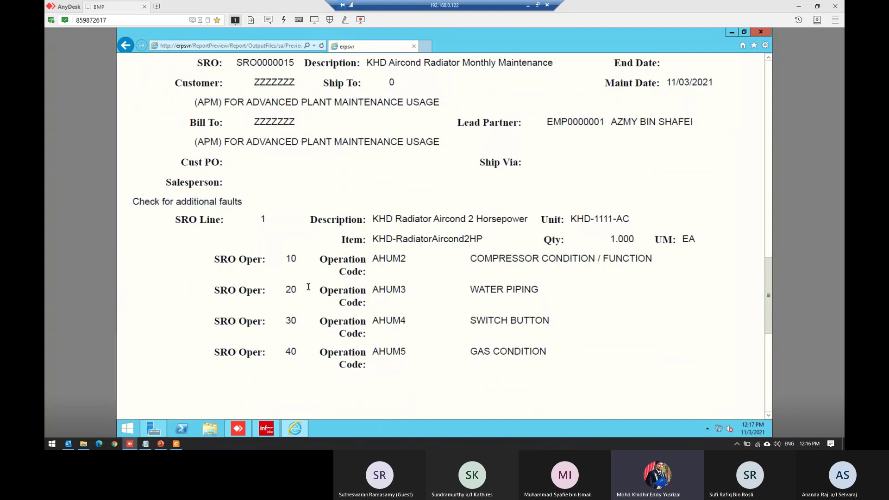
{"action": "scroll", "coordinate": [452, 298], "scroll_direction": "up", "scroll_amount": 4}
{"action": "scroll", "coordinate": [482, 297], "scroll_direction": "down", "scroll_amount": 3}
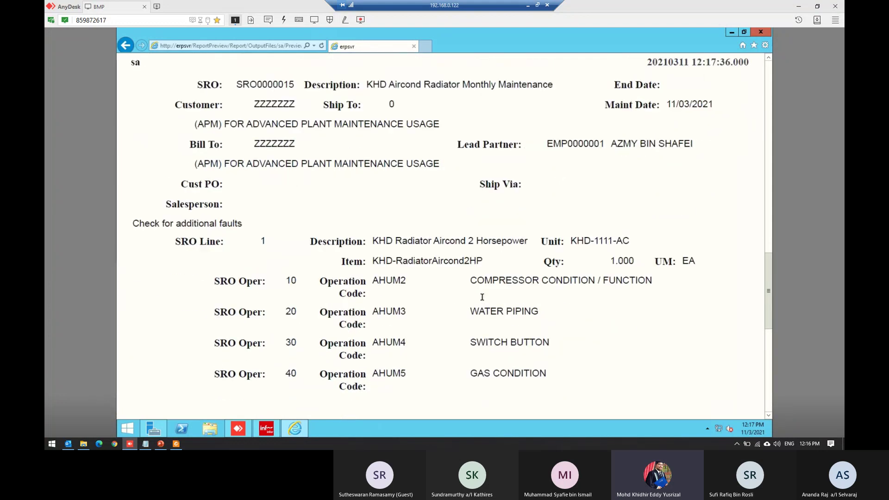
{"action": "scroll", "coordinate": [482, 296], "scroll_direction": "down", "scroll_amount": 3}
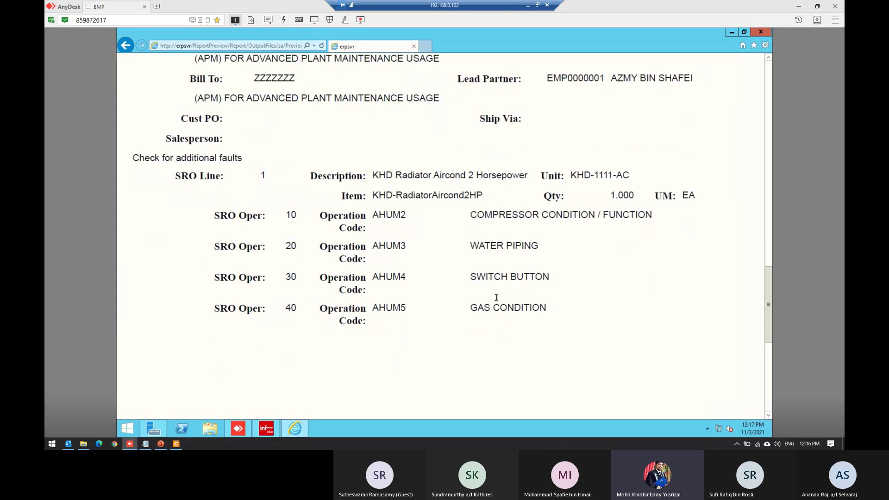
{"action": "scroll", "coordinate": [481, 287], "scroll_direction": "up", "scroll_amount": 7}
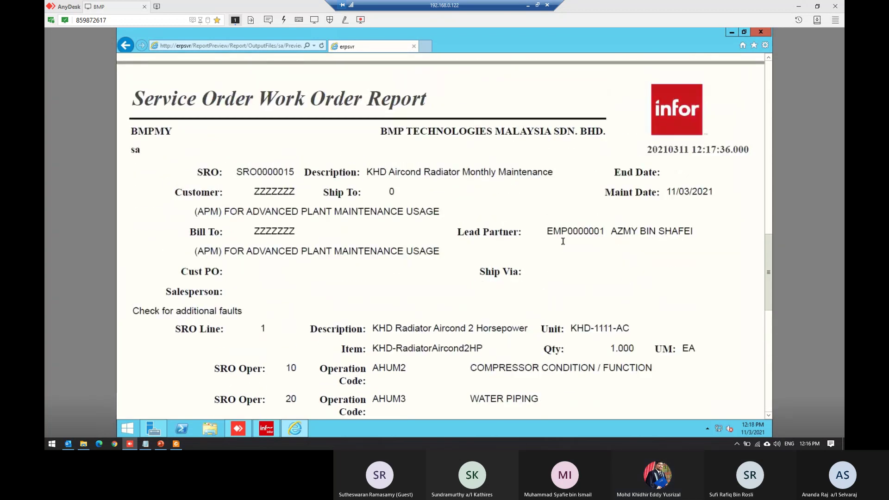
{"action": "scroll", "coordinate": [564, 243], "scroll_direction": "down", "scroll_amount": 2}
{"action": "scroll", "coordinate": [563, 242], "scroll_direction": "down", "scroll_amount": 5}
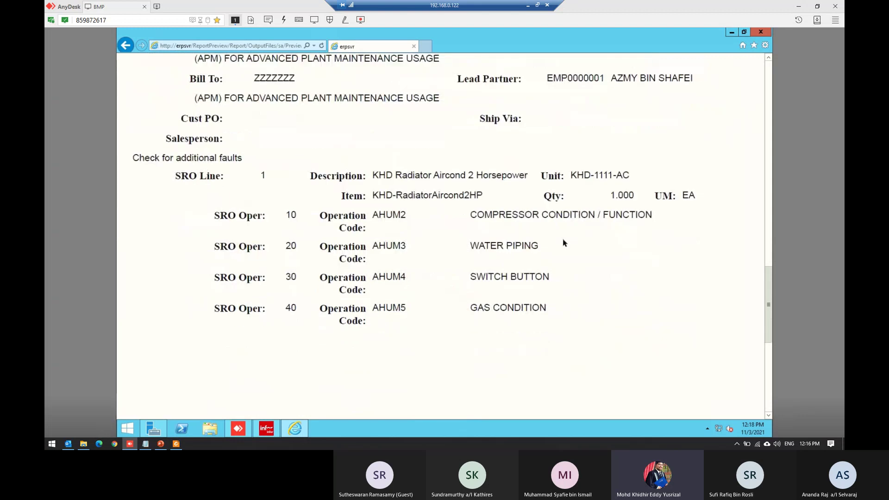
{"action": "scroll", "coordinate": [564, 242], "scroll_direction": "down", "scroll_amount": 15}
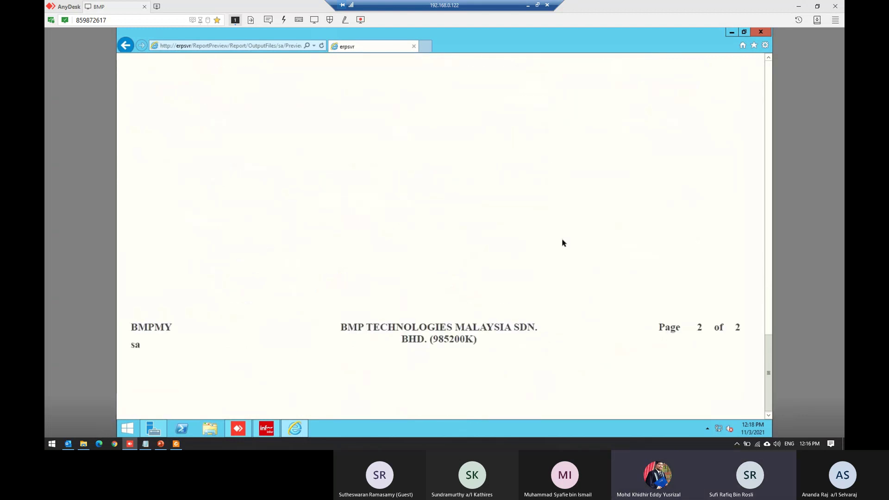
{"action": "scroll", "coordinate": [564, 242], "scroll_direction": "up", "scroll_amount": 3}
{"action": "scroll", "coordinate": [563, 242], "scroll_direction": "up", "scroll_amount": 10}
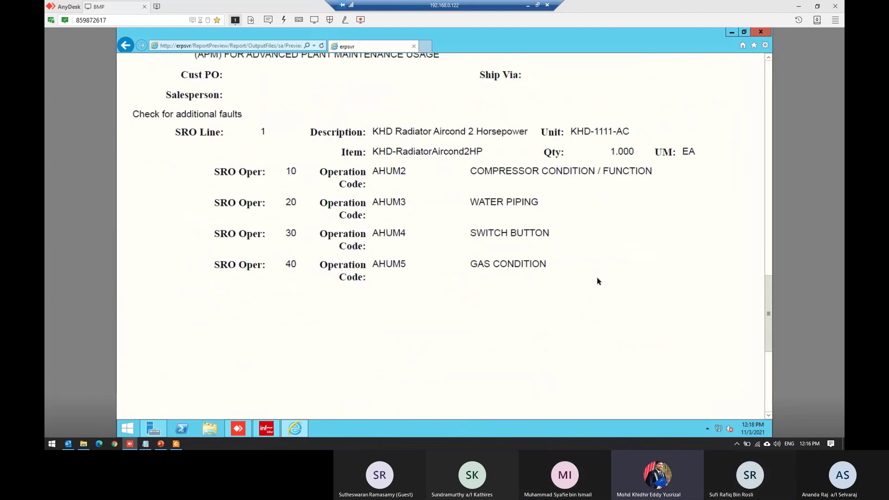
{"action": "scroll", "coordinate": [439, 193], "scroll_direction": "up", "scroll_amount": 3}
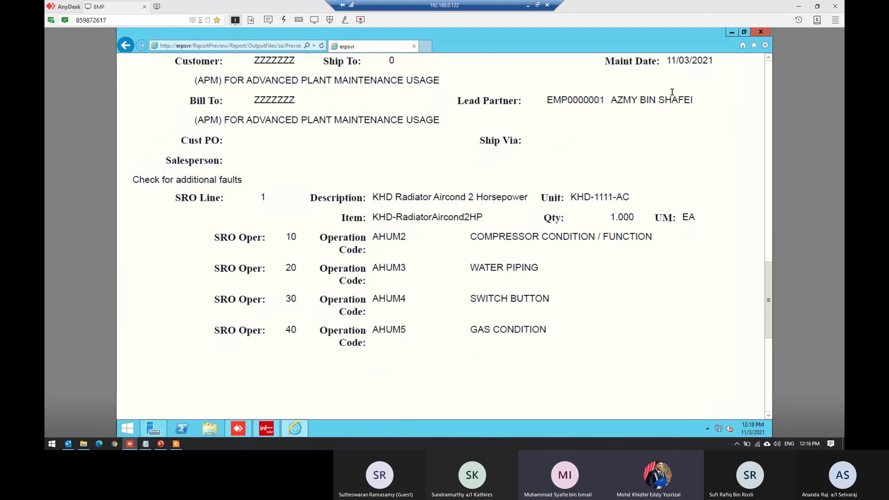
{"action": "left_click", "coordinate": [770, 32]}
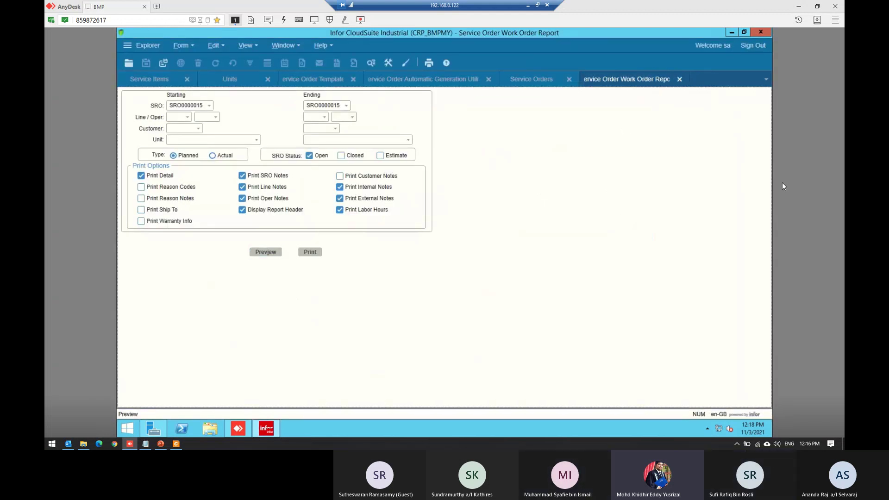
{"action": "left_click", "coordinate": [680, 80]}
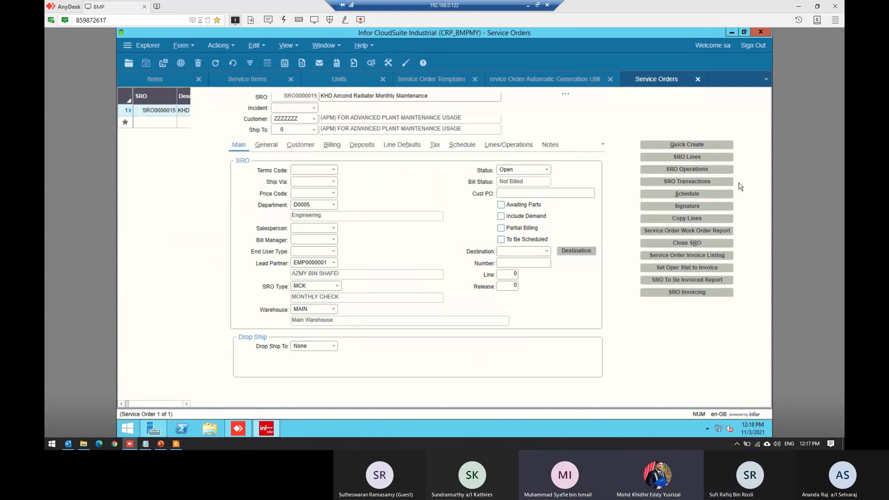